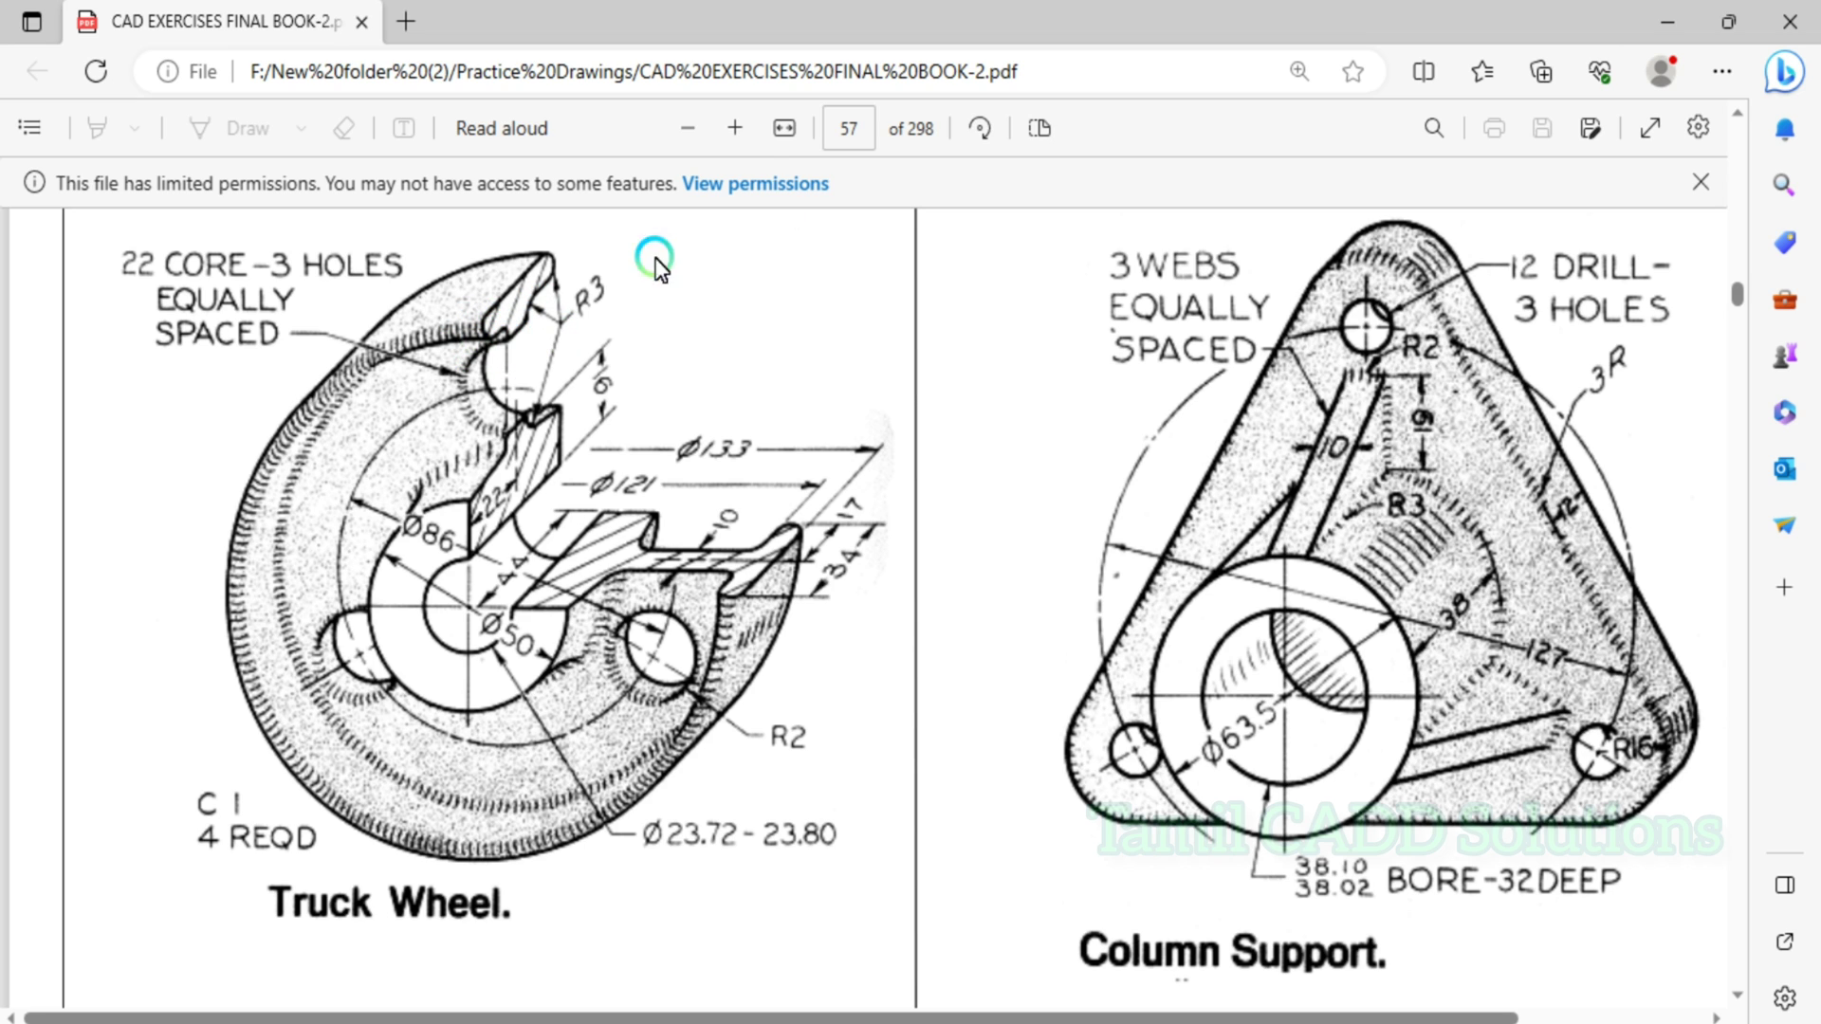
- Switch to AutoCAD and set the drawing's length units to Decimal with 0.0 precision
left_click(1654, 17)
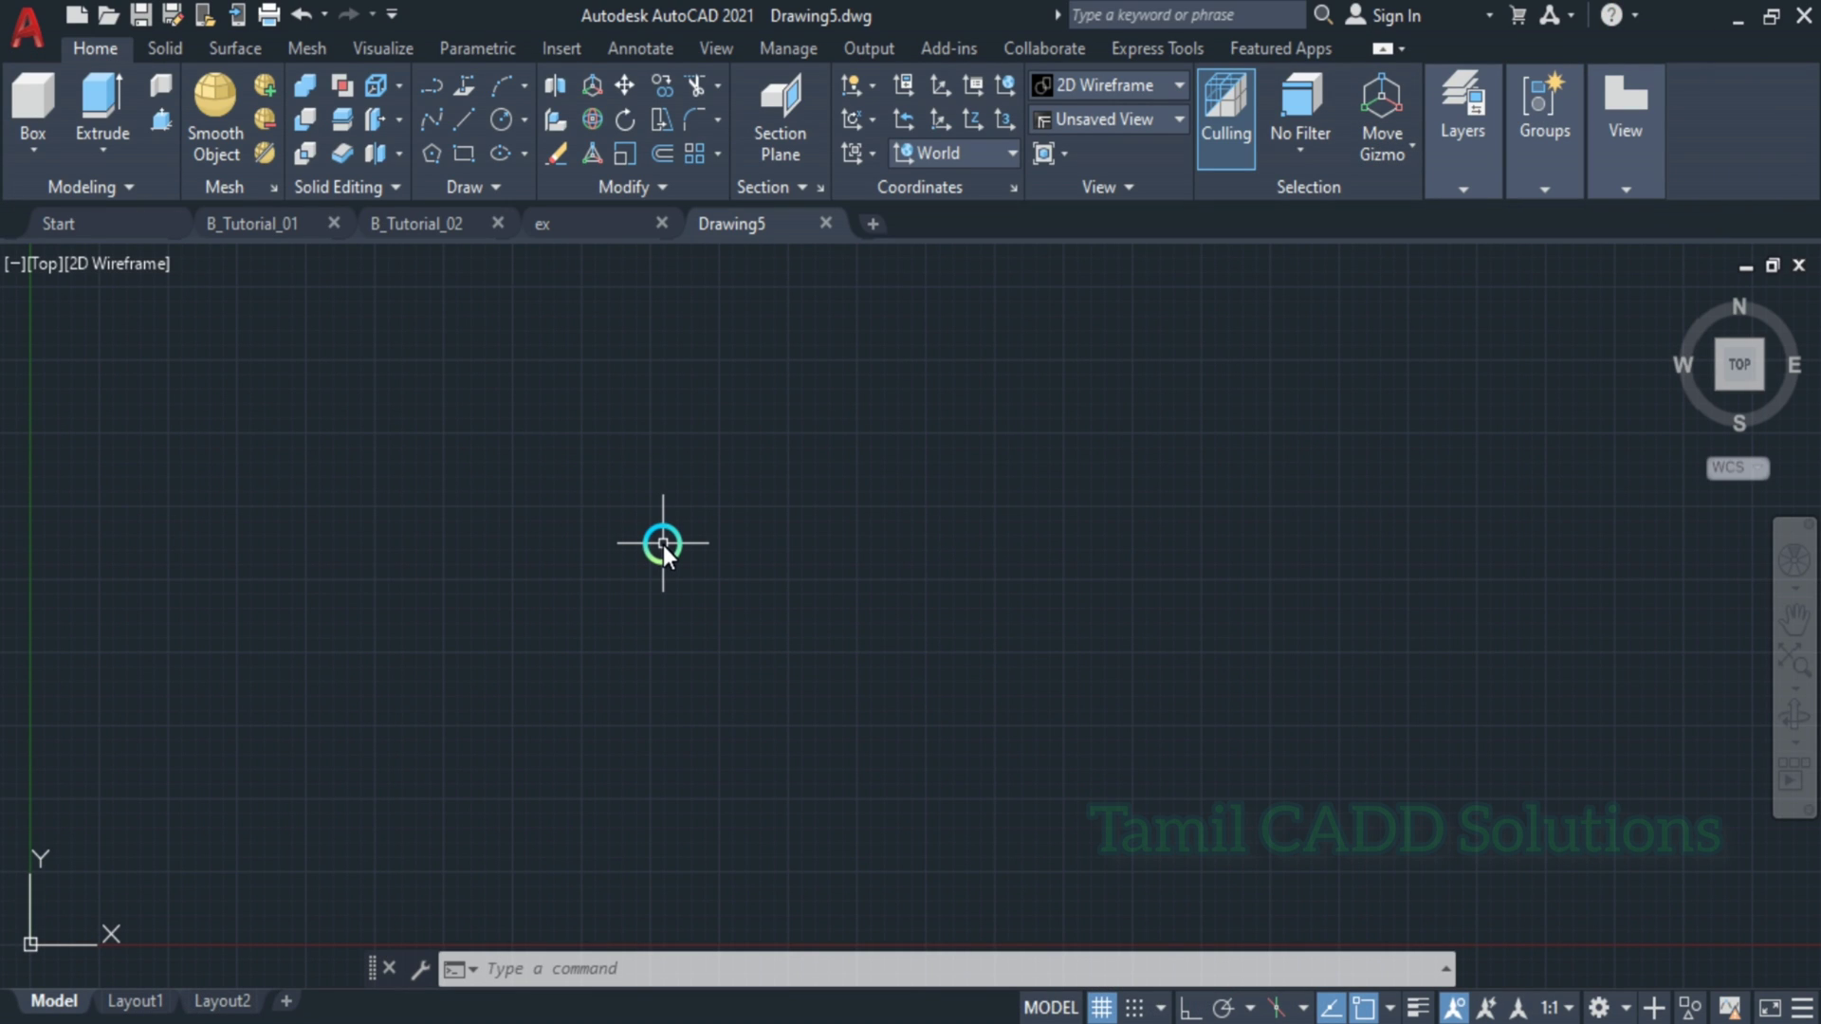
type("un")
key("Return")
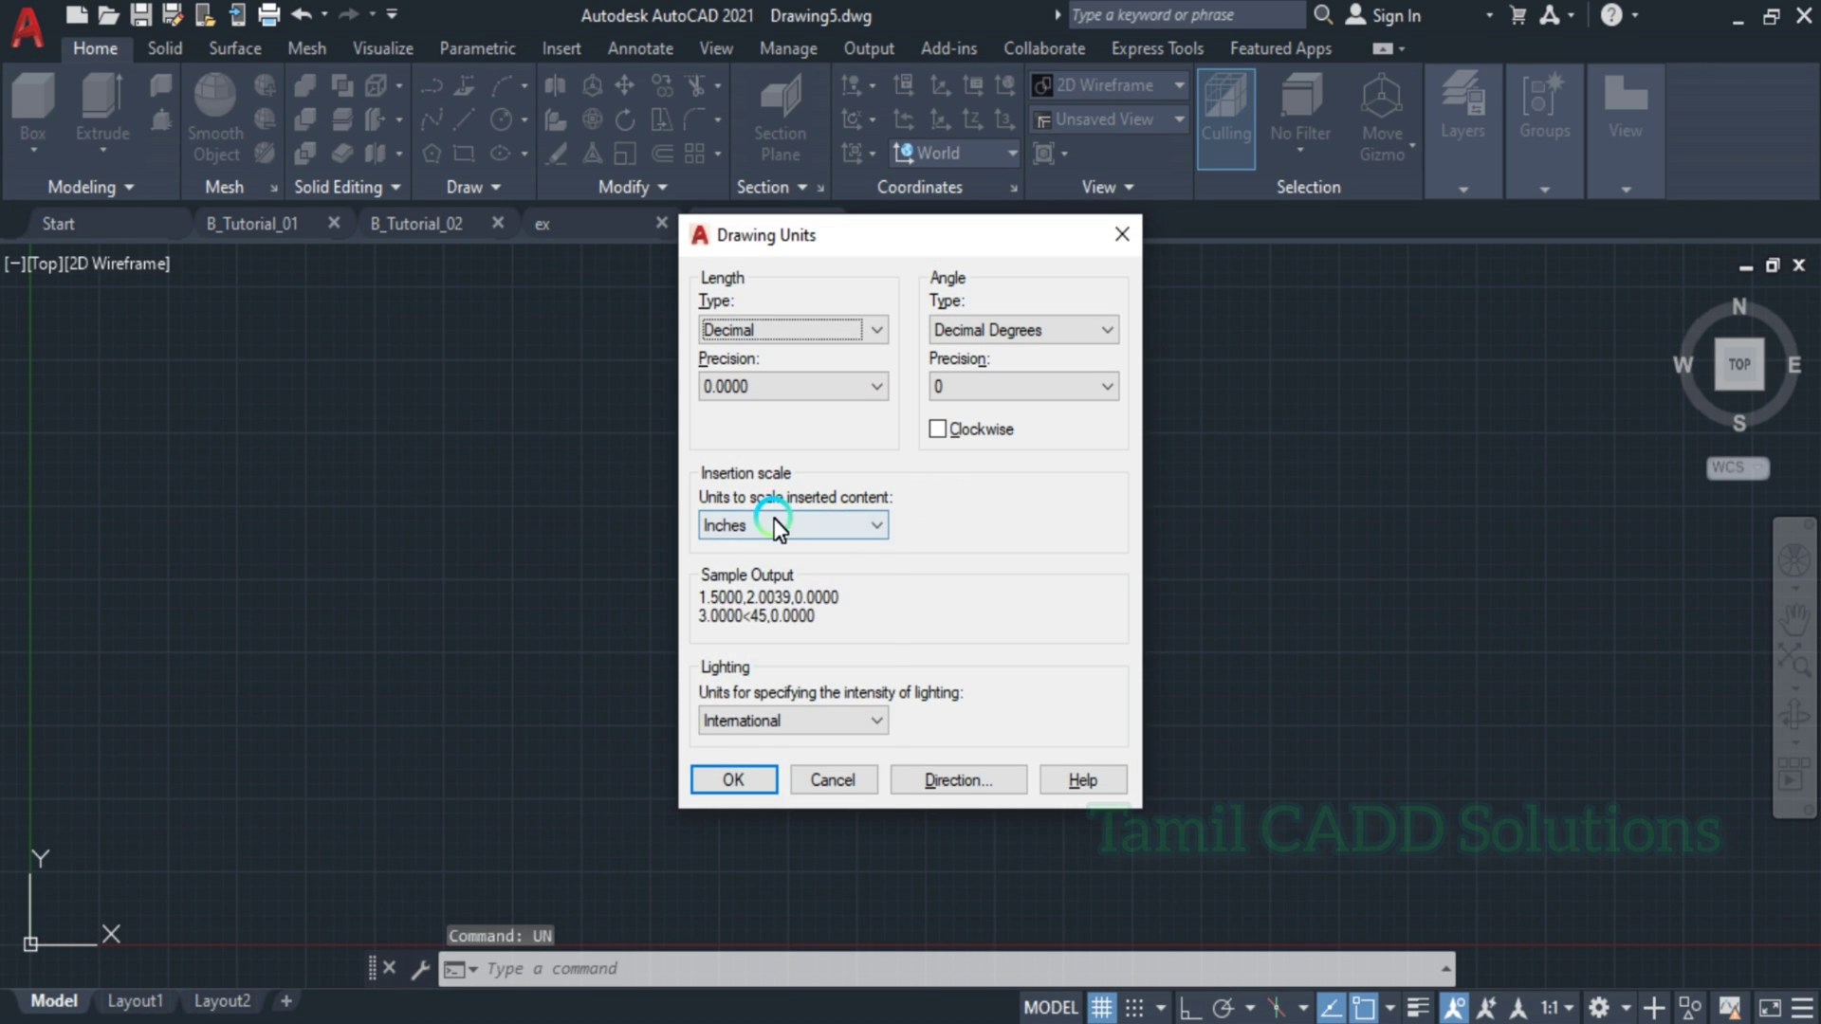
left_click(776, 527)
left_click(743, 679)
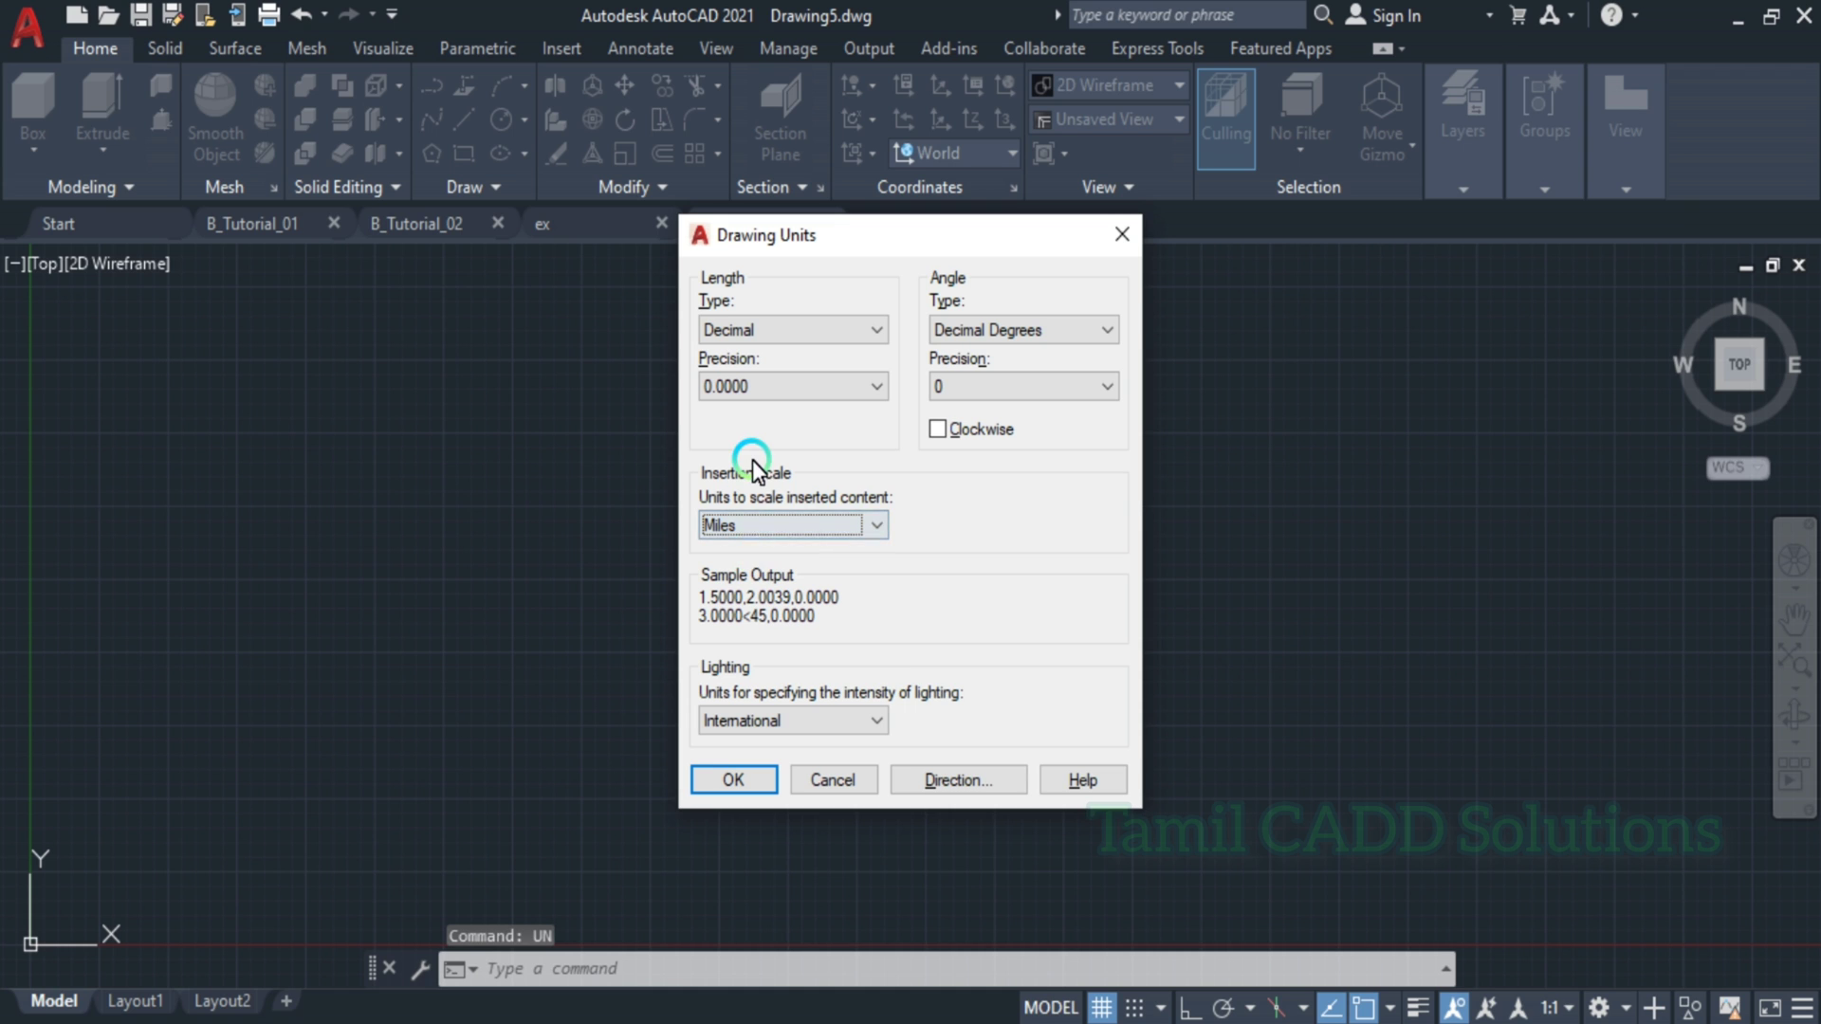
left_click(879, 387)
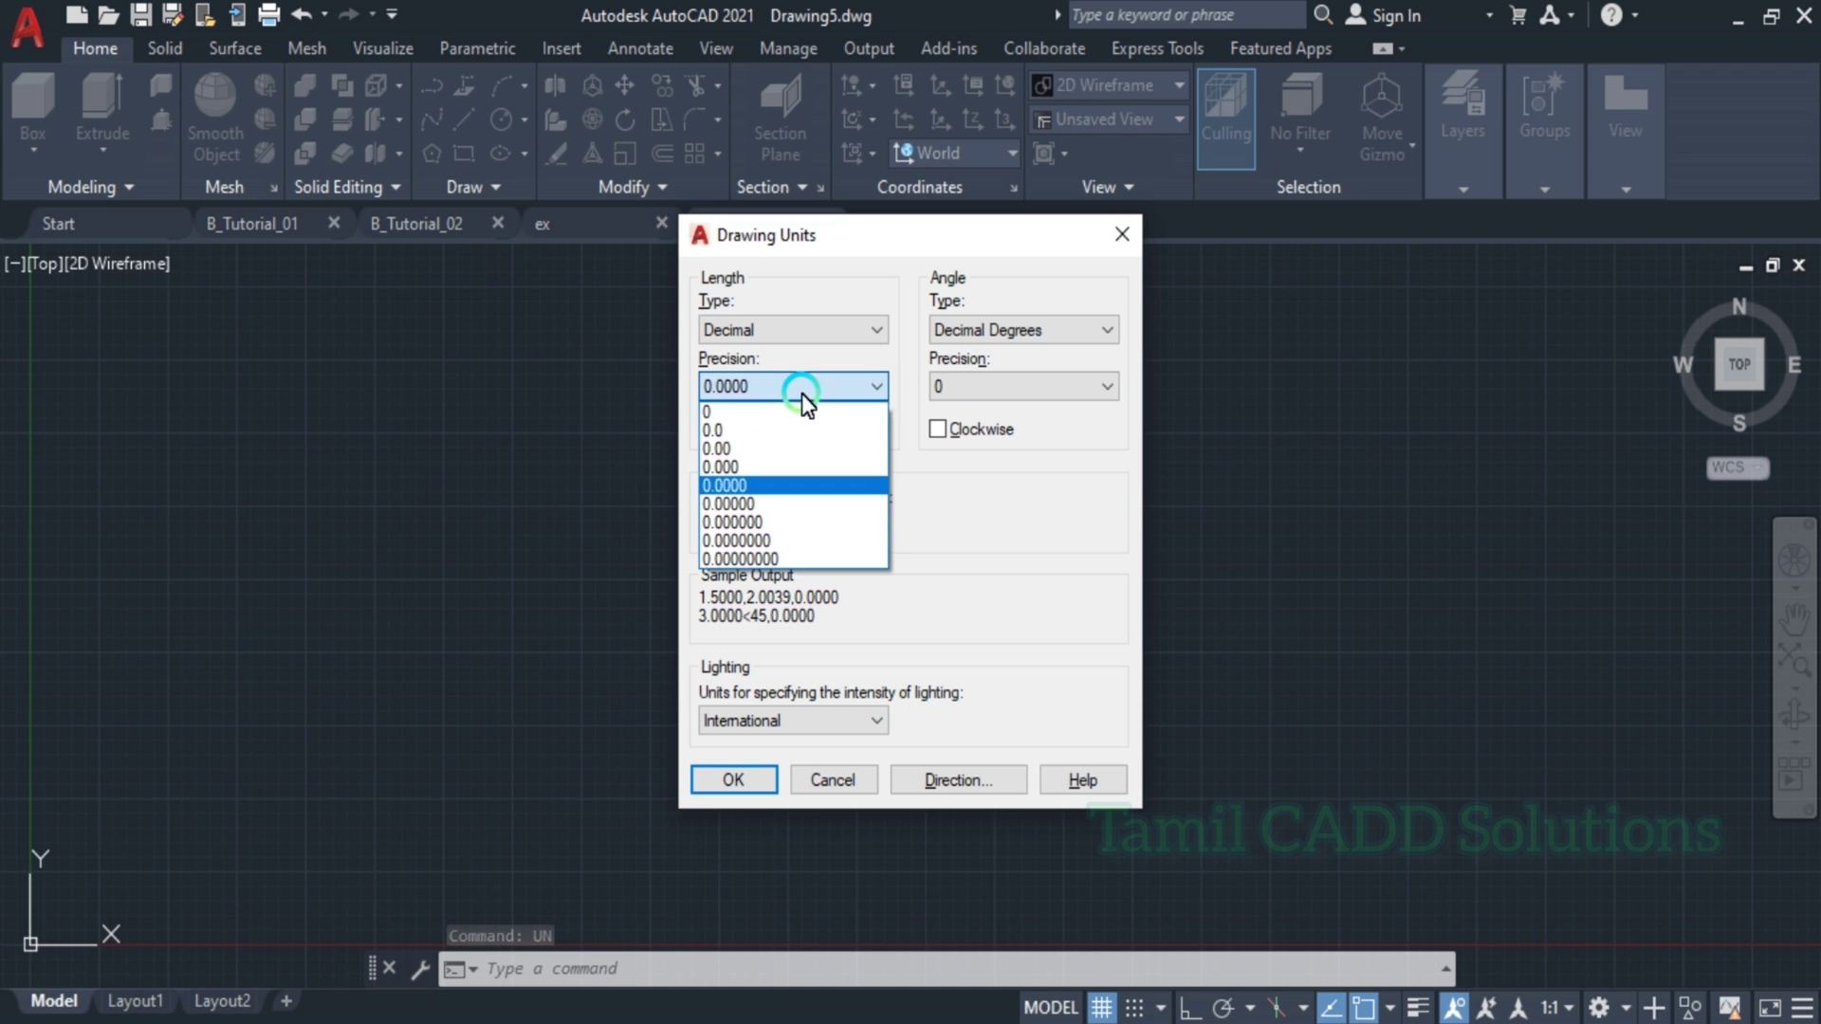
left_click(735, 430)
left_click(773, 332)
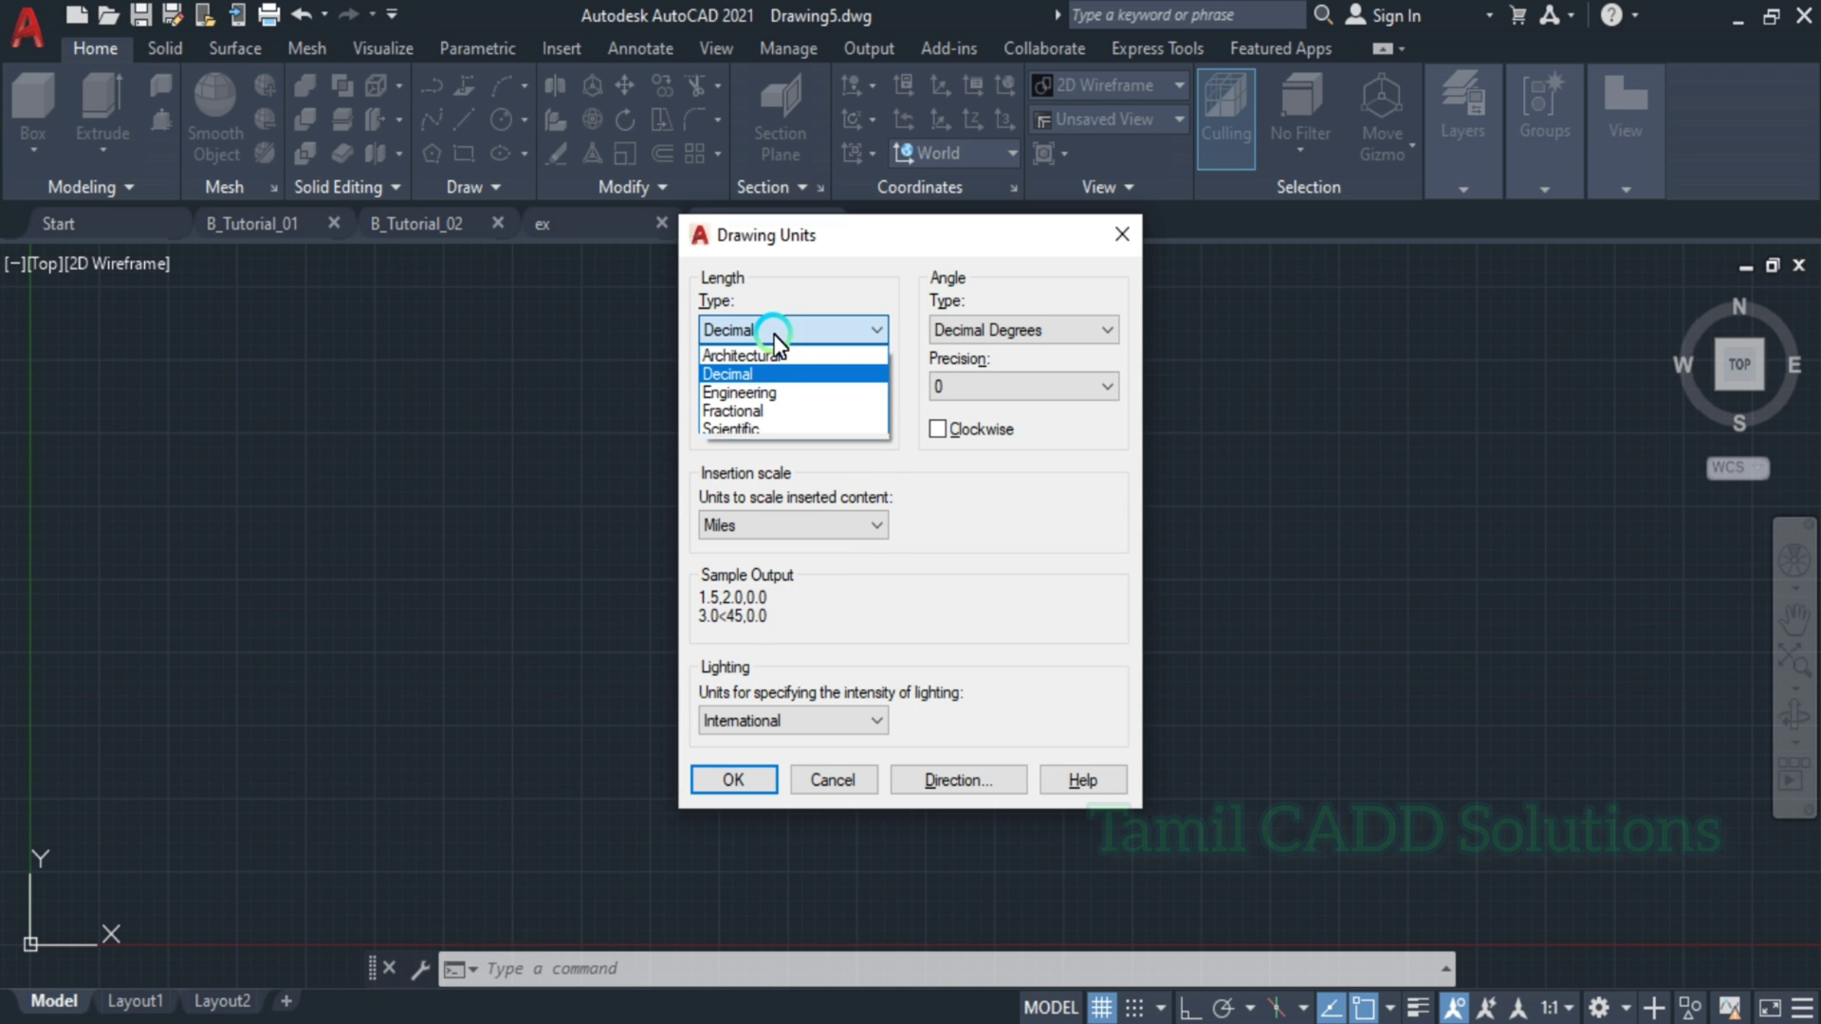
left_click(771, 373)
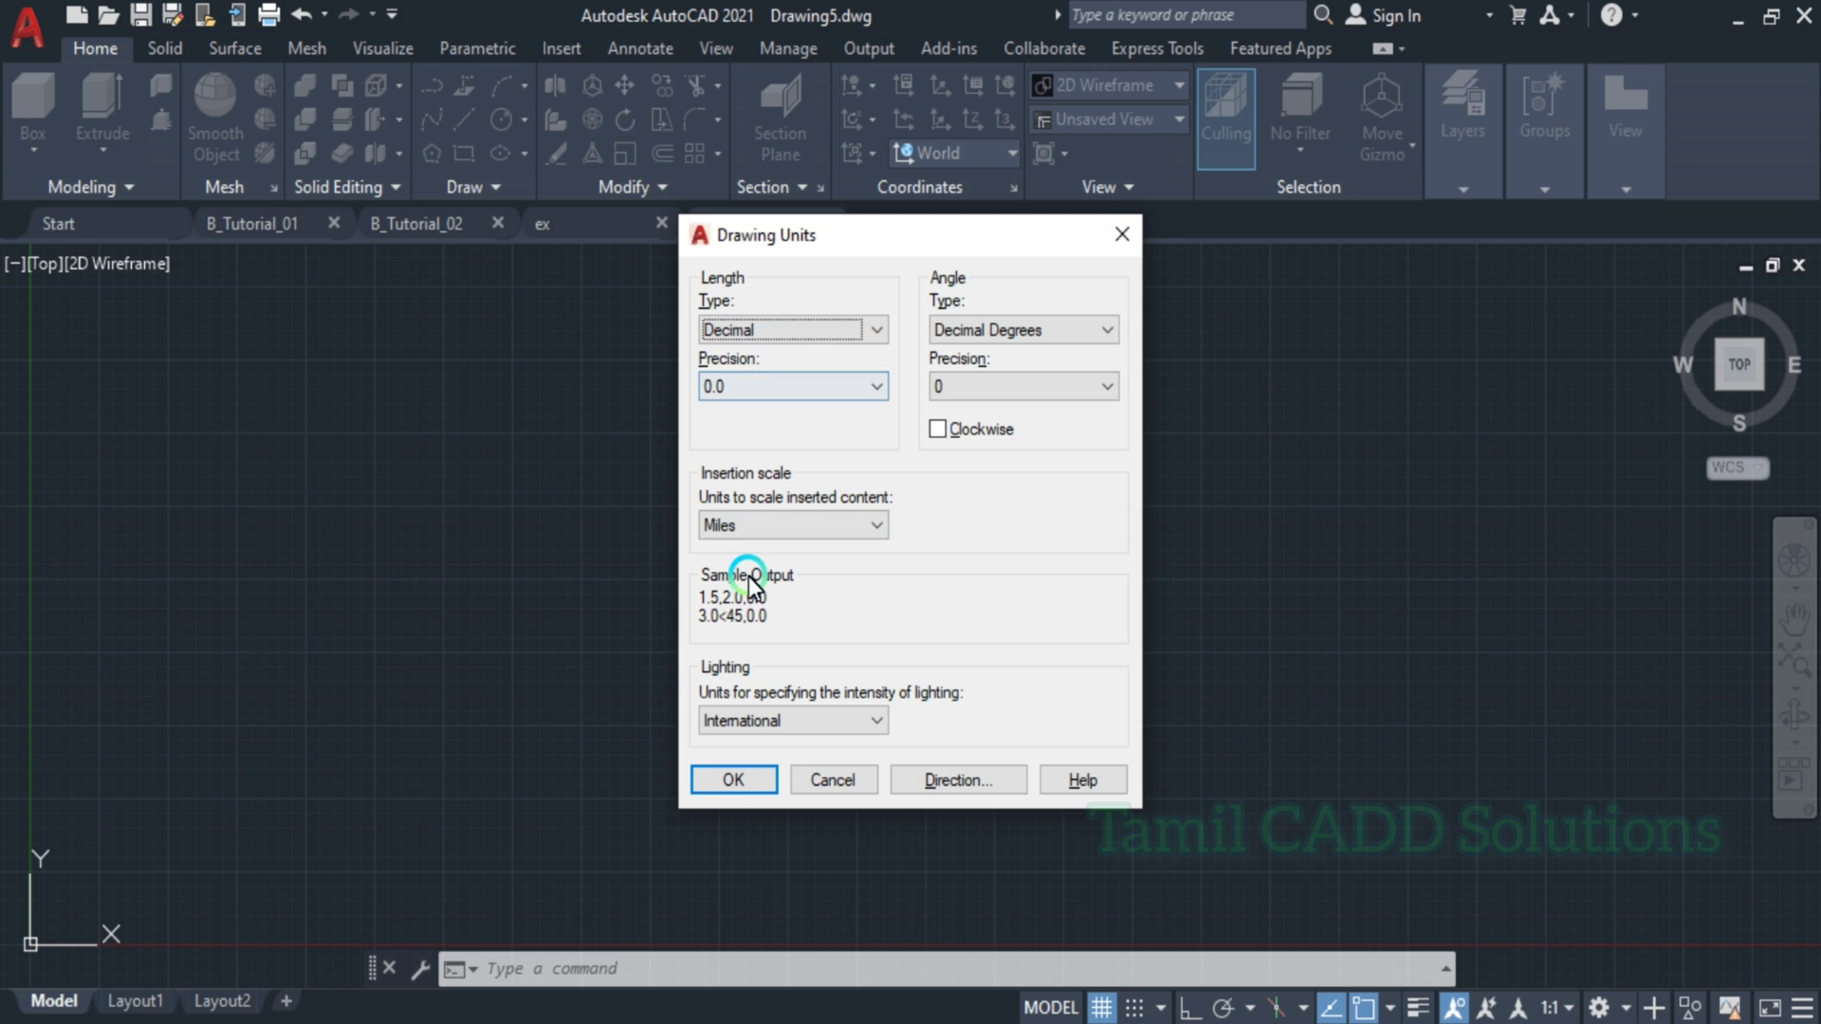
- Set the insertion scale units to Millimeters and apply the drawing units
left_click(736, 770)
left_click(728, 521)
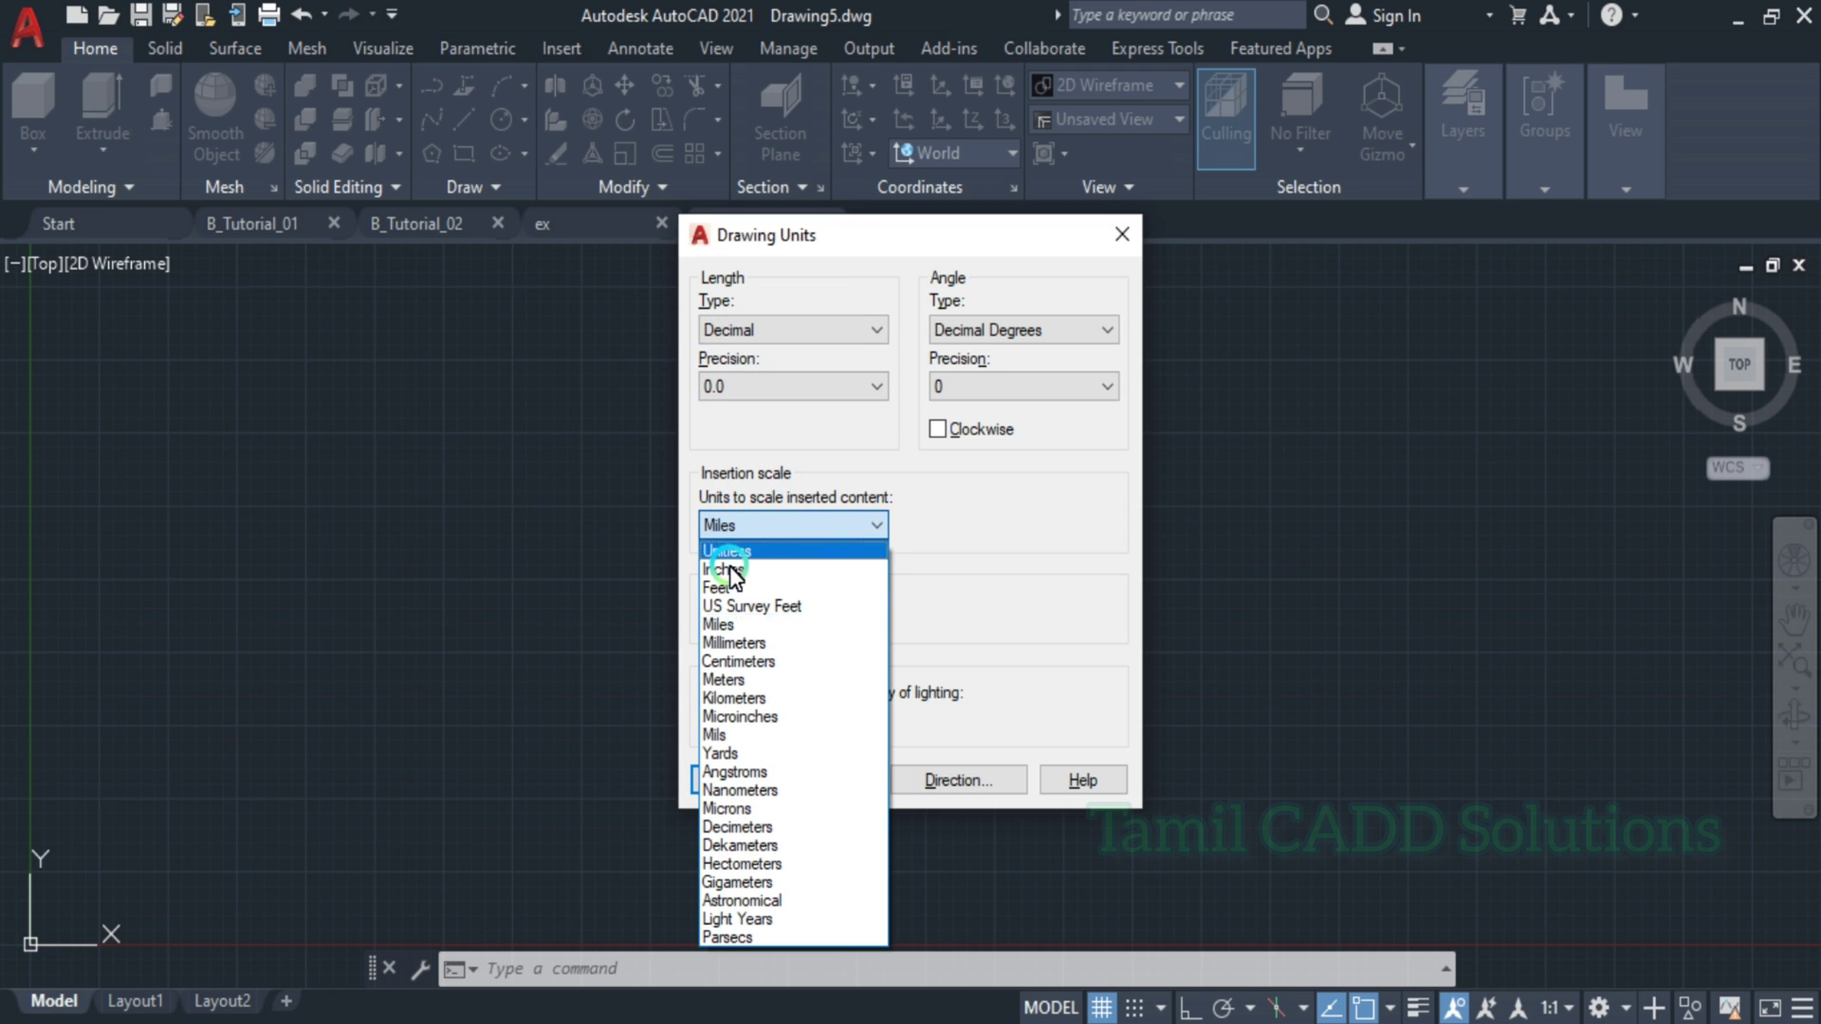
left_click(736, 644)
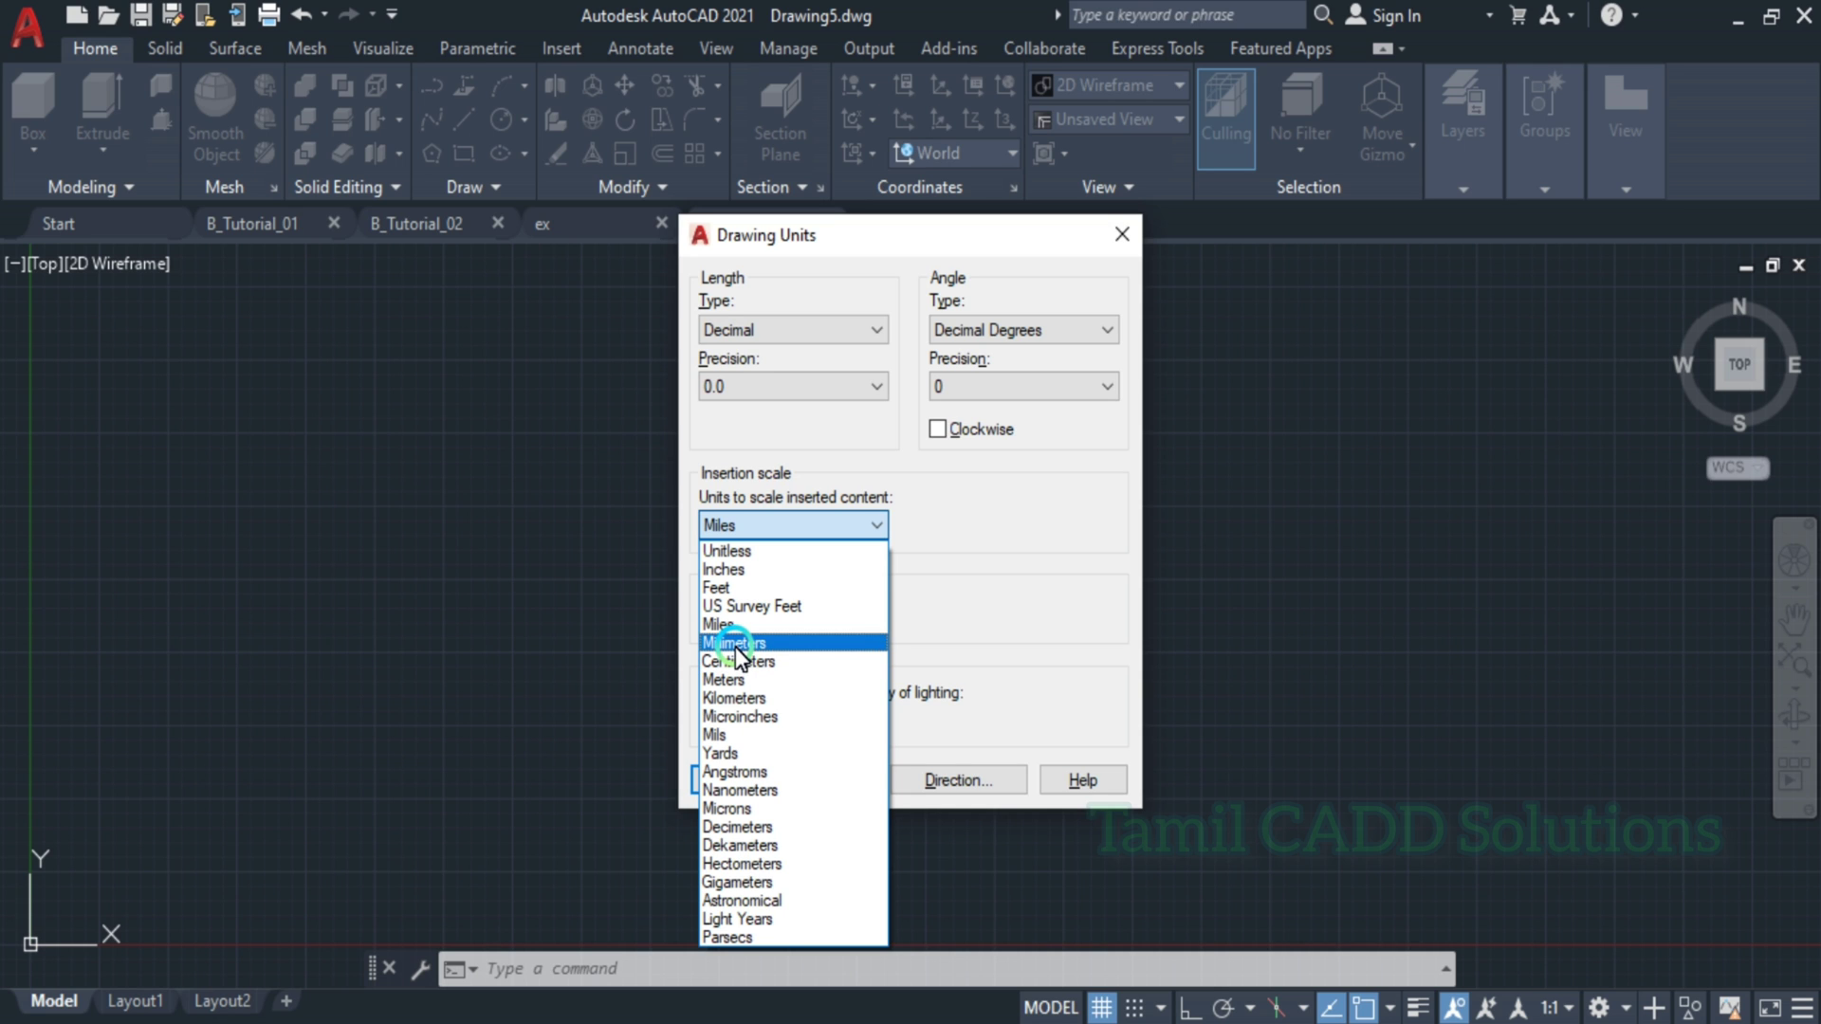
left_click(736, 644)
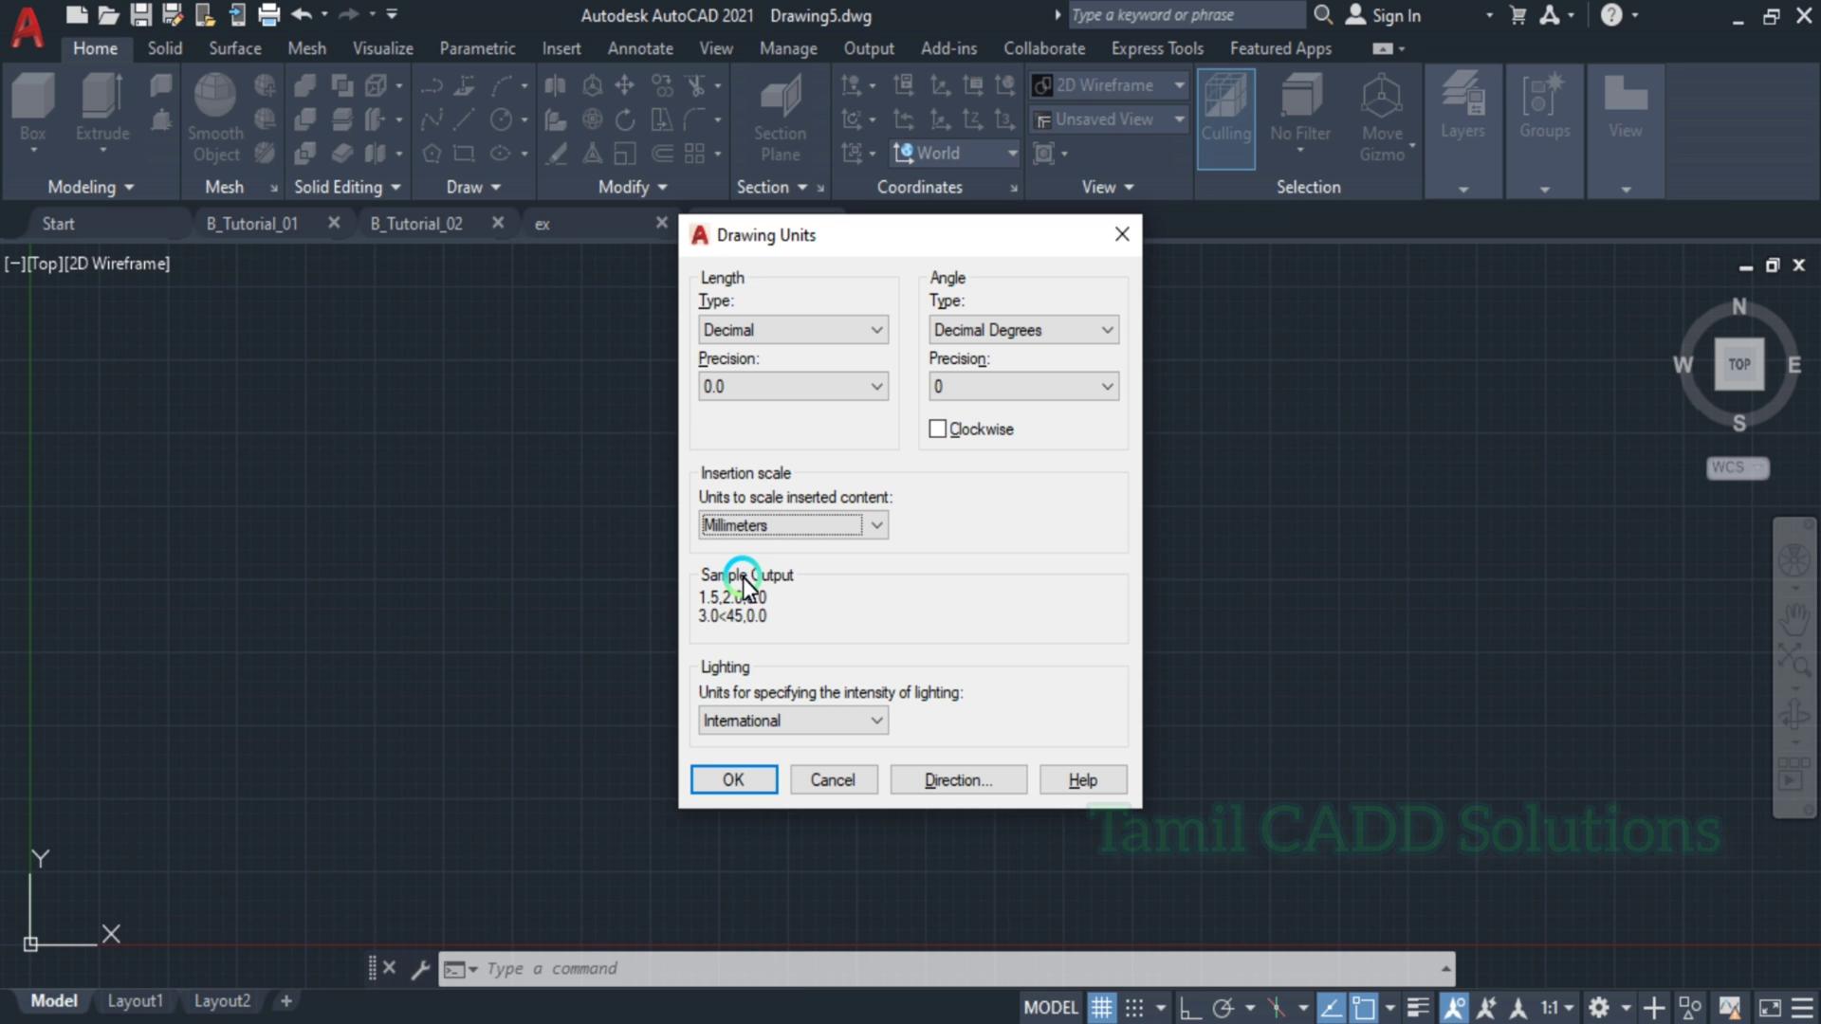
left_click(732, 772)
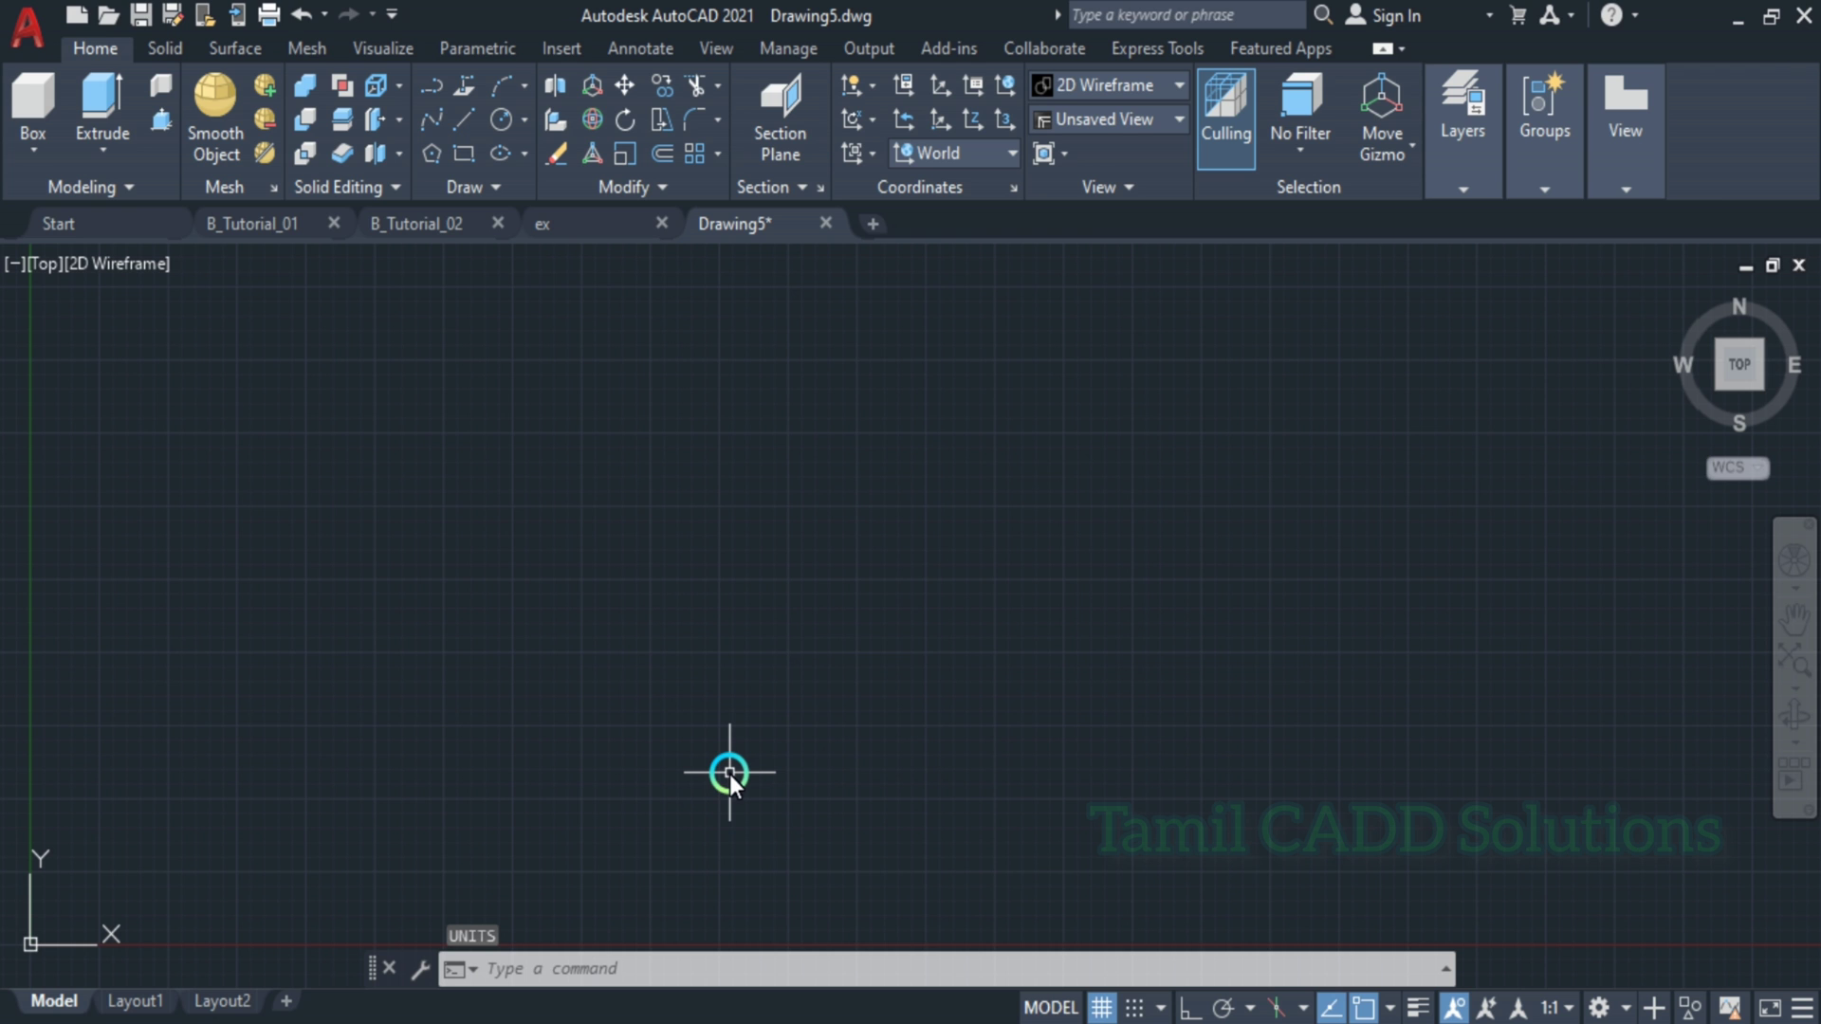
- Change the viewport to the Left orthographic view
scroll(673, 683, "down", 3)
middle_click_drag(630, 765, 583, 725)
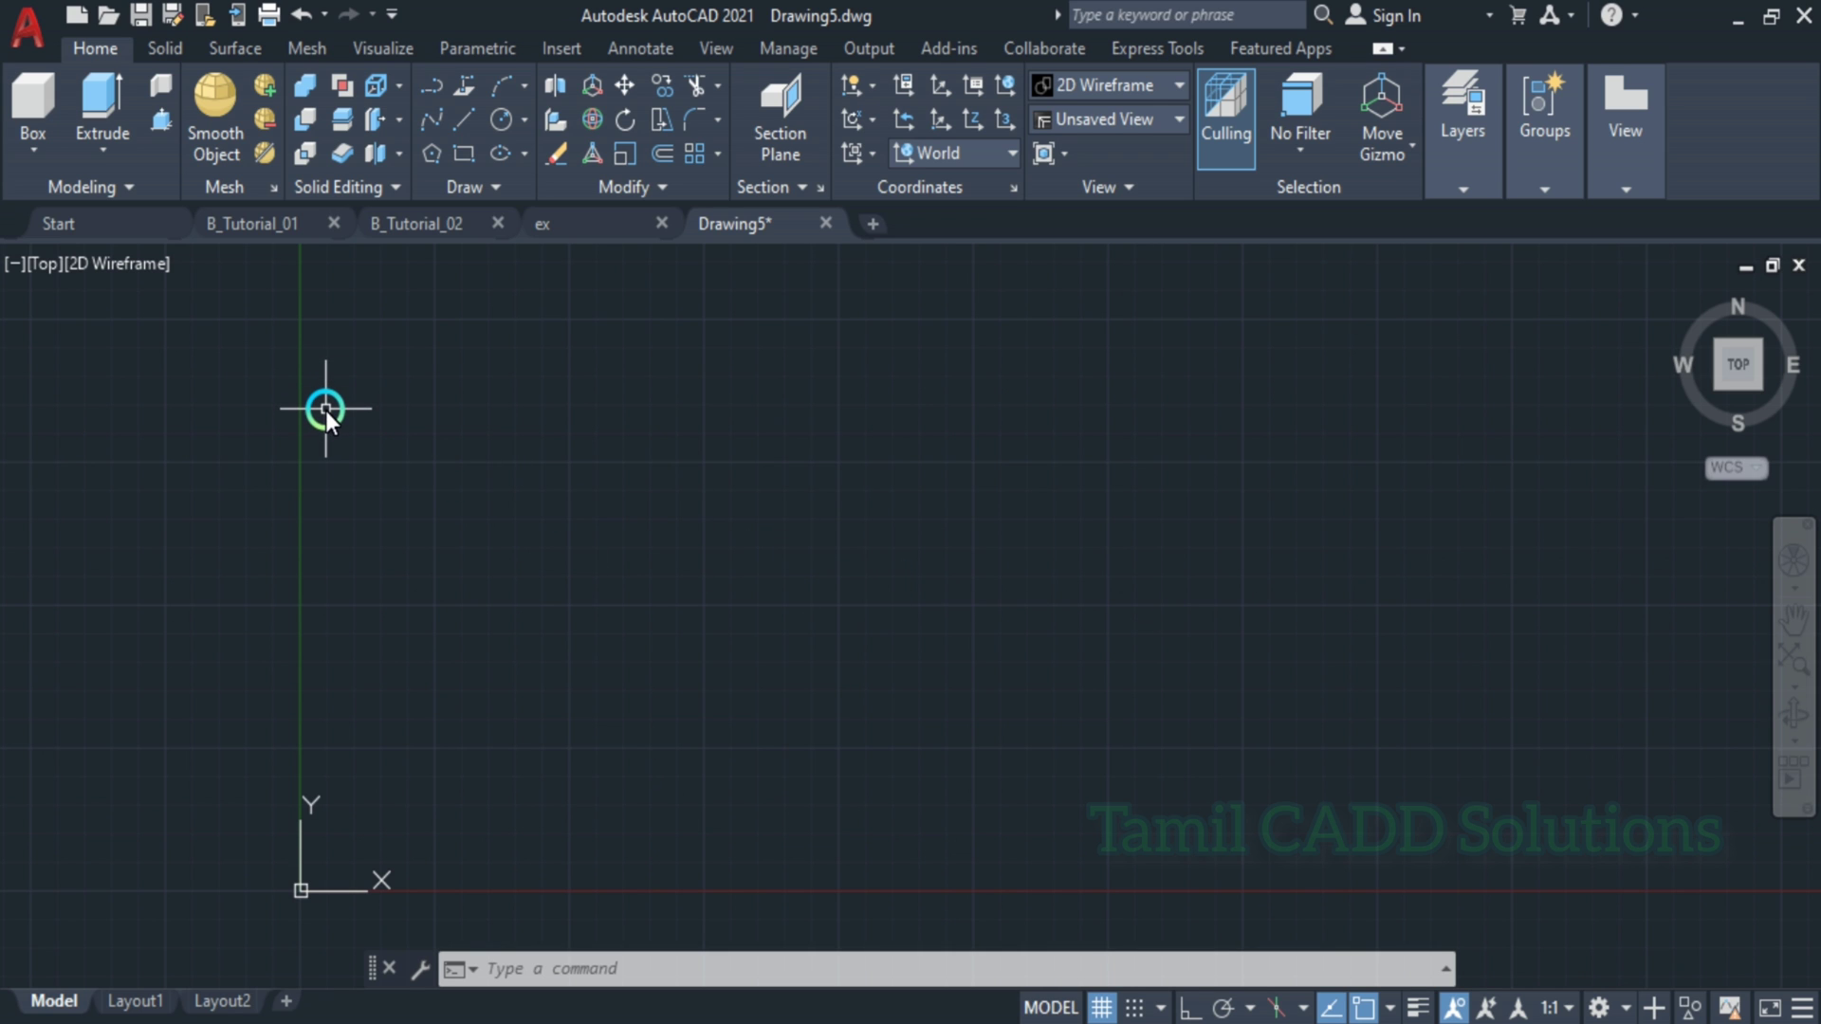
left_click(45, 268)
left_click(146, 395)
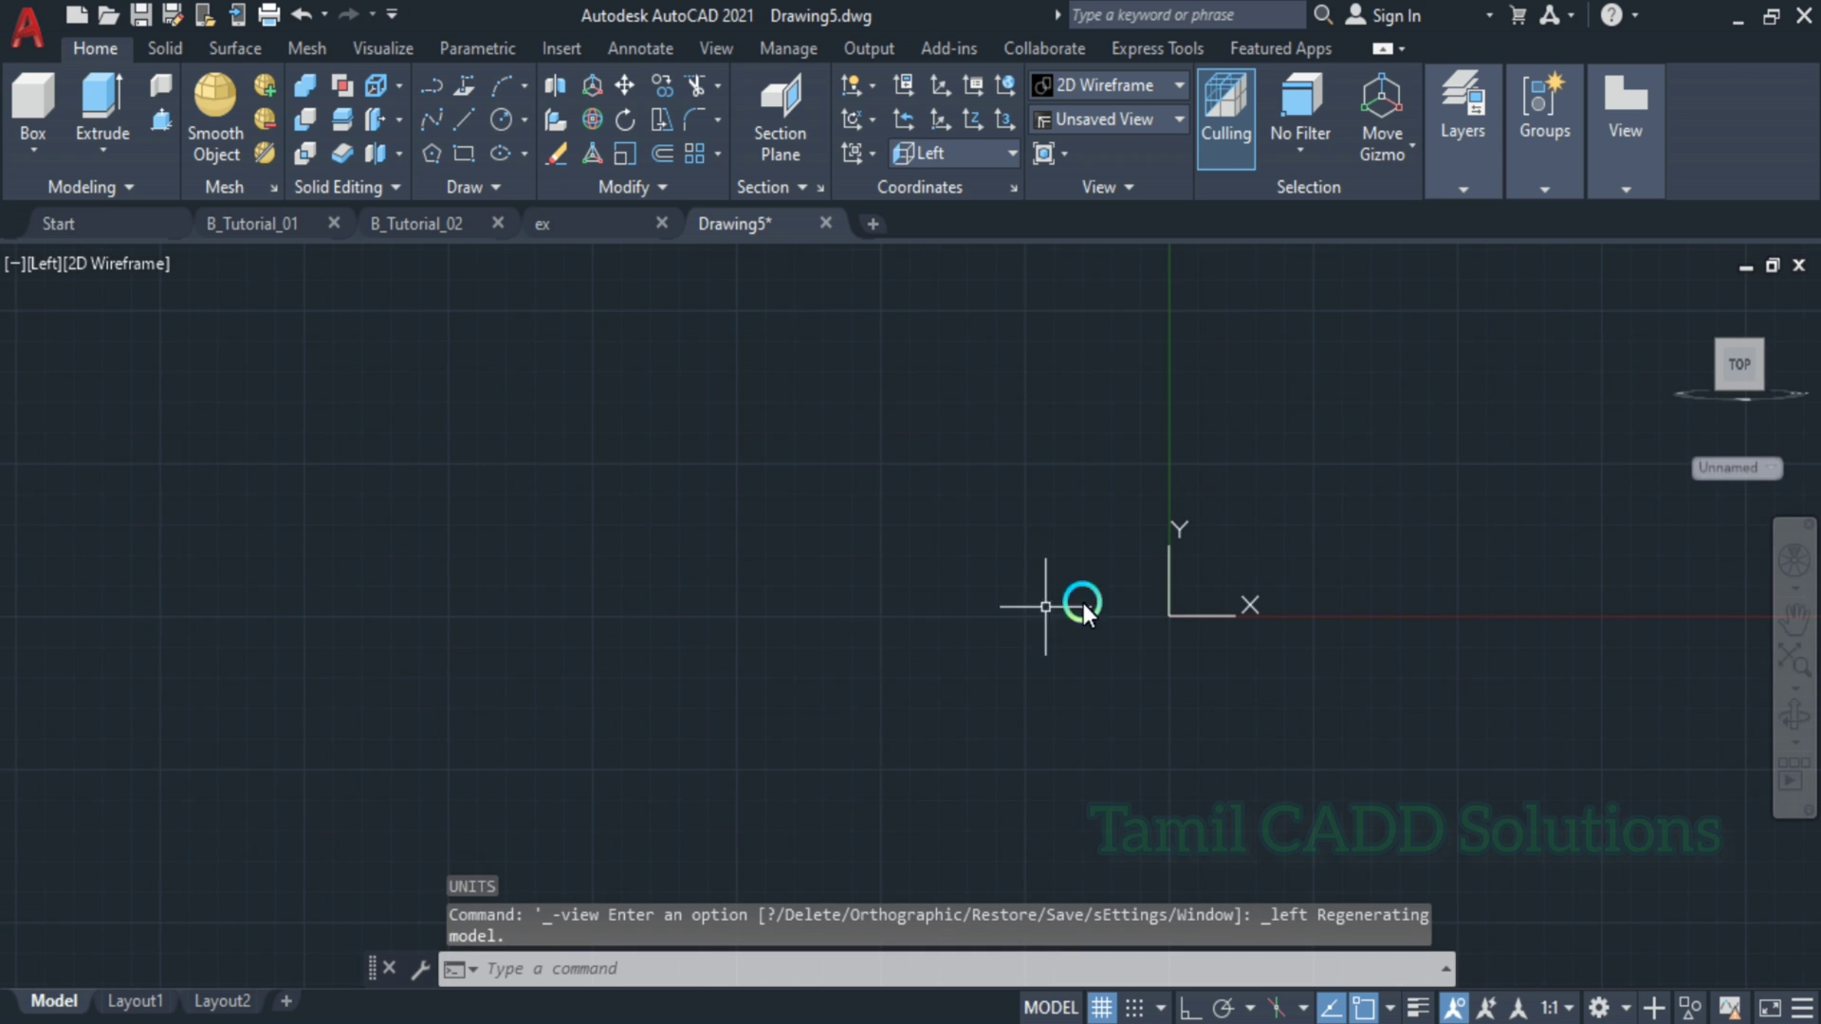
mouse_move(1083, 603)
middle_mouse_down()
mouse_move(334, 766)
mouse_move(749, 505)
mouse_move(570, 652)
middle_mouse_up()
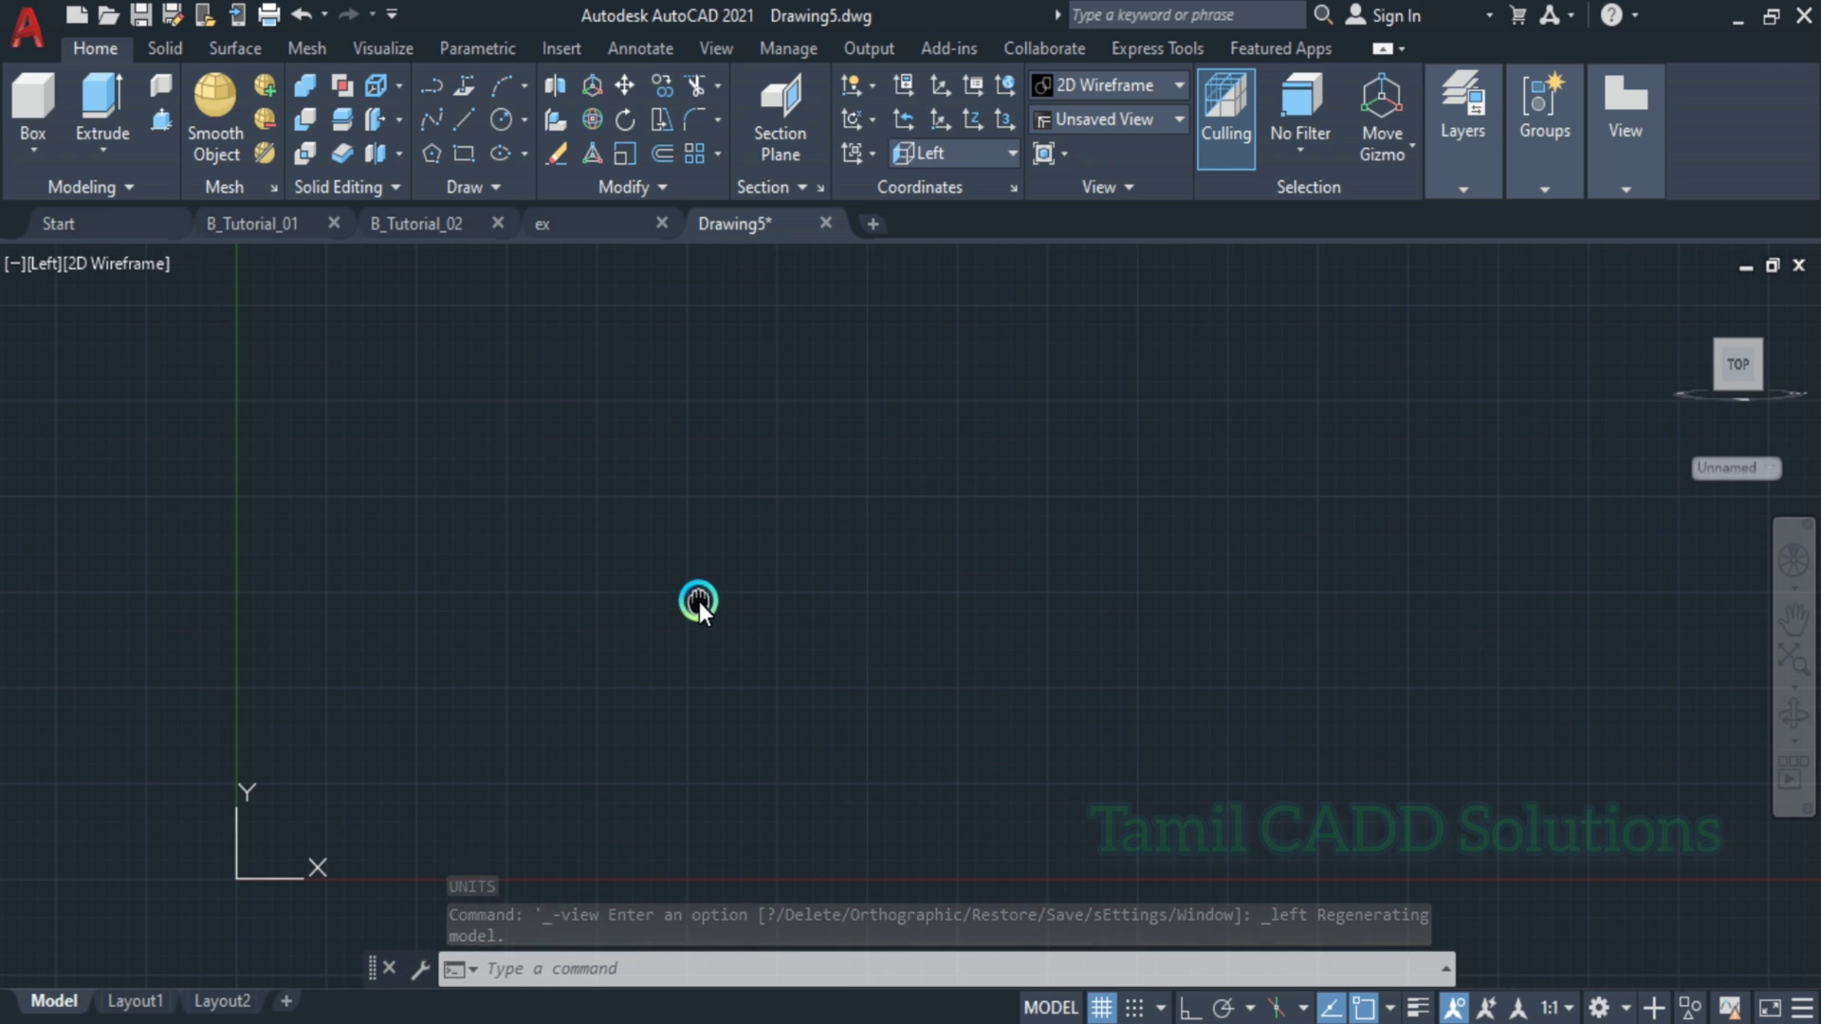
middle_click_drag(698, 601, 708, 617)
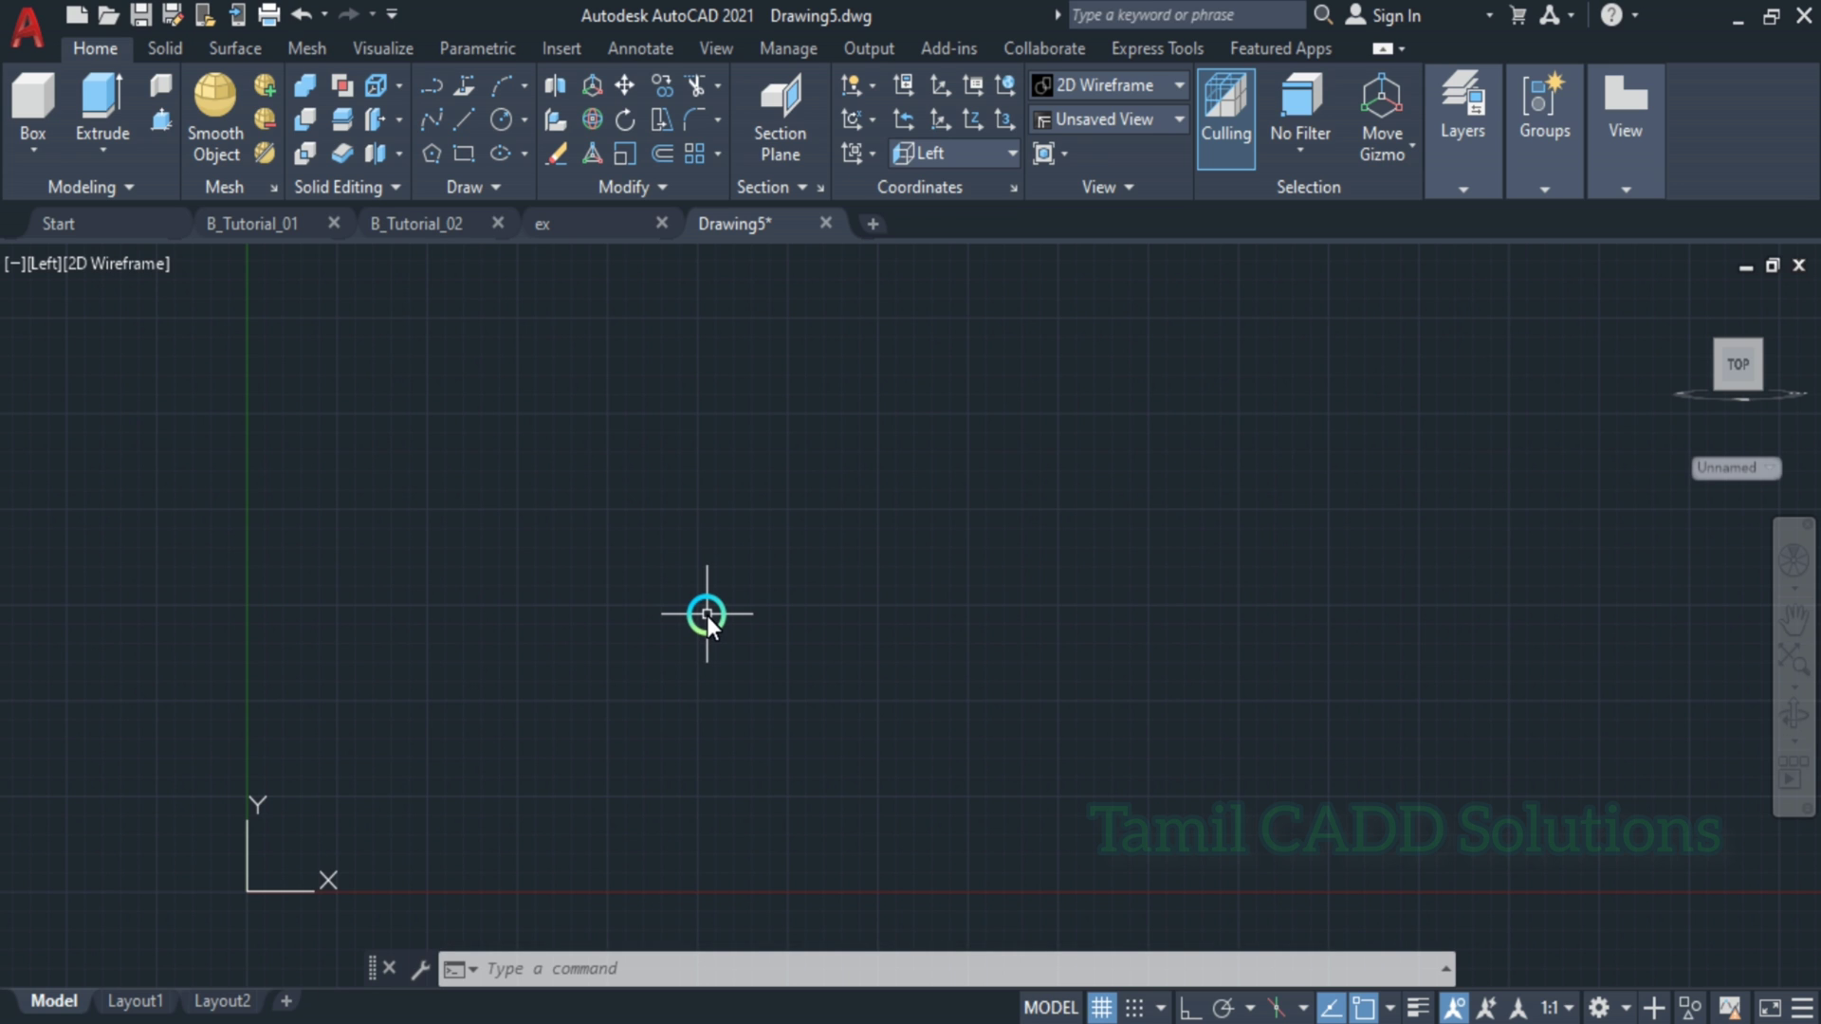
- Draw a circle with a diameter of 23.80 for the wheel's bore
type("c")
key("Return")
left_click(670, 554)
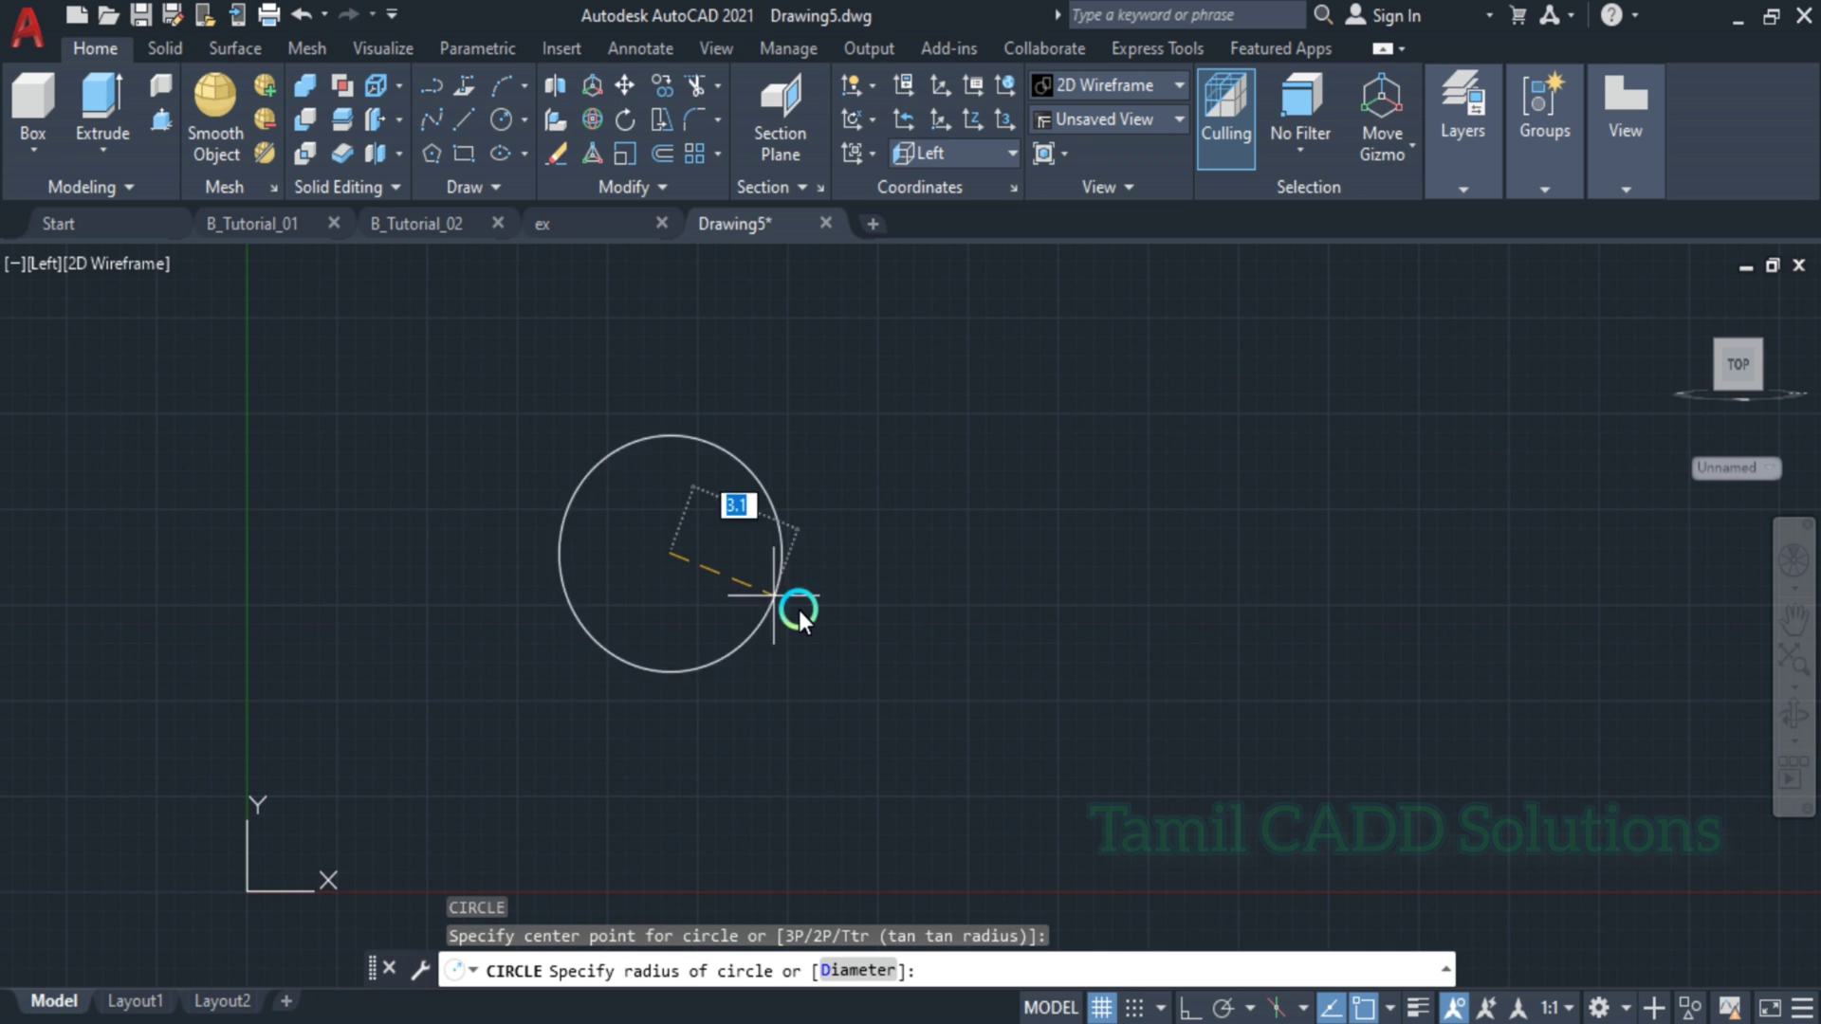
type("23.80")
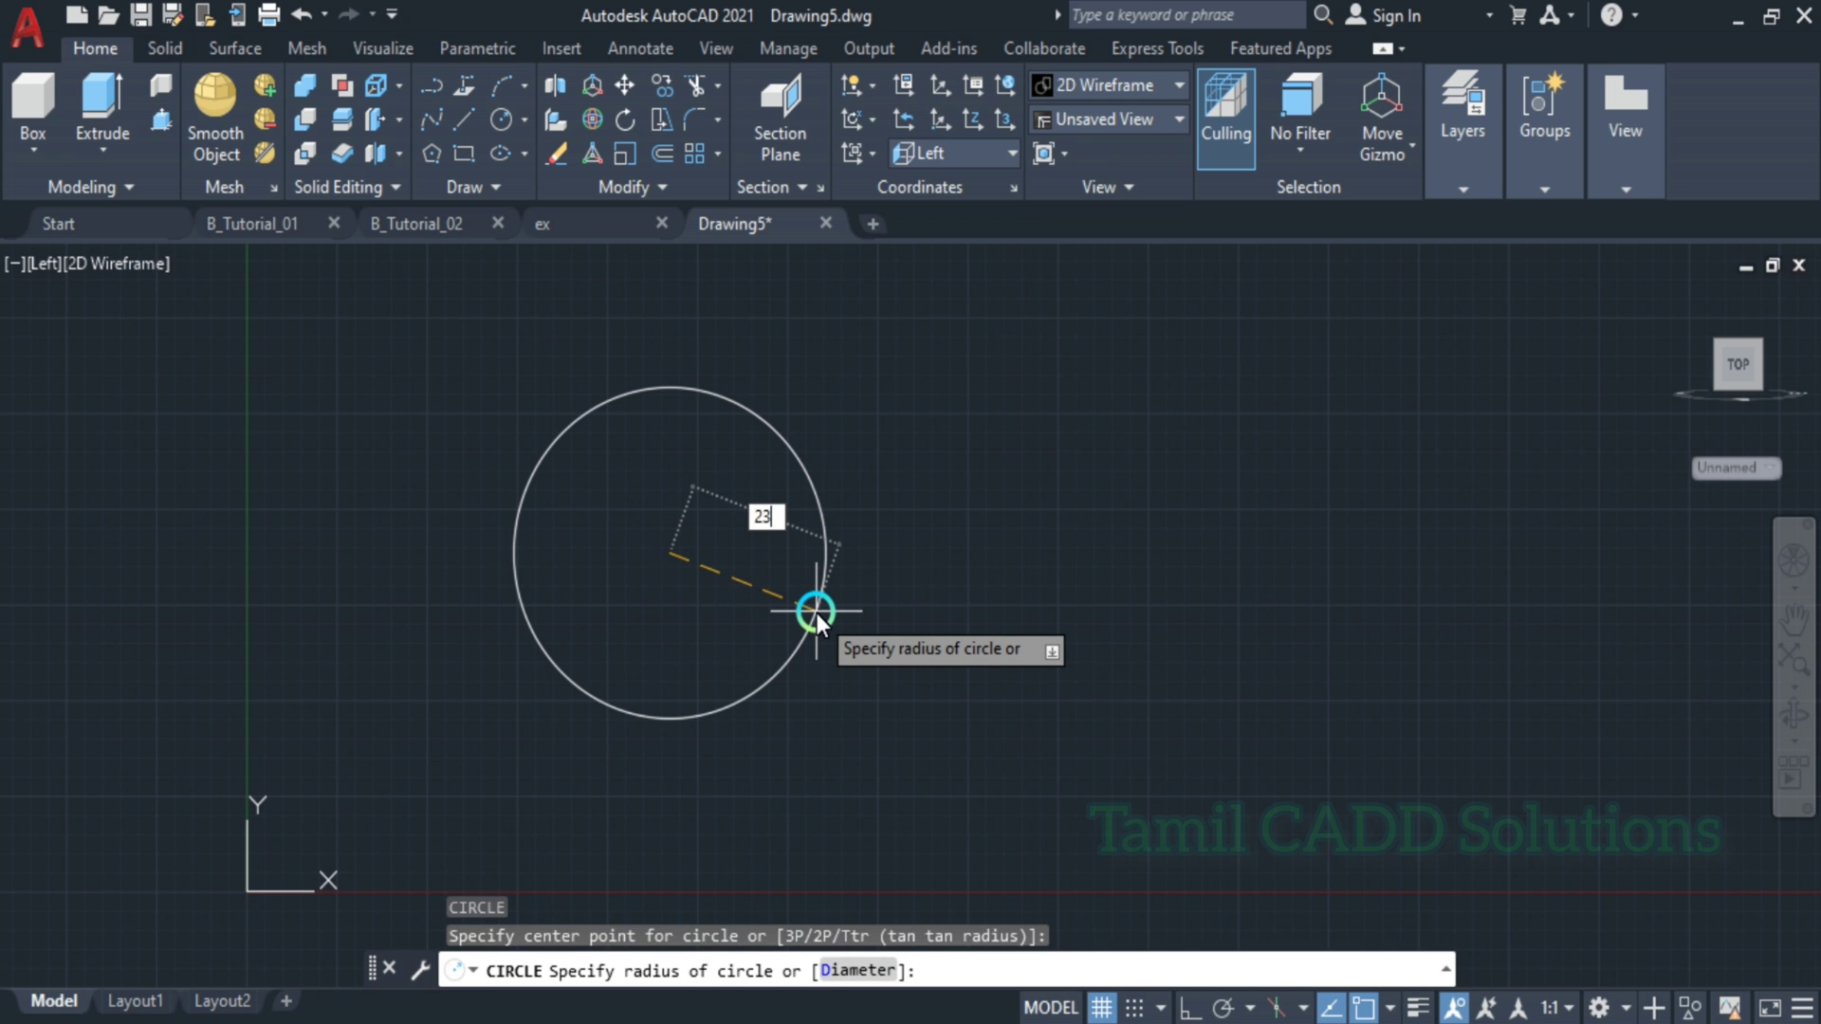
key("BackSpace")
key("BackSpace")
key("BackSpace")
key("BackSpace")
key("BackSpace")
type("d")
key("Return")
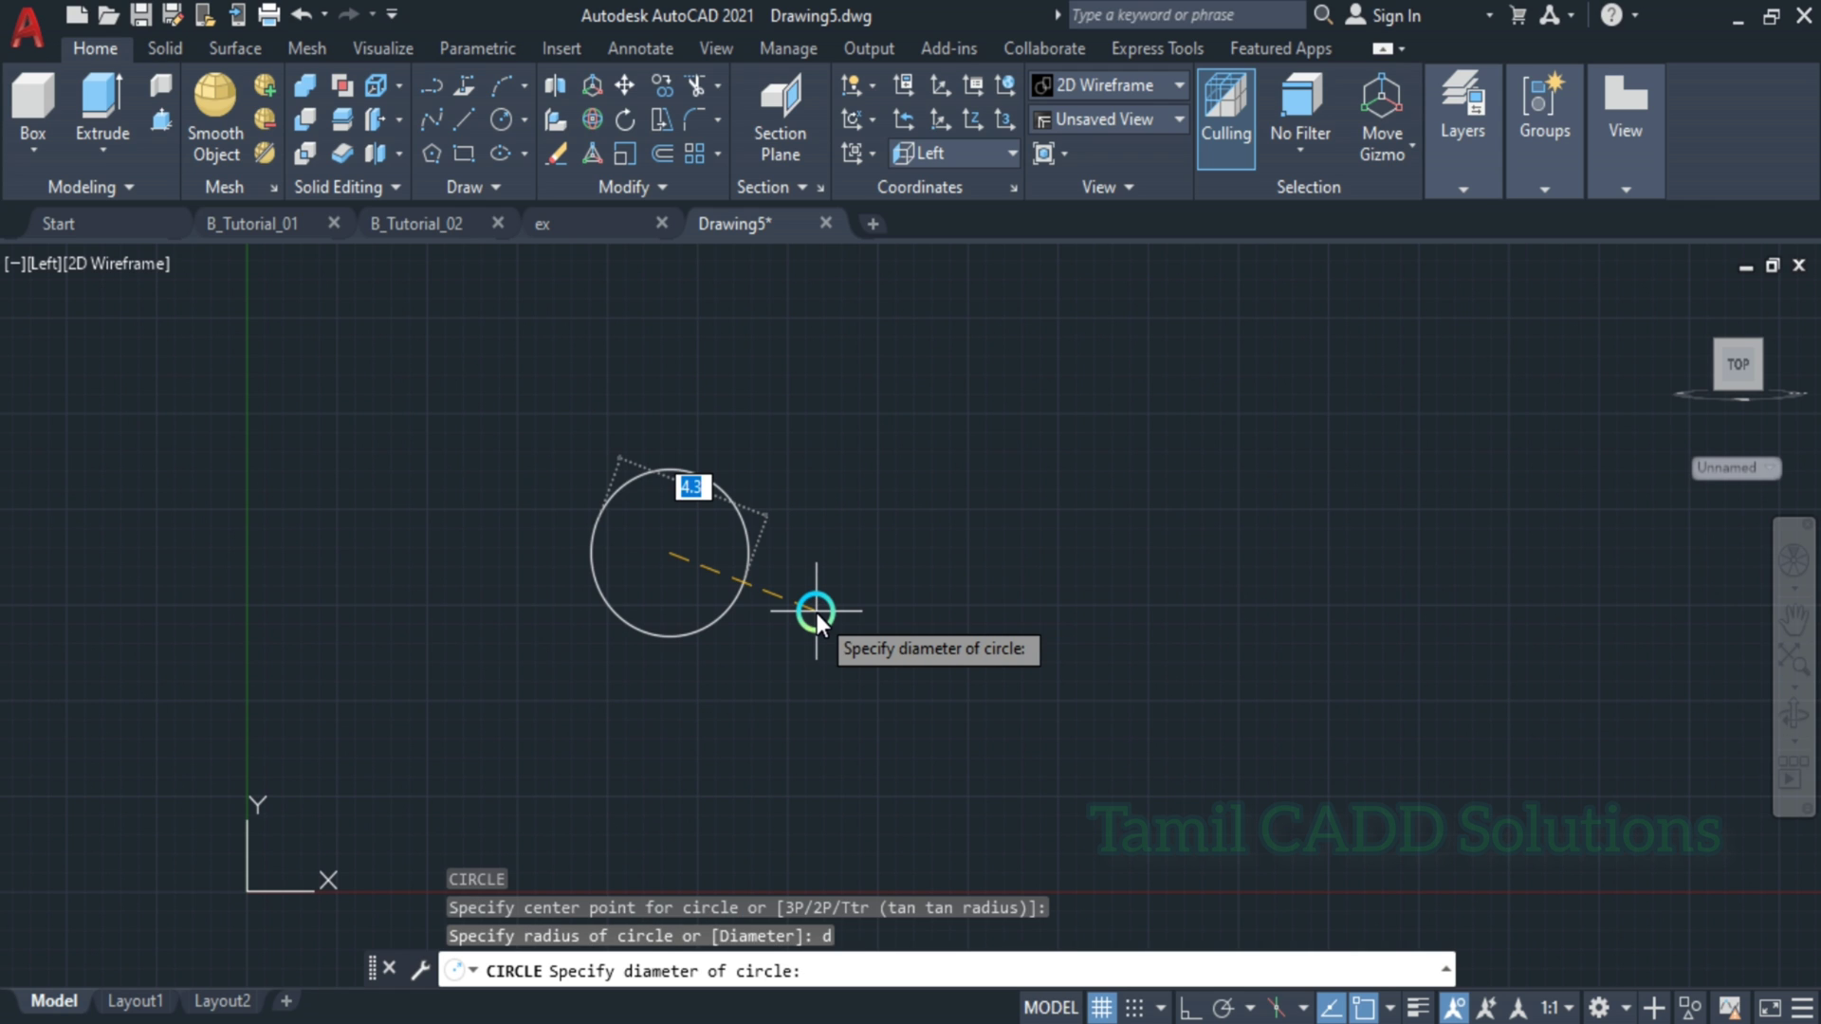
type("23.80.")
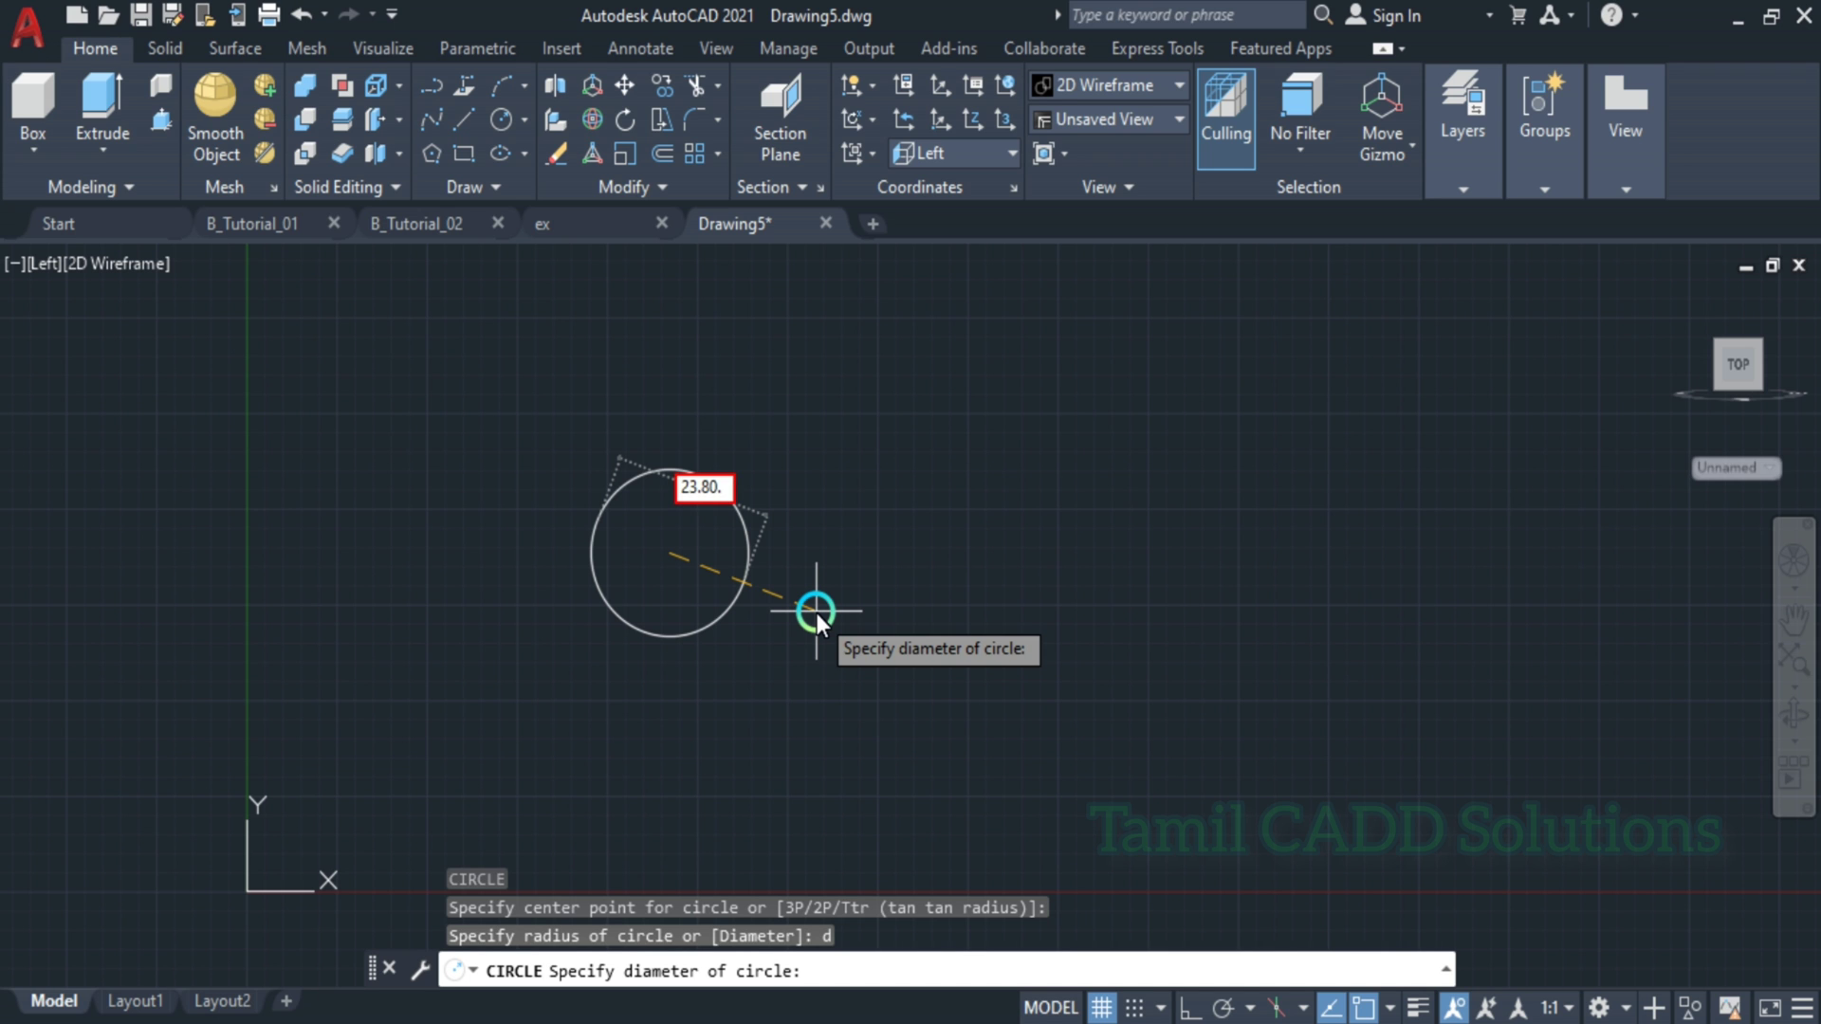
key("BackSpace")
key("Return")
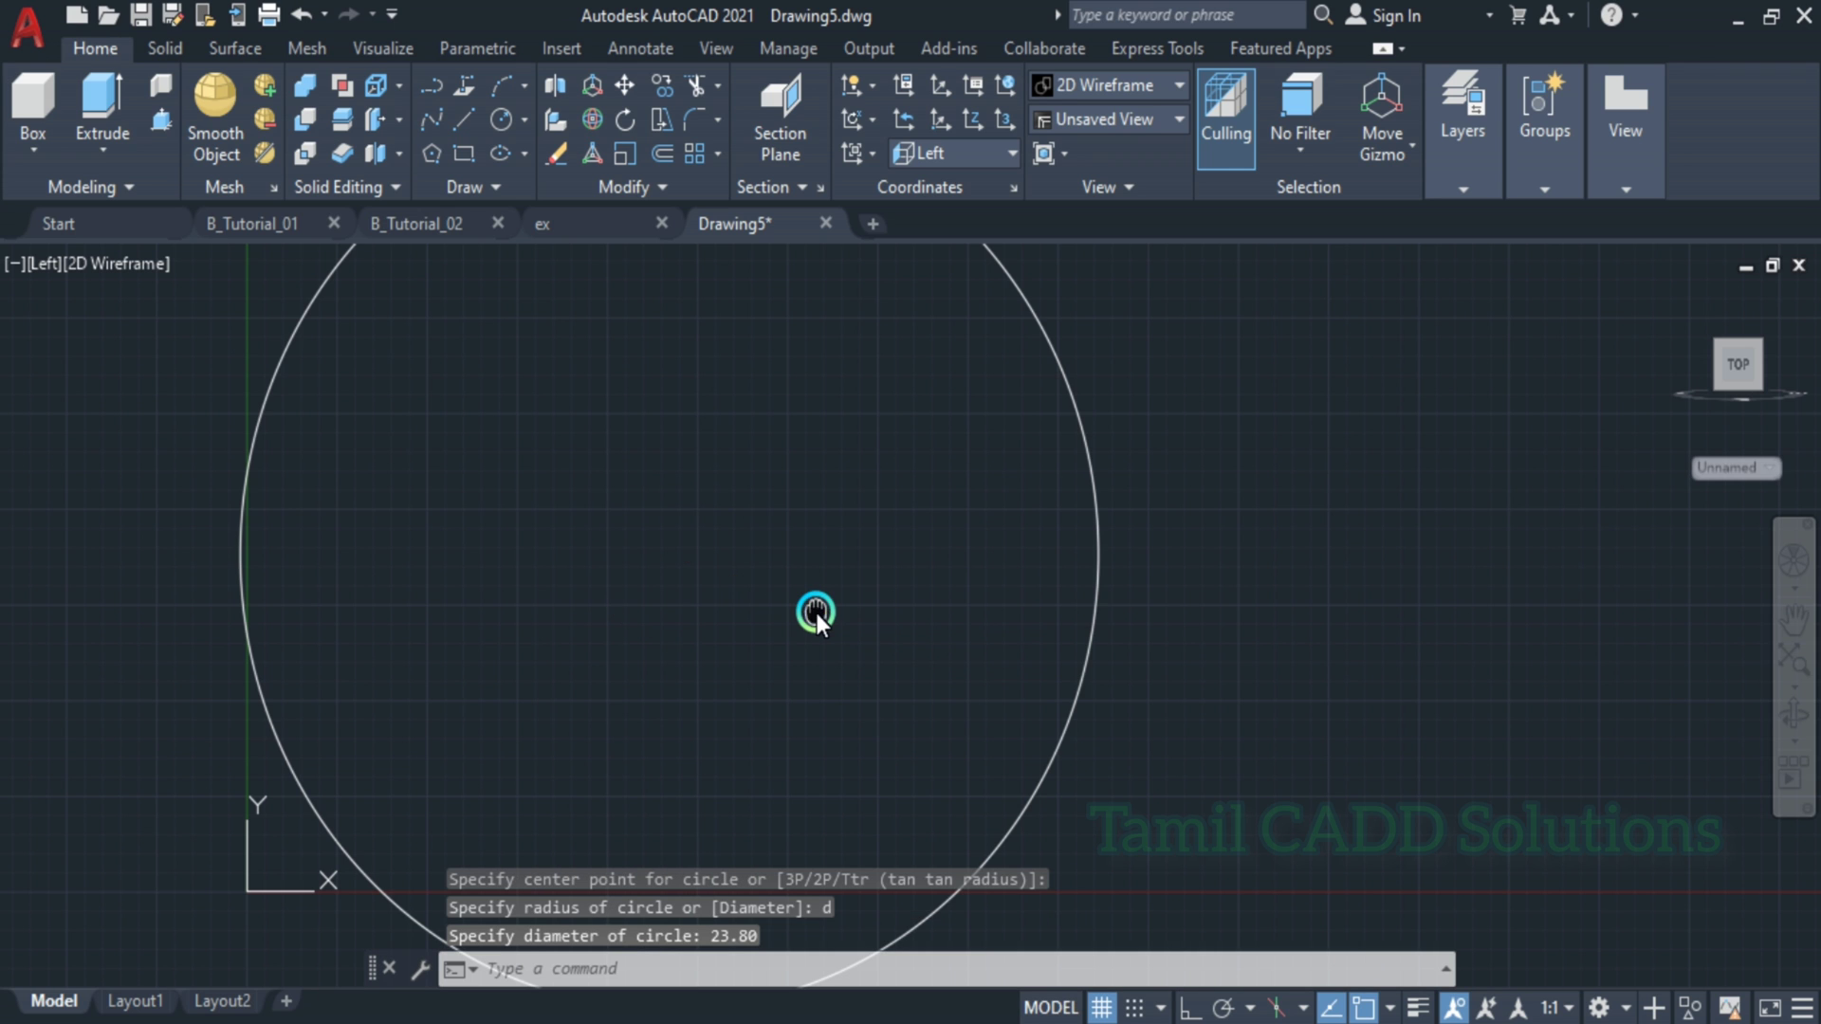
- Move the circle up and to the right, clear of the origin axes
middle_click(817, 613)
middle_click(816, 613)
scroll(858, 606, "down", 3)
middle_click_drag(902, 578, 543, 662)
scroll(542, 661, "down", 1)
left_click(542, 662)
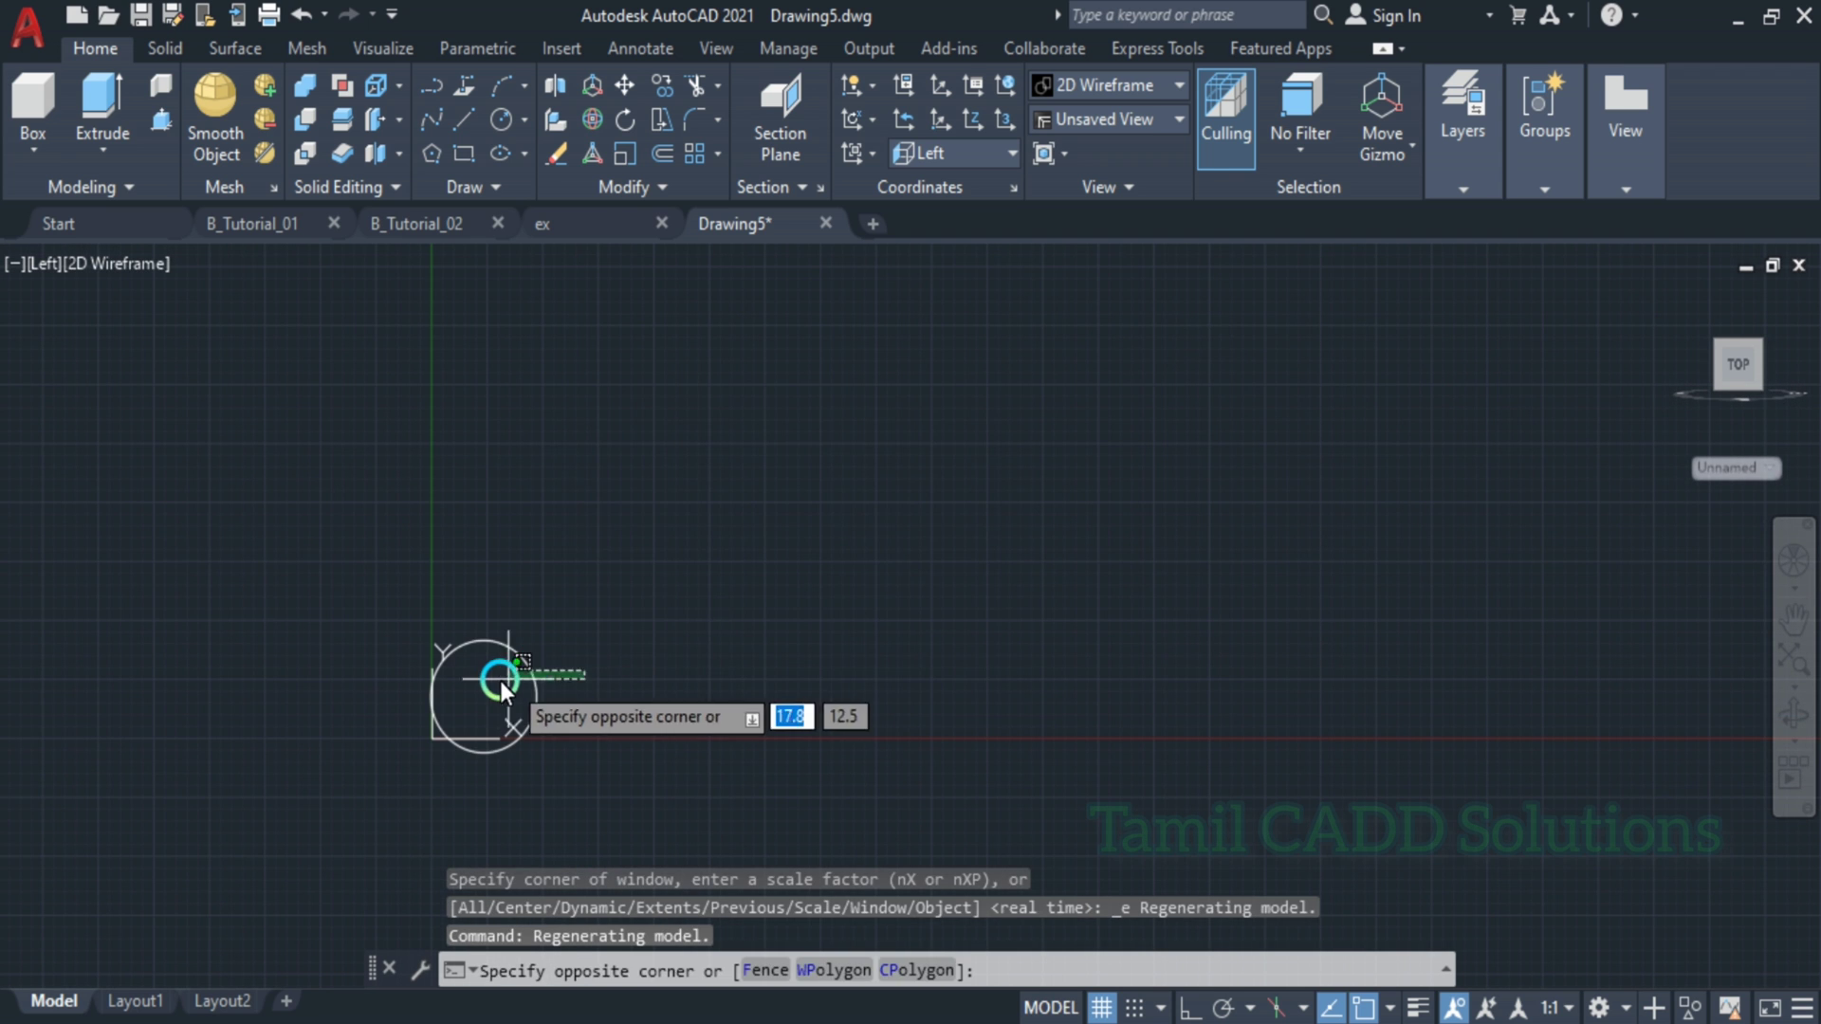
left_click(481, 713)
left_click_drag(482, 713, 697, 535)
right_click_drag(698, 535, 698, 536)
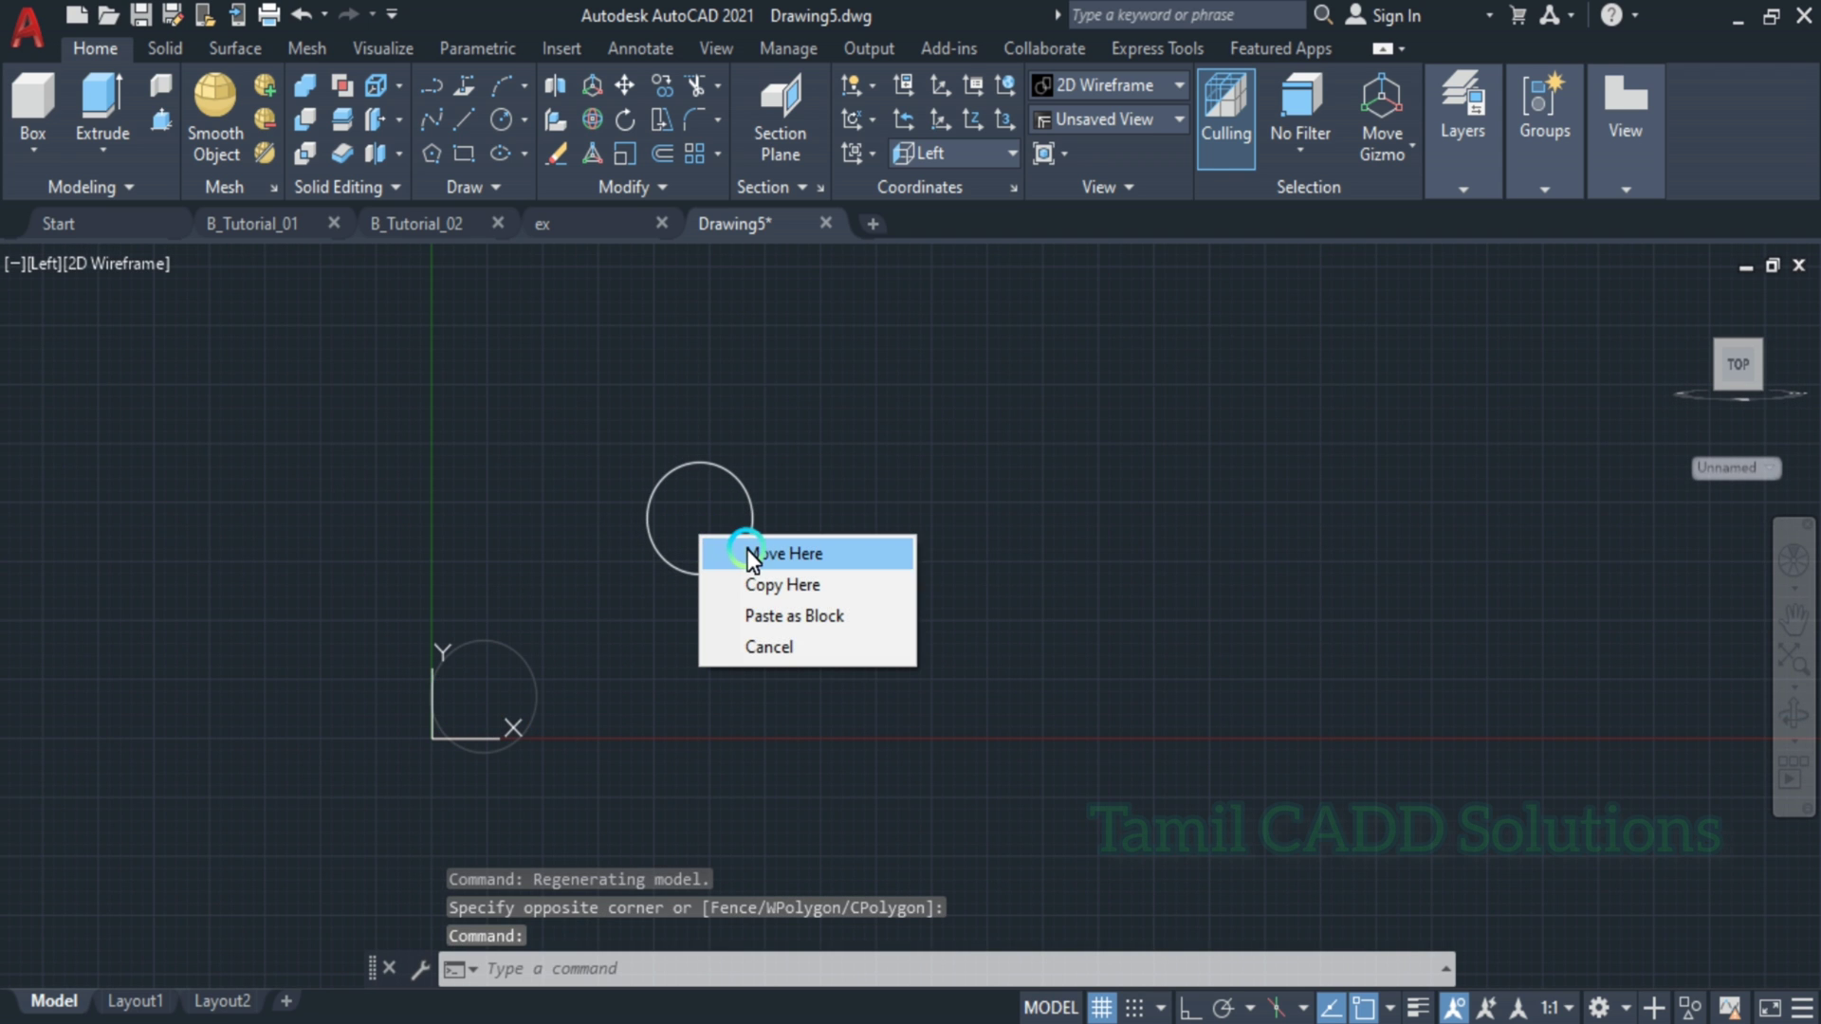
left_click(759, 554)
- Draw a horizontal line 44 long just above the circle with ortho mode on
middle_click_drag(715, 516, 479, 606)
scroll(651, 641, "up", 2)
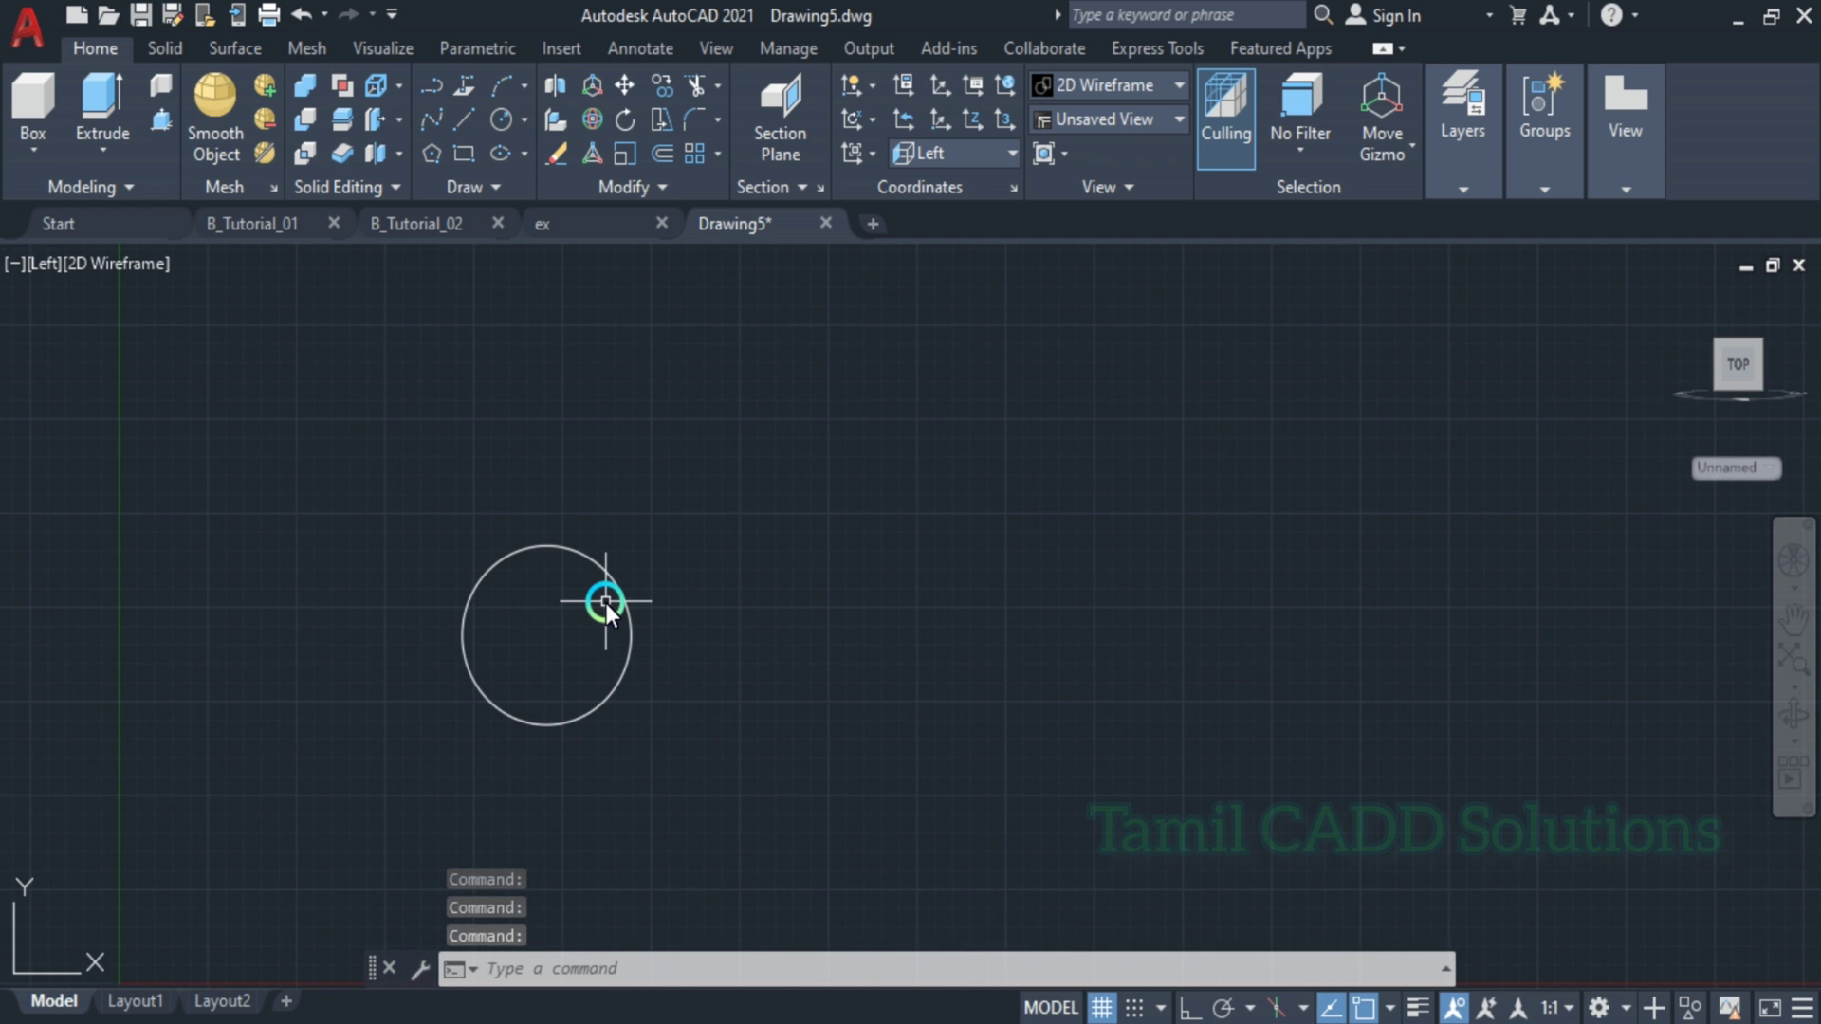
middle_click_drag(628, 624, 626, 651)
type("l")
key("Return")
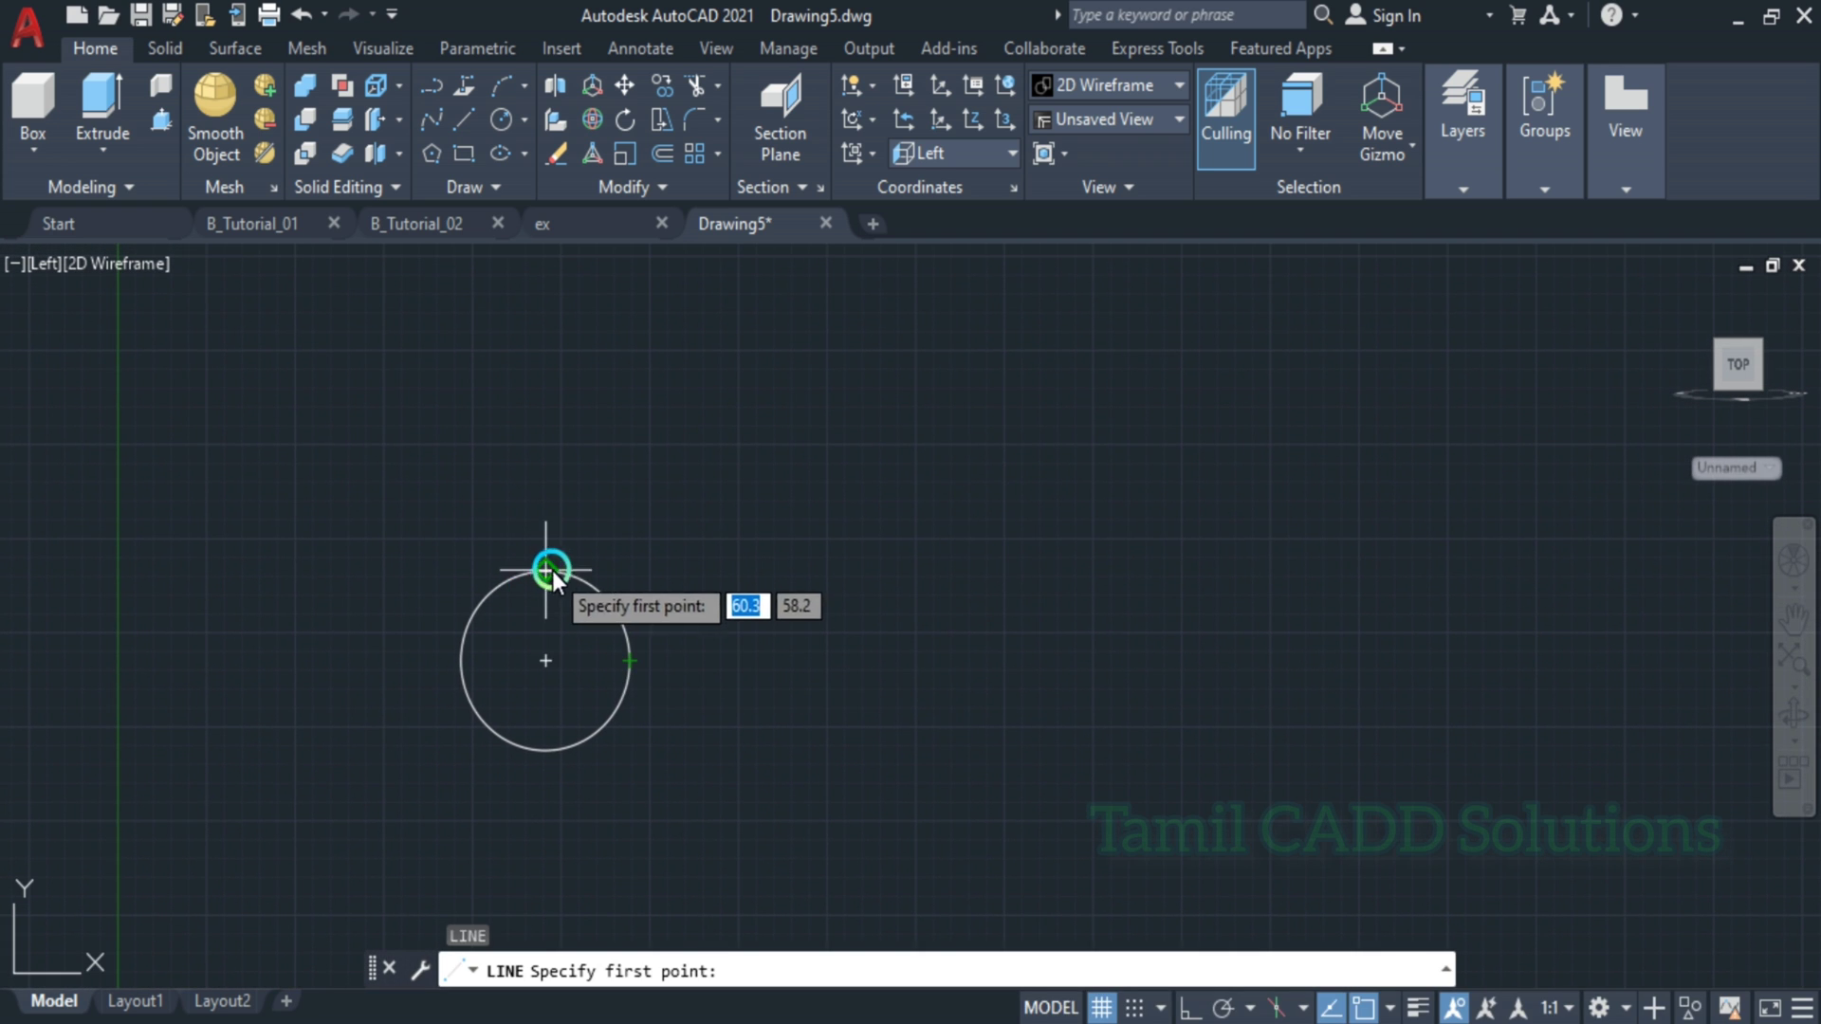
left_click(363, 542)
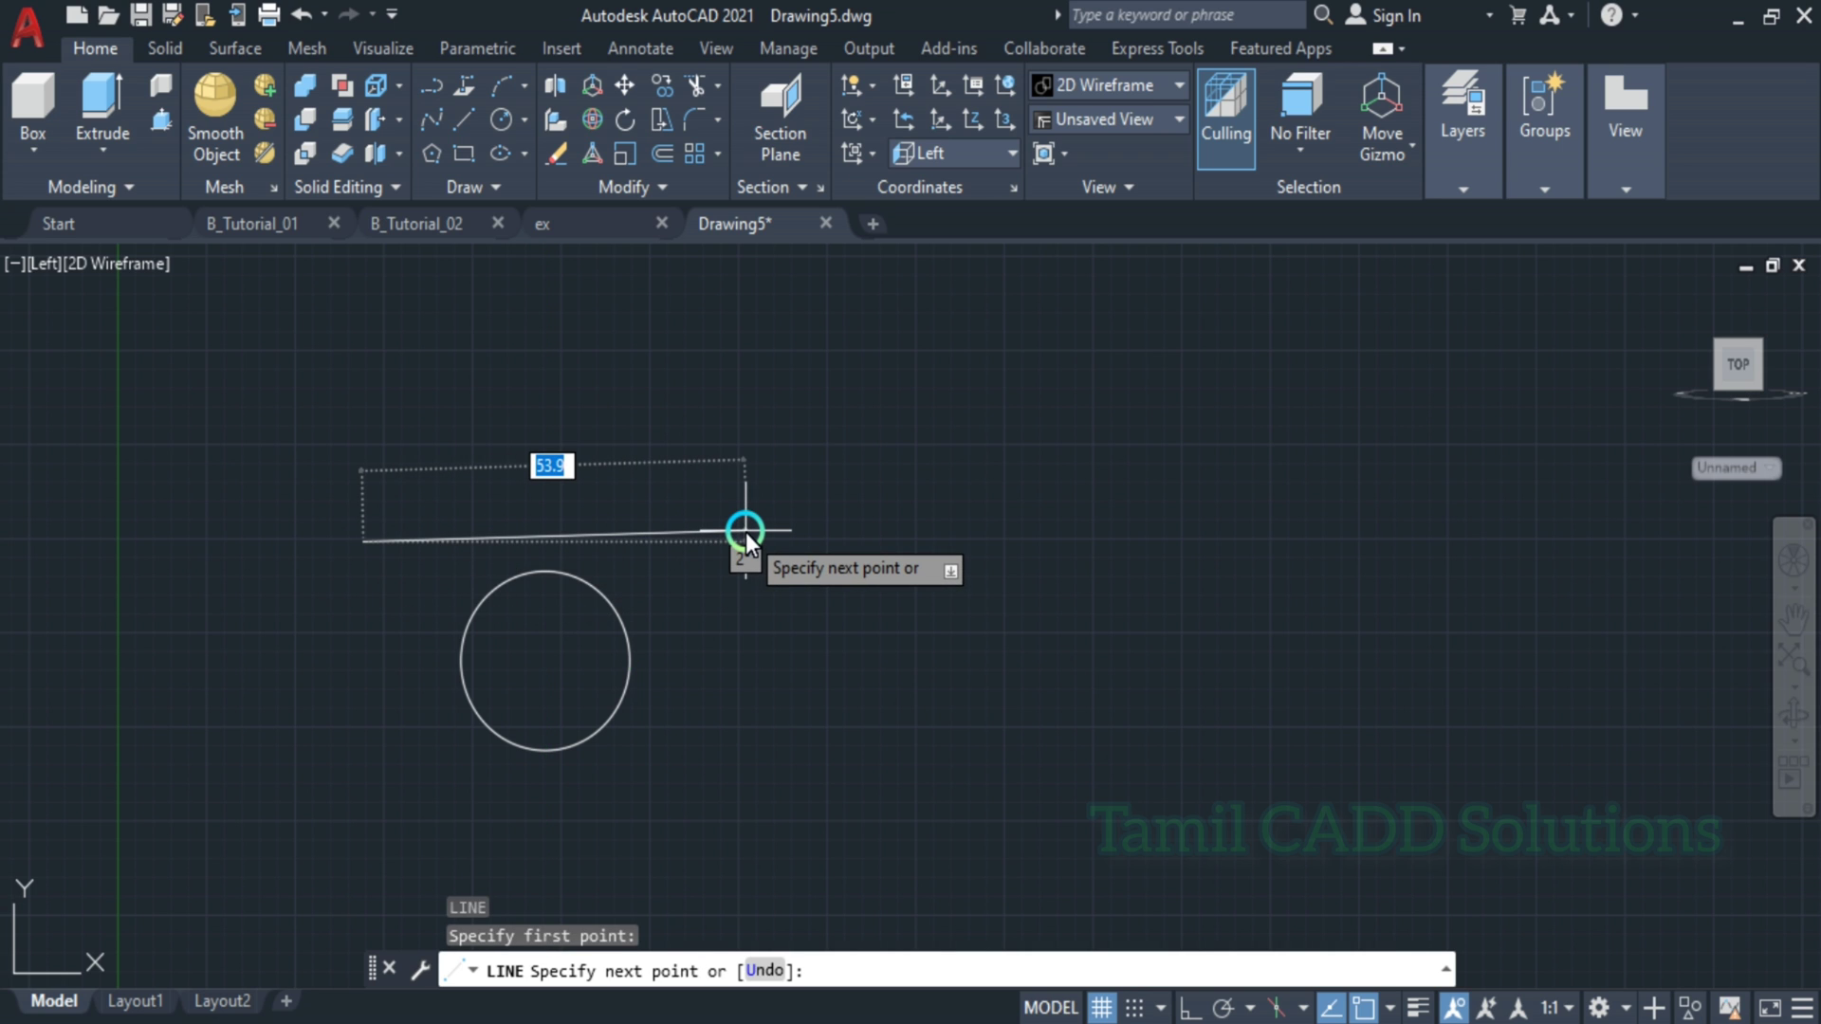
key("F8")
type("44")
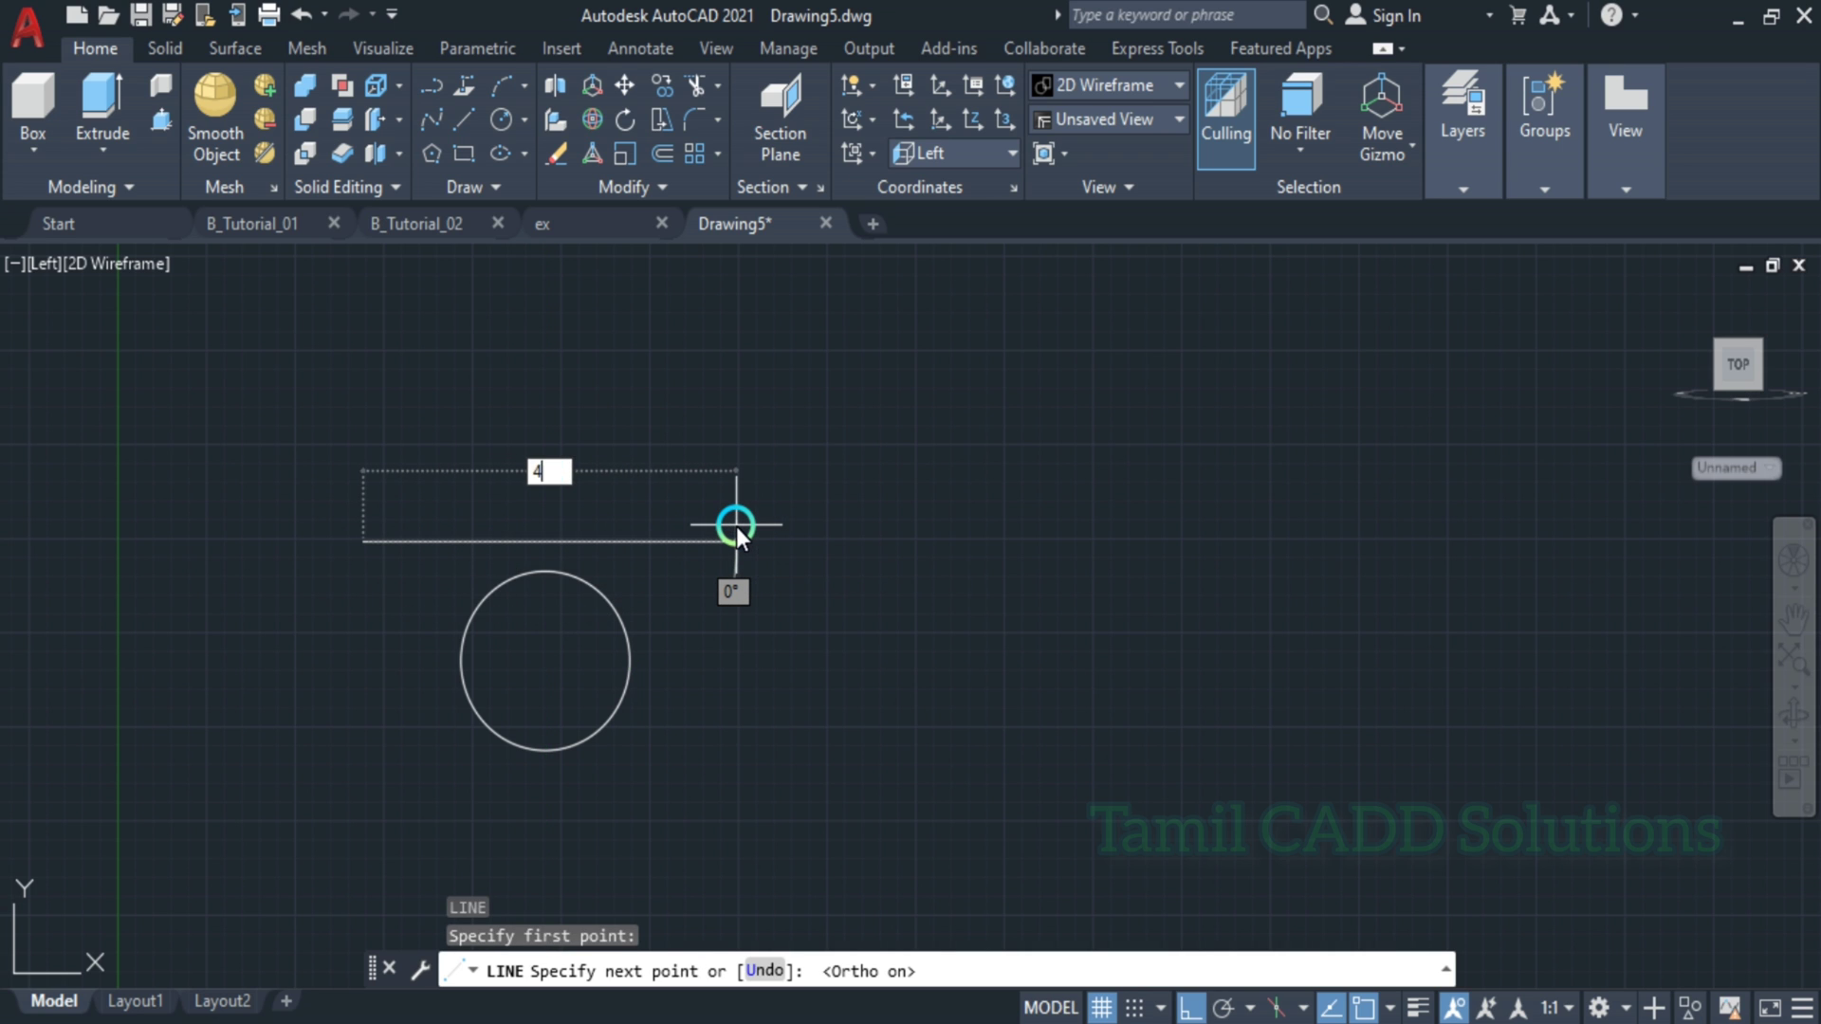
key("Return")
key("Escape")
left_click(731, 599)
left_click(555, 442)
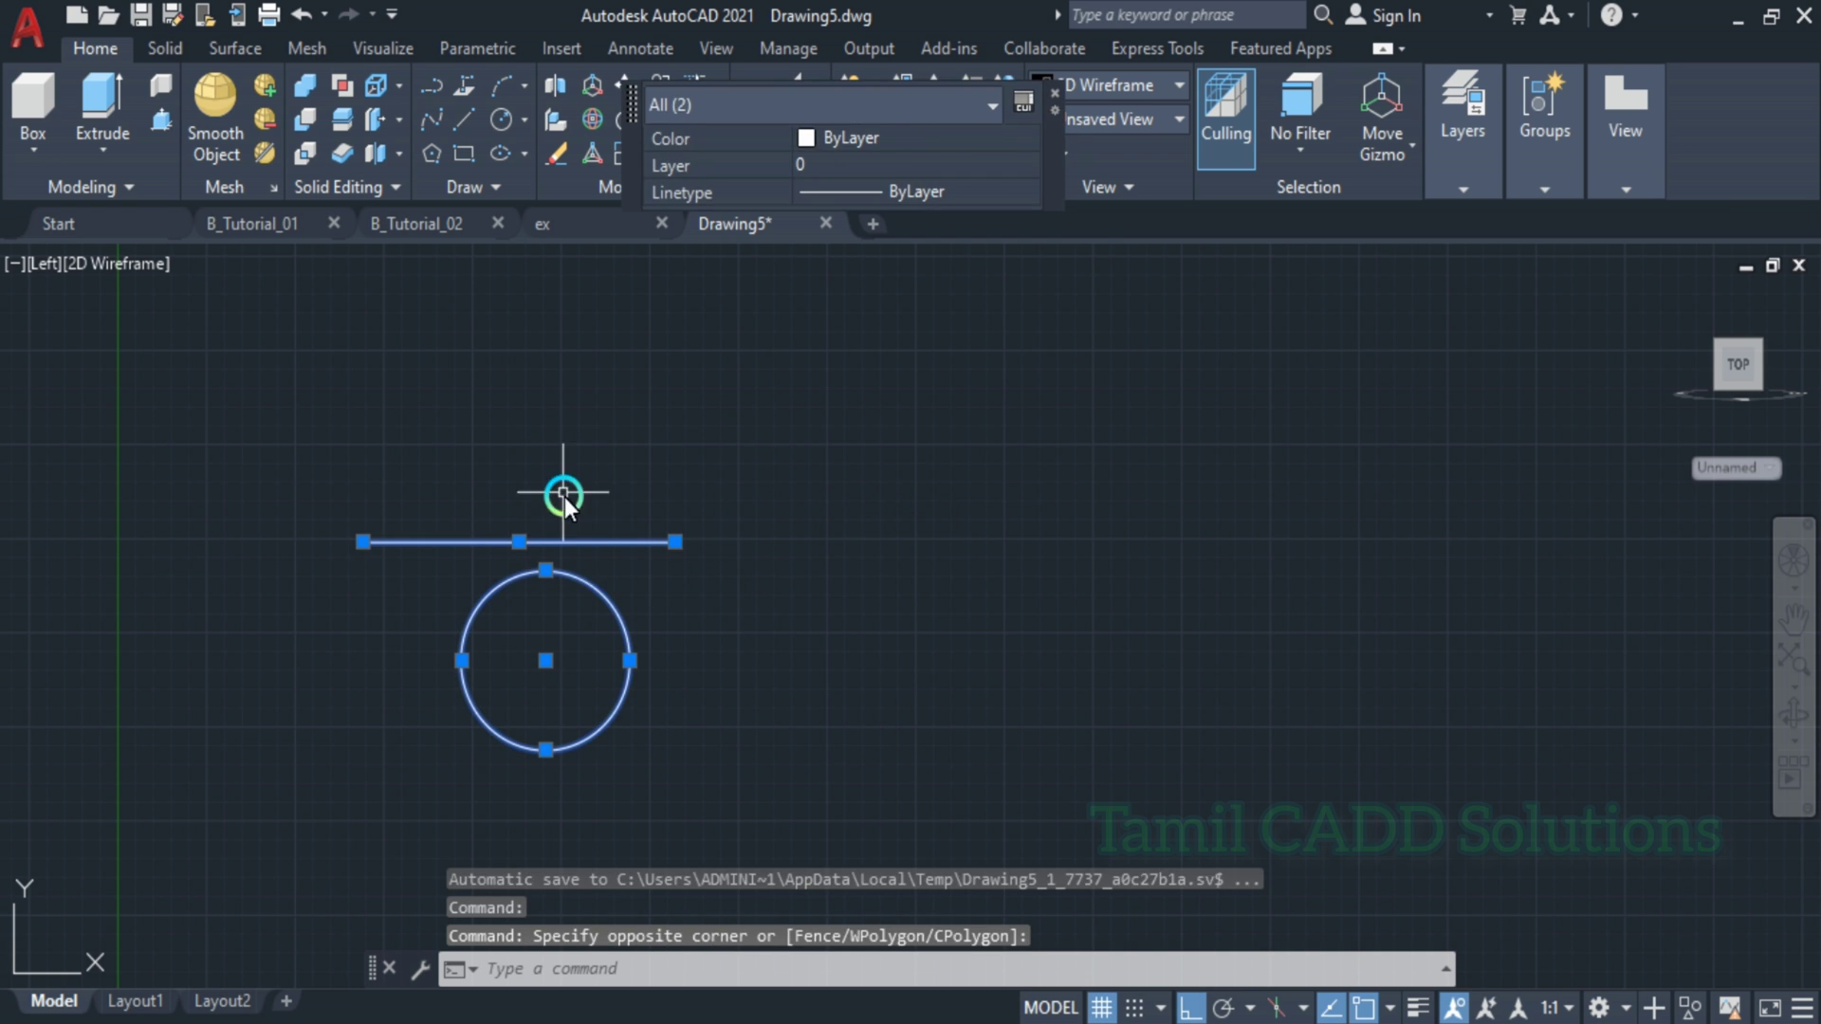
key("Escape")
- Move the circle by its top quadrant onto the midpoint of the horizontal line
left_click(588, 582)
type("m")
key("Return")
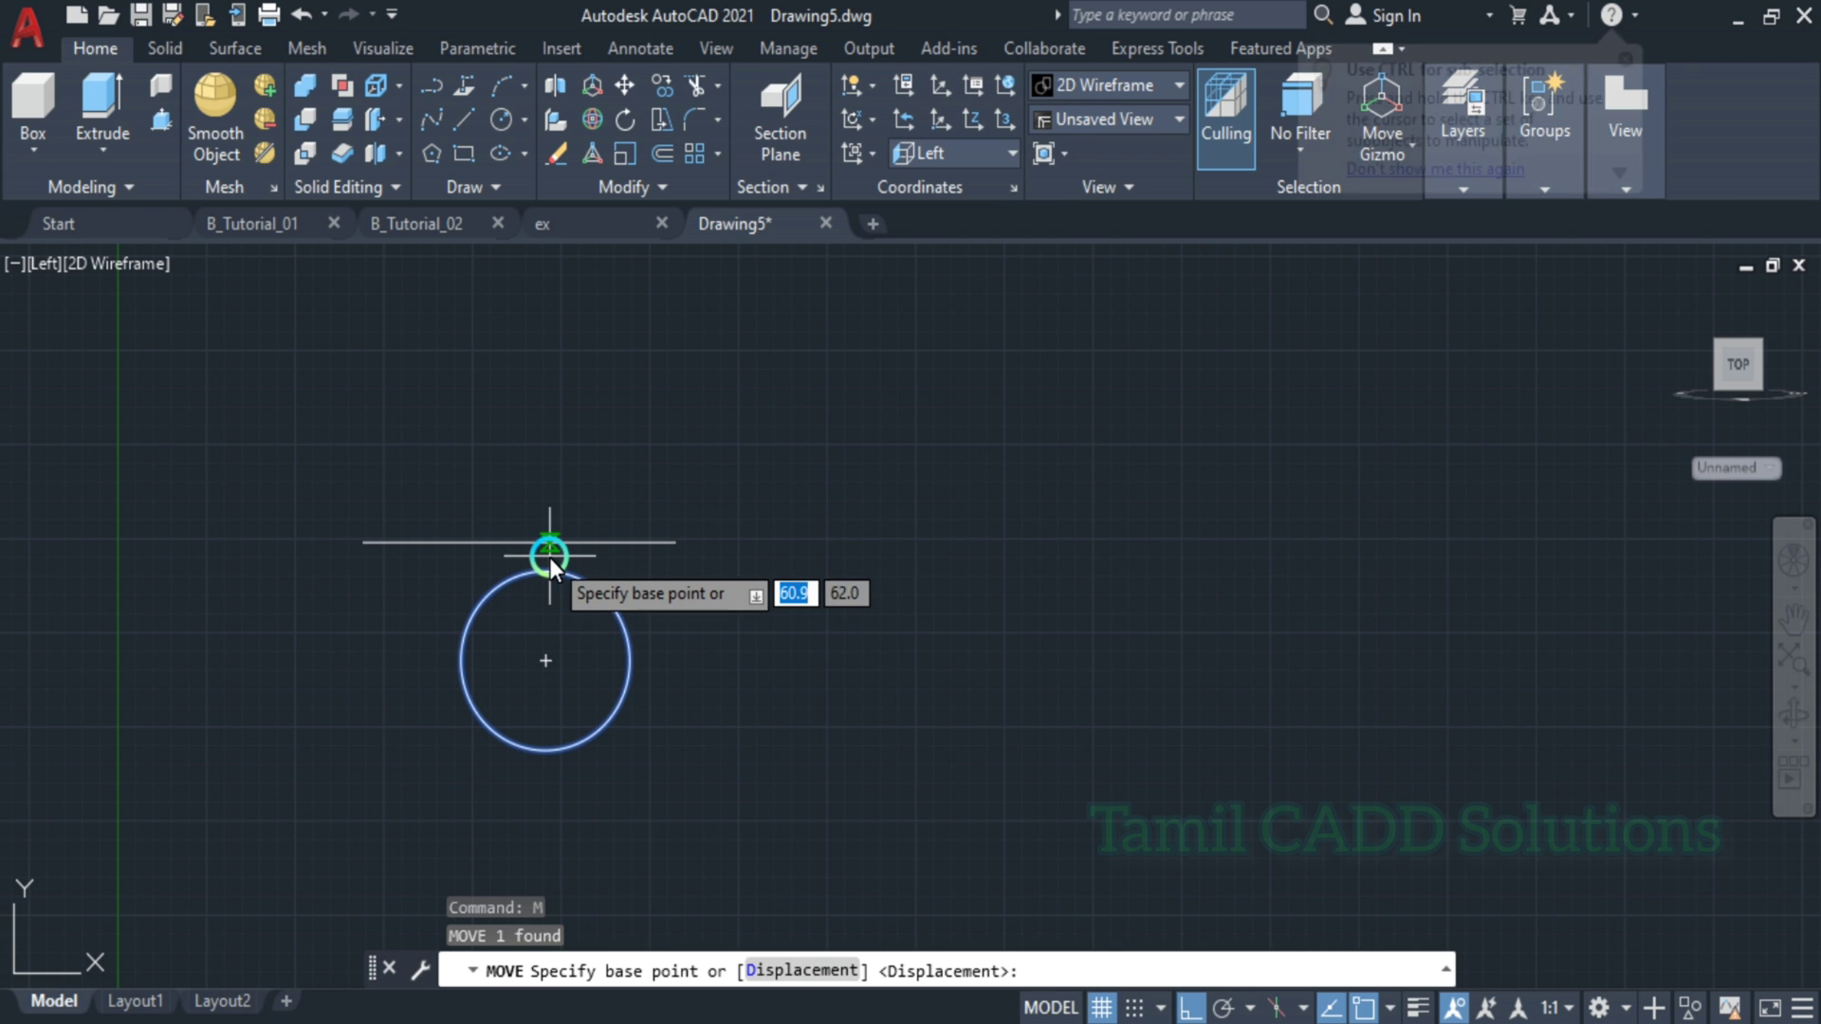
left_click(548, 572)
left_click(519, 547)
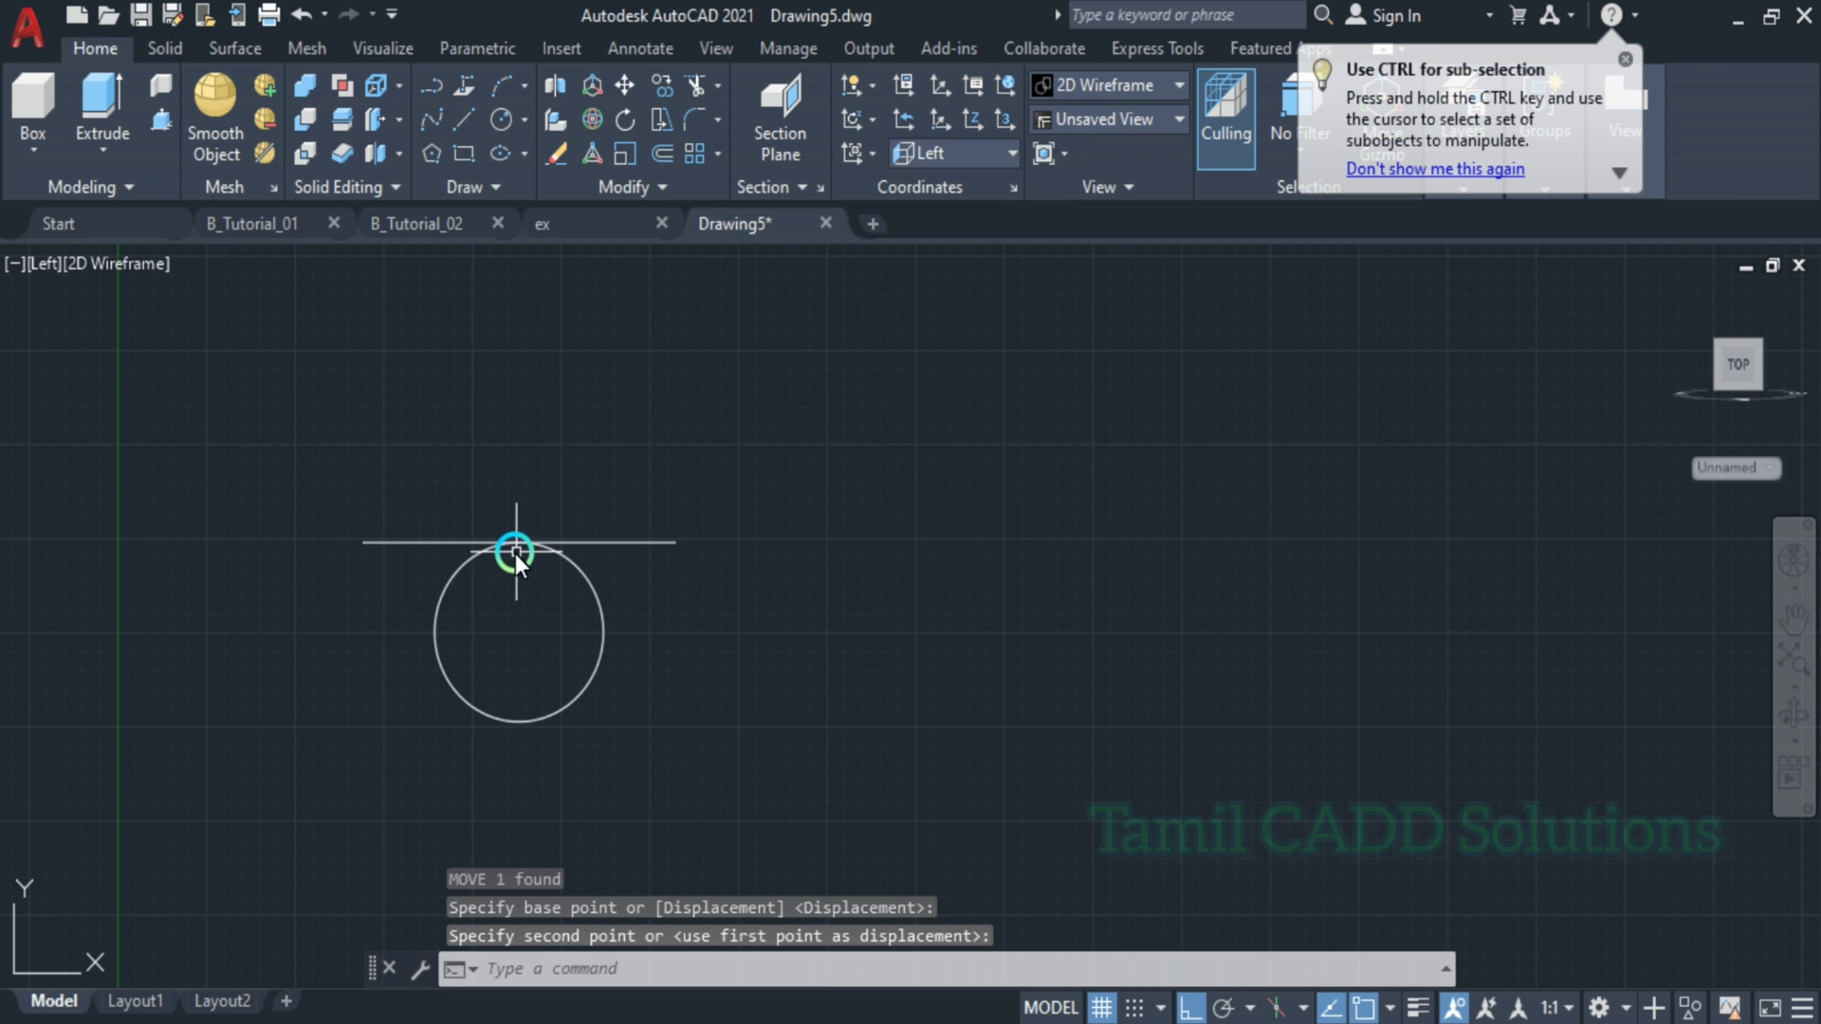
- Offset the horizontal line upward by 16
middle_click_drag(515, 554, 610, 711)
left_click(751, 697)
left_click(741, 673)
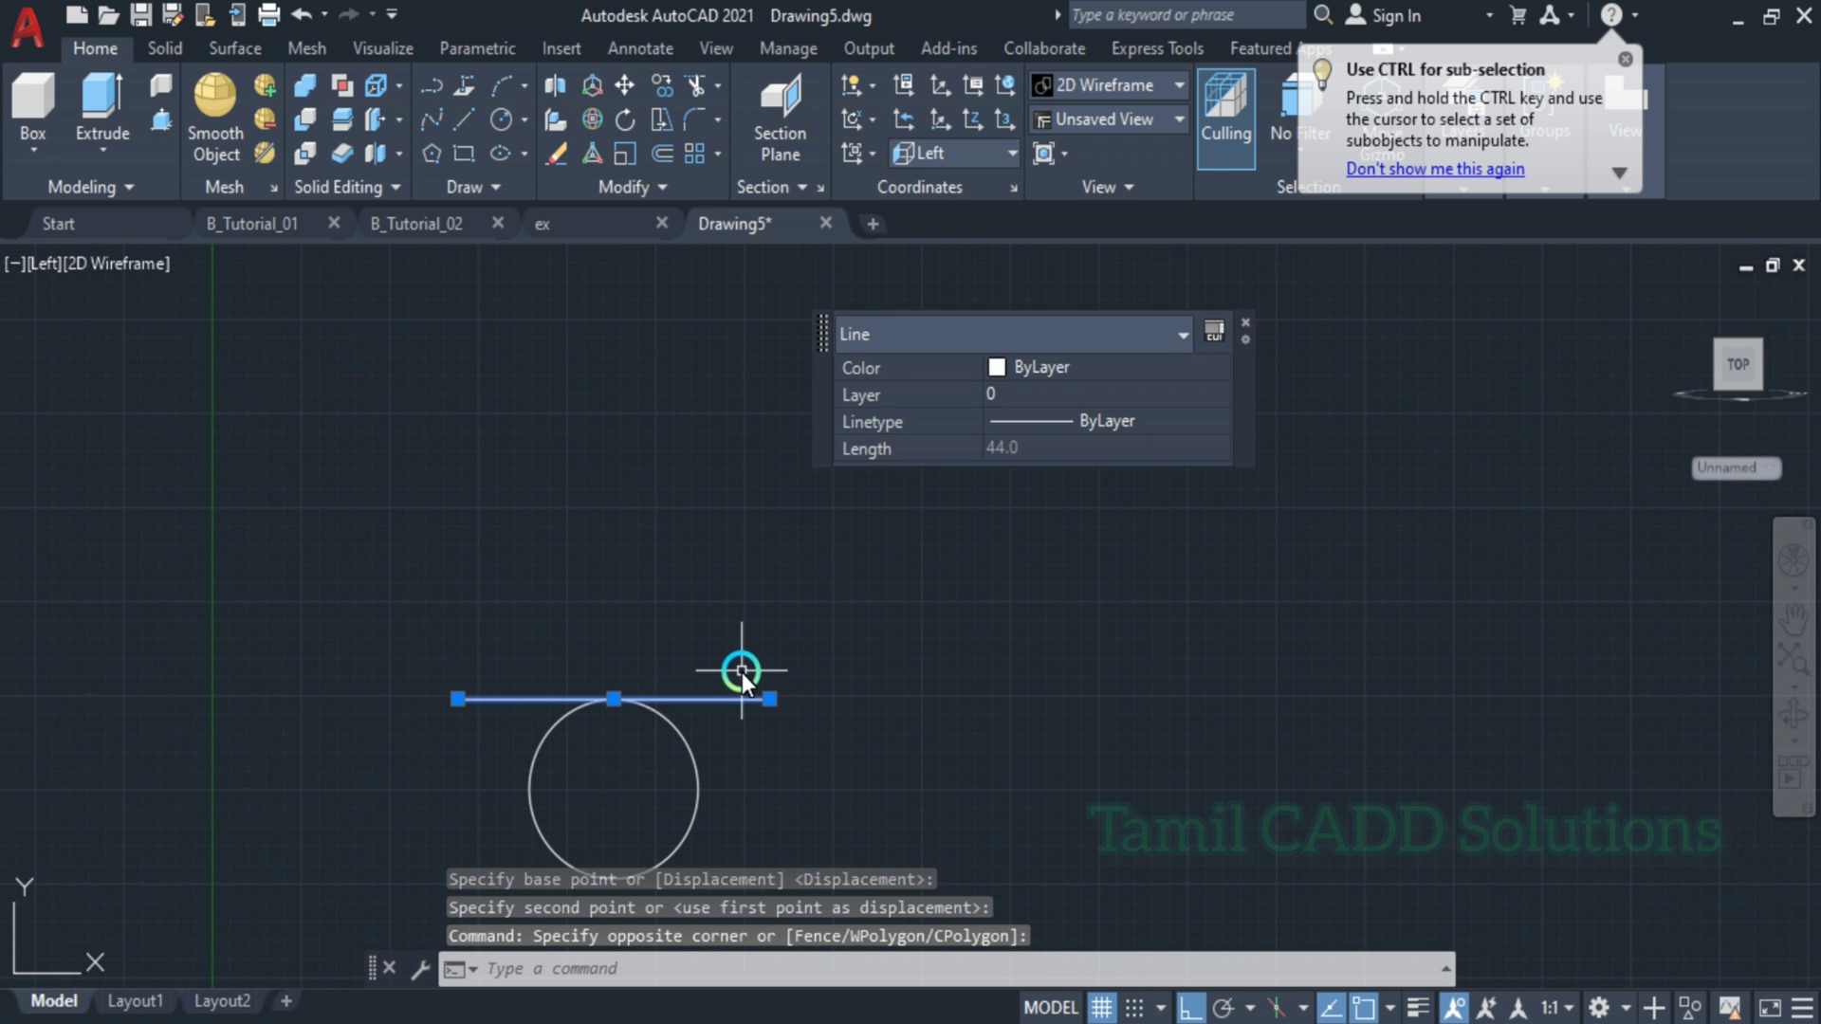
type("o")
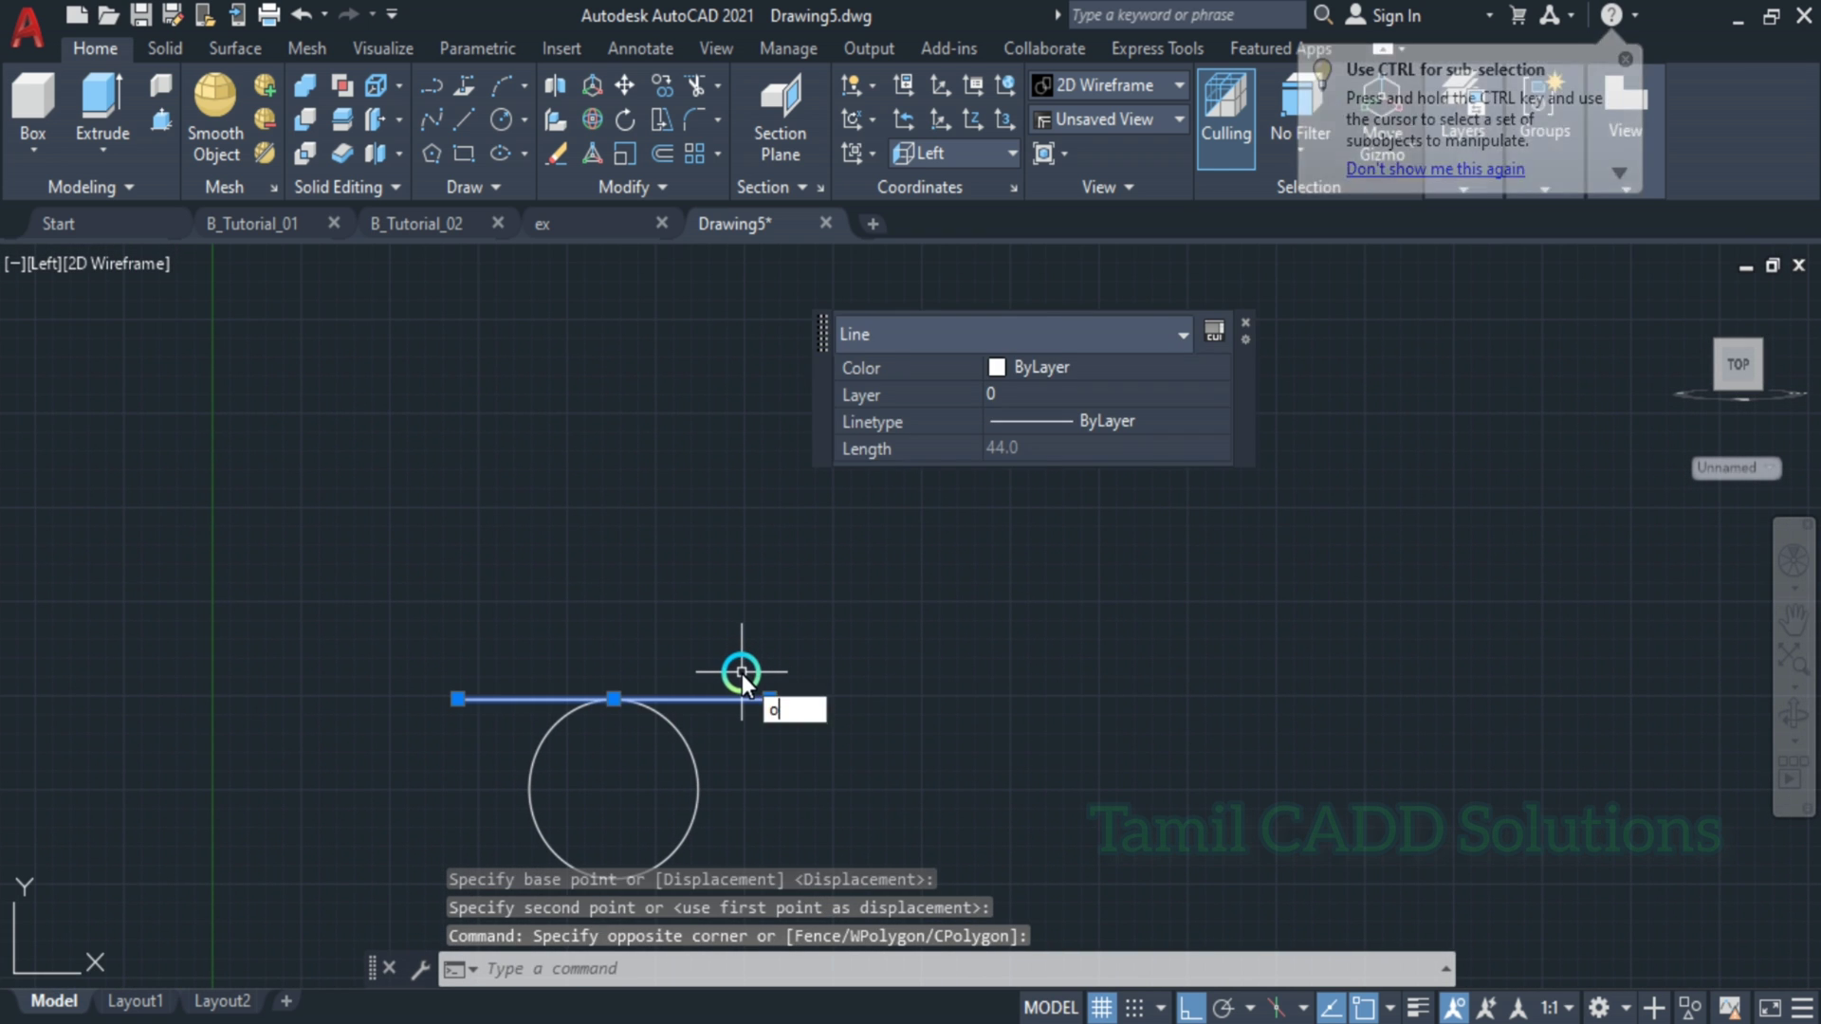
key("Return")
type("16")
key("Return")
left_click(744, 699)
left_click(751, 561)
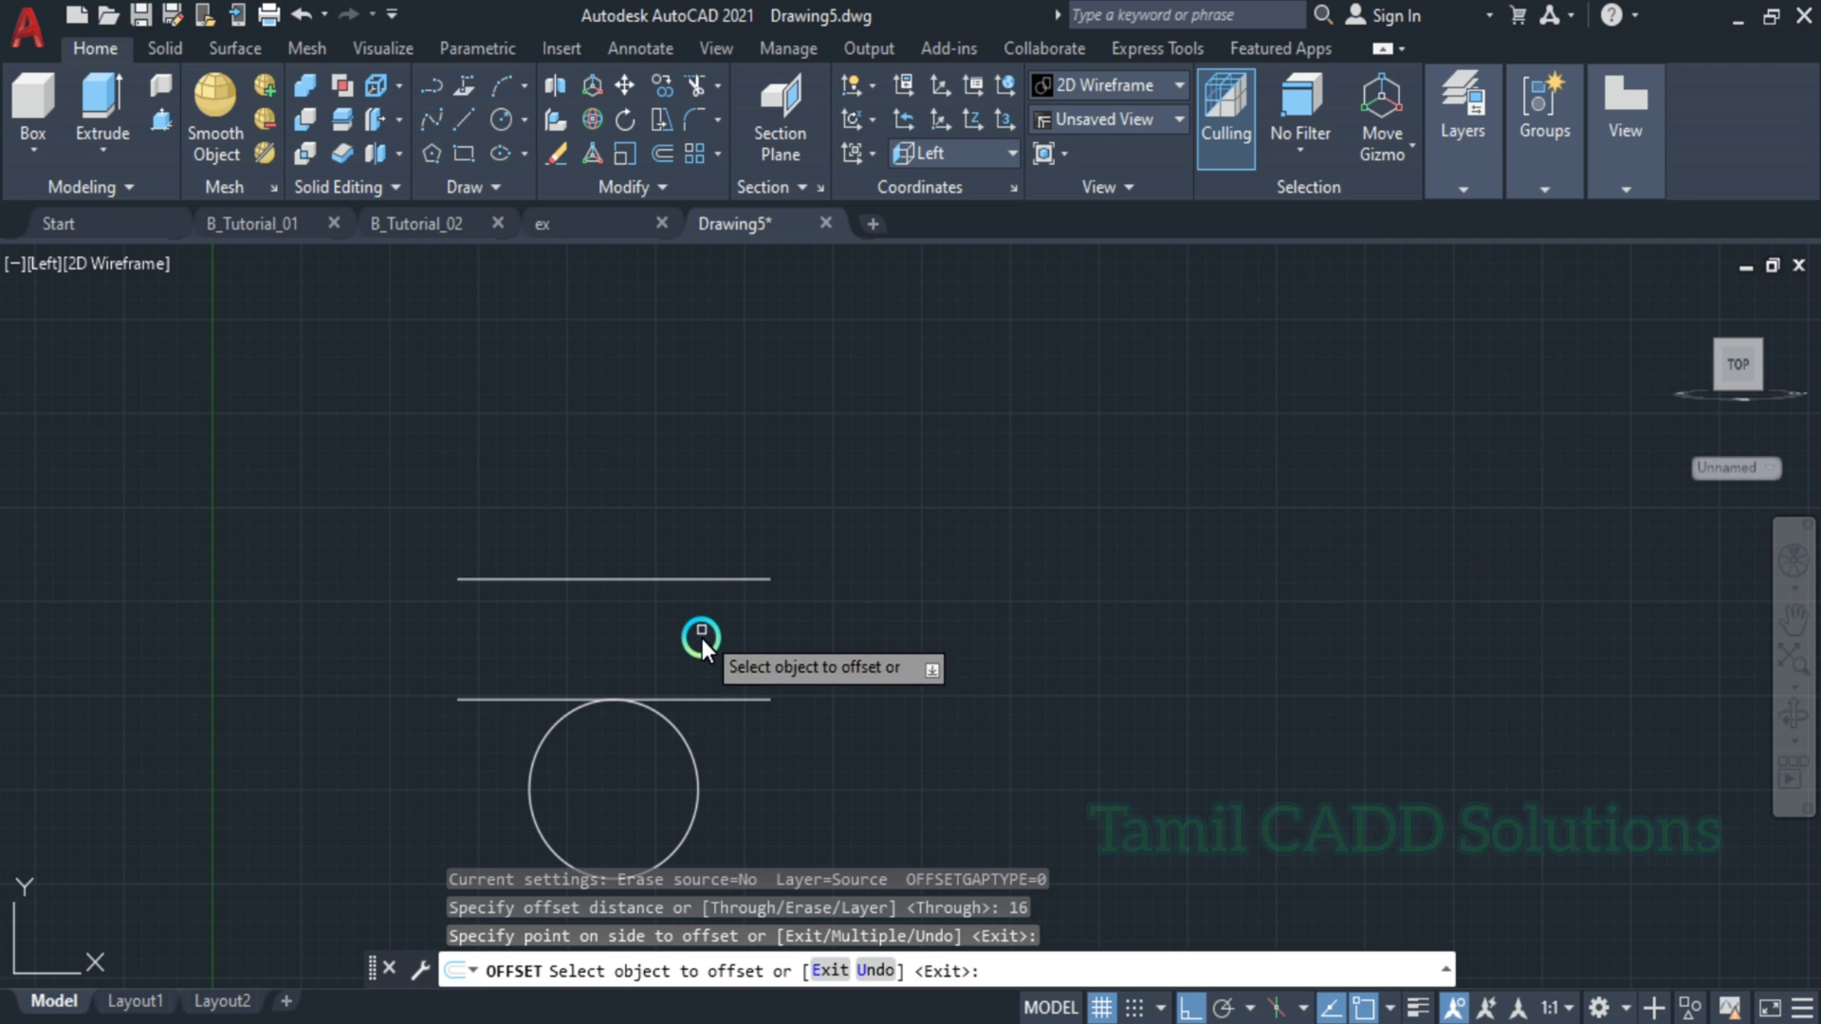
key("Escape")
- Draw a vertical centre line from the lower line's midpoint straight up, well past the offset line
type("l")
key("Return")
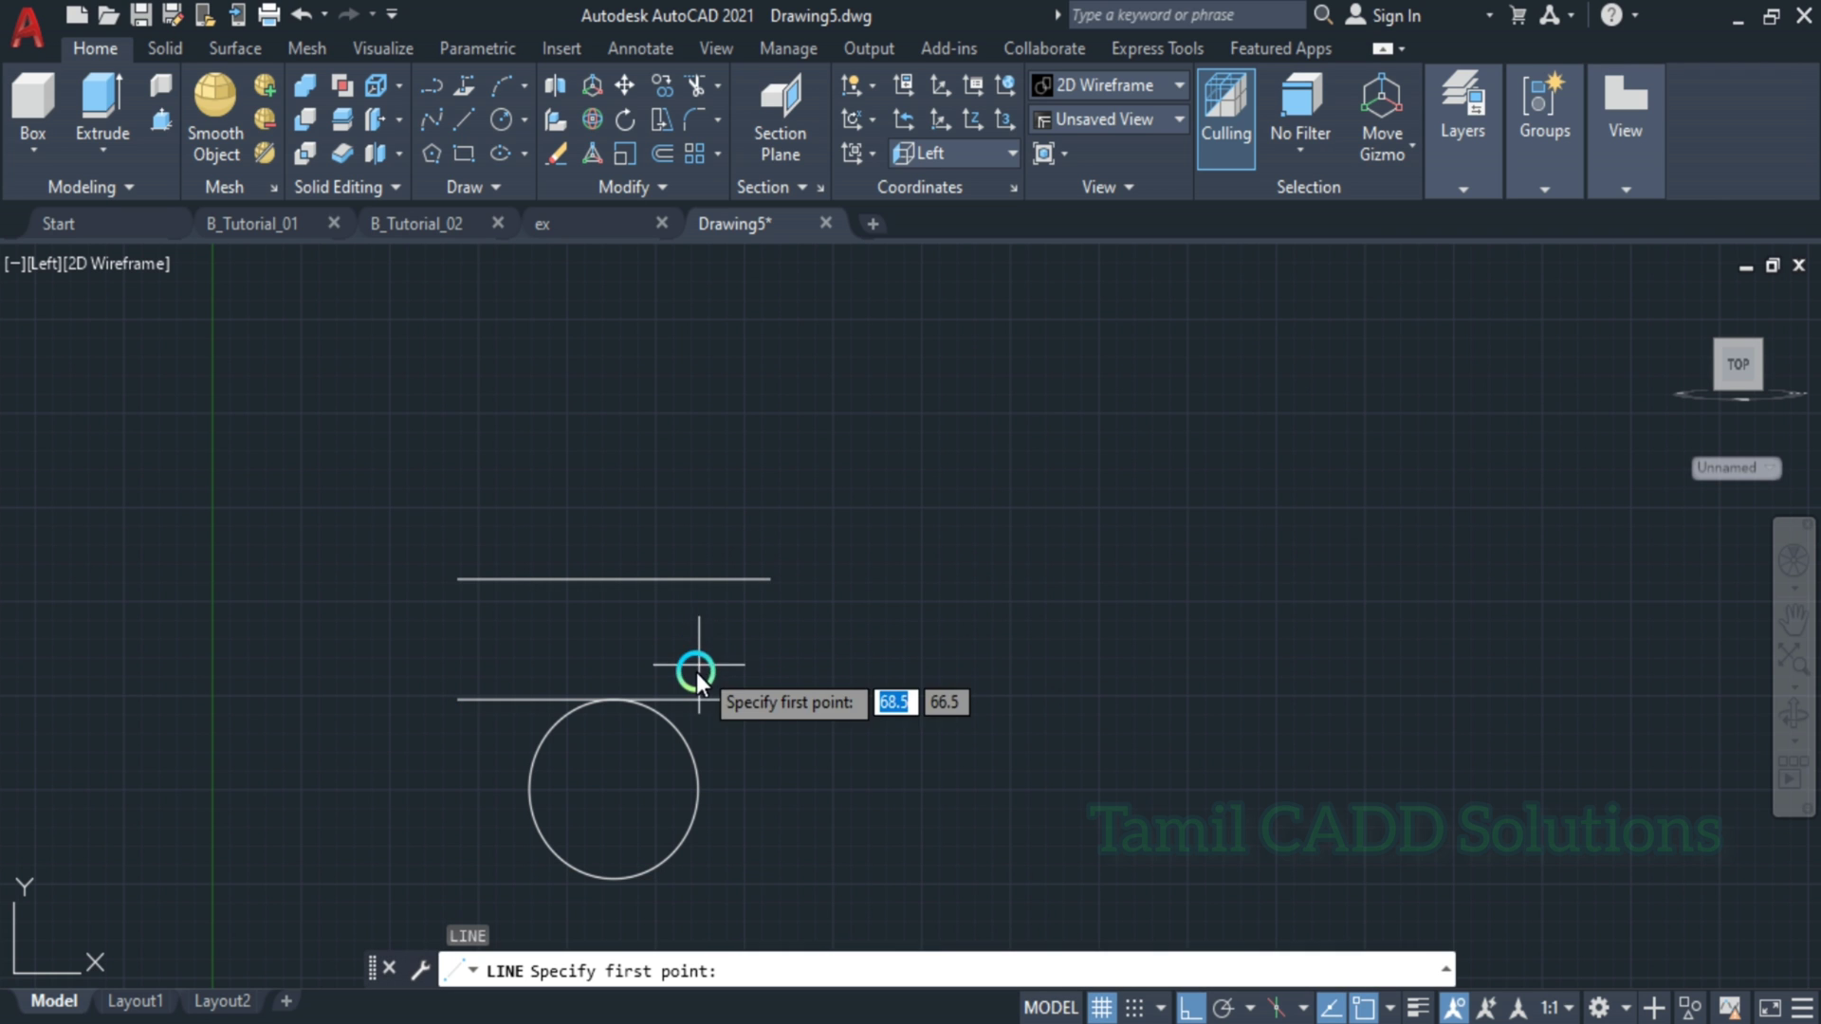
left_click(612, 697)
scroll(626, 446, "down", 2)
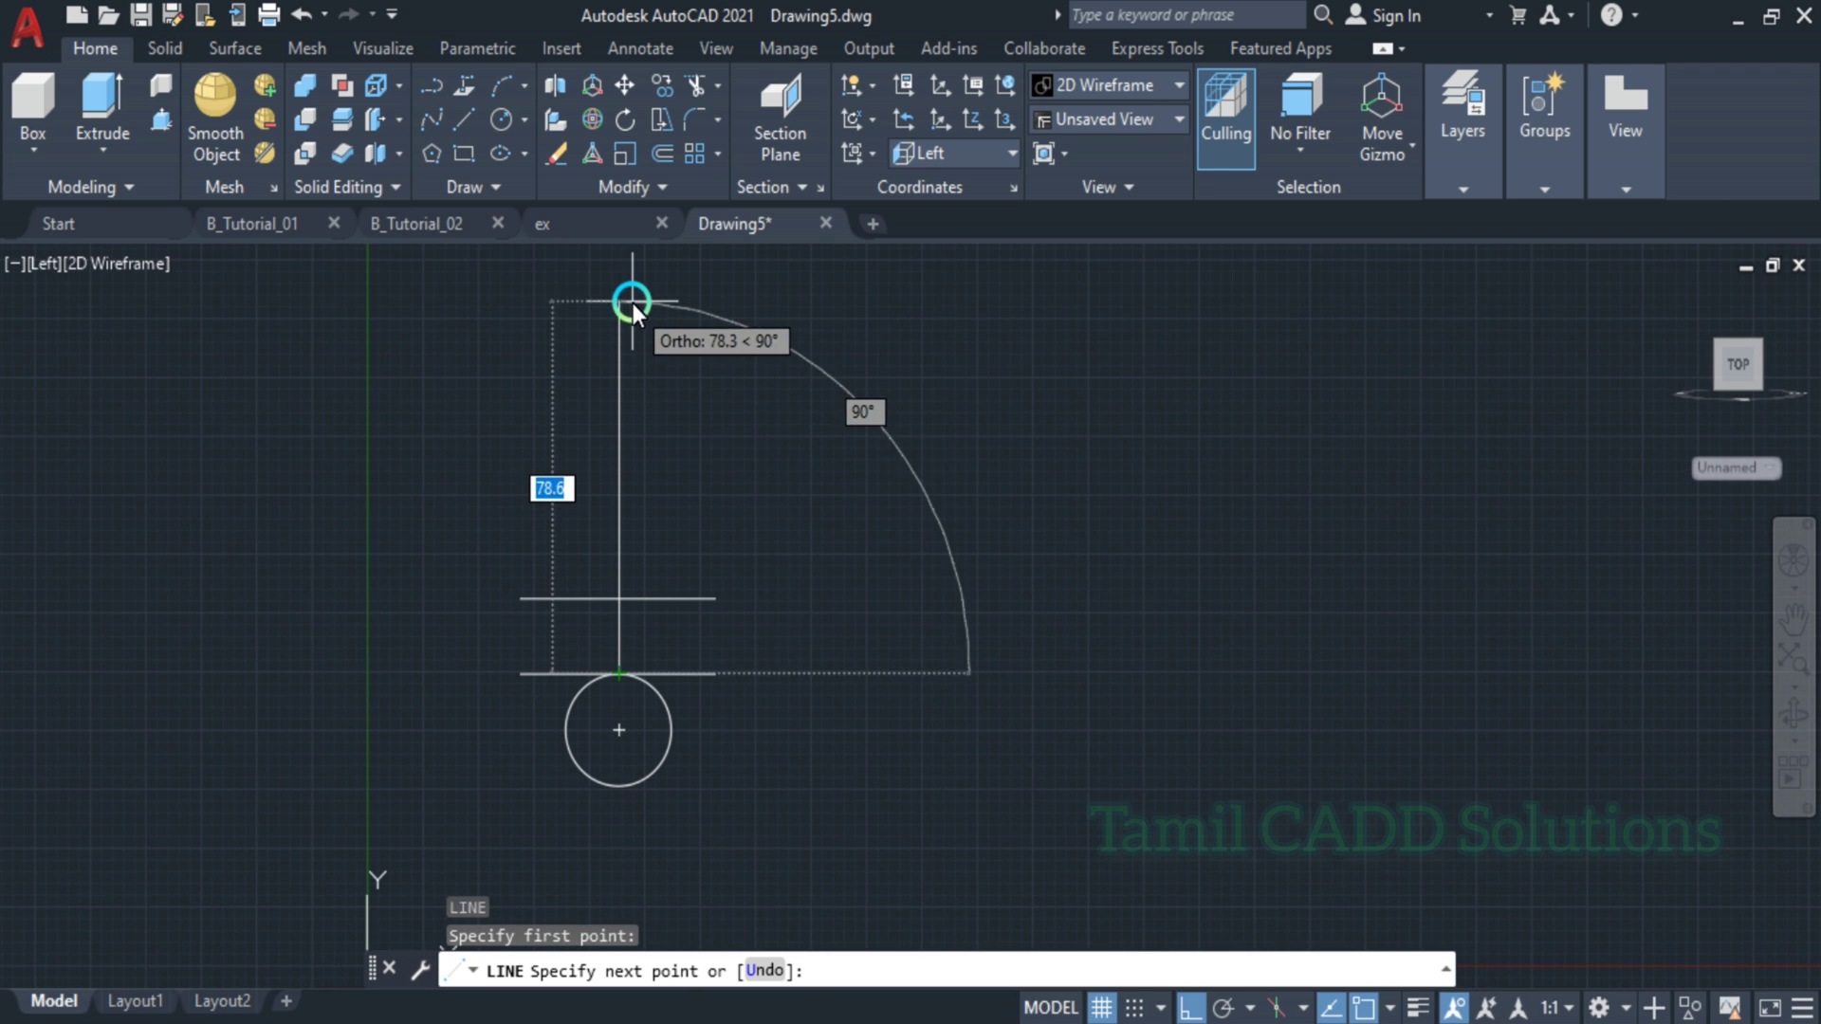
middle_click_drag(603, 564, 600, 681)
left_click(617, 319)
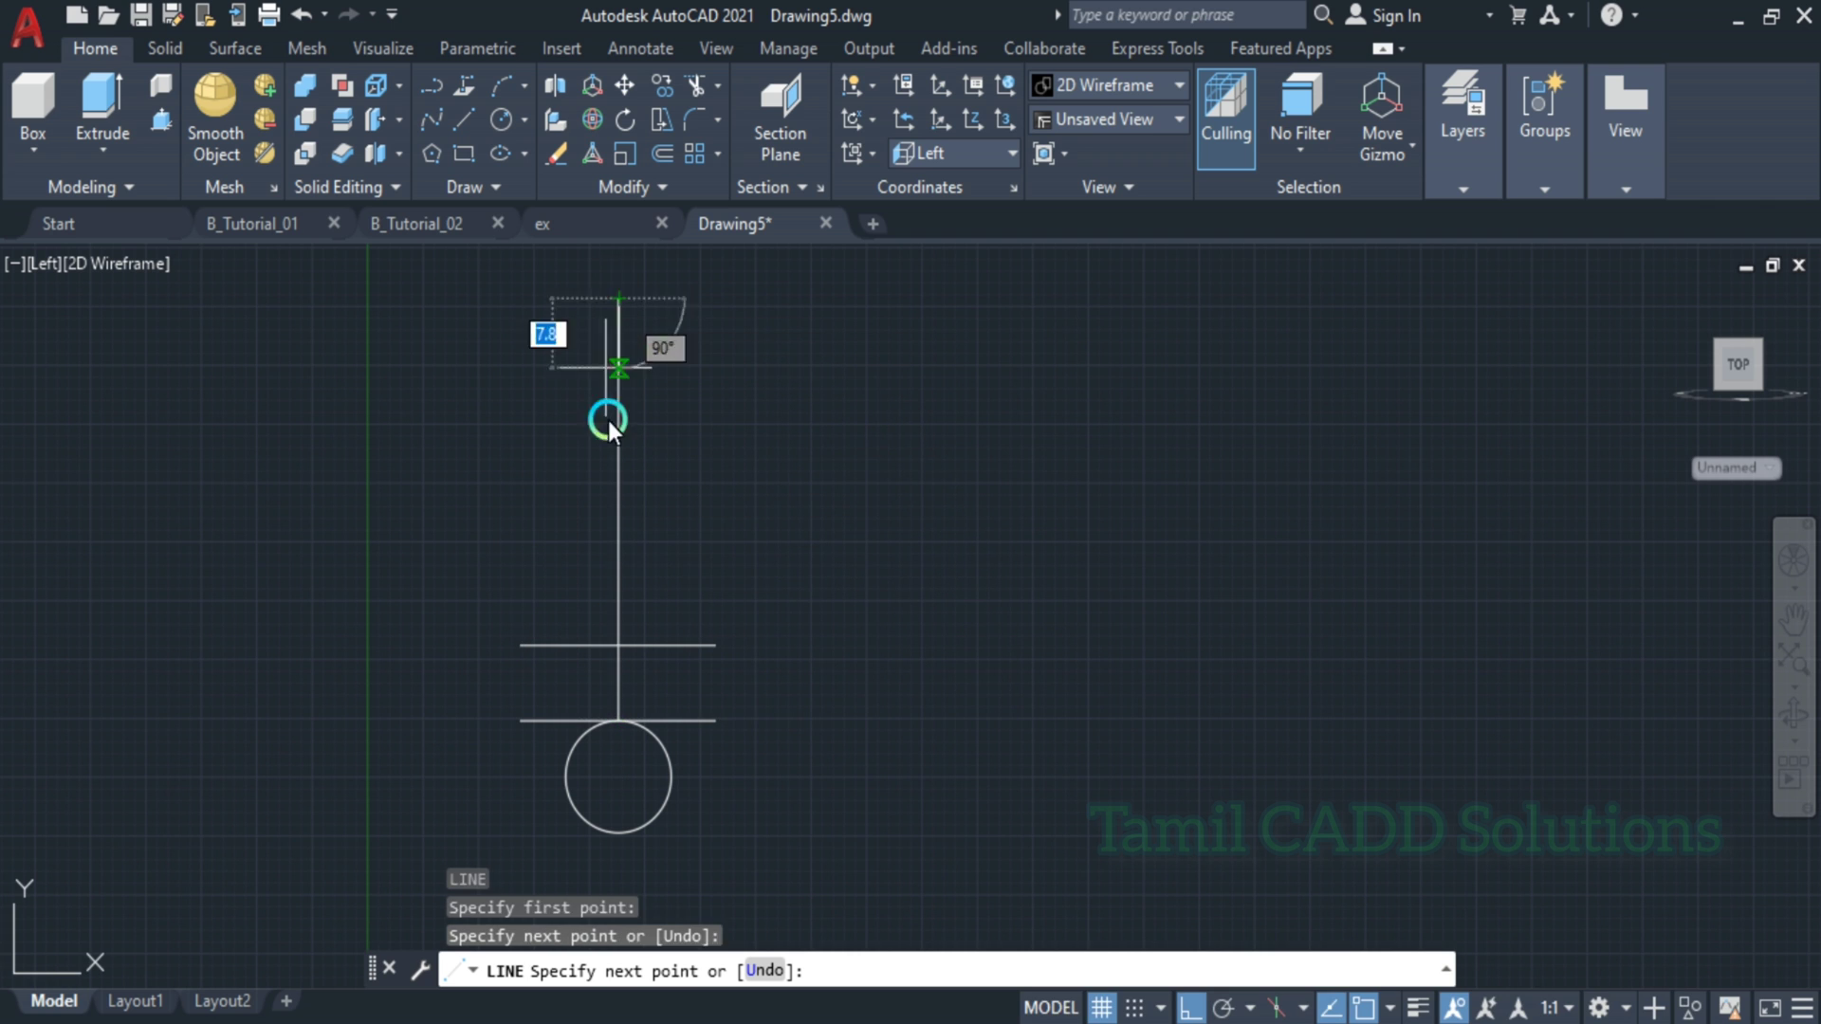
key("Escape")
- Draw a circle of diameter 121 concentric with the small bore circle
middle_click_drag(731, 695, 731, 609)
scroll(676, 629, "up", 2)
type("c")
key("Return")
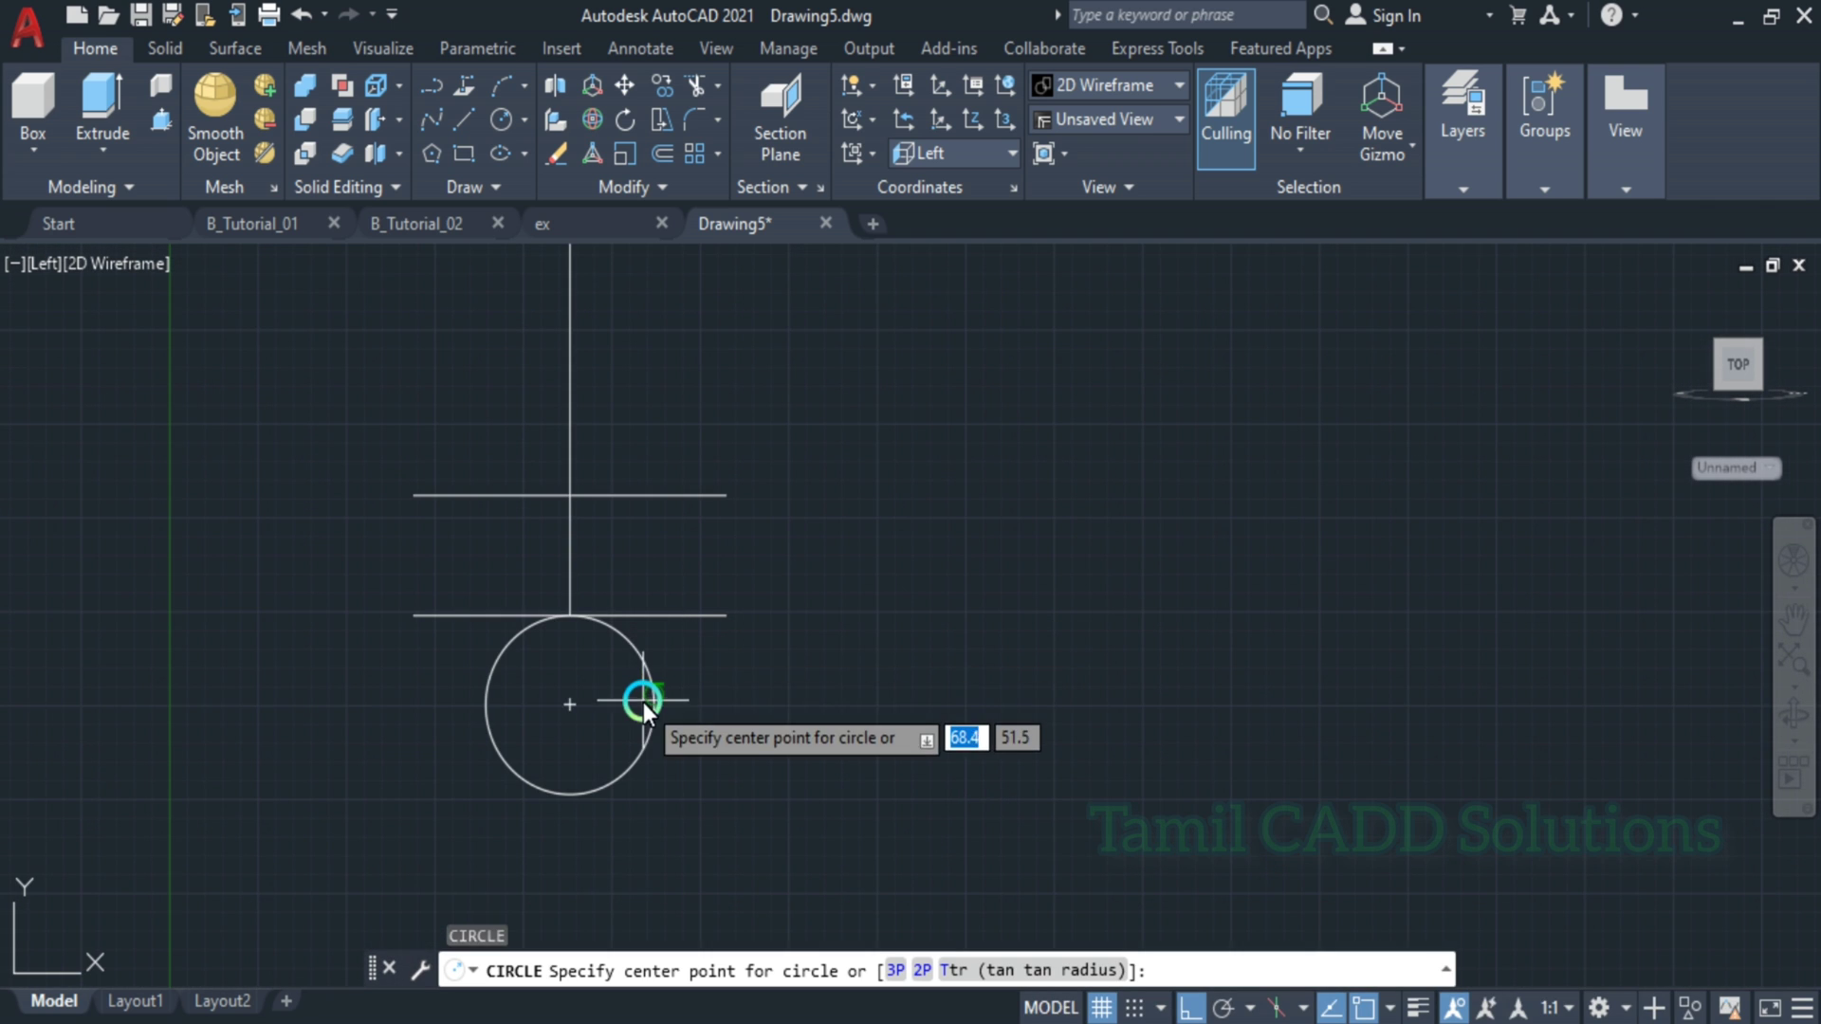
scroll(643, 701, "down", 2)
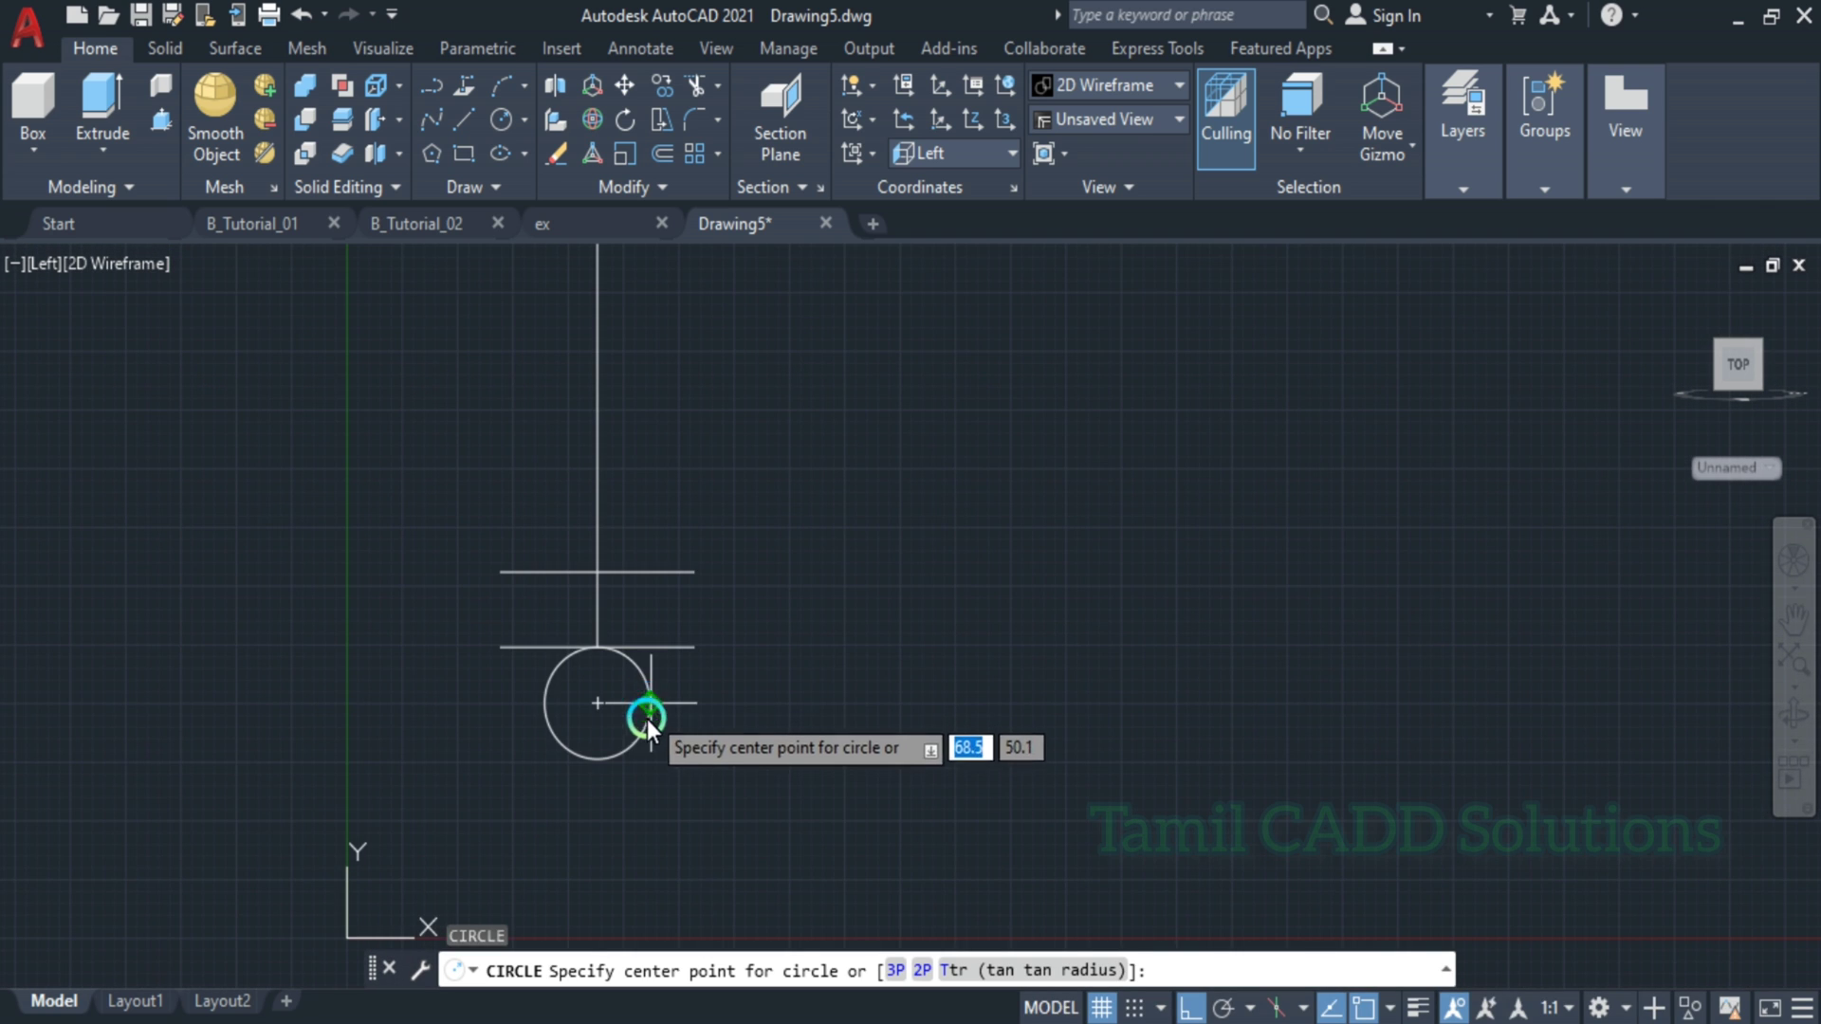
left_click(595, 706)
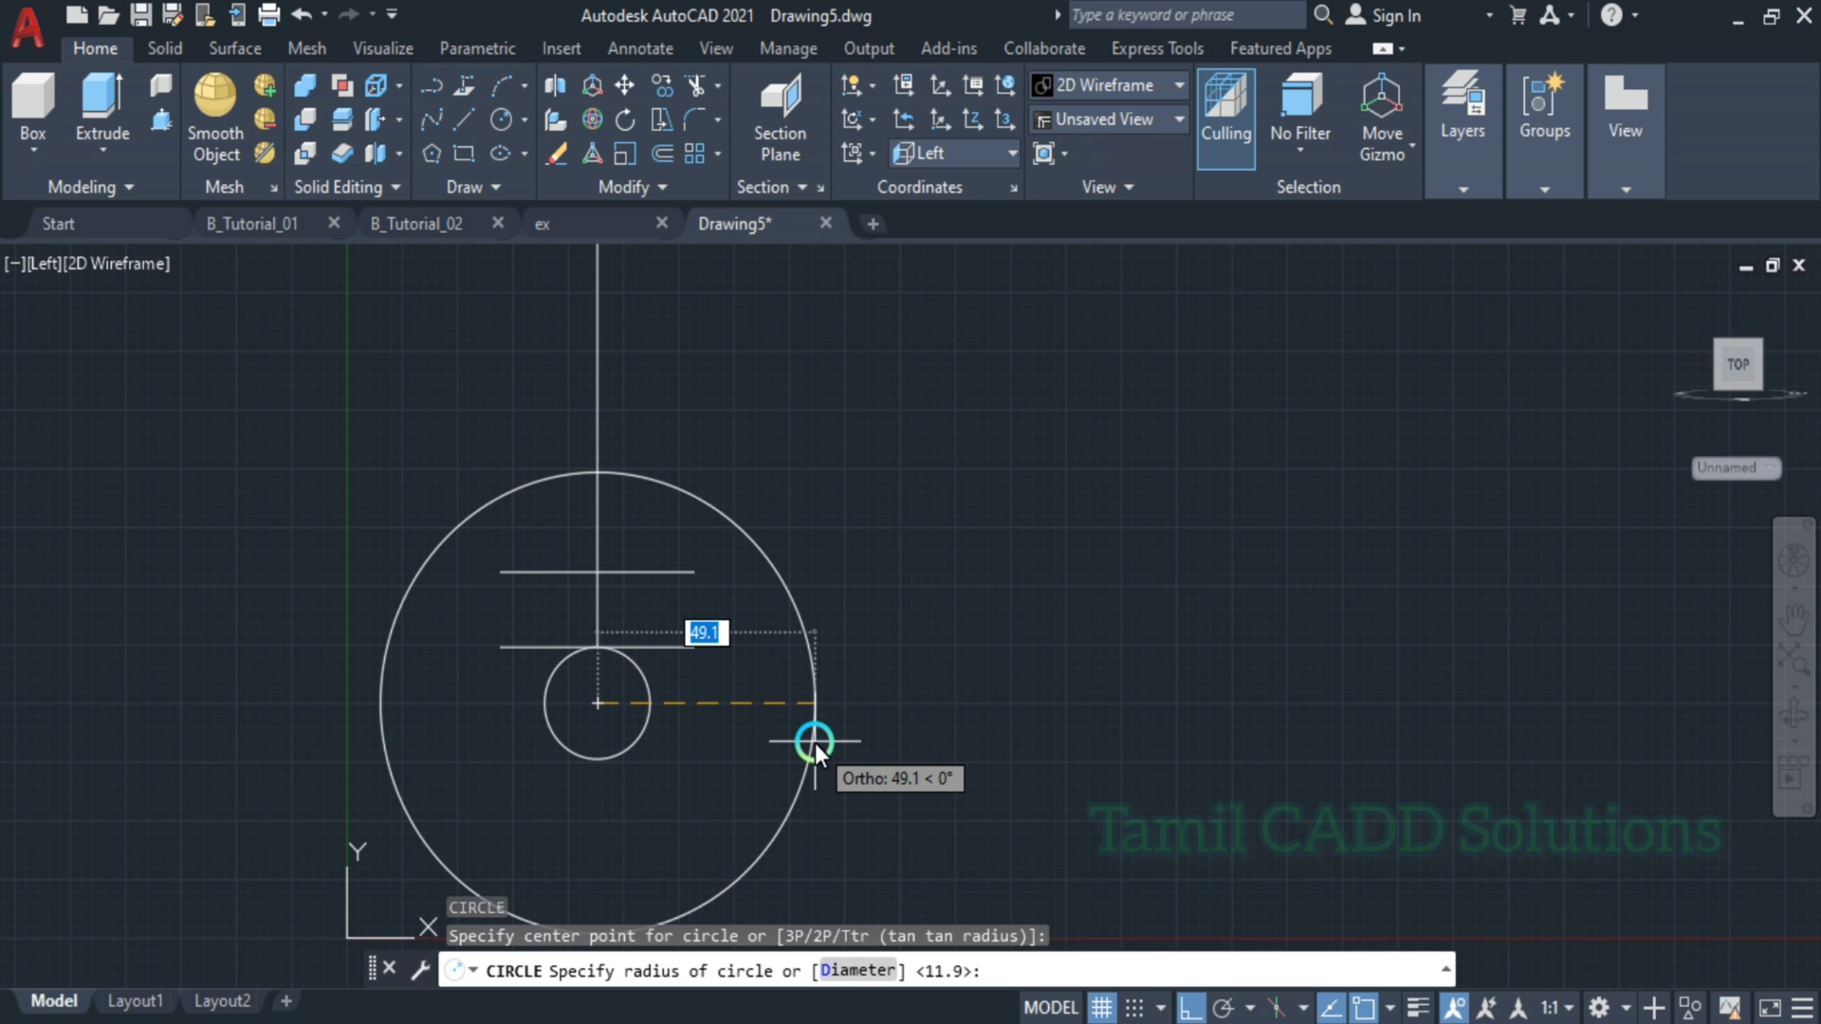
type("121")
key("BackSpace")
key("BackSpace")
key("BackSpace")
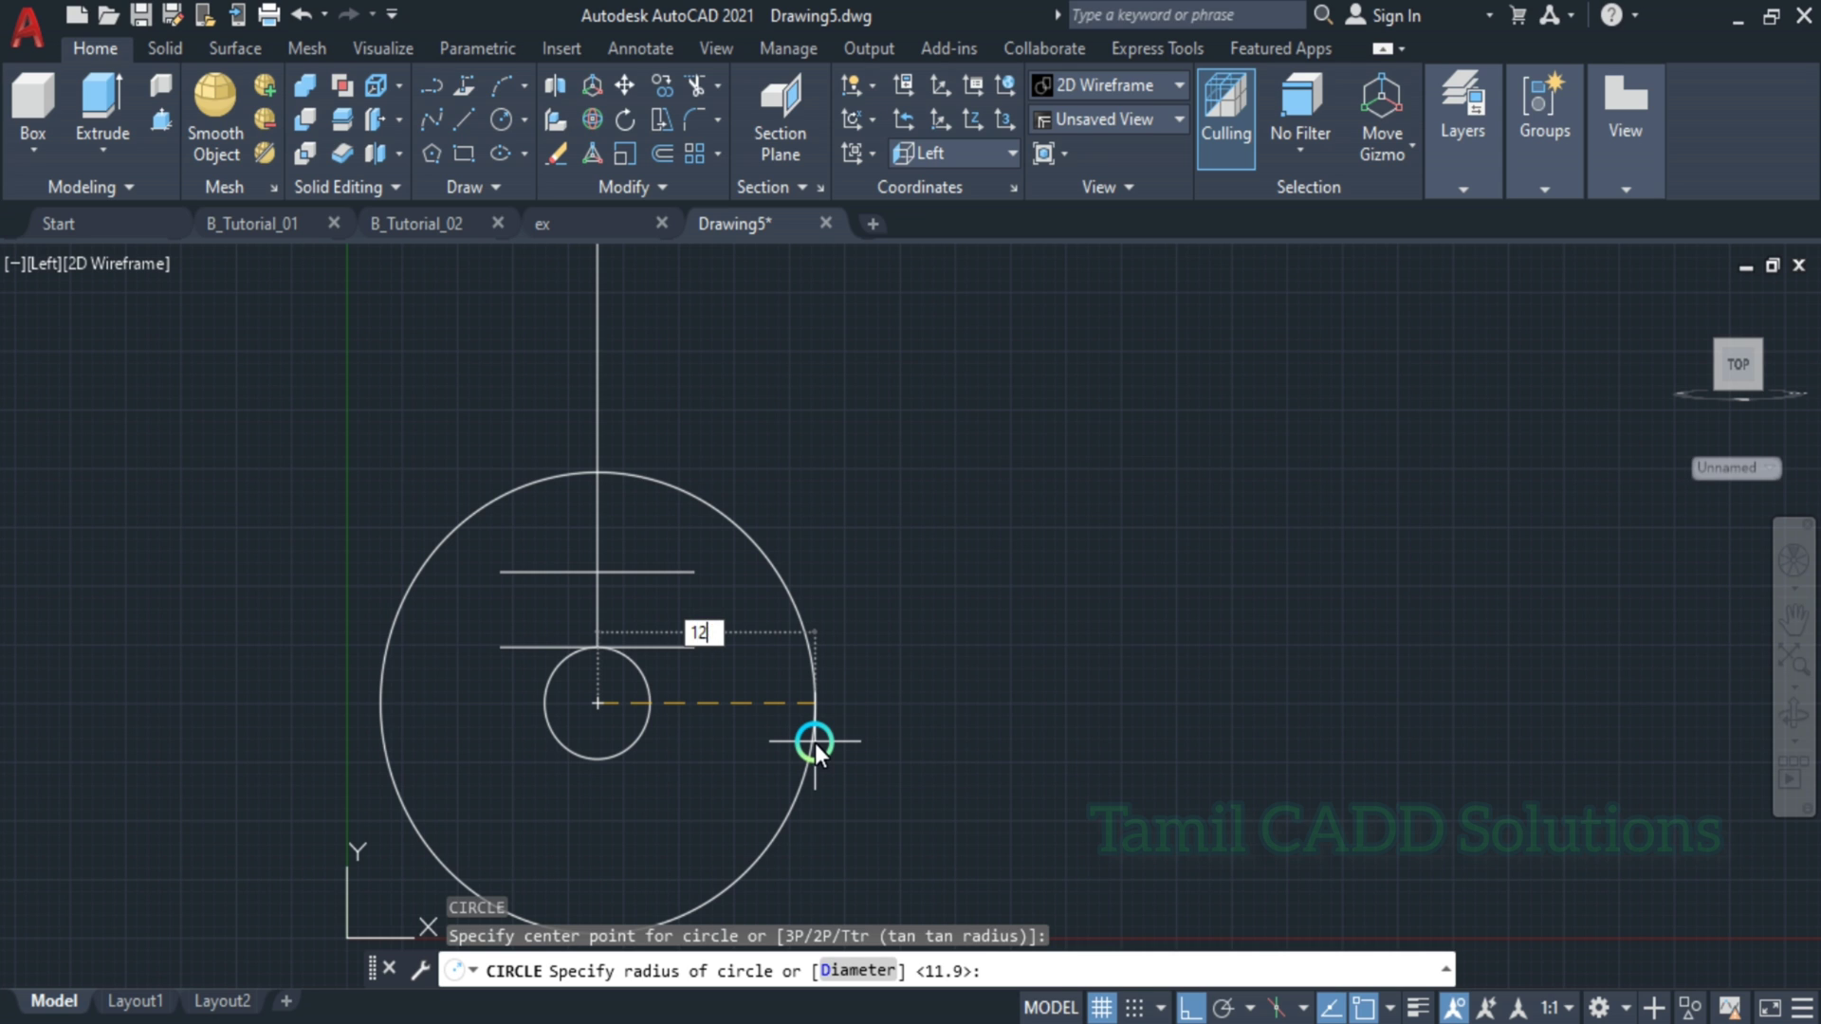
type("d")
key("Return")
type("121")
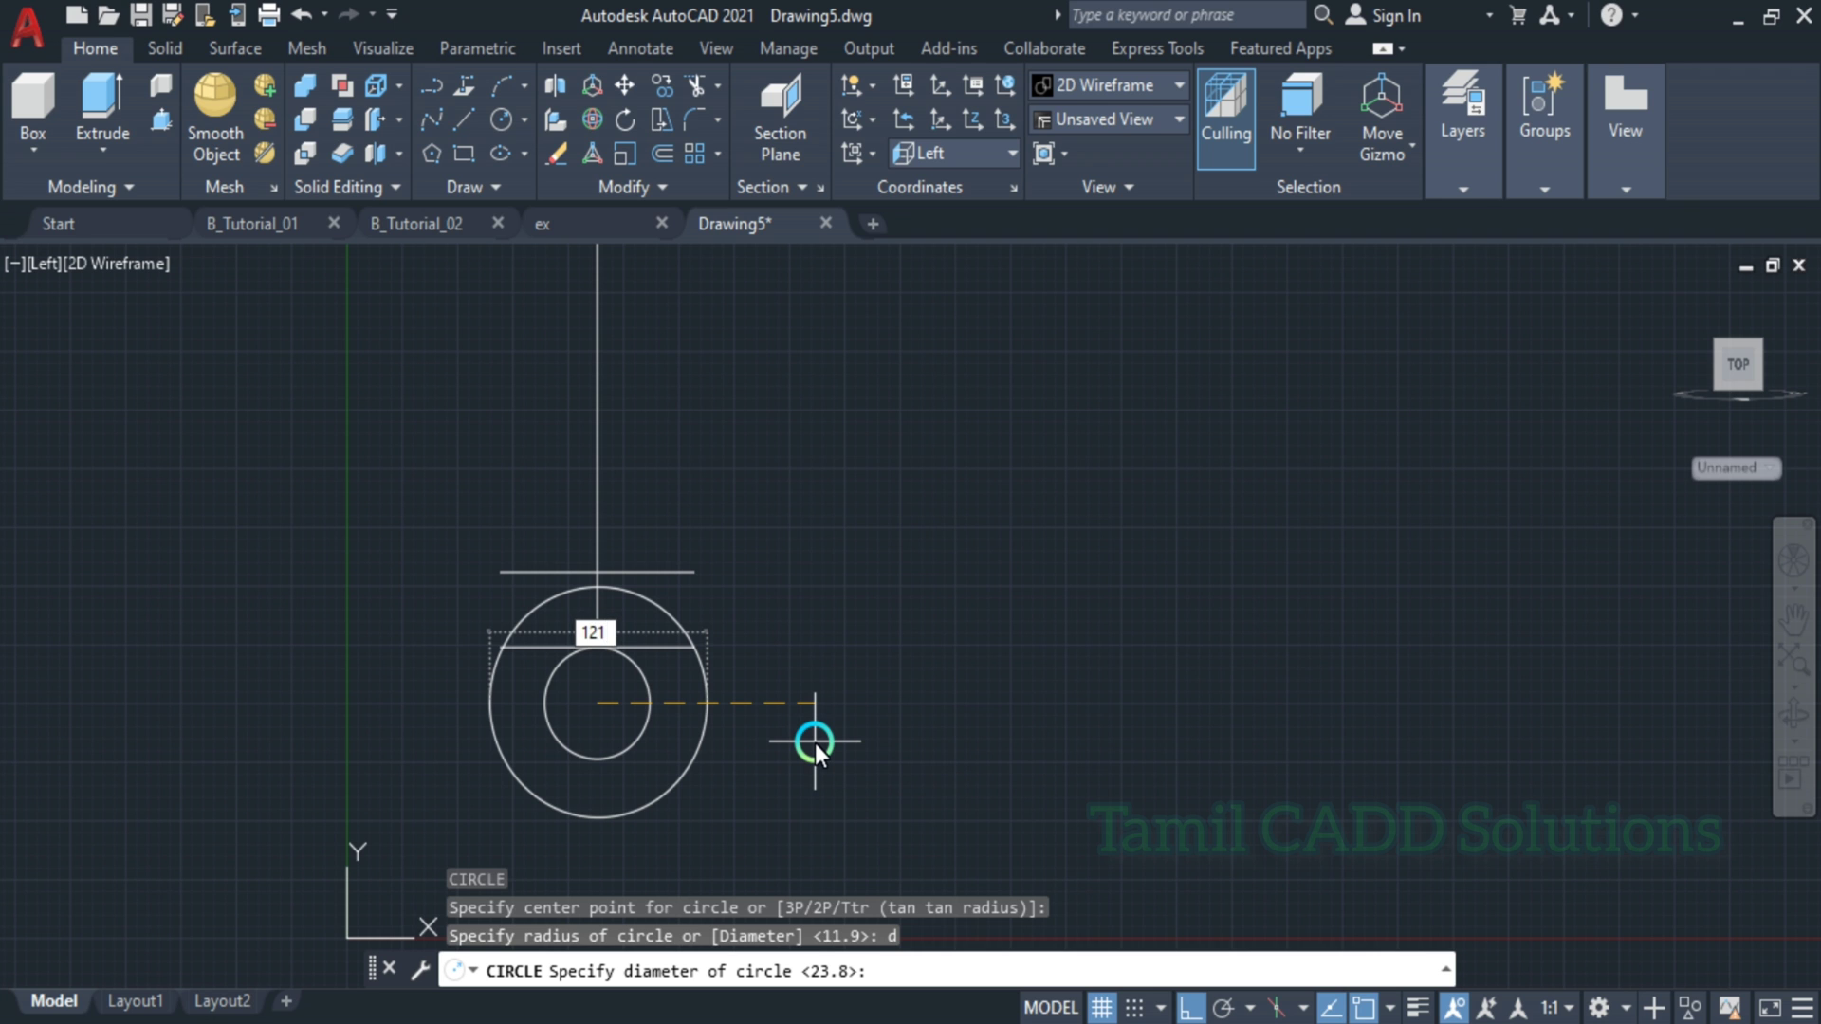
key("Return")
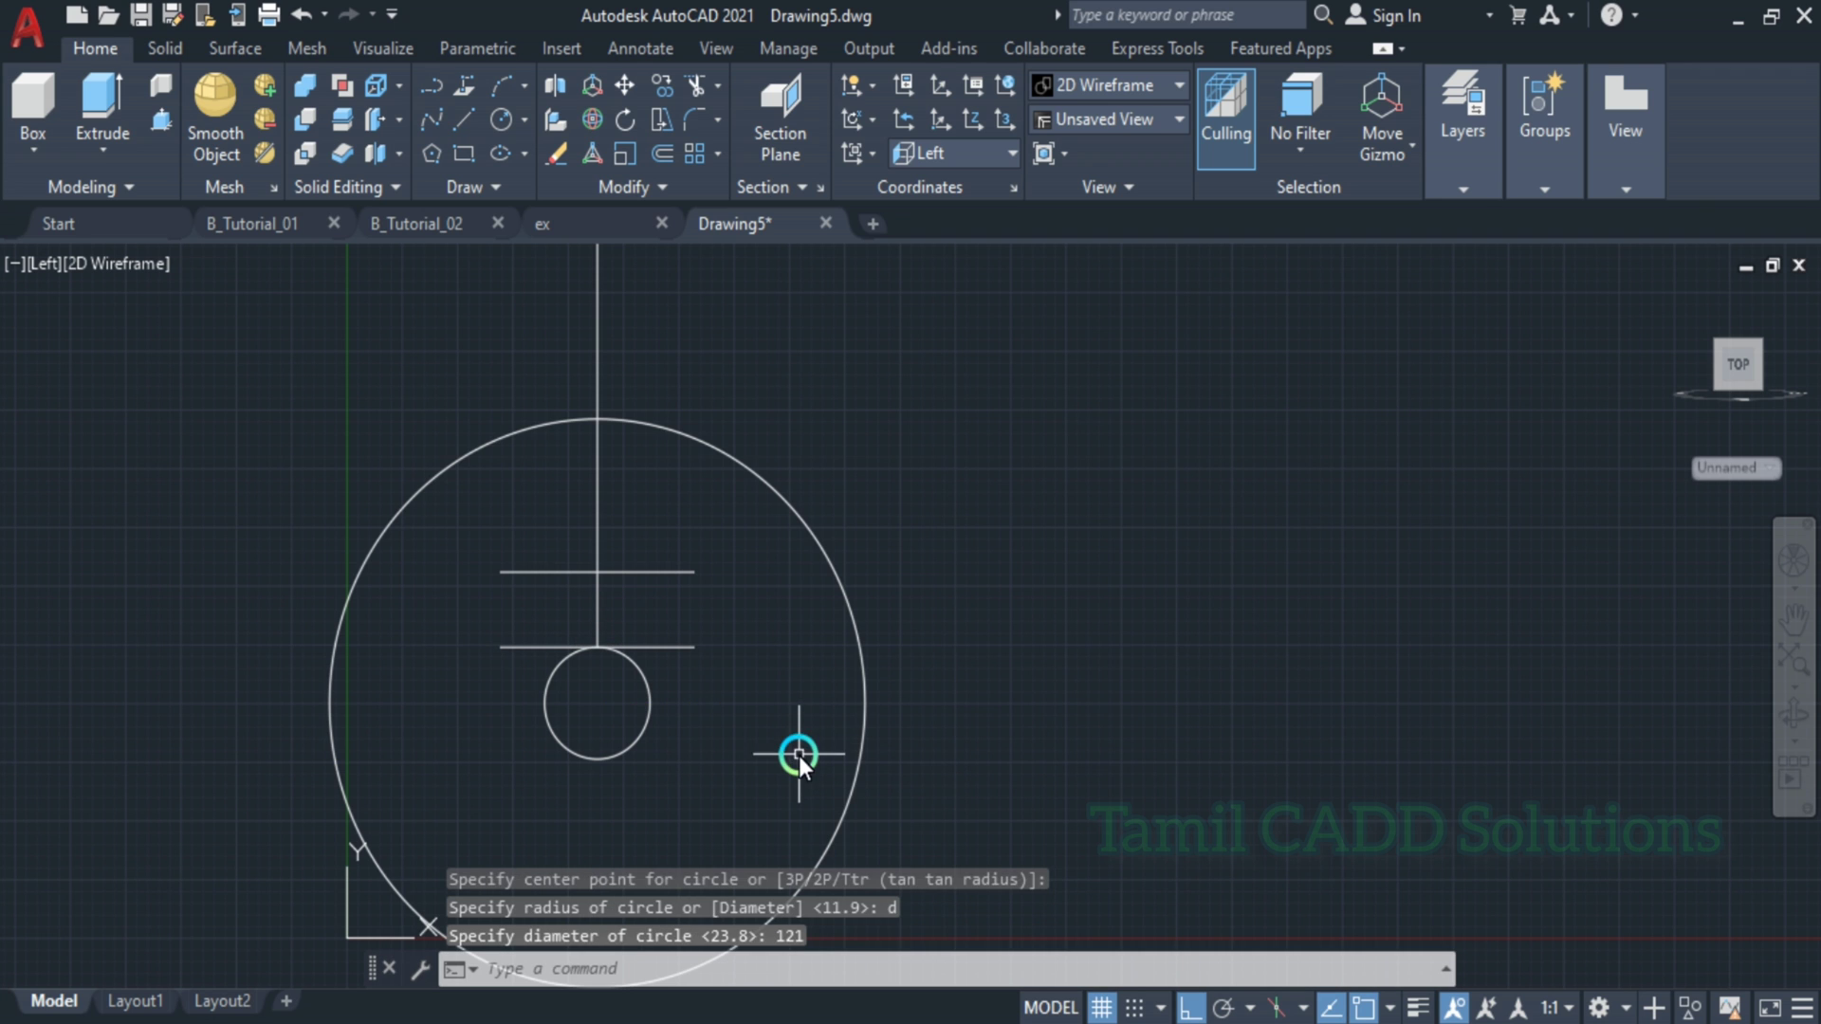
- Draw another circle of diameter 133 from the same centre
key("Return")
left_click(593, 709)
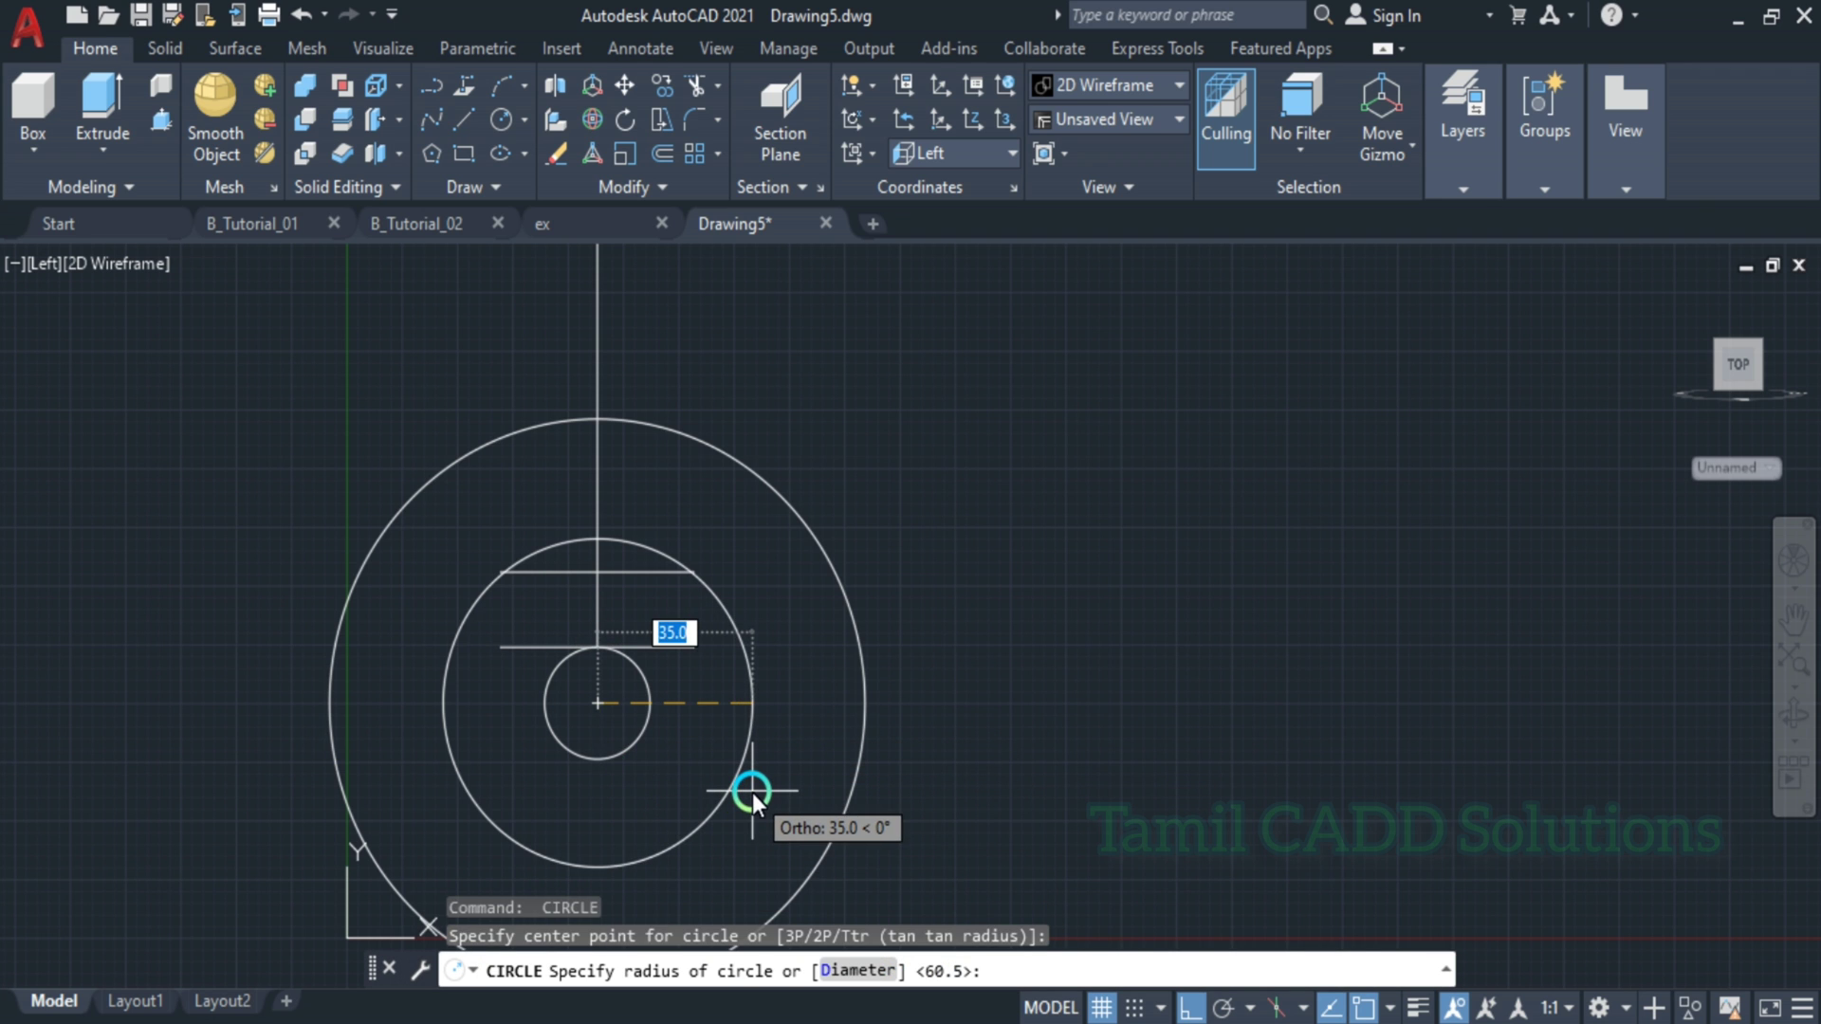
type("d")
key("Return")
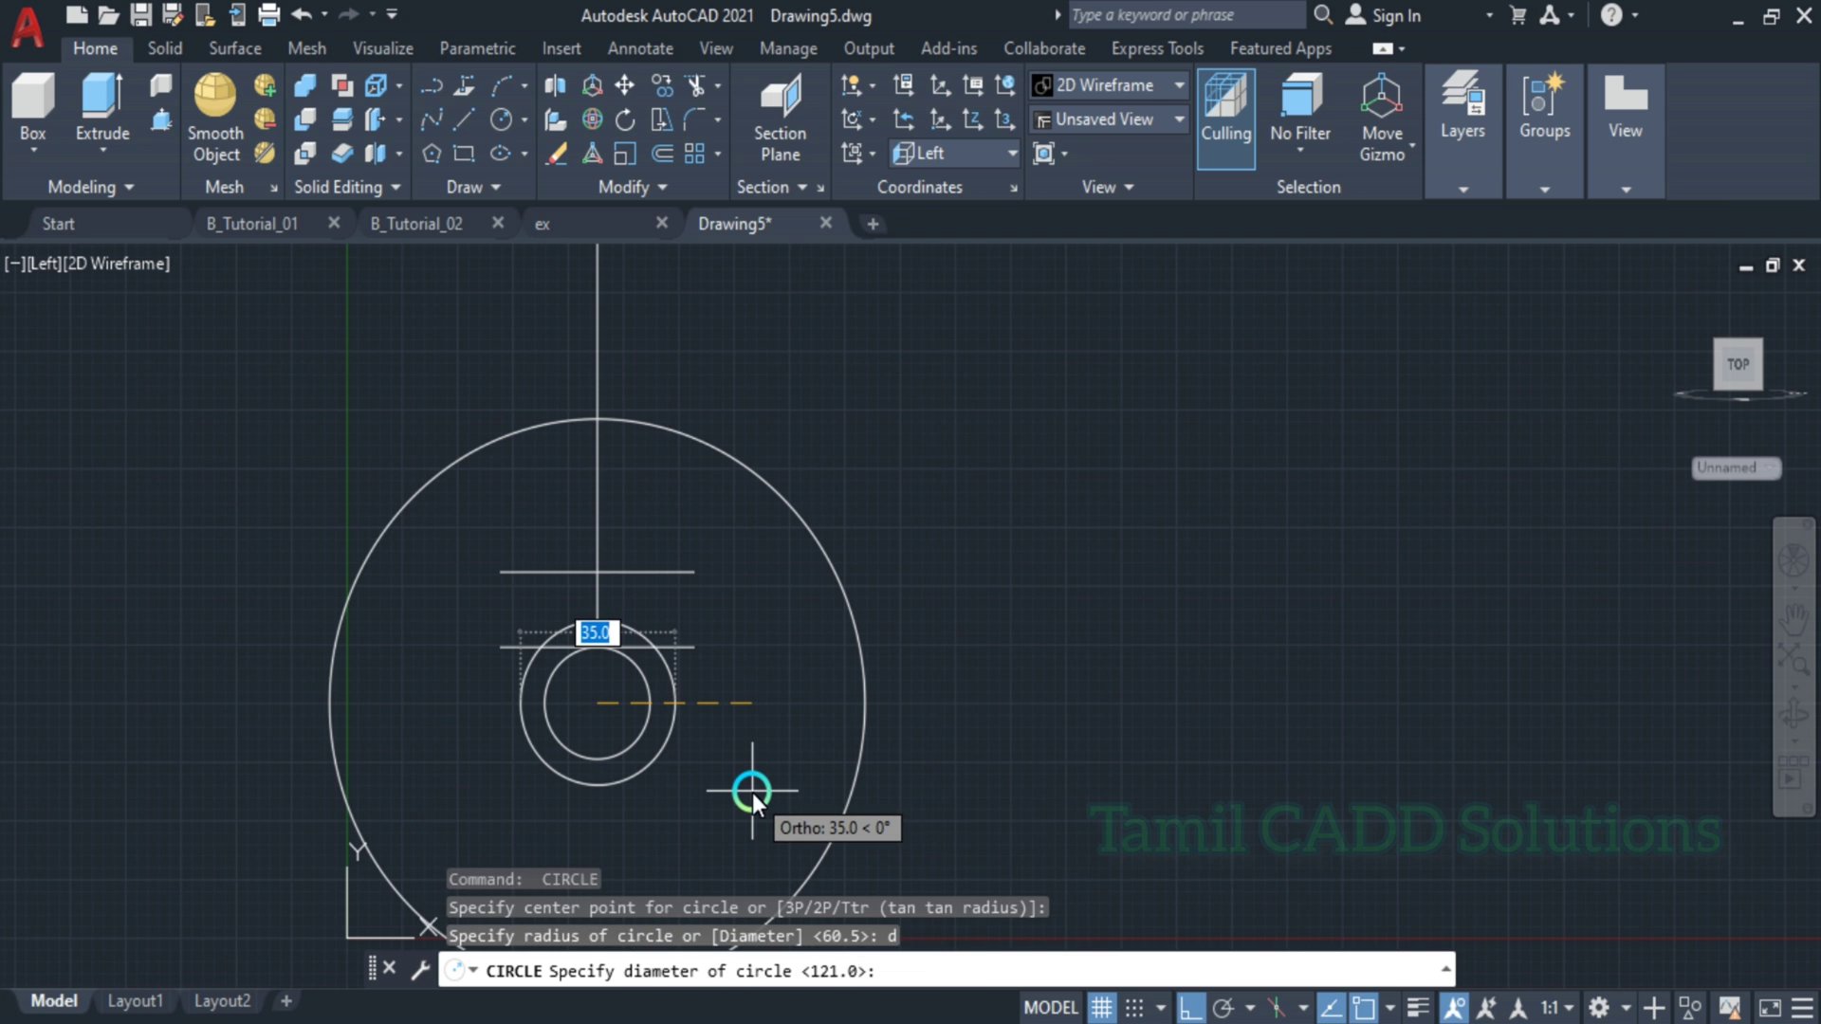
type("133")
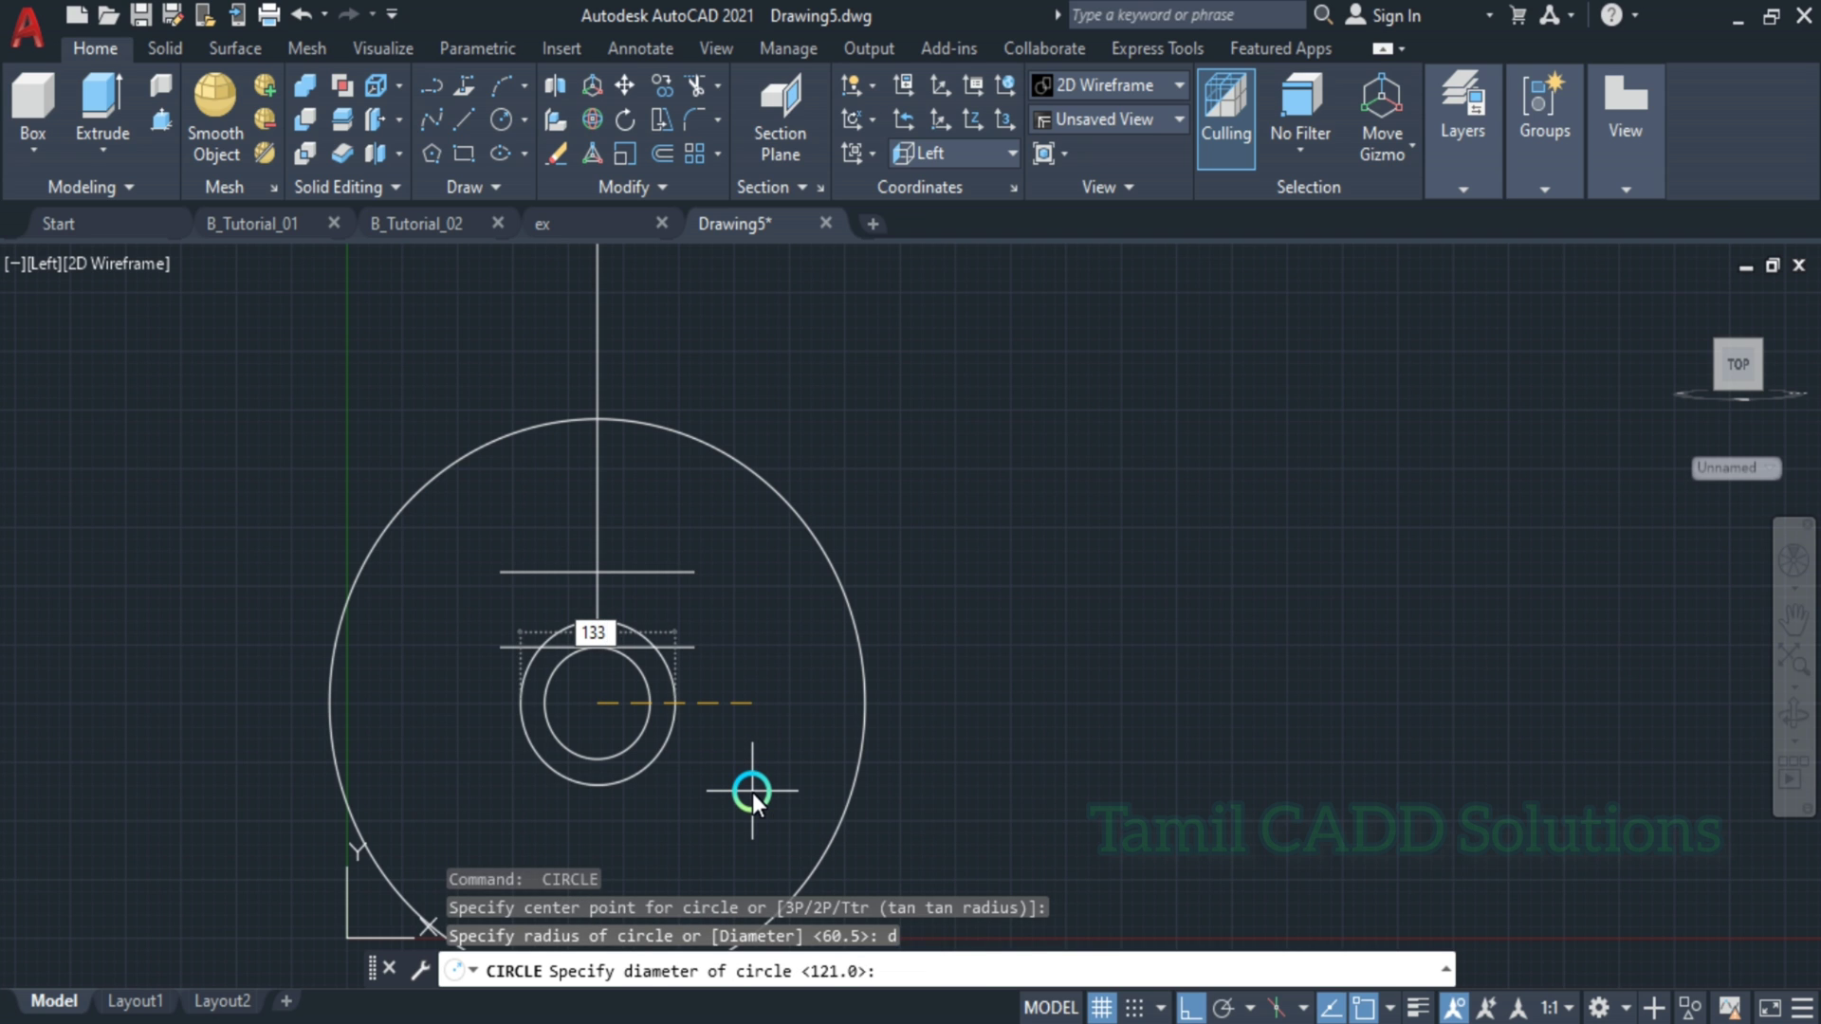
key("Return")
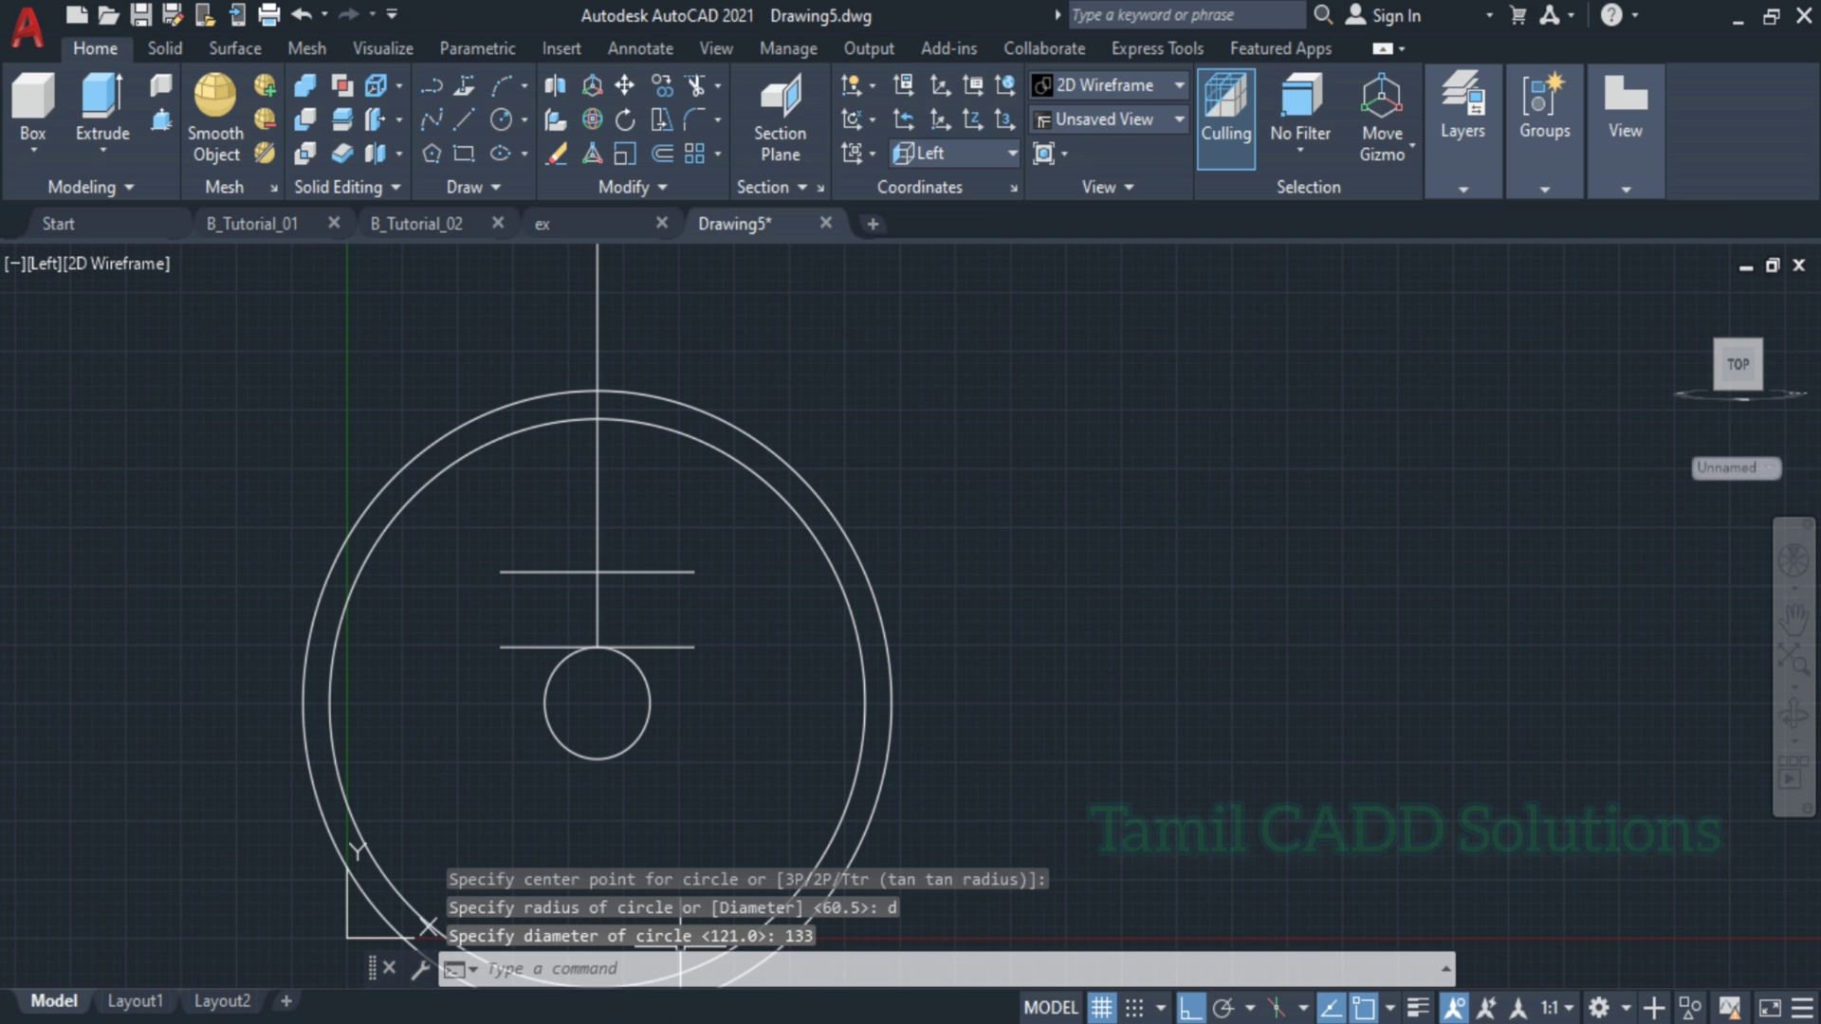
- Check the Truck Wheel drawing in the exercise book and offset the vertical centre line by 5 to both sides
key("alt+Tab")
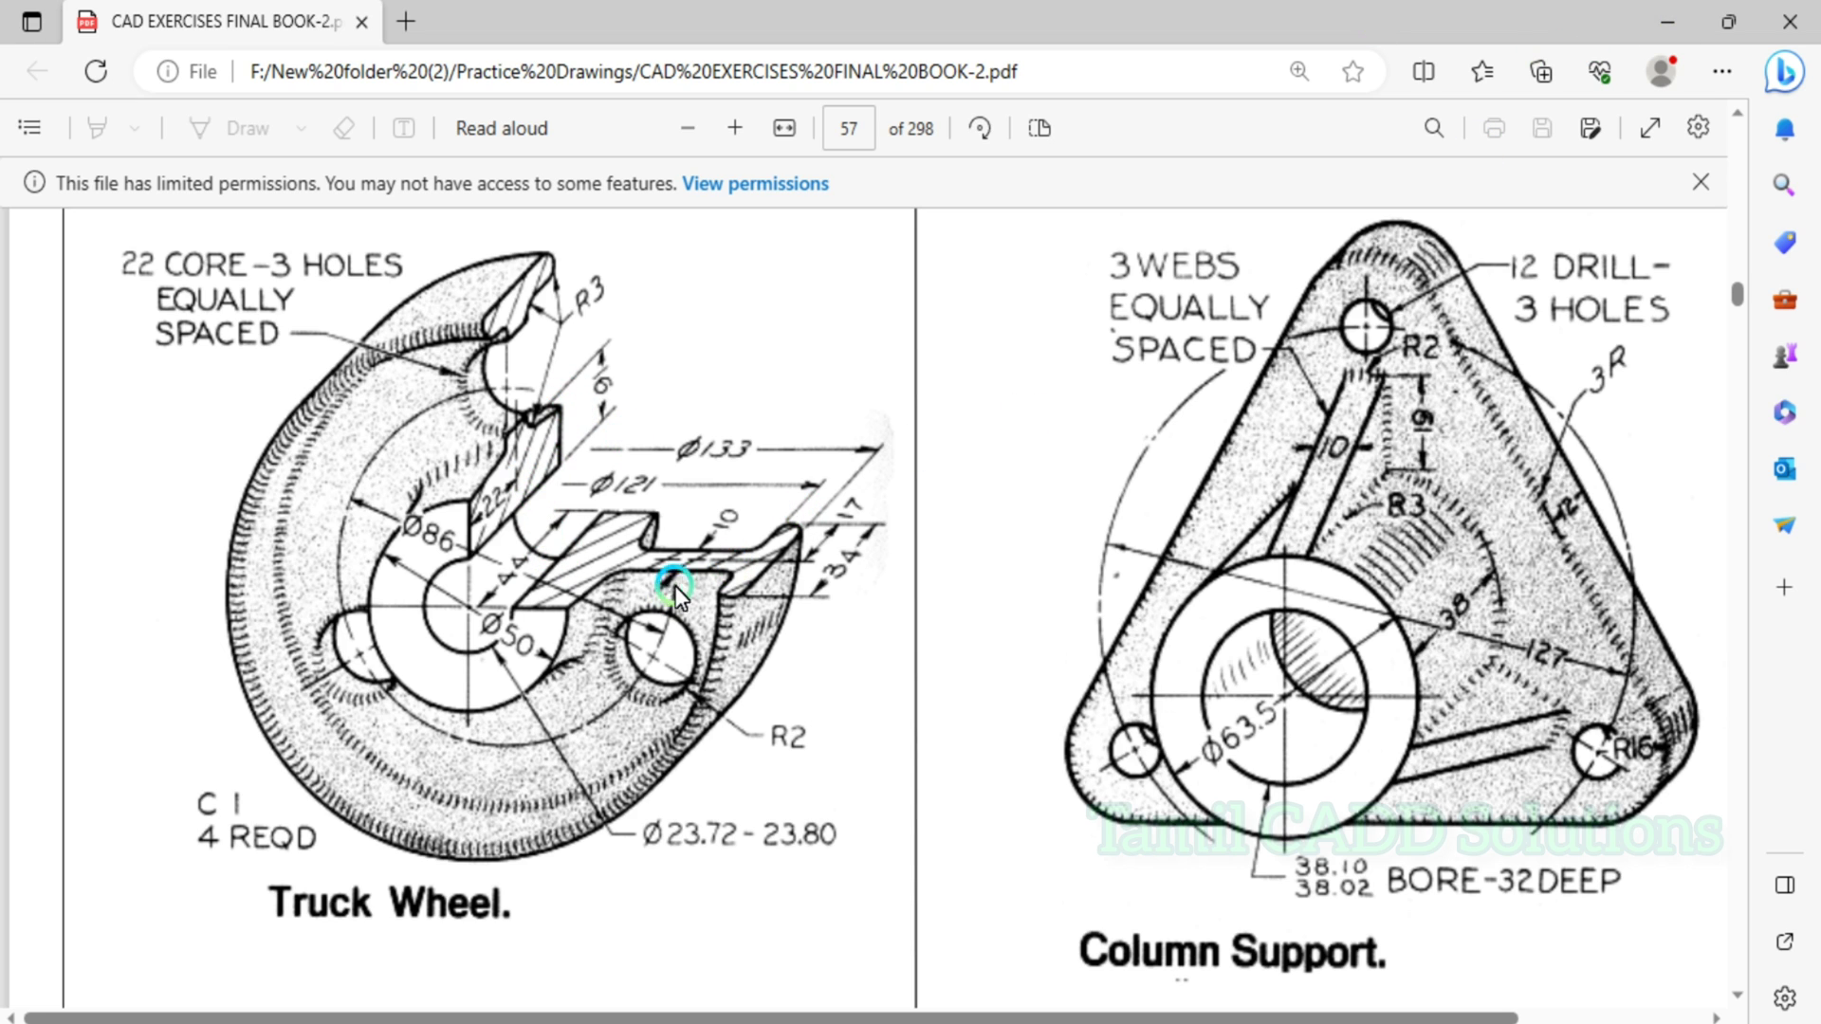
left_click(1667, 21)
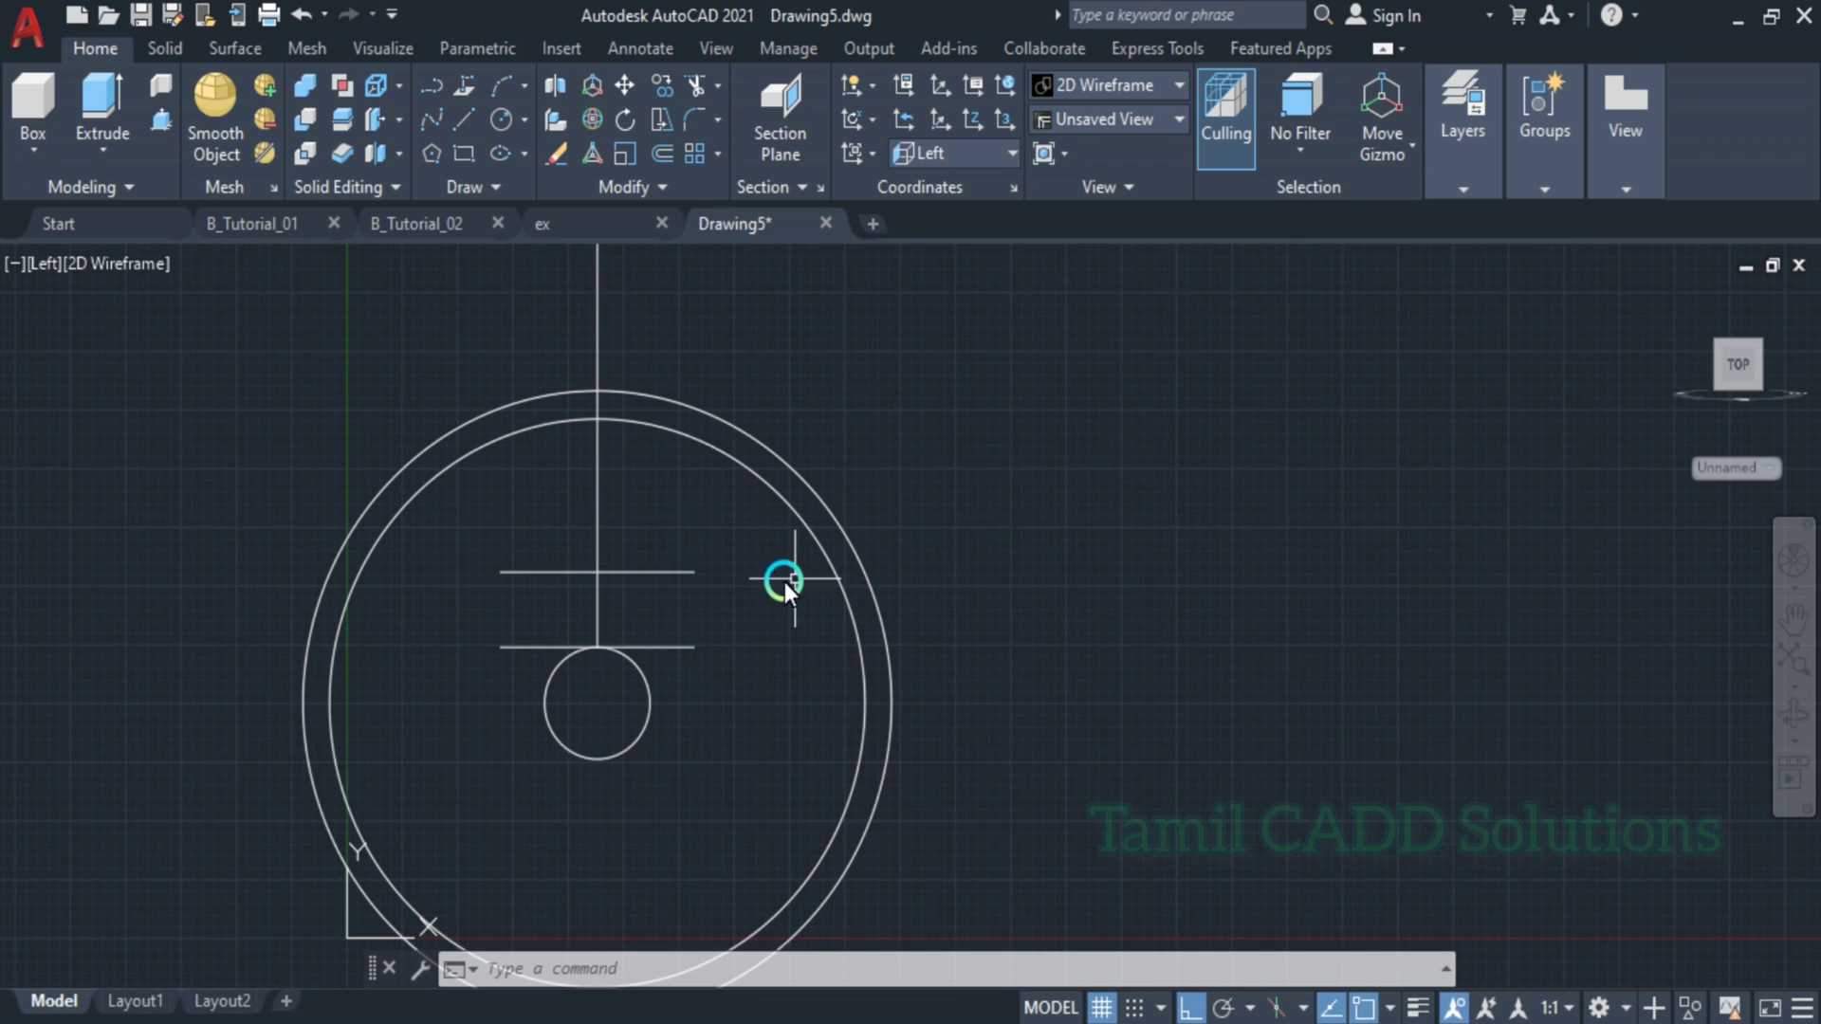
middle_click_drag(630, 565, 688, 607)
left_click(670, 555)
left_click(622, 537)
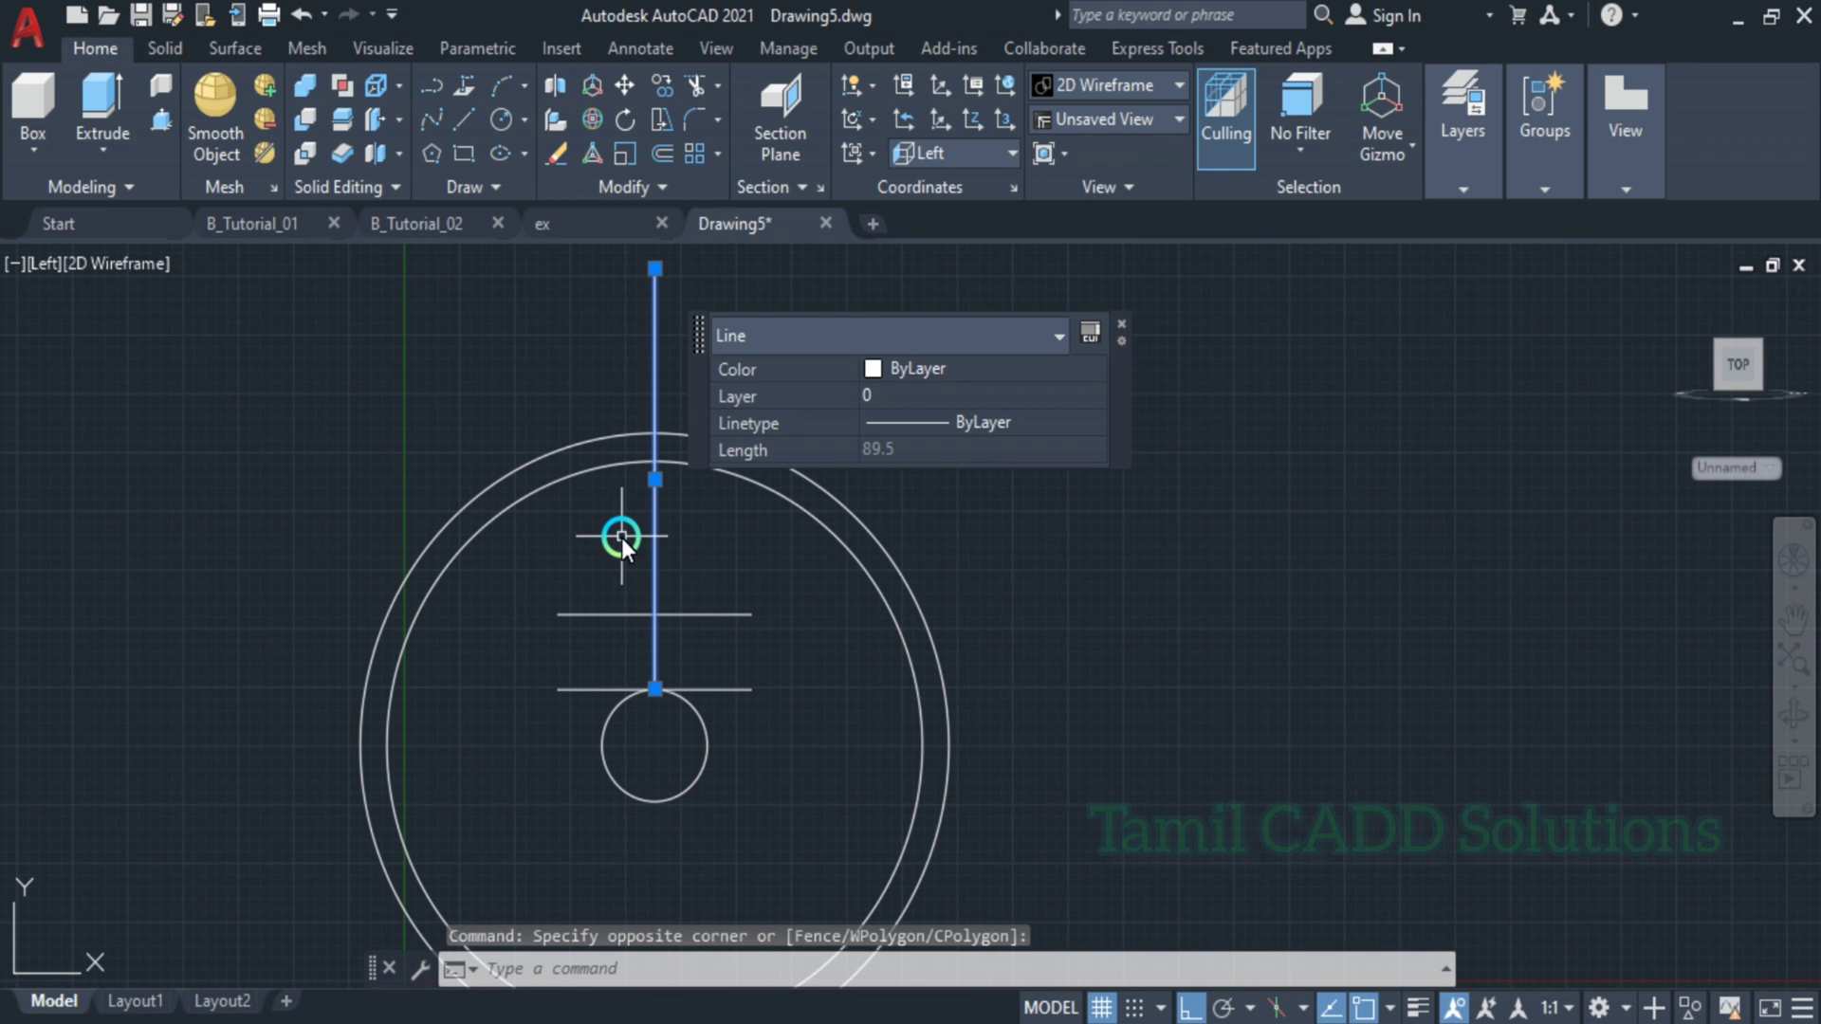
type("o")
key("Return")
type("10")
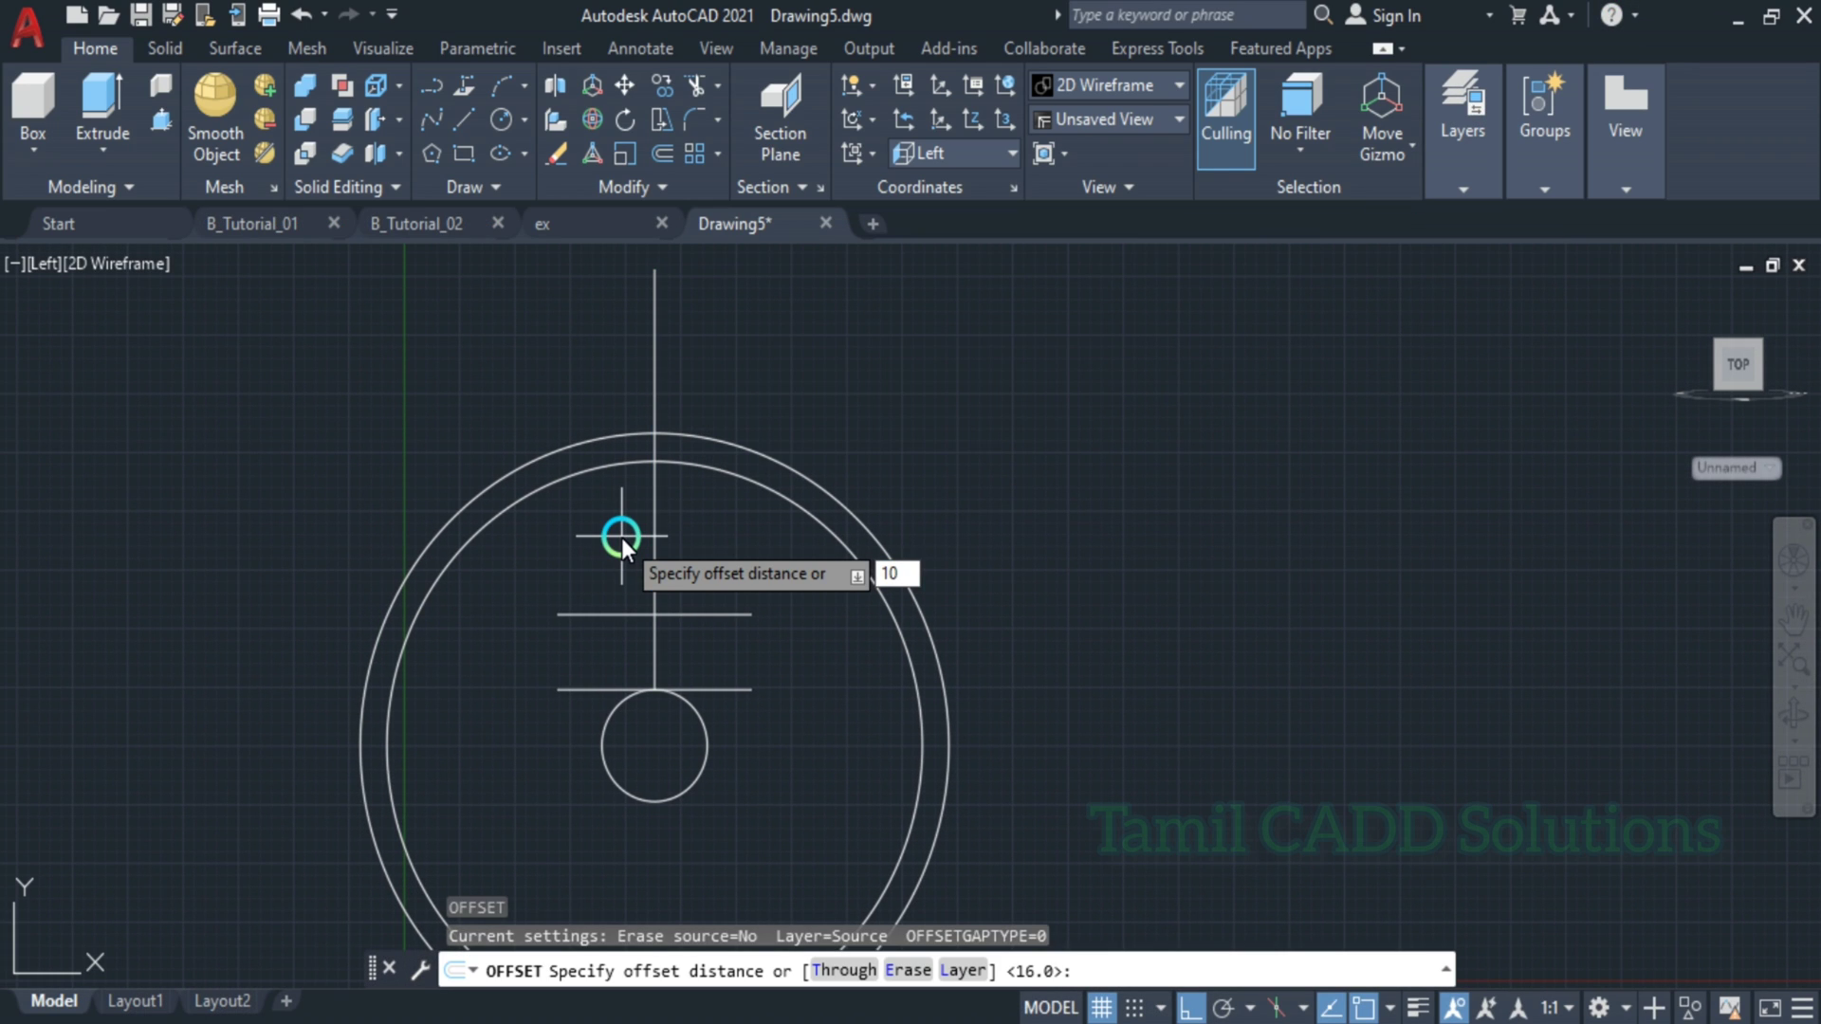
key("BackSpace")
key("BackSpace")
type("5")
key("Return")
left_click(622, 538)
left_click(620, 538)
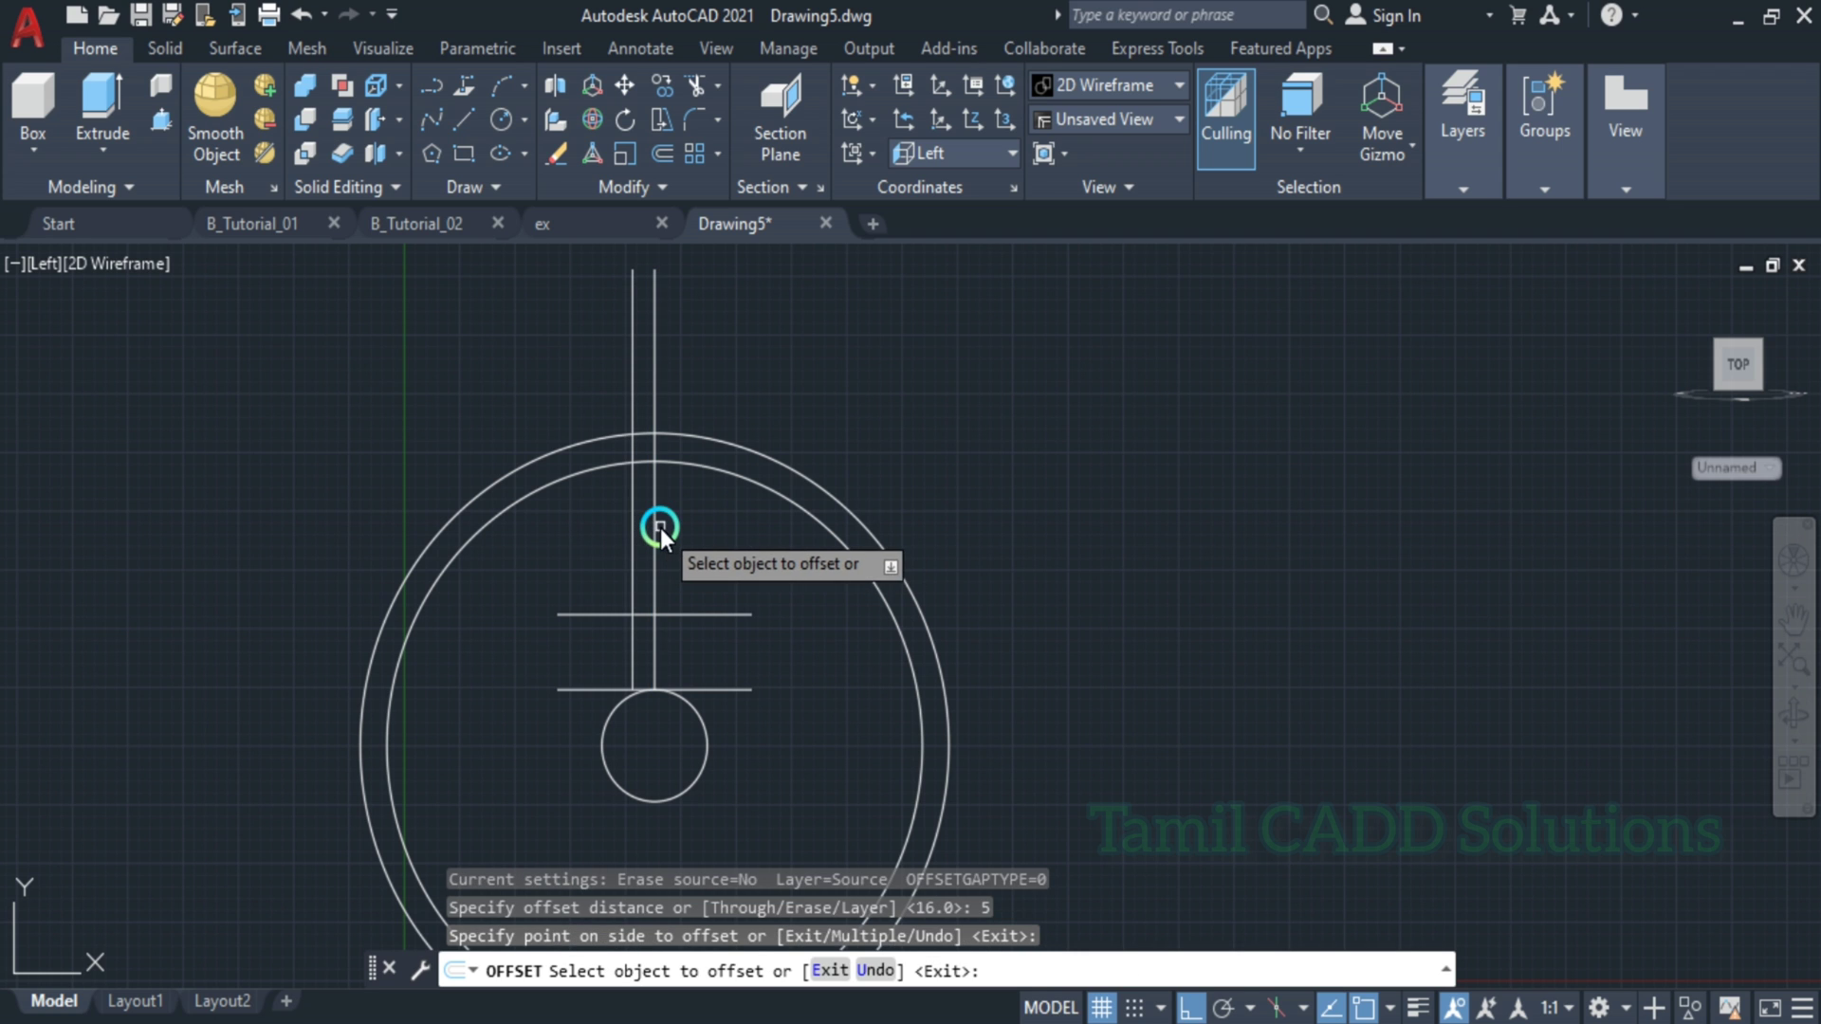
left_click(660, 528)
left_click(675, 533)
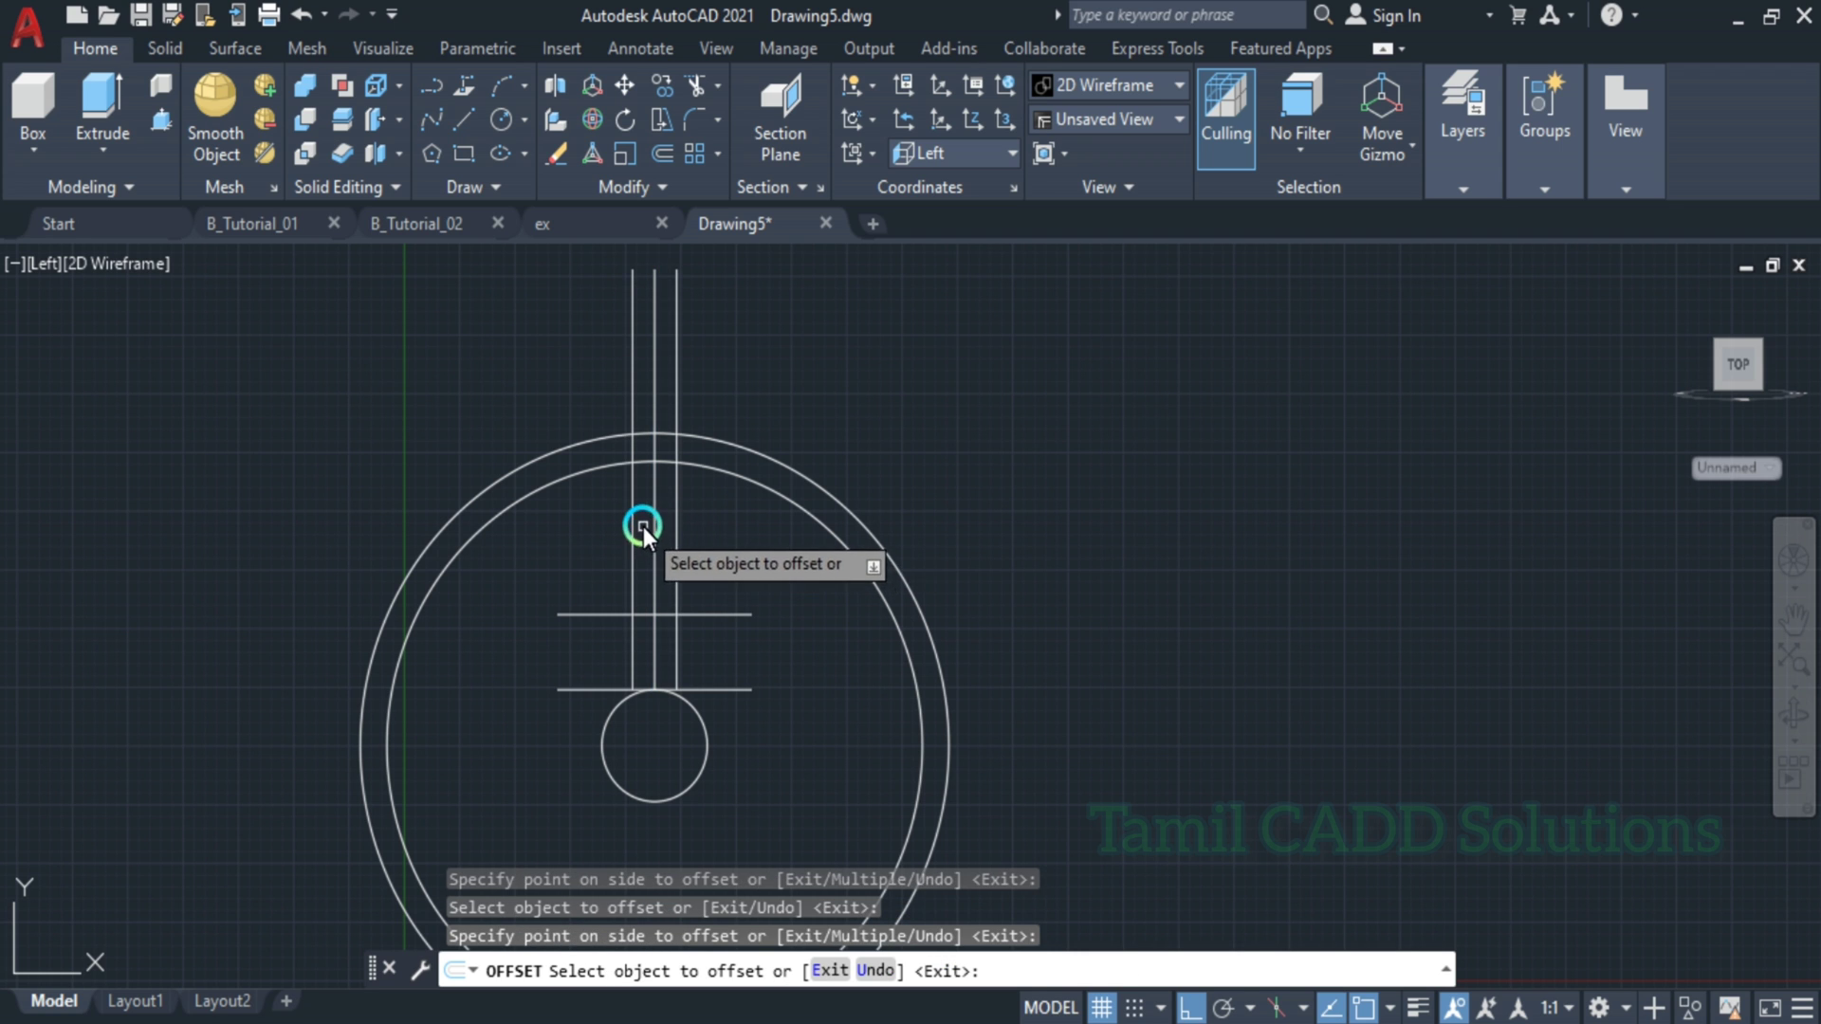
- Offset the vertical centre line by 17 to both sides for the rim's width
left_click(653, 502)
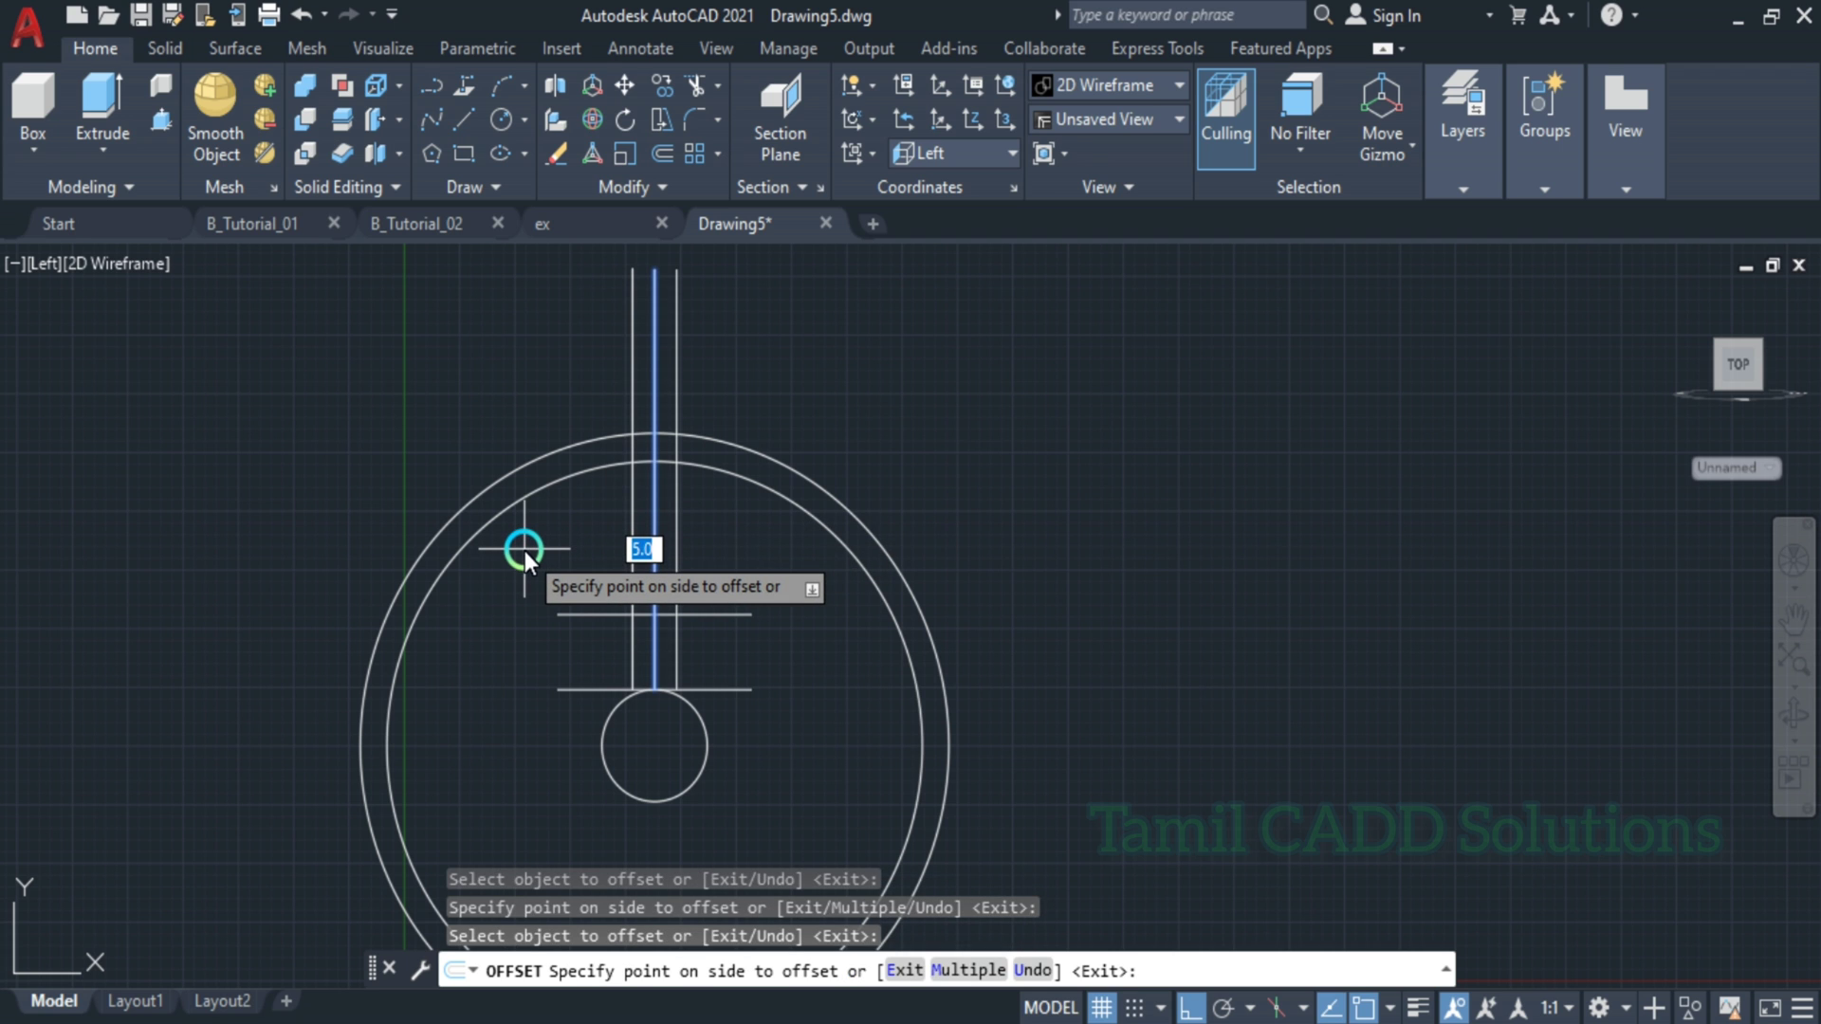
type("17")
key("Return")
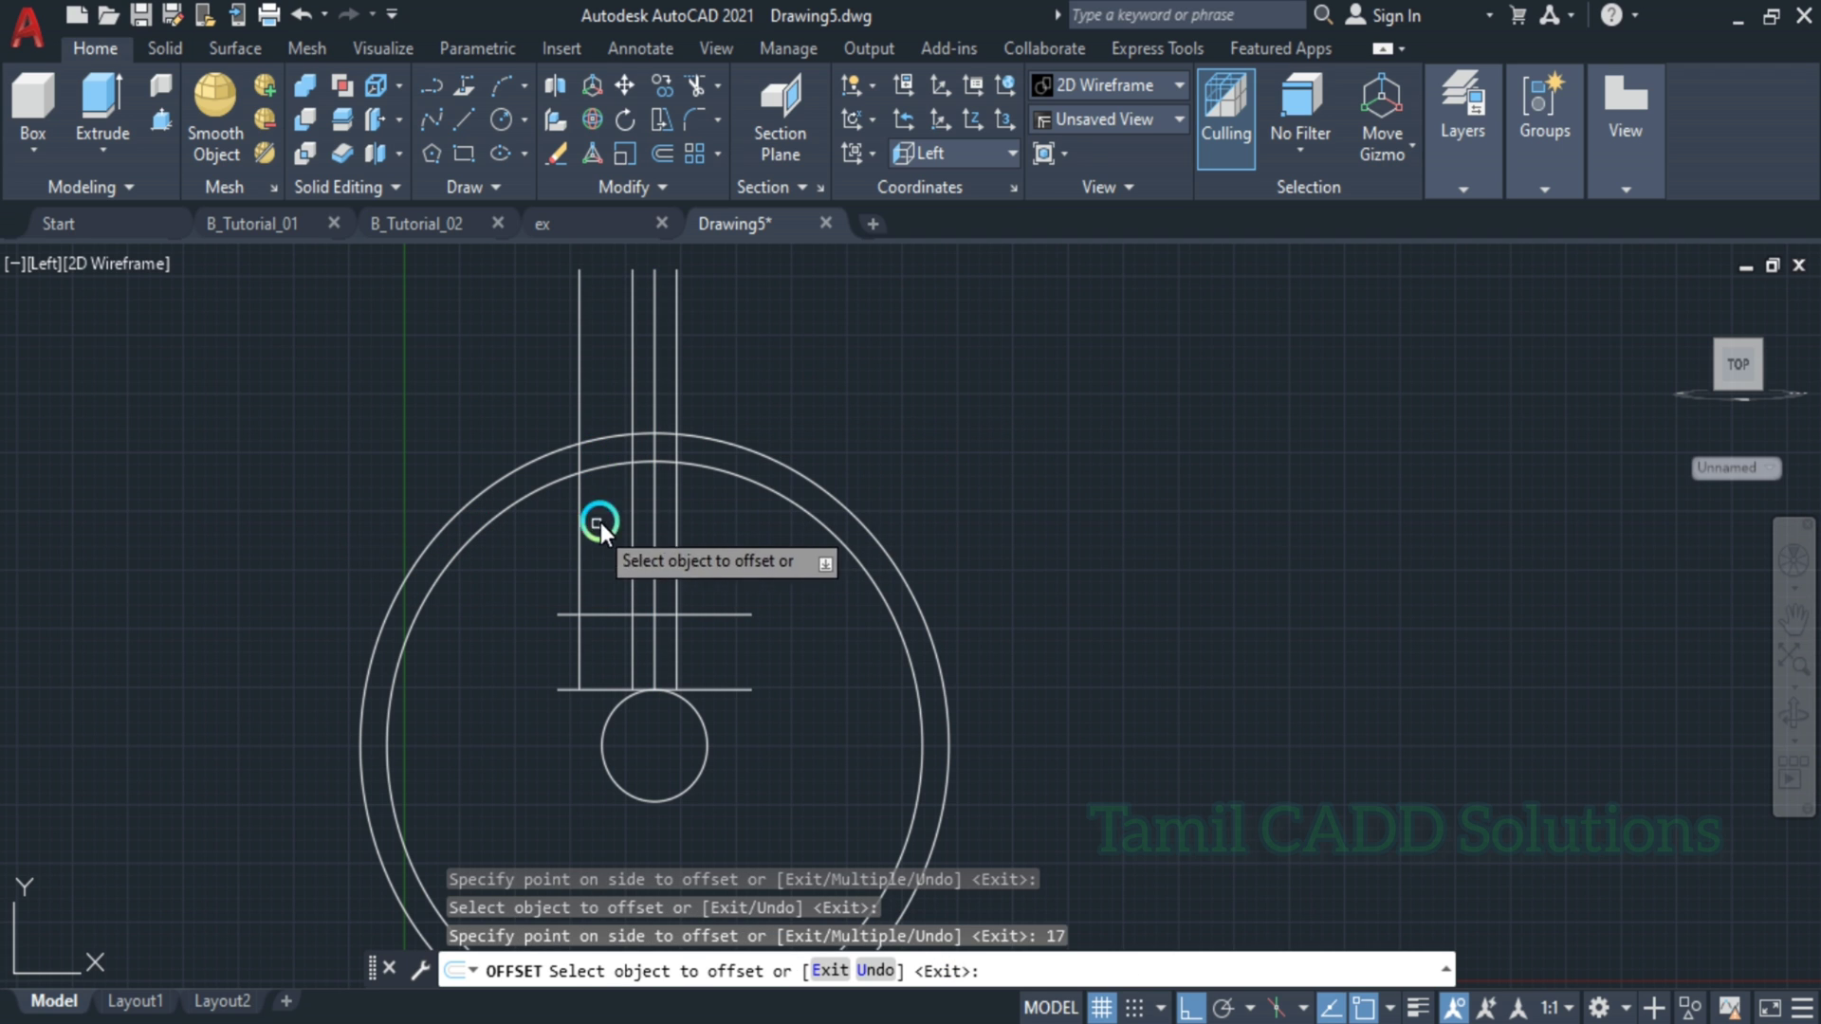
left_click(654, 515)
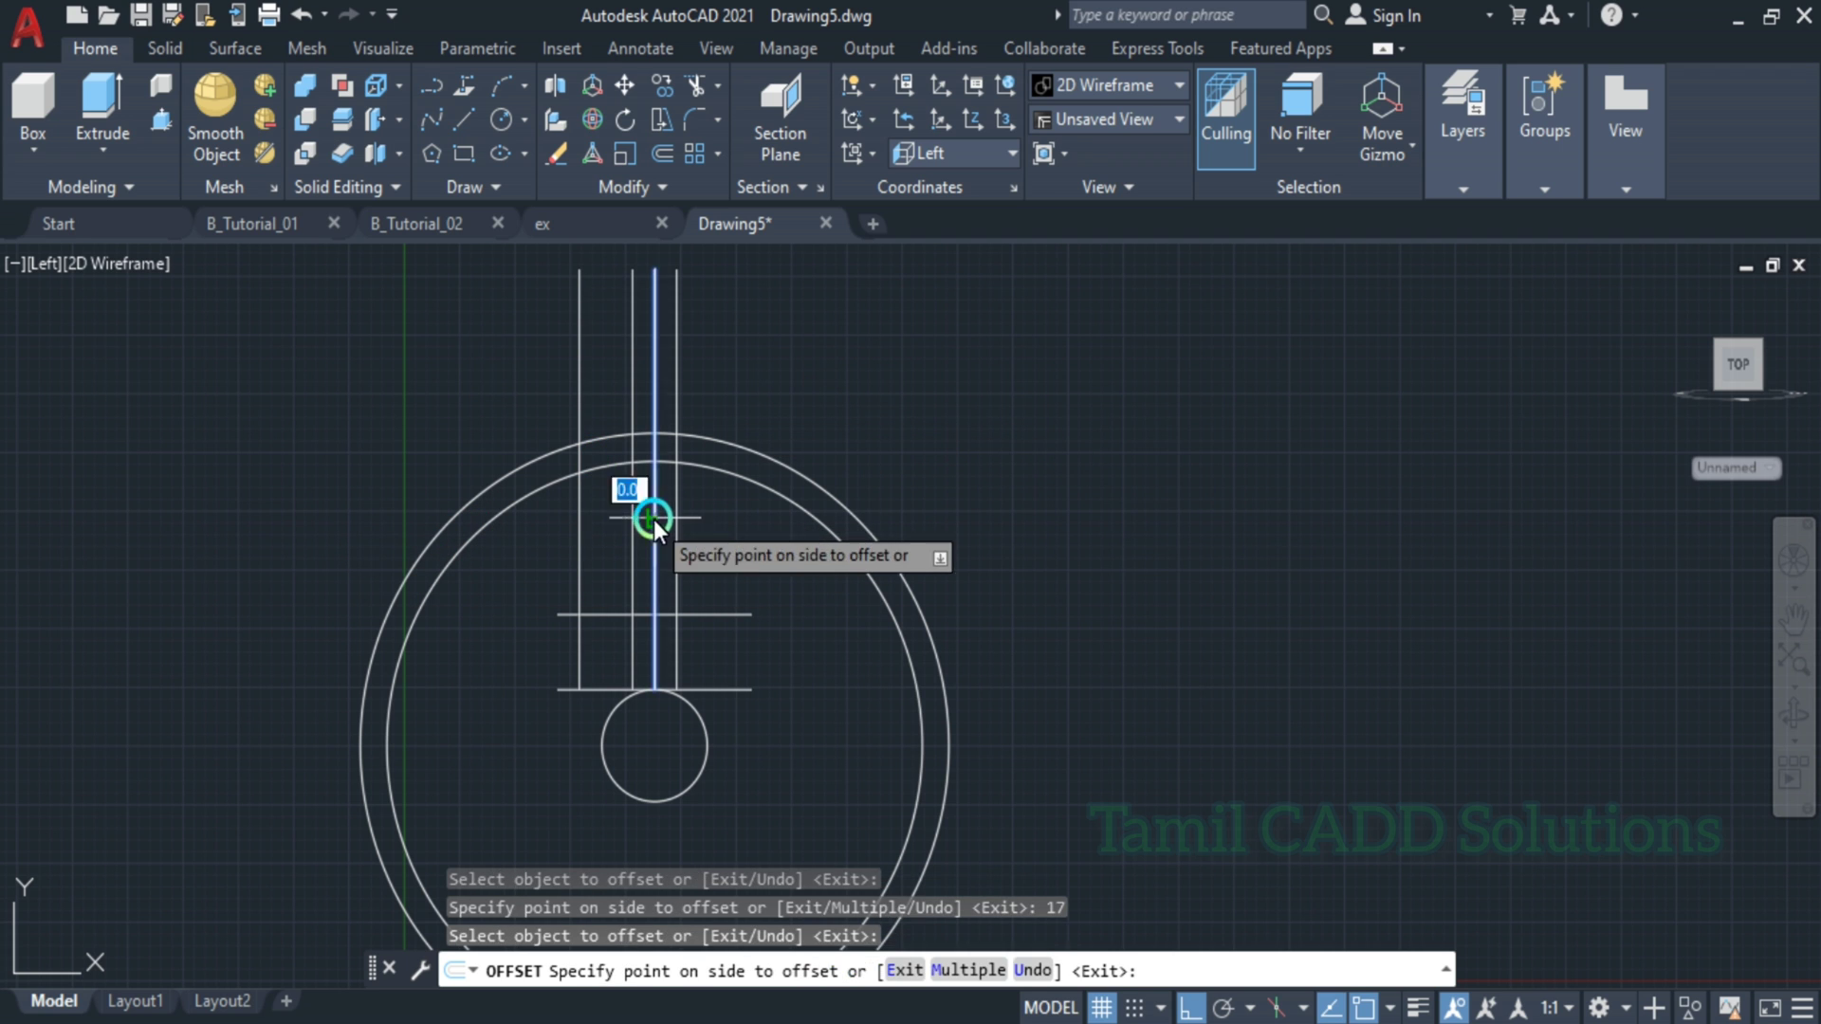
left_click(719, 542)
key("Escape")
- Check the hub size in the exercise book and draw a circle of radius 25 concentric with the bore circle
mouse_move(650, 614)
middle_mouse_down()
mouse_move(664, 630)
mouse_move(637, 669)
middle_mouse_up()
scroll(657, 647, "up", 2)
scroll(657, 647, "up", 1)
scroll(657, 646, "down", 1)
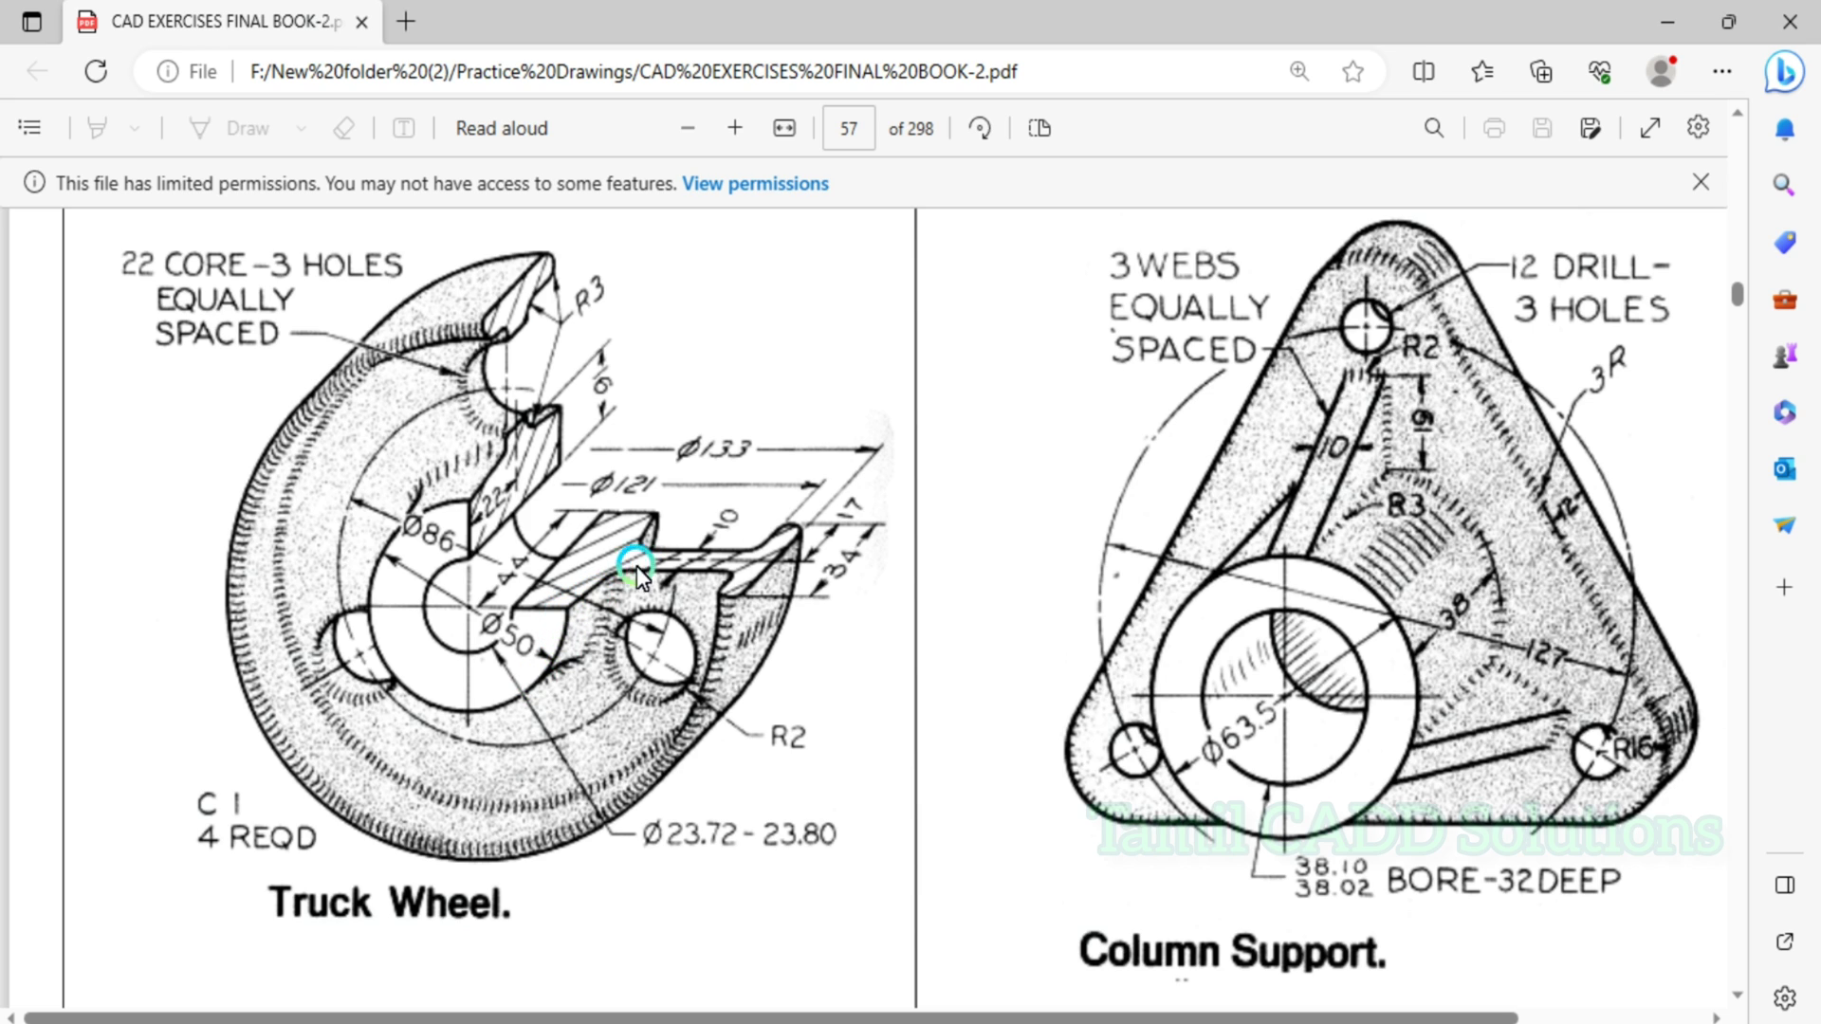
left_click(1666, 22)
type("c")
key("Return")
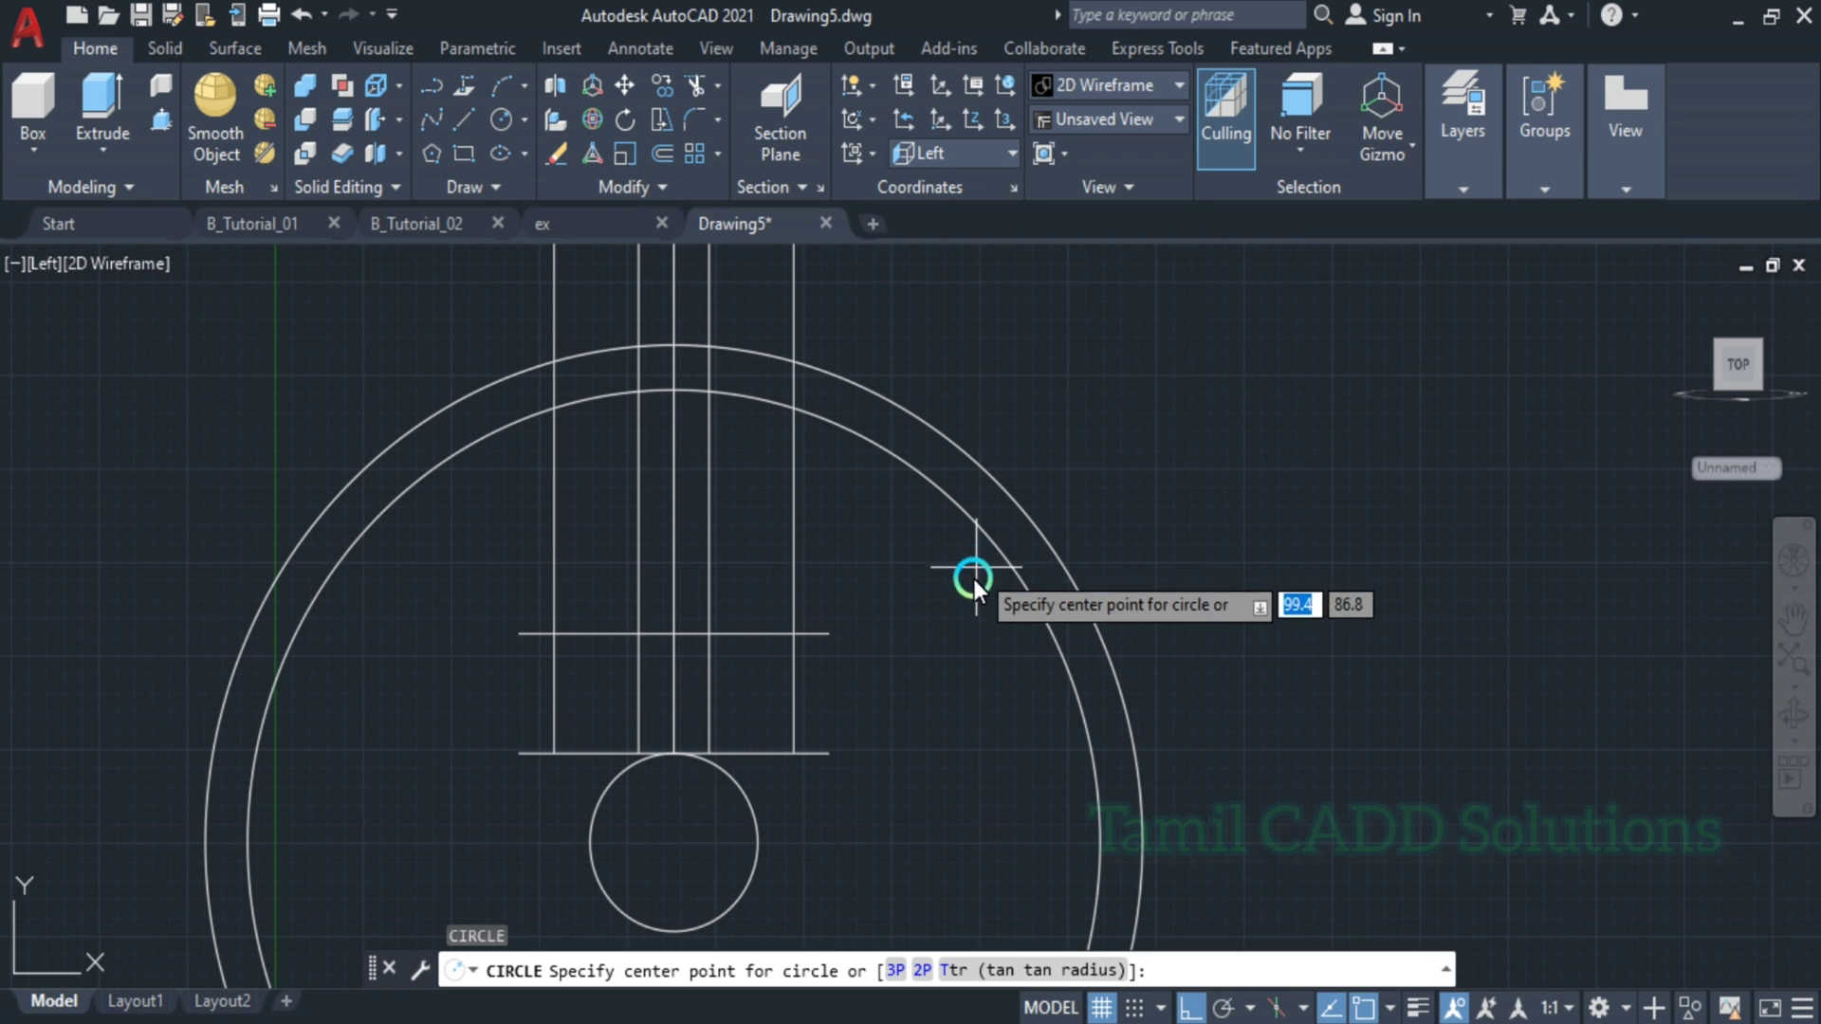
left_click(675, 841)
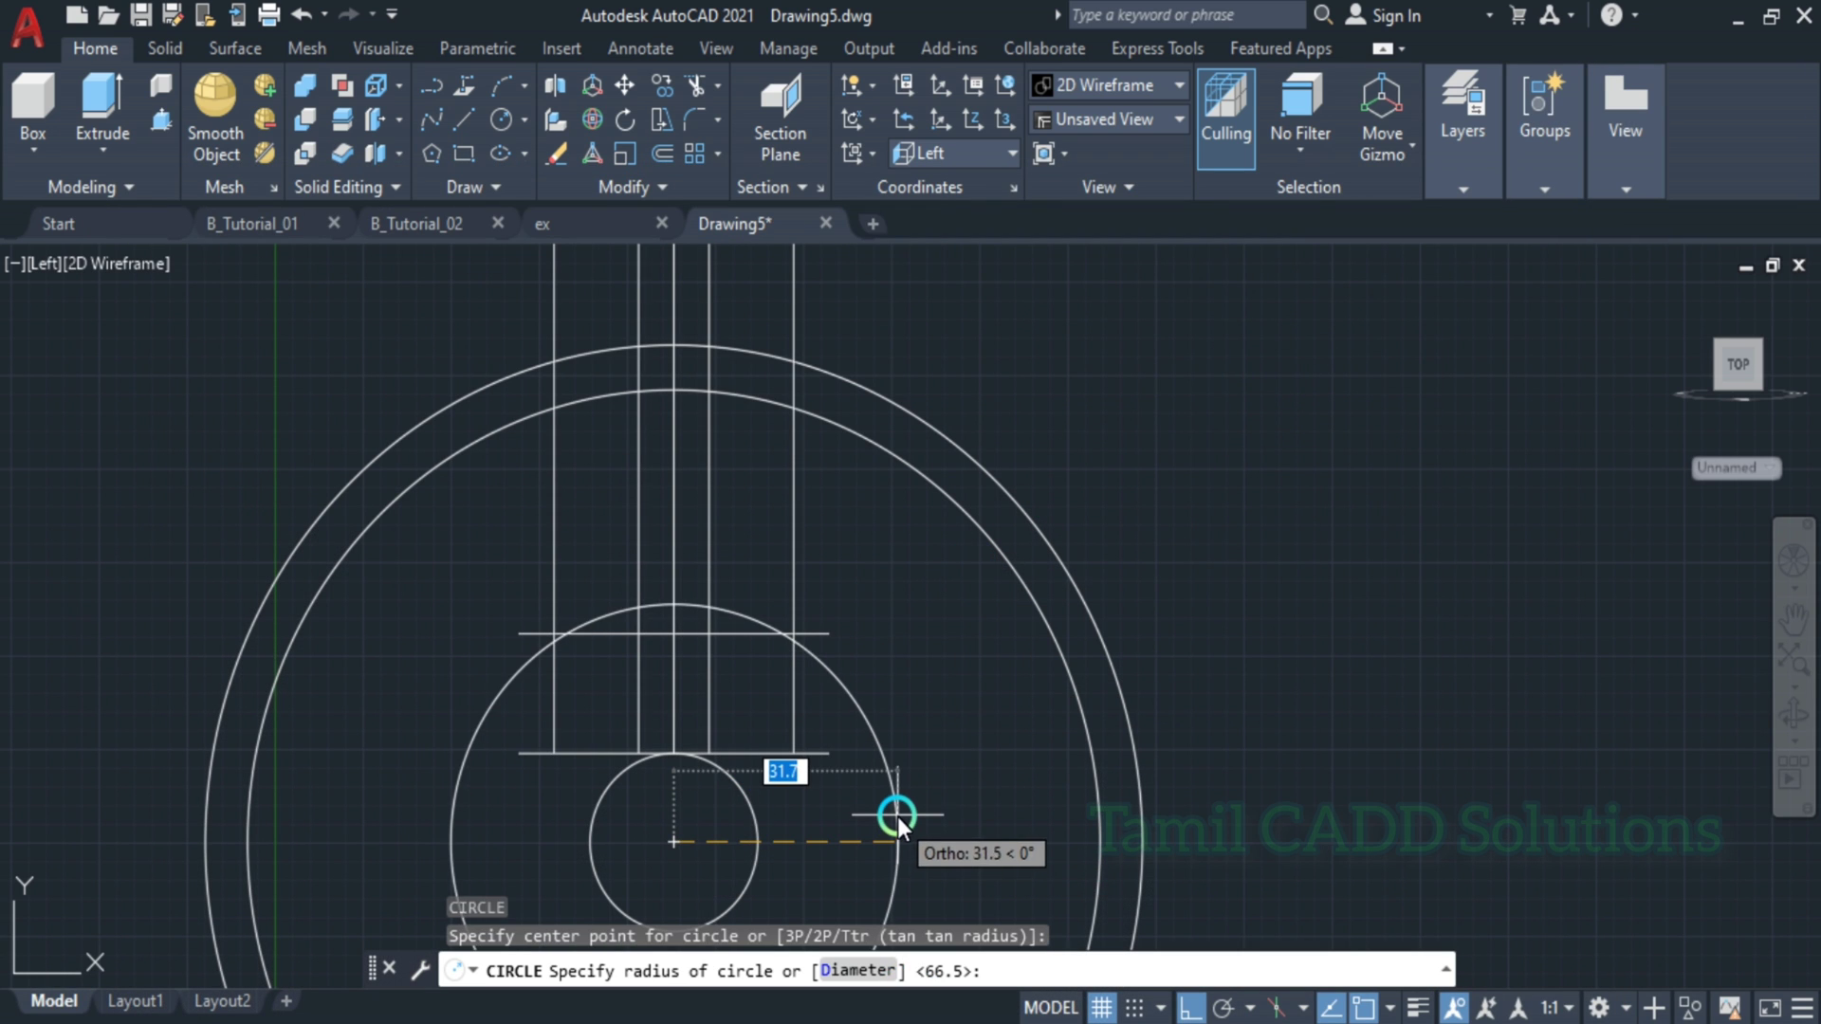
type("25")
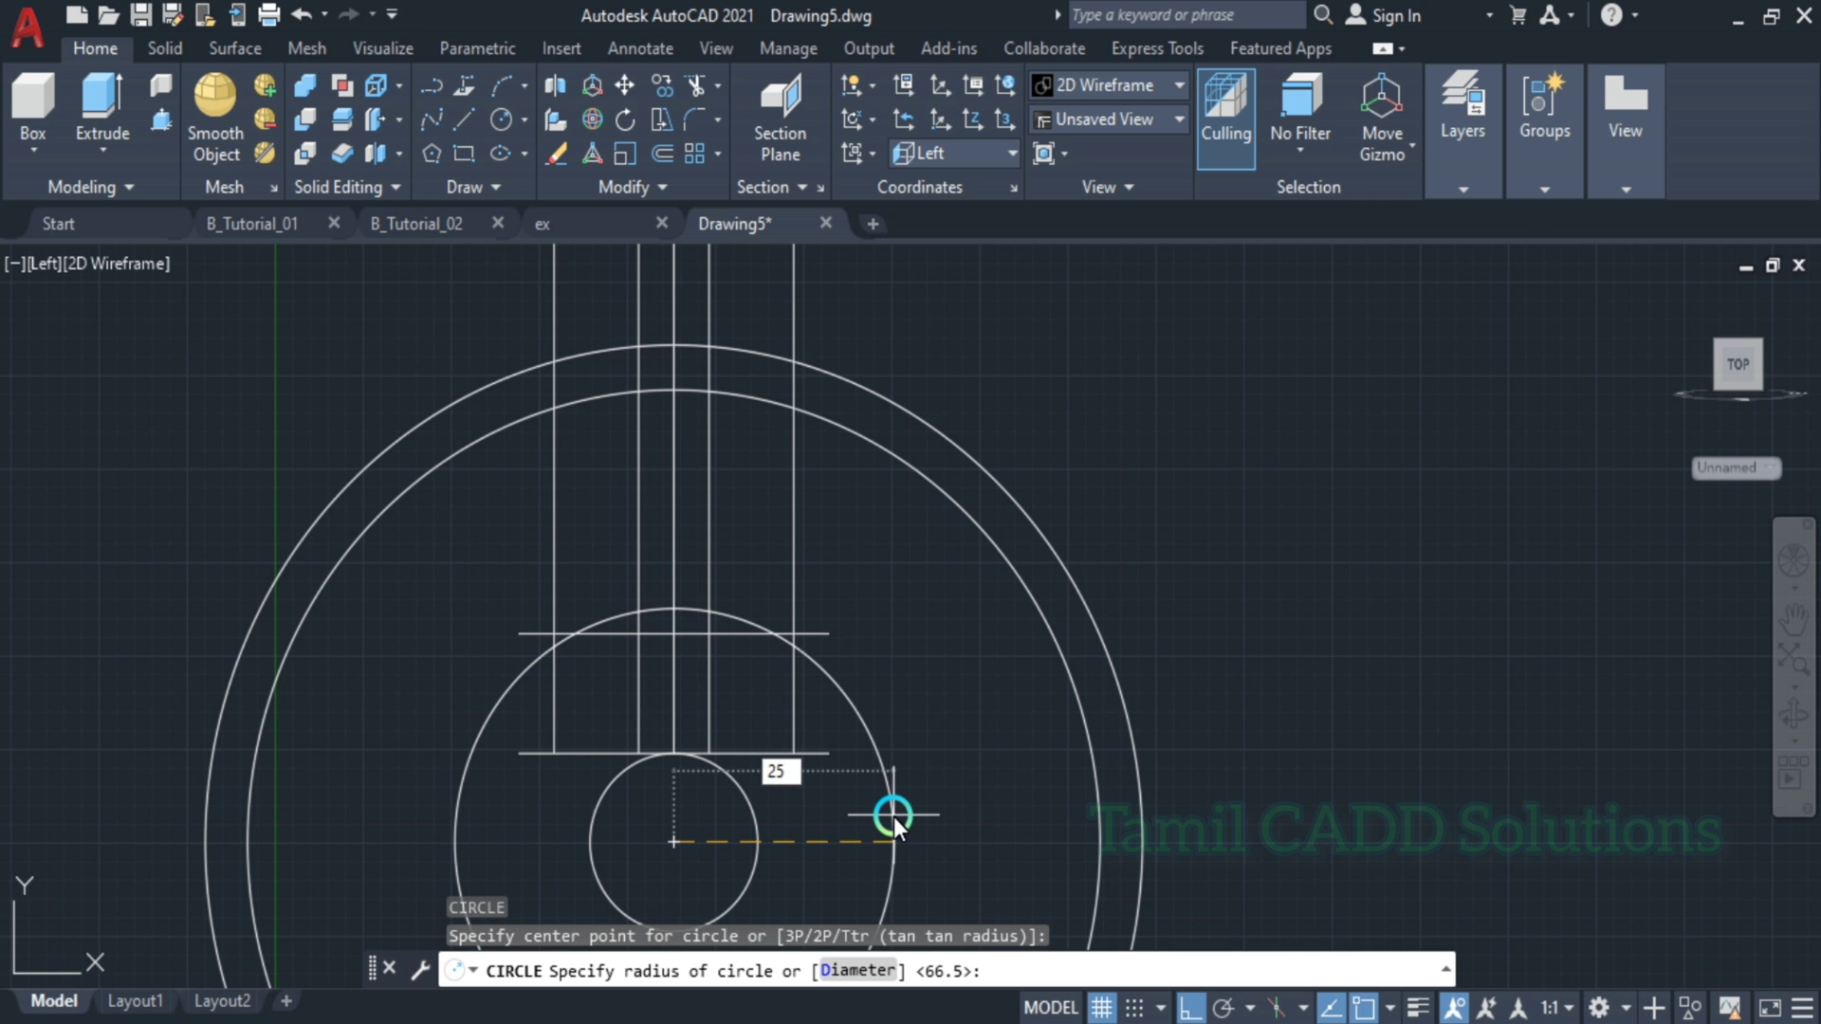
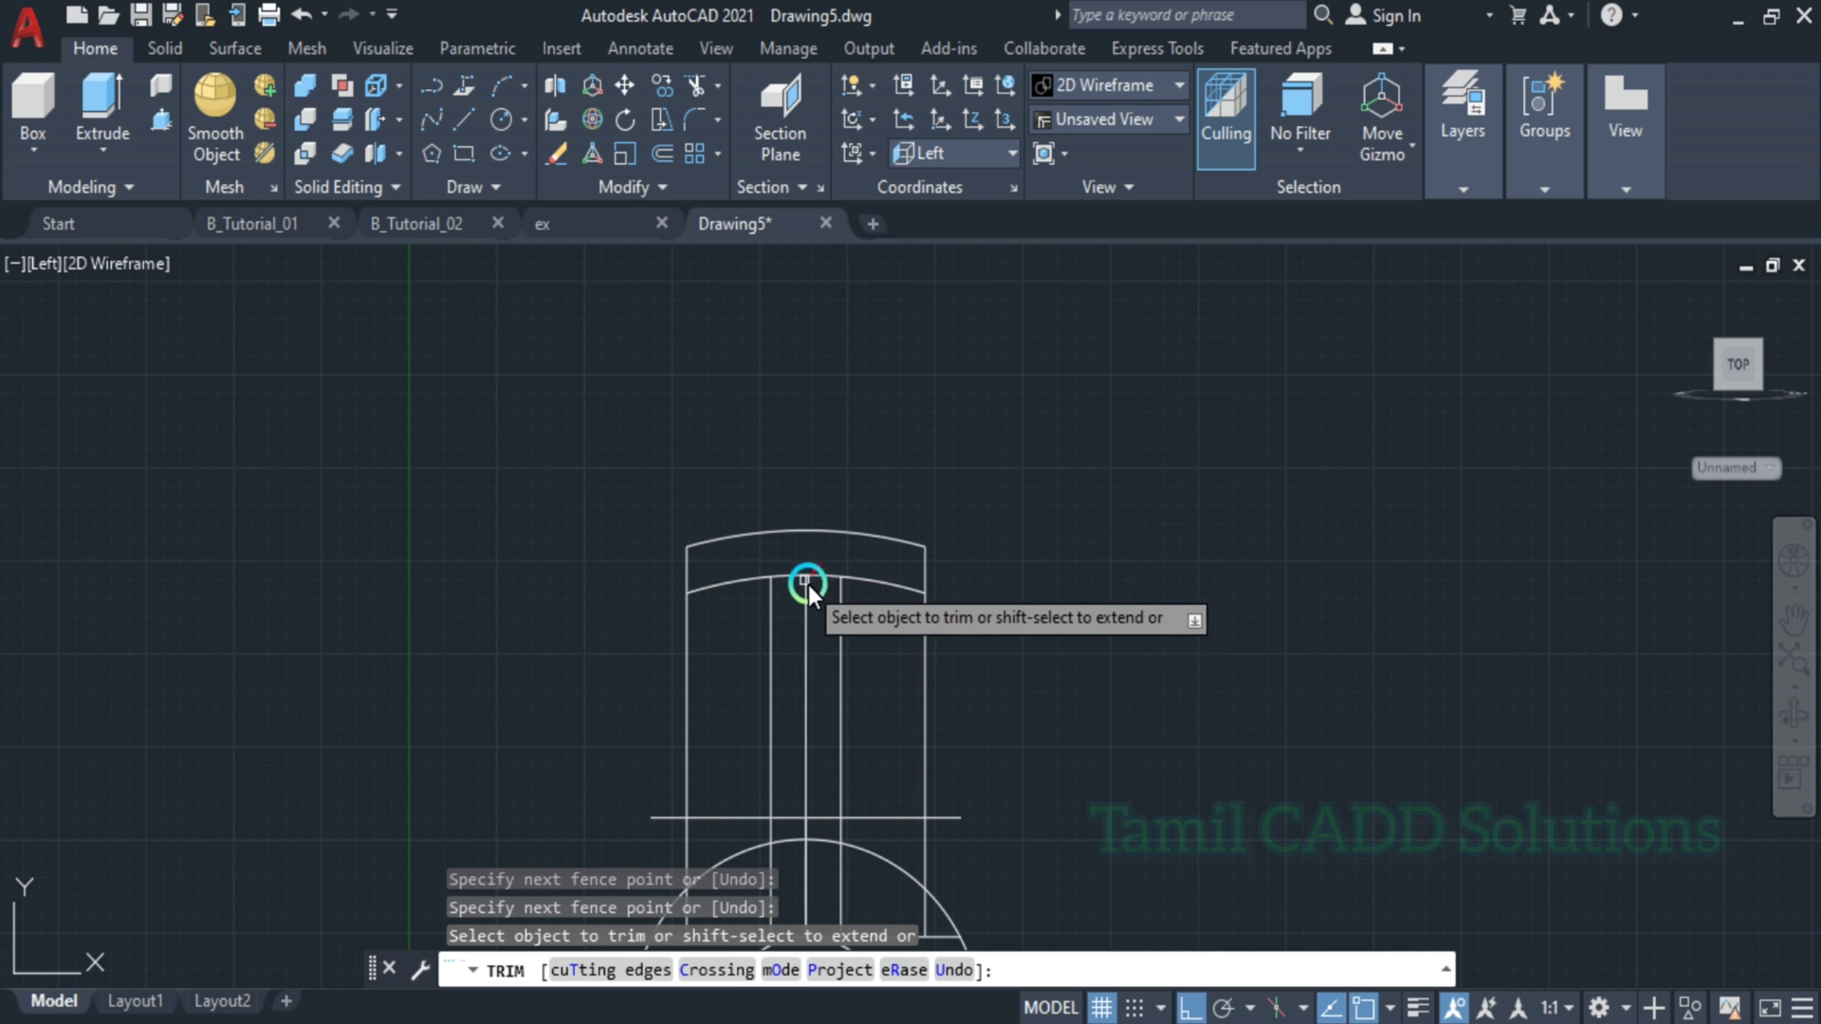
- Trim the centre line and the right outer vertical line between the rim's inner arc and the upper horizontal line
left_click(899, 665)
middle_click_drag(884, 682, 898, 576)
key("Return")
middle_click_drag(953, 650, 965, 471)
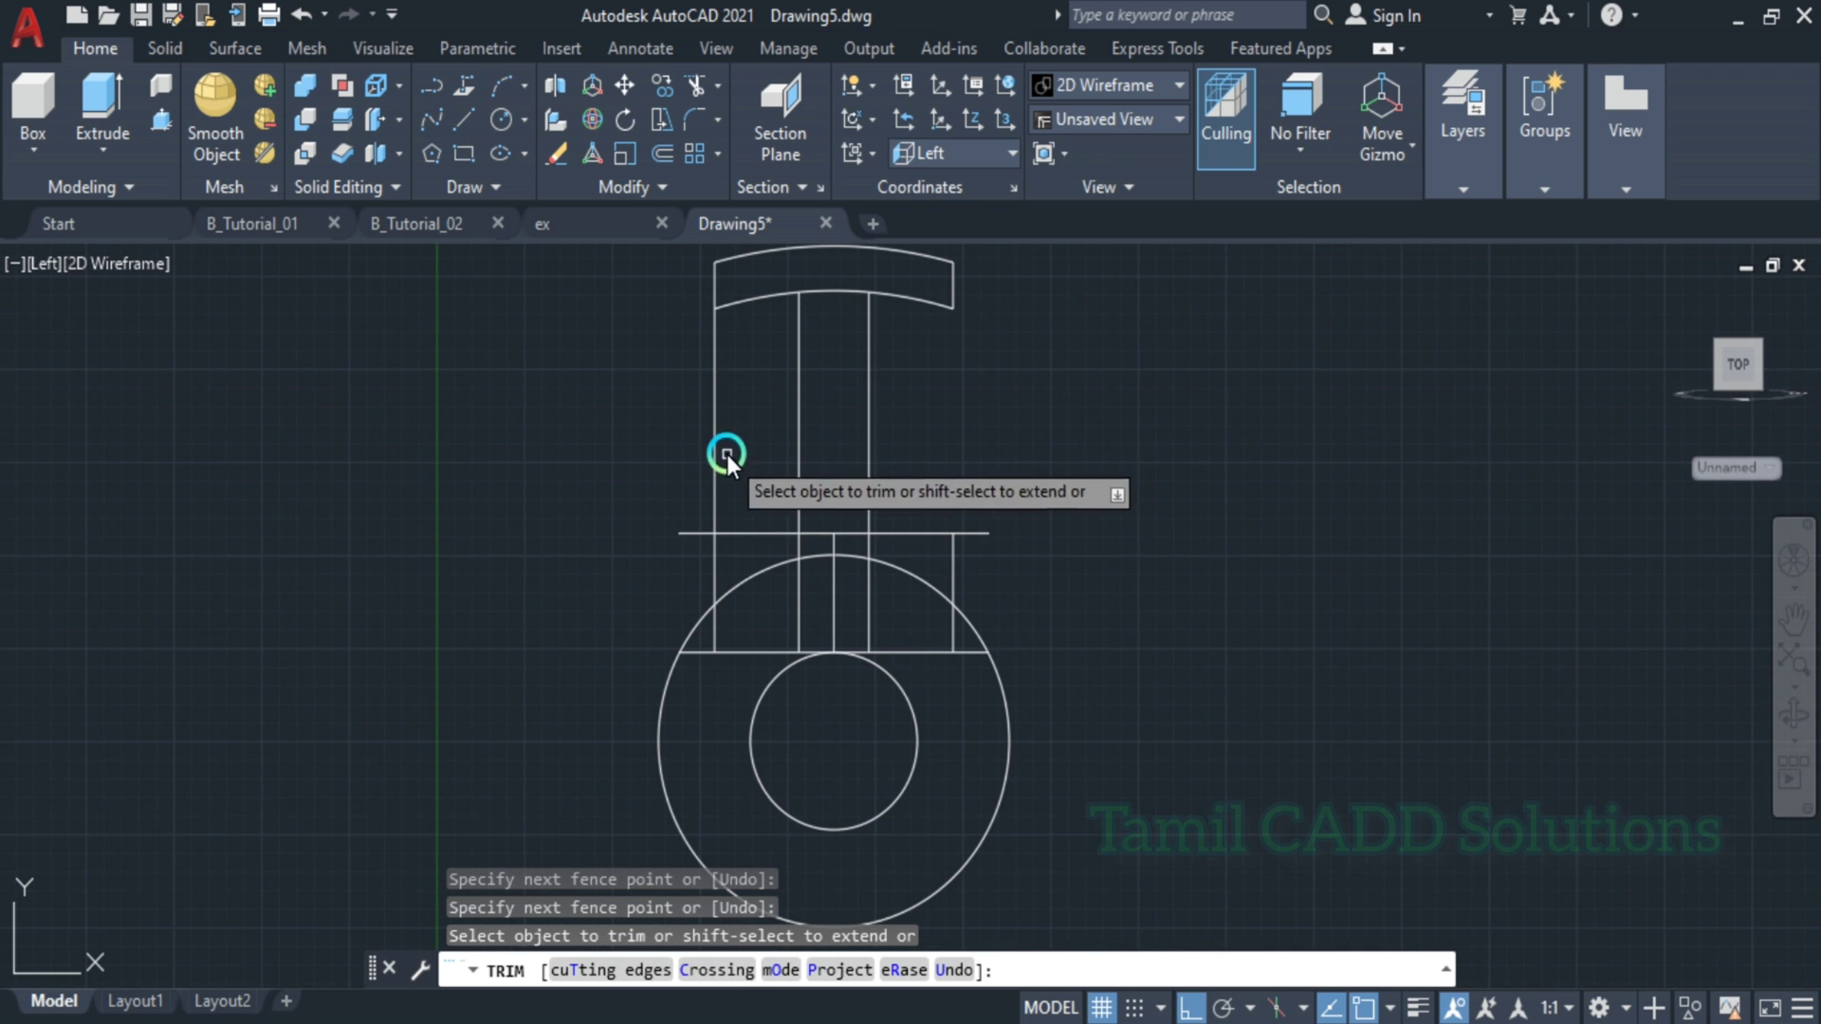
- Erase the leftover outer vertical lines below the rim on both sides of the web
key("Escape")
left_click(721, 551)
left_click(705, 571)
key("Delete")
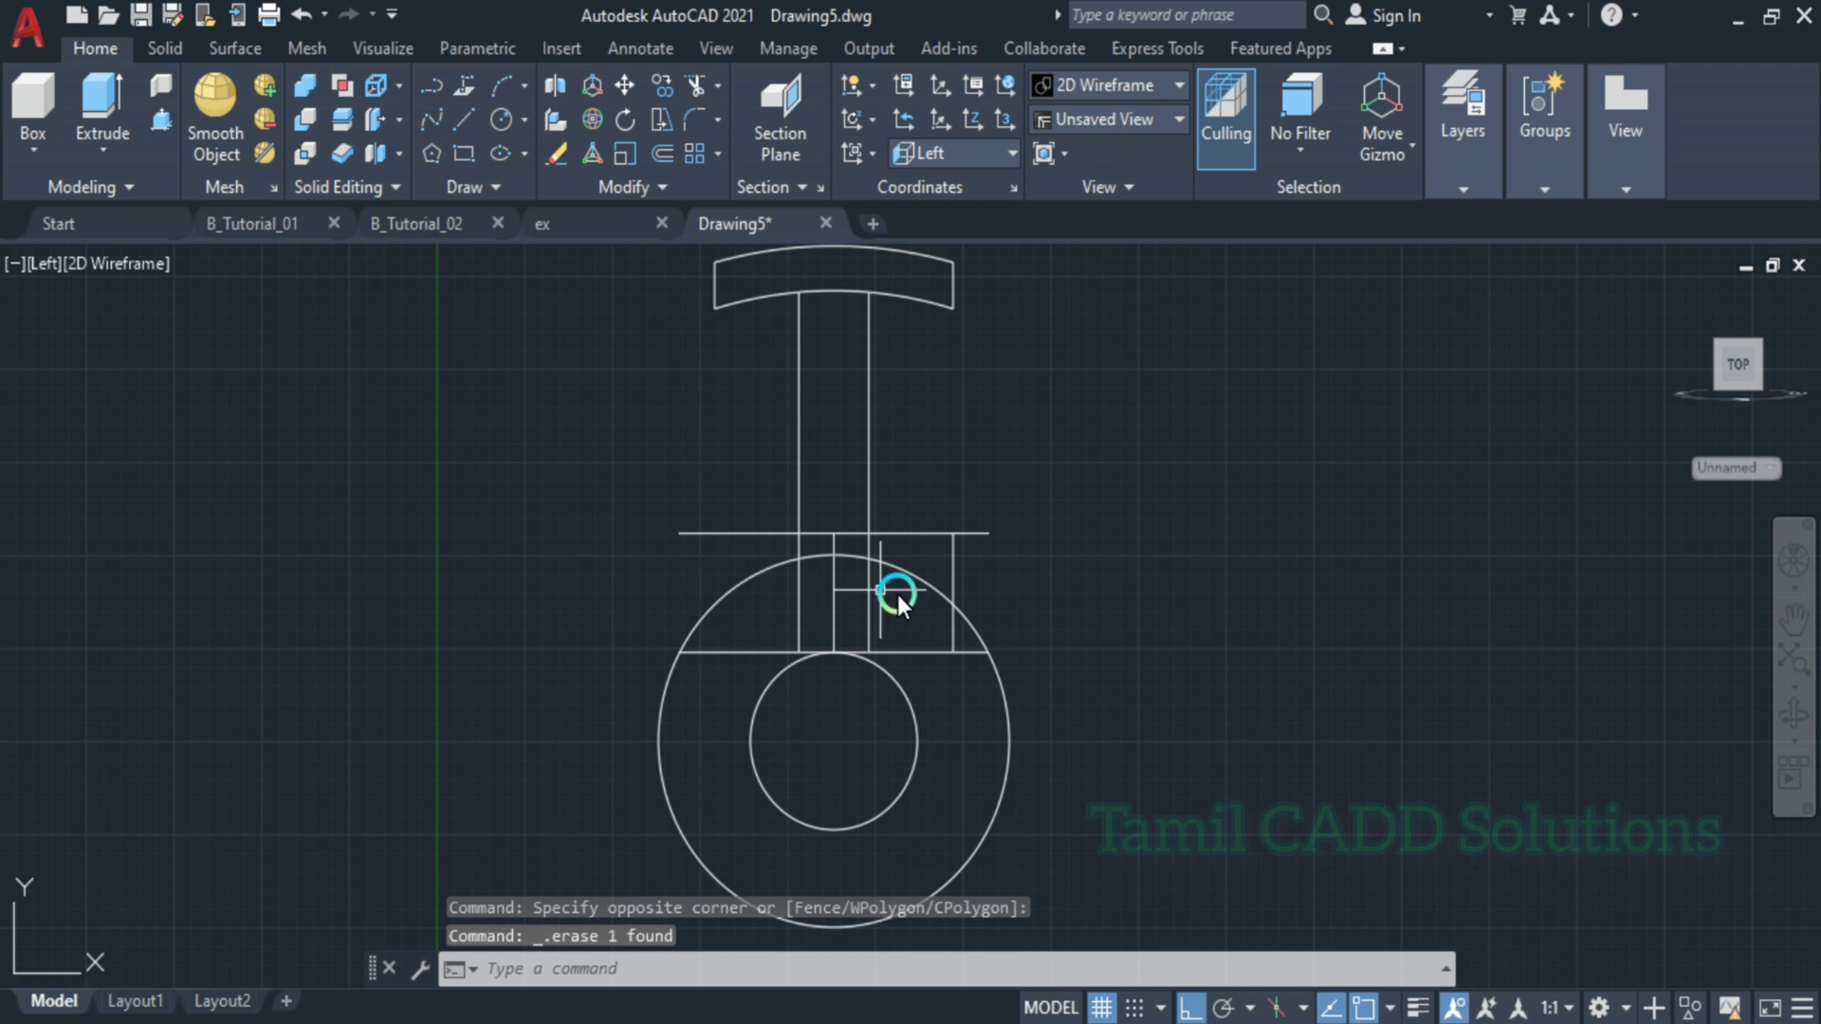
left_click(954, 553)
key("Delete")
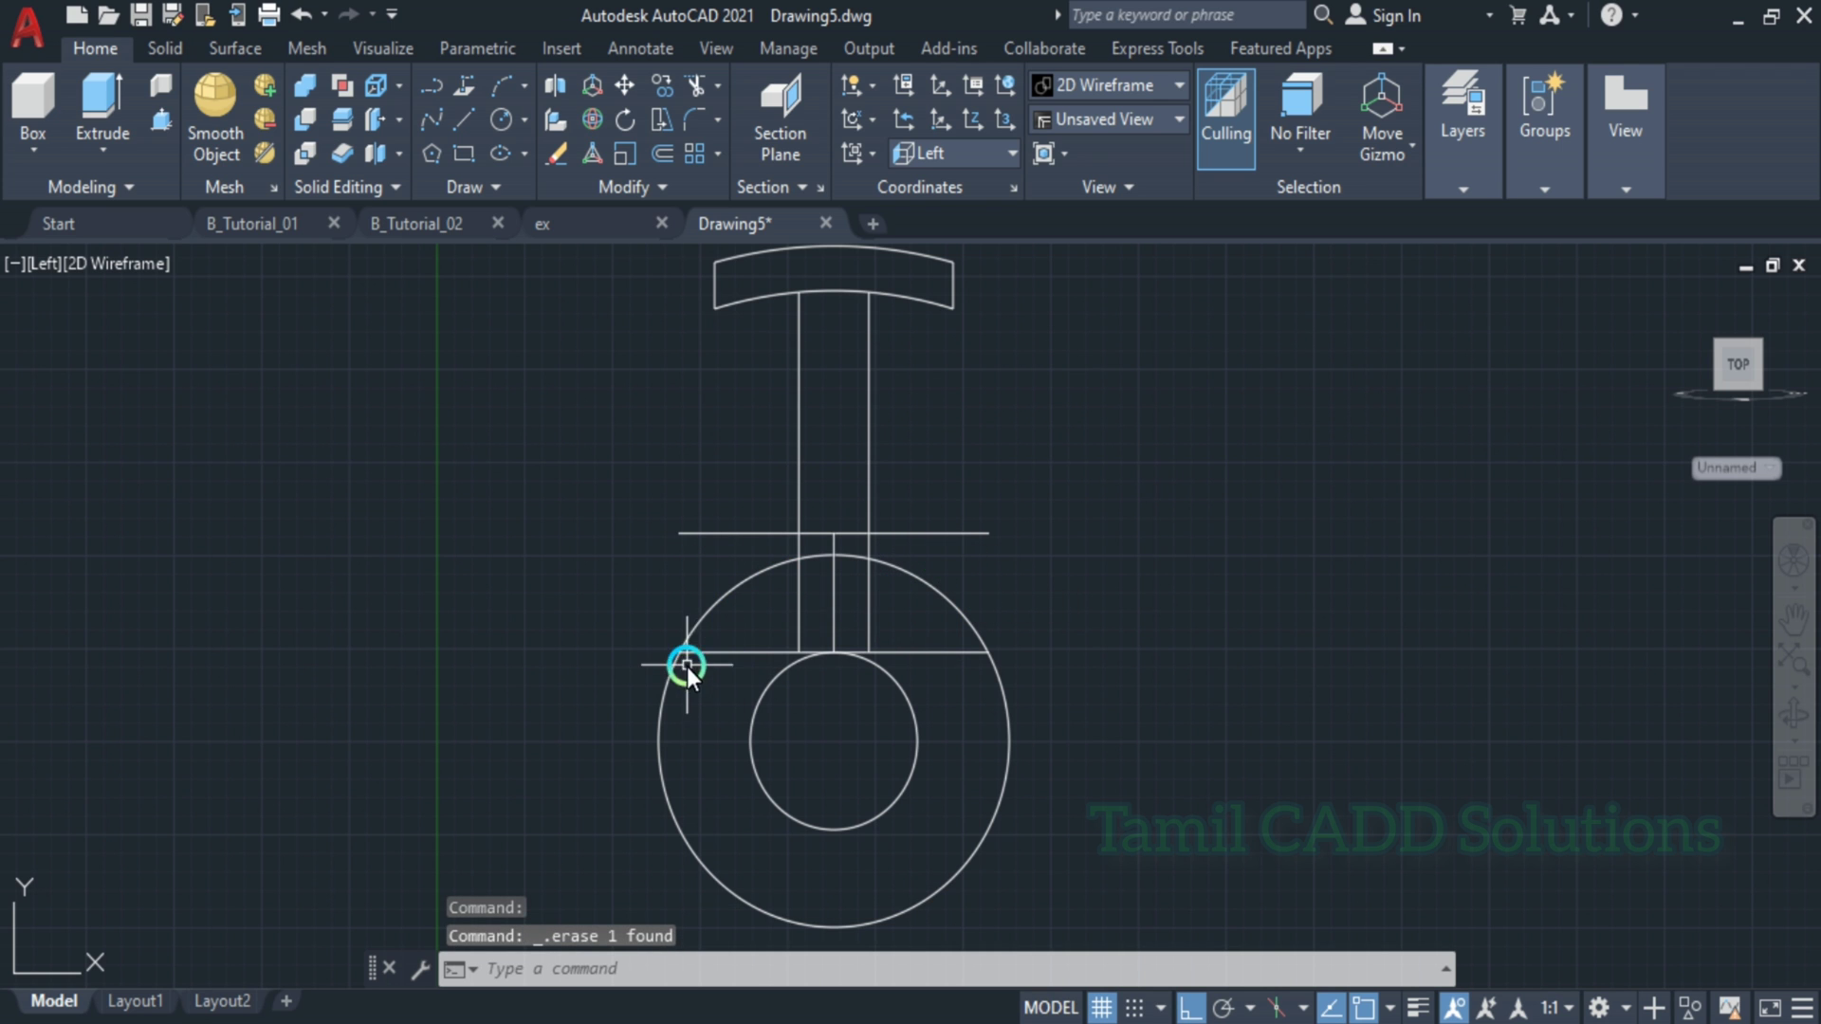
- Examine the hub dimensions in the exercise book's Truck Wheel drawing and inspect the properties of the larger hub circle
middle_click_drag(727, 615, 741, 687)
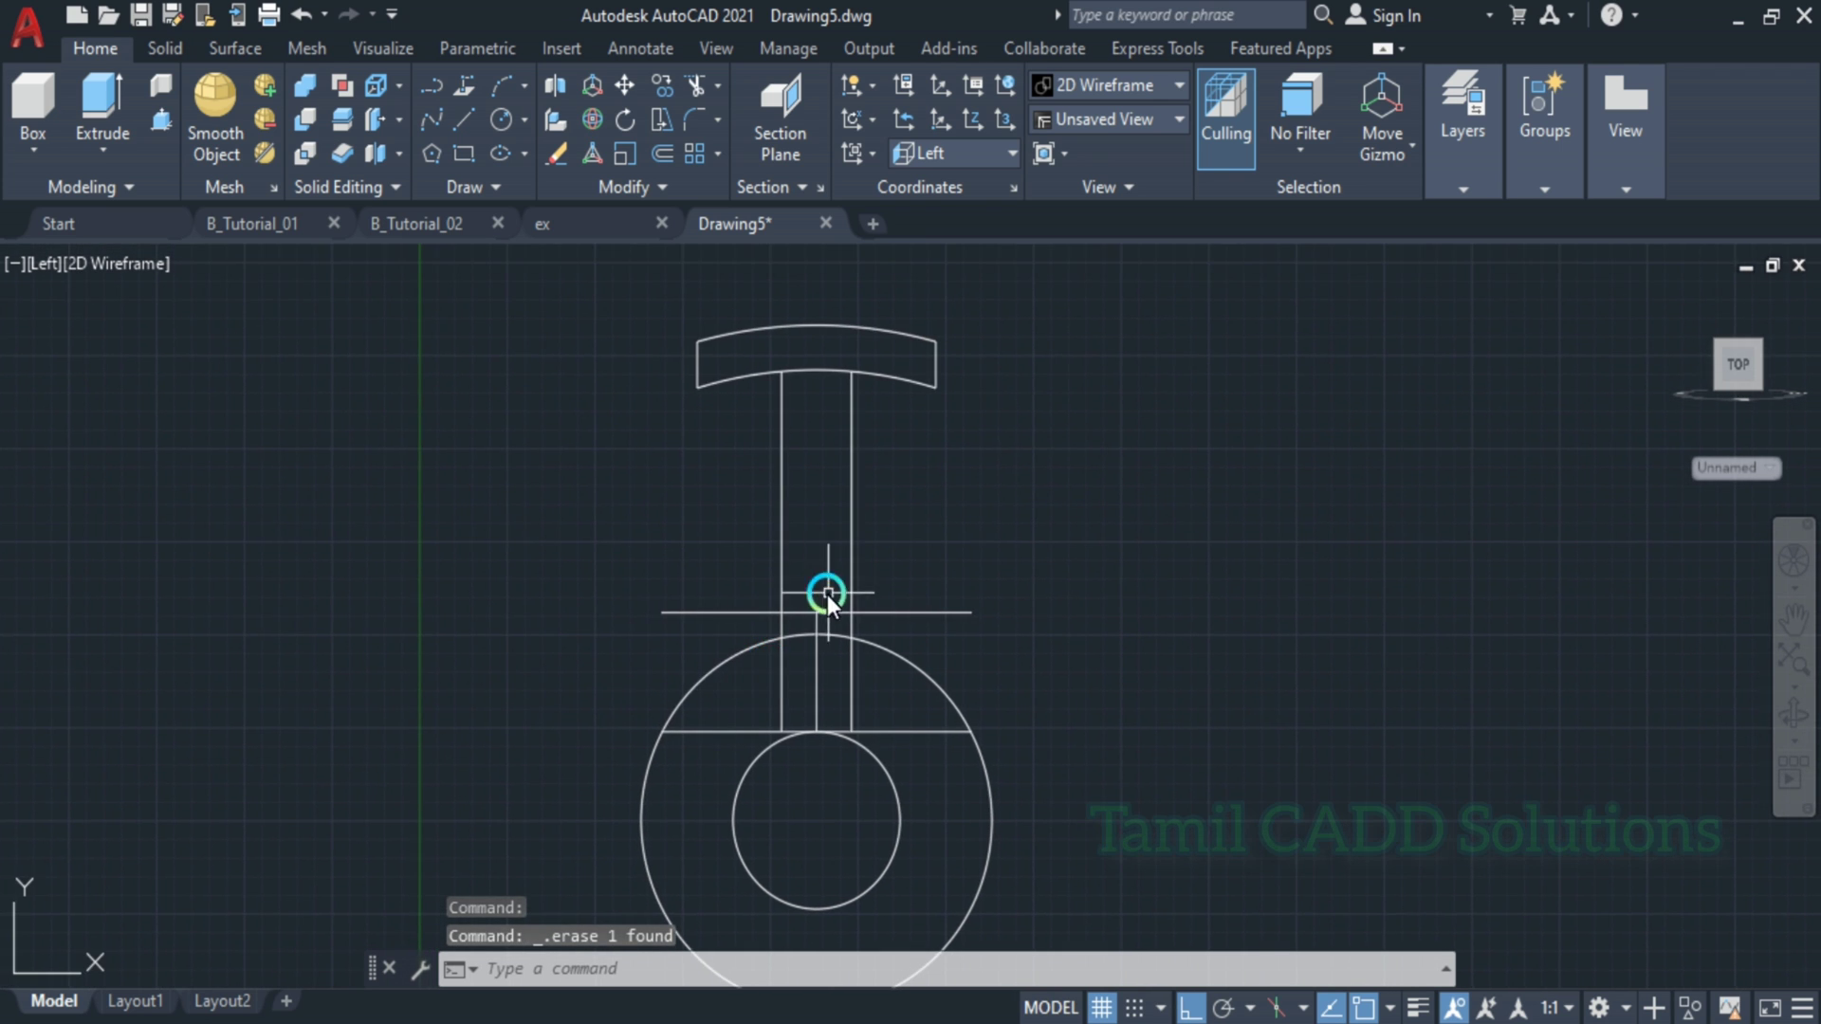
scroll(823, 645, "up", 2)
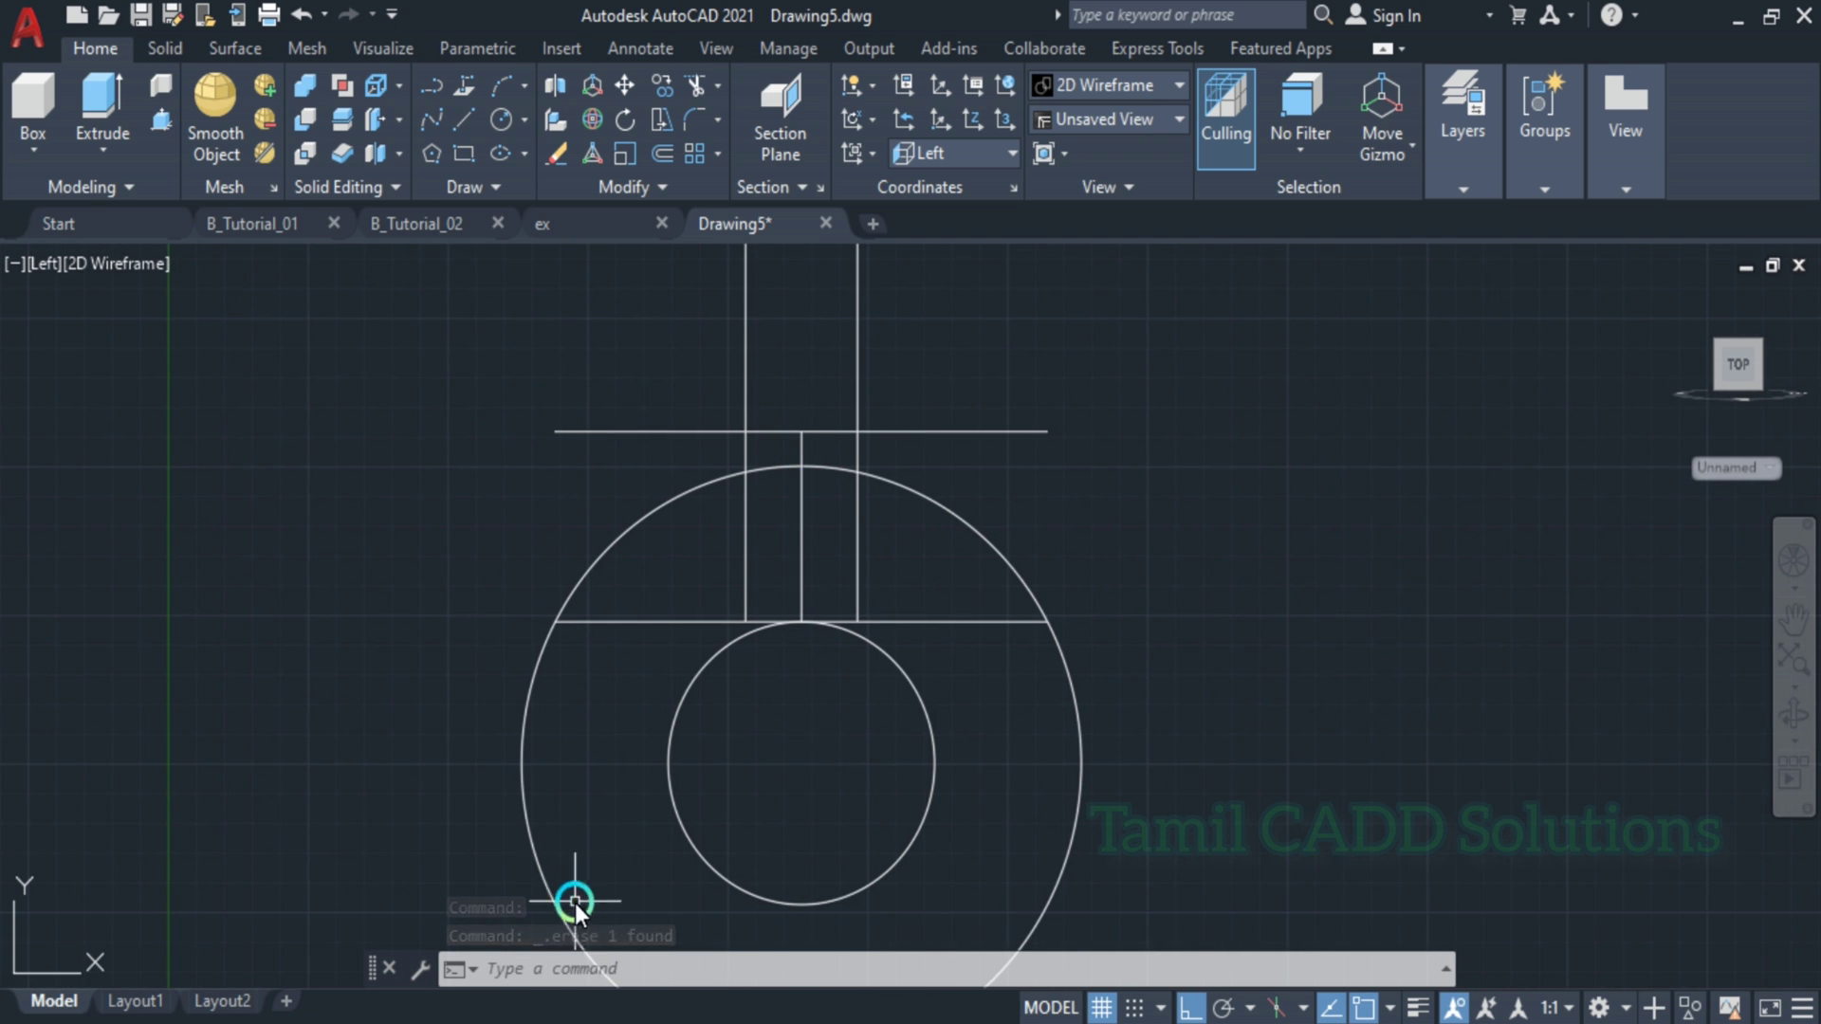
middle_click_drag(790, 512, 740, 605)
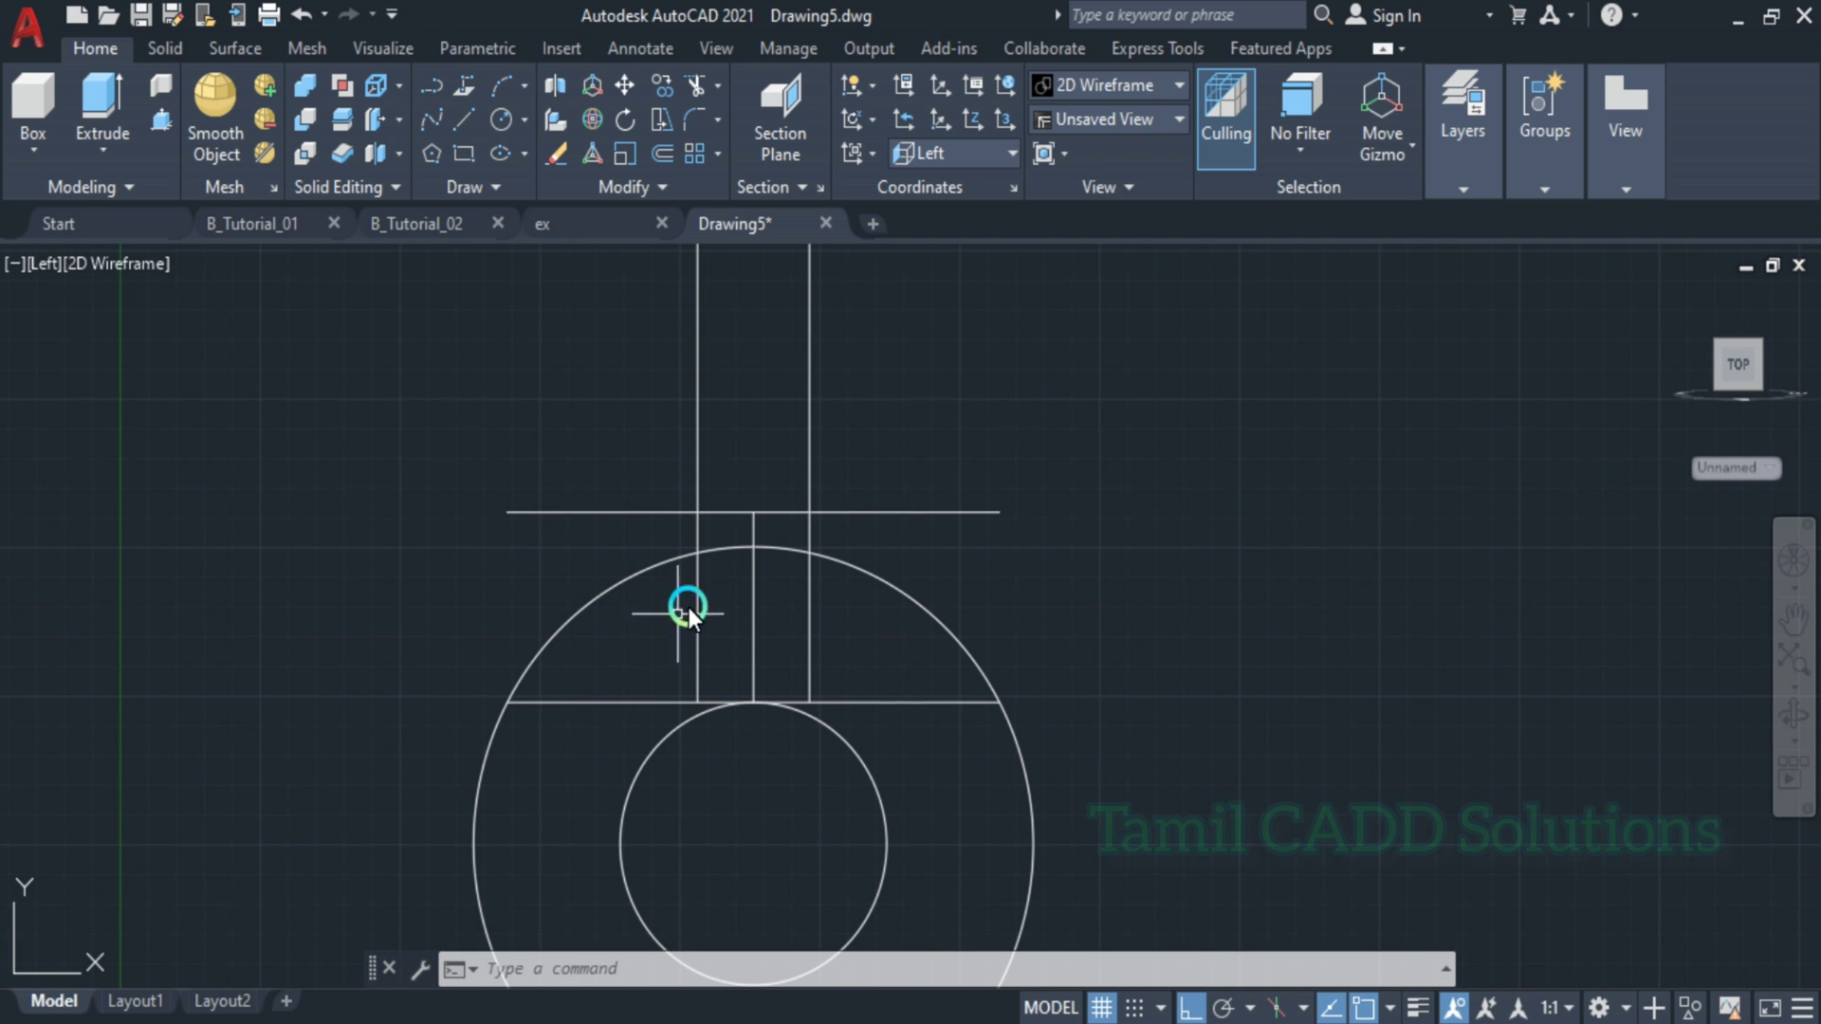
key("alt+Tab")
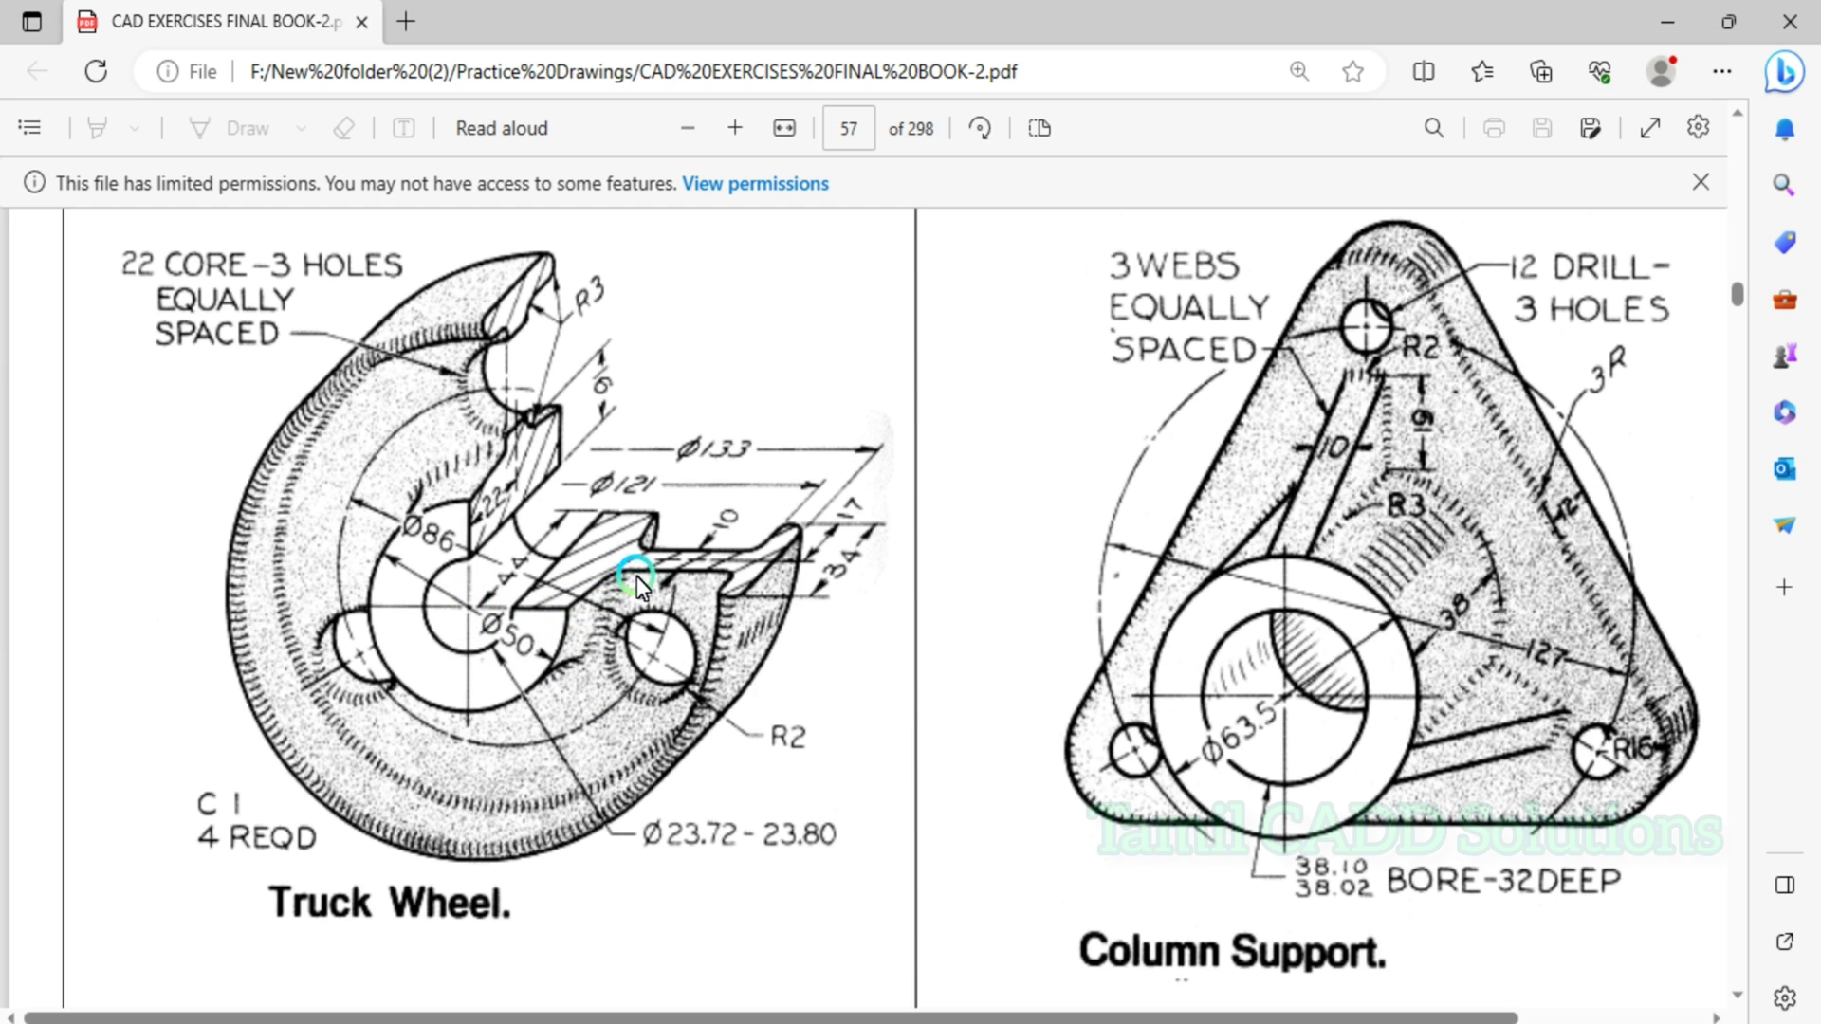
left_click(1668, 21)
left_click_drag(934, 484, 915, 512)
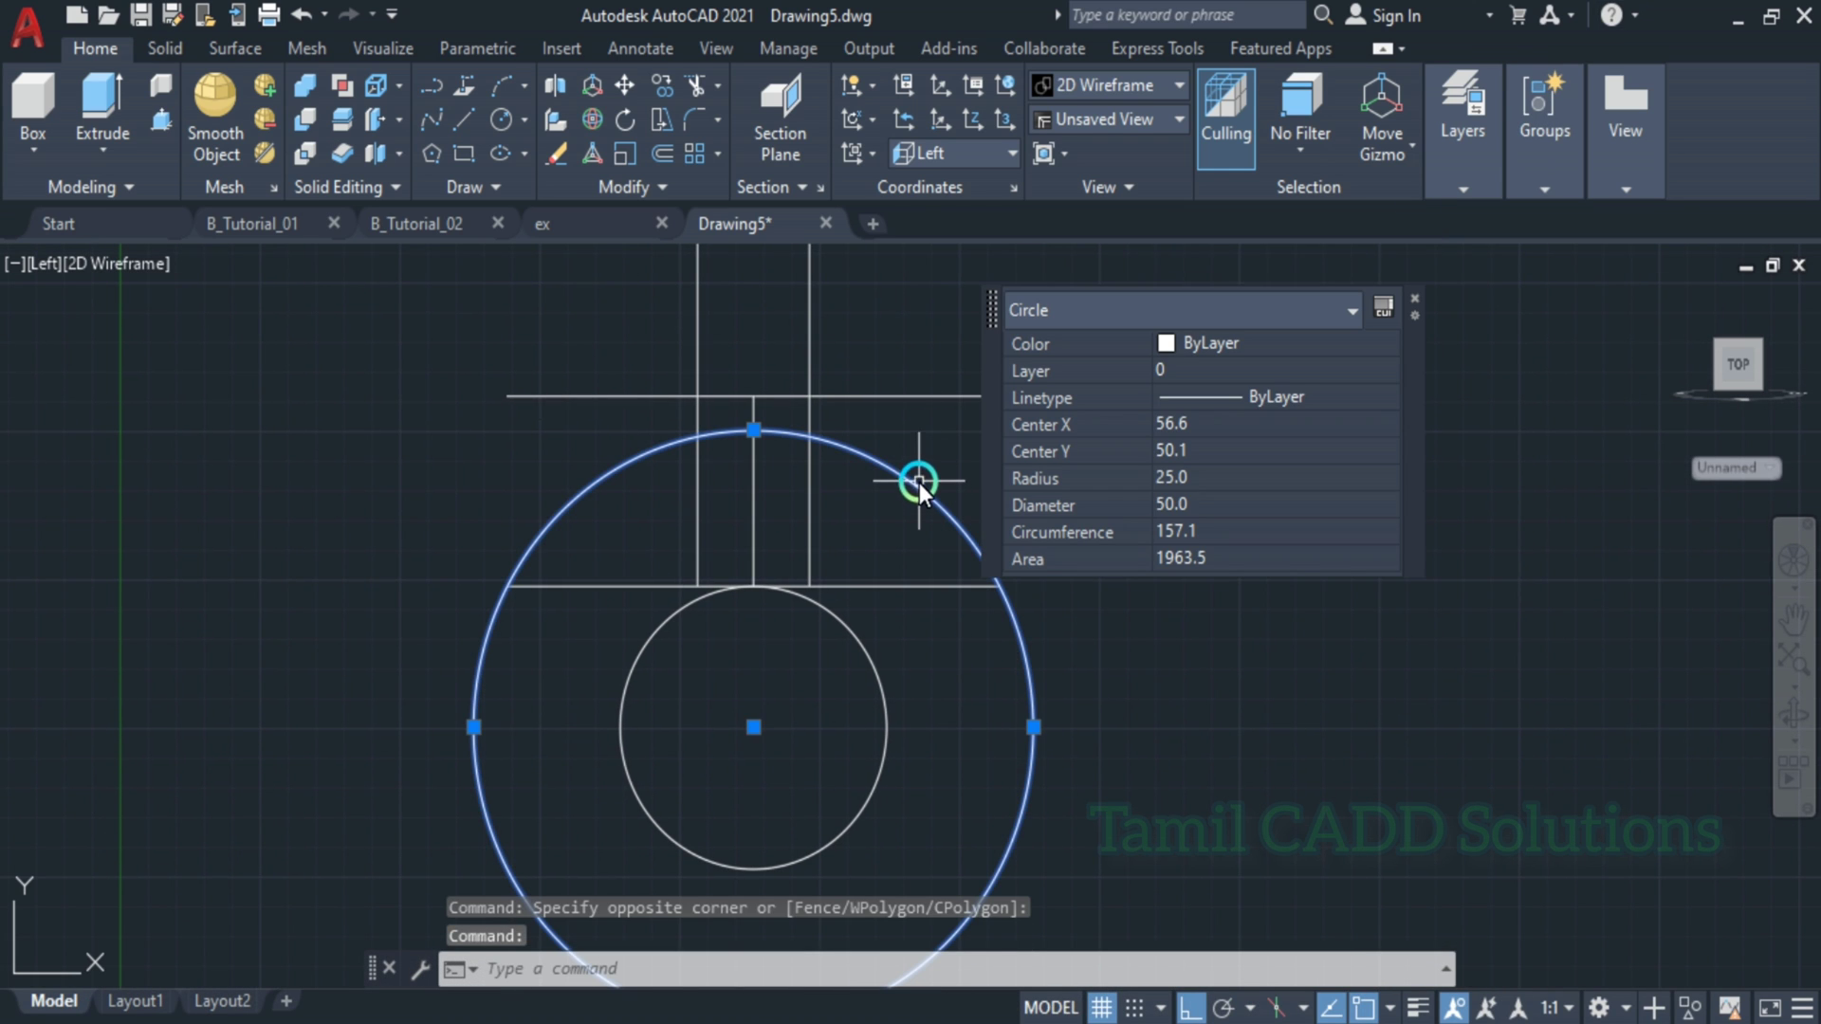
key("Escape")
key("Escape")
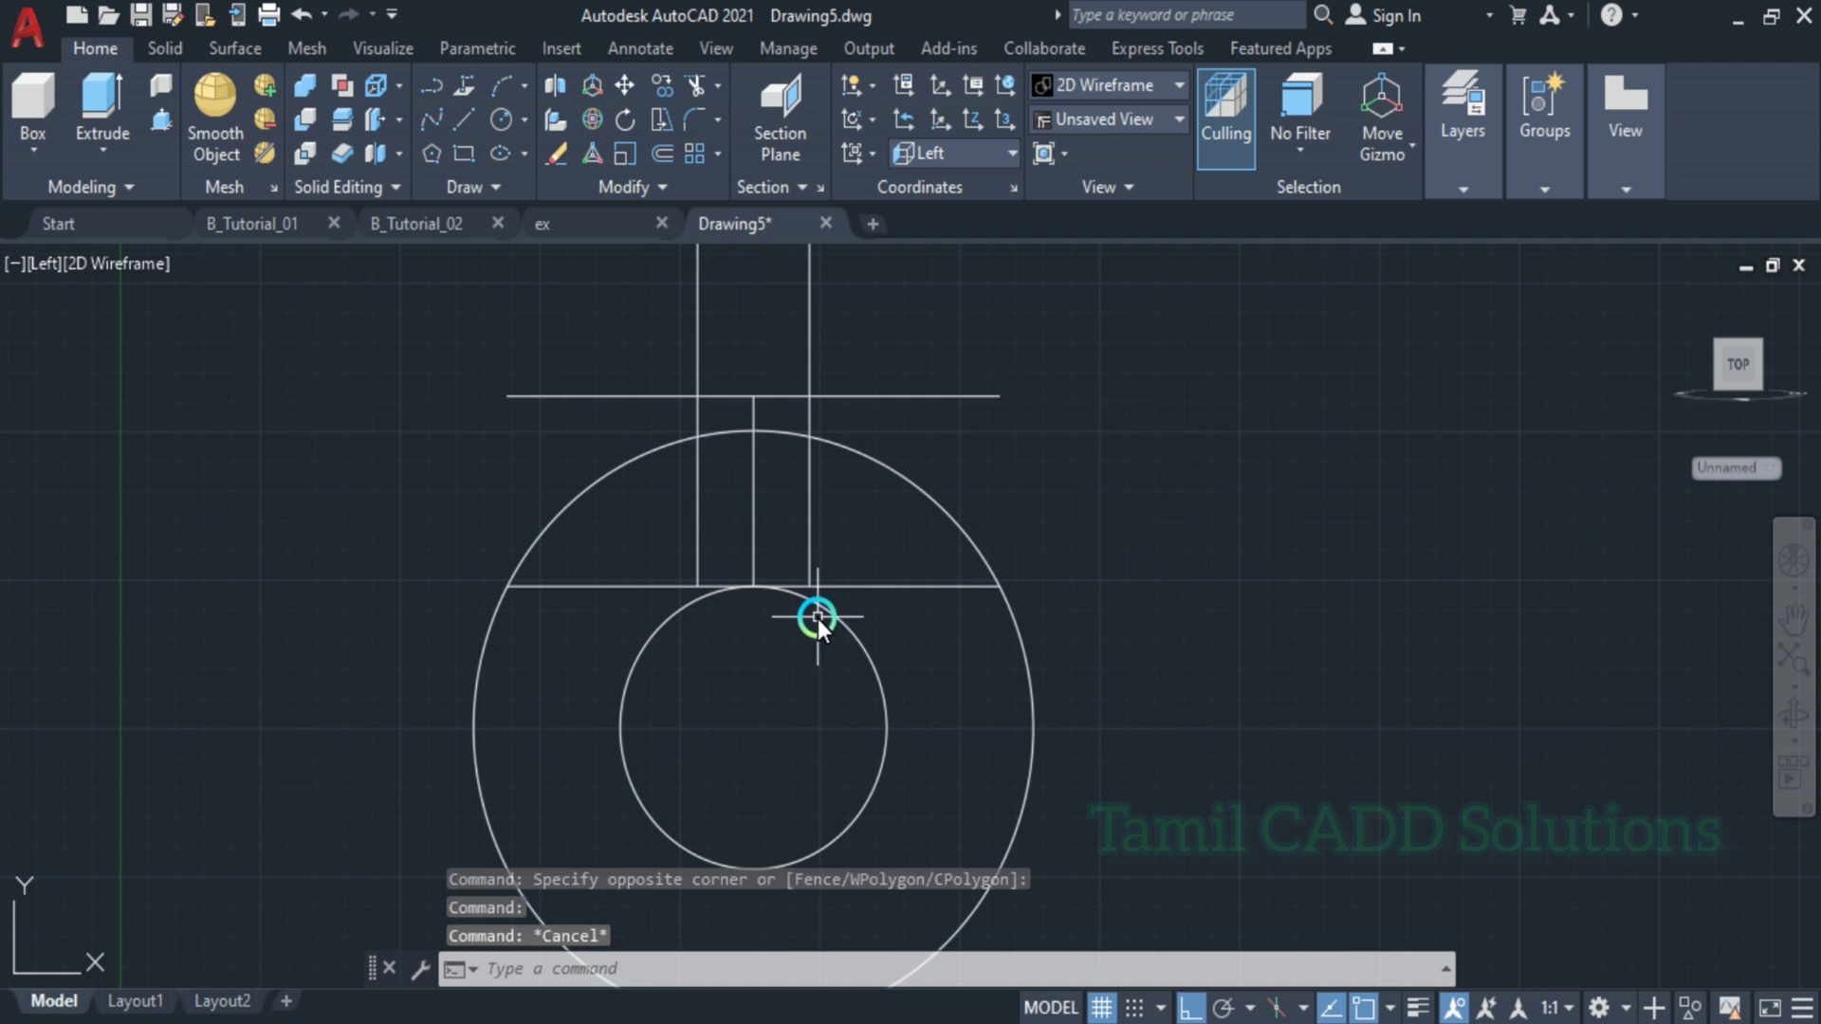
- Draw horizontal construction lines outward to both sides from the topmost point of the larger hub circle
type("l")
key("Return")
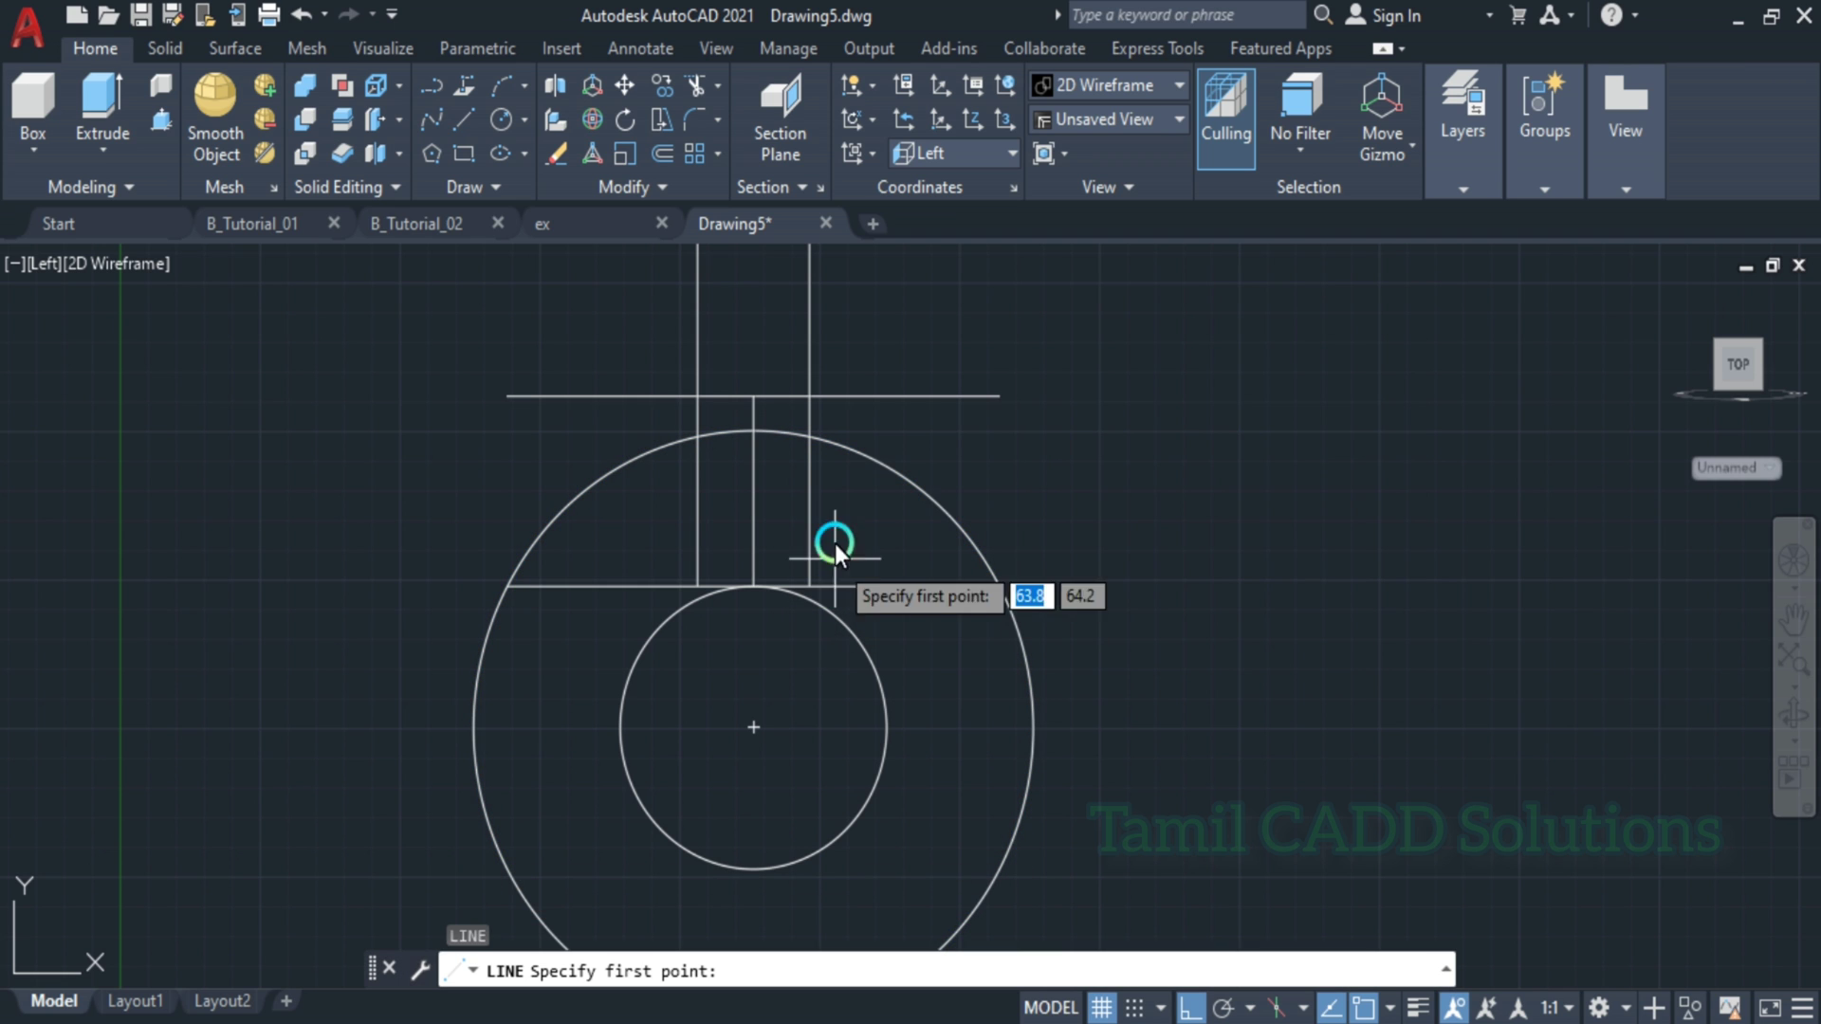
left_click(753, 428)
left_click(387, 476)
key("Escape")
key("Return")
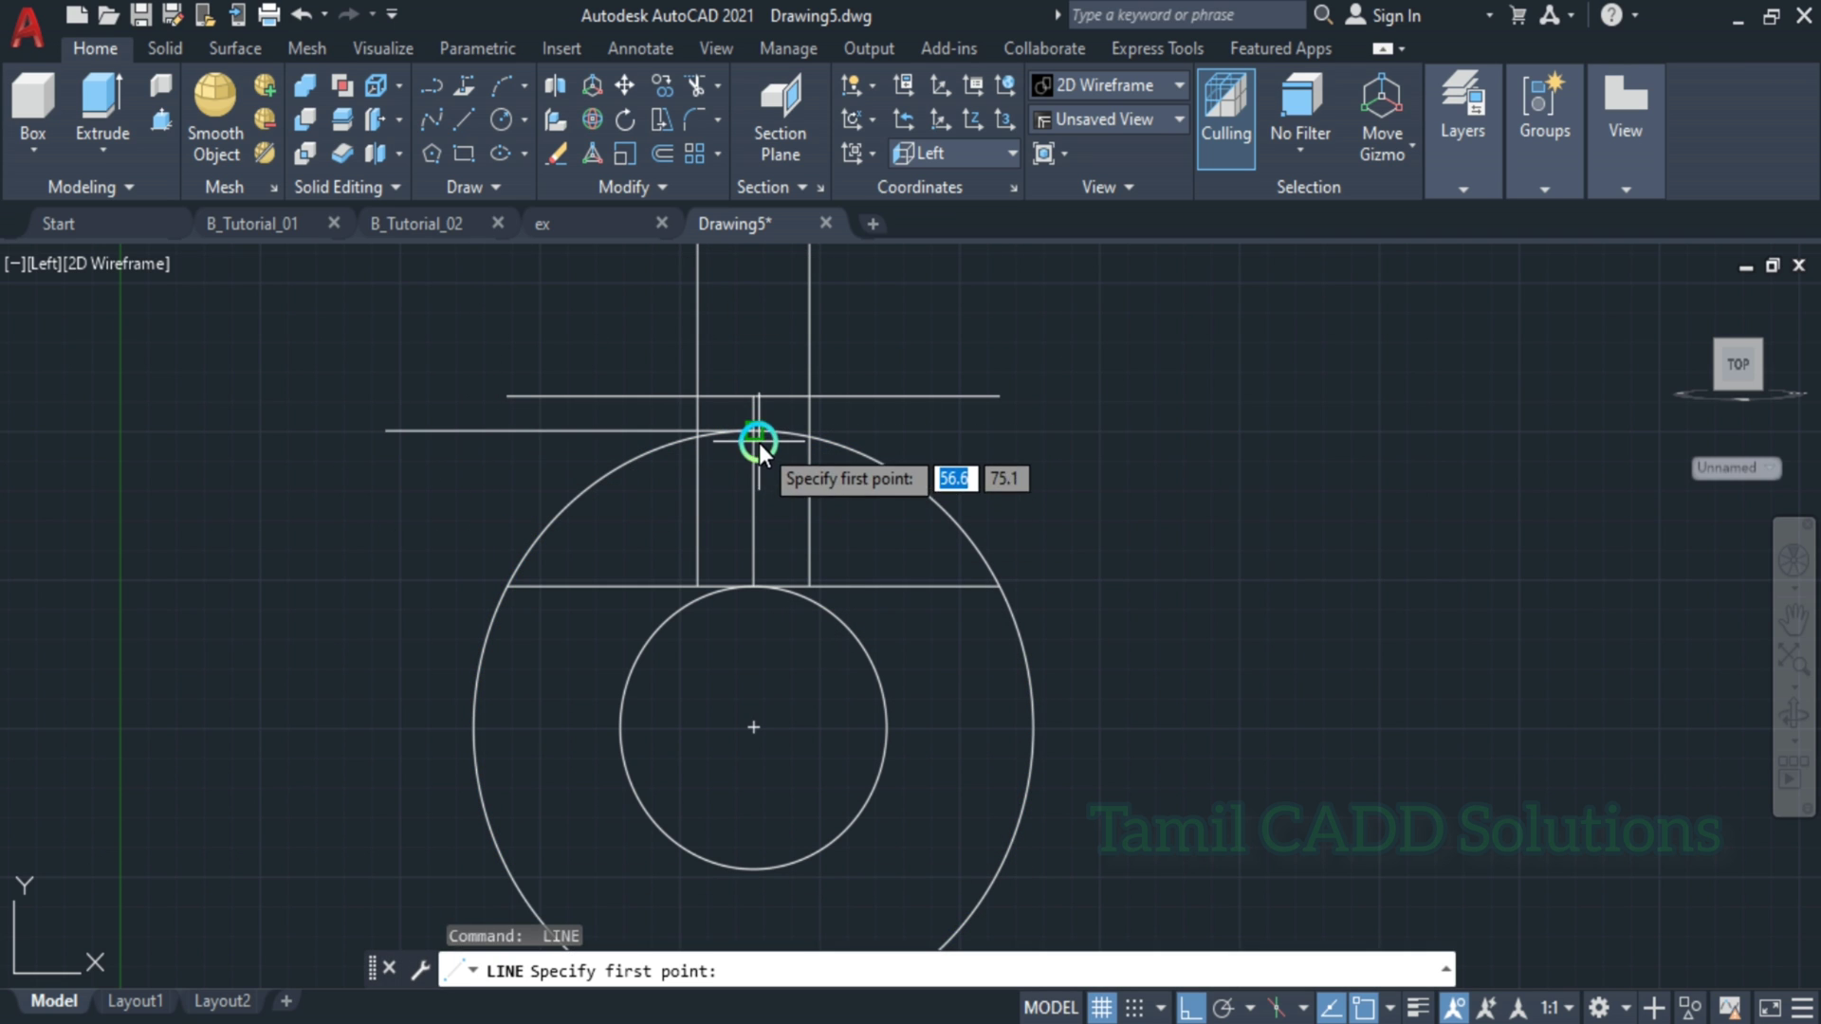
left_click(755, 432)
left_click(1185, 431)
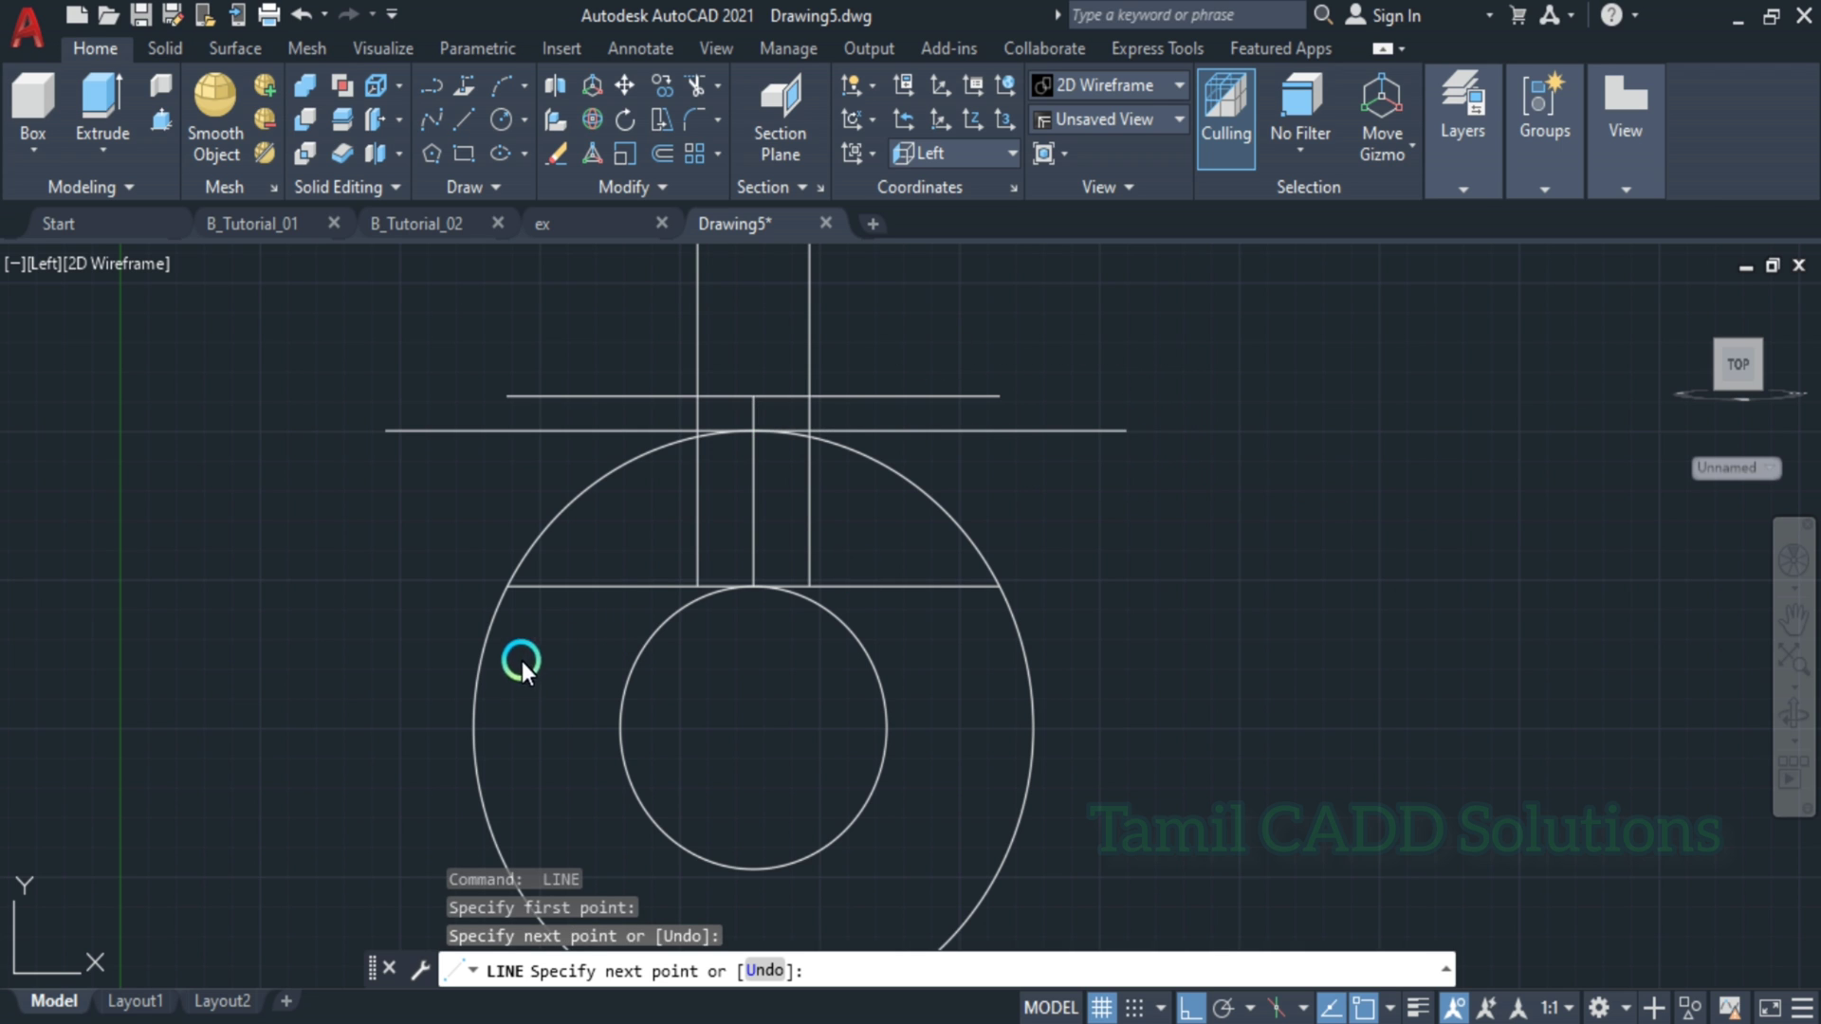
key("Escape")
- Draw a vertical line upward from each end of the hub's bottom edge, past the upper horizontal line
key("Return")
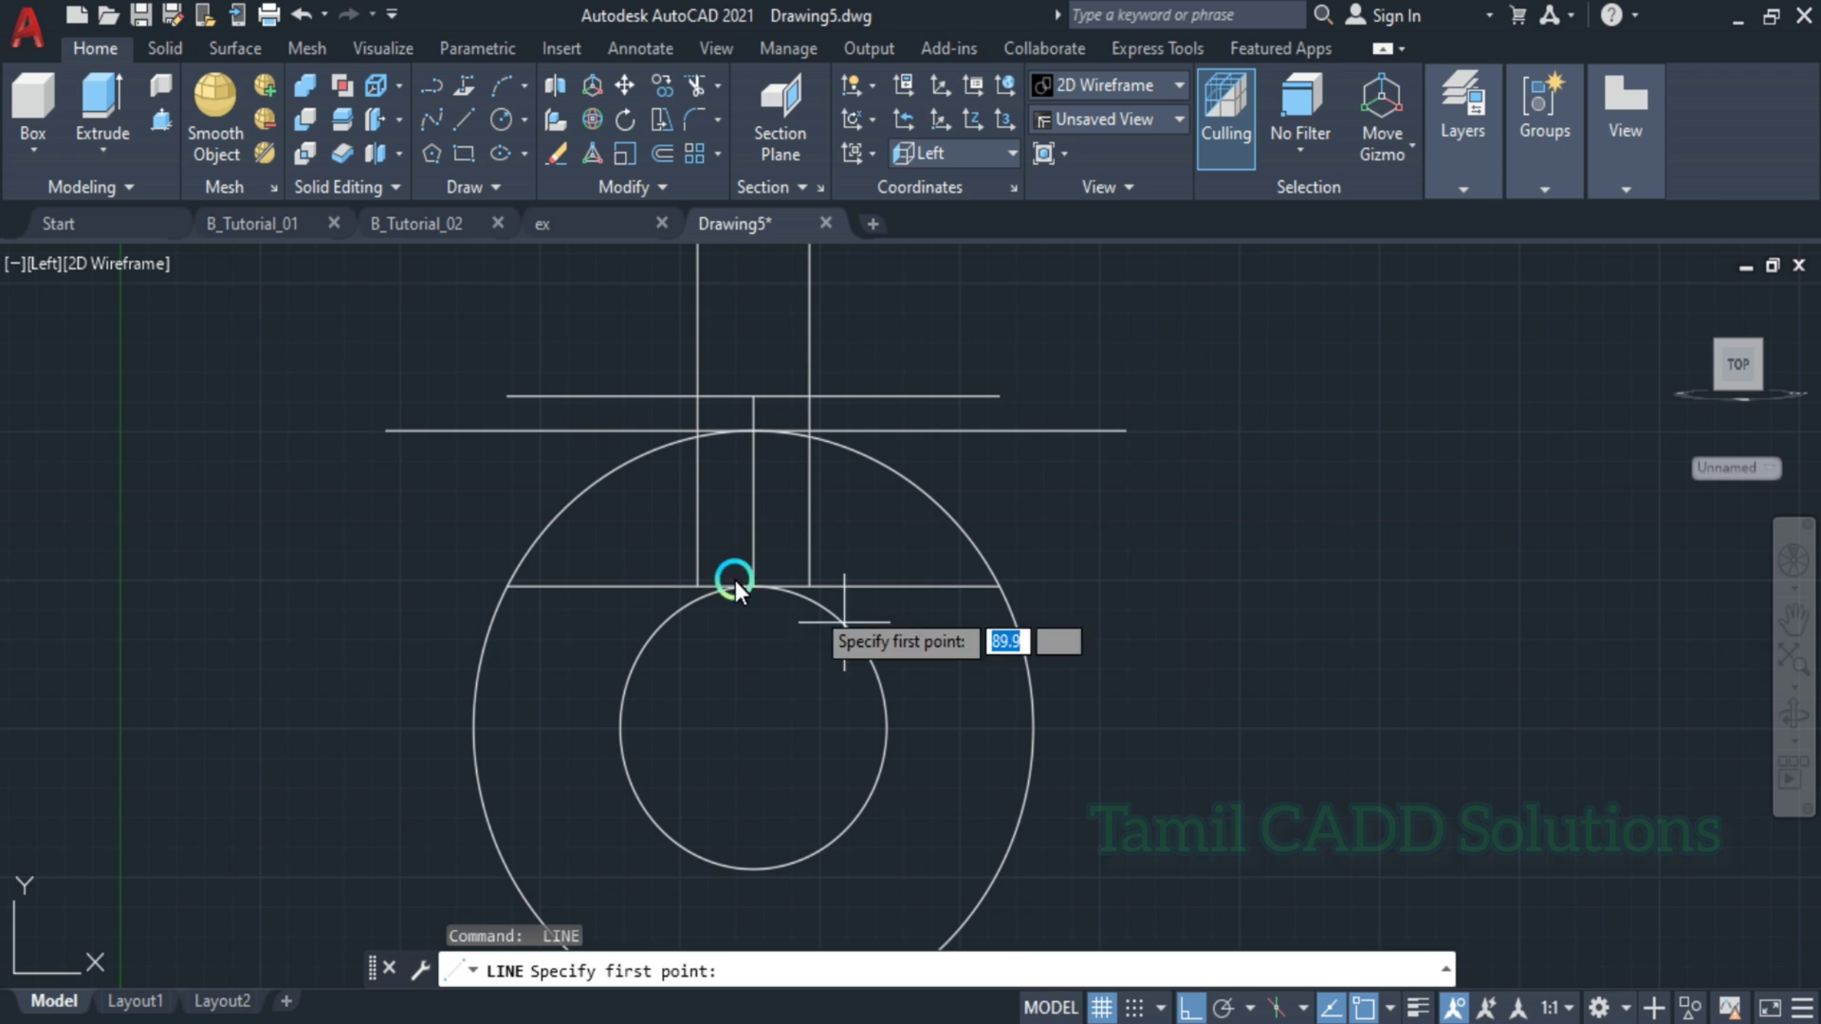
left_click(504, 582)
left_click(517, 346)
key("Escape")
key("Return")
left_click(995, 583)
left_click(1009, 305)
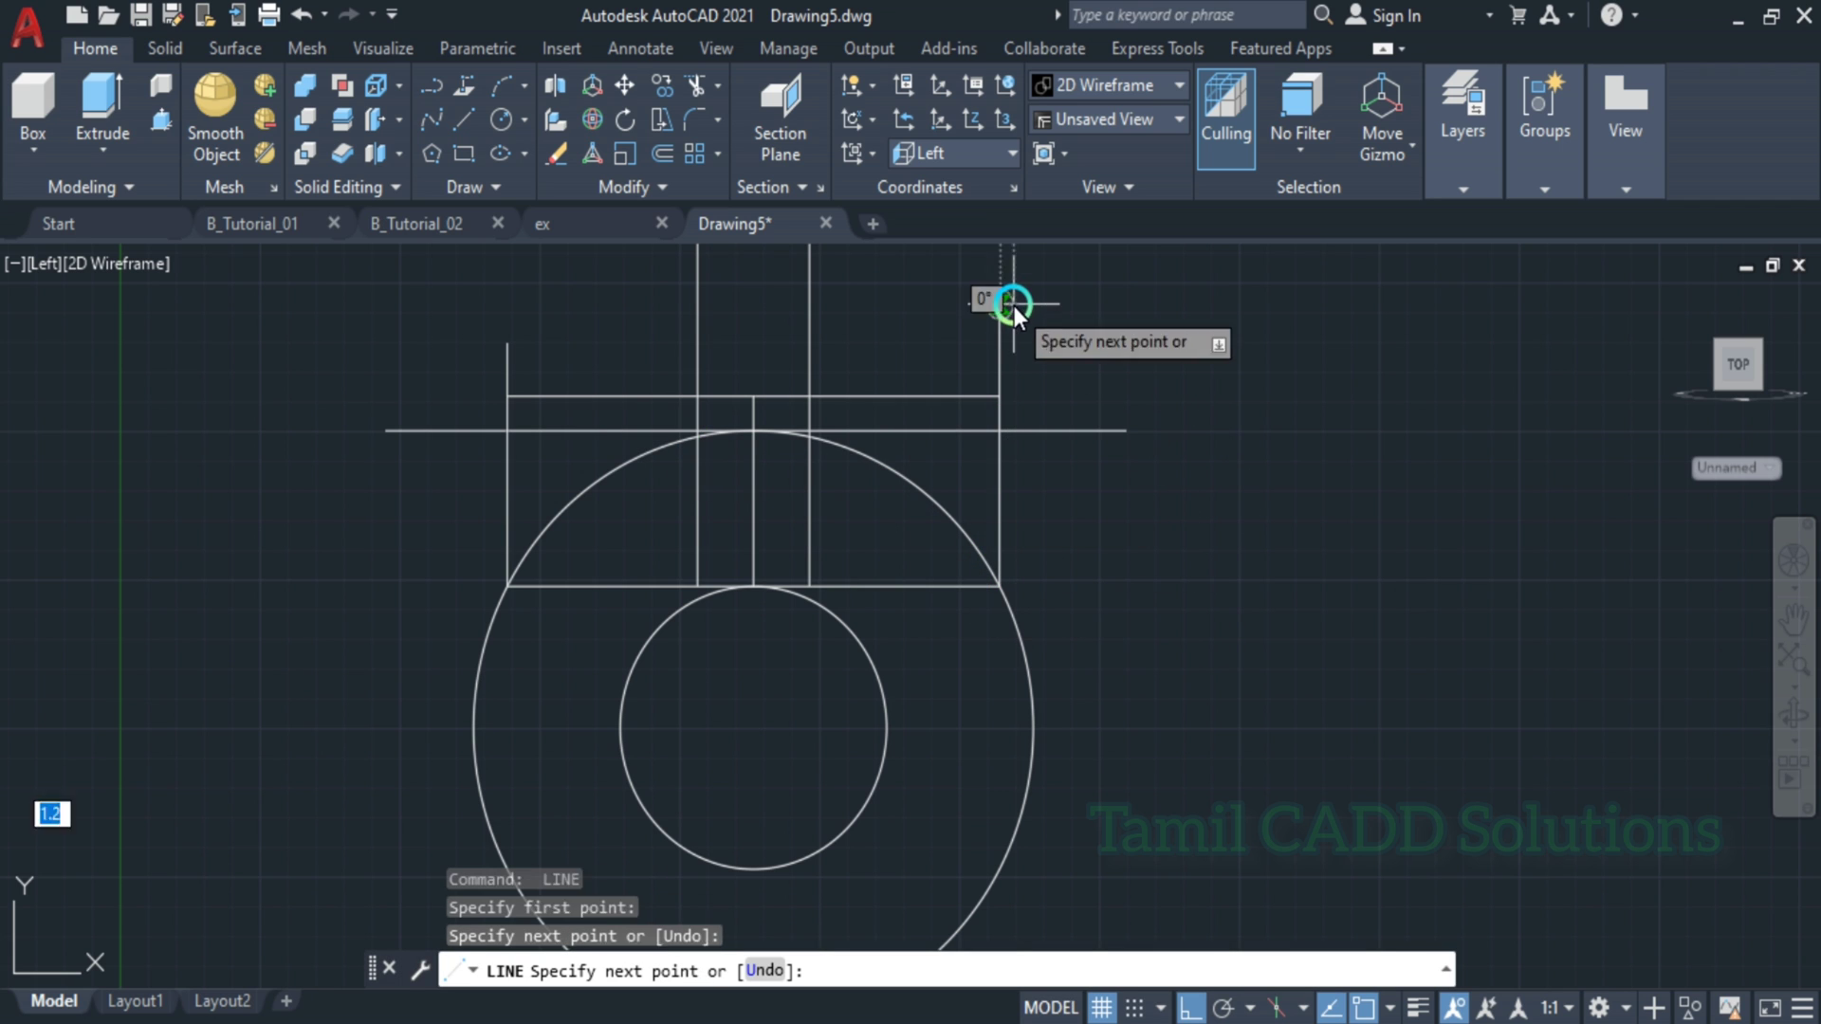
key("Escape")
- Draw sloped lines joining the hub's outer verticals at the construction-line level to the web lines at the upper horizontal line, on both sides
key("Return")
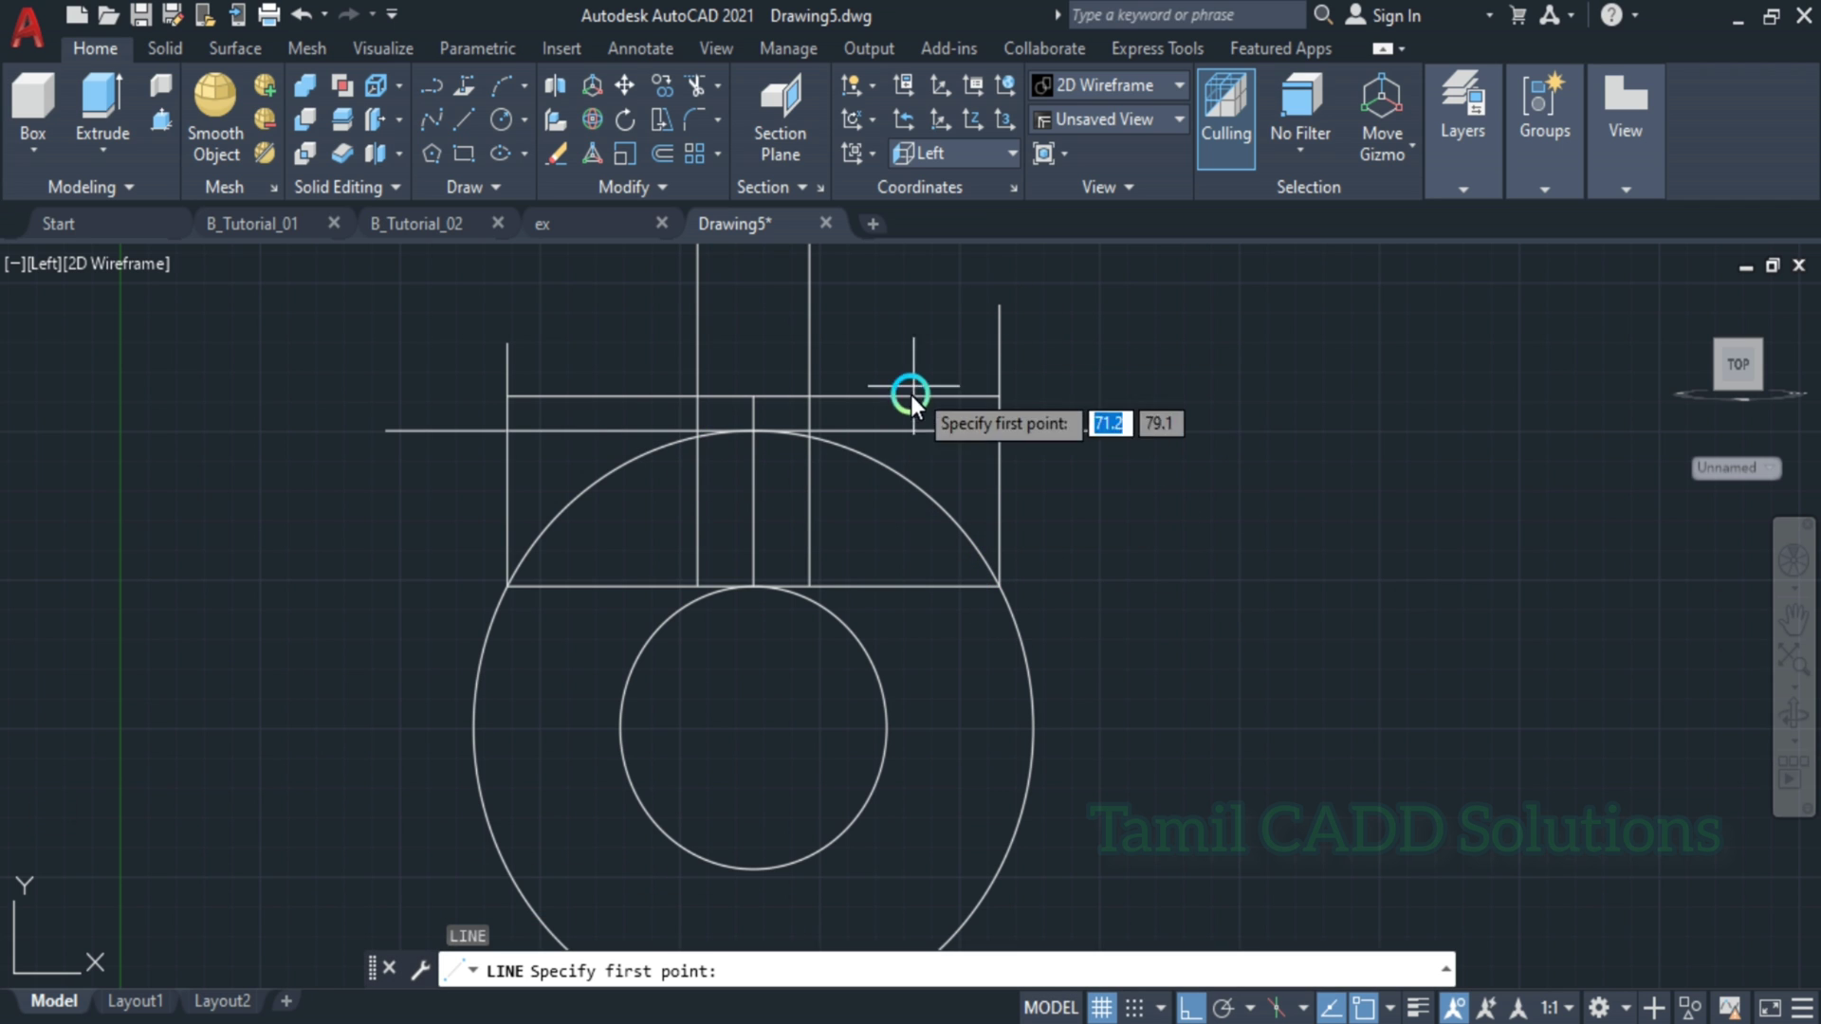
left_click(508, 432)
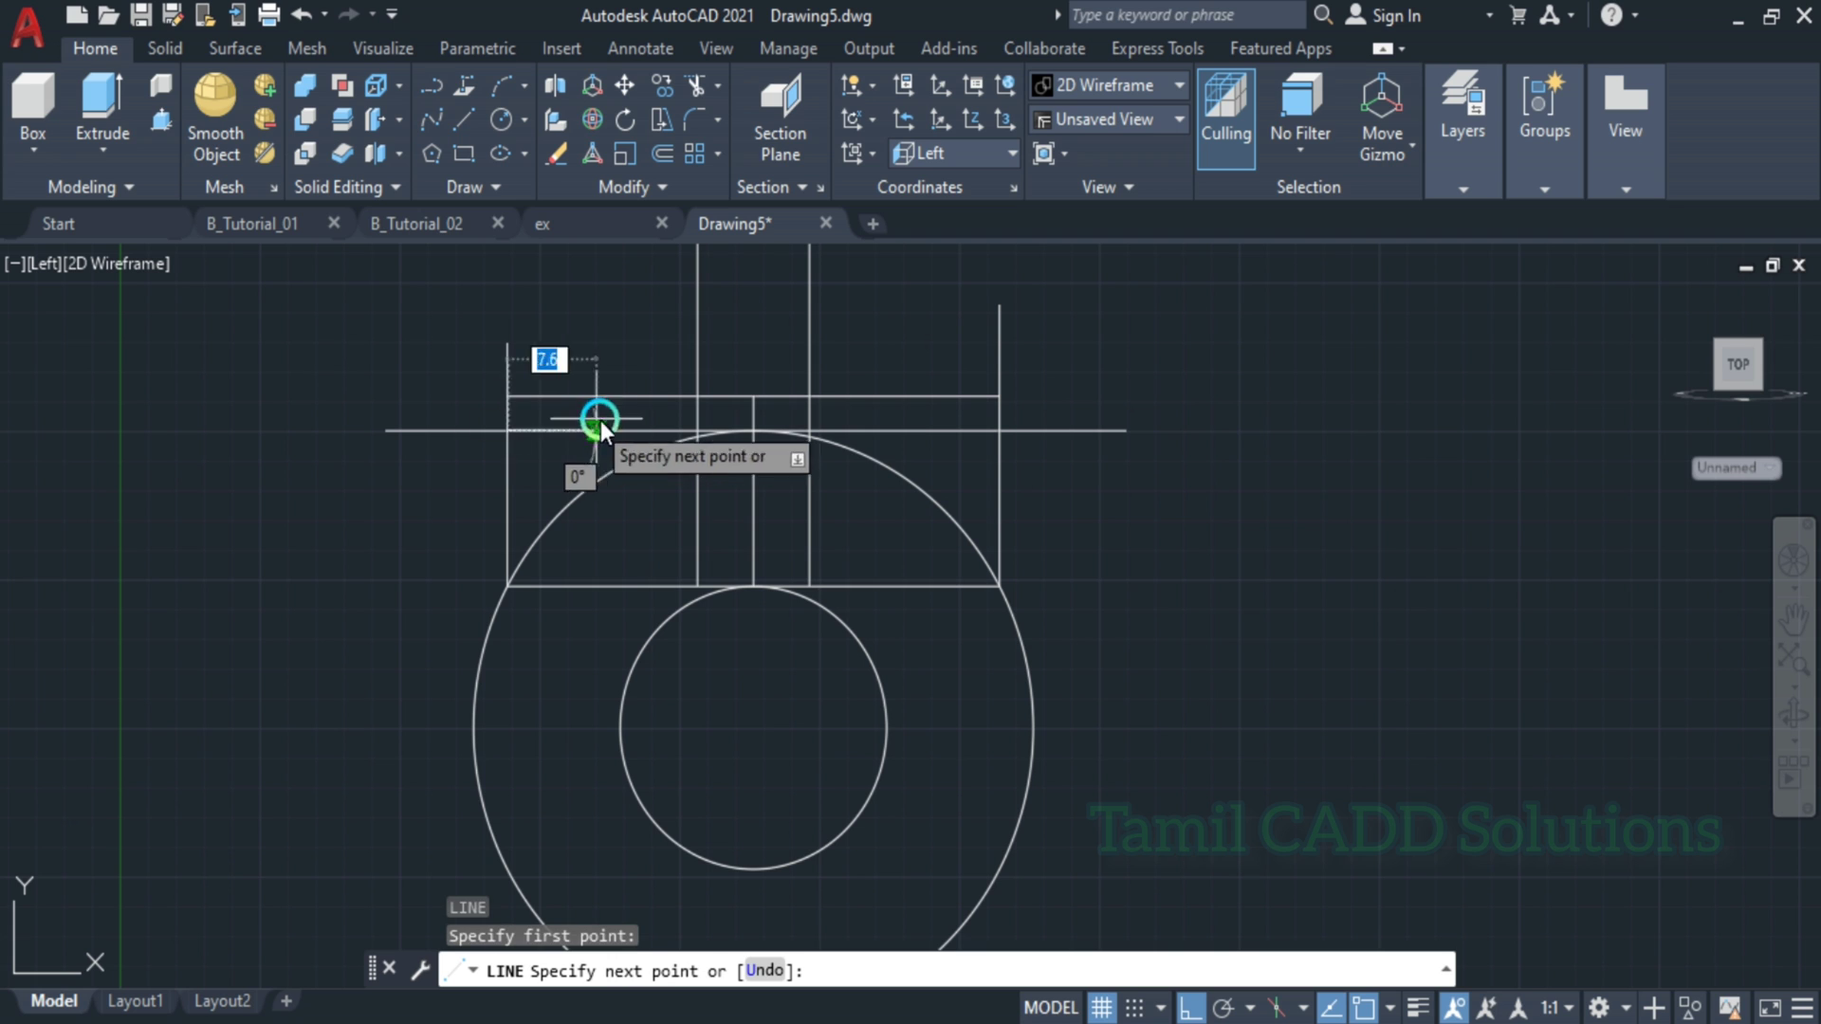
left_click(697, 388)
key("Escape")
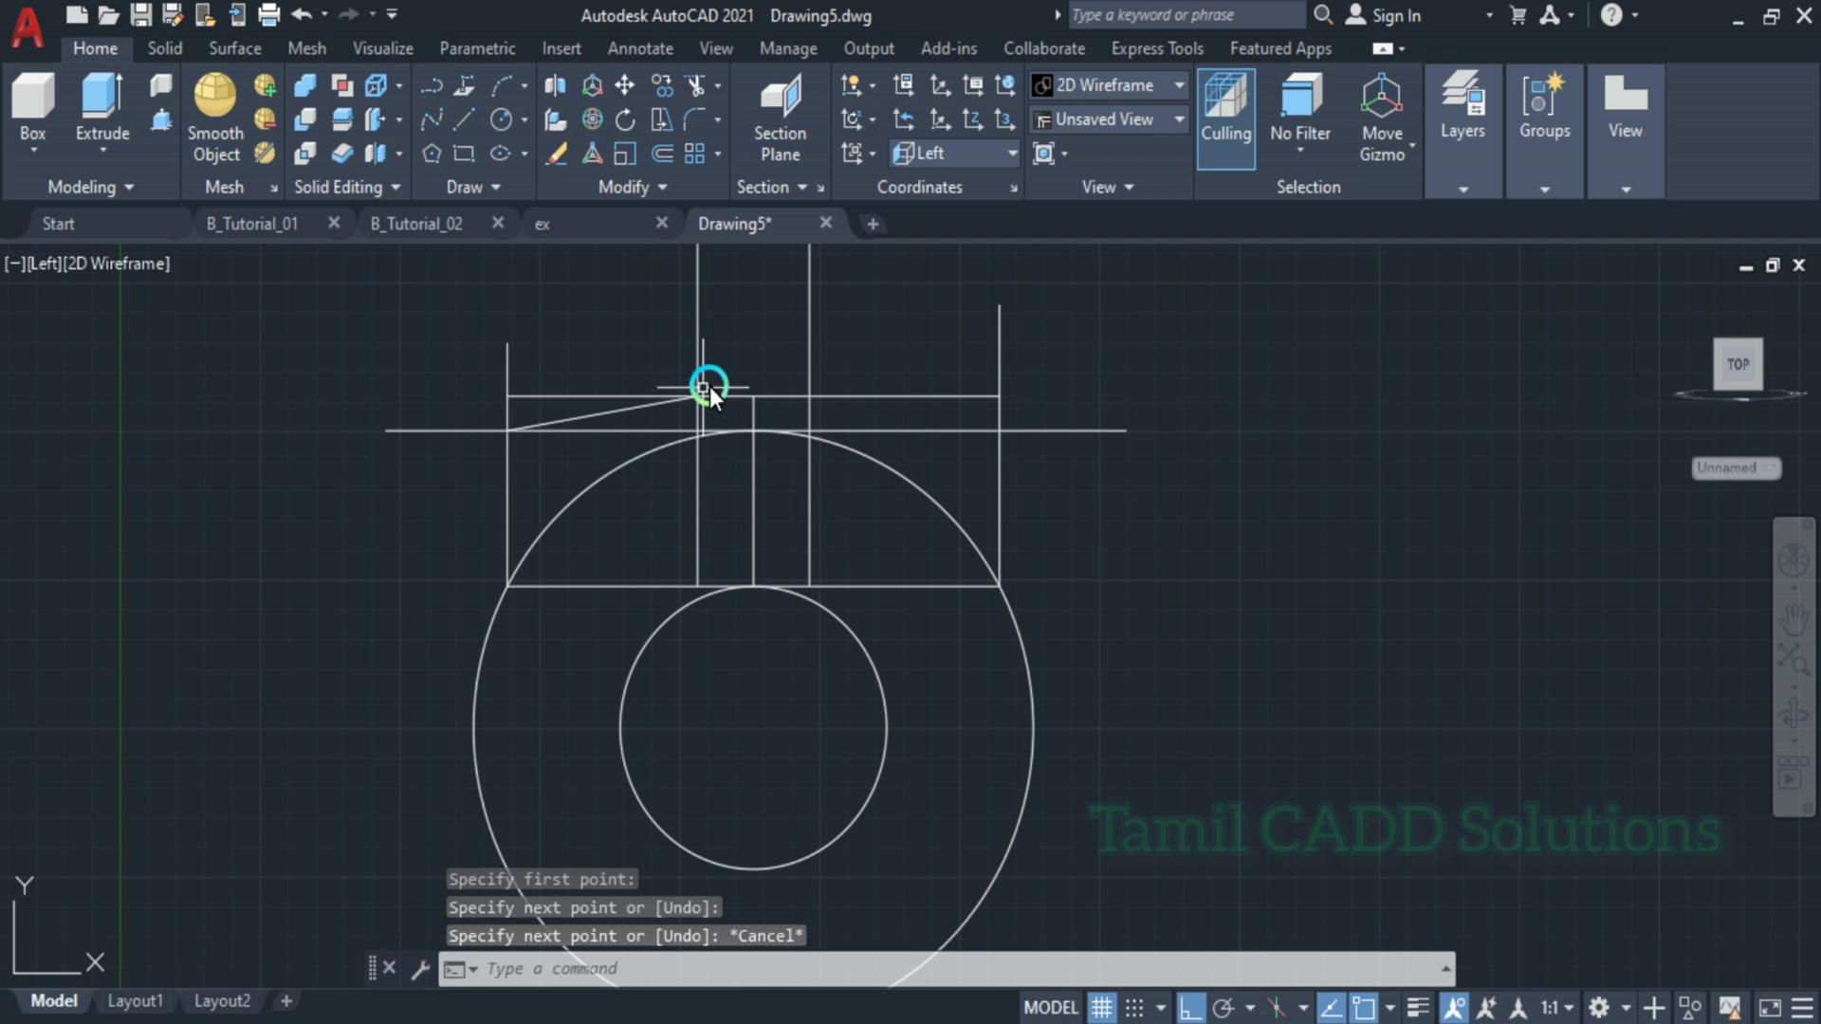
left_click(914, 403)
left_click(901, 397)
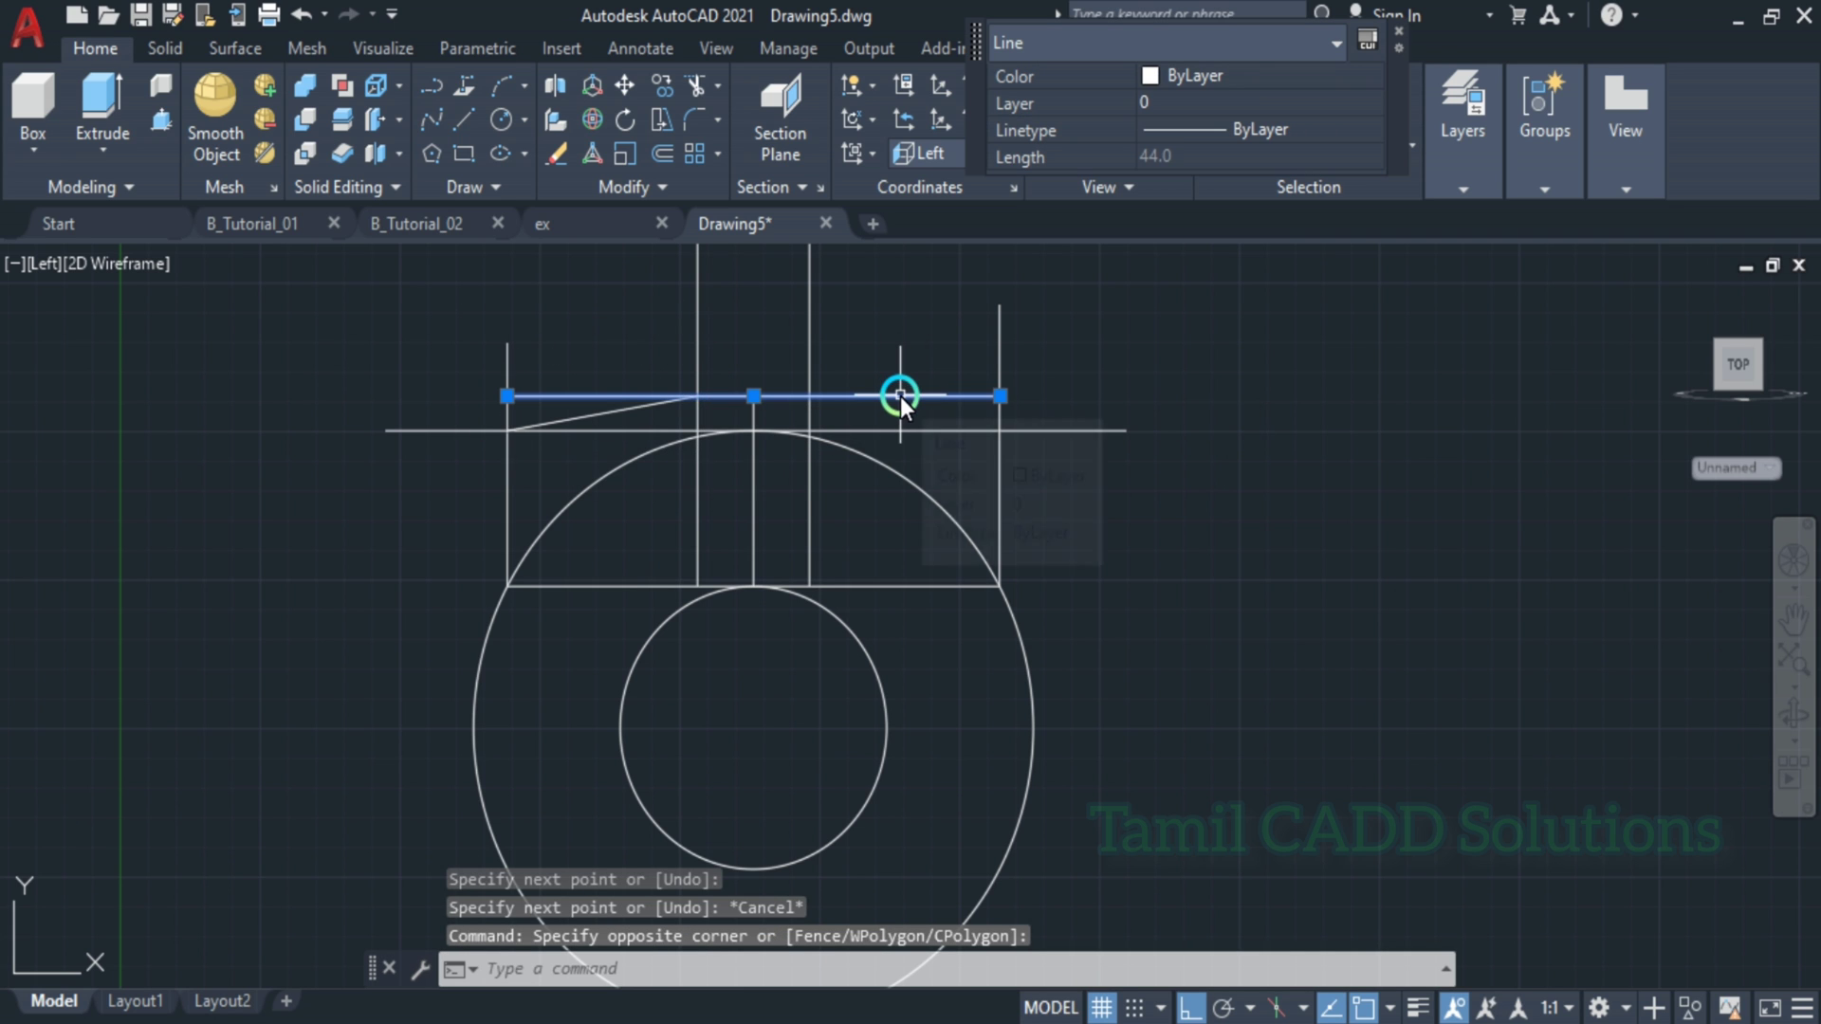
key("Escape")
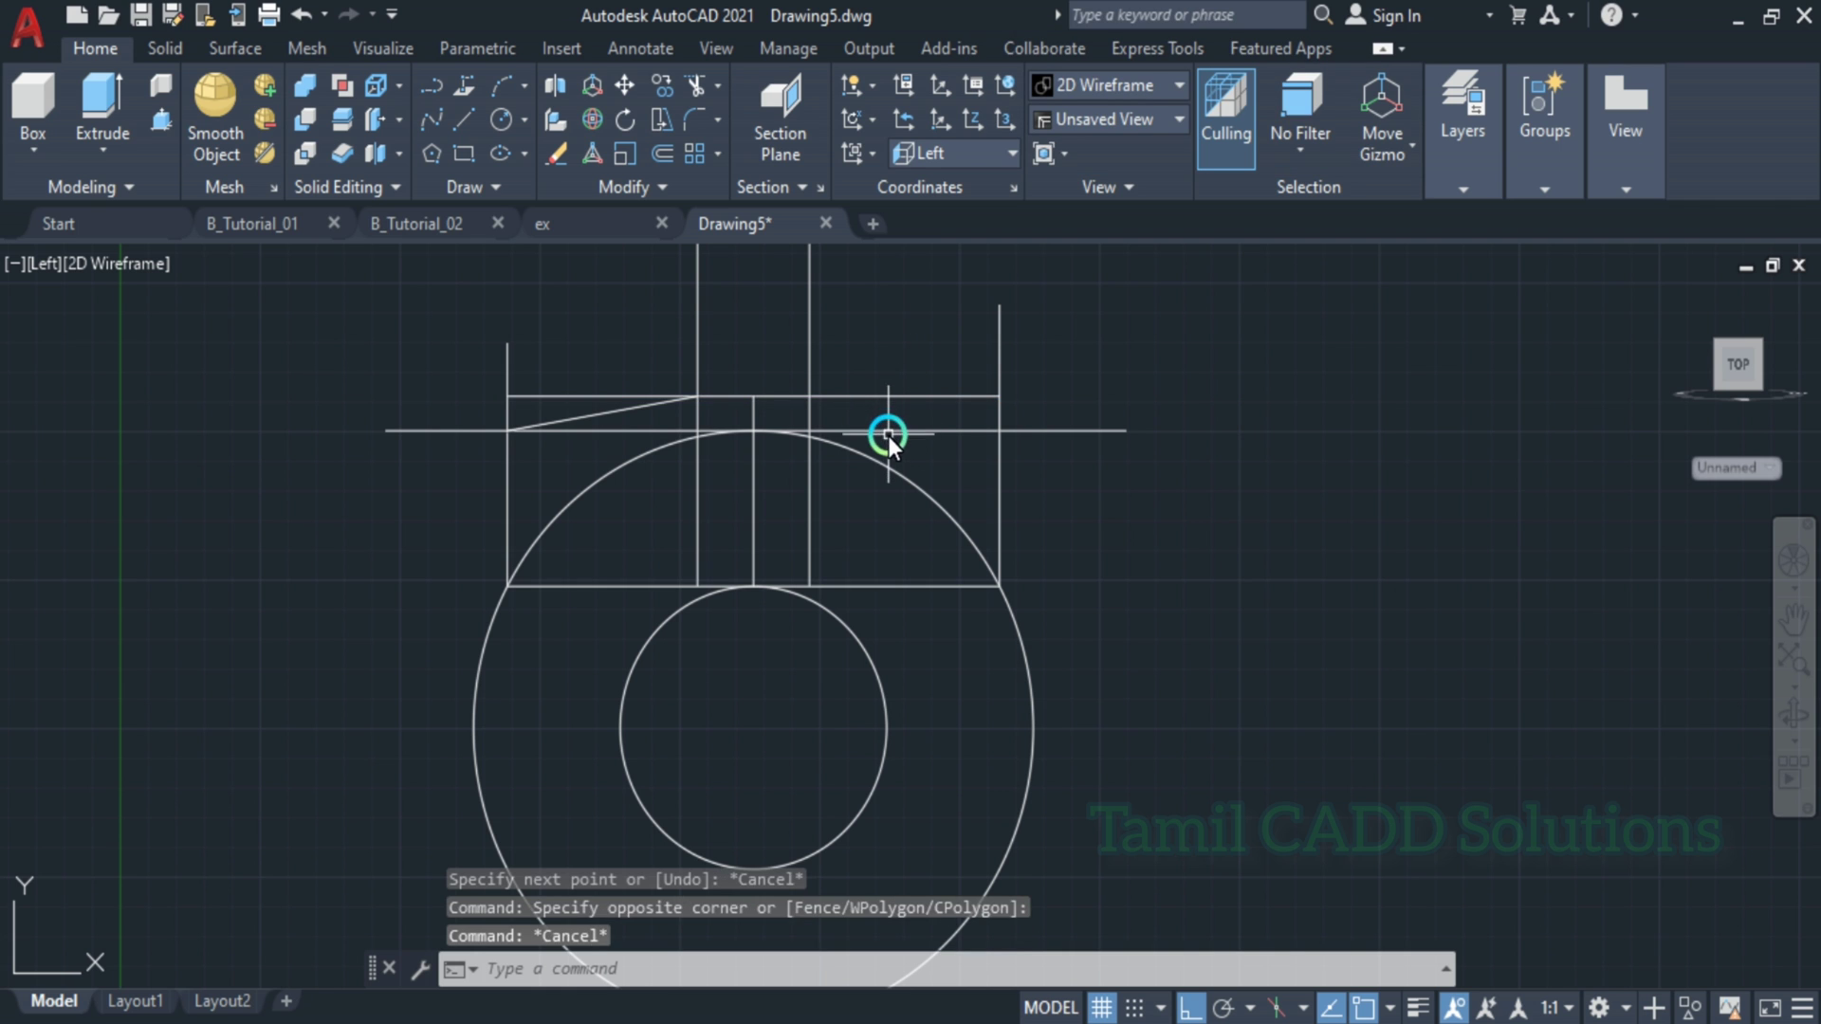
type("l")
key("Return")
left_click(813, 399)
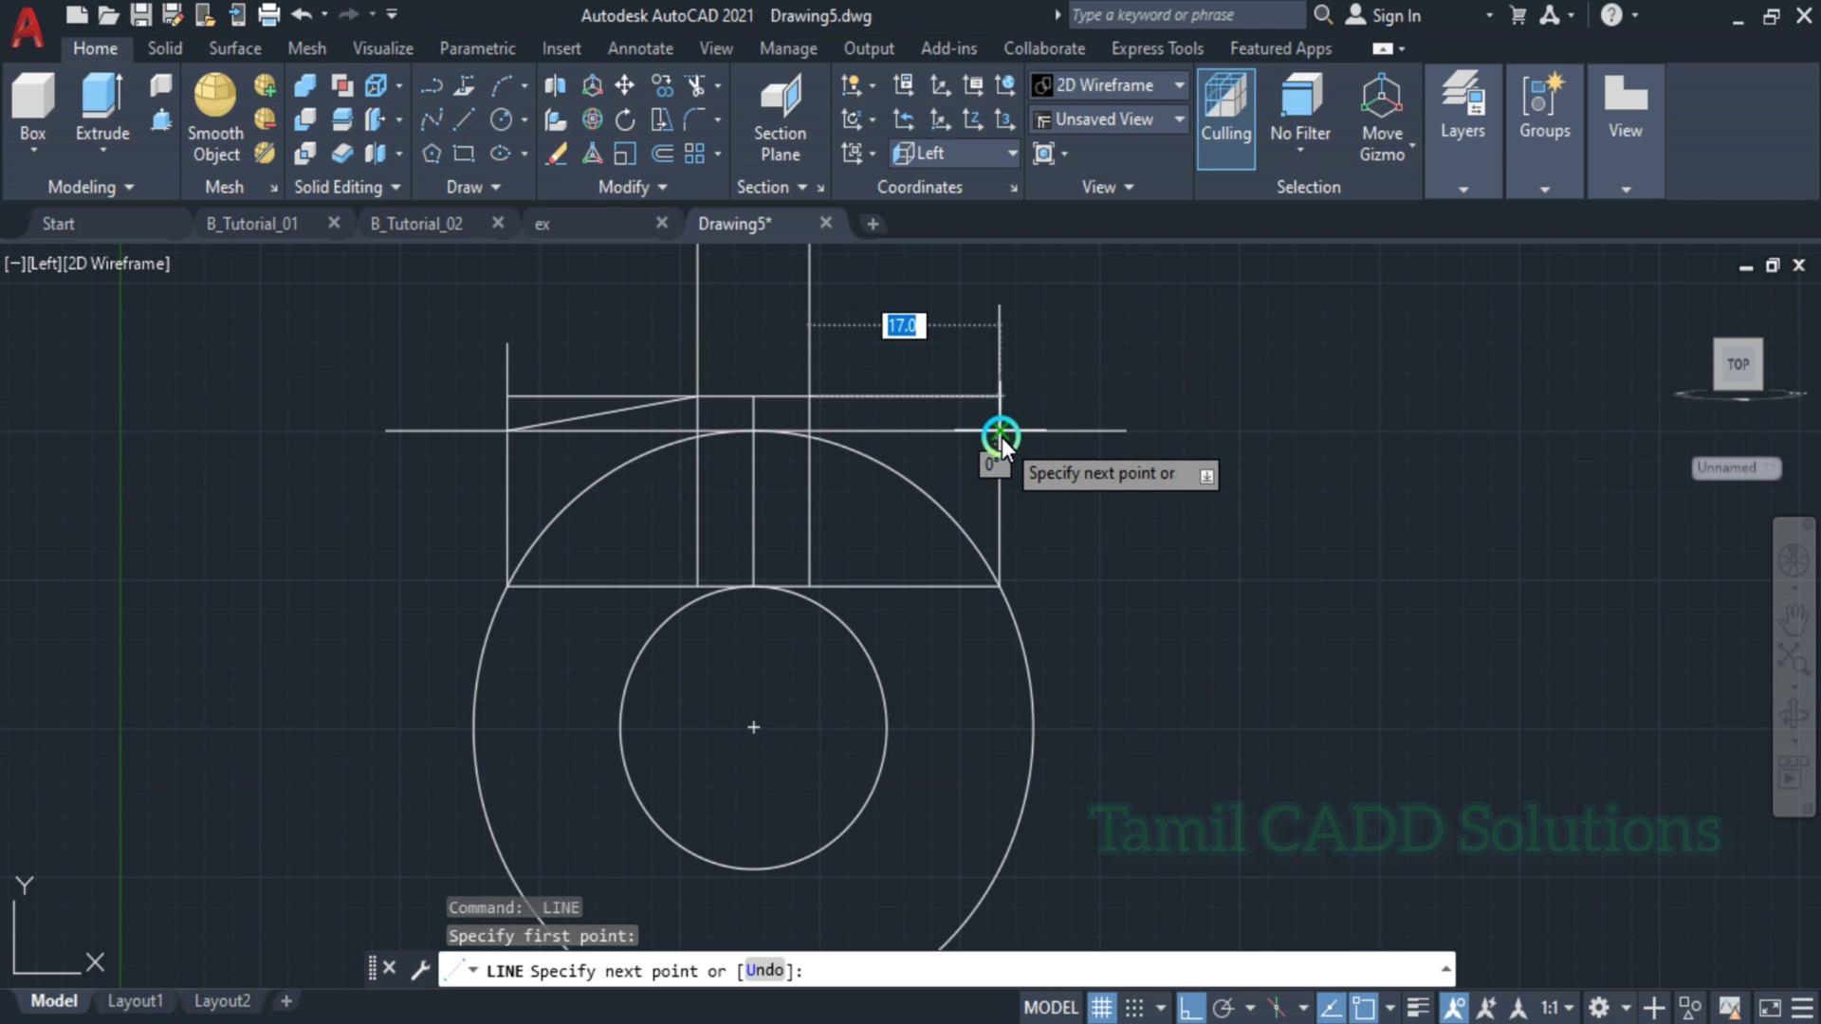
left_click(1001, 433)
key("Escape")
- Trim the horizontal and vertical line ends that extend beyond the hub's outer corners and sloped edges
middle_click_drag(616, 438, 689, 499)
type("tr")
key("Return")
mouse_move(584, 446)
left_mouse_down()
mouse_move(511, 484)
mouse_move(558, 482)
left_mouse_up()
left_click(507, 491)
left_click(1064, 417)
left_click(1054, 456)
left_click_drag(1066, 468, 1109, 505)
scroll(1070, 467, "up", 4)
scroll(867, 544, "down", 2)
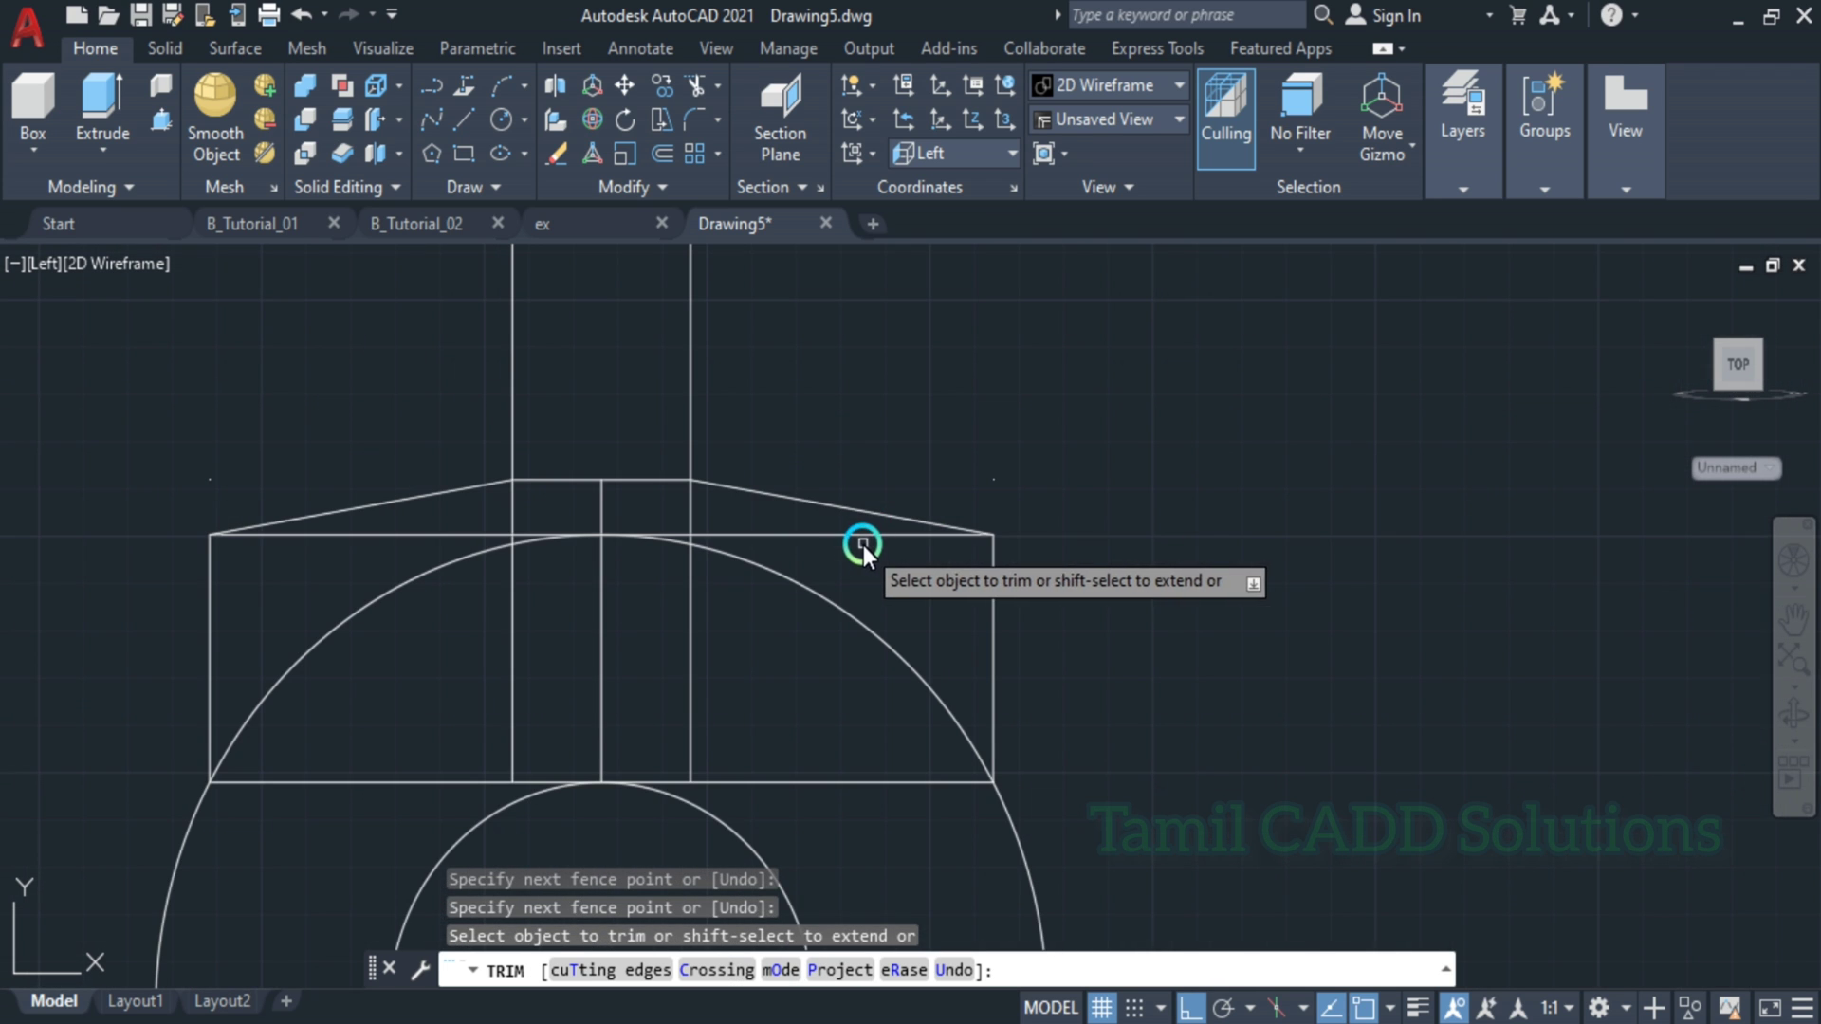
key("Escape")
- Erase both horizontal construction lines, the vertical centre line and the larger hub circle
left_click(808, 533)
key("Delete")
left_click(459, 540)
left_click(433, 522)
key("Delete")
left_click(602, 610)
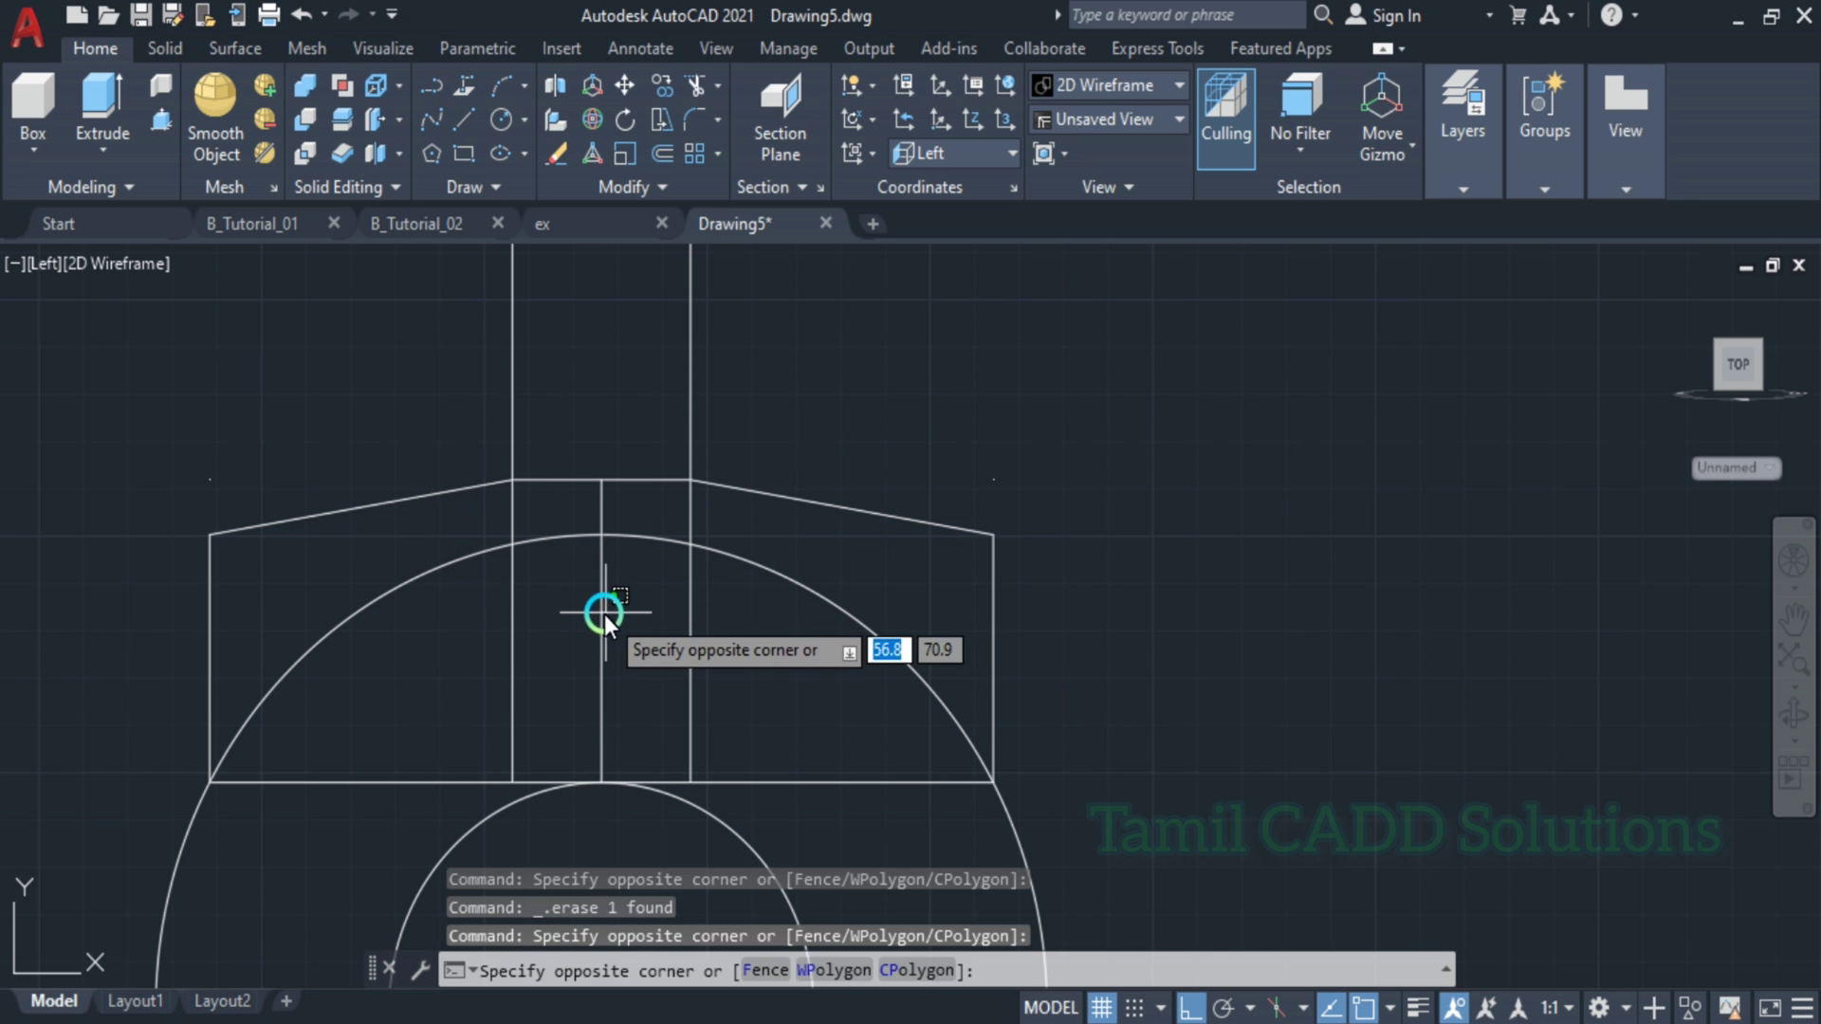
left_click(594, 614)
key("Delete")
left_click(550, 532)
key("Delete")
scroll(559, 522, "down", 2)
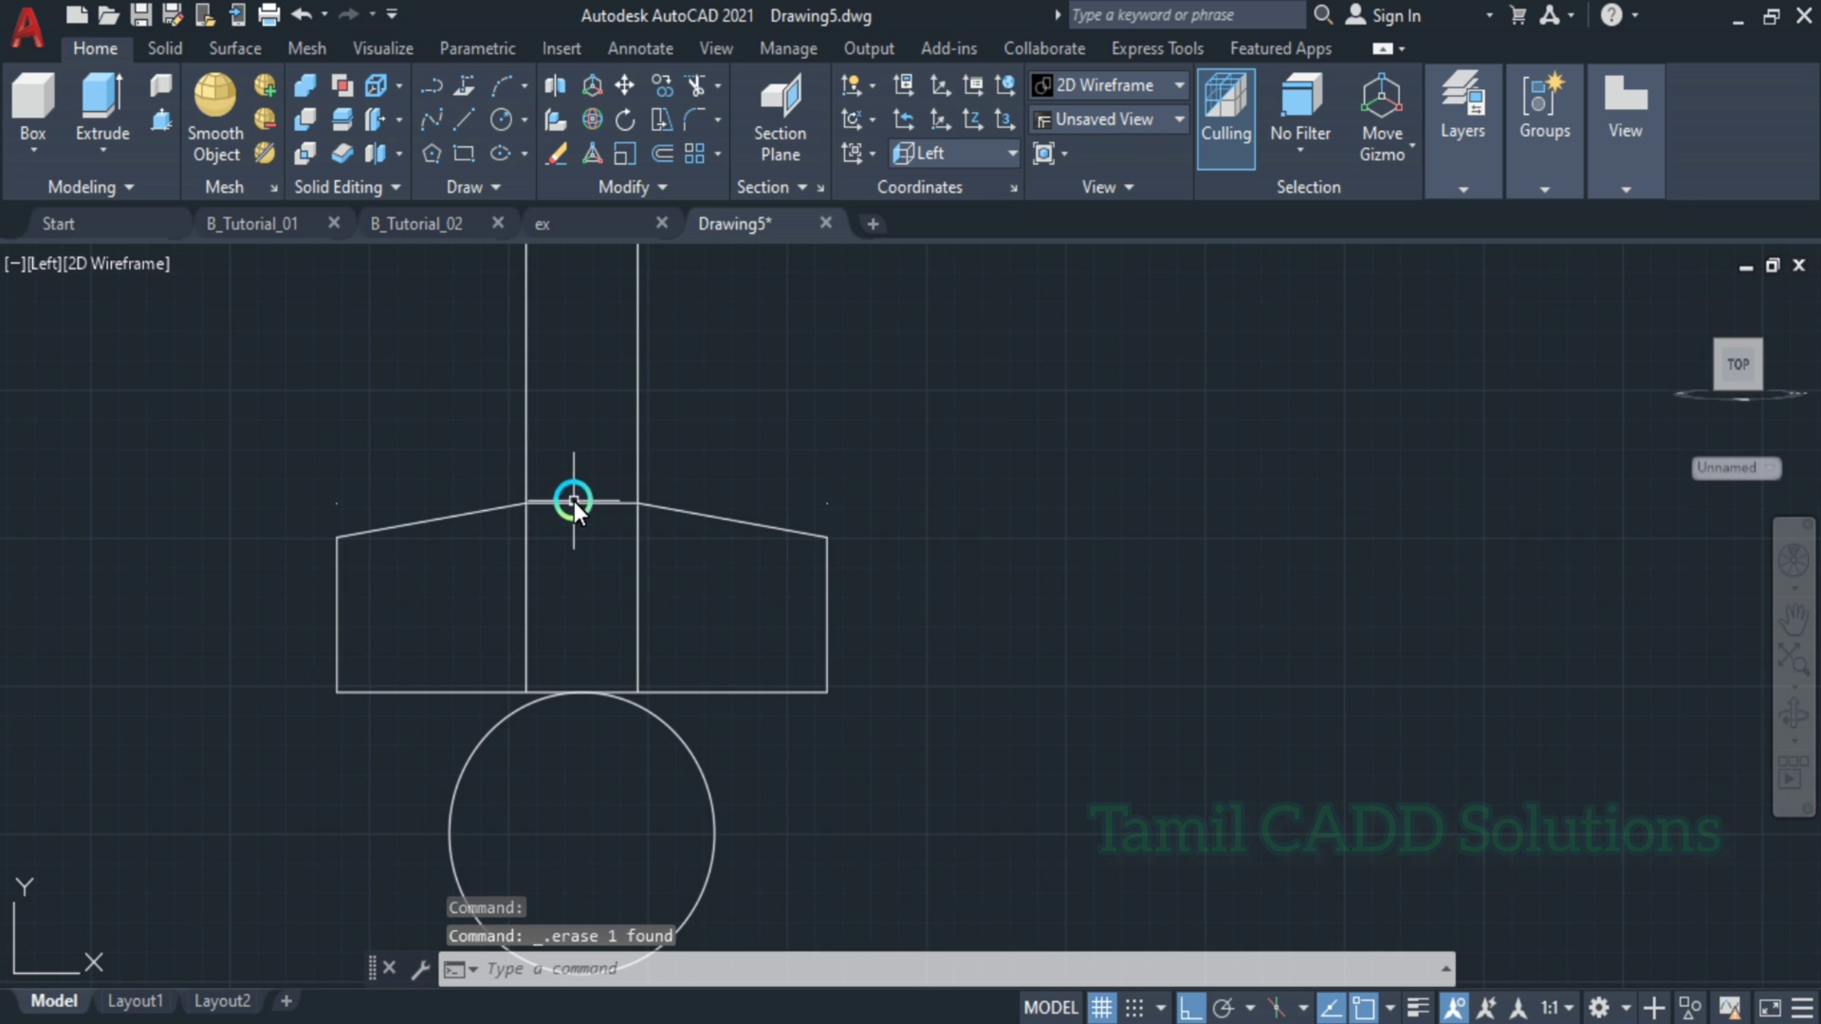
- Trim the hub's upper horizontal line between the web lines and erase the tiny leftover fragments above the outer corners
type("tr")
key("Return")
left_click_drag(574, 500, 568, 546)
key("Escape")
left_click(353, 482)
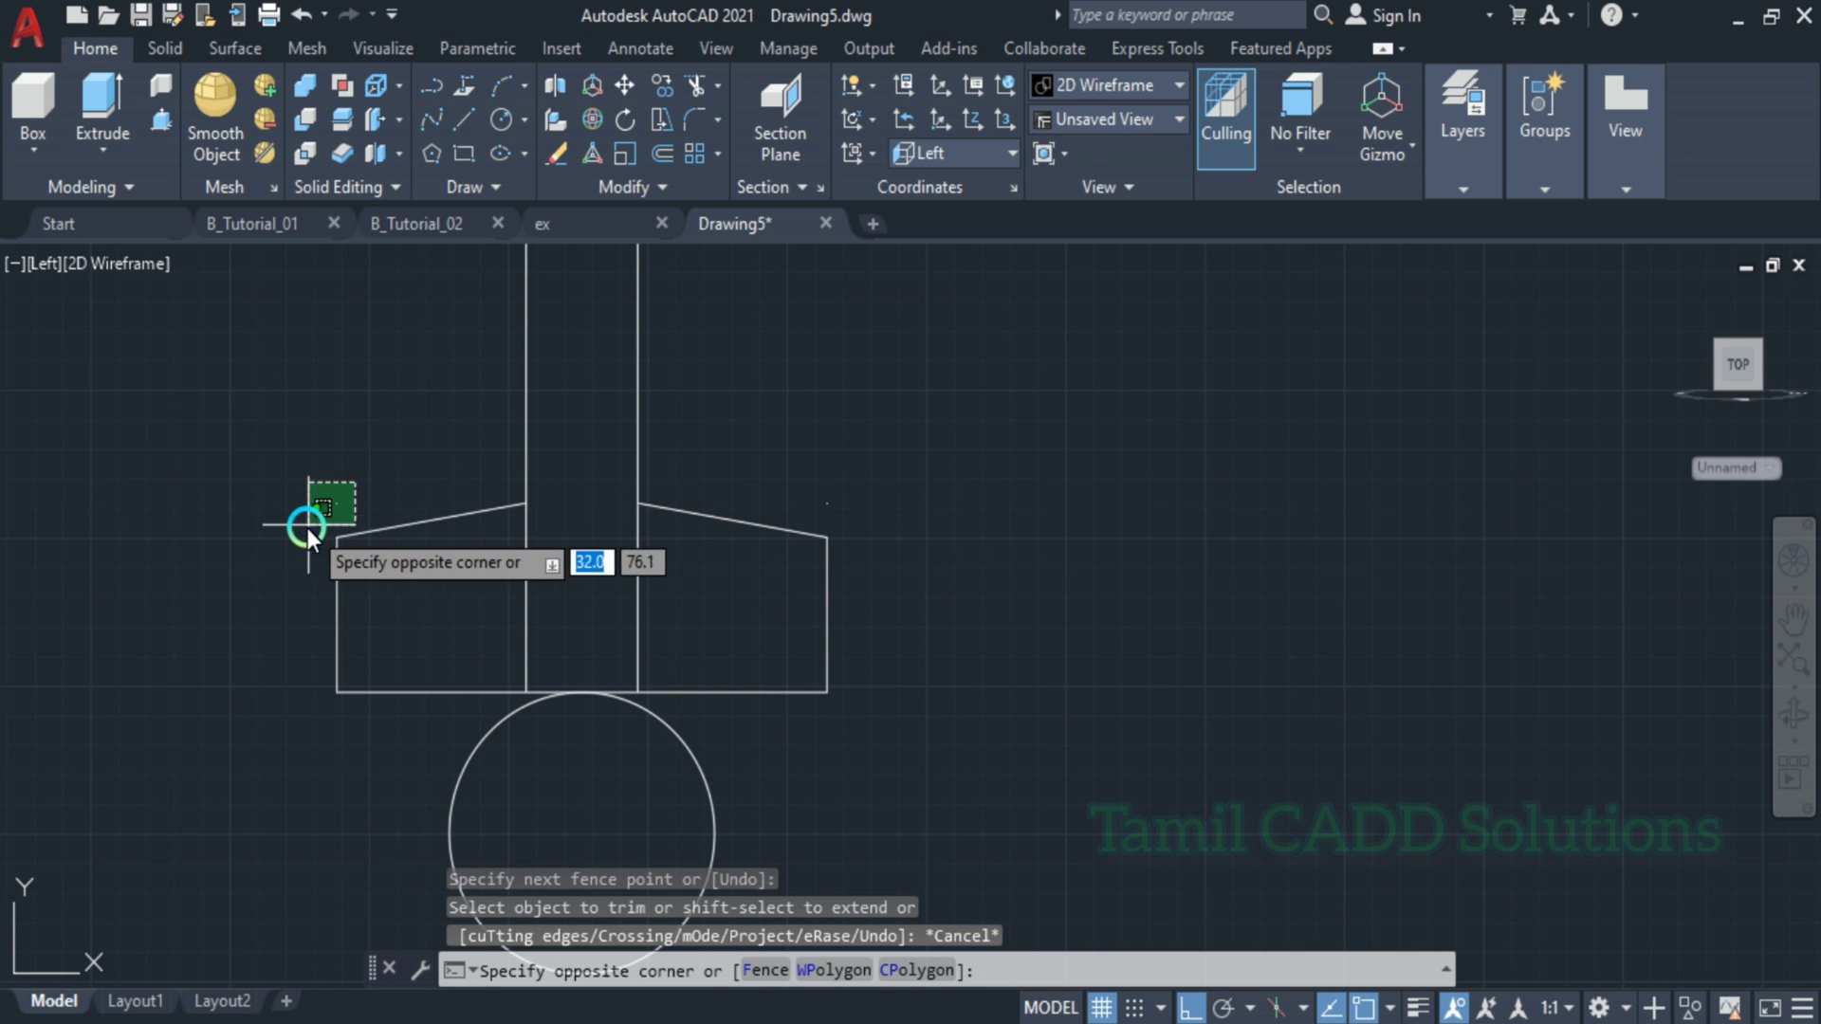
left_click(373, 504)
key("Delete")
left_click(788, 482)
left_click(876, 527)
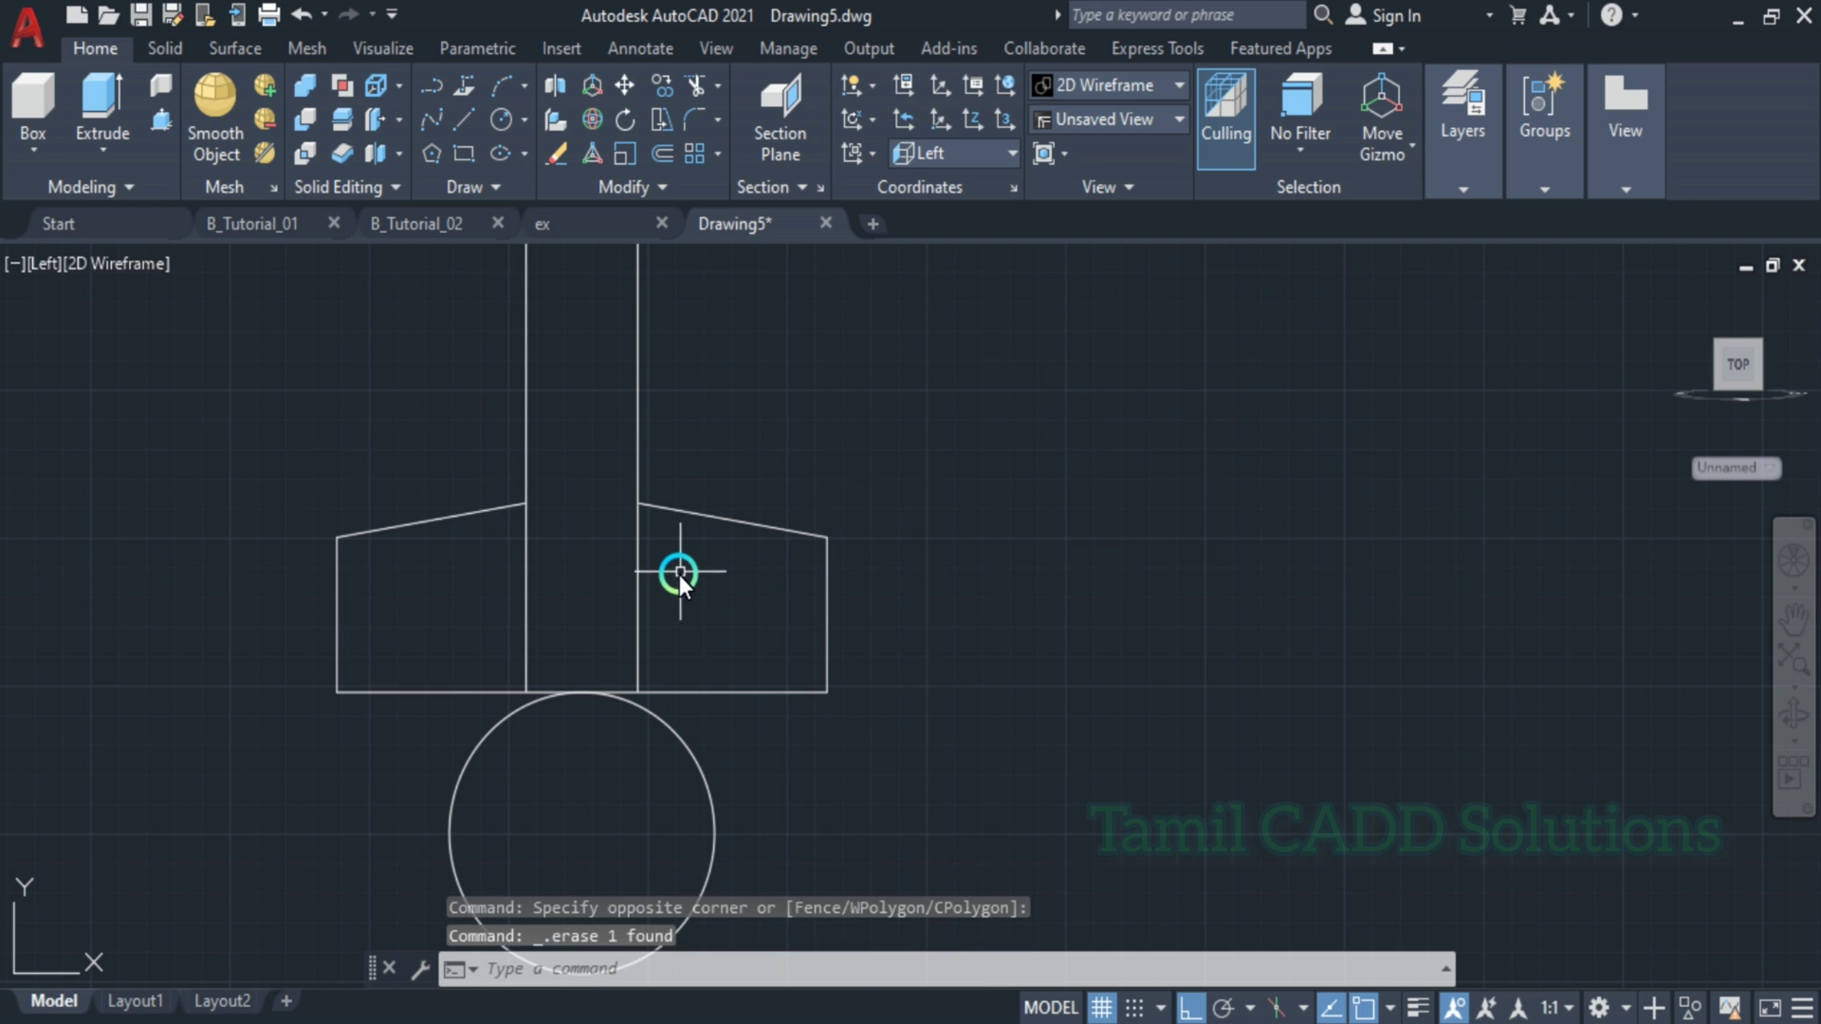
- Trim both web lines inside the hub, between the sloped edges and the bottom edge
type("tr")
key("Return")
mouse_move(677, 570)
left_mouse_down()
mouse_move(587, 622)
mouse_move(474, 630)
left_mouse_up()
scroll(804, 509, "down", 2)
scroll(803, 507, "down", 2)
scroll(716, 419, "down", 1)
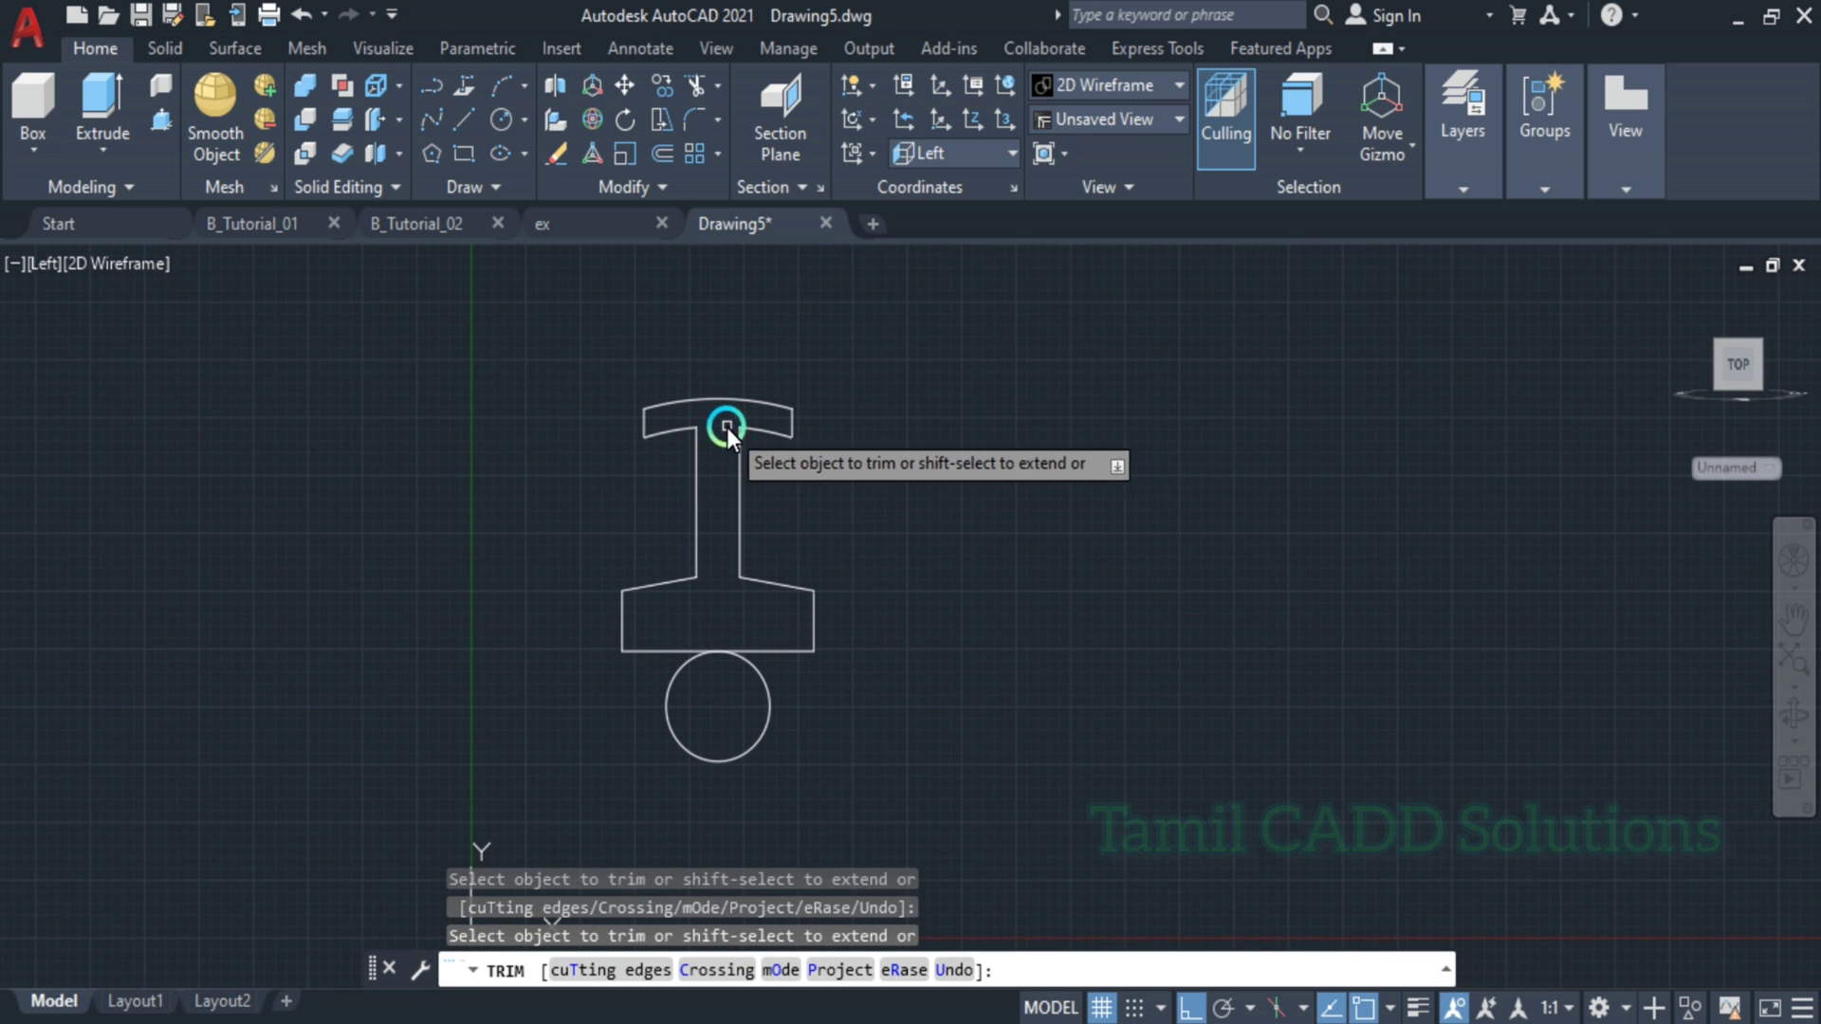
key("Escape")
scroll(650, 558, "up", 2)
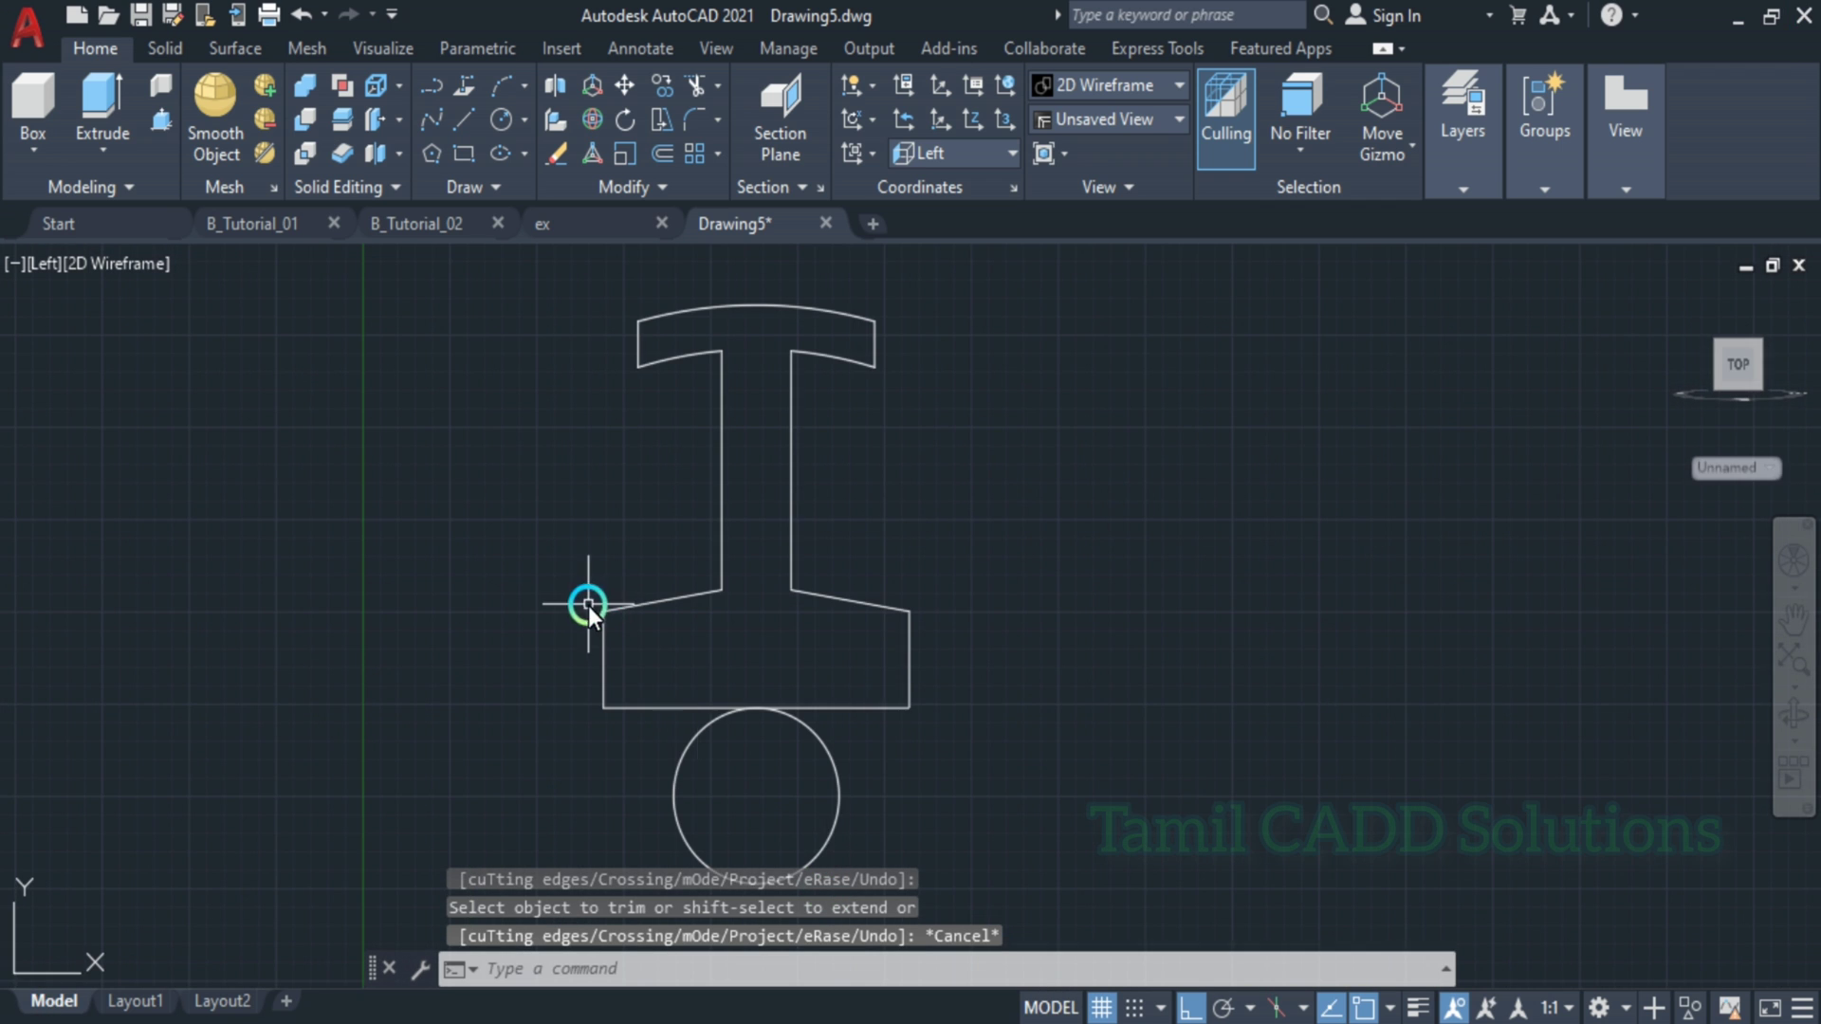
scroll(578, 631, "up", 1)
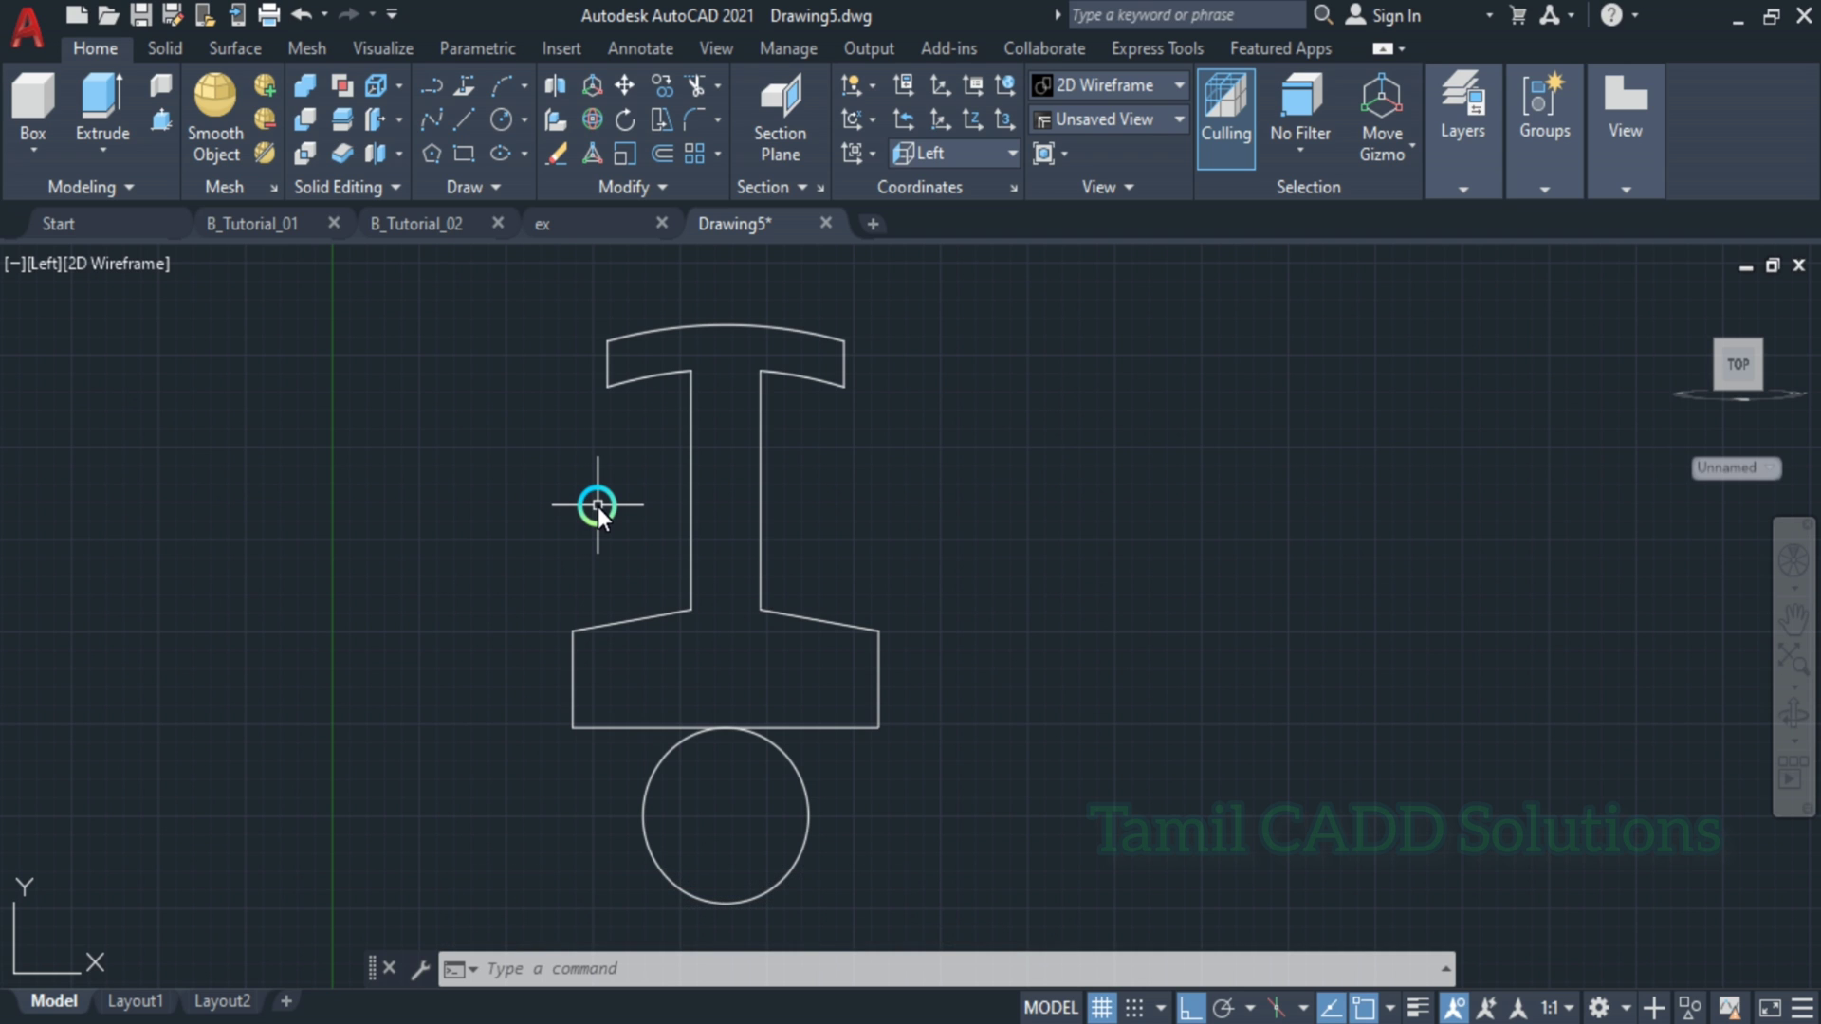
- Draw a long horizontal axis line through the bore circle's centre level and erase the bore circle
type("l")
key("Return")
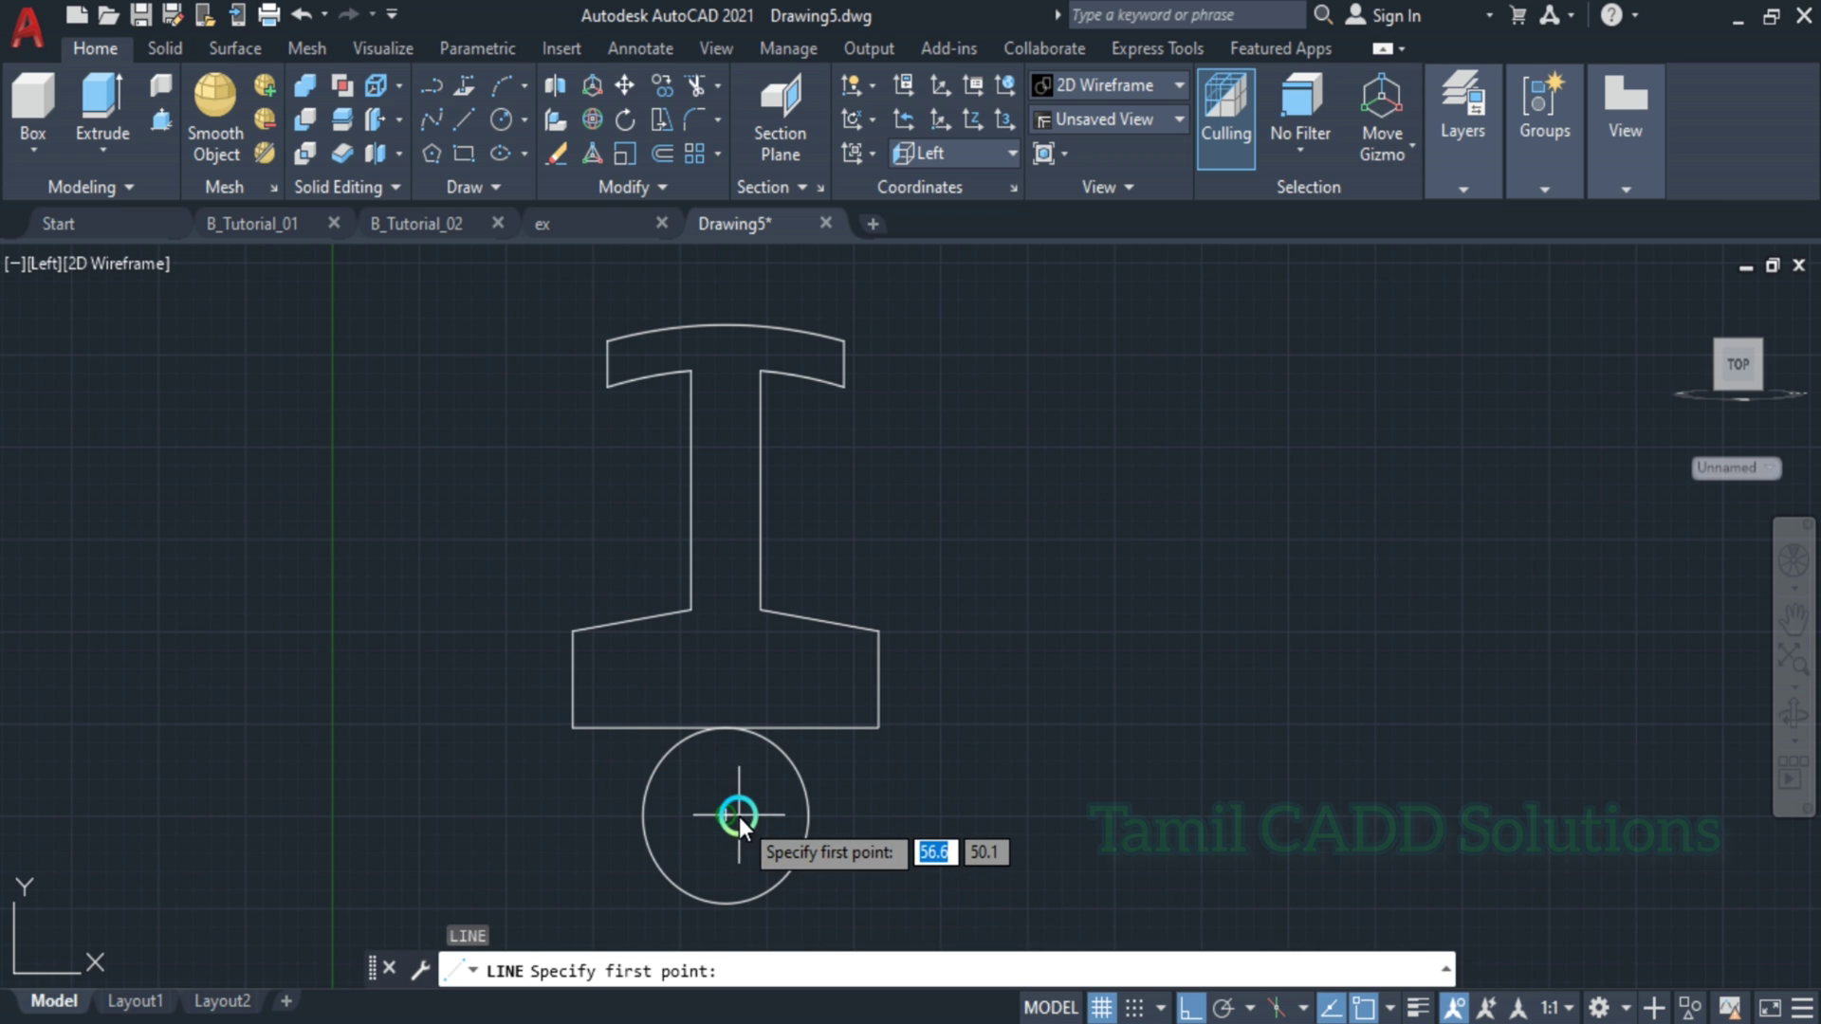
left_click(492, 816)
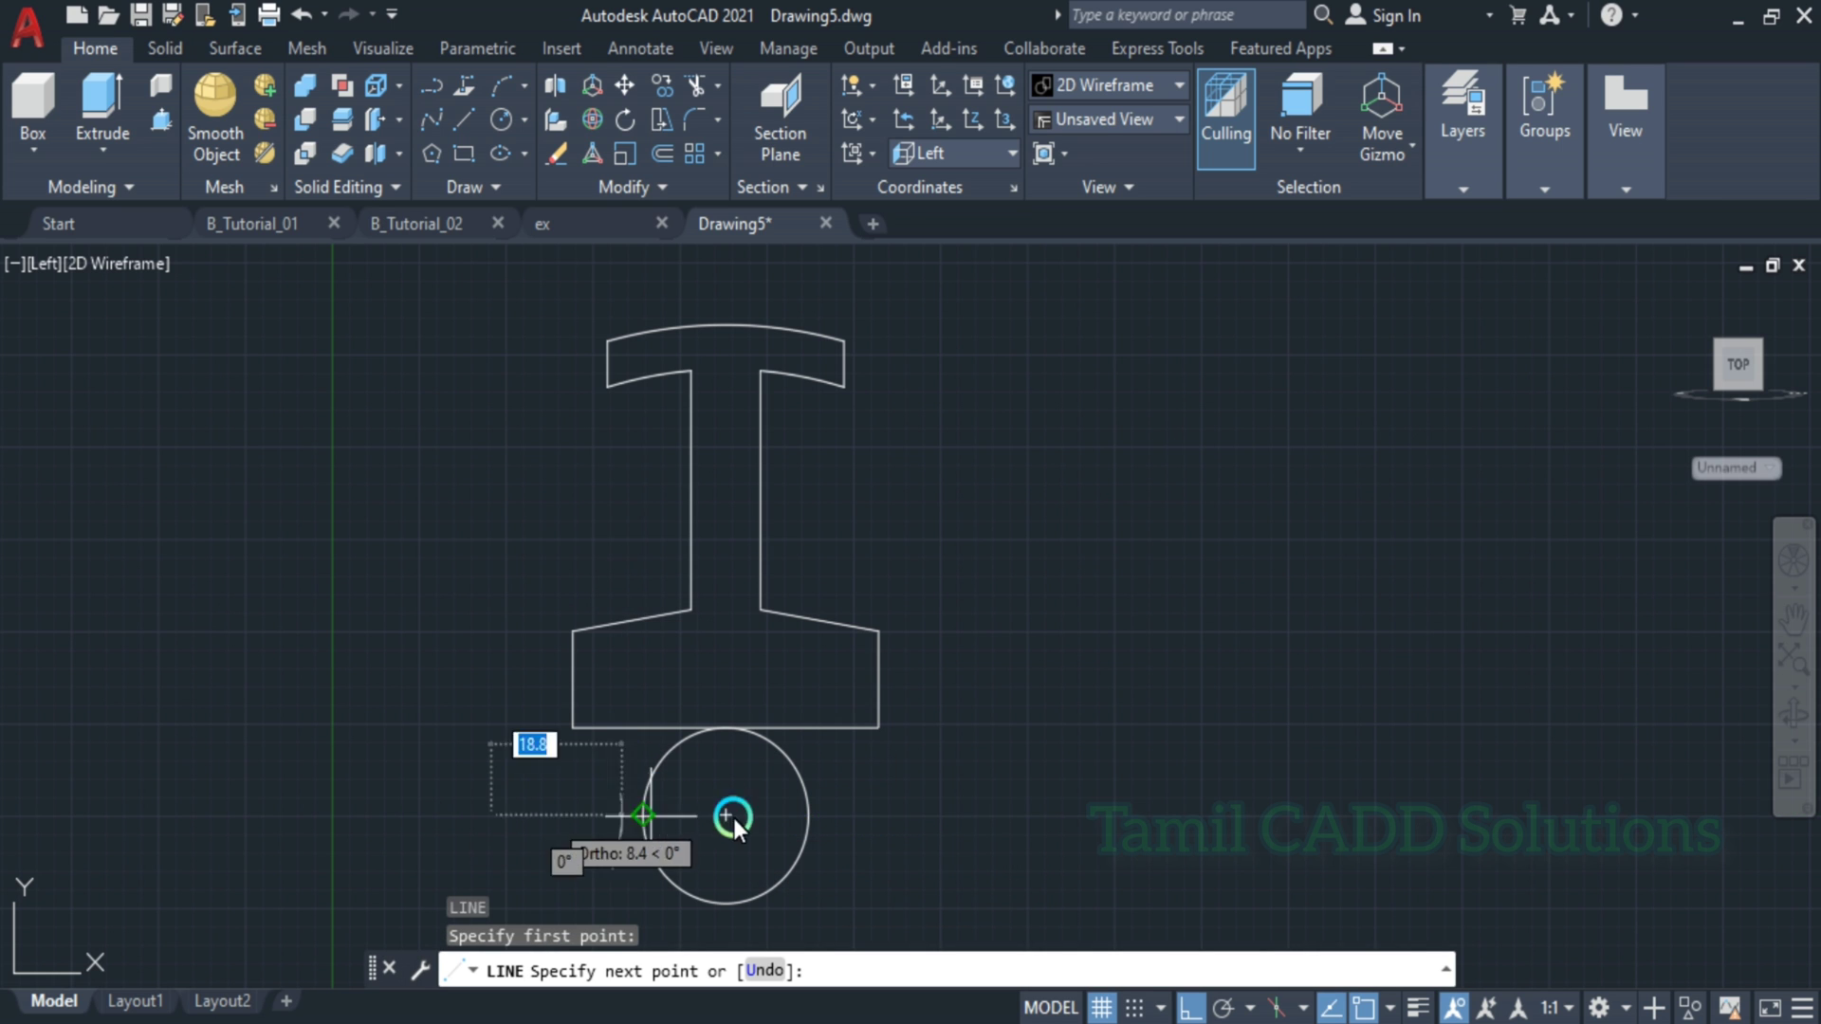
left_click(1146, 780)
key("Escape")
left_click_drag(853, 755, 753, 786)
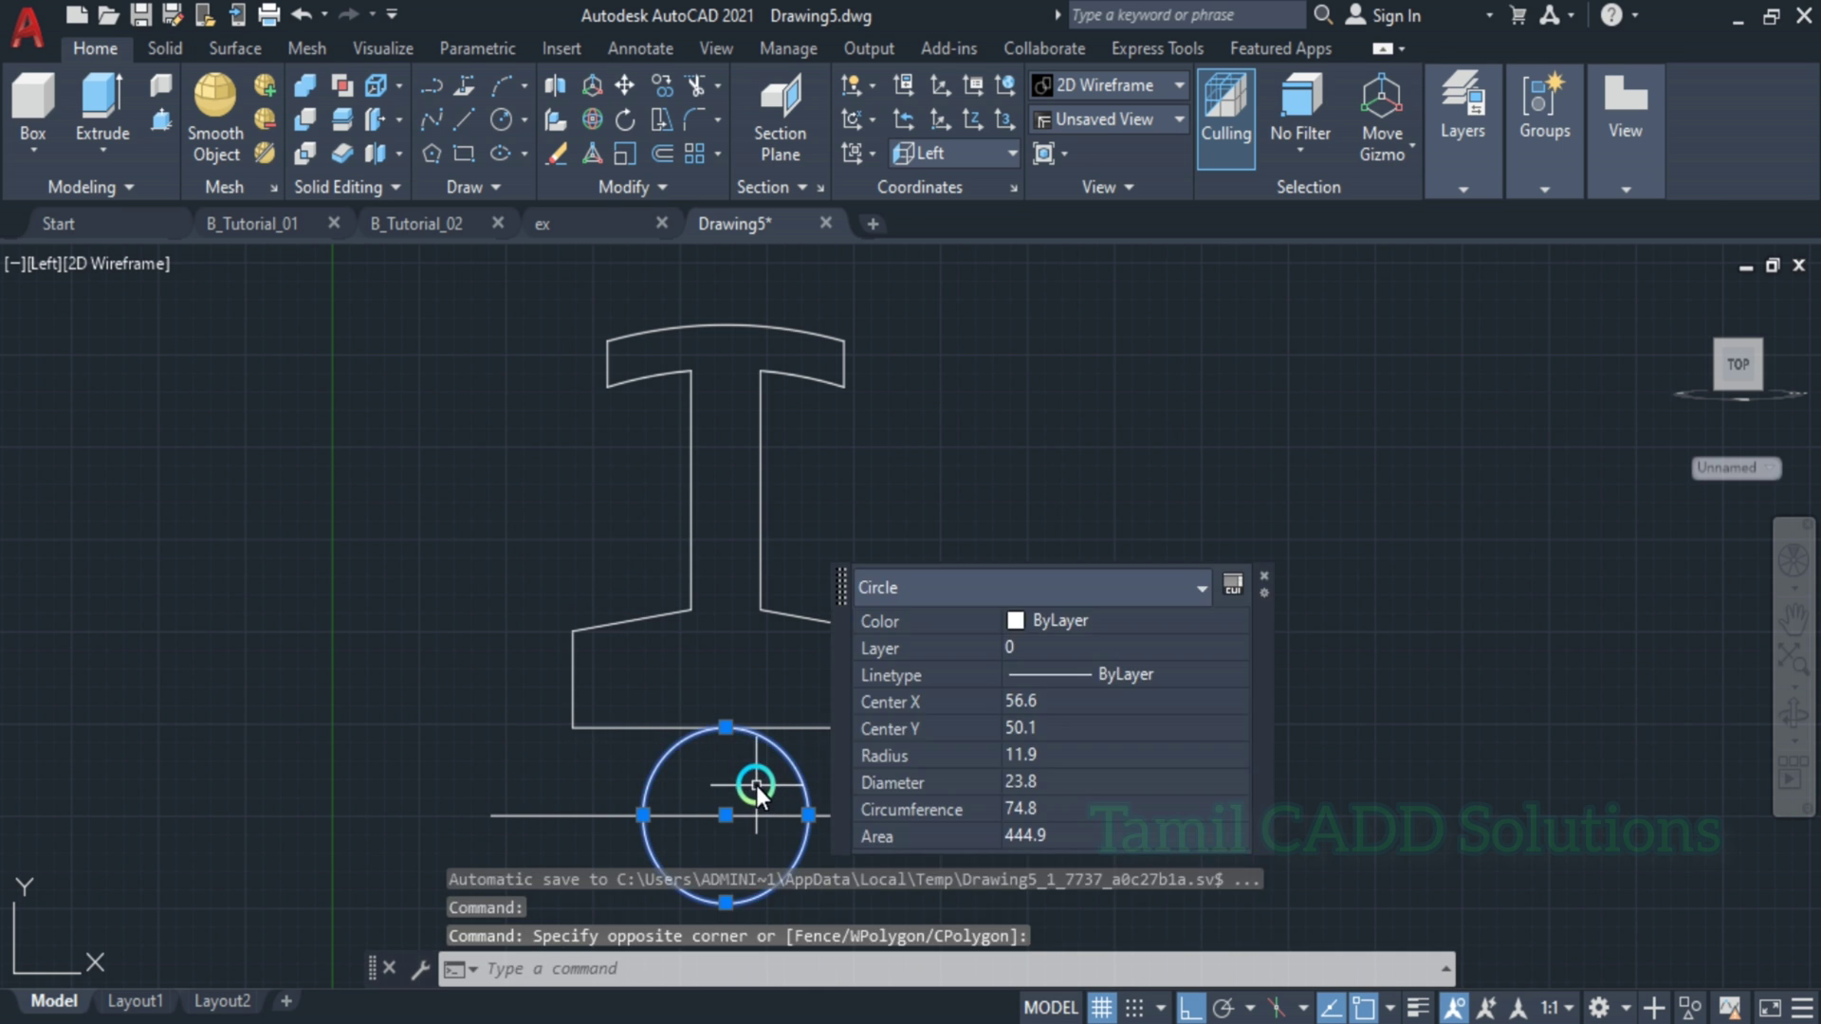
key("Delete")
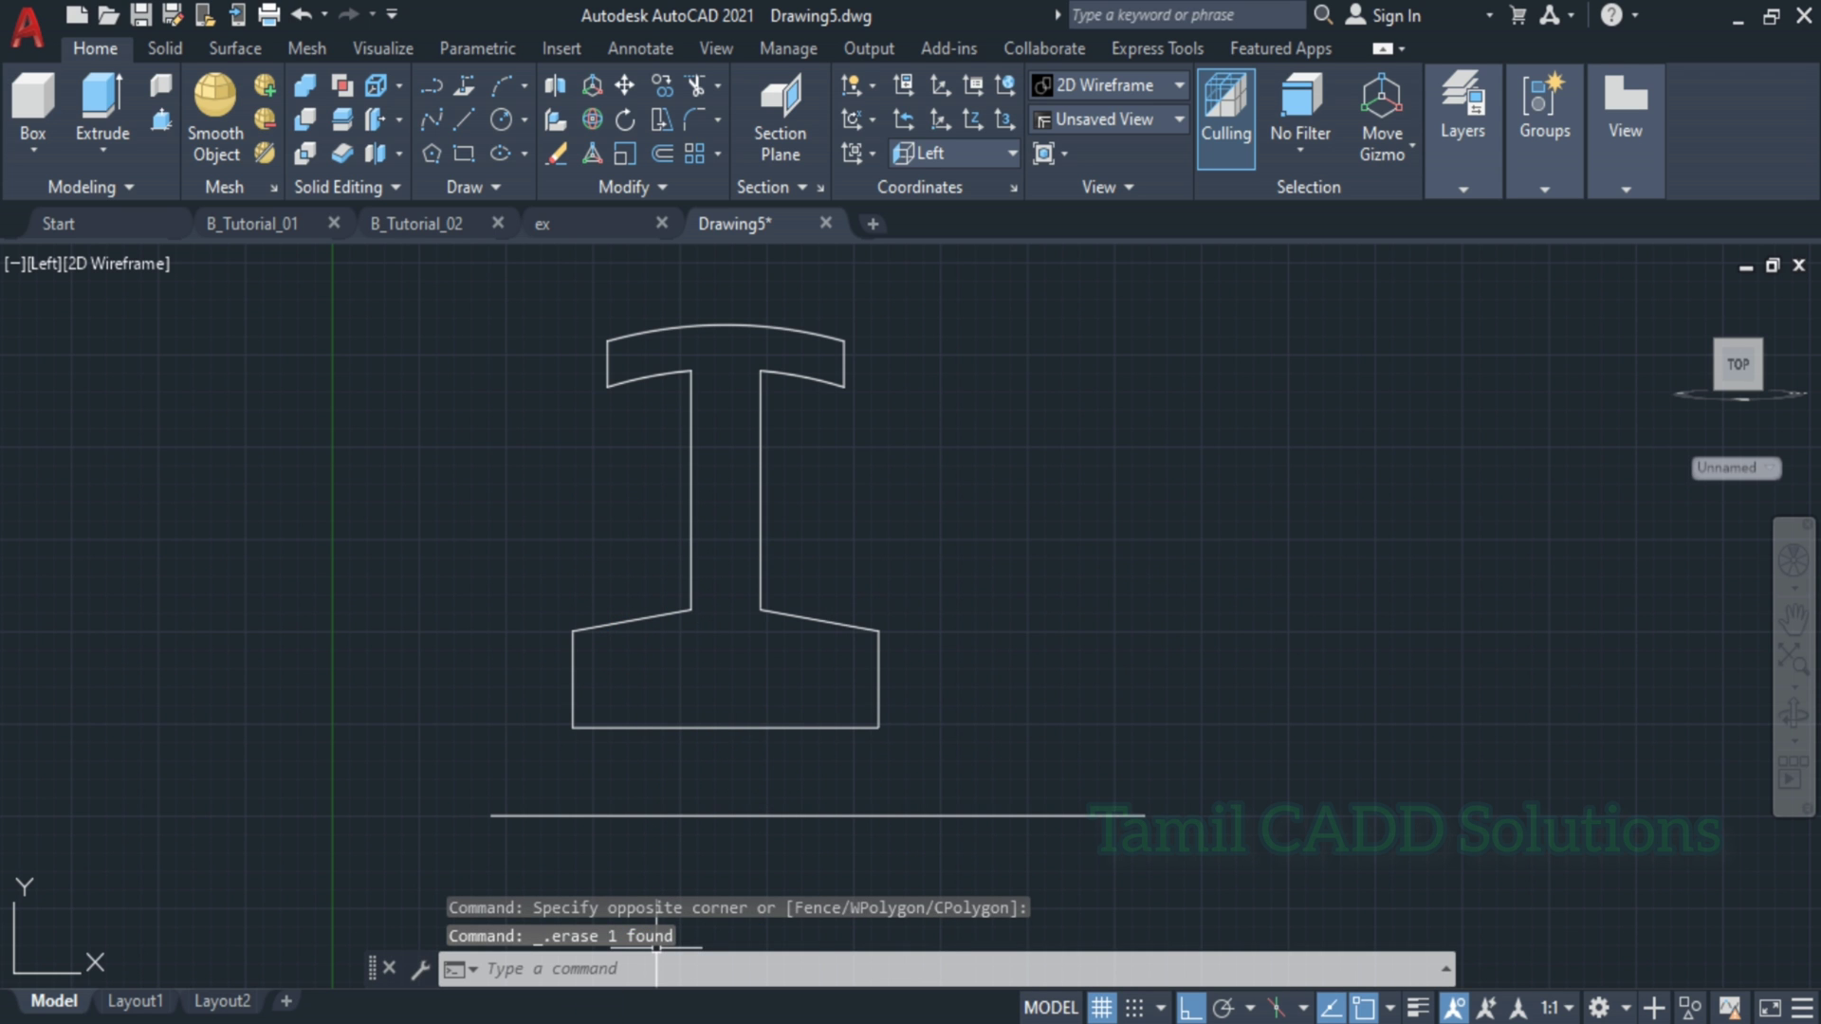
- Check the Truck Wheel drawing in the exercise book and fillet the corner between the right web line and rim with radius 3
key("alt+Tab")
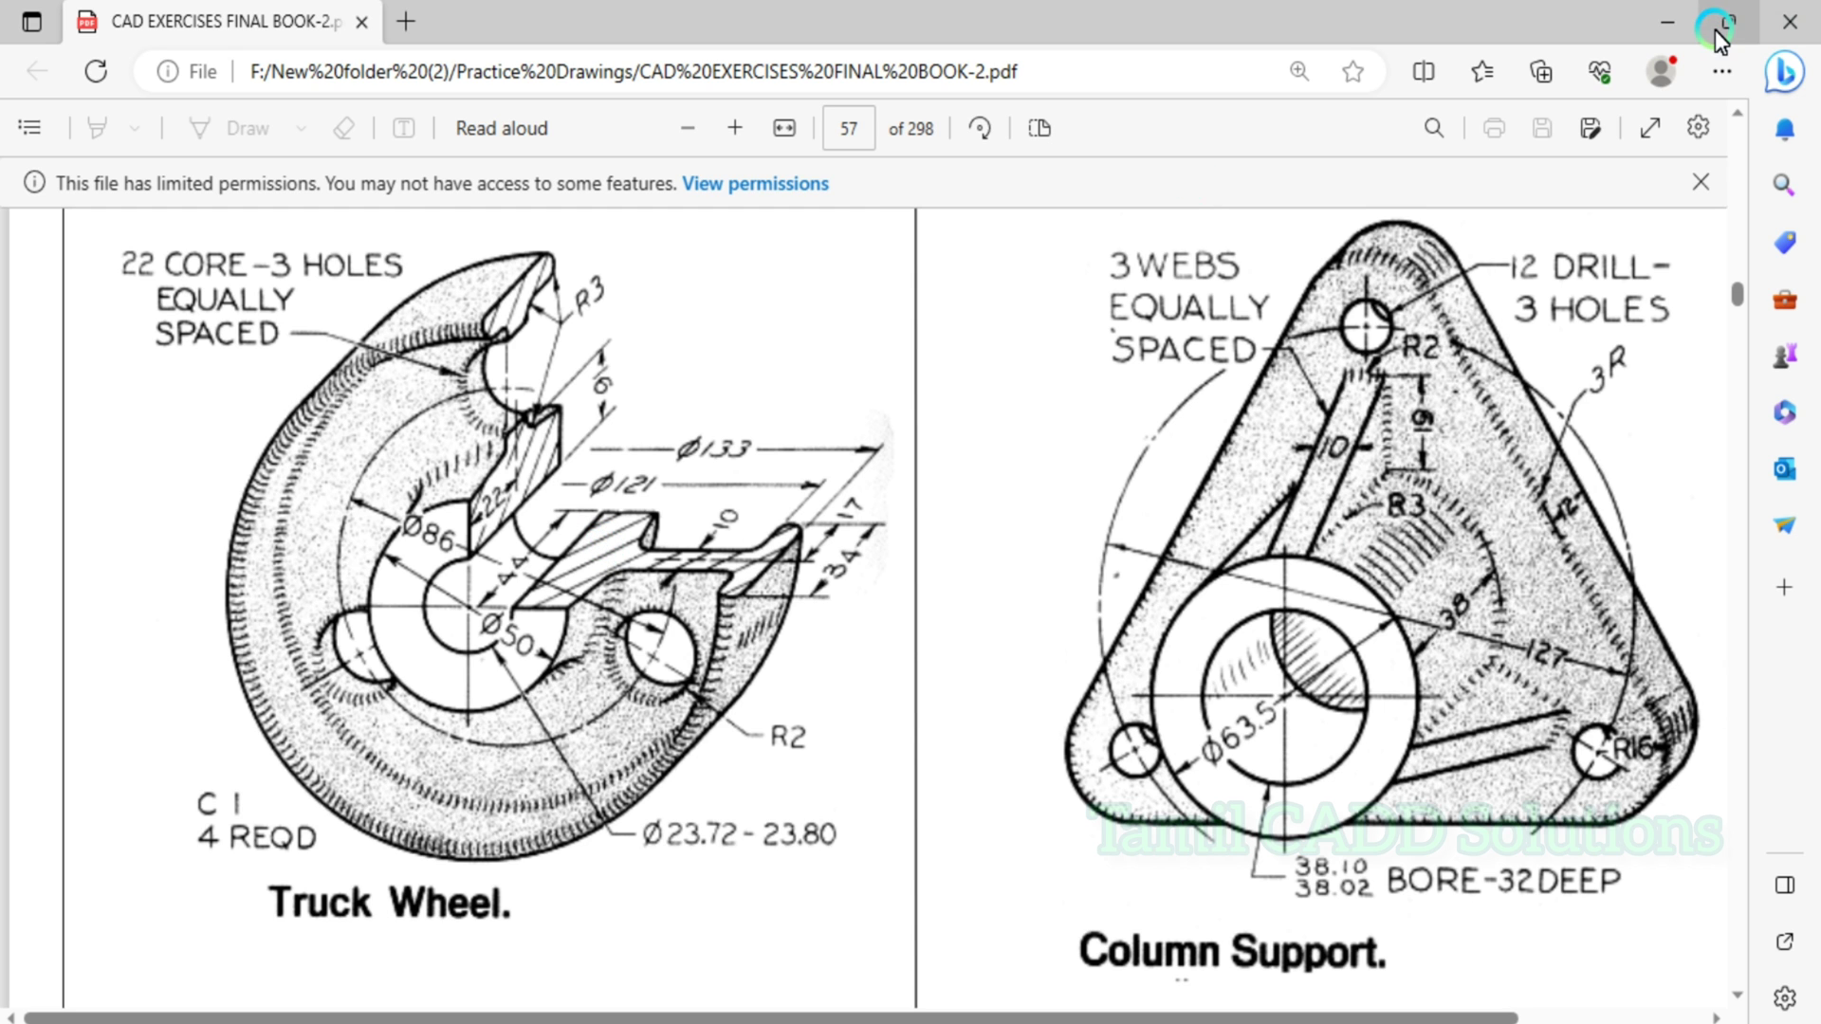
left_click(1669, 19)
middle_click_drag(789, 539, 770, 569)
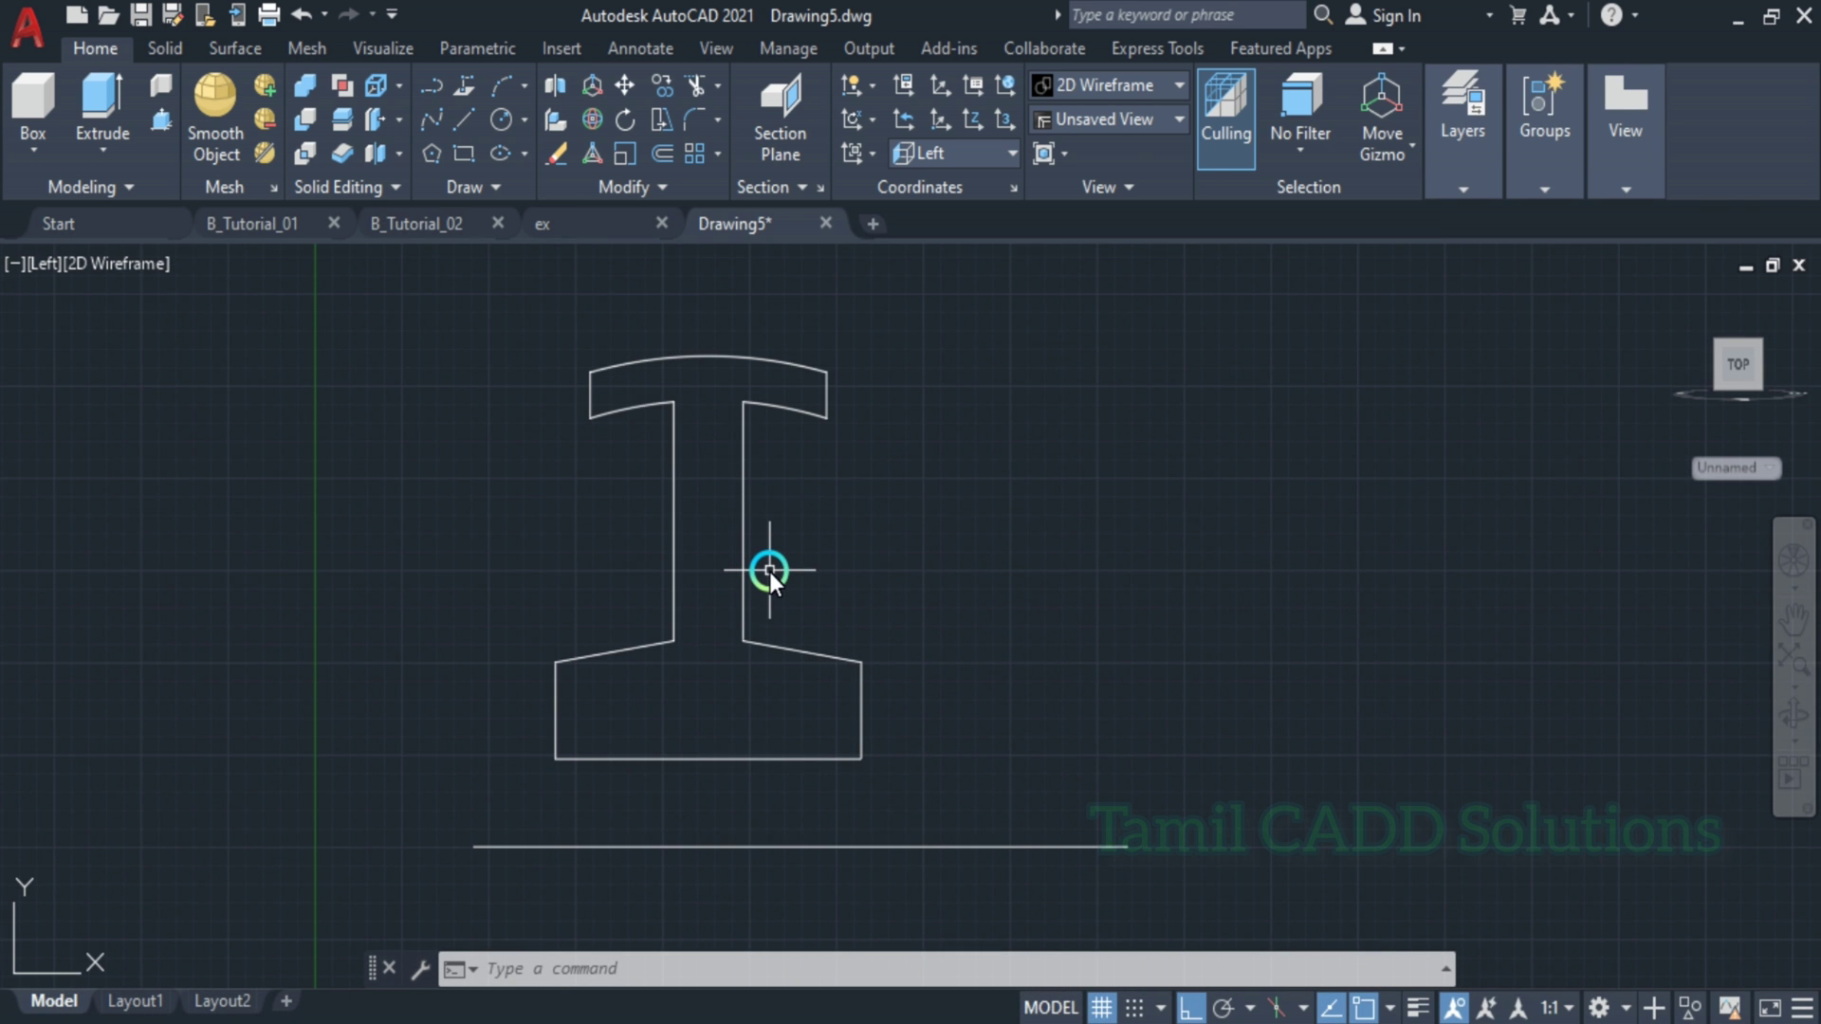
type("r")
key("Escape")
type("f")
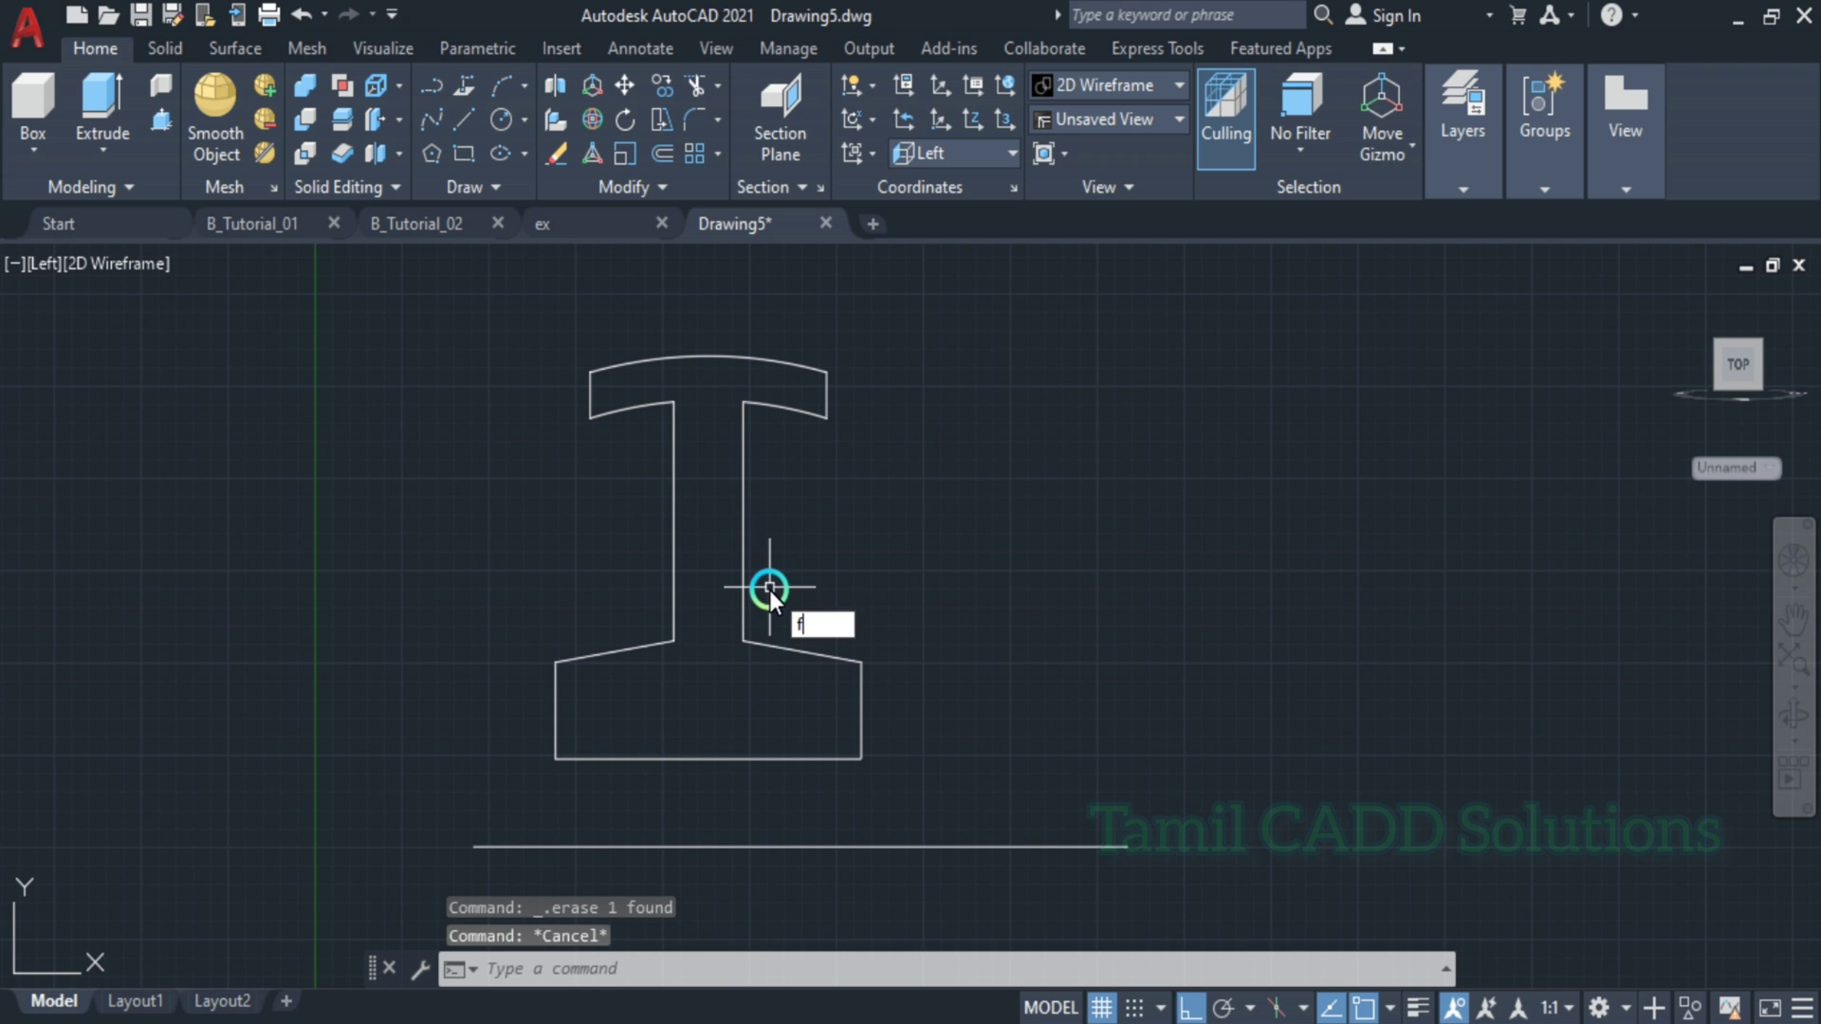
key("Return")
type("r")
key("Return")
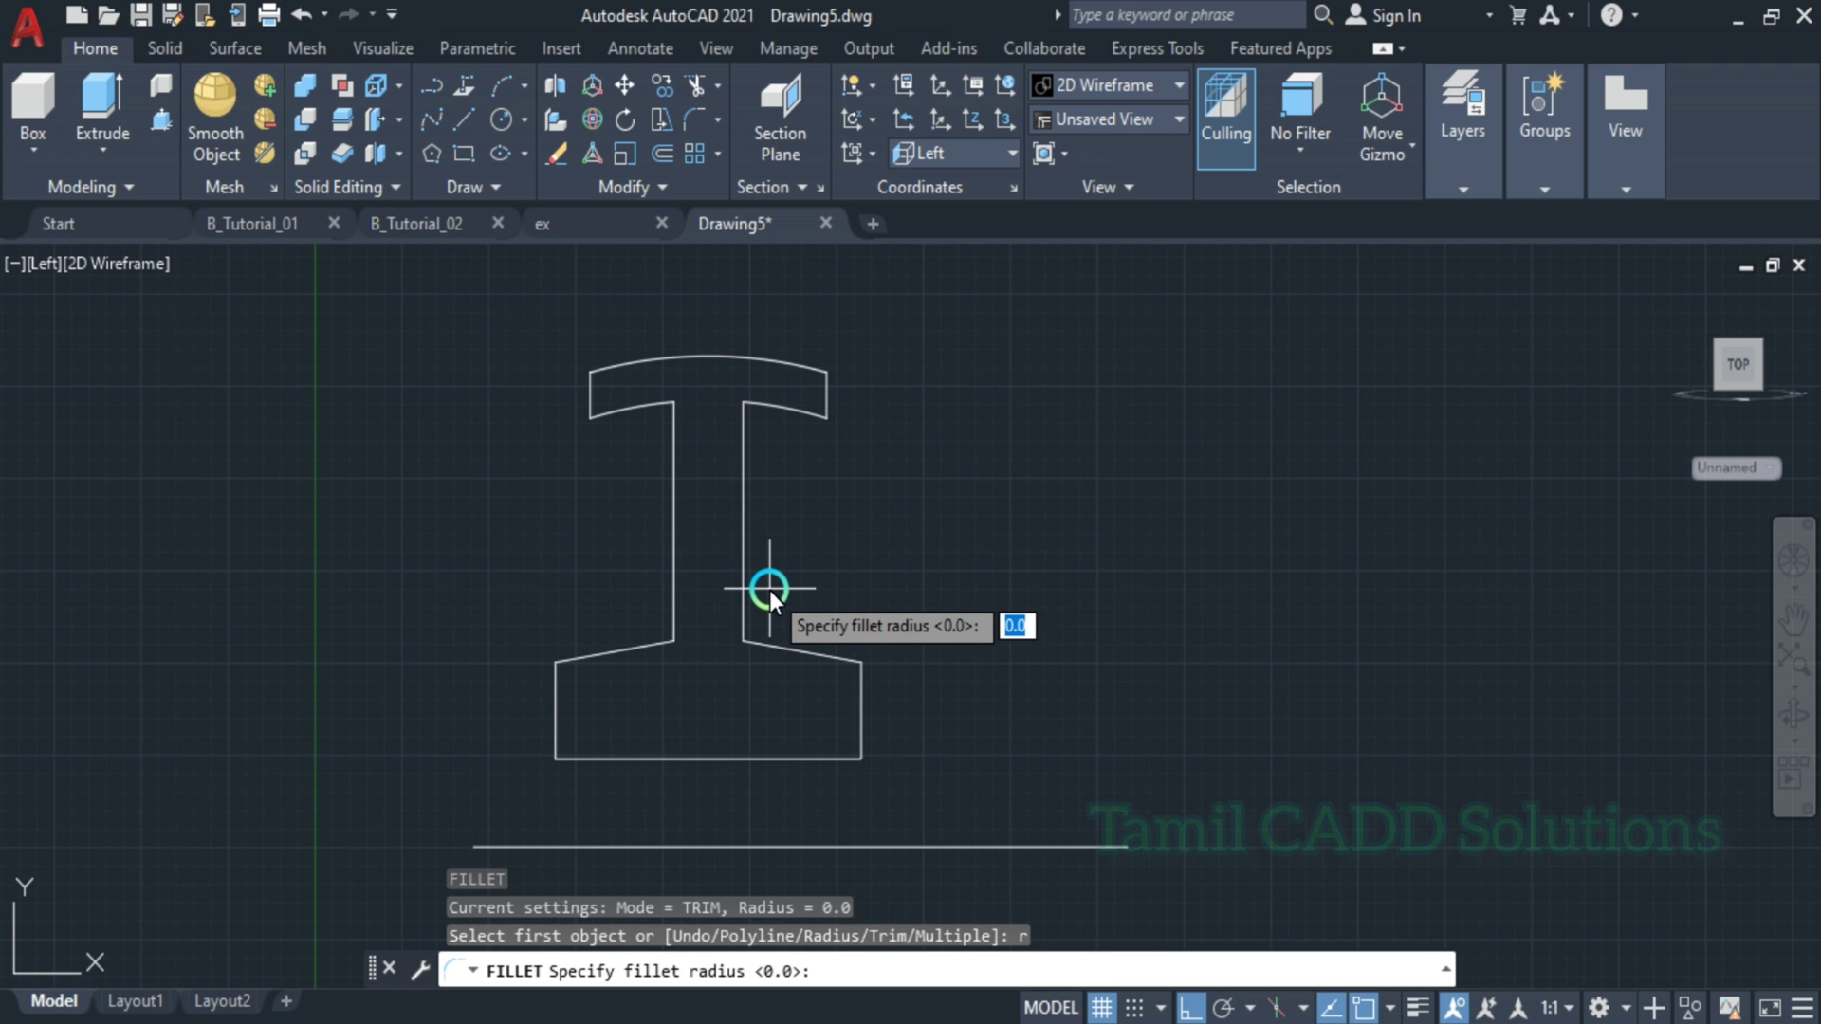
type("3")
key("Return")
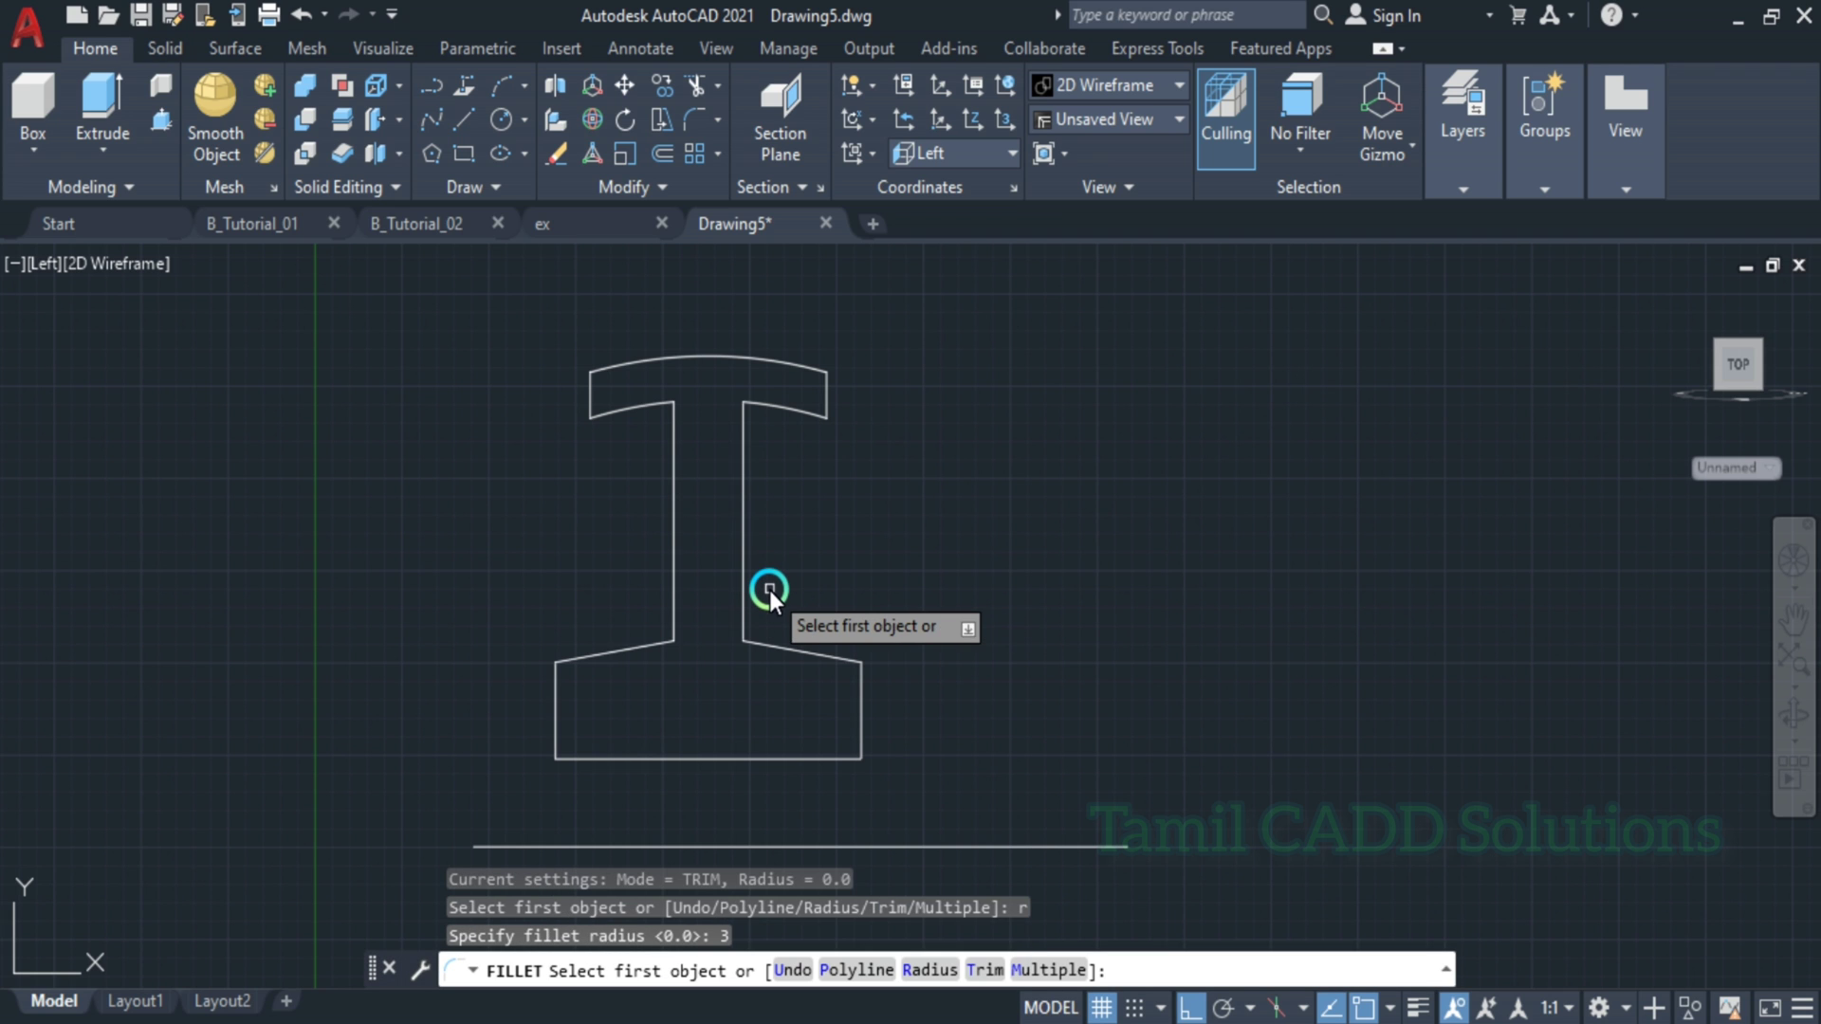
left_click(744, 434)
left_click(759, 403)
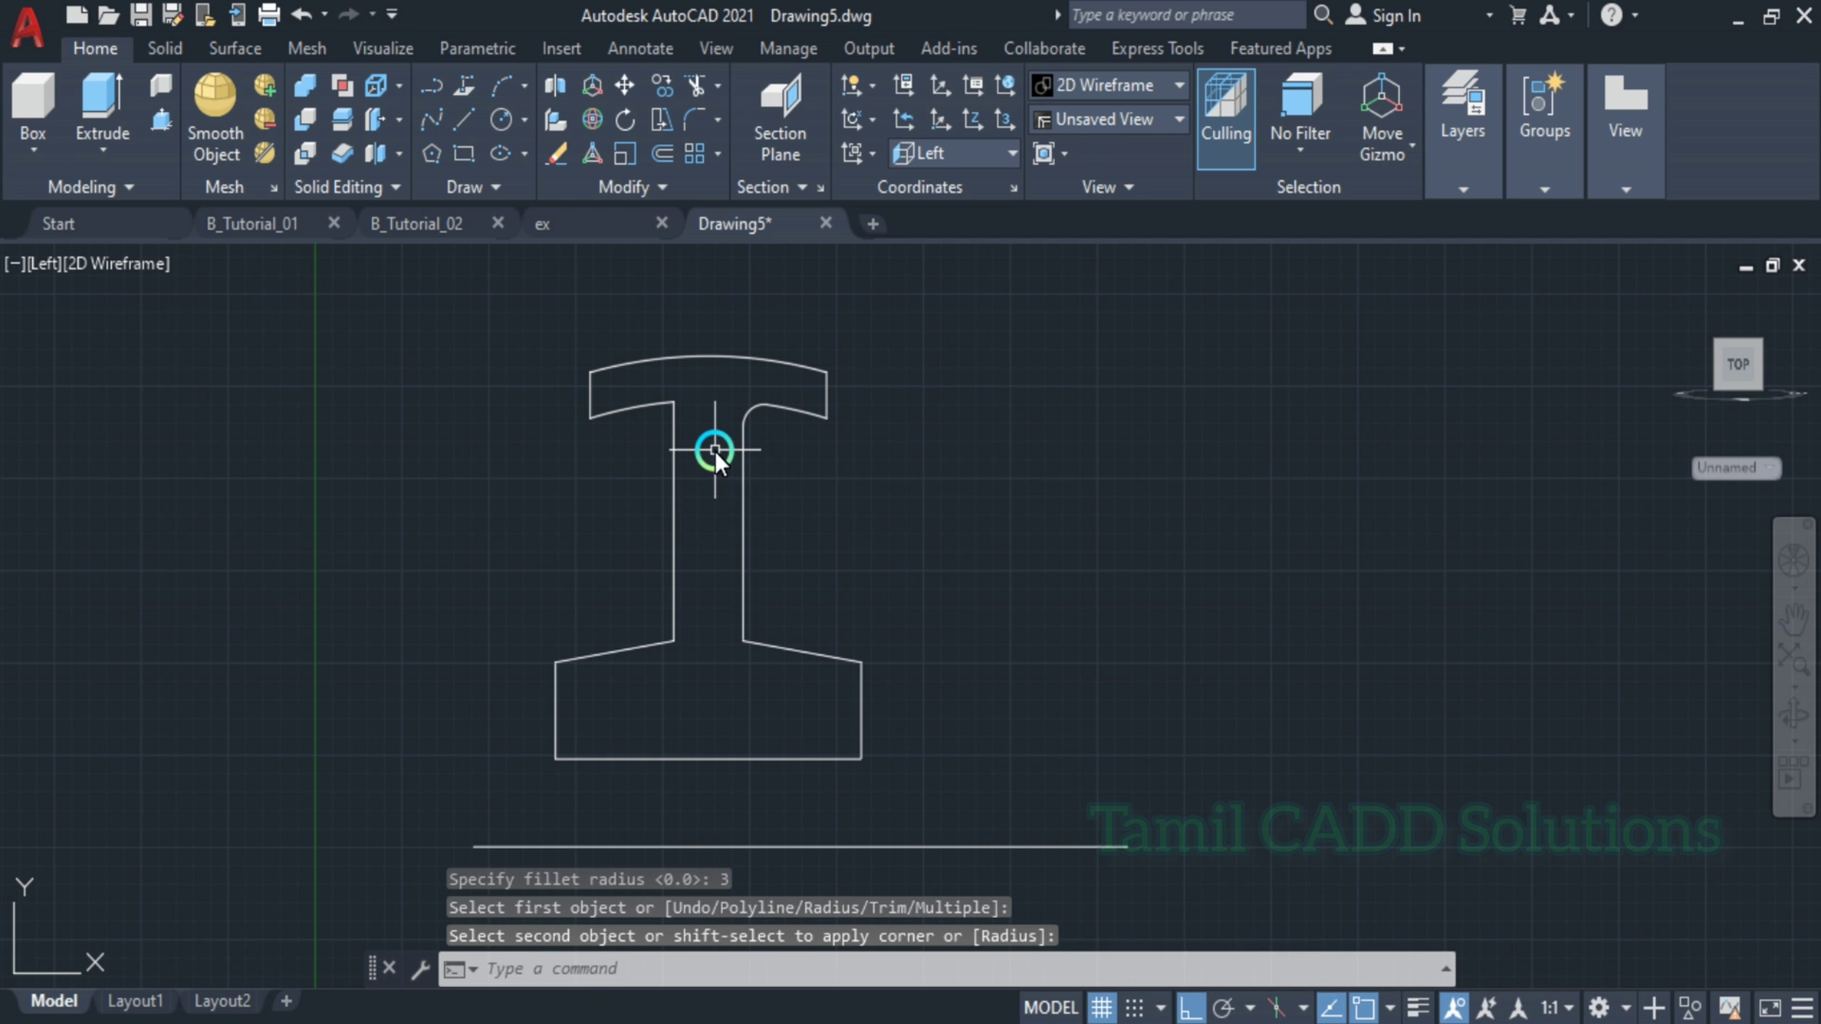
- Fillet the corner between the left web line and the rim's inner arc with the same radius of 3
key("Return")
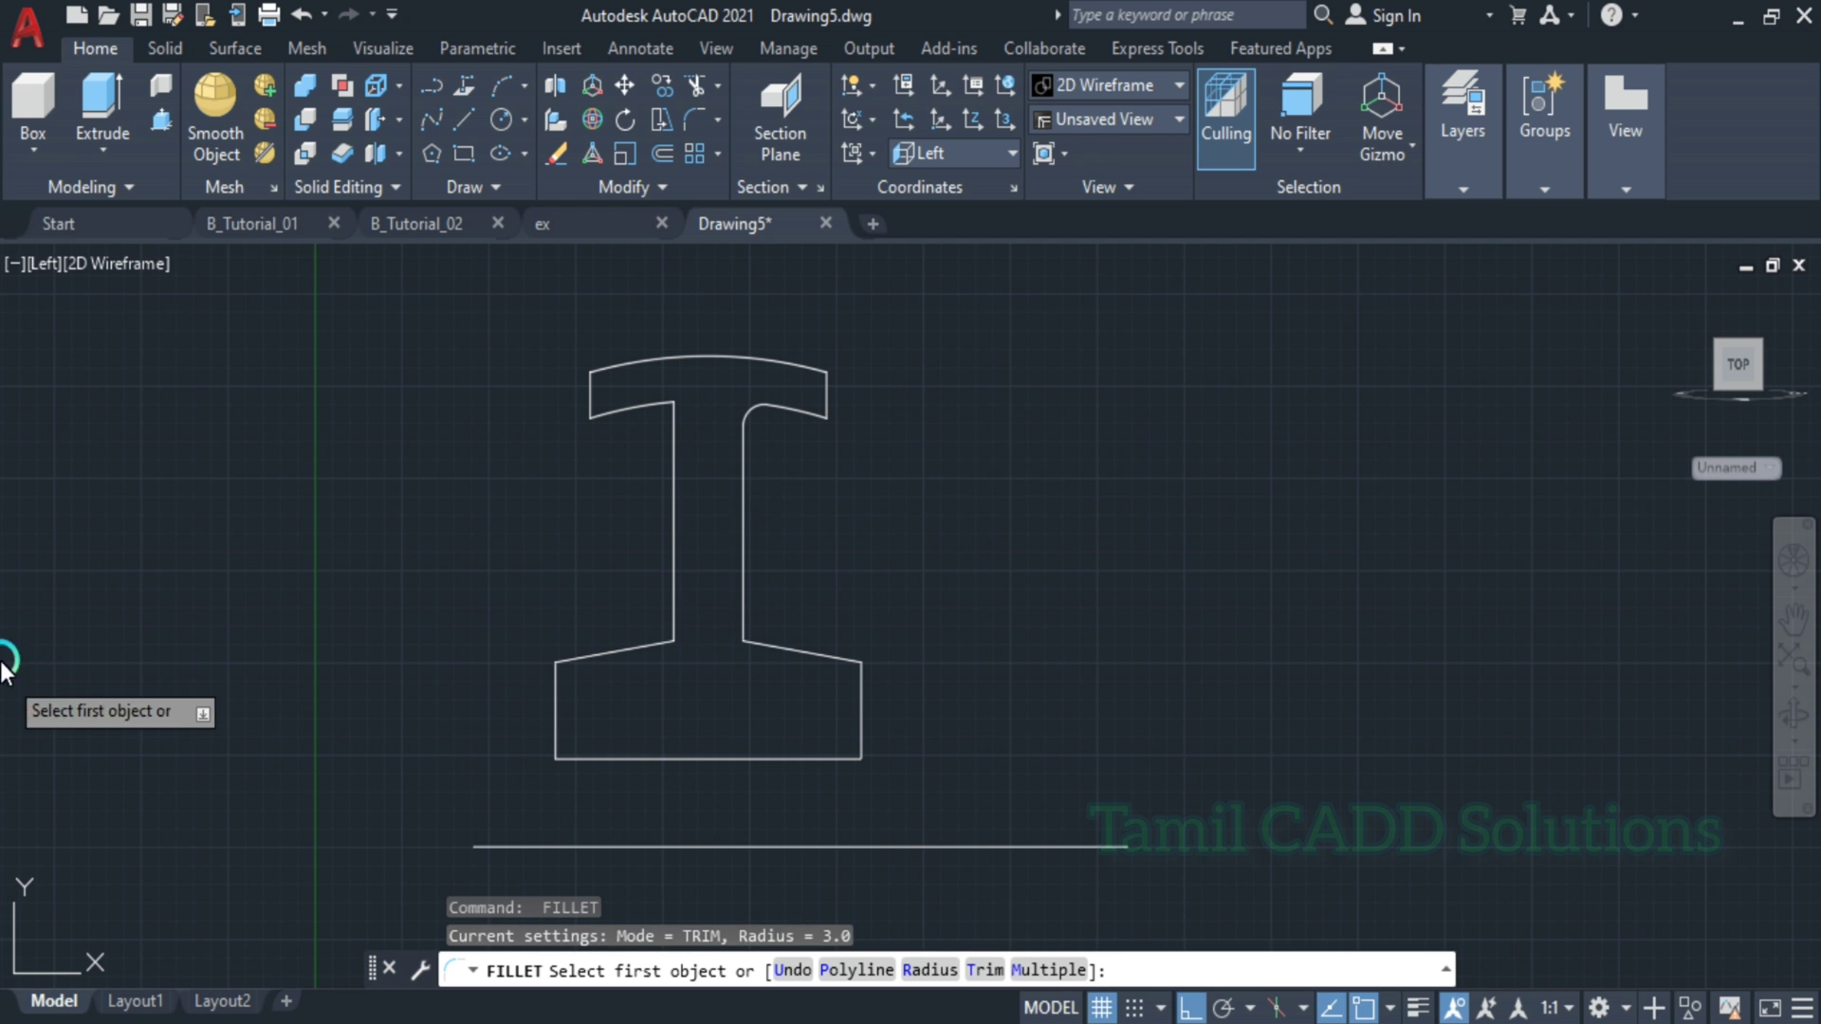
scroll(636, 417, "up", 2)
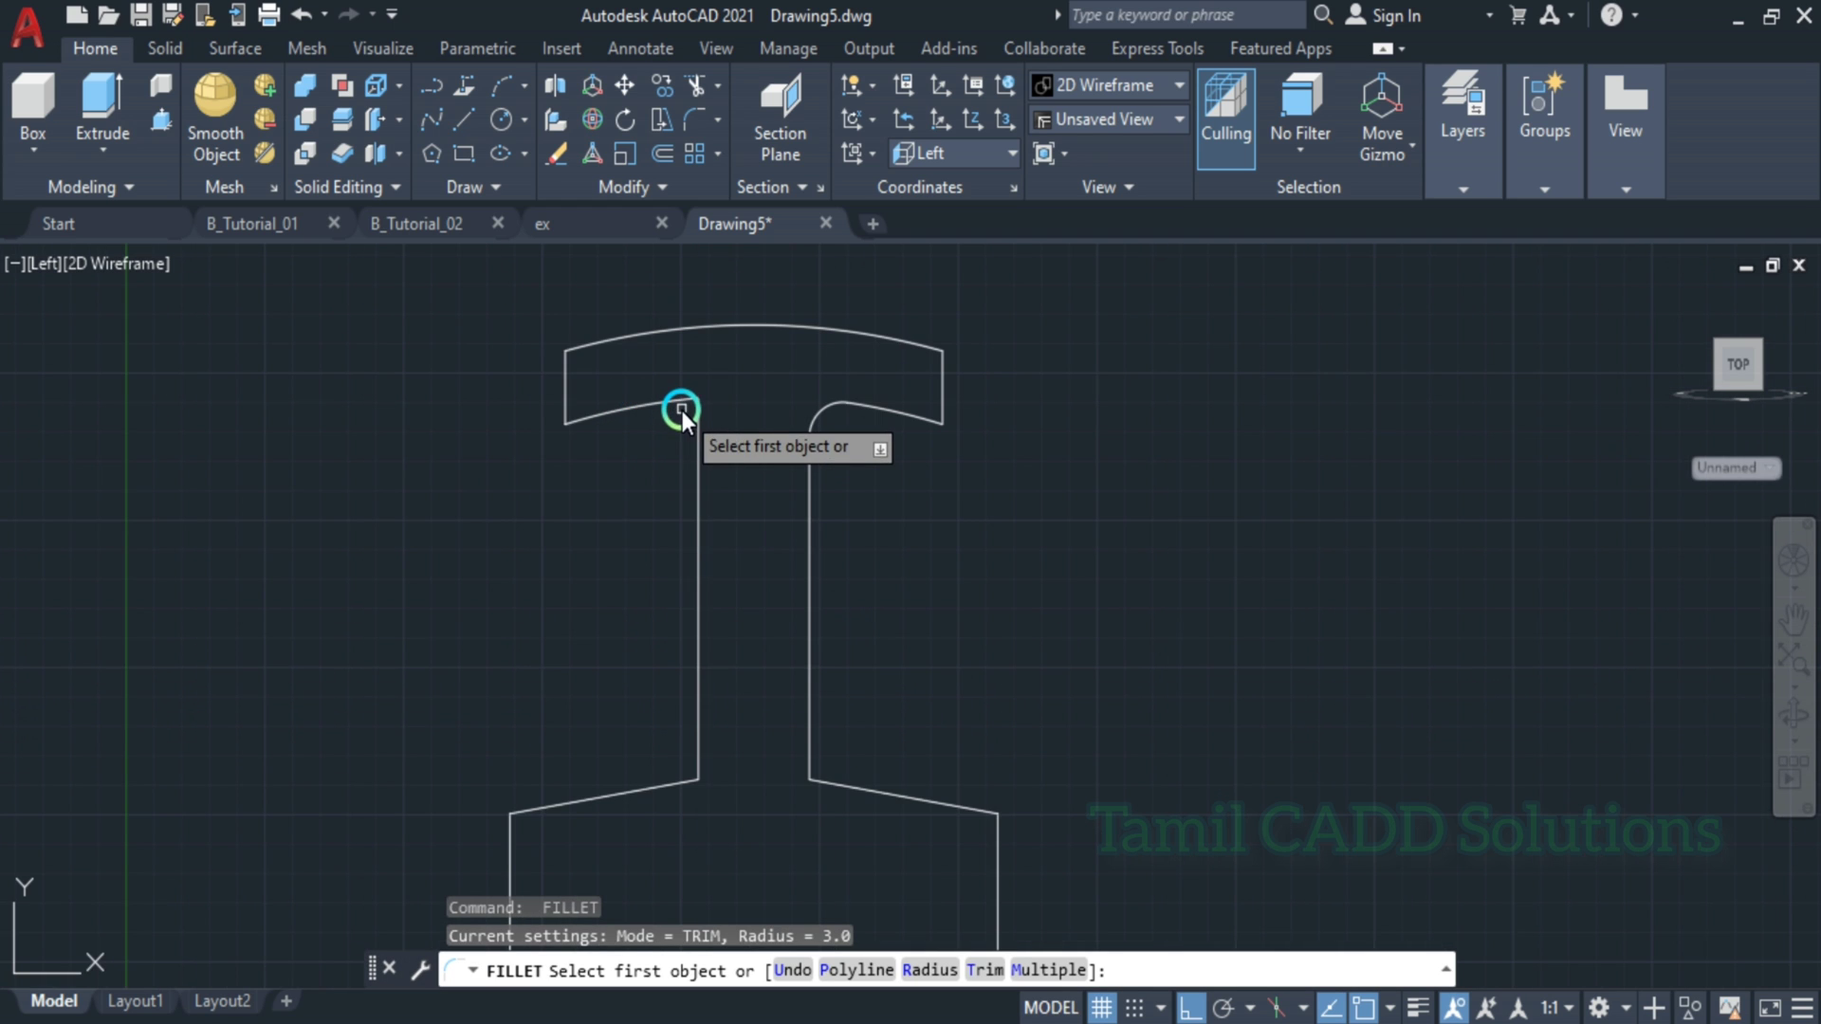
left_click(685, 404)
left_click(699, 465)
- Fillet both corners where the web lines meet the hub's sloped edges with radius 3
middle_click_drag(712, 687, 656, 661)
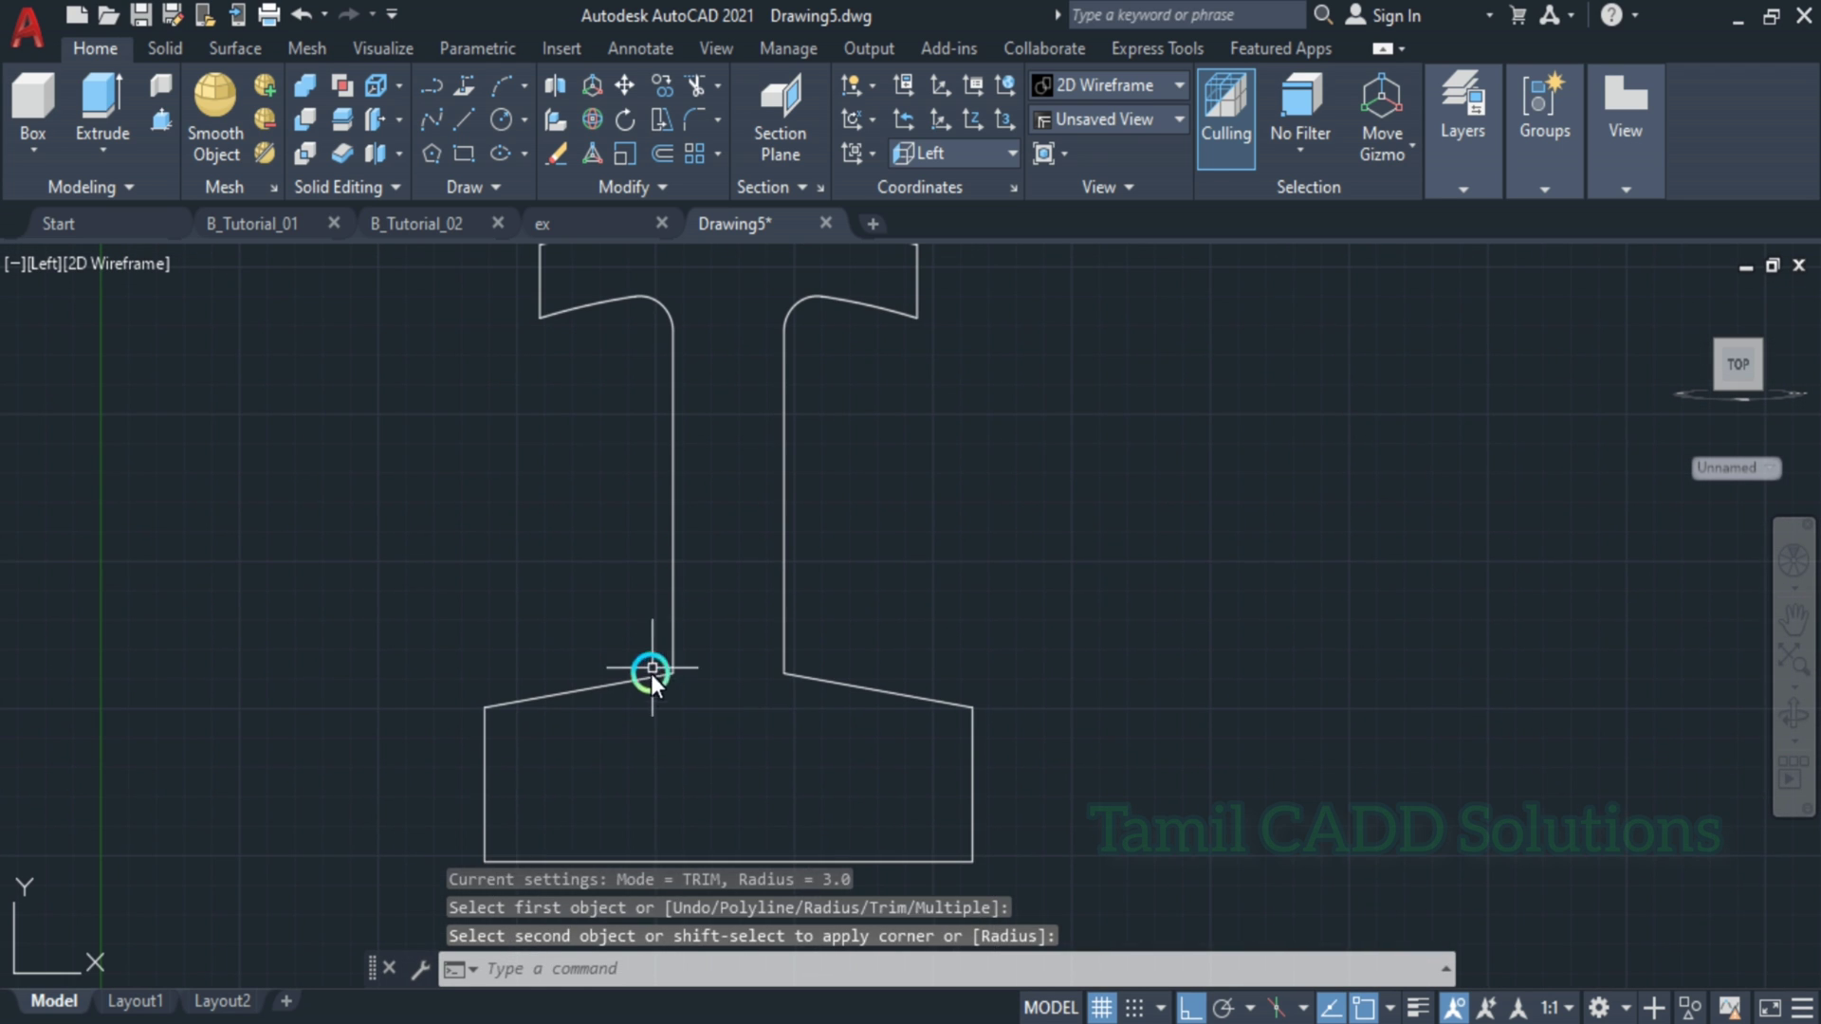
key("Return")
left_click(645, 682)
left_click(668, 639)
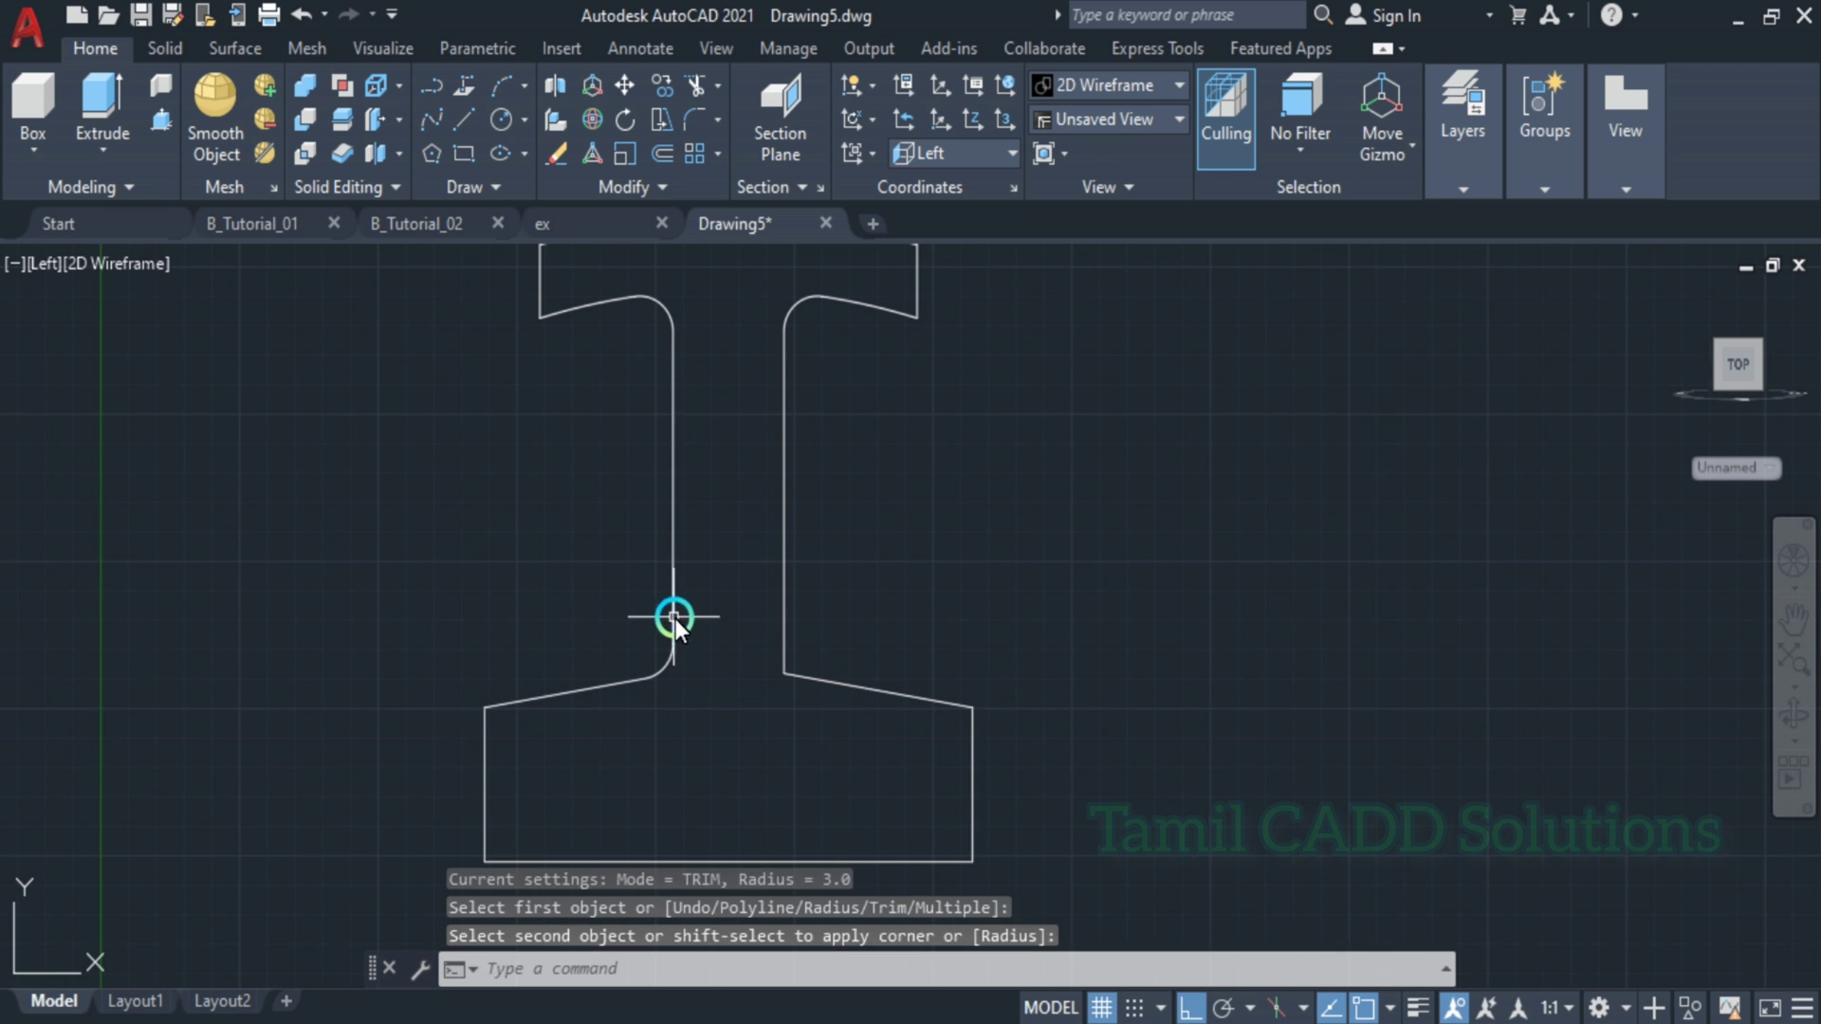
key("Return")
left_click(784, 642)
left_click(804, 673)
key("Escape")
scroll(795, 667, "down", 1)
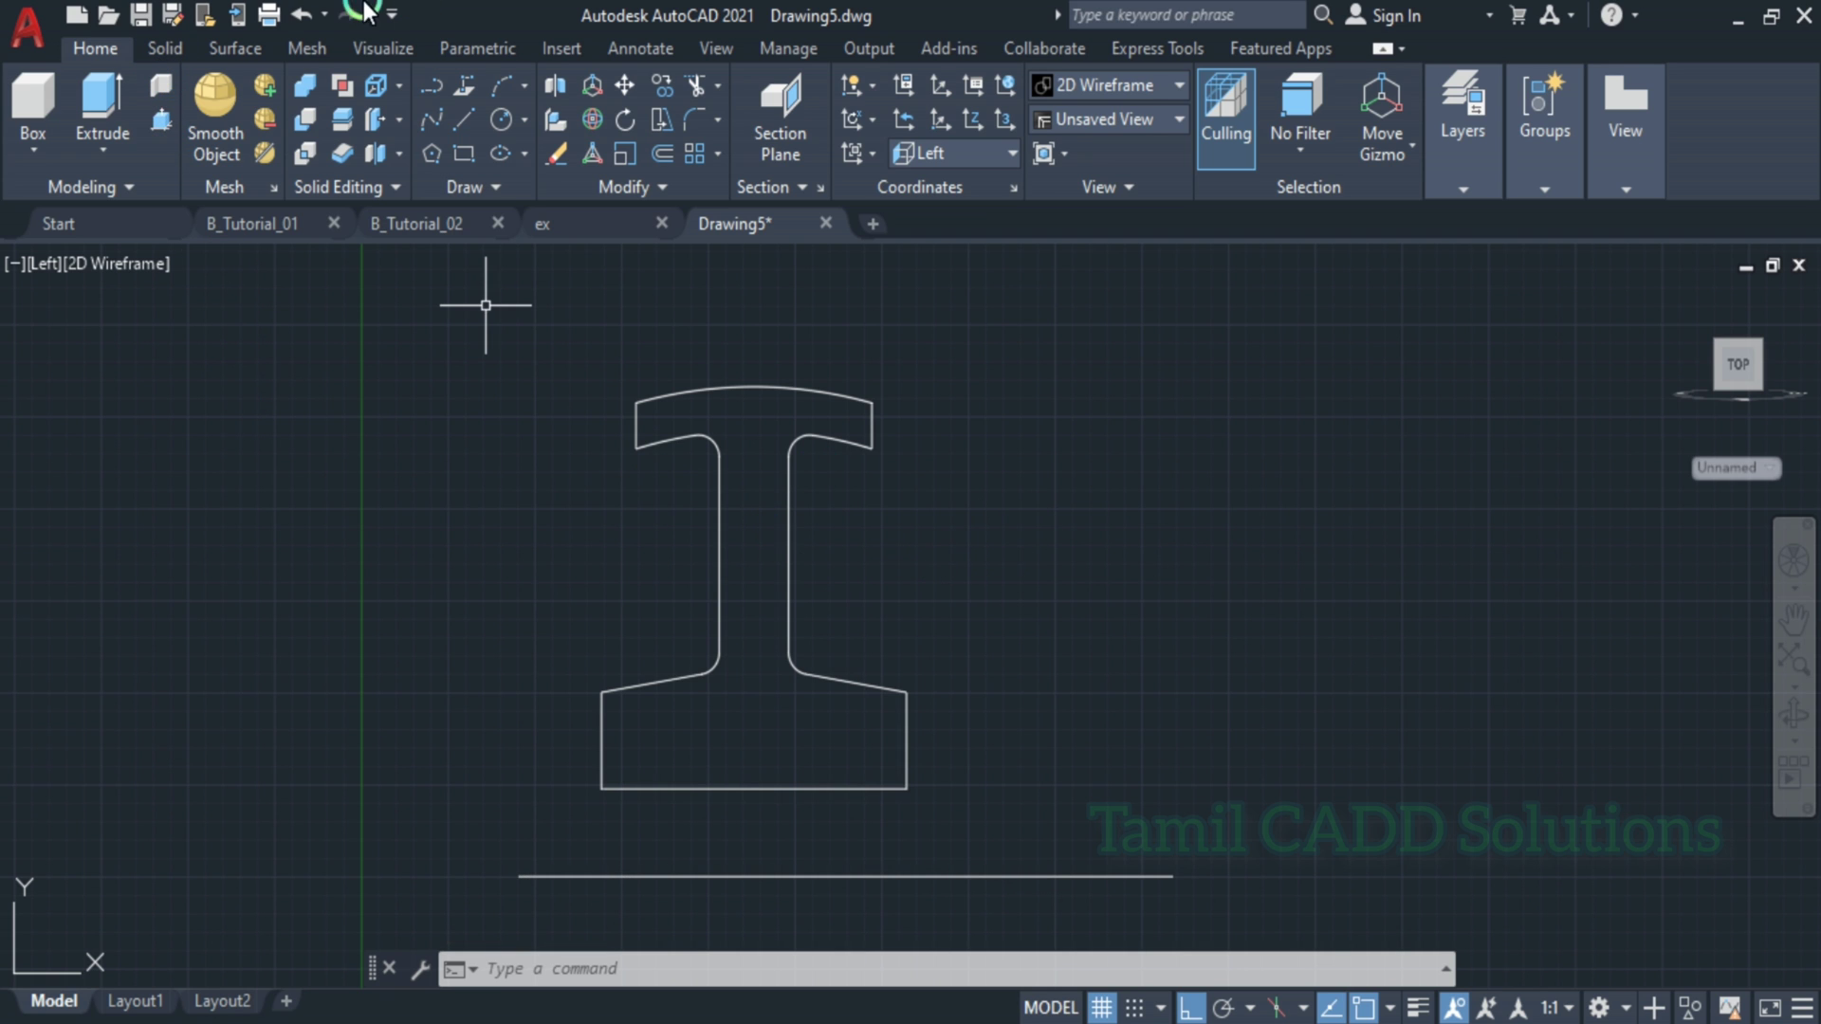
- Draw a circle tangent to the rim's inner arc, left end line and outer arc inside the rim's left end
left_click(524, 121)
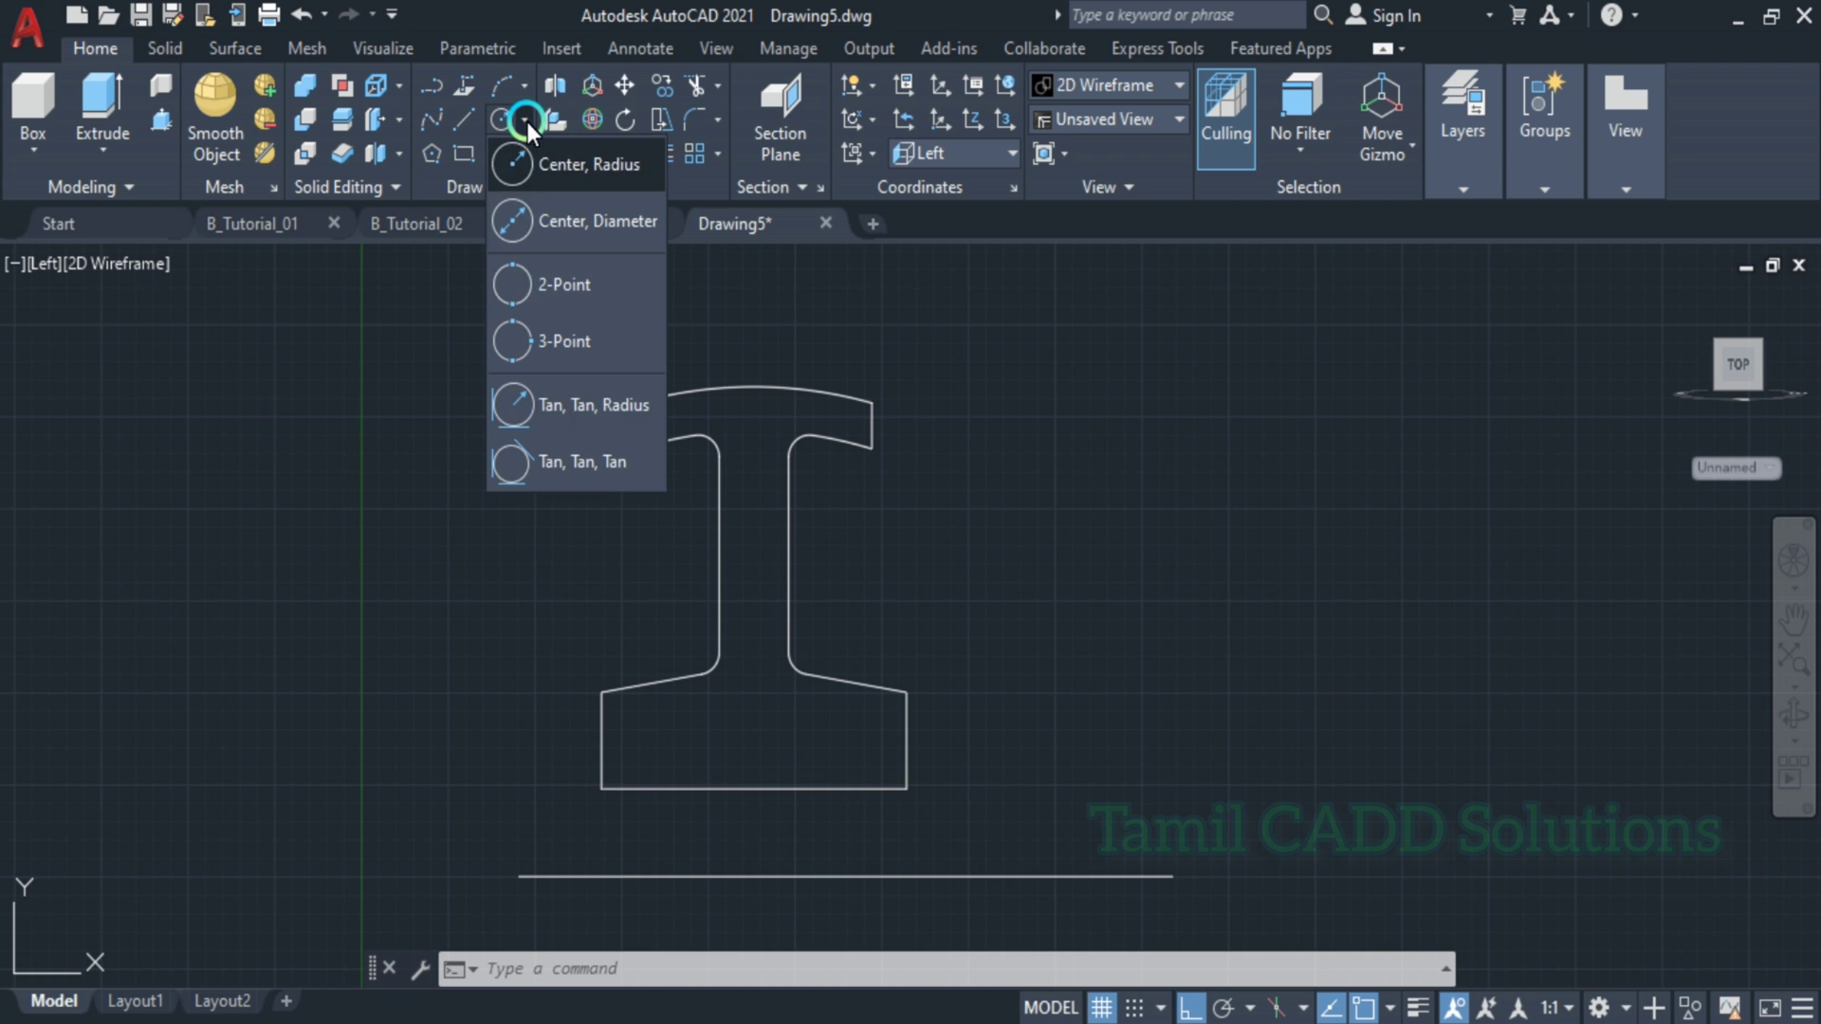
left_click(563, 450)
scroll(621, 446, "up", 4)
left_click(688, 446)
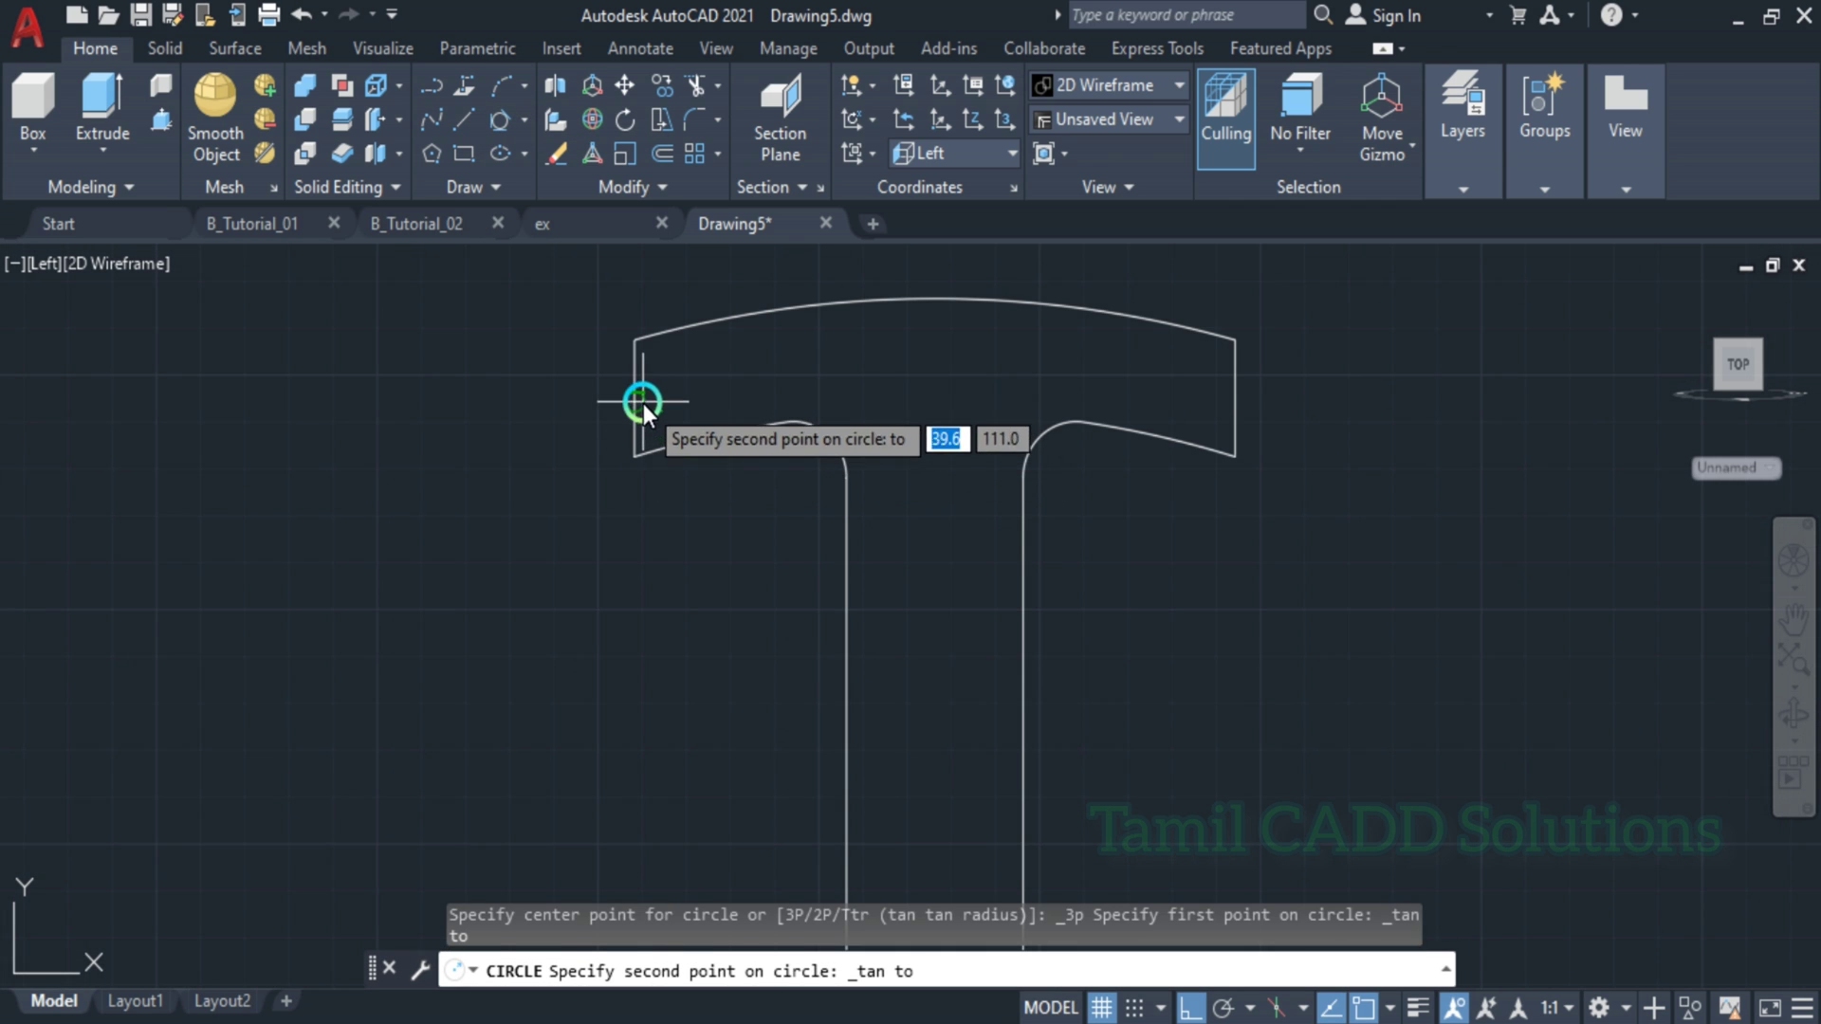
left_click(638, 397)
left_click(673, 334)
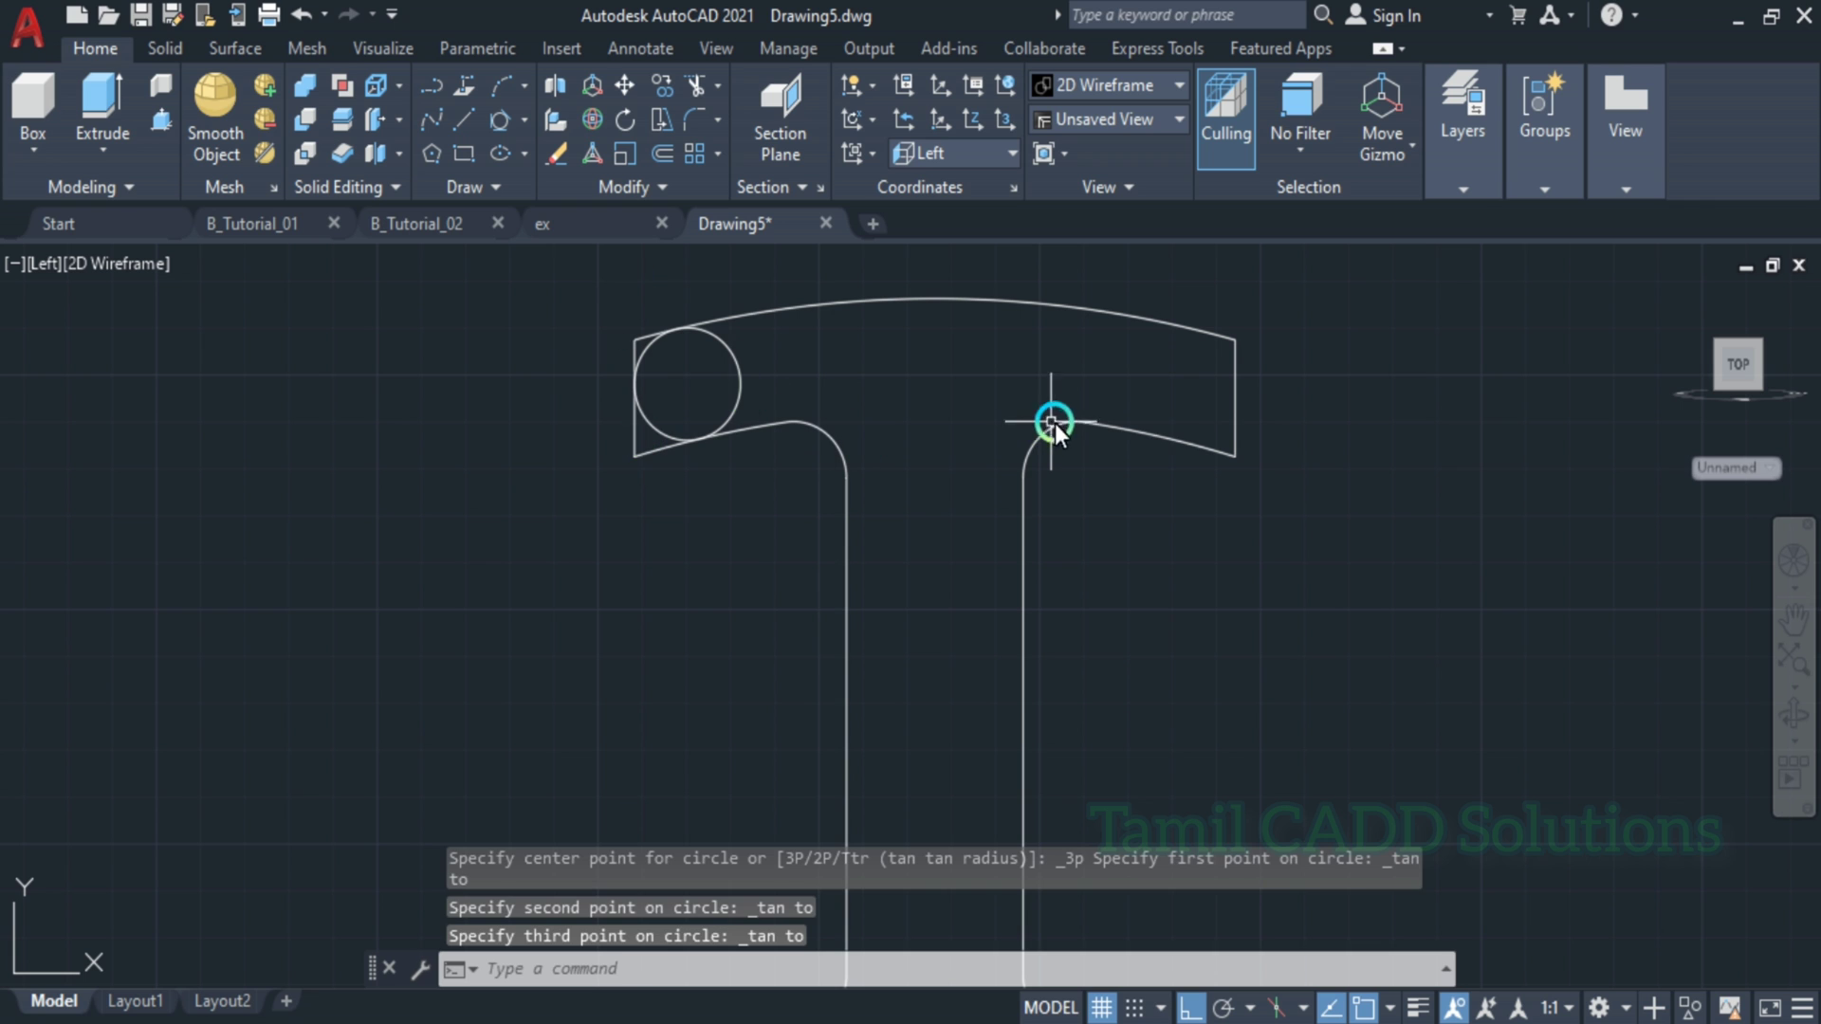
key("Return")
left_click(1167, 449)
key("Escape")
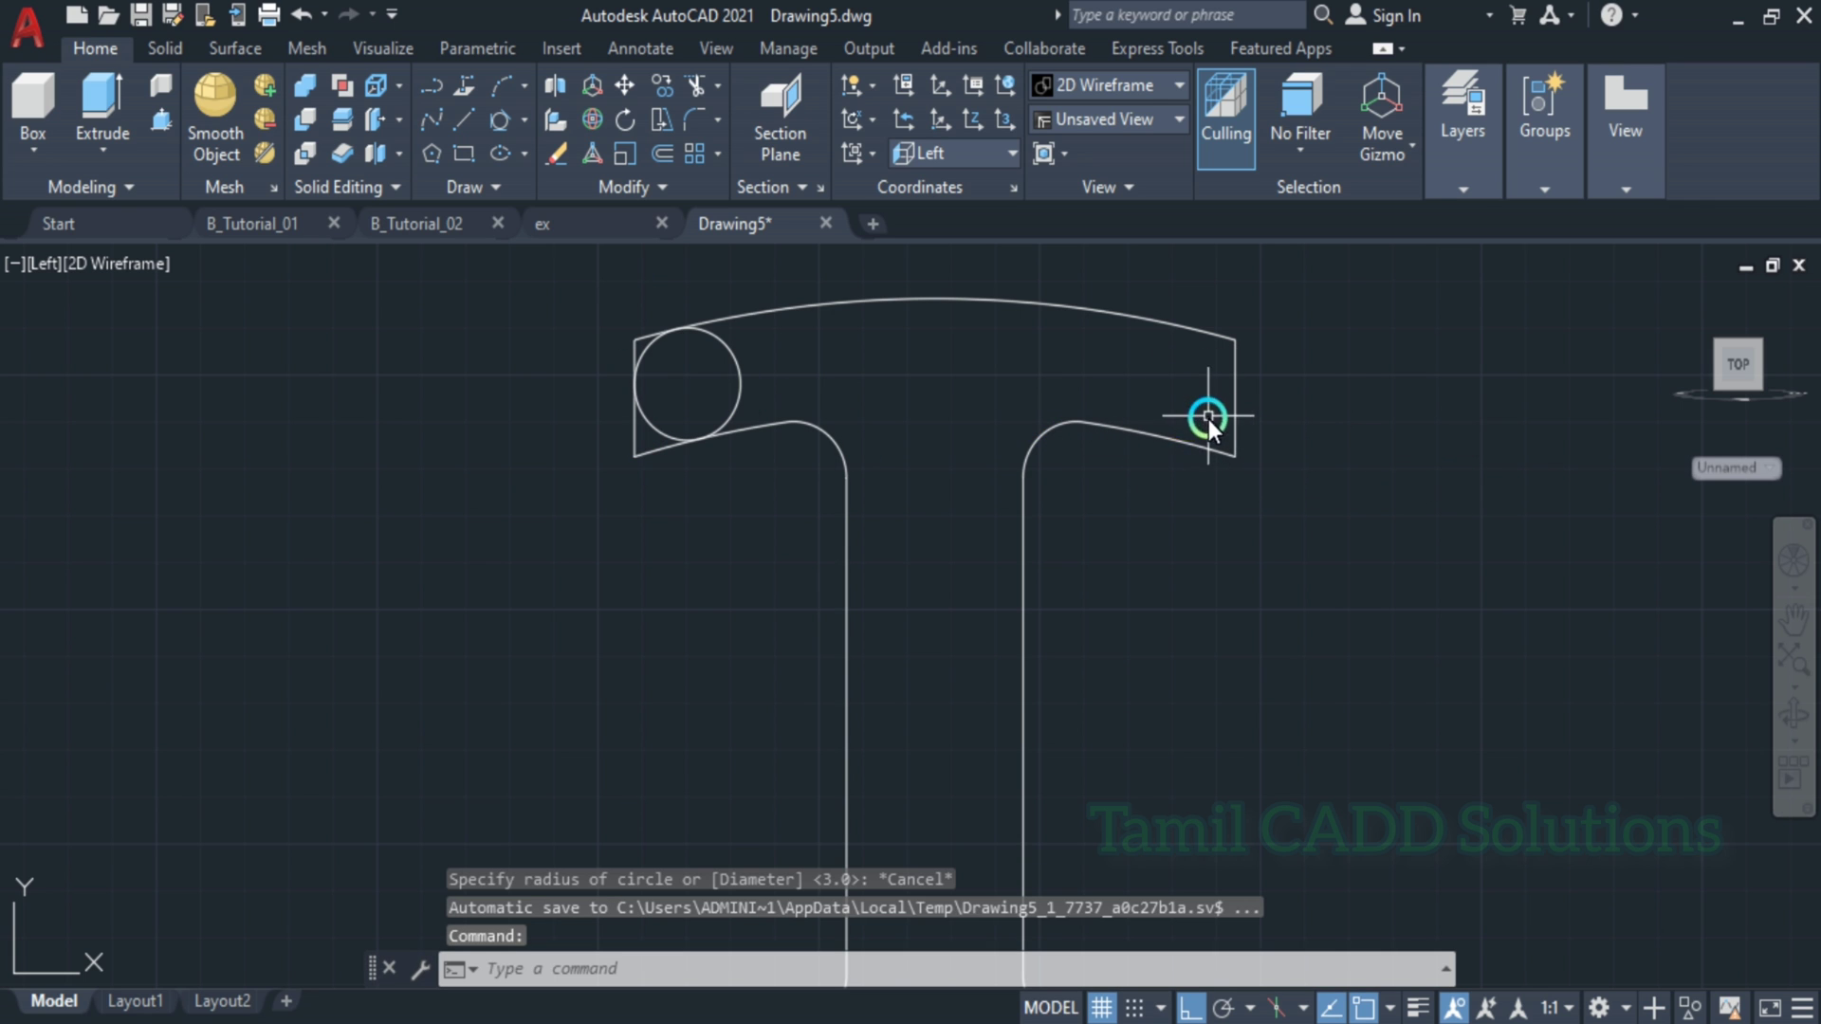
- Draw a circle tangent to the inner arc, right end line and outer arc inside the rim's right end
left_click(499, 123)
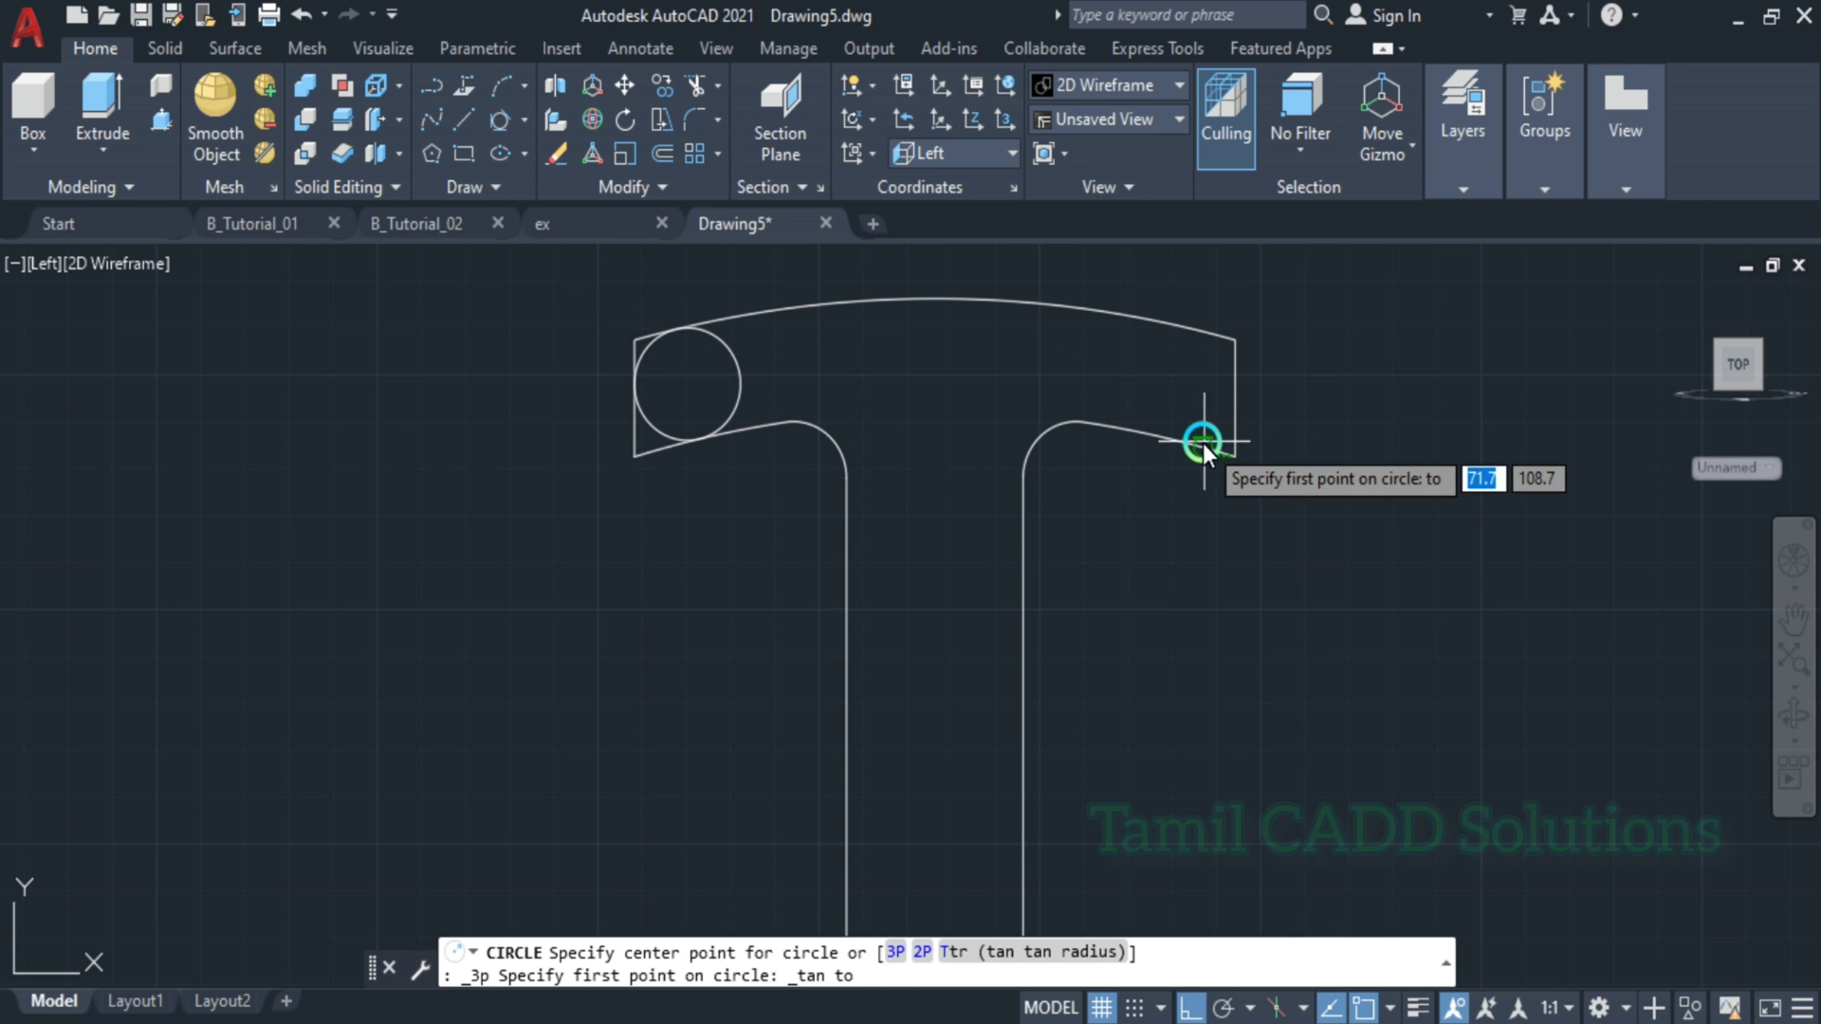
left_click(1203, 442)
left_click(1230, 403)
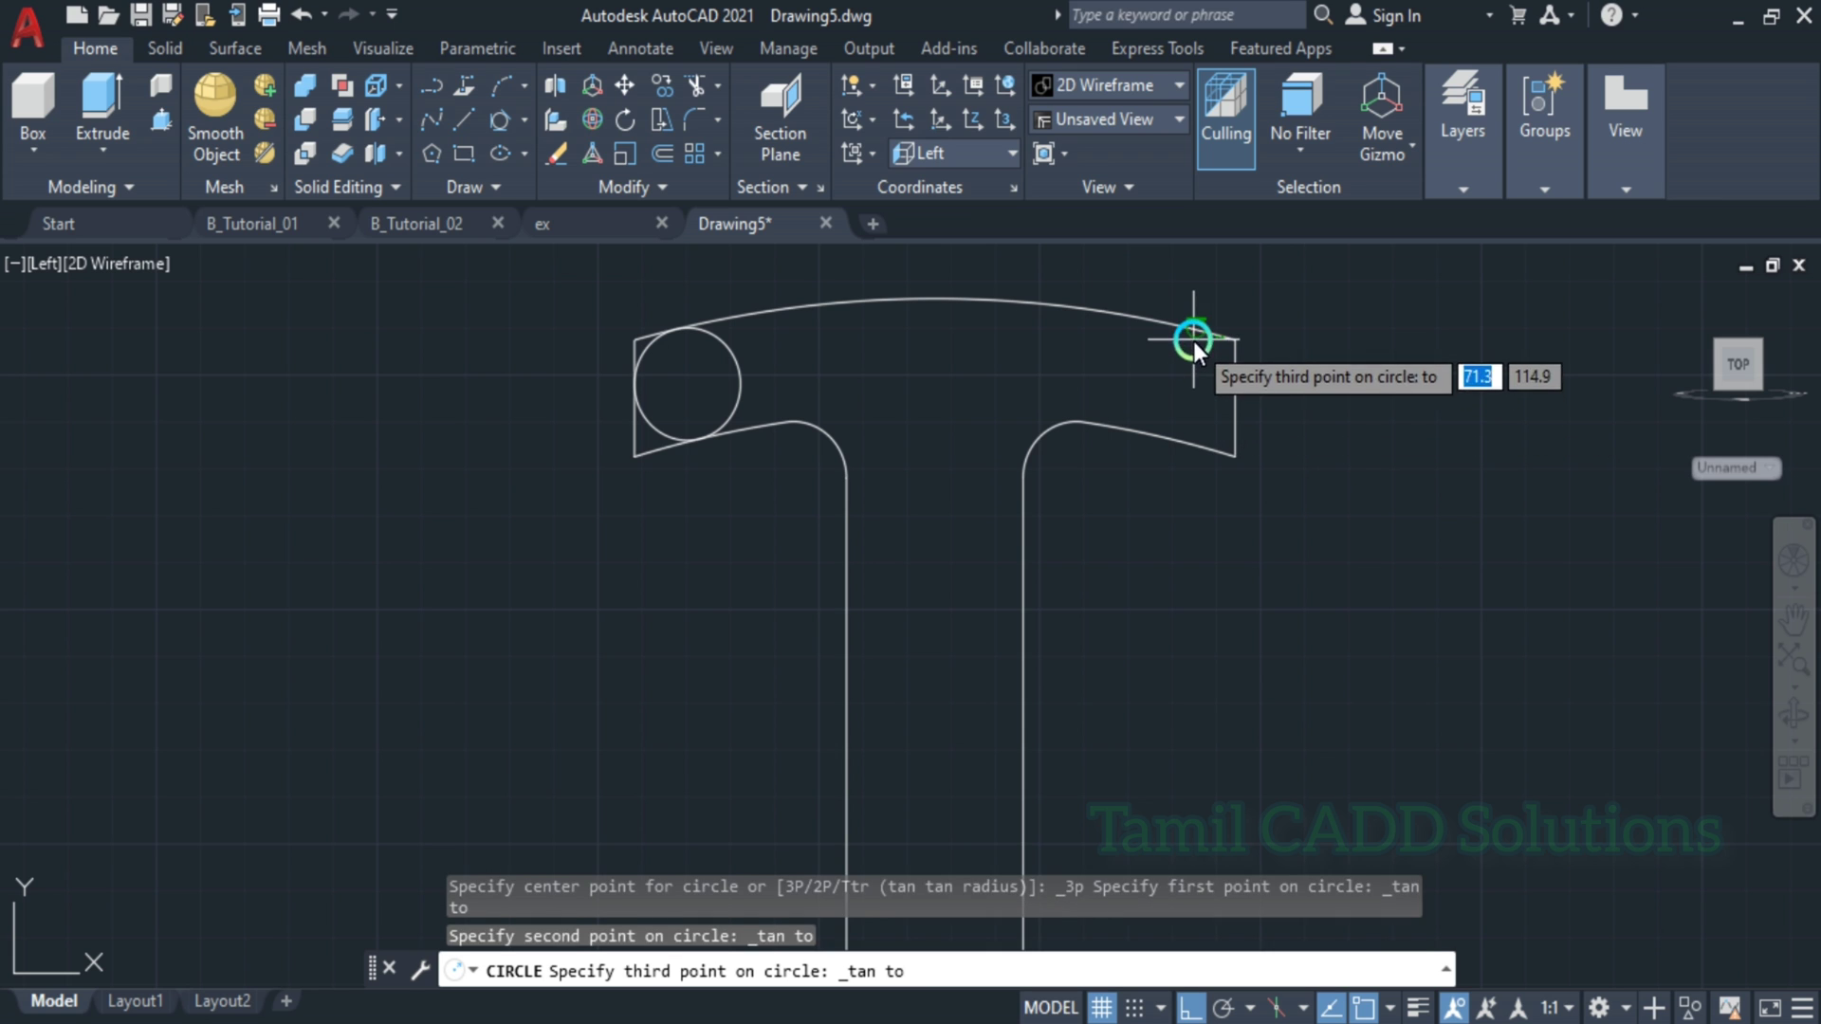
left_click(1194, 341)
- Trim the square corners and the tangent circle's inner arc so that the rim's right end is rounded
type("tr")
key("Return")
left_click_drag(1226, 445, 1242, 423)
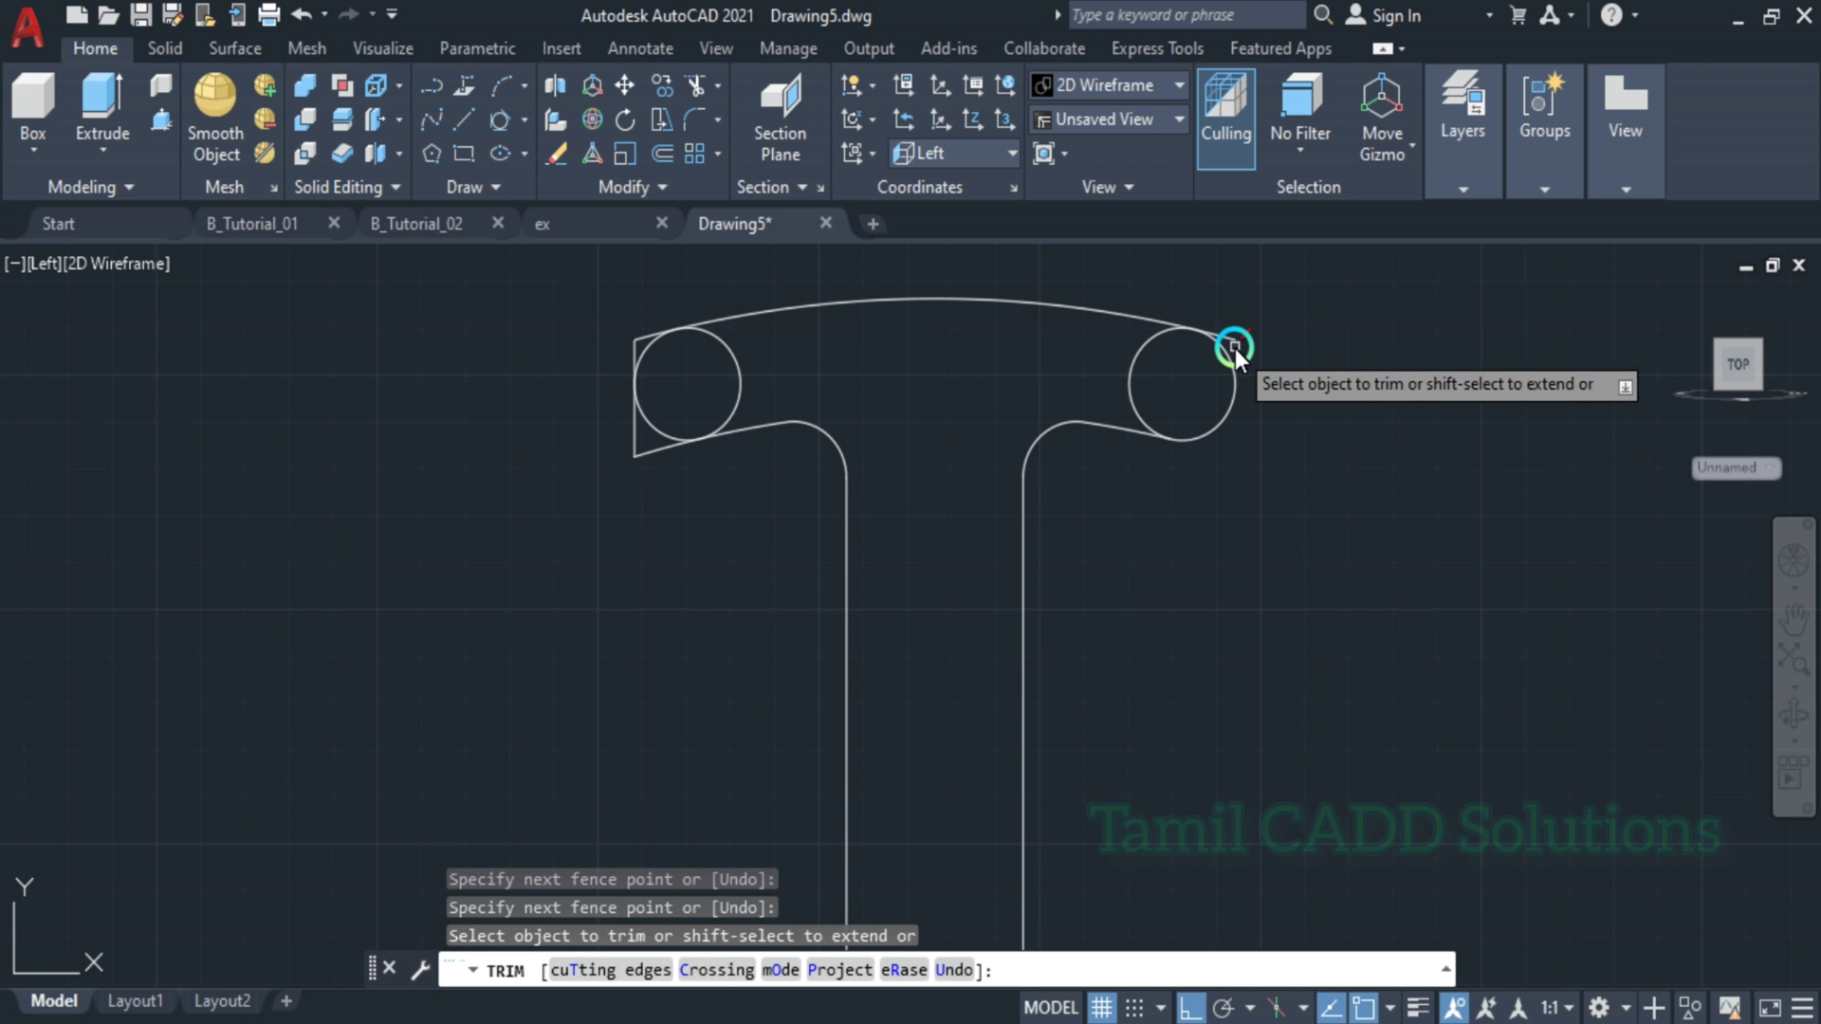
left_click(1234, 349)
left_click_drag(1127, 340, 1132, 397)
- Trim the left tangent circle's inner arc and the leftover corner pieces to round the rim's left end
left_click_drag(911, 366, 732, 377)
left_click(649, 453)
left_click_drag(639, 440, 611, 417)
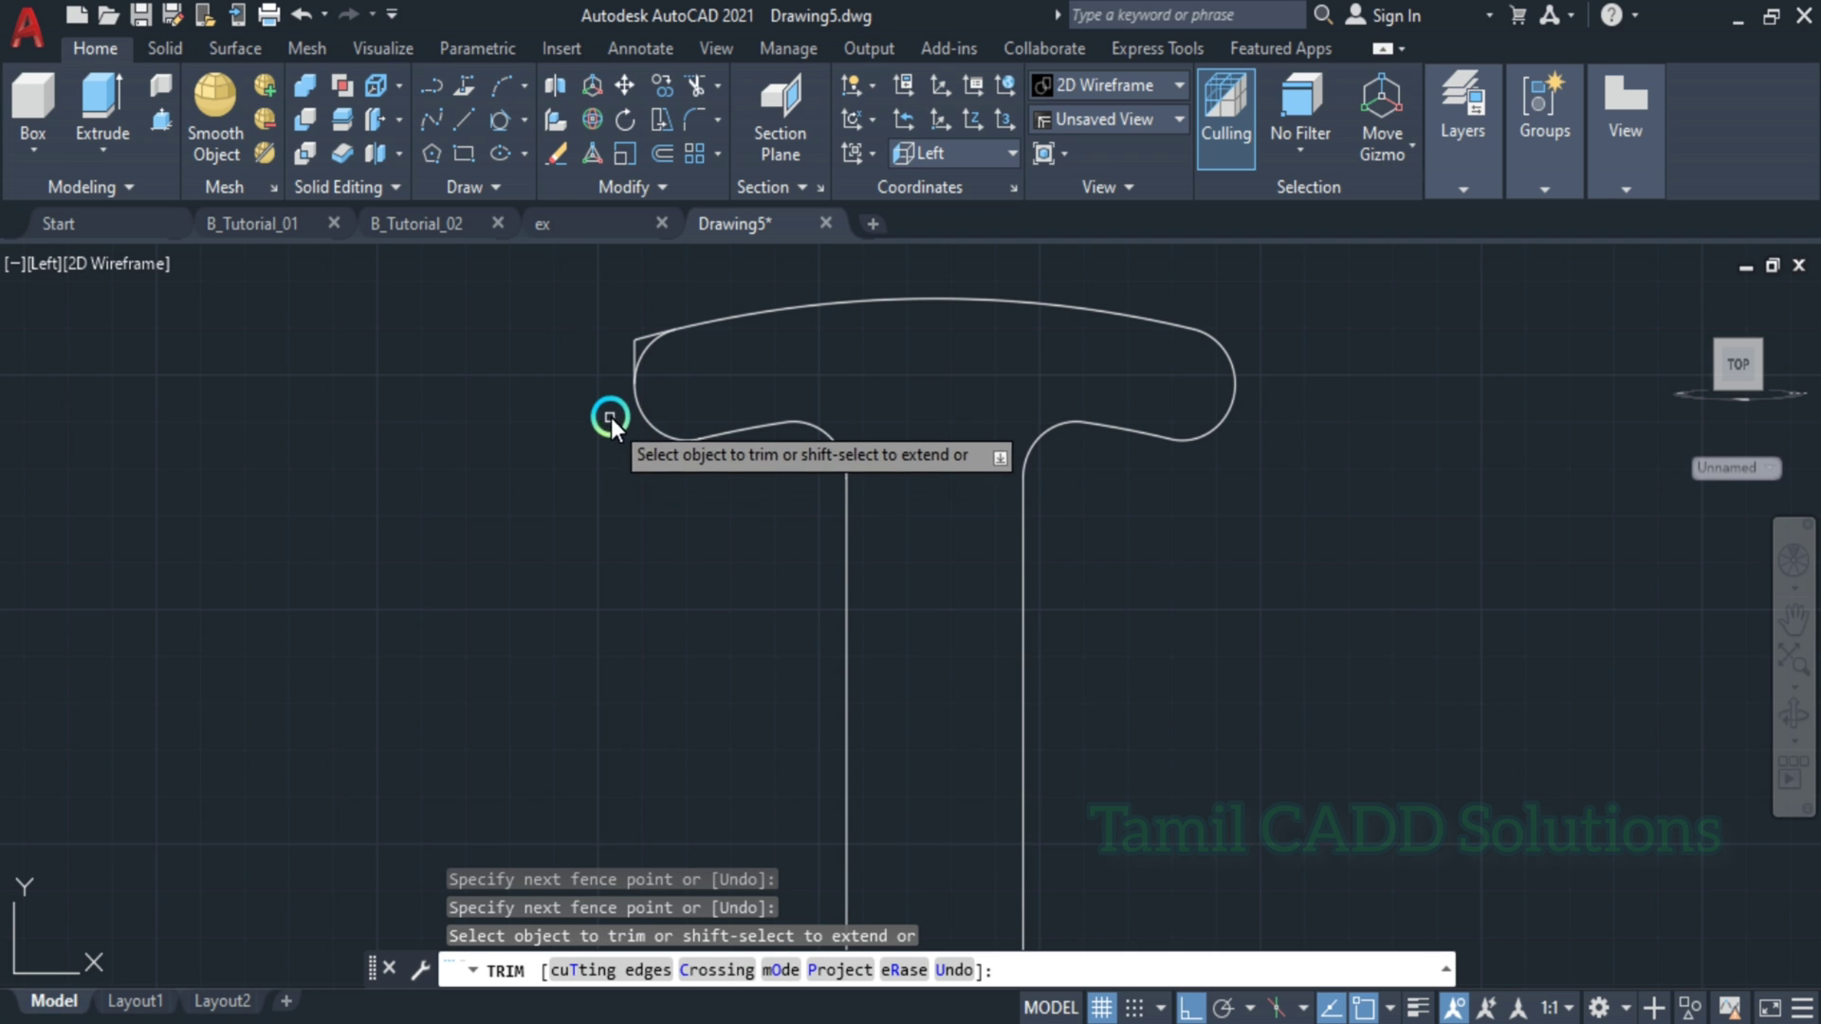
left_click(630, 352)
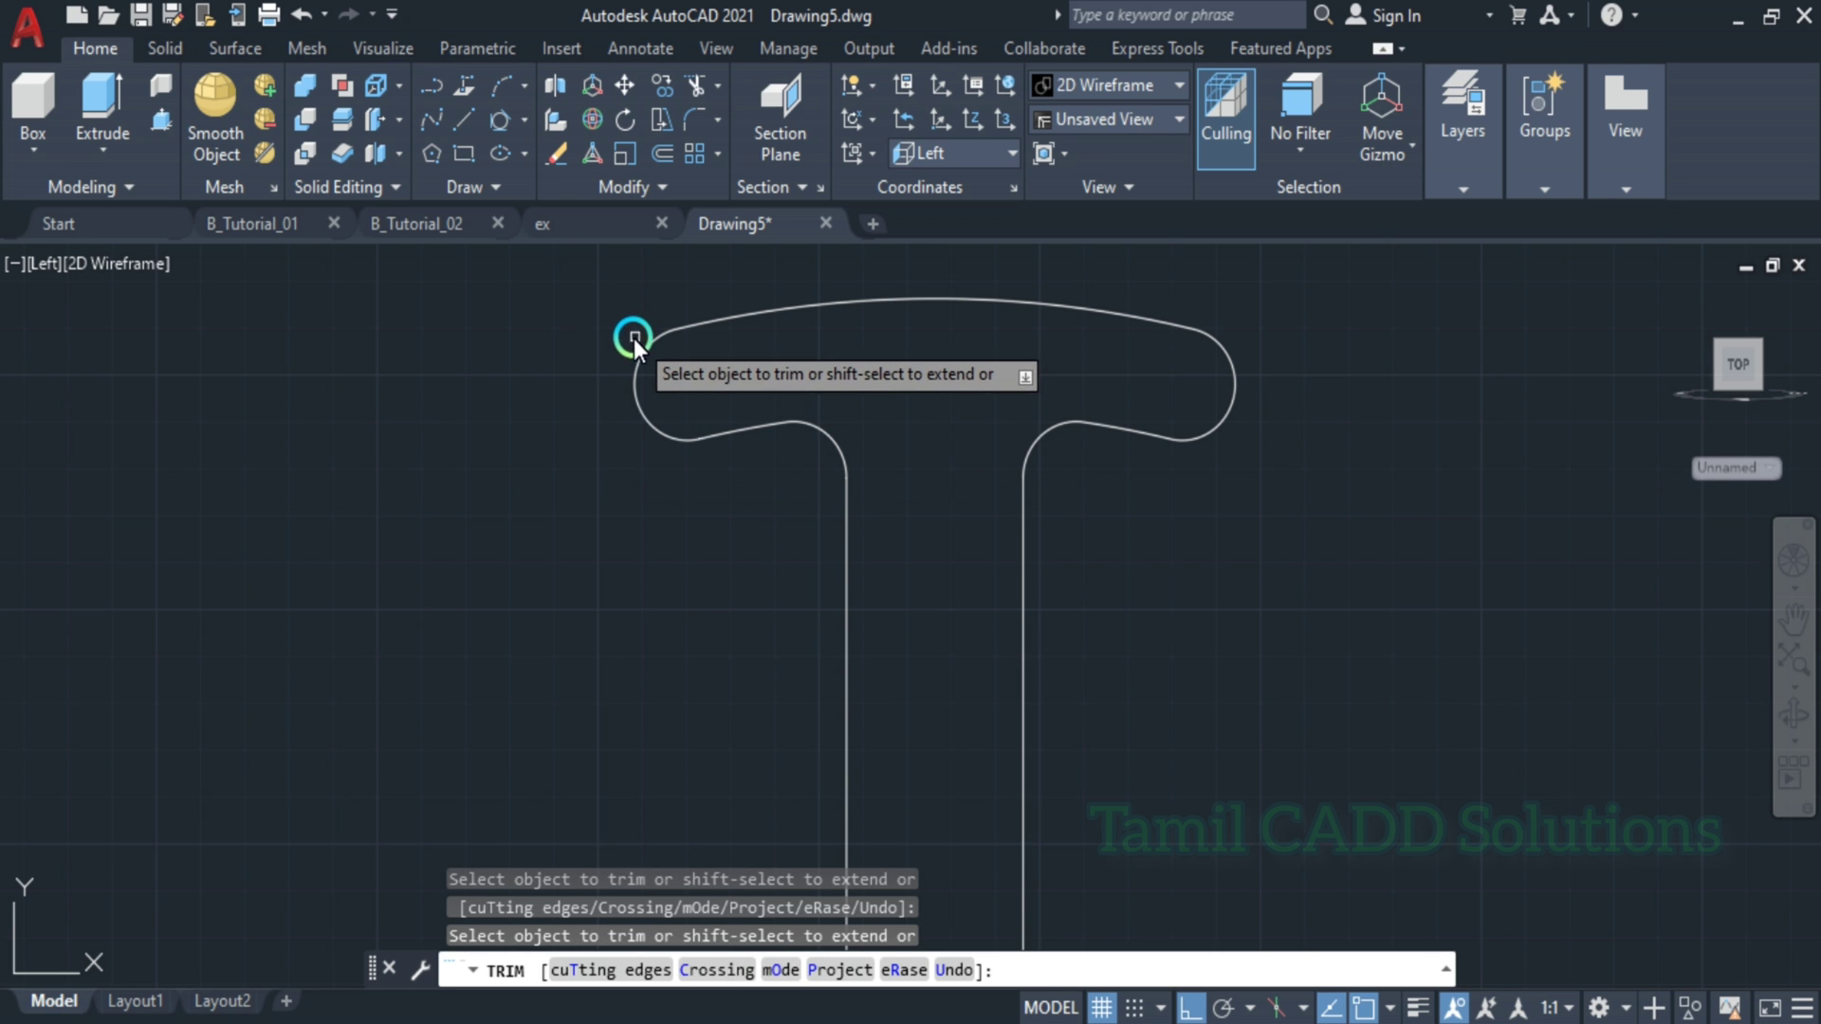
left_click(522, 108)
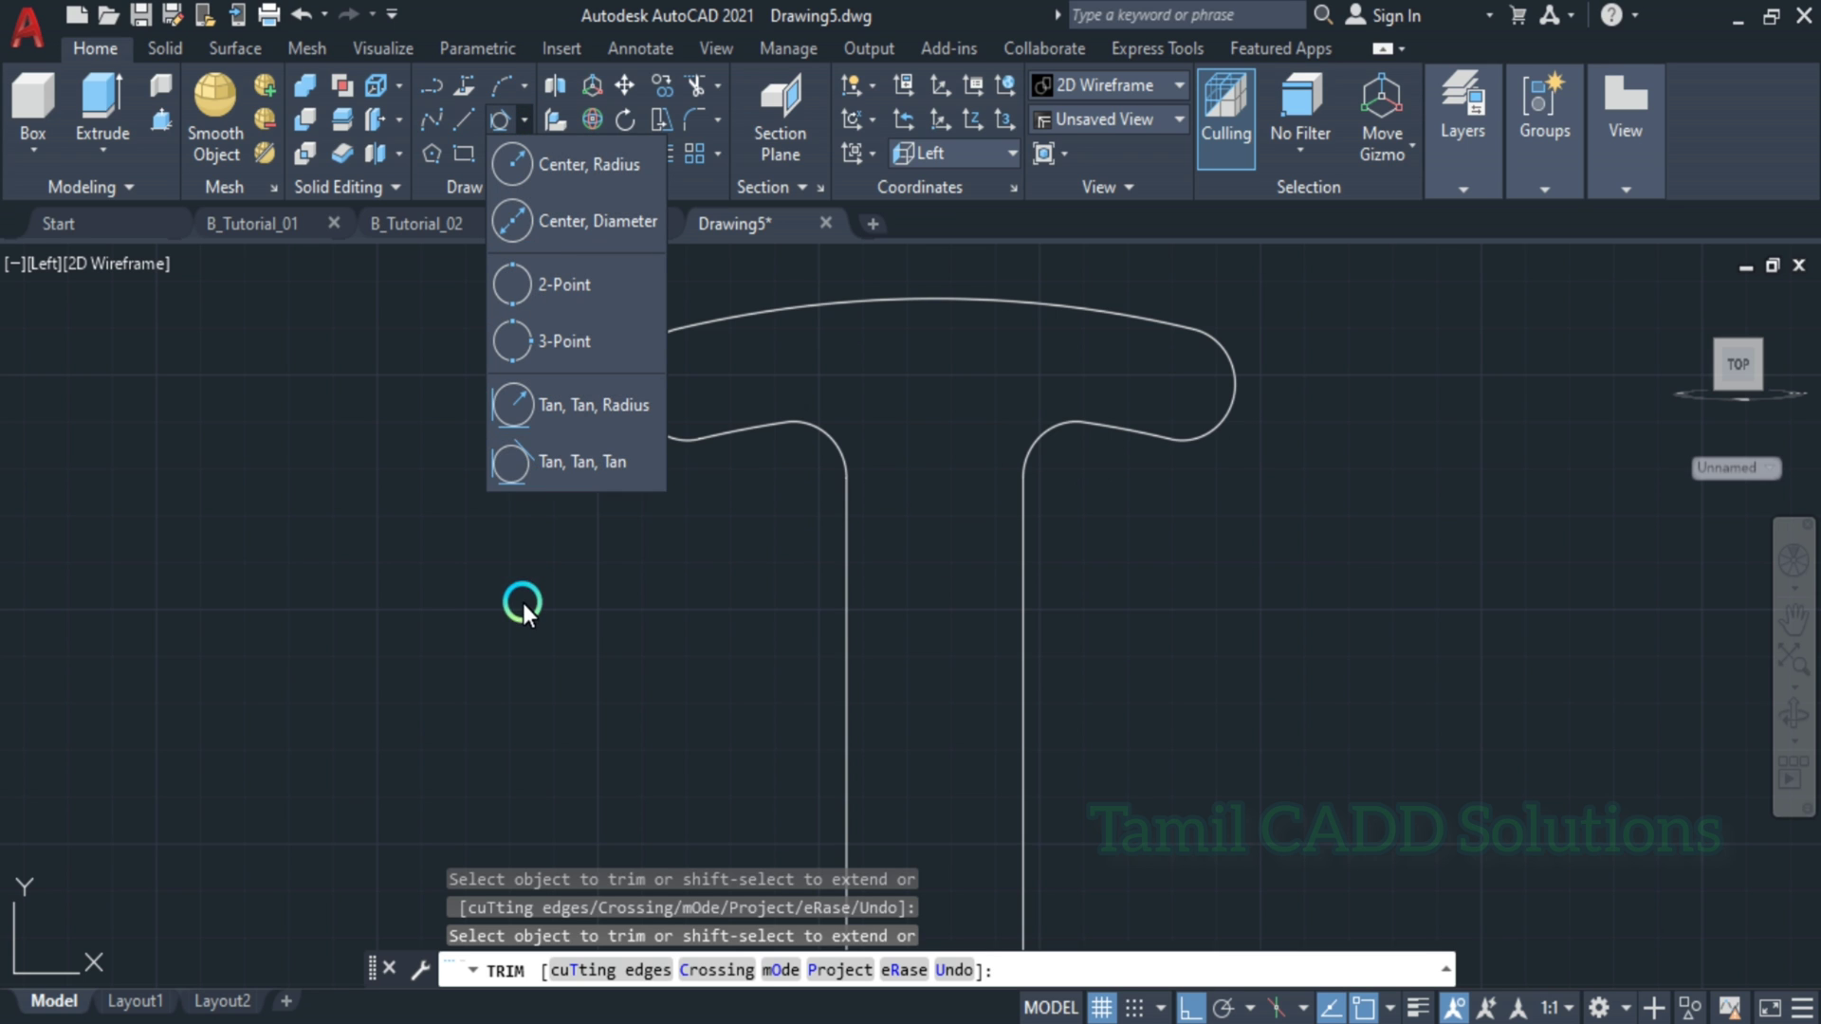
scroll(731, 549, "down", 4)
middle_click_drag(833, 537, 821, 486)
key("Escape")
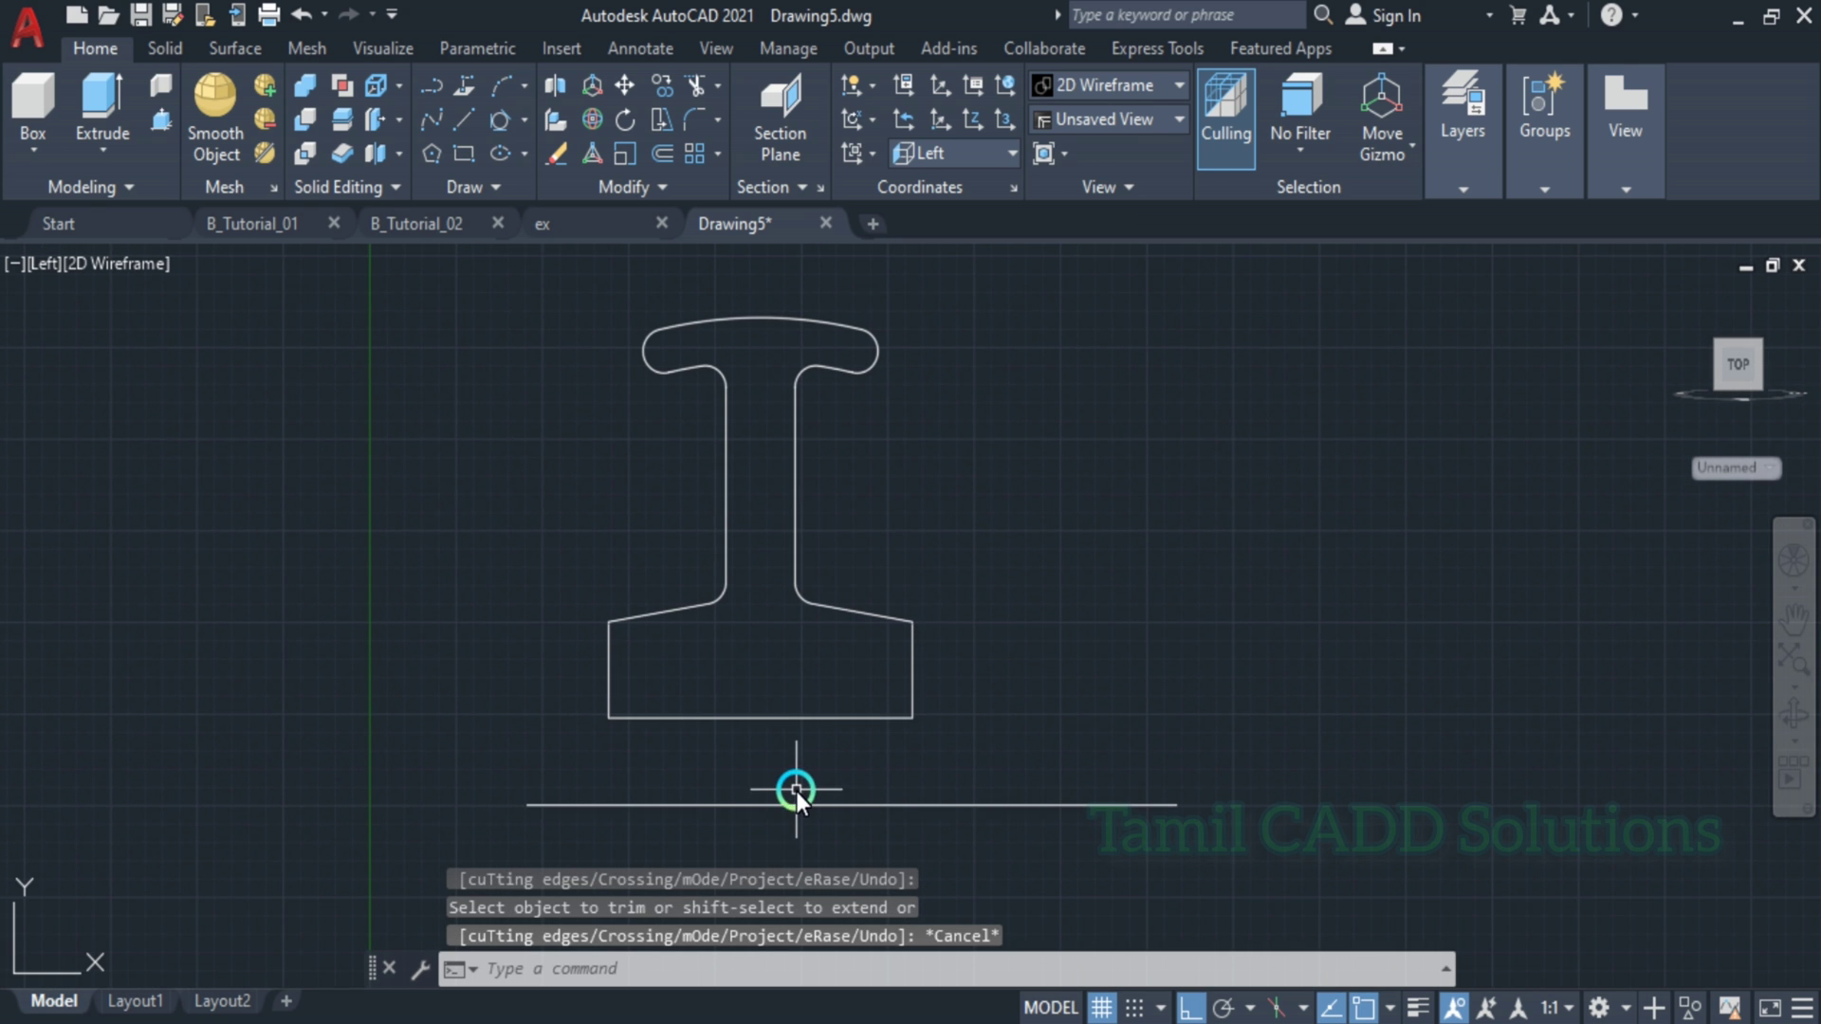
- Check the Truck Wheel drawing in the exercise book PDF and return to AutoCAD
key("alt+Tab")
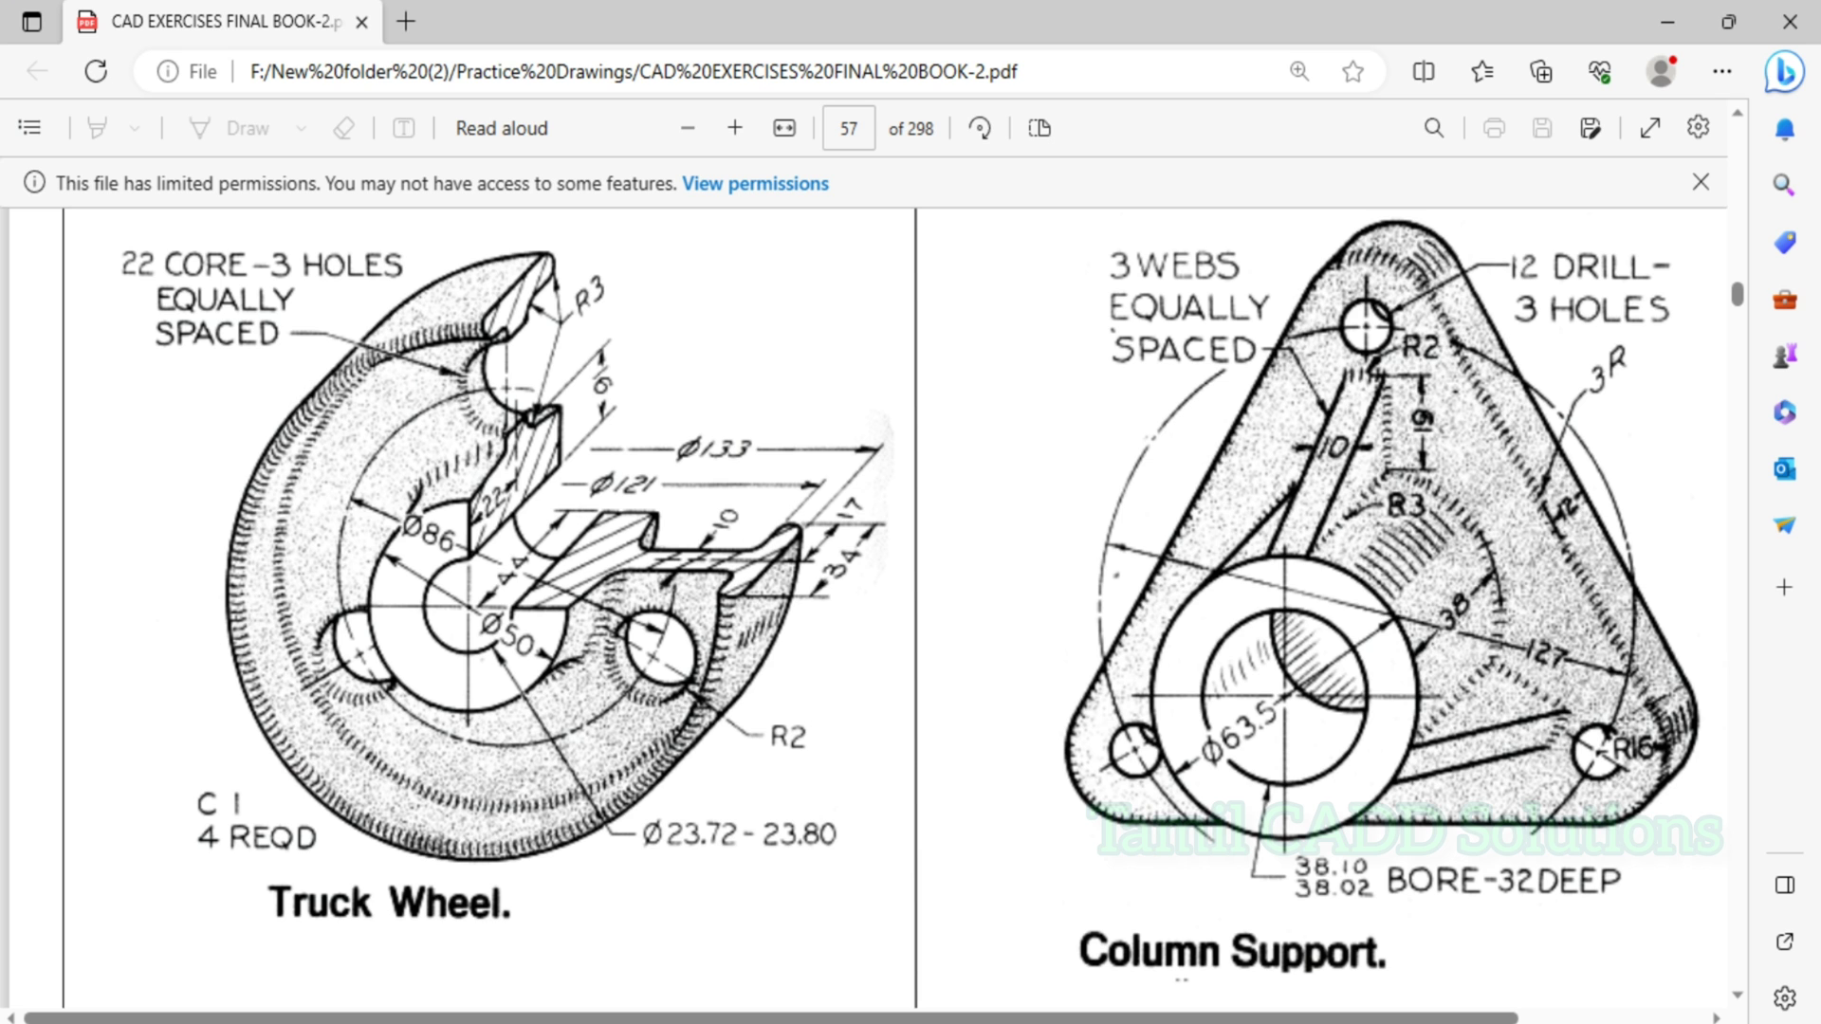
left_click(1659, 17)
scroll(850, 485, "down", 2)
left_click(624, 333)
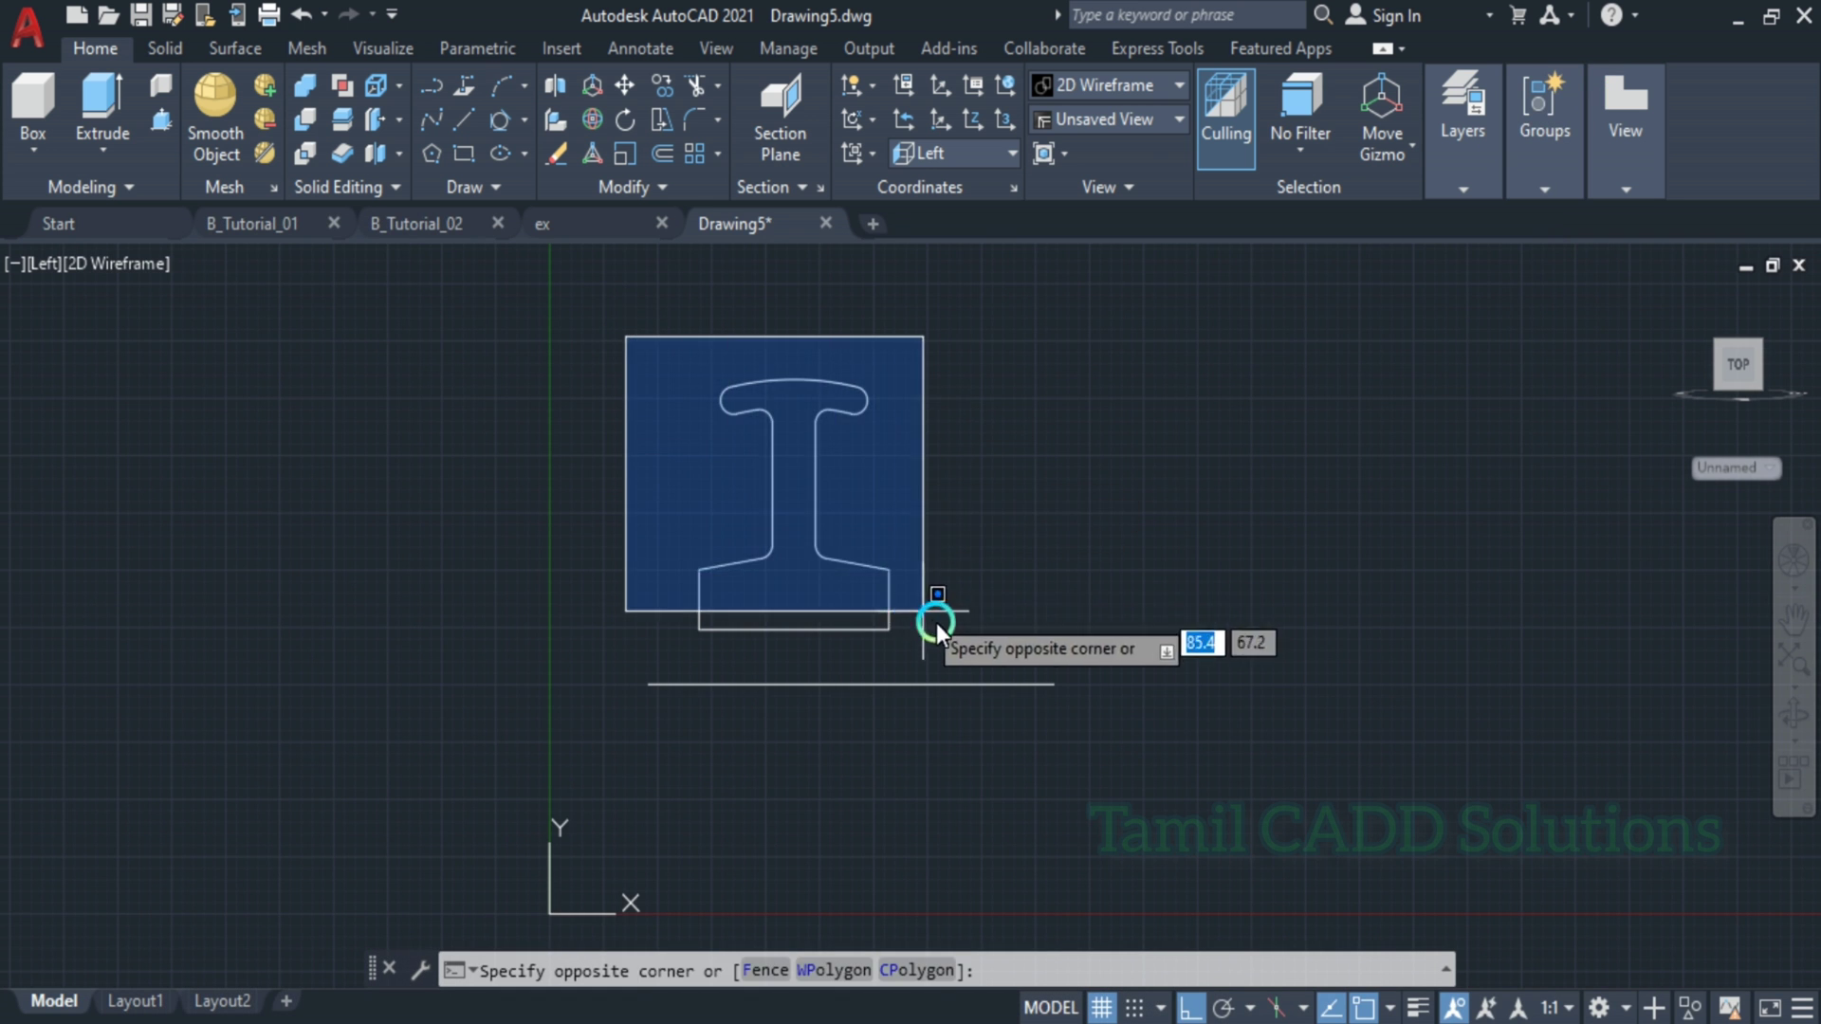
left_click(969, 662)
key("Escape")
left_click(1000, 668)
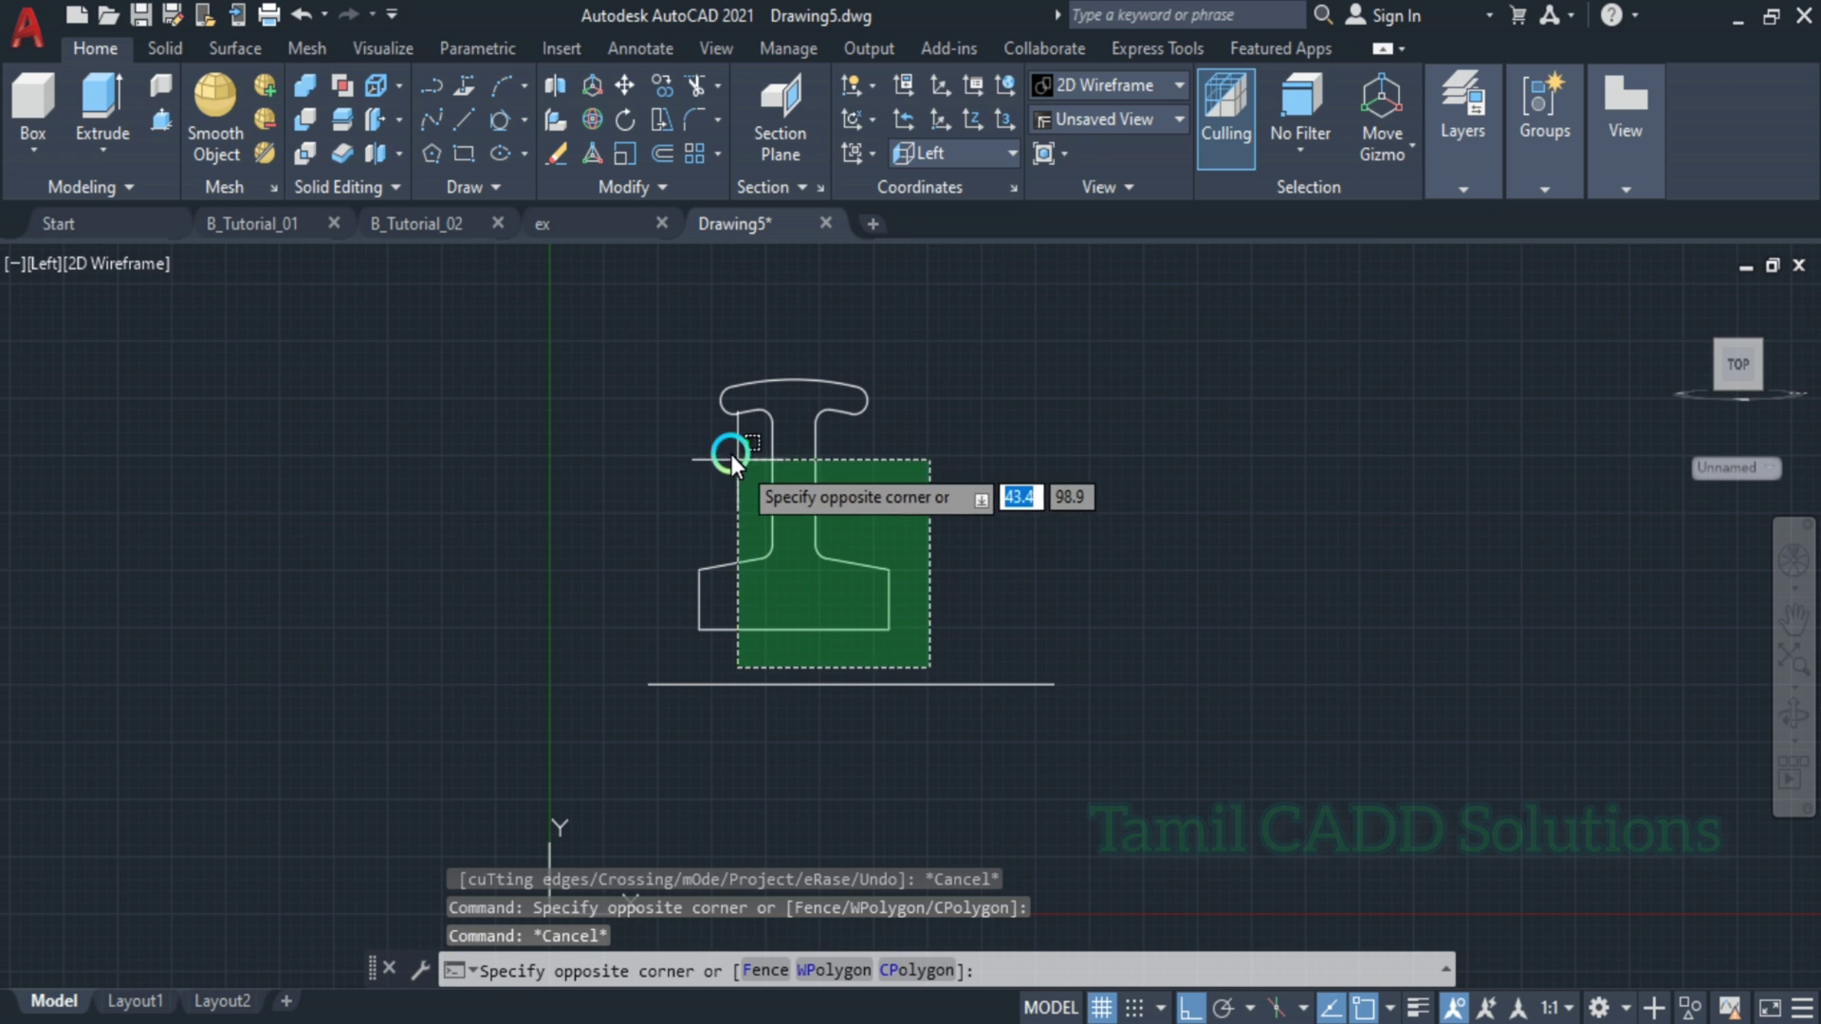
key("Escape")
- Select all the lines and arcs of the wheel's section profile and try to join them into one outline
left_click(915, 598)
left_click(529, 302)
left_click(634, 343)
left_click(944, 628)
left_click(949, 649)
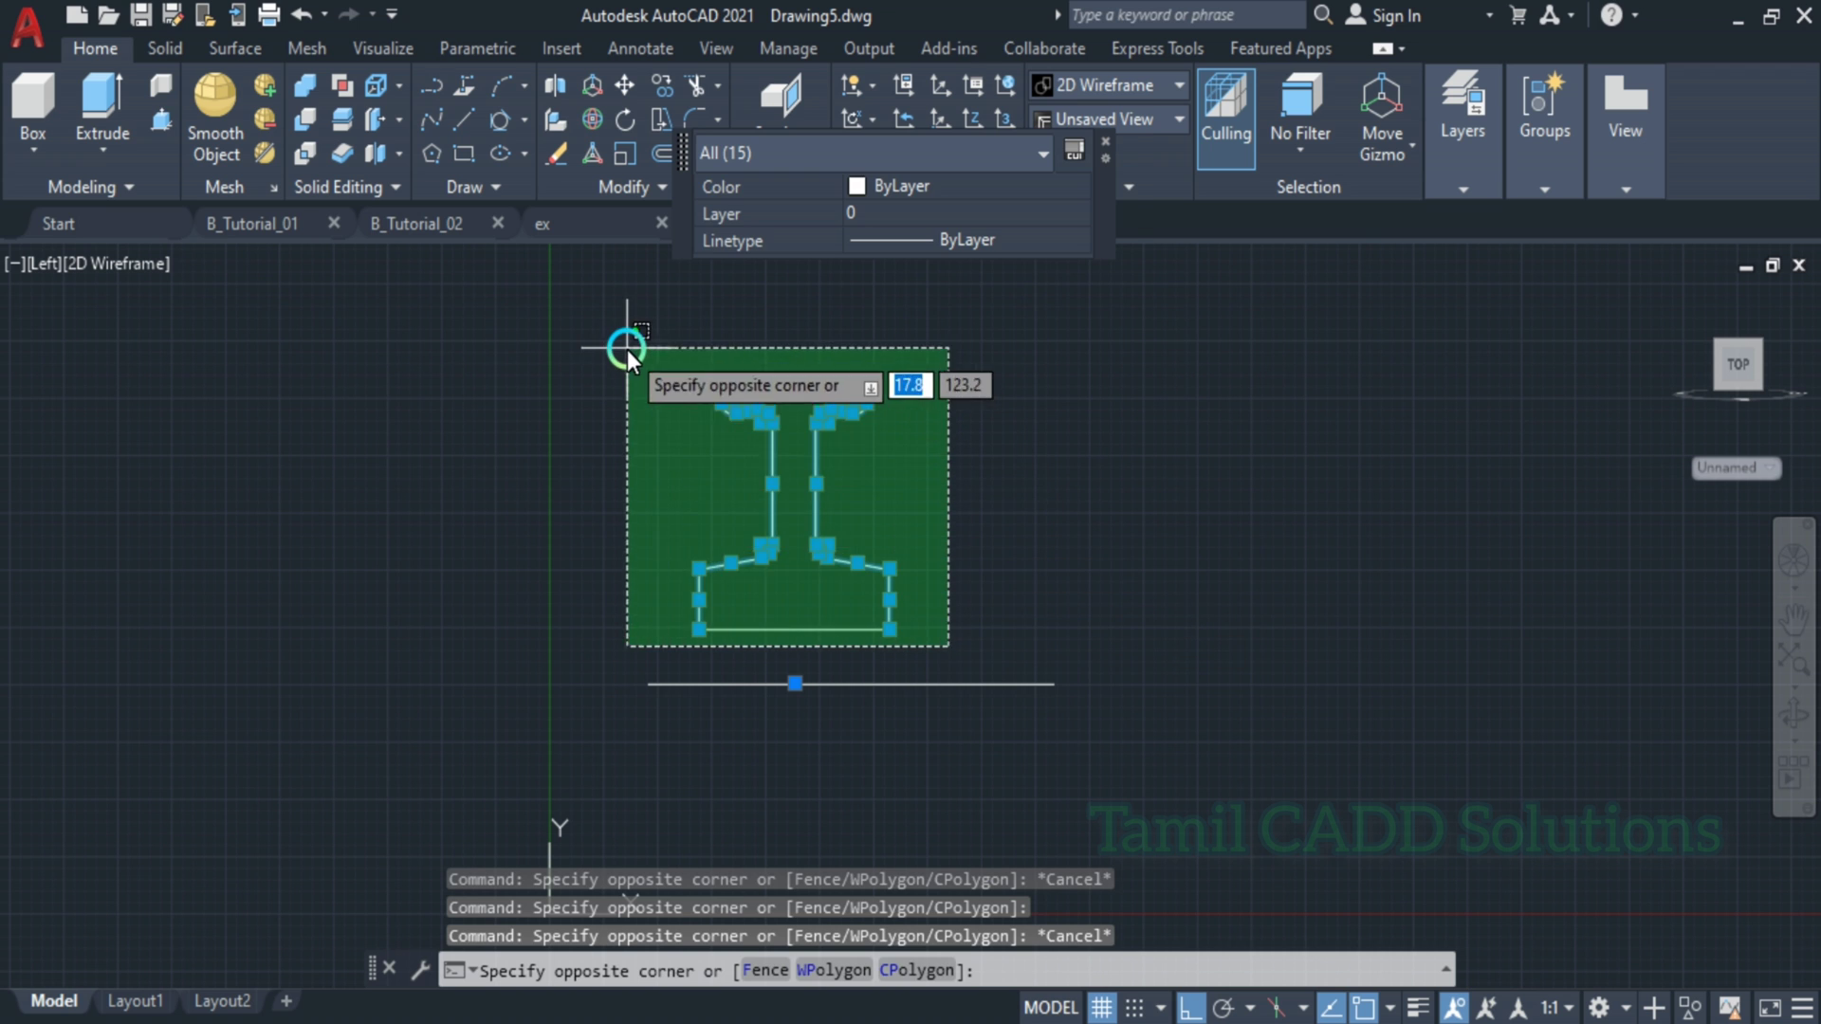
left_click(626, 351)
type("j")
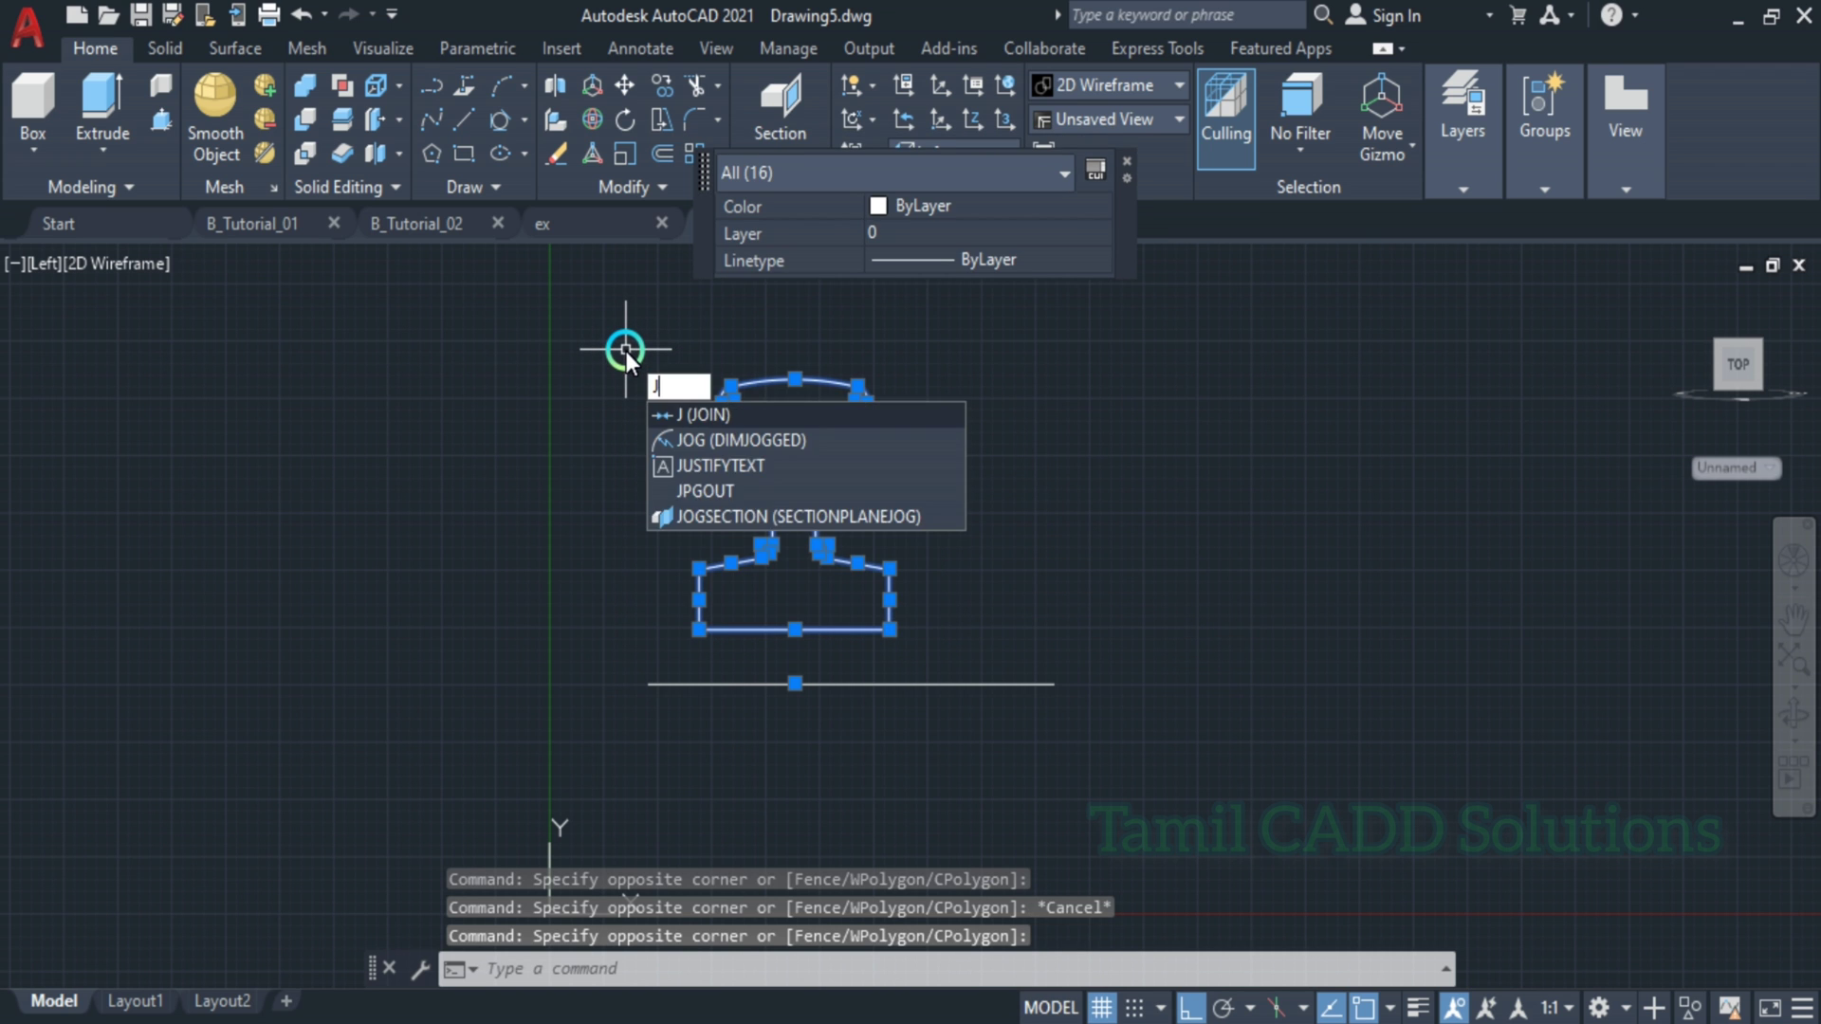
key("Return")
- Check which profile pieces are connected and join the two polylines with the hub's base line
left_click(764, 482)
middle_click_drag(823, 433, 676, 453)
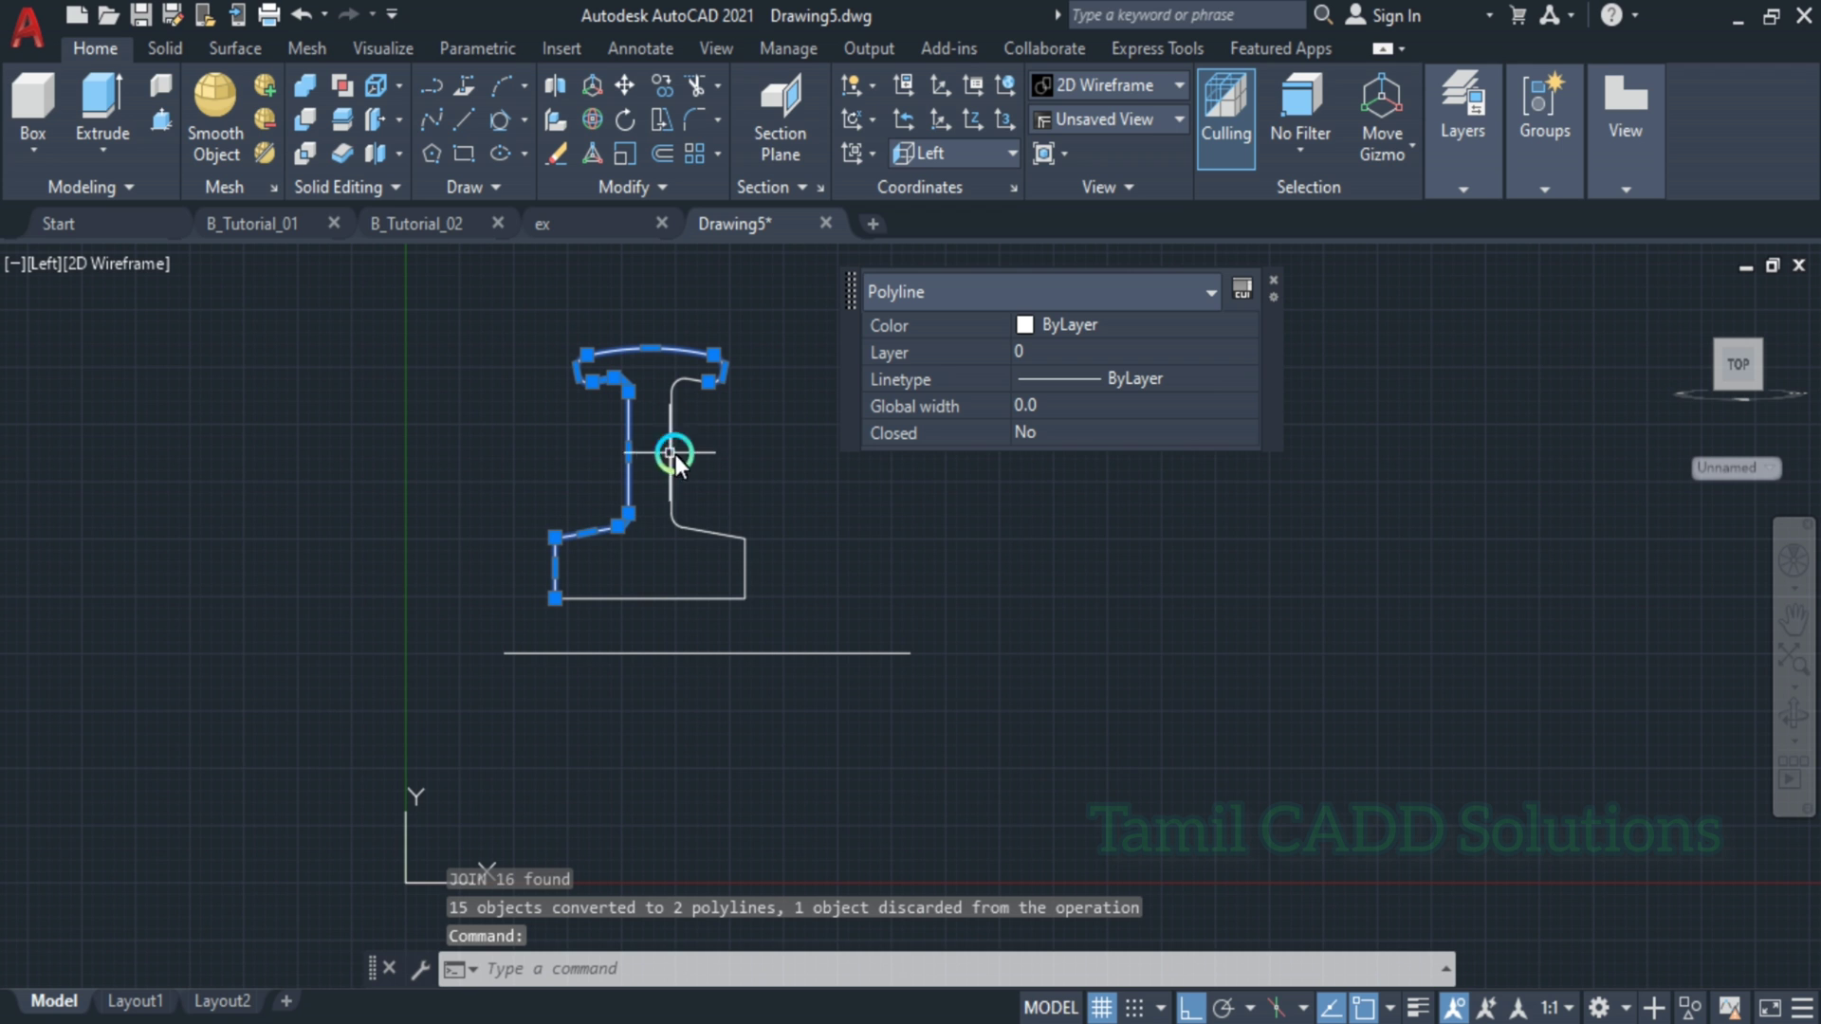
left_click(708, 534)
key("Escape")
left_click(821, 620)
left_click(485, 326)
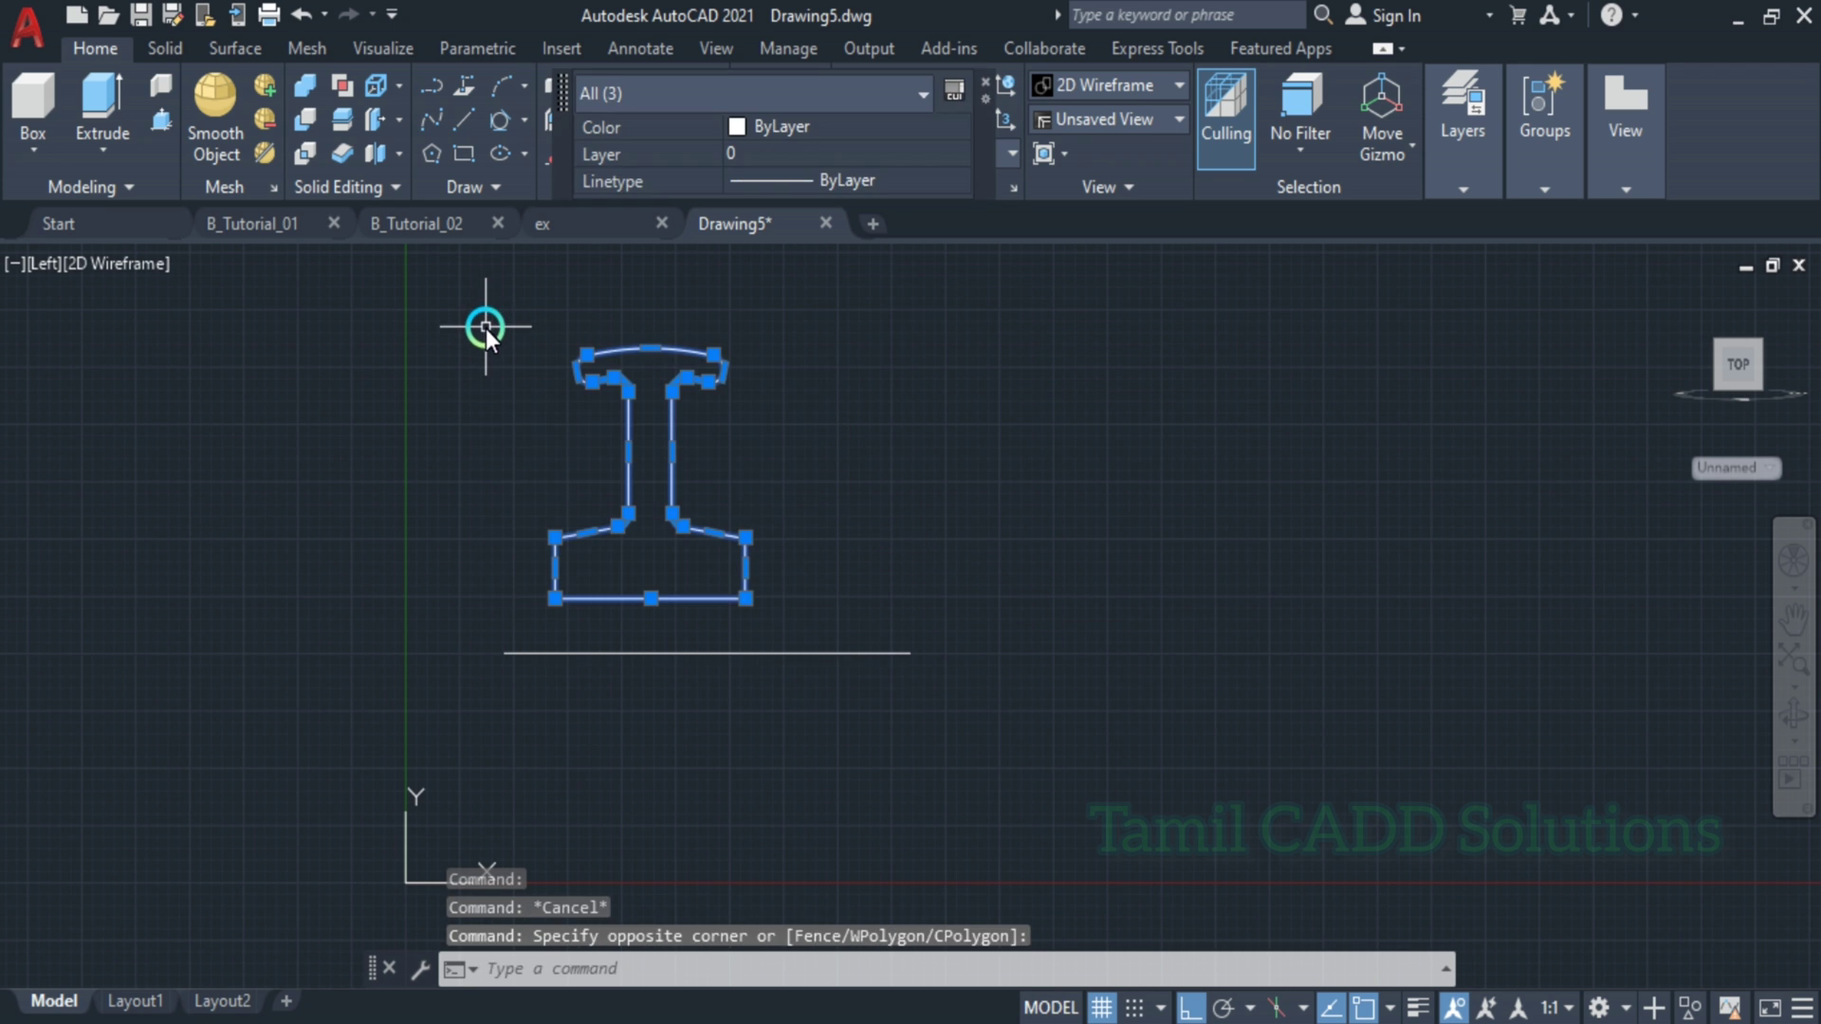
type("j")
key("Return")
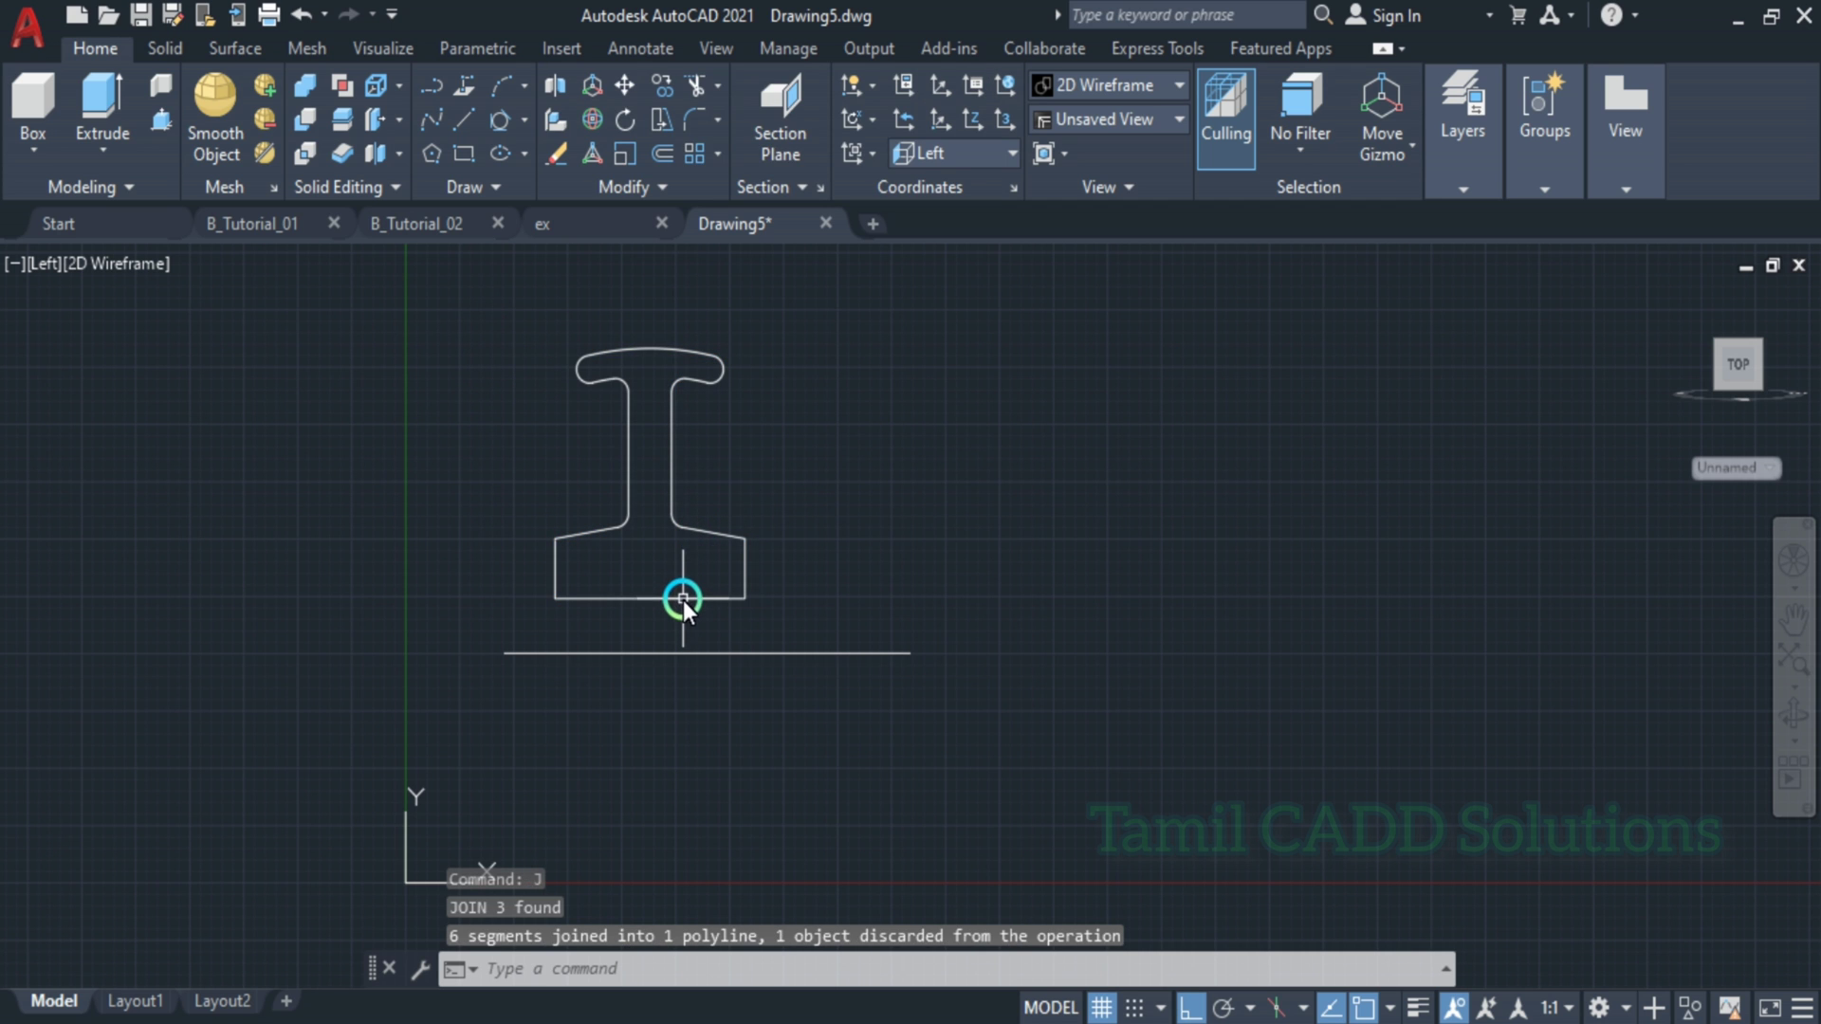
- Examine how the hub's base line meets the left side line at the lower left corner
left_click(668, 599)
key("Escape")
left_click(706, 570)
key("Escape")
scroll(488, 651, "up", 6)
scroll(455, 630, "down", 2)
scroll(380, 626, "up", 2)
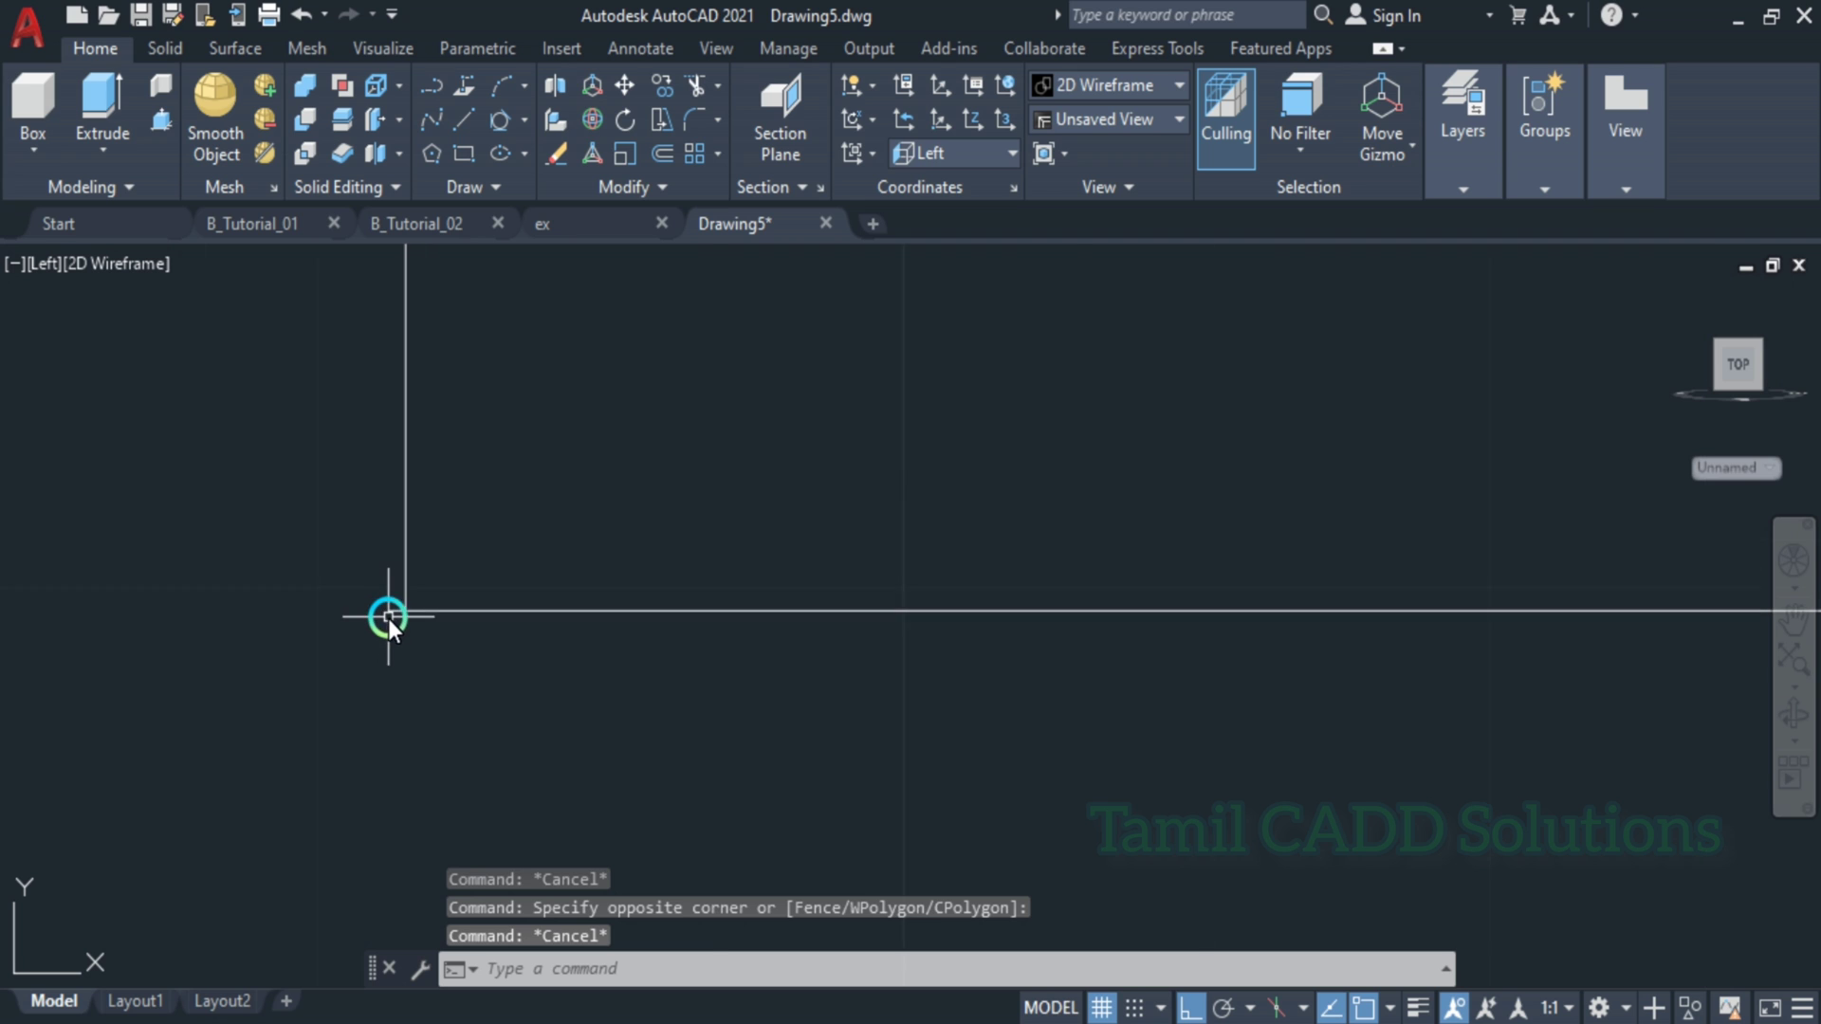
scroll(380, 592, "down", 2)
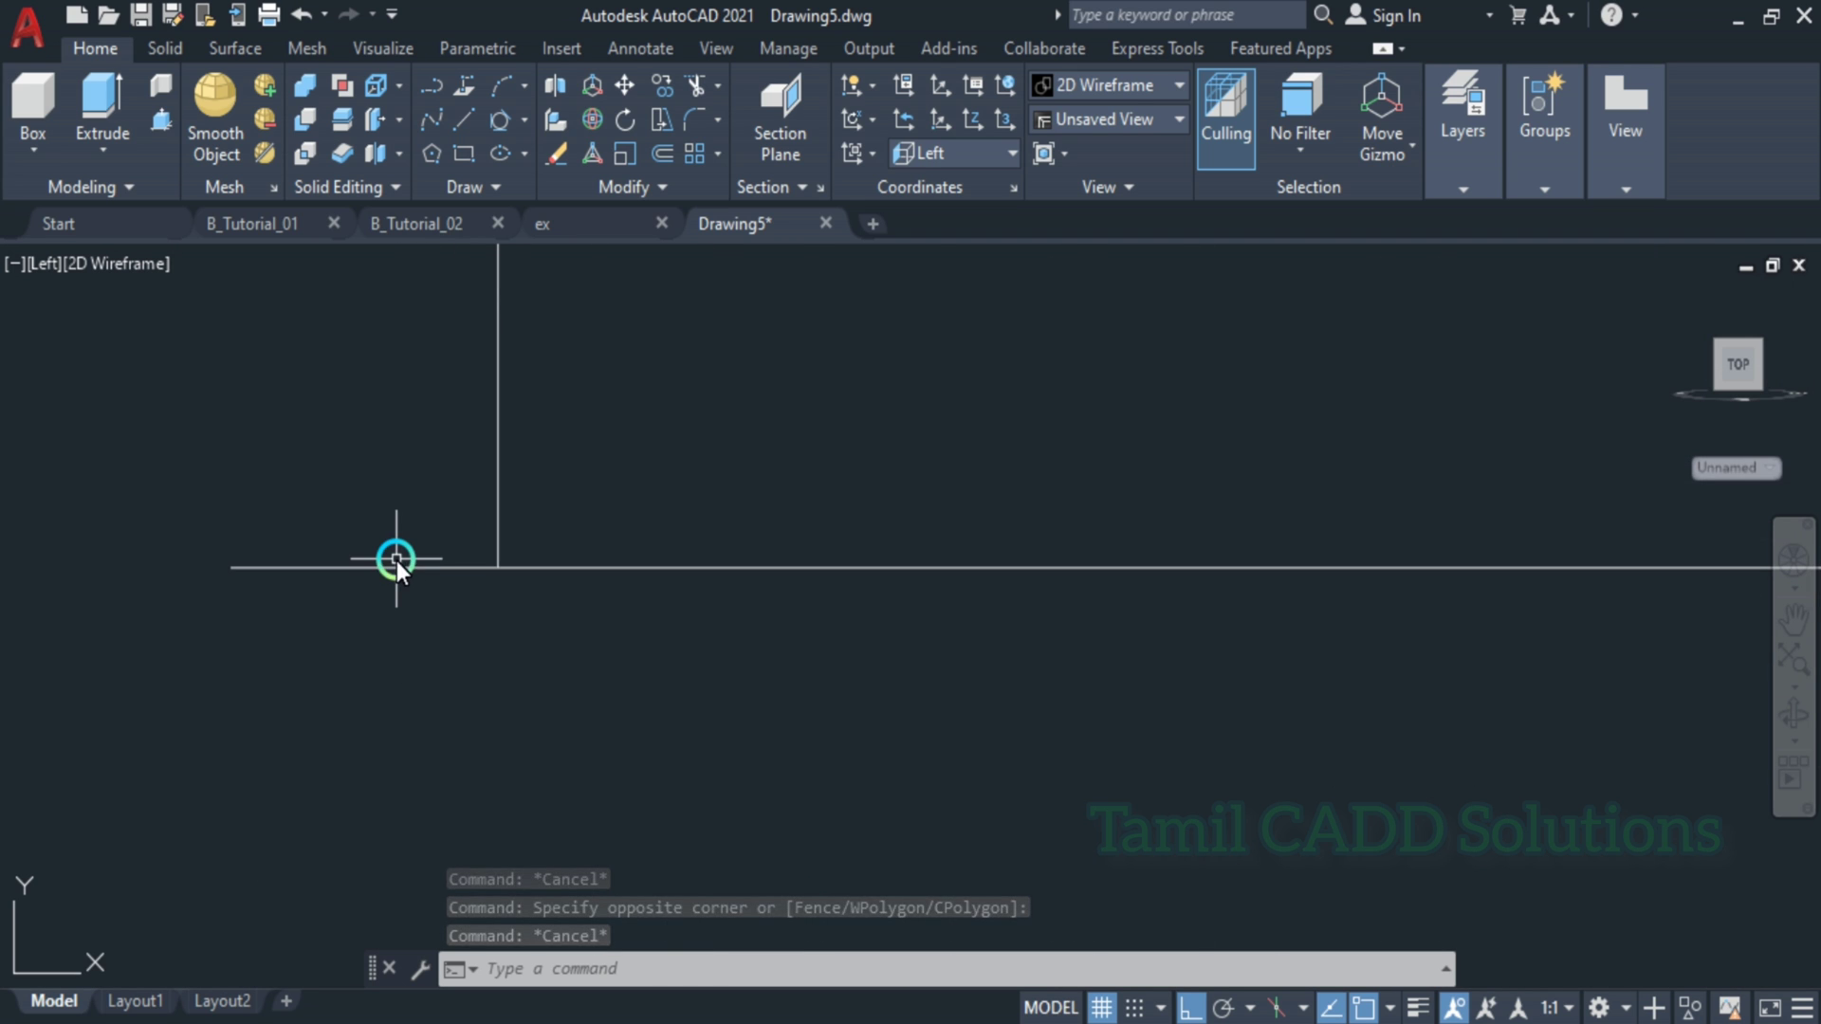
left_click(376, 577)
key("Escape")
left_click(298, 567)
scroll(296, 568, "down", 8)
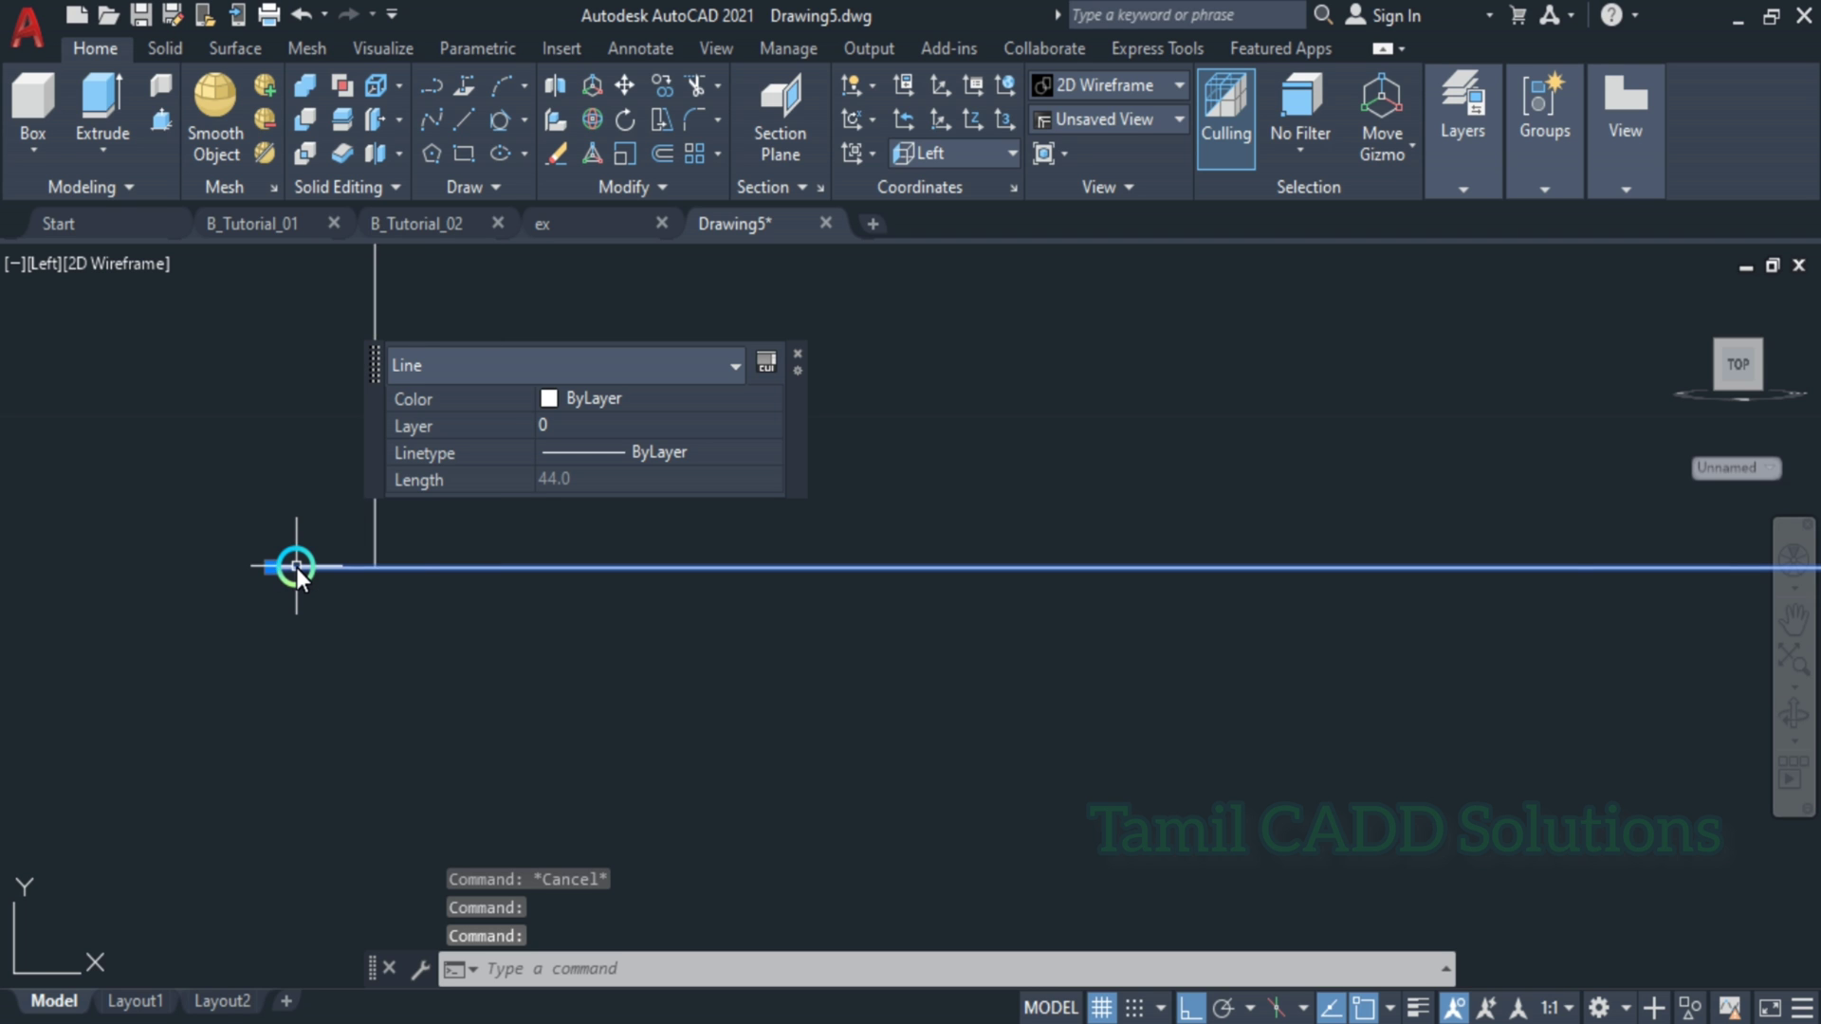
- Examine how the hub's base line meets the right side line at the lower right corner
mouse_move(294, 568)
mouse_move(343, 569)
middle_mouse_down()
mouse_move(516, 572)
mouse_move(455, 557)
mouse_move(982, 599)
mouse_move(1006, 568)
mouse_move(715, 846)
middle_mouse_up()
scroll(1318, 757, "down", 2)
middle_click_drag(1319, 759, 684, 684)
middle_click_drag(1052, 693, 1077, 833)
scroll(1108, 821, "up", 1)
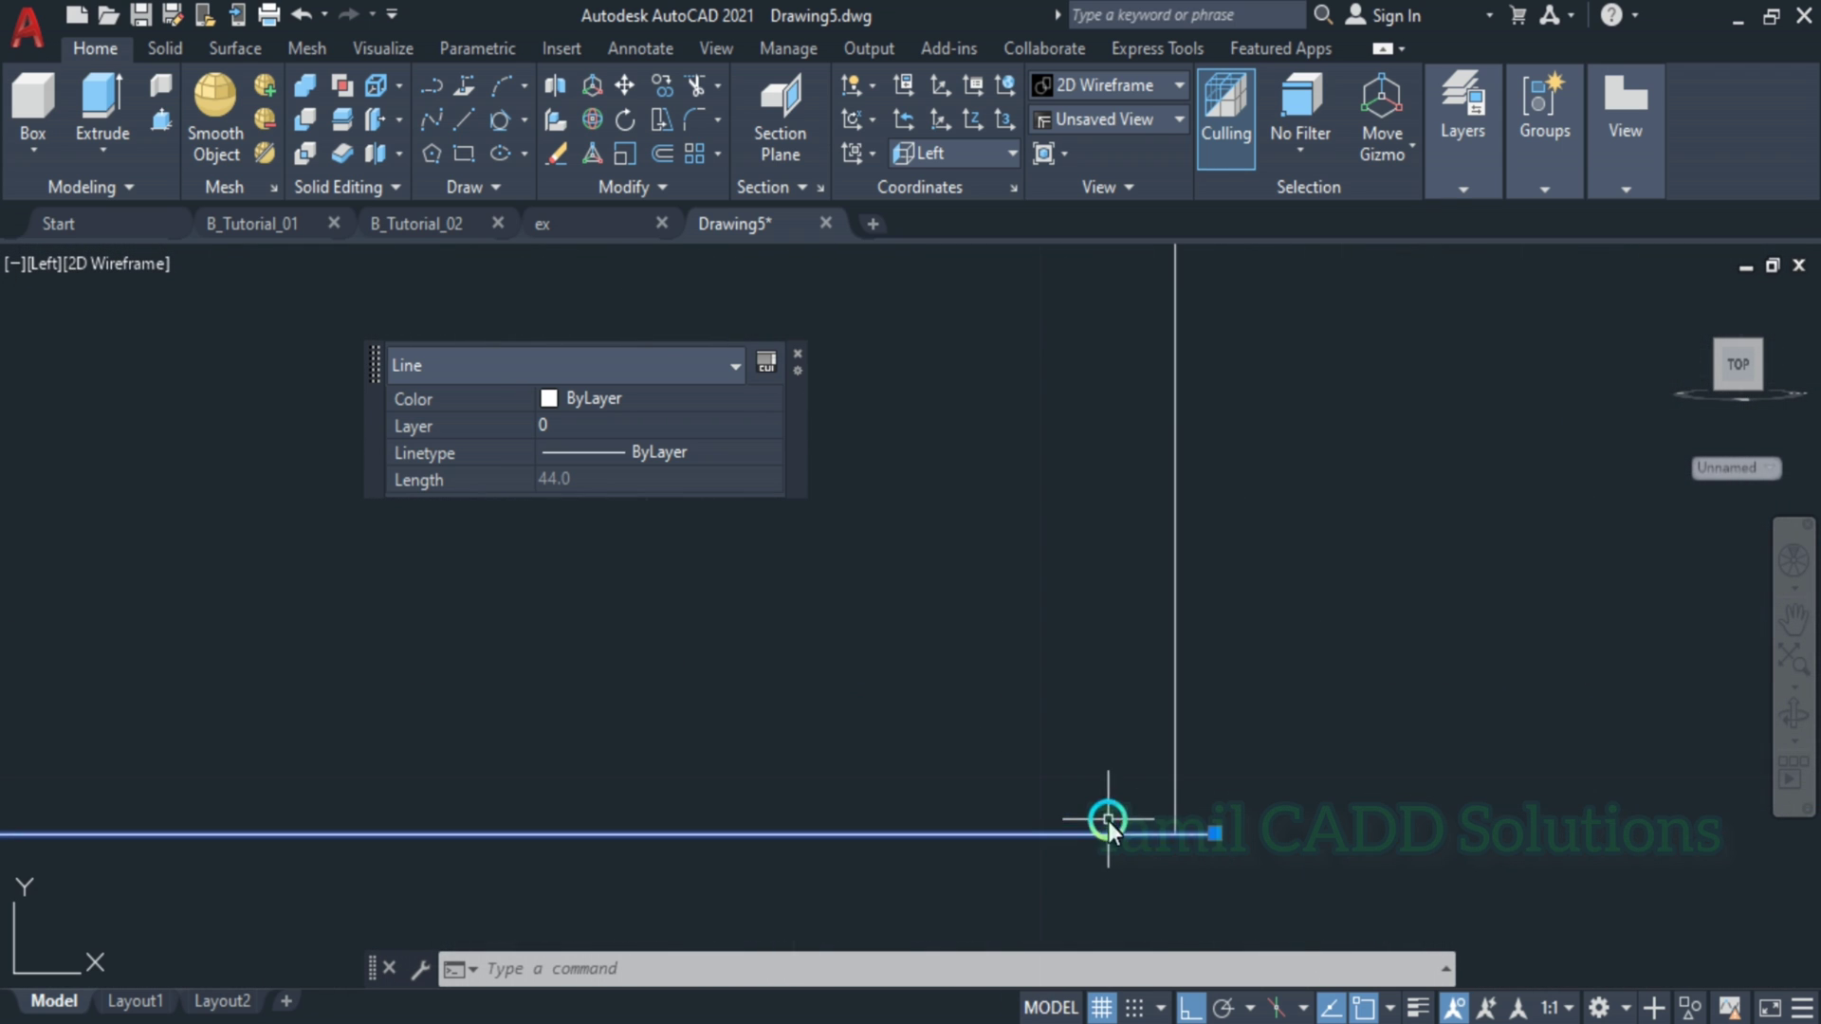
key("Escape")
- Explode the joined profile polyline into separate lines and arcs
left_click(1177, 784)
middle_click_drag(1137, 761, 946, 644)
scroll(977, 639, "down", 3)
type("x")
key("Return")
- Move the hub's right side line from its lower endpoint to the right endpoint of the base line
scroll(950, 649, "up", 4)
left_click(953, 653)
left_click(880, 595)
type("m")
key("Return")
scroll(807, 724, "up", 4)
middle_click_drag(713, 698, 769, 688)
left_click(768, 682)
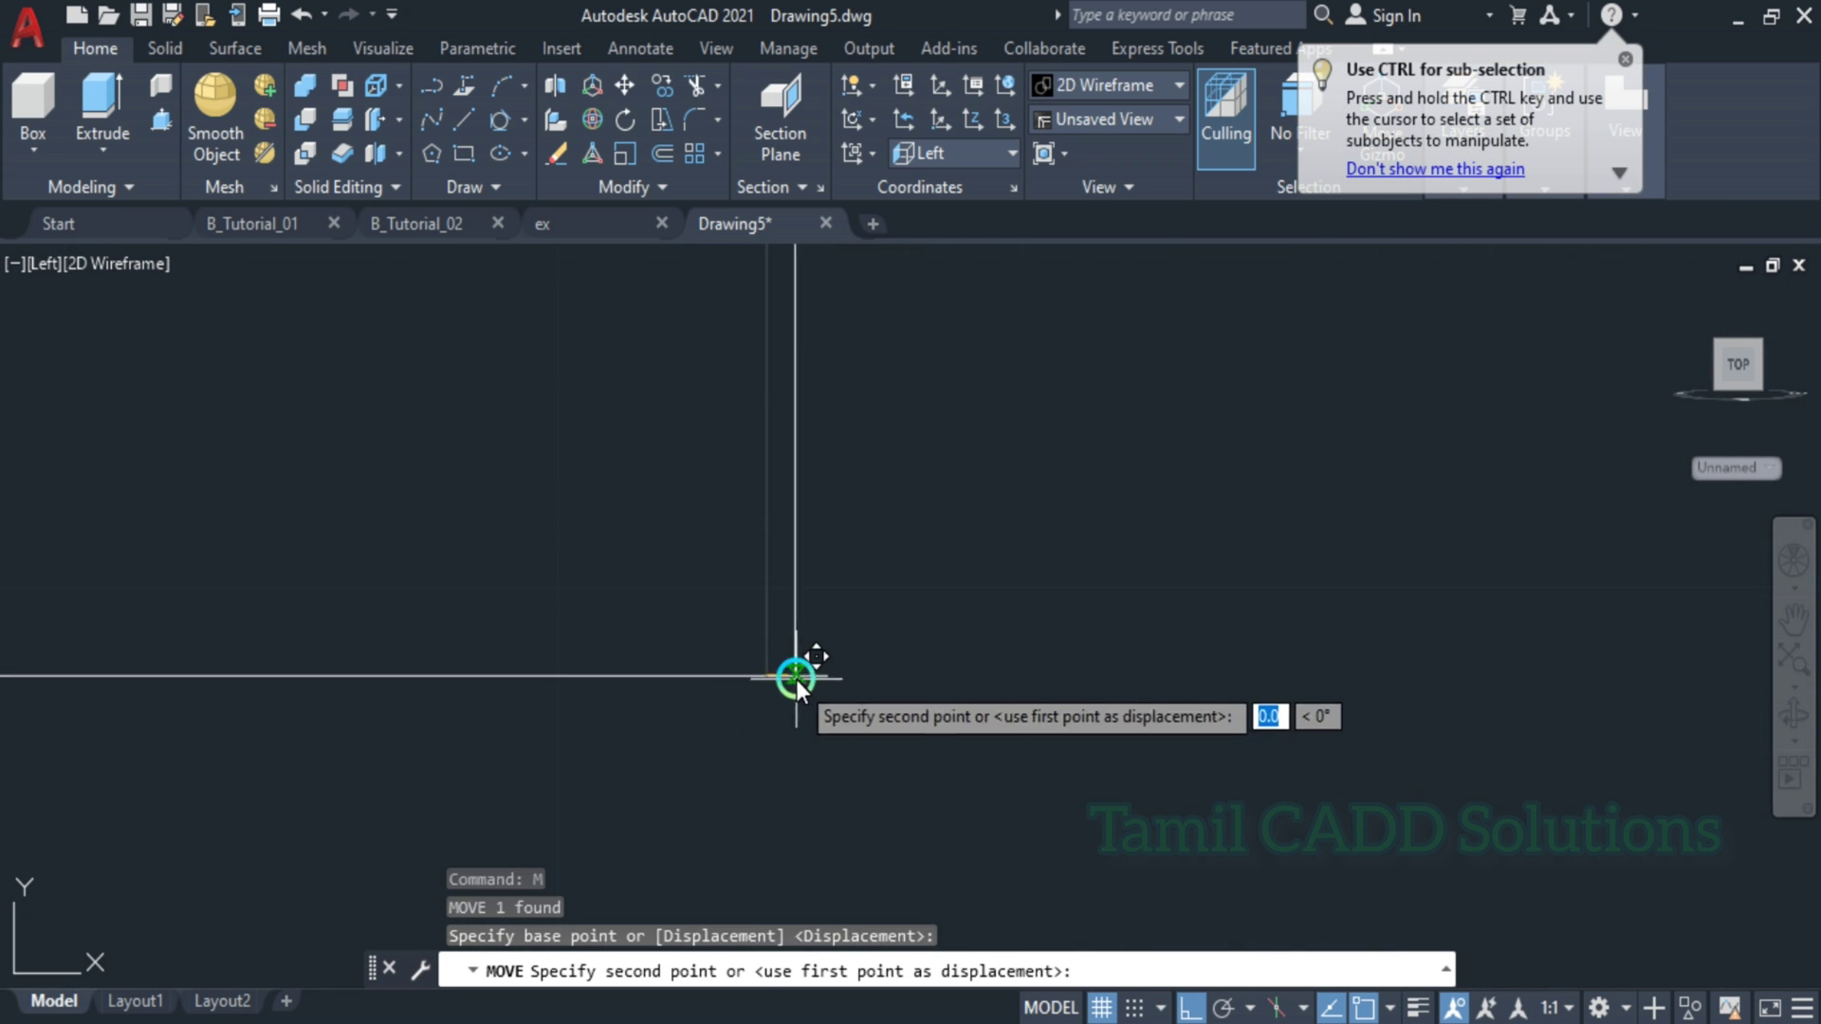
left_click(832, 673)
- Move the hub's left side line from its lower endpoint to the left endpoint of the base line
scroll(727, 719, "down", 3)
scroll(496, 687, "down", 3)
scroll(544, 715, "up", 5)
left_click(546, 715)
left_click(374, 736)
scroll(392, 756, "up", 3)
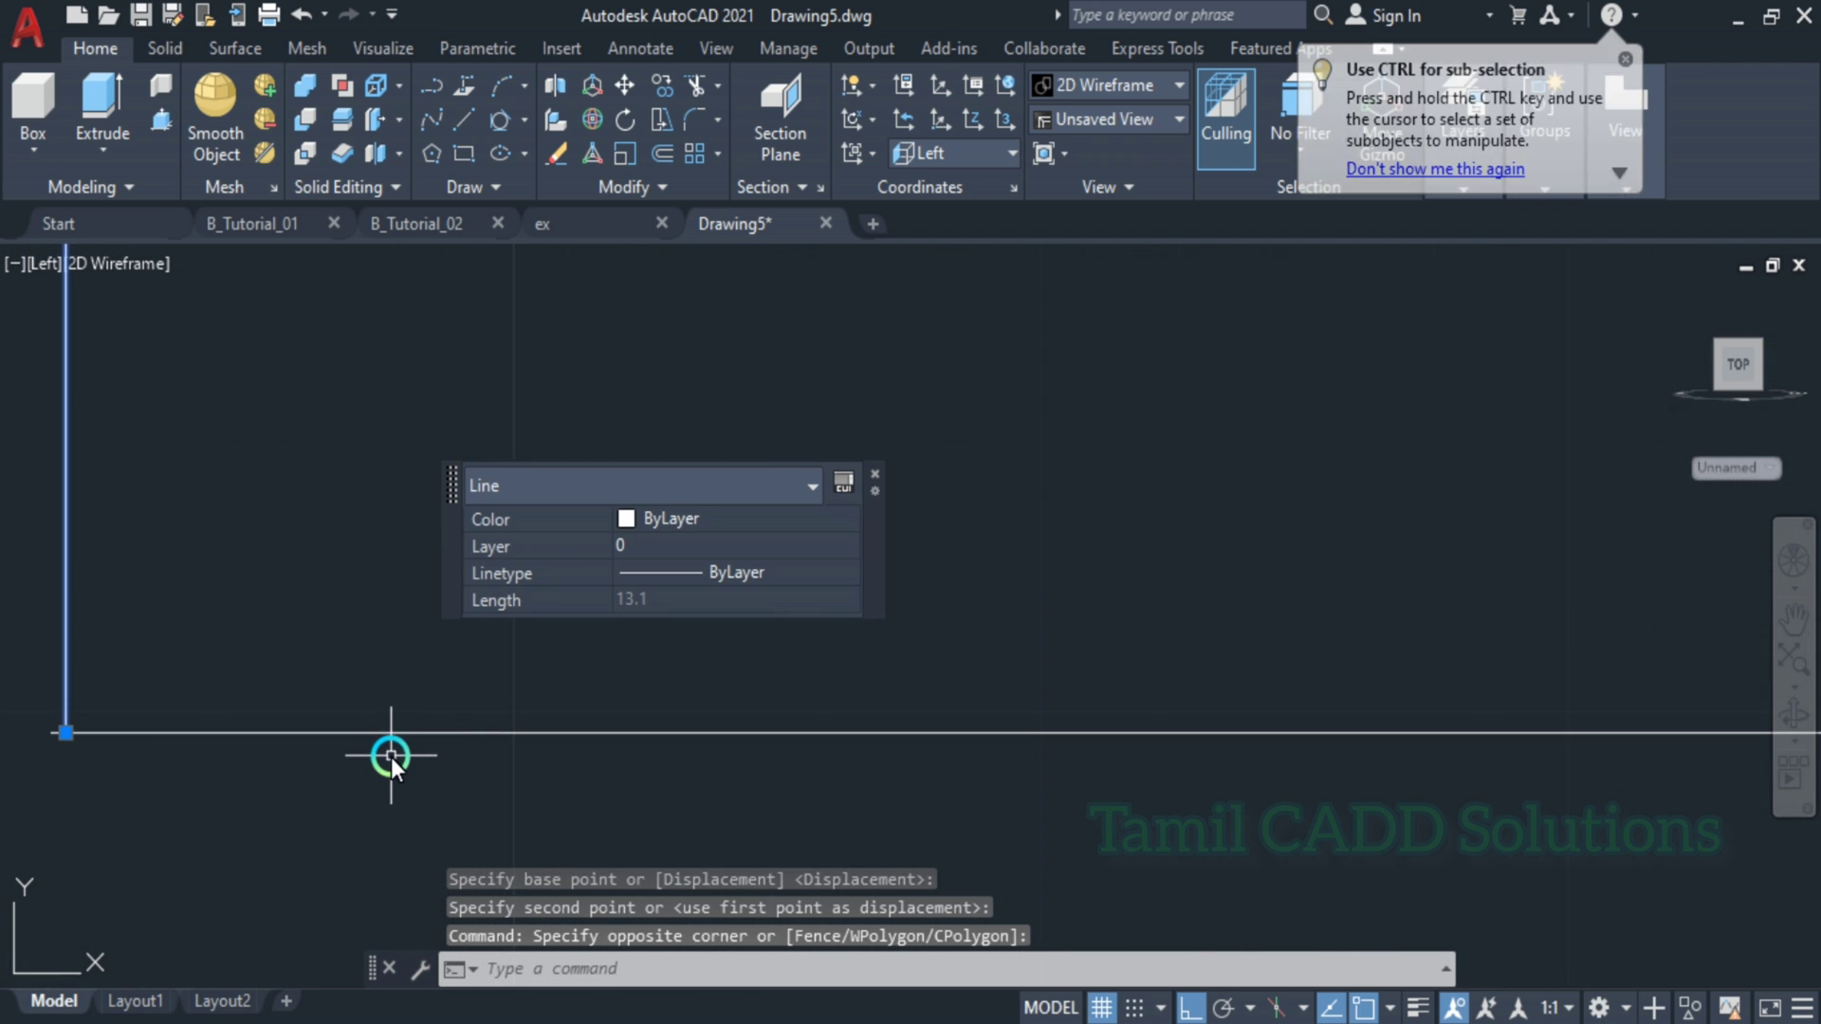
type("m")
key("Return")
middle_click_drag(147, 741, 631, 695)
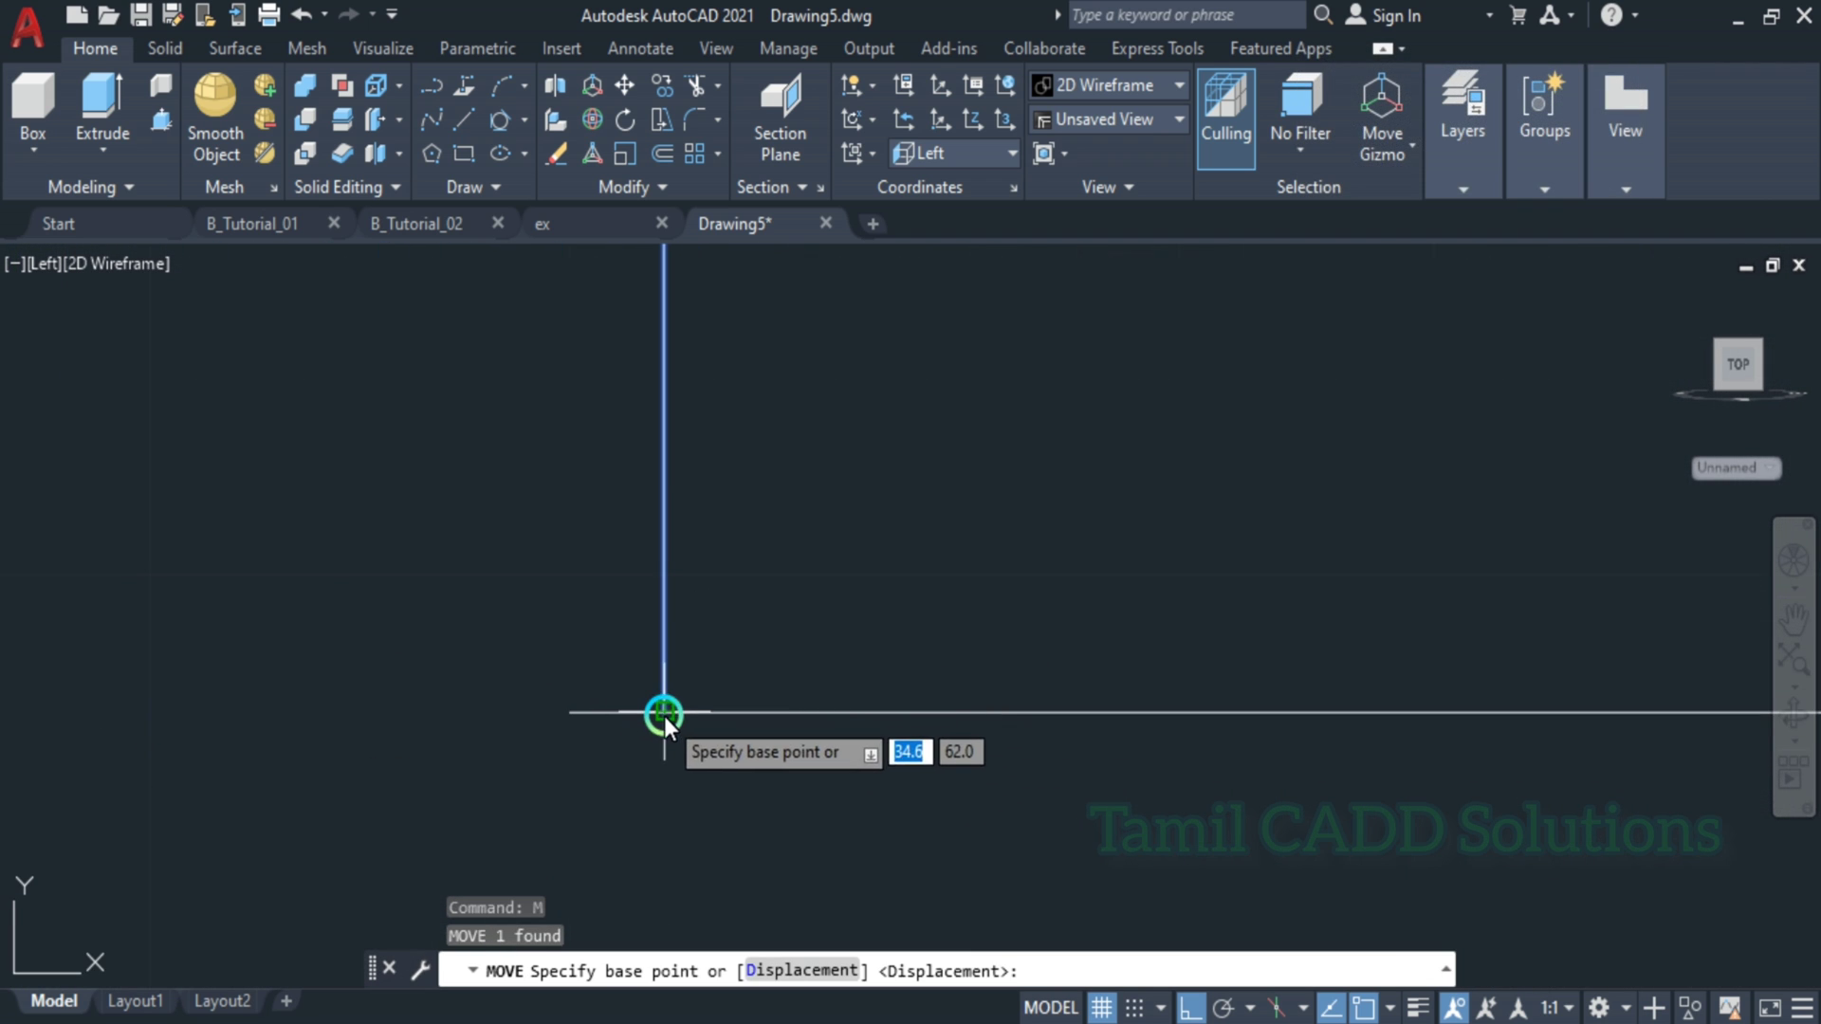
left_click(664, 715)
left_click(568, 724)
- Extend the hub's left sloped edge to the moved left side line and trim the overhang above the corner
scroll(570, 725, "down", 3)
scroll(636, 481, "up", 8)
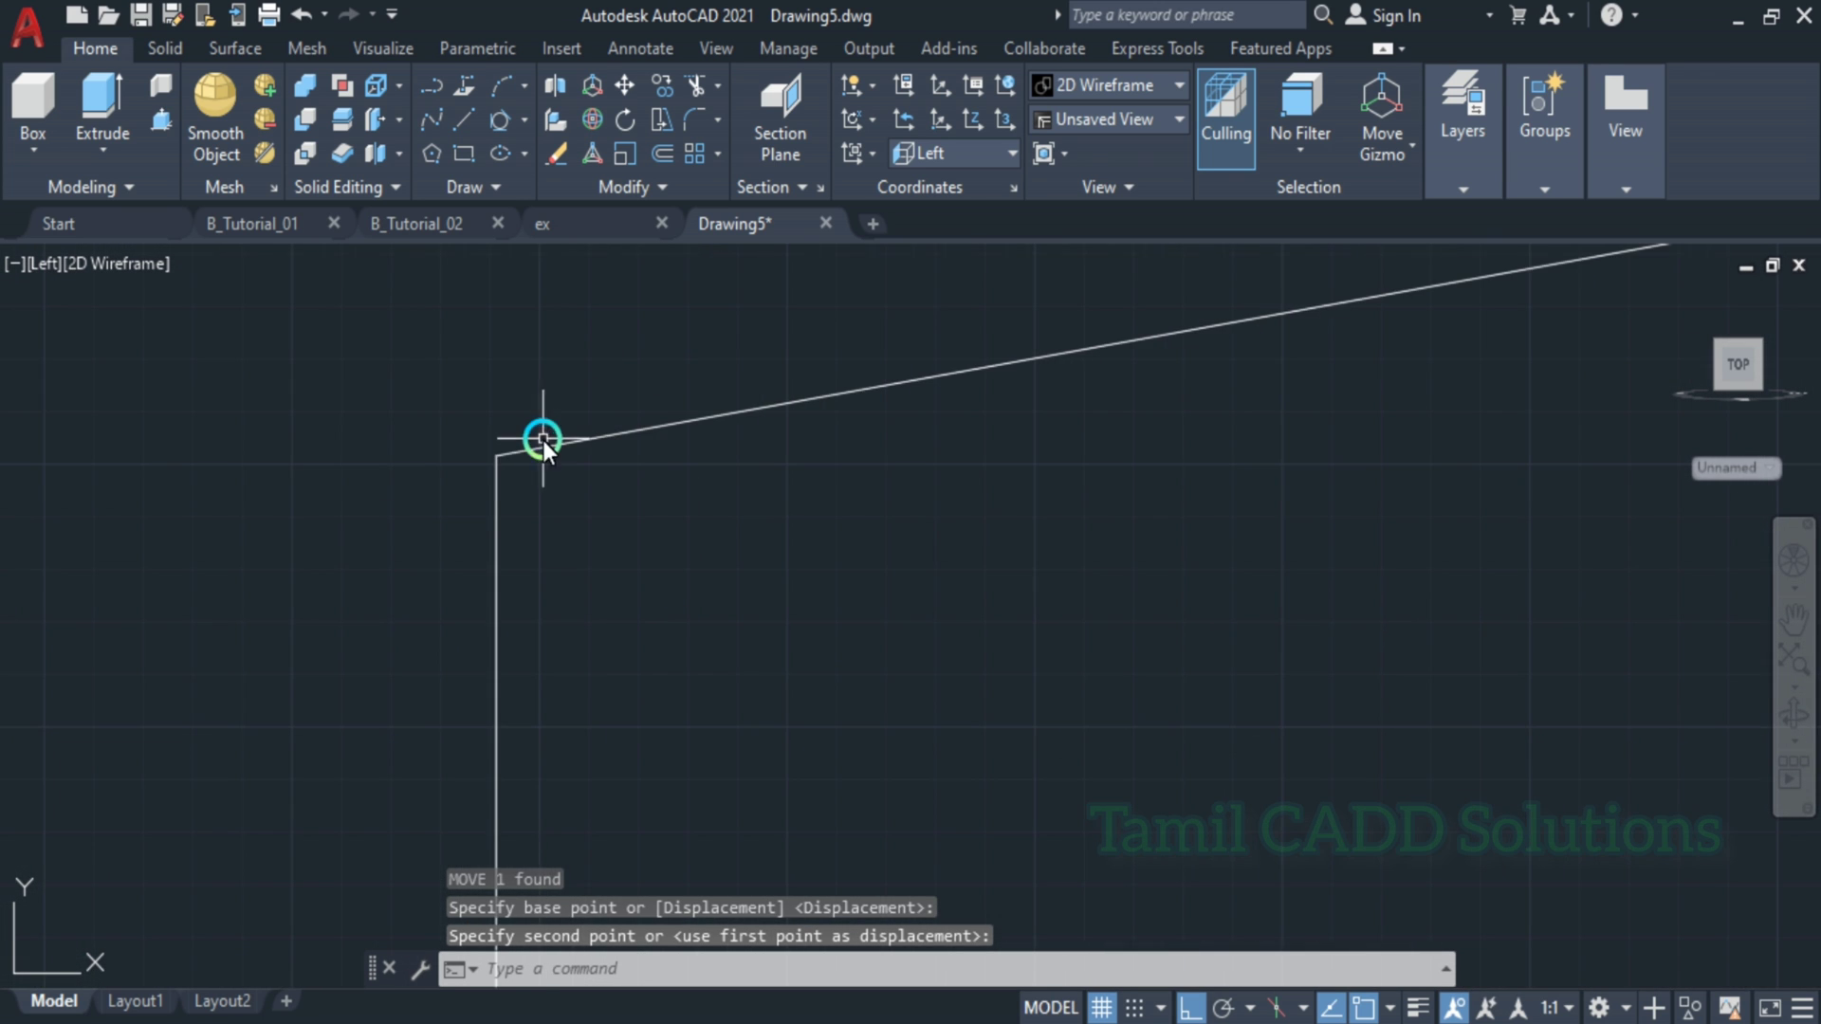
type("tr")
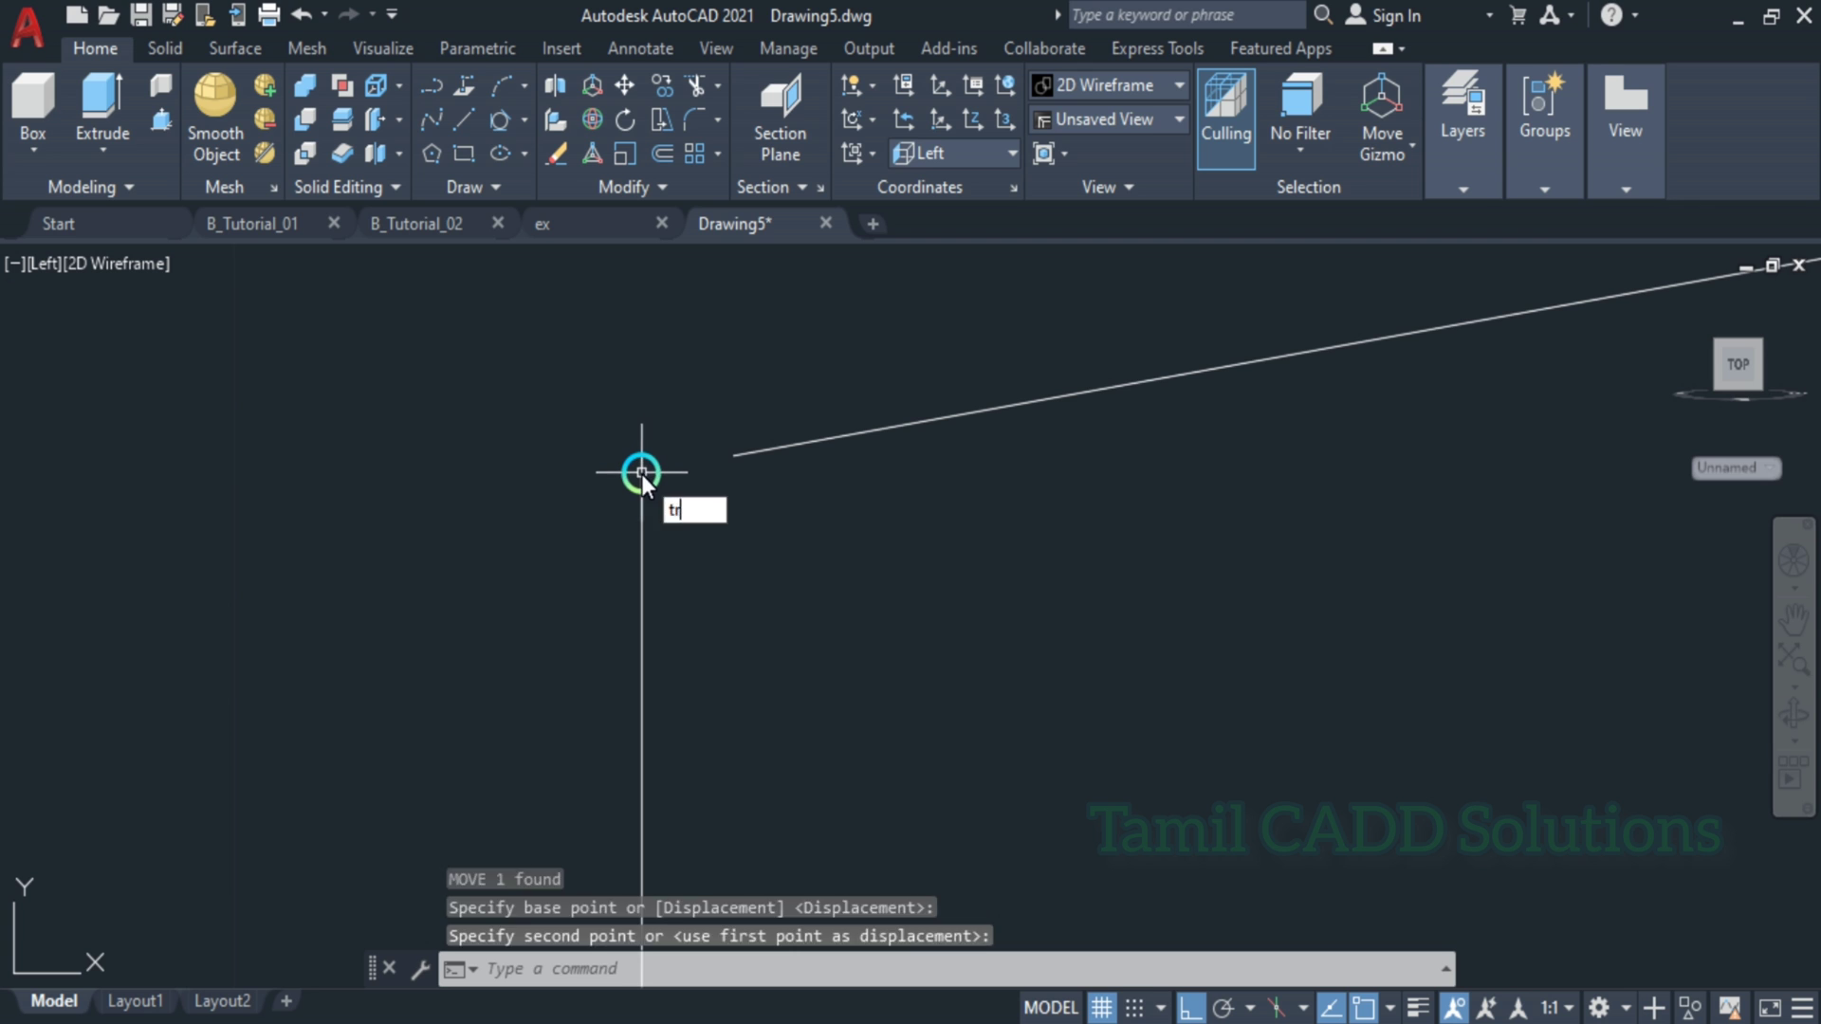
key("Return")
left_click(774, 449, "shift")
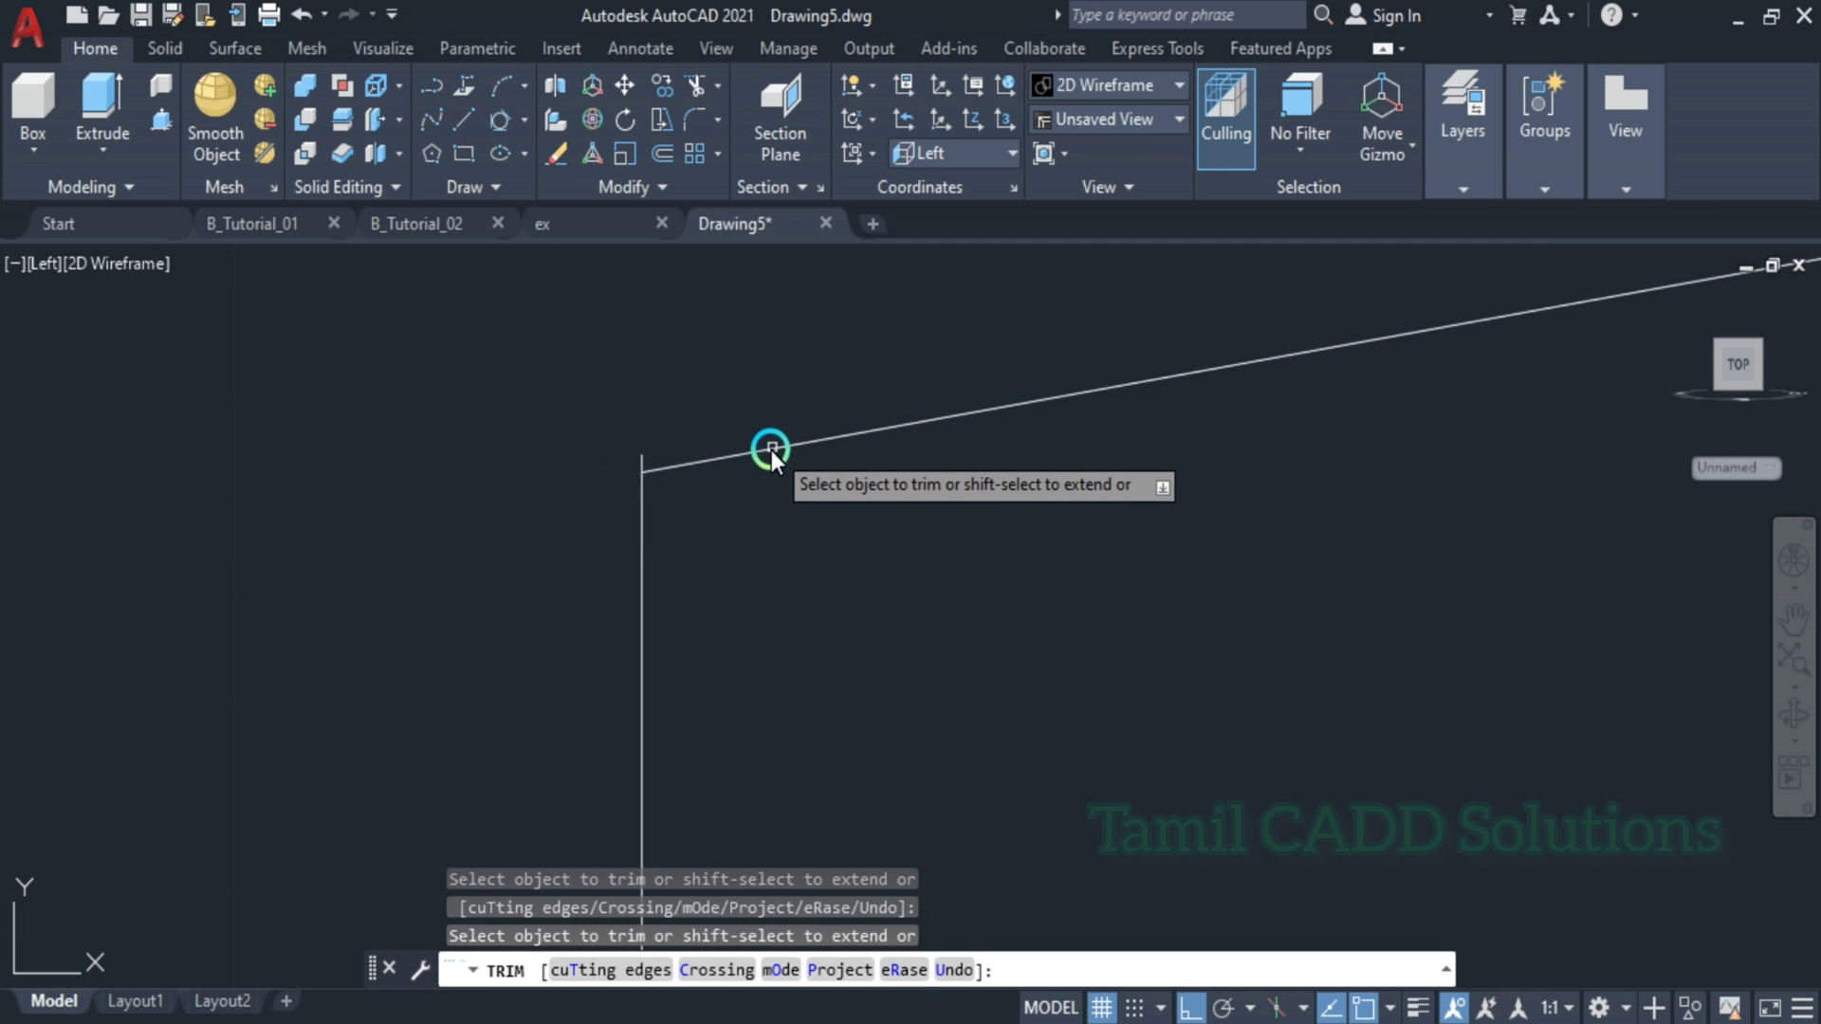
scroll(1033, 650, "down", 10)
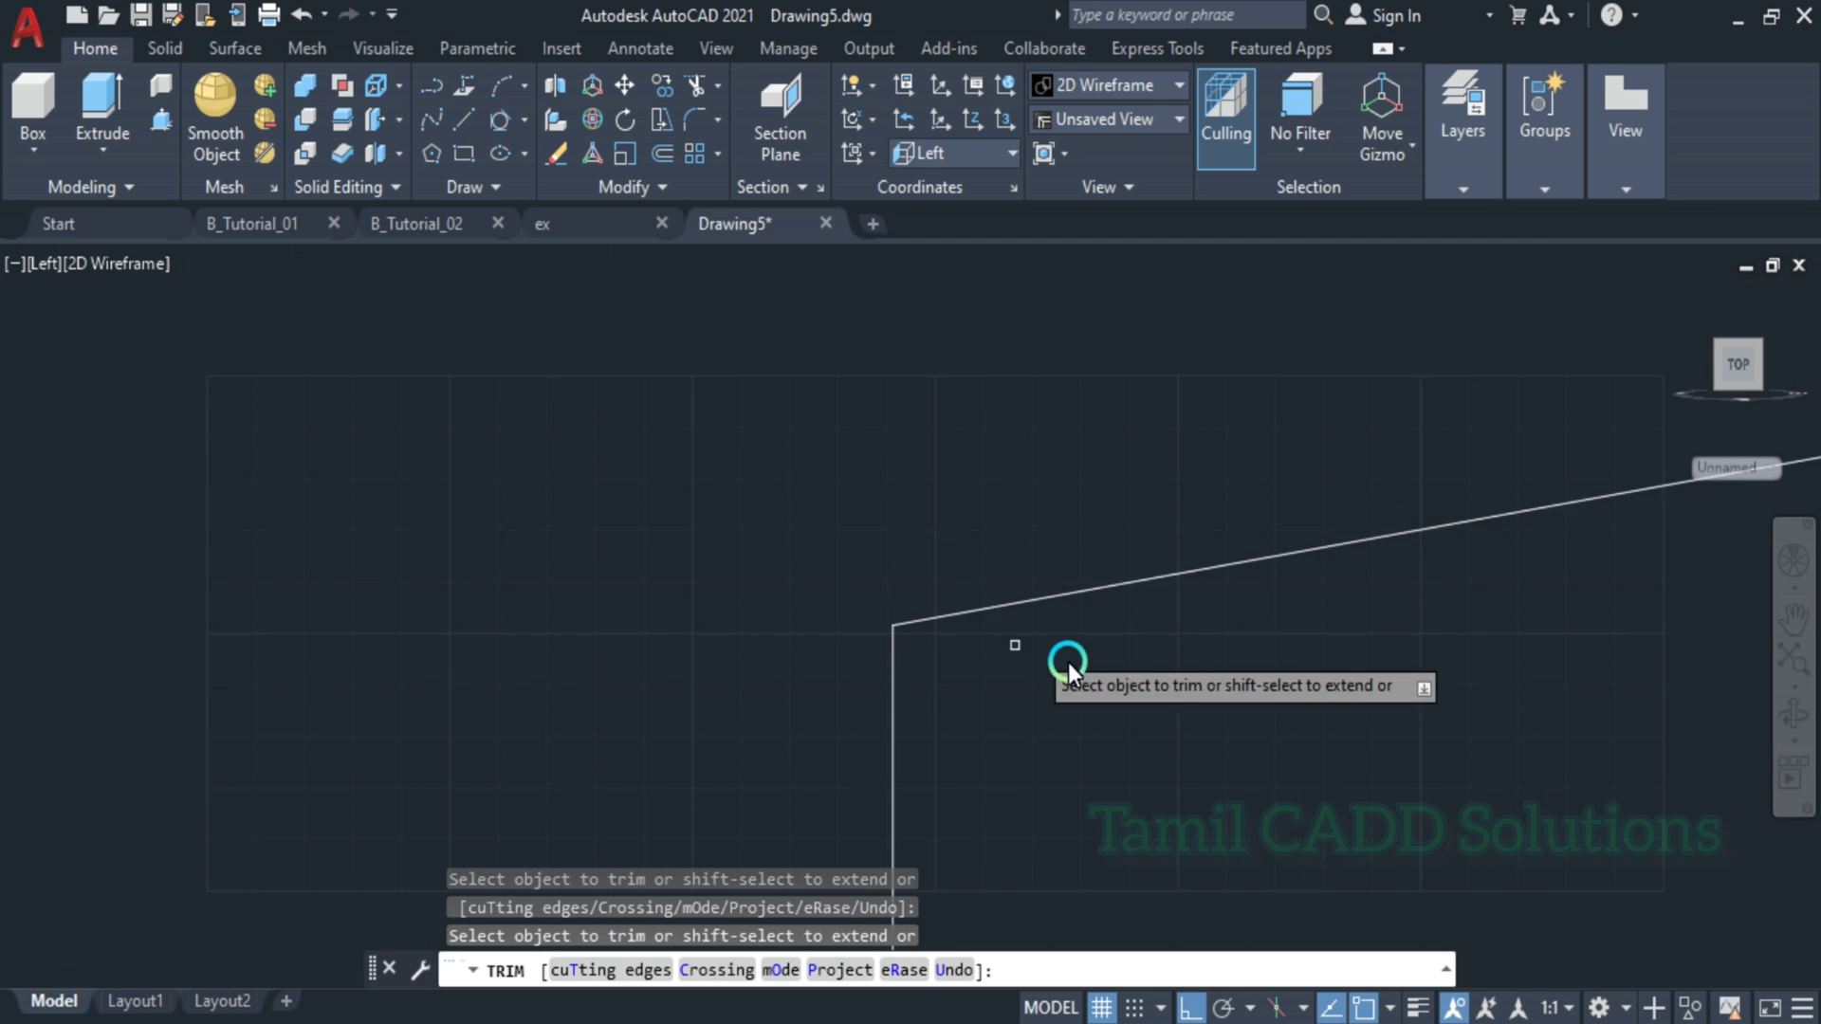
- Extend the hub's right sloped edge to the moved right side line and trim the overhang above the corner
scroll(762, 634, "up", 10)
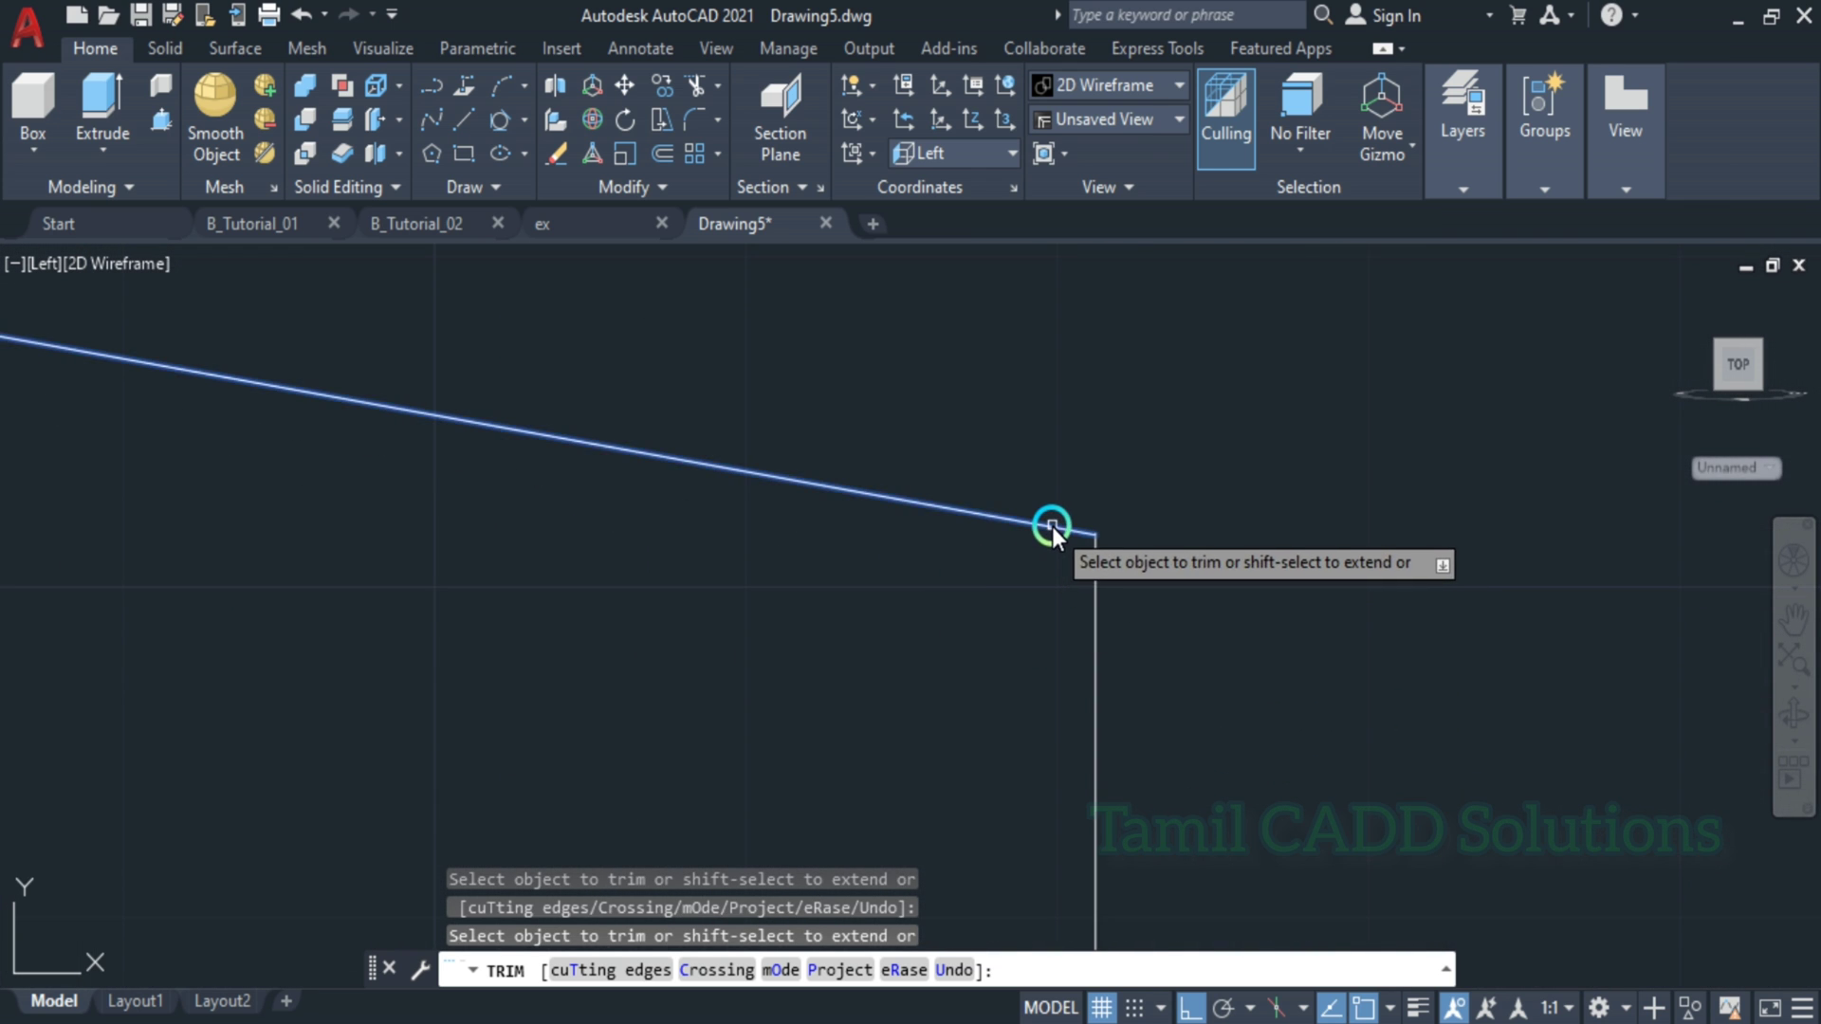
scroll(1053, 512, "up", 5)
scroll(1007, 475, "up", 2)
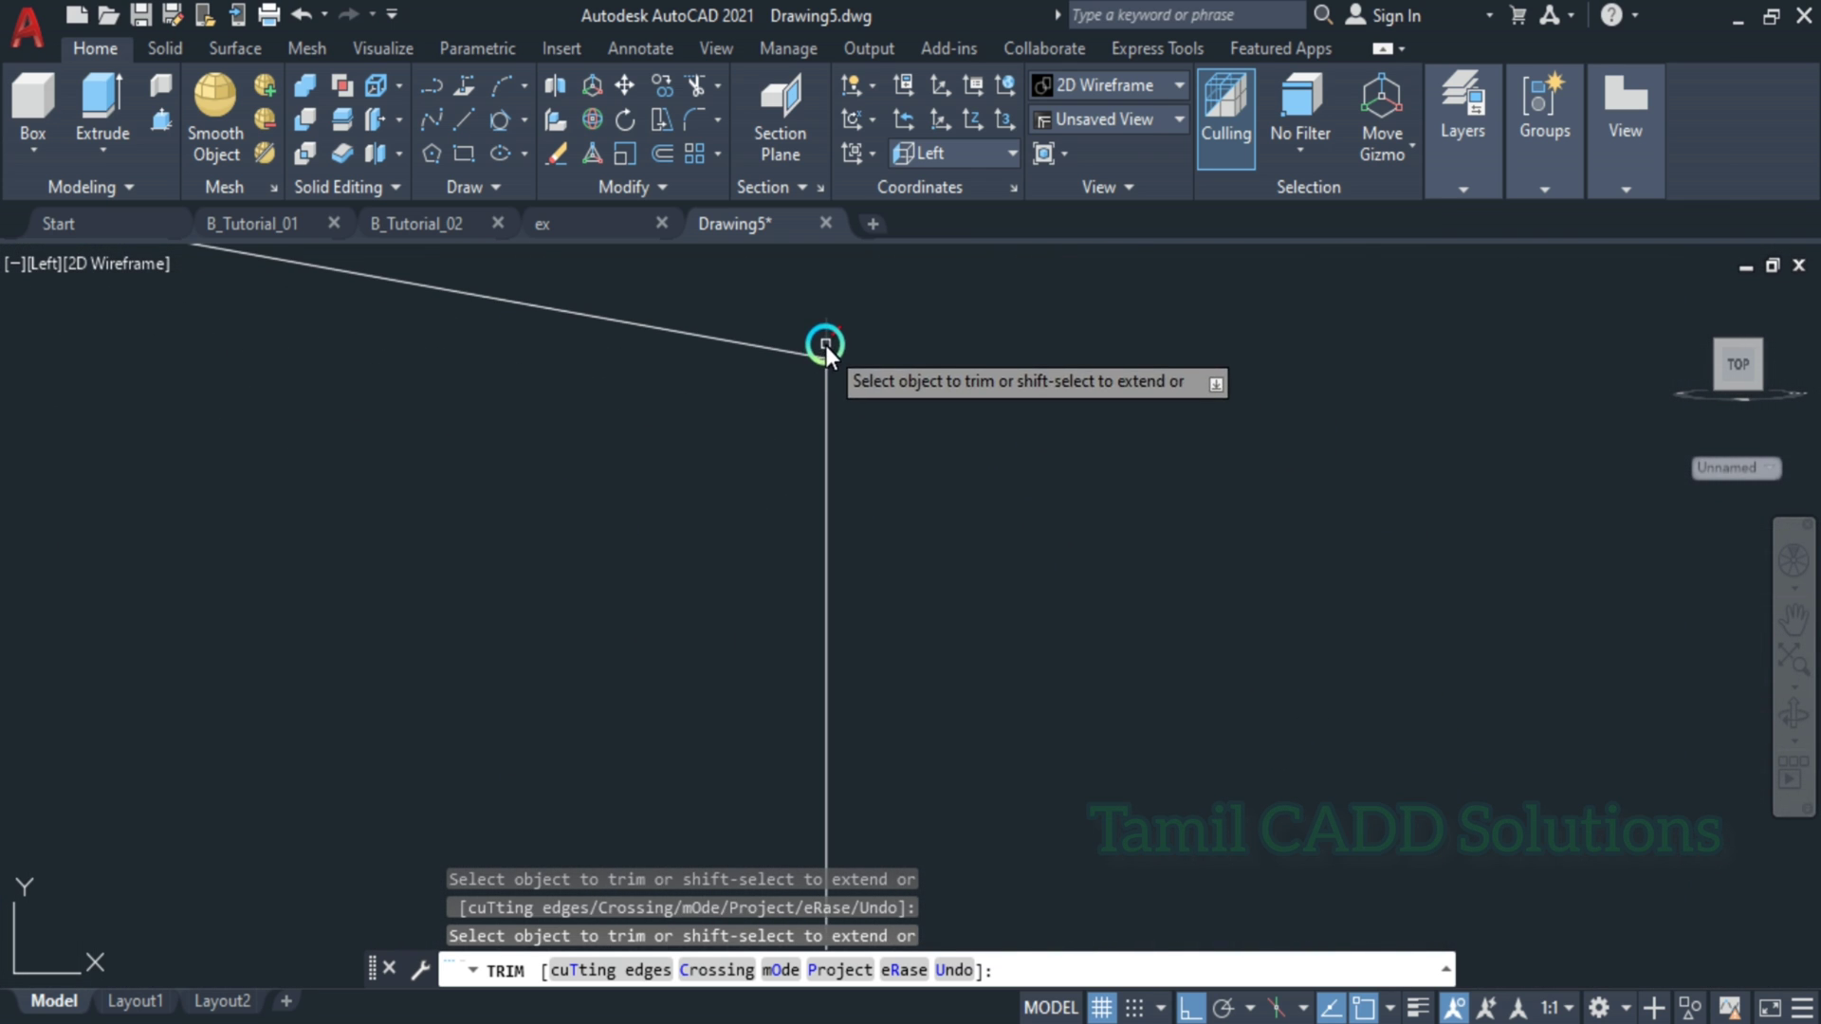
scroll(835, 403, "down", 15)
key("Escape")
scroll(726, 511, "down", 3)
scroll(667, 437, "up", 3)
key("Escape")
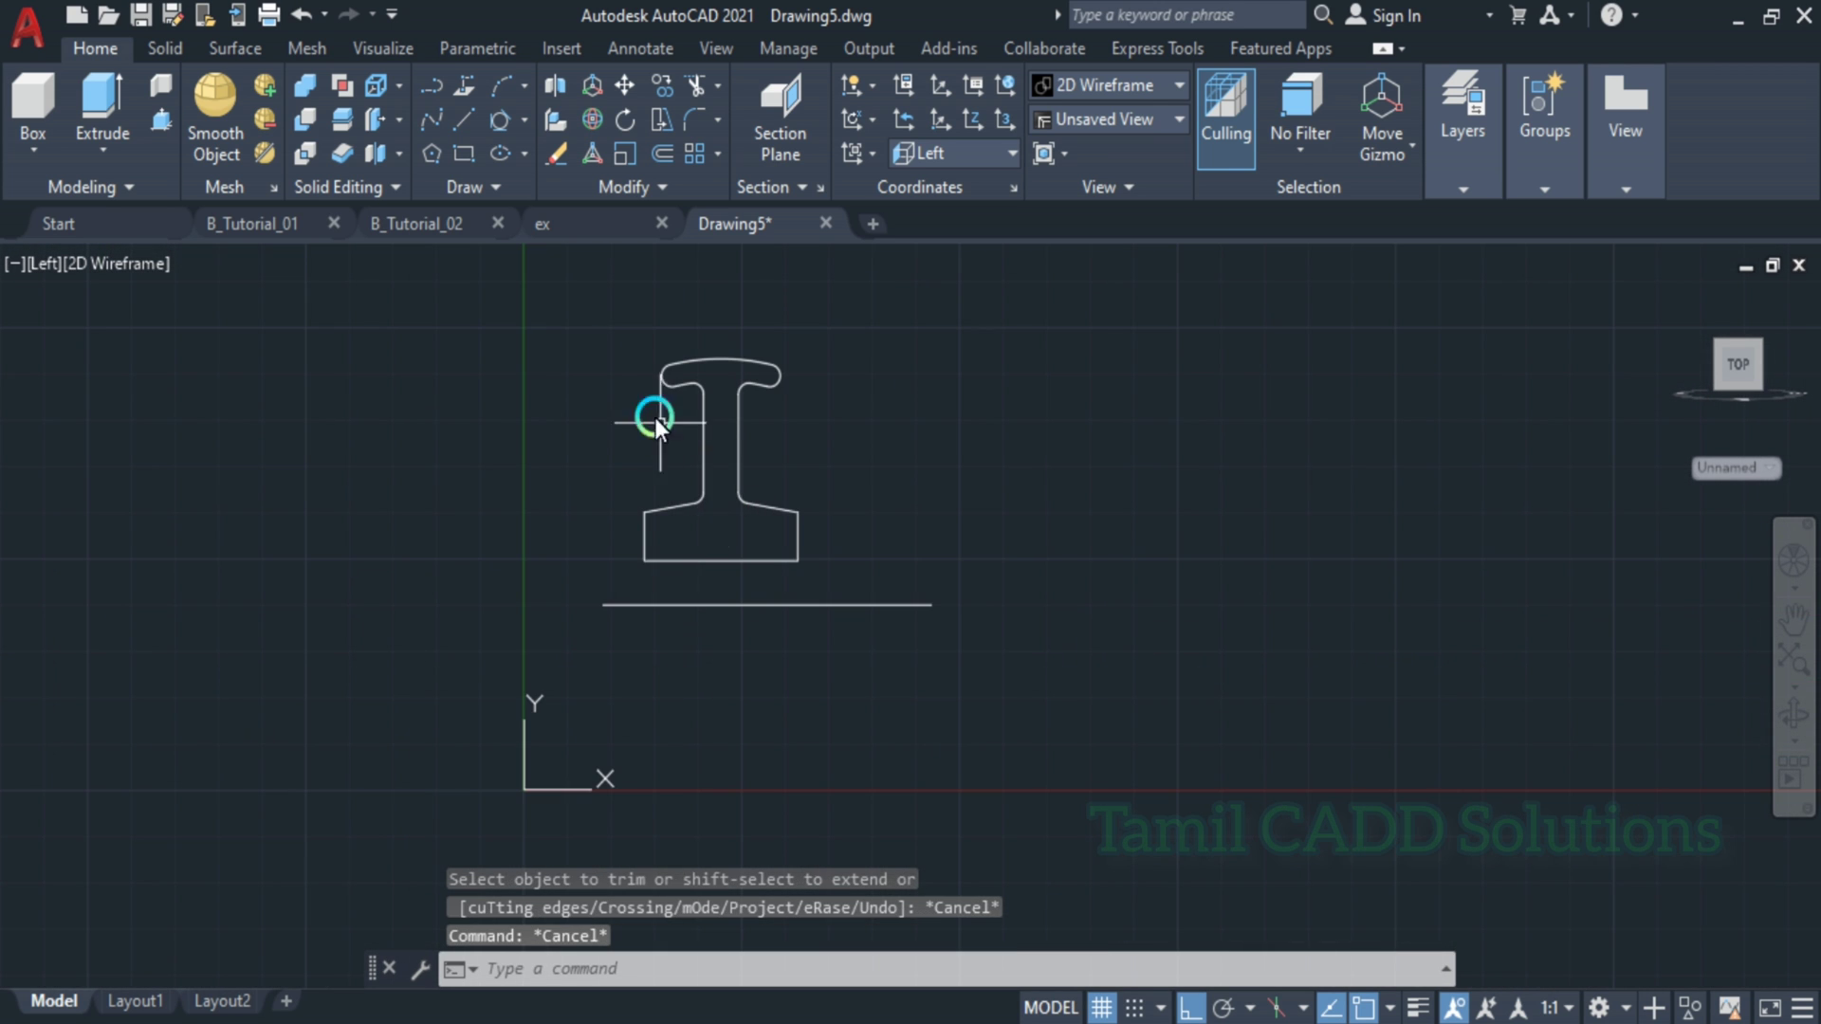
- Join all the lines and arcs of the section profile into a single polyline, leaving out the axis line
left_click(564, 305)
left_click(864, 586)
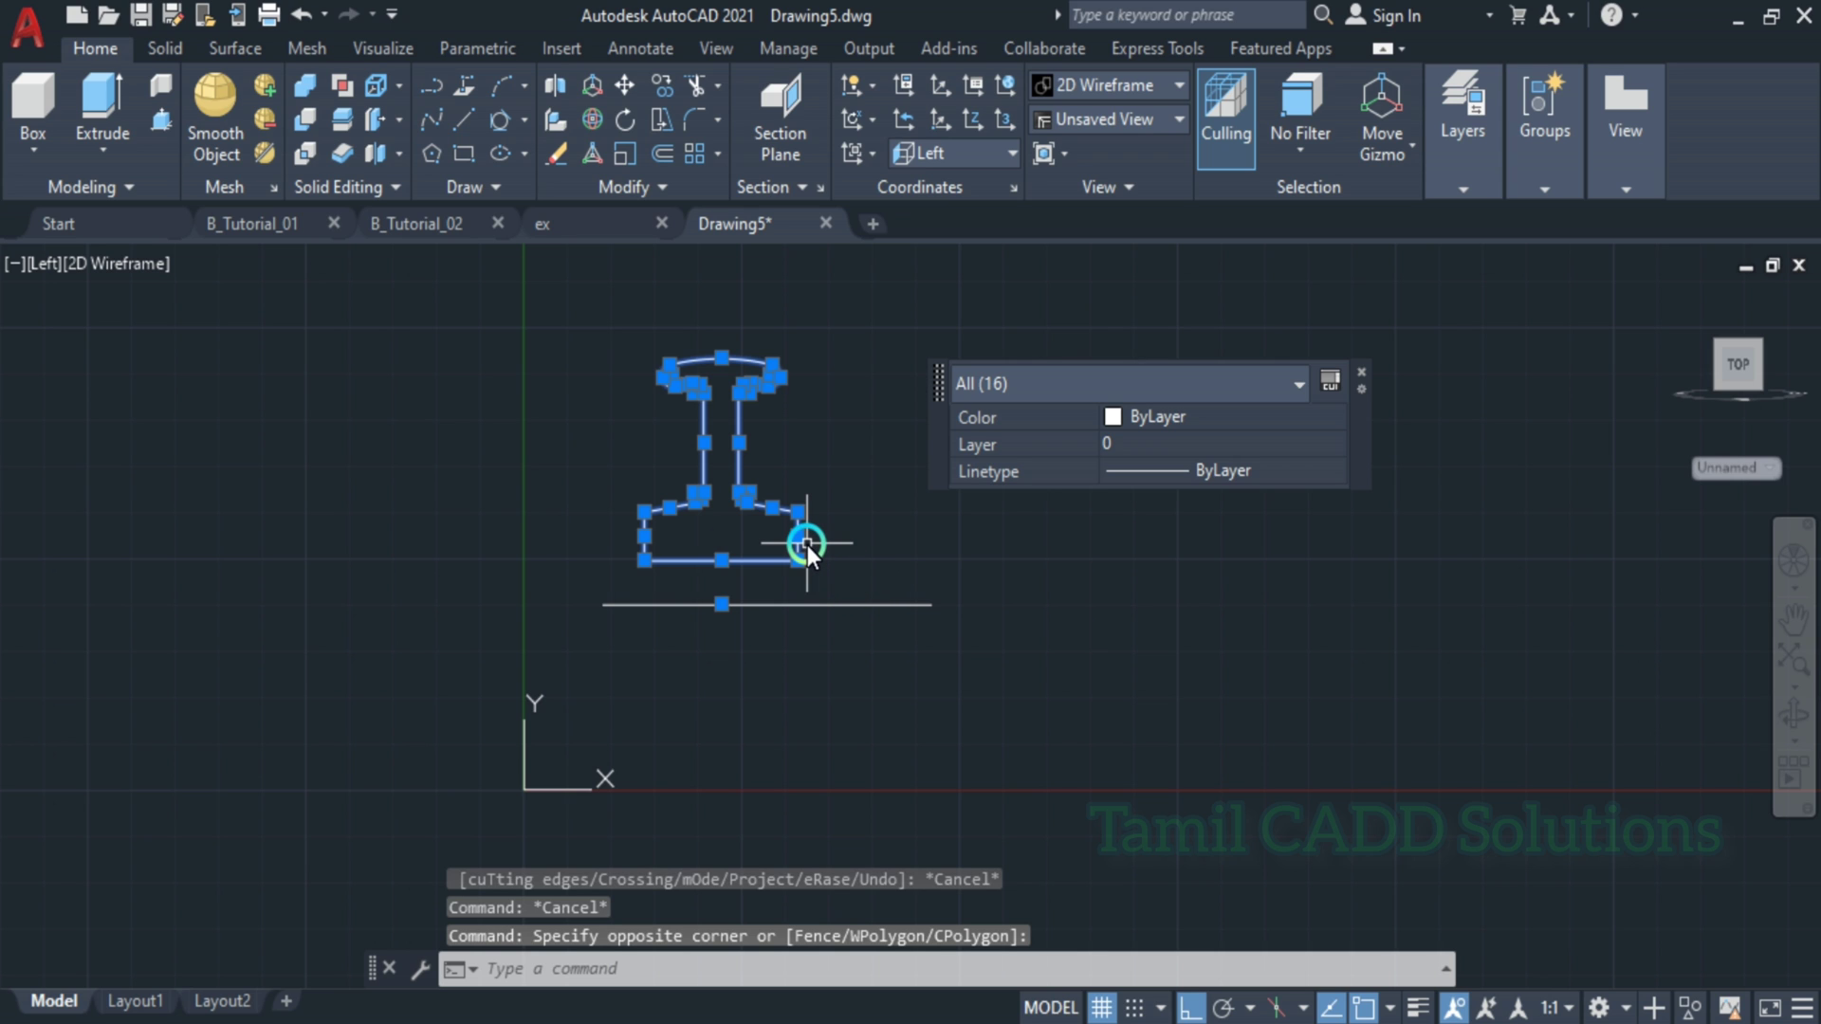
type("j")
key("Return")
left_click(730, 568)
left_click(715, 551)
key("Escape")
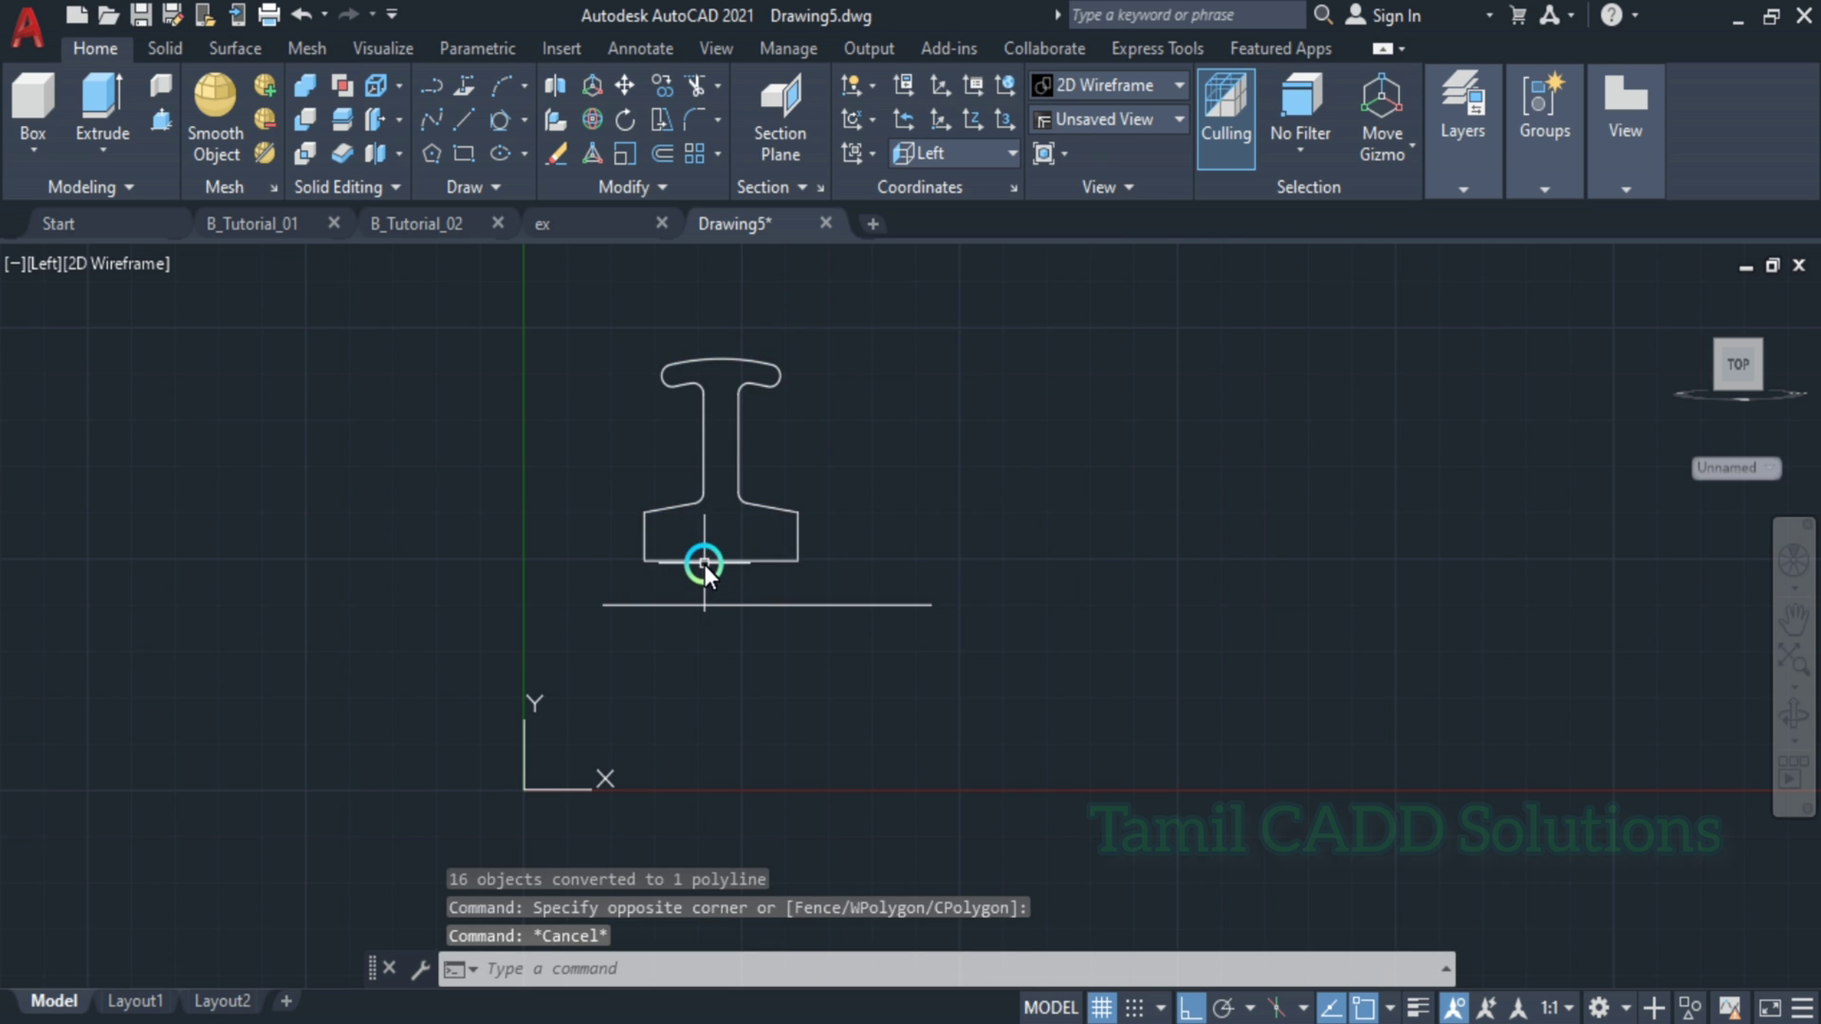
- Check that the joined section profile is a single closed polyline, inspecting its hub corners up close
left_click(704, 563)
scroll(689, 567, "up", 2)
scroll(699, 573, "down", 4)
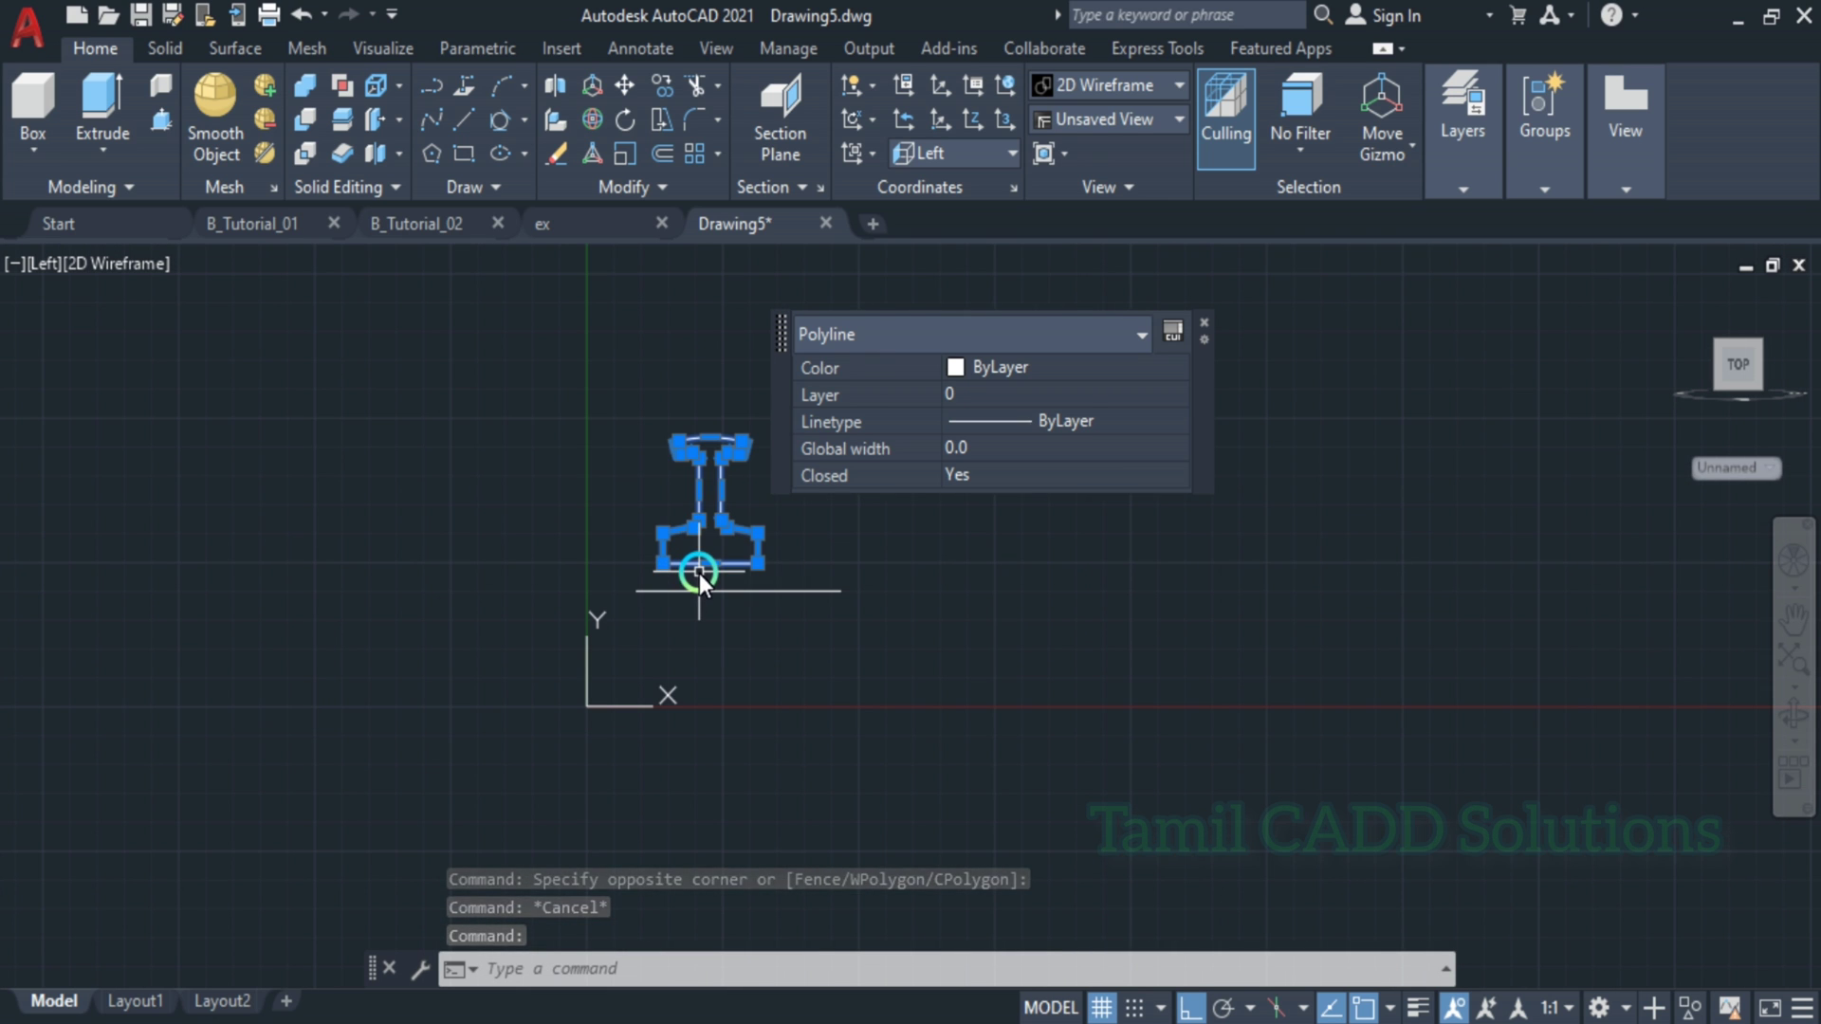
key("Escape")
scroll(693, 567, "up", 5)
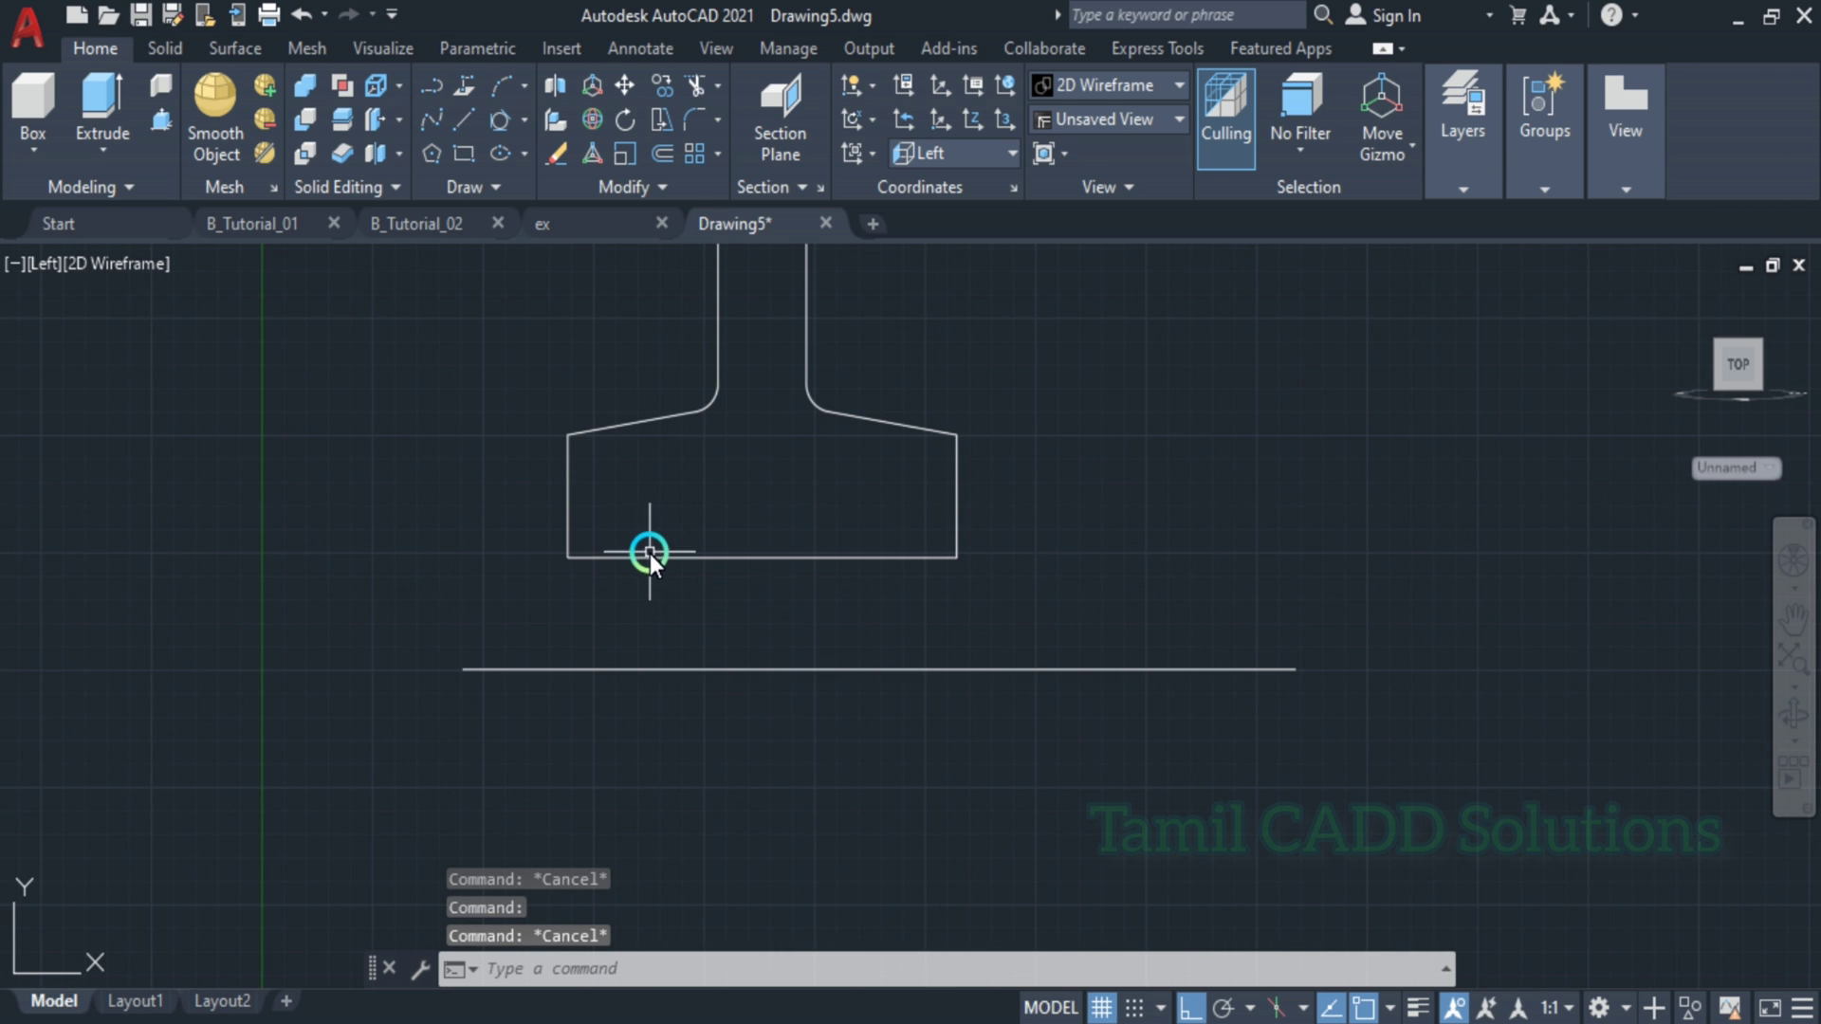
scroll(632, 576, "down", 4)
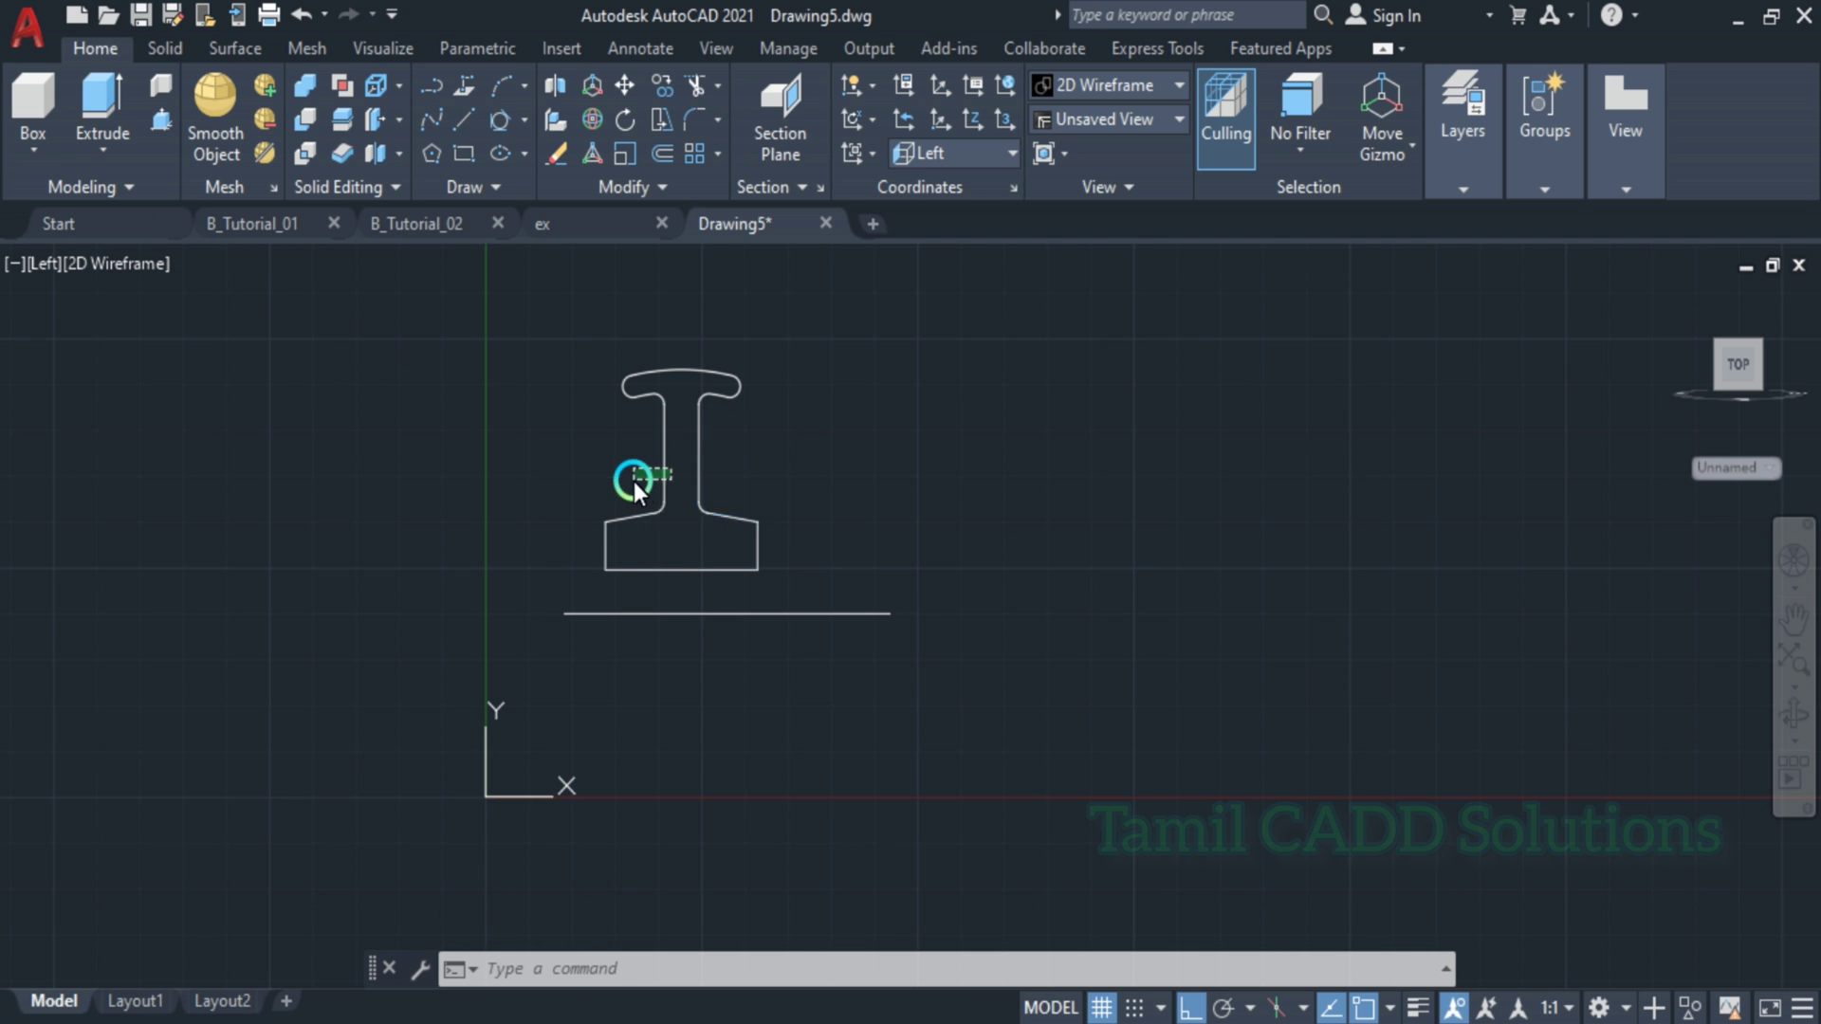
middle_click_drag(1676, 294, 1137, 494, "shift")
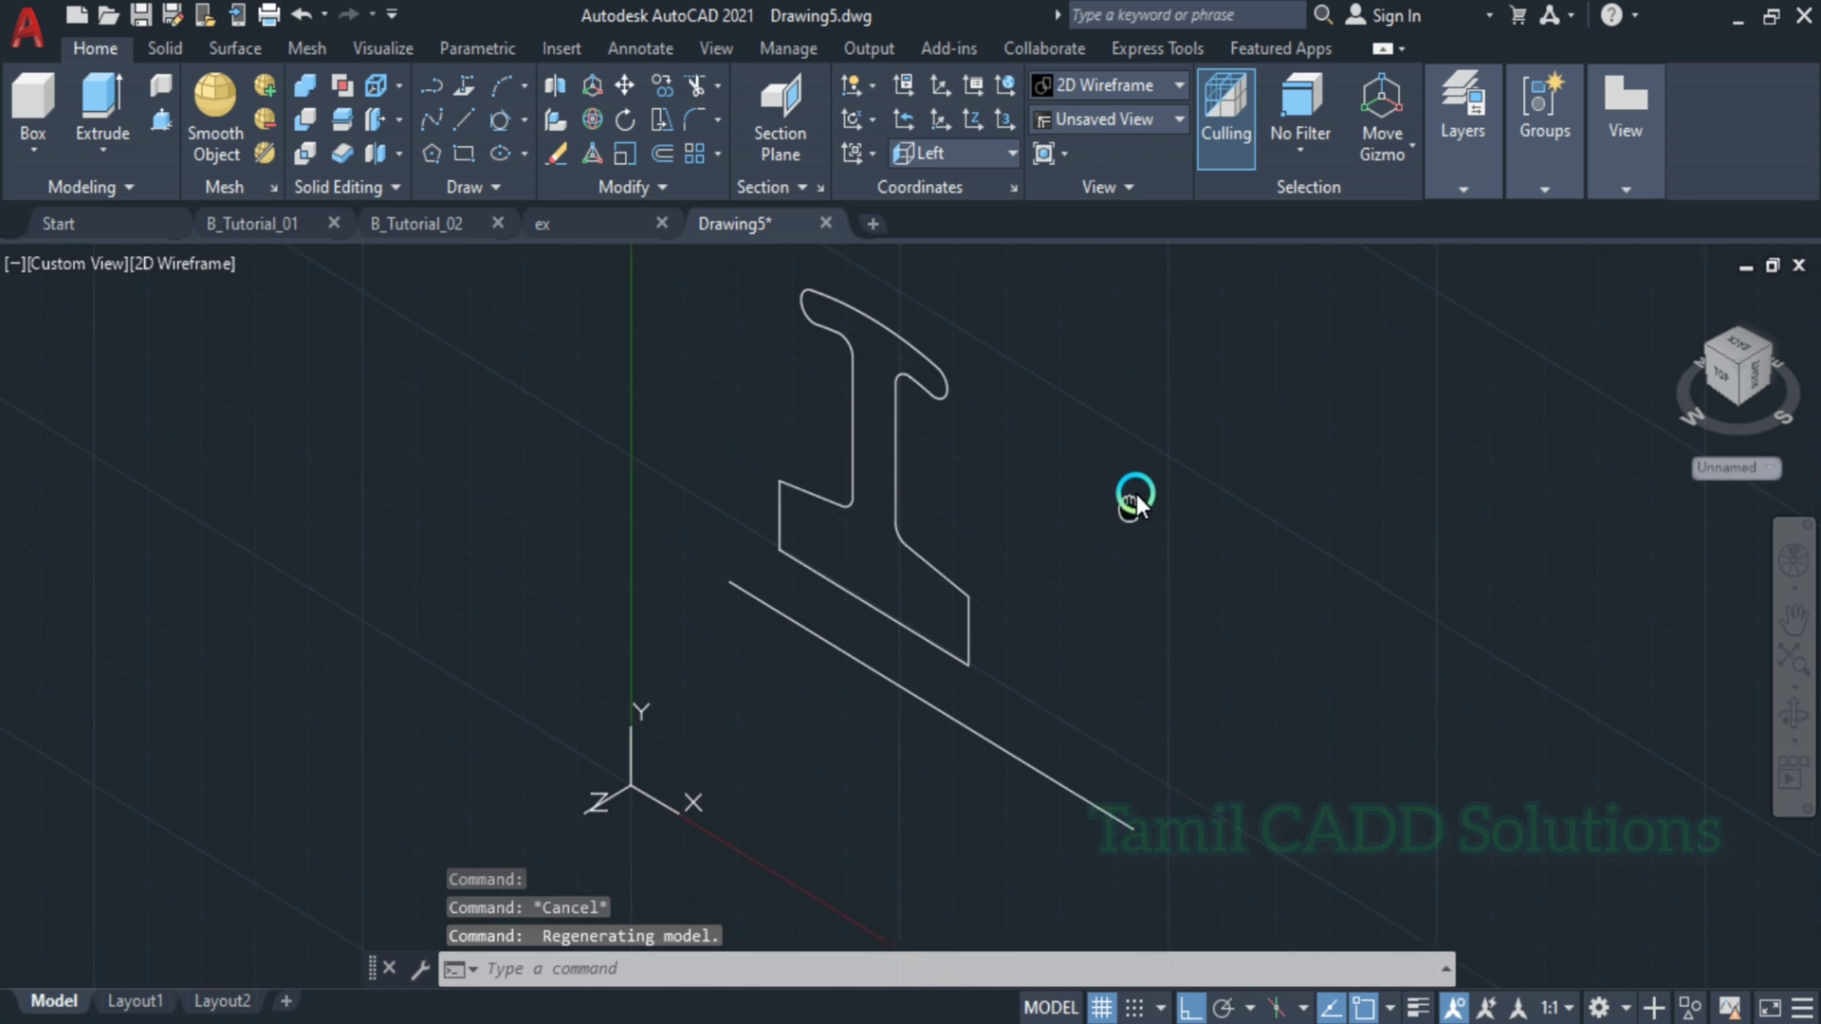
left_click(98, 149)
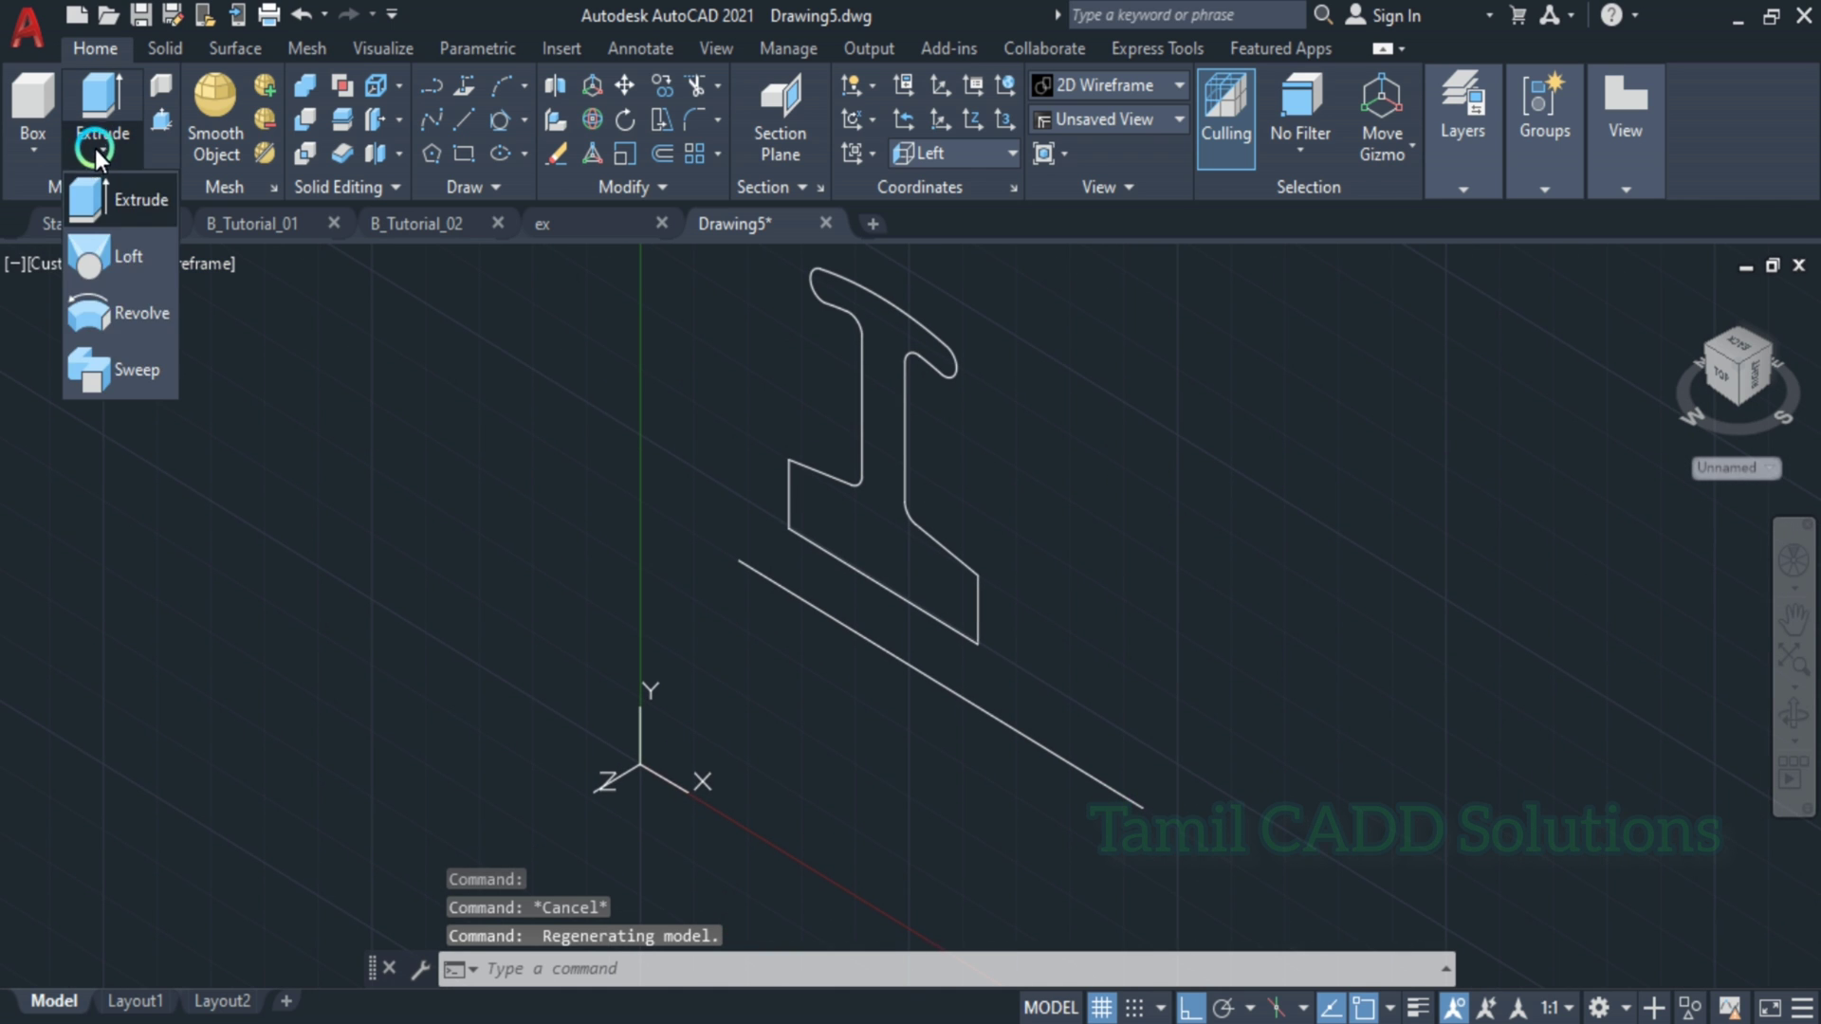
left_click(103, 318)
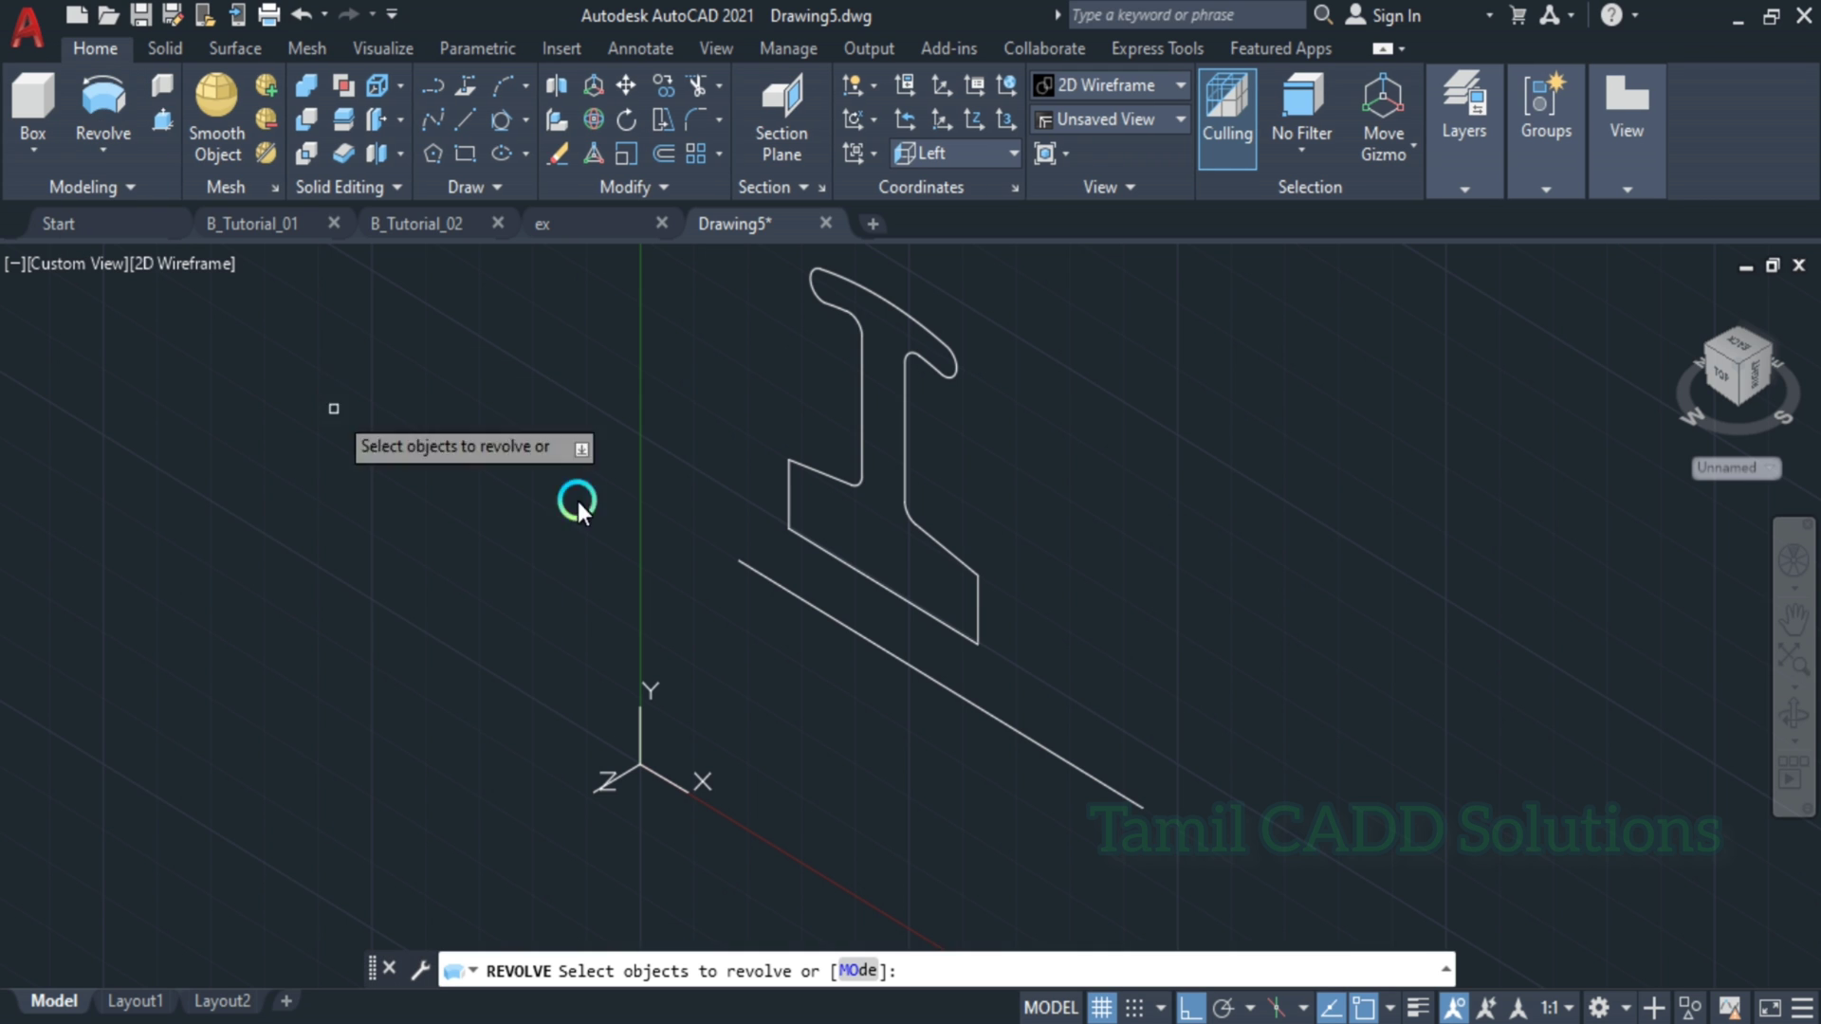
left_click(837, 560)
right_click(703, 507)
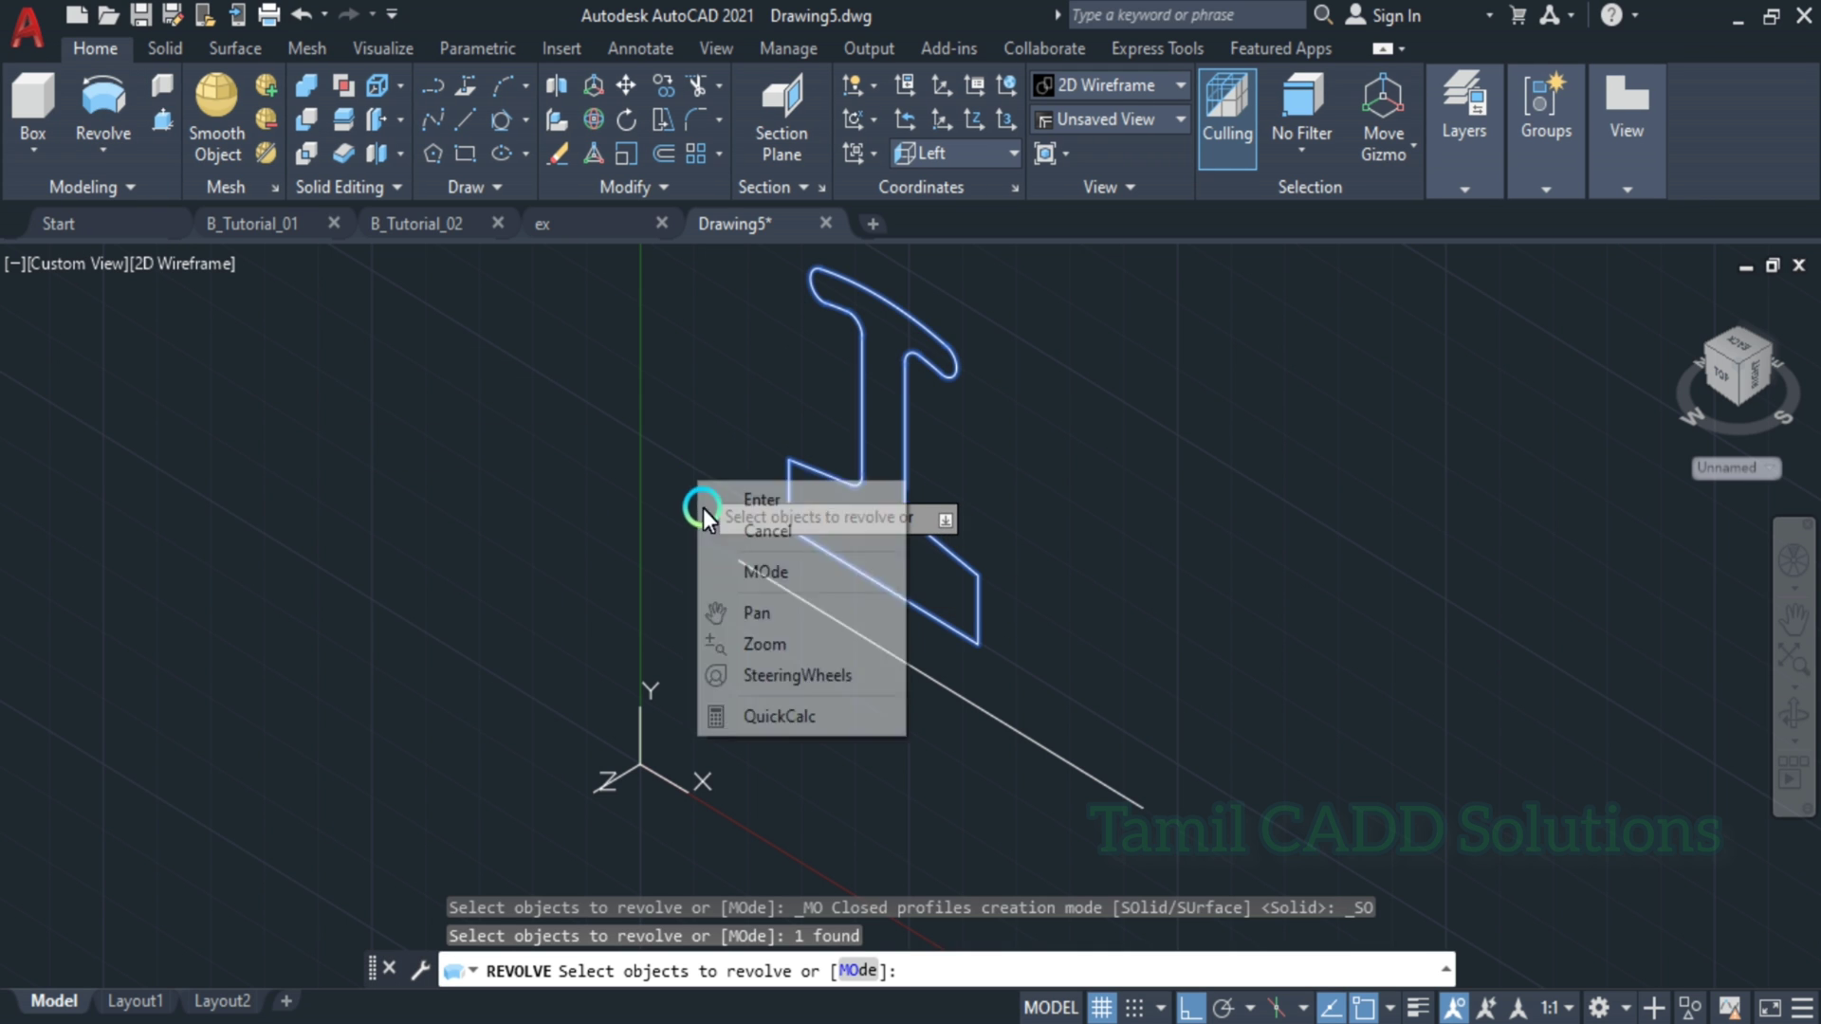
left_click(756, 501)
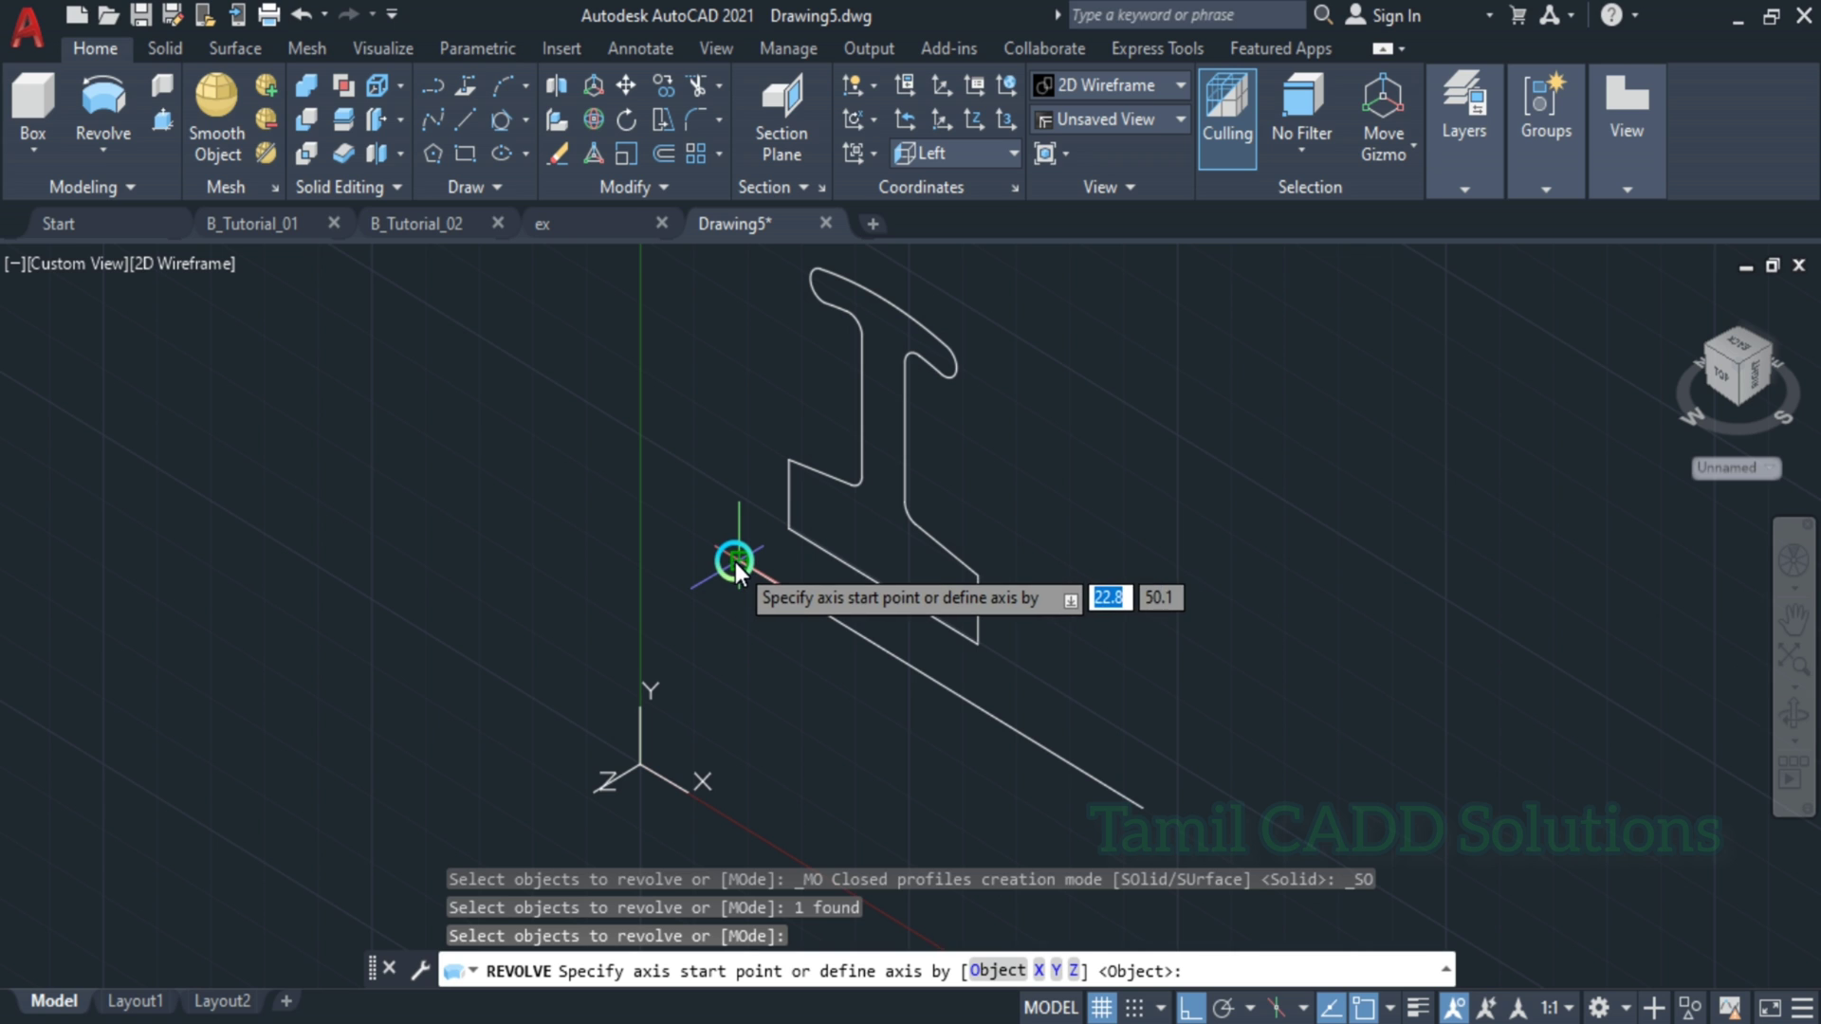
left_click(736, 563)
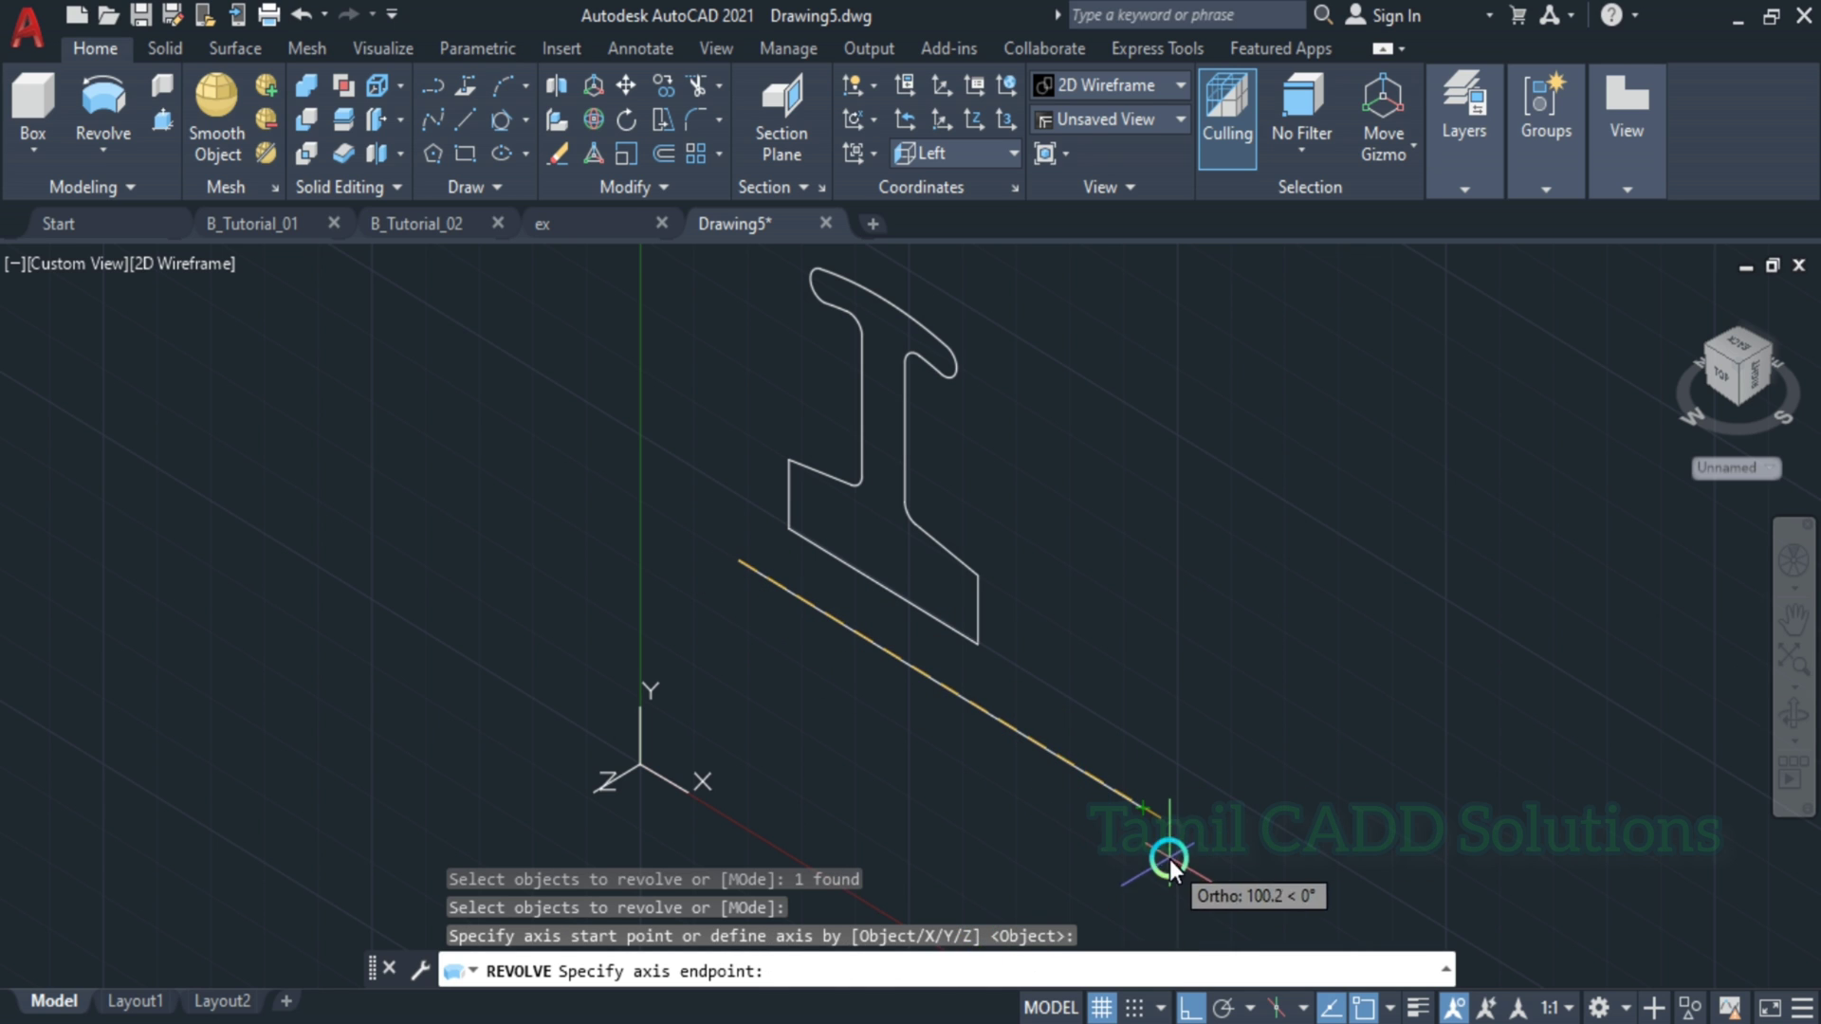
left_click(1150, 812)
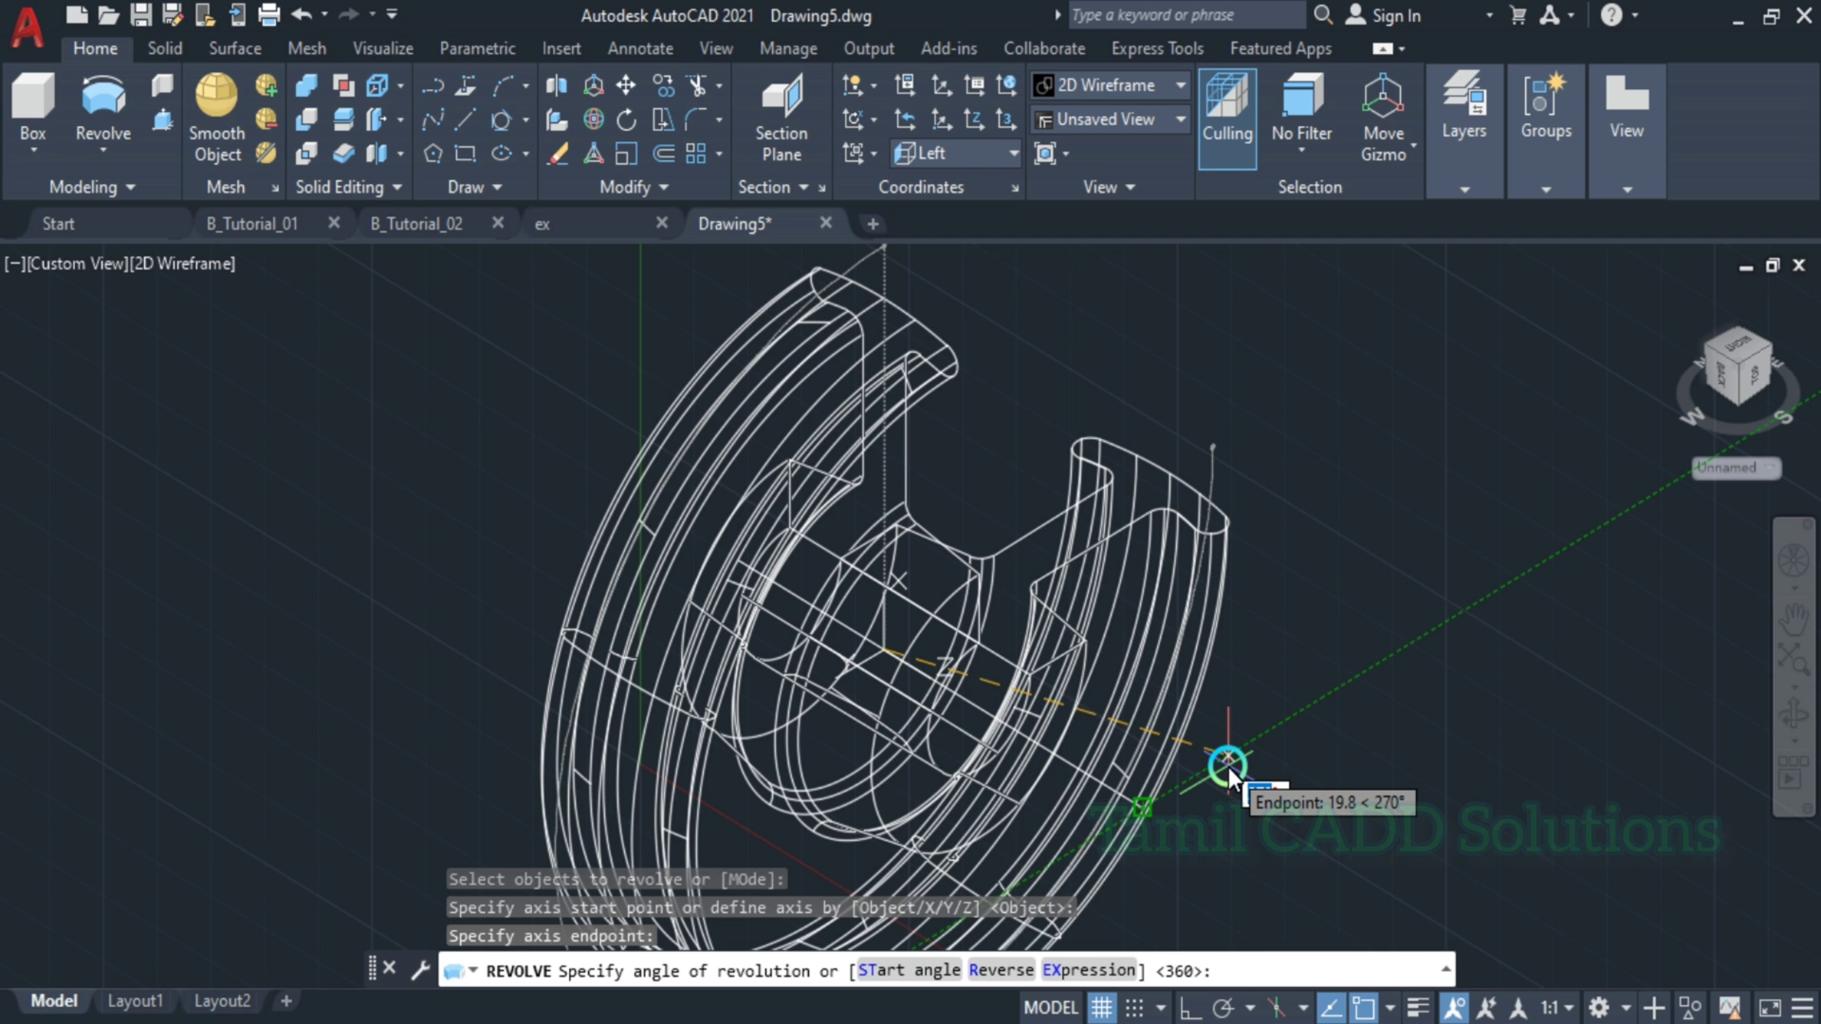
key("Escape")
- Copy the section profile and its axis line along the positive X direction, placing the spare set clear of the original
scroll(847, 577, "down", 3)
left_click(711, 304)
left_click(1032, 580)
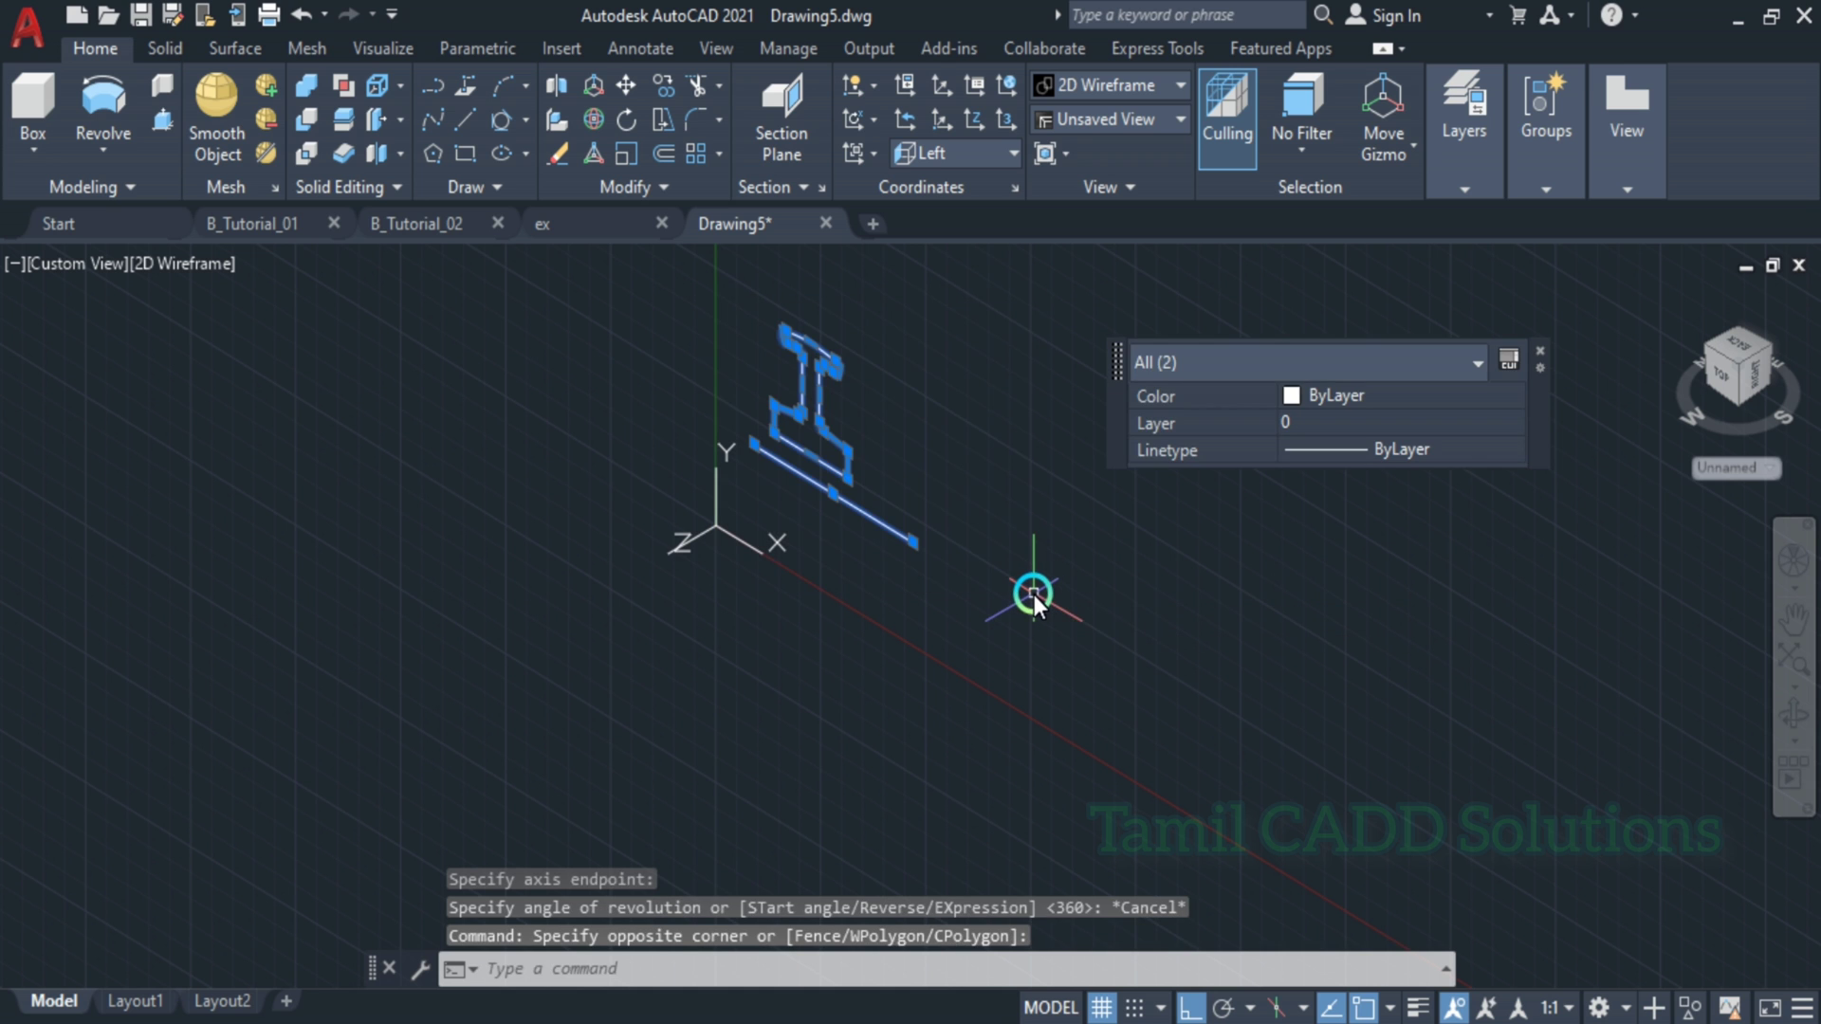
type("co")
key("Return")
left_click(608, 506)
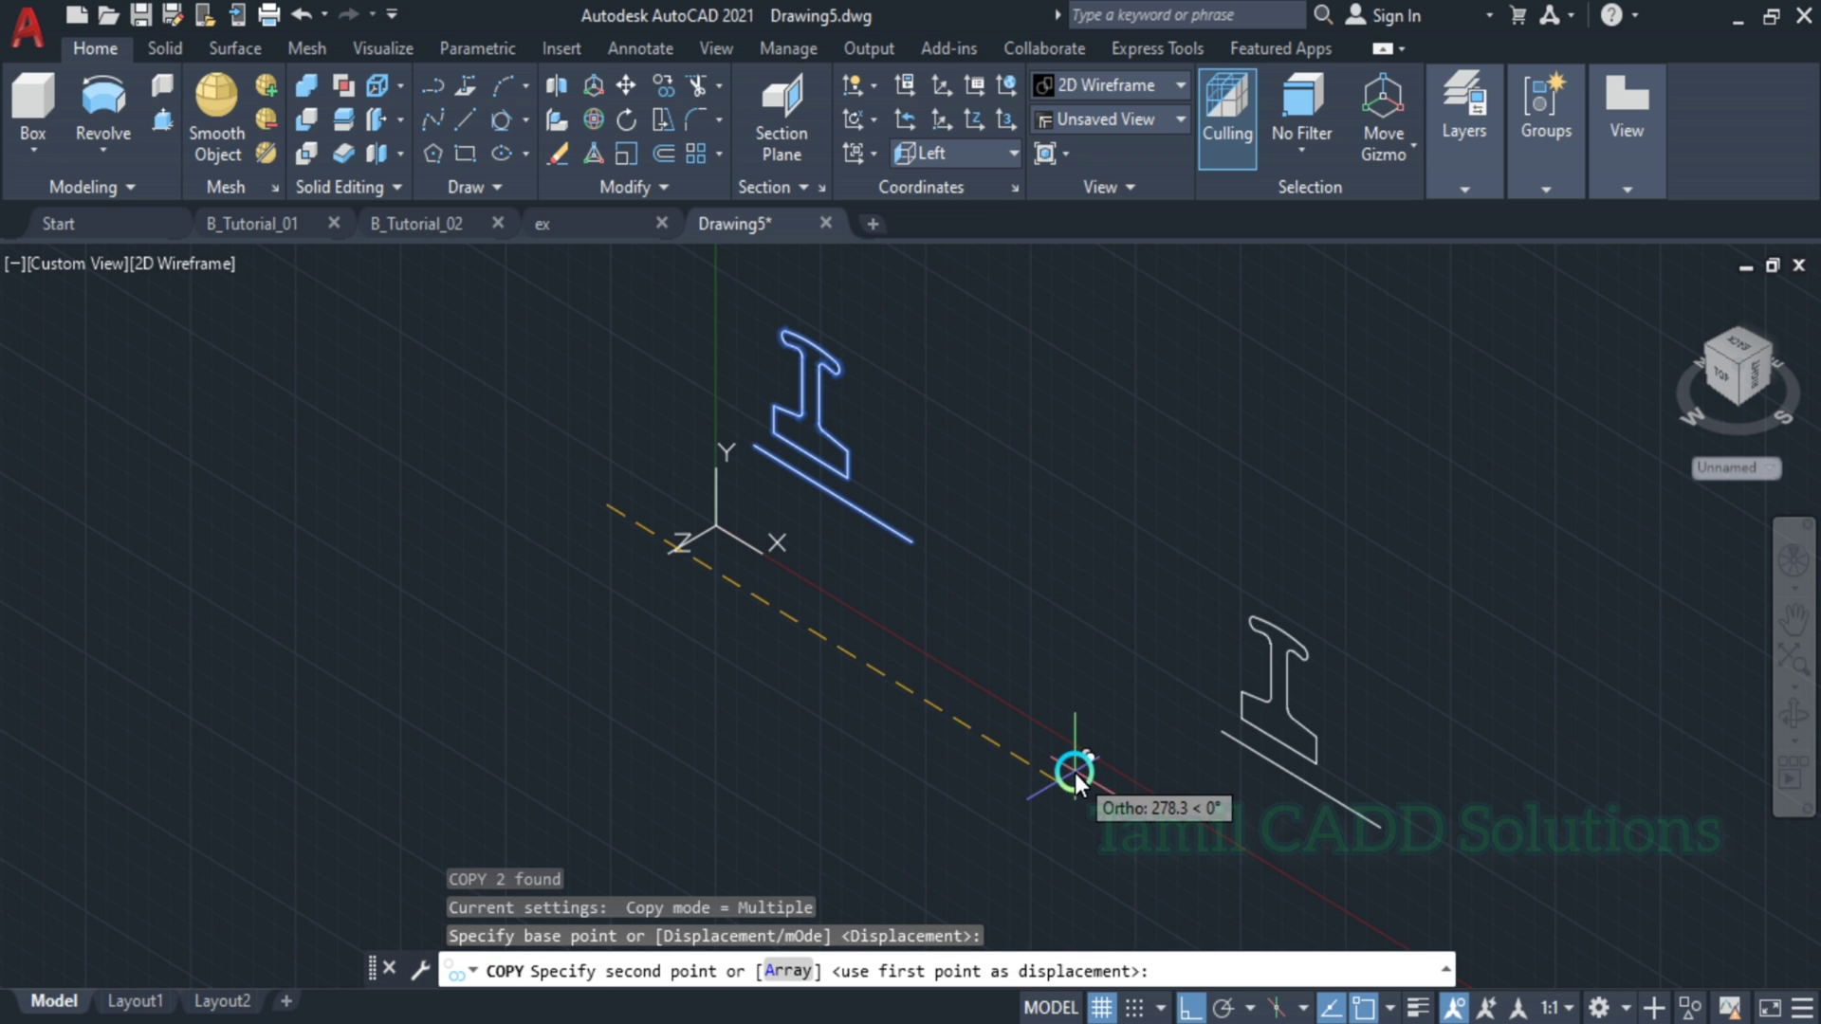
left_click(1011, 740)
key("Escape")
- Revolve the original section profile 360 degrees into a solid about the axis line, picking both of the line's endpoints
scroll(818, 495, "up", 3)
scroll(817, 495, "down", 3)
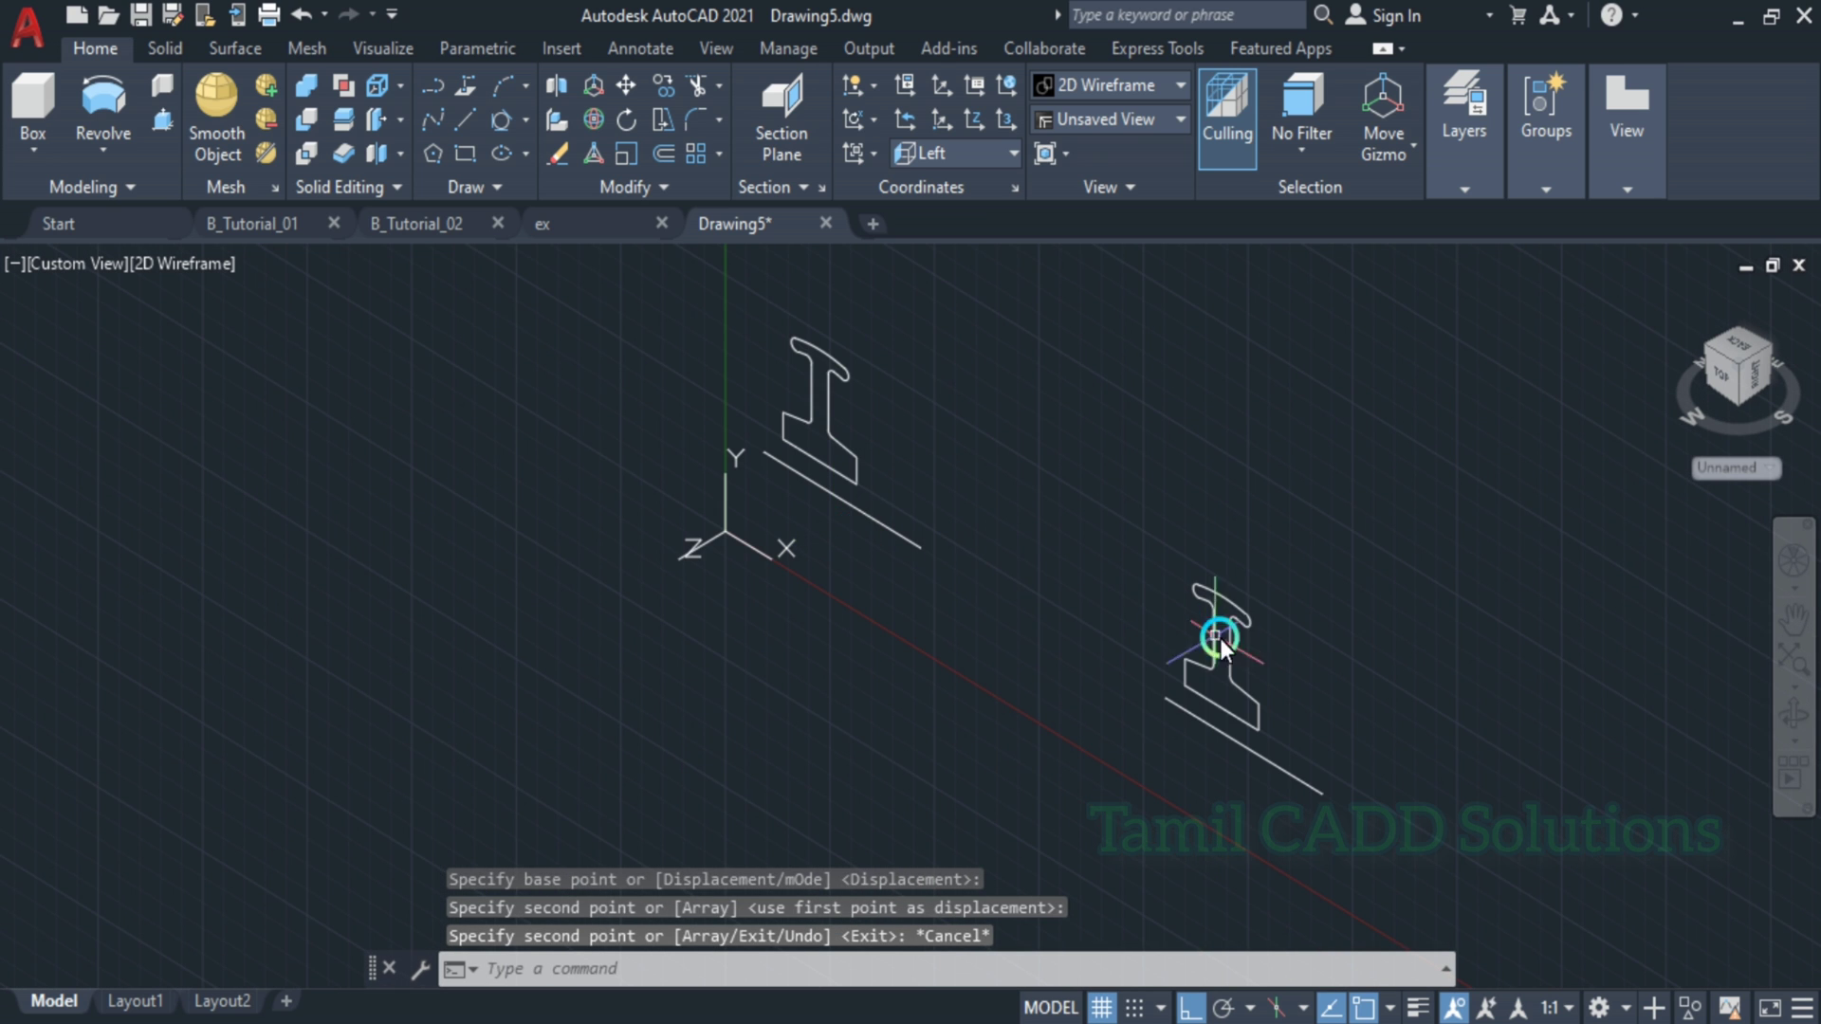
scroll(858, 460, "up", 3)
scroll(850, 514, "down", 1)
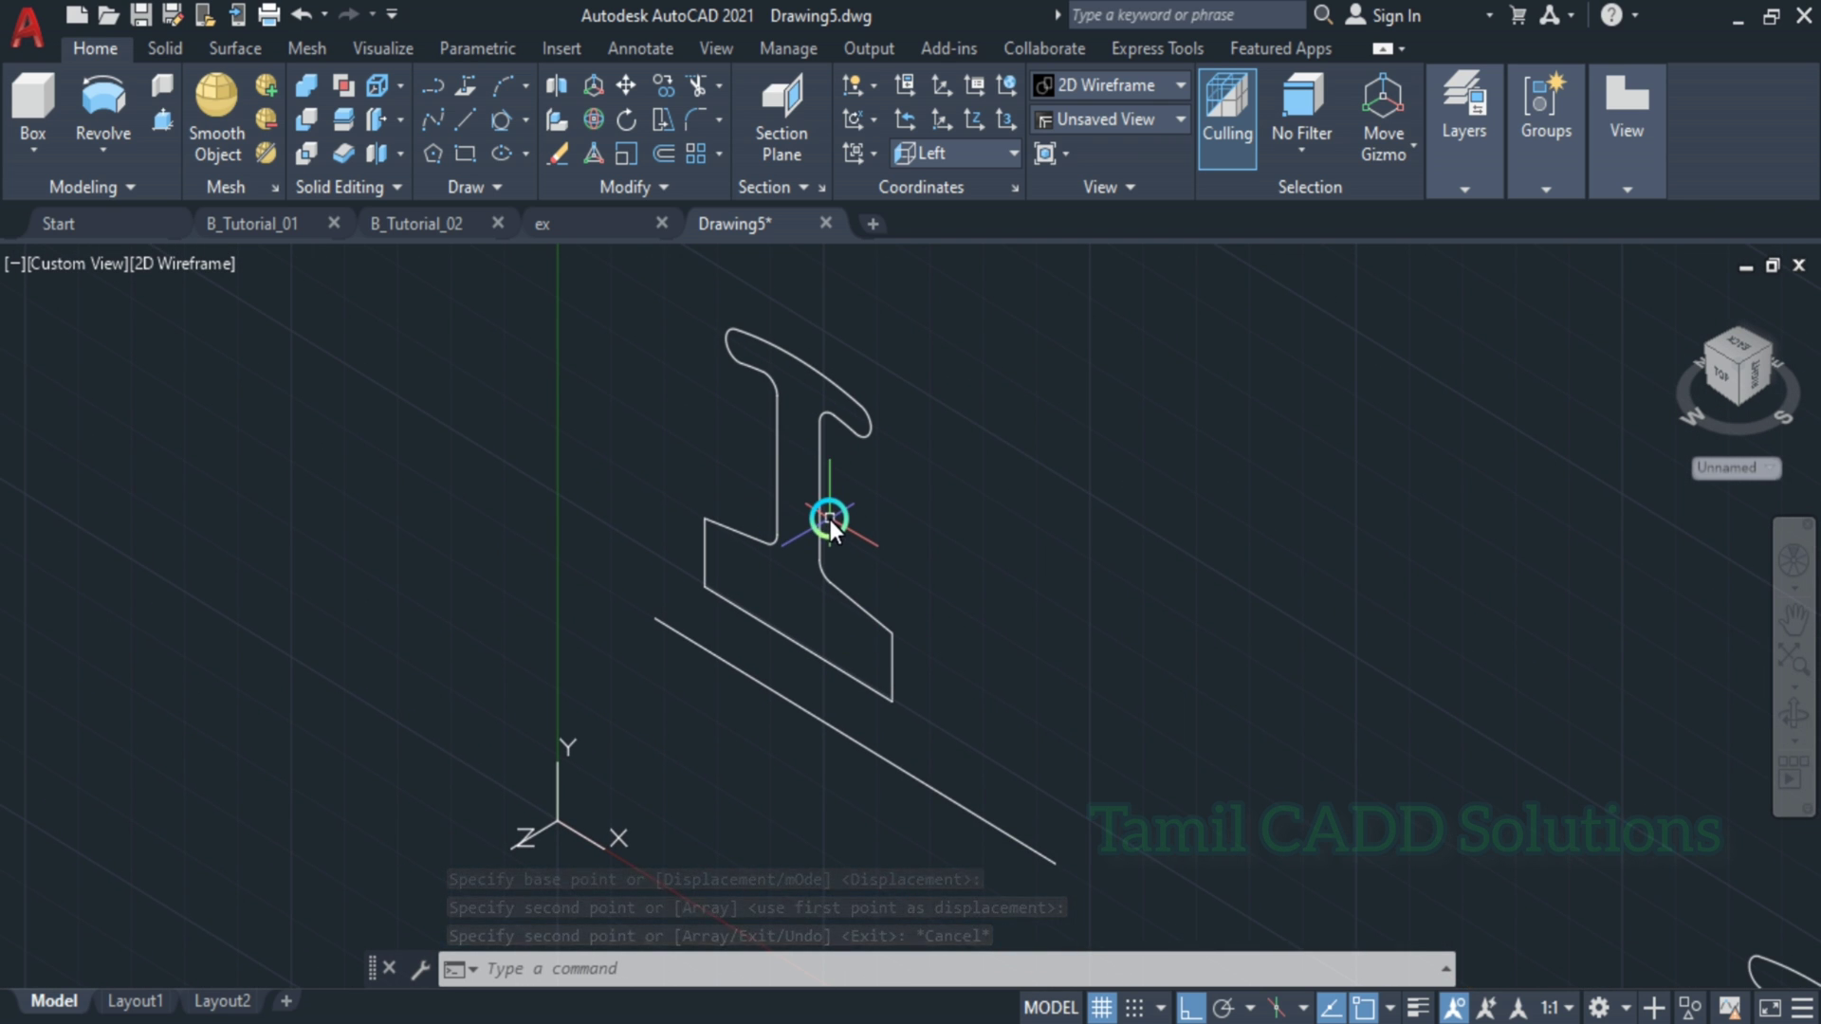
scroll(824, 517, "down", 2)
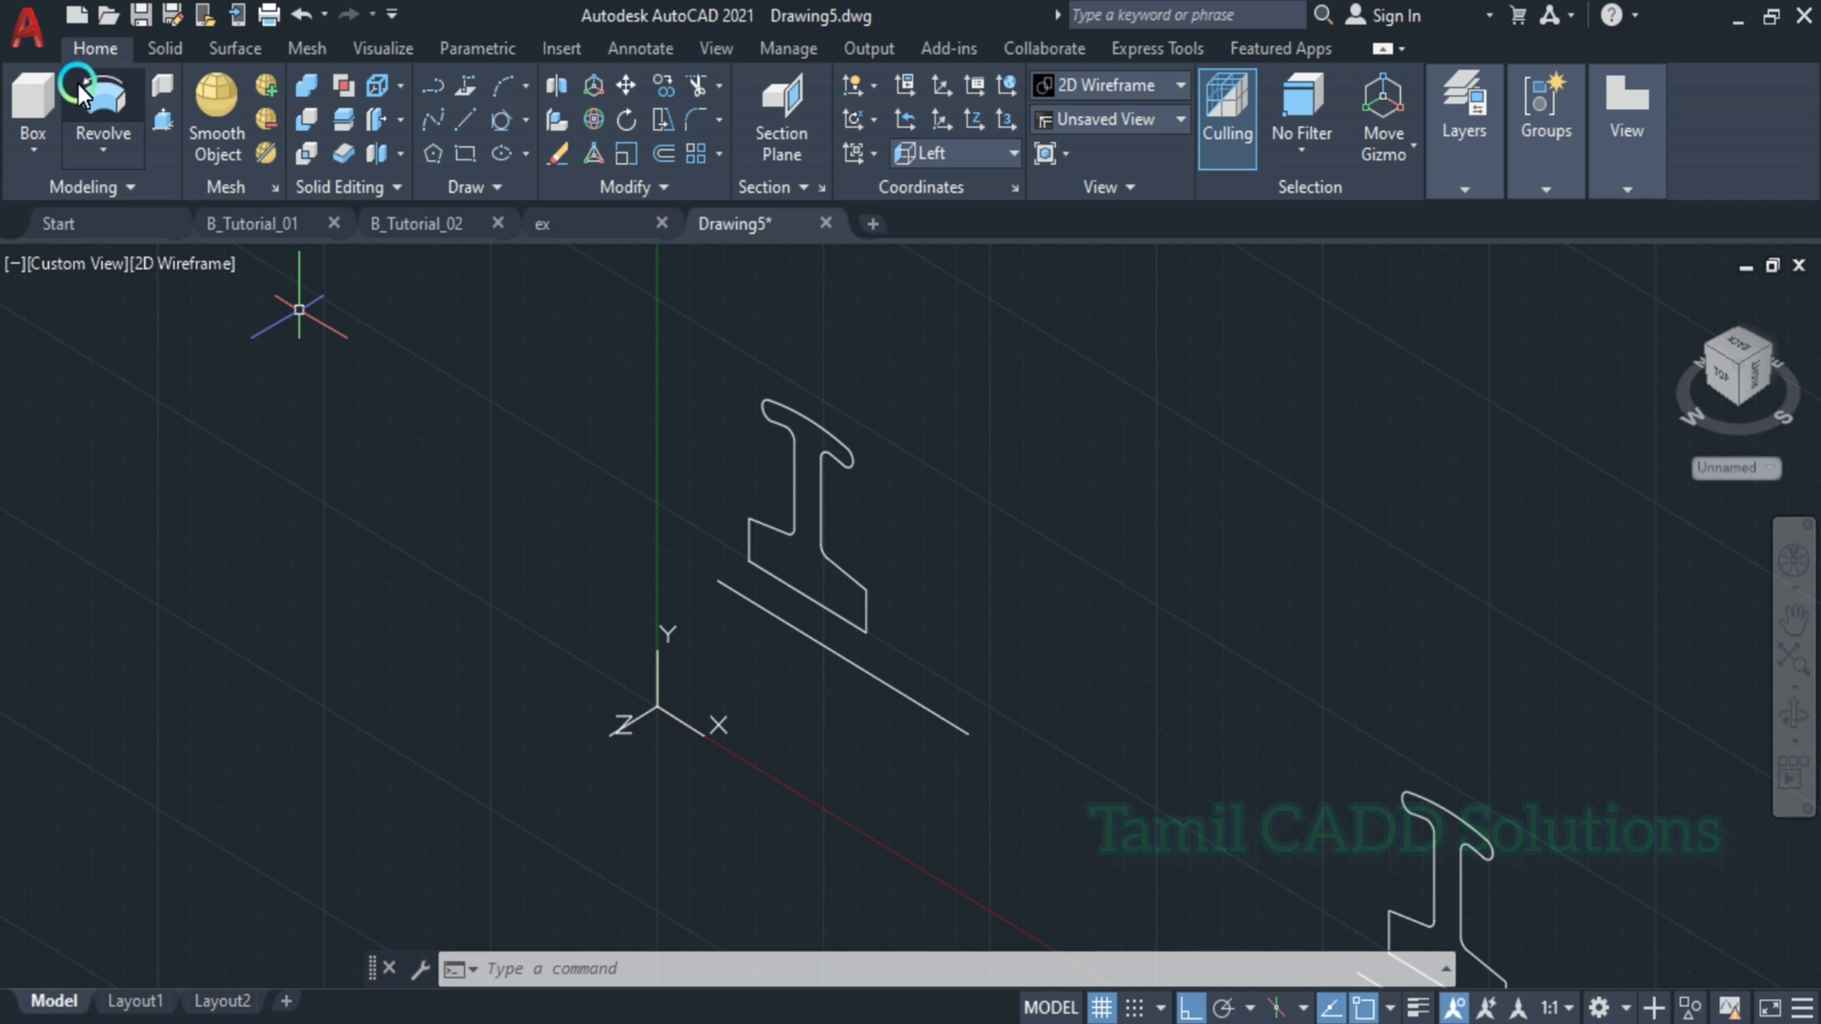
left_click(100, 100)
left_click(797, 488)
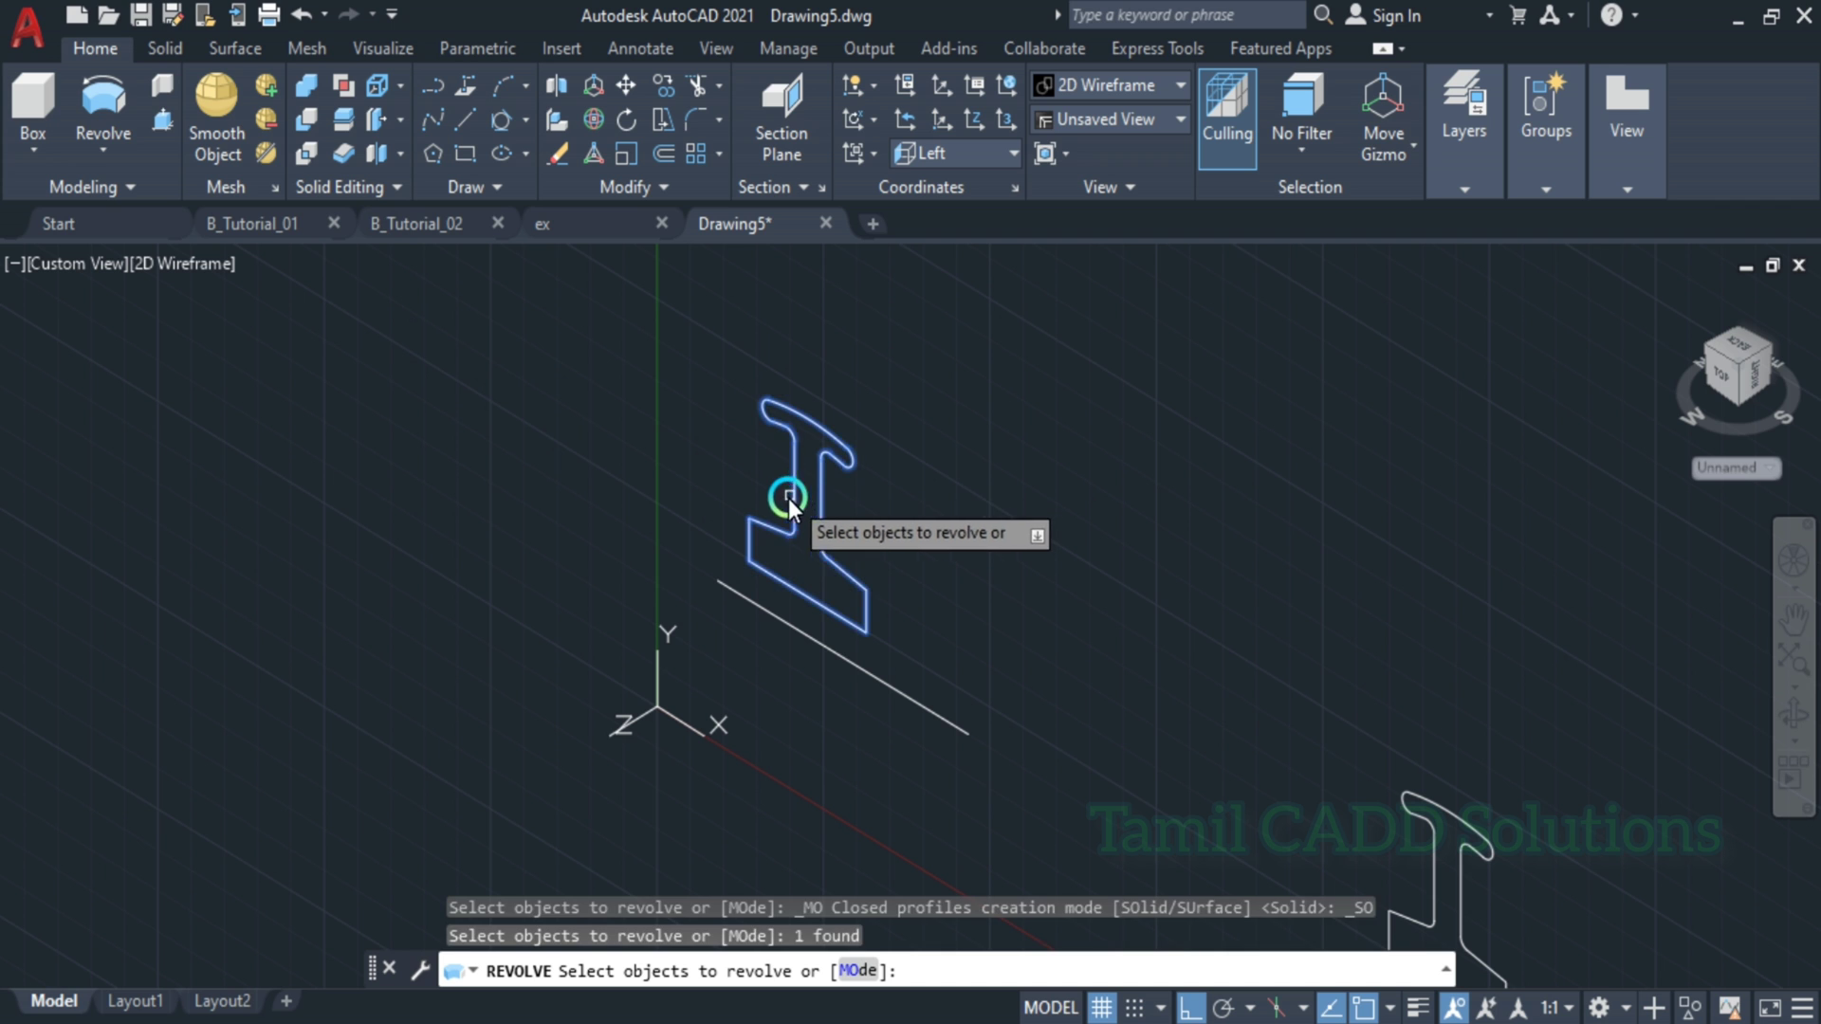
key("Return")
left_click(722, 582)
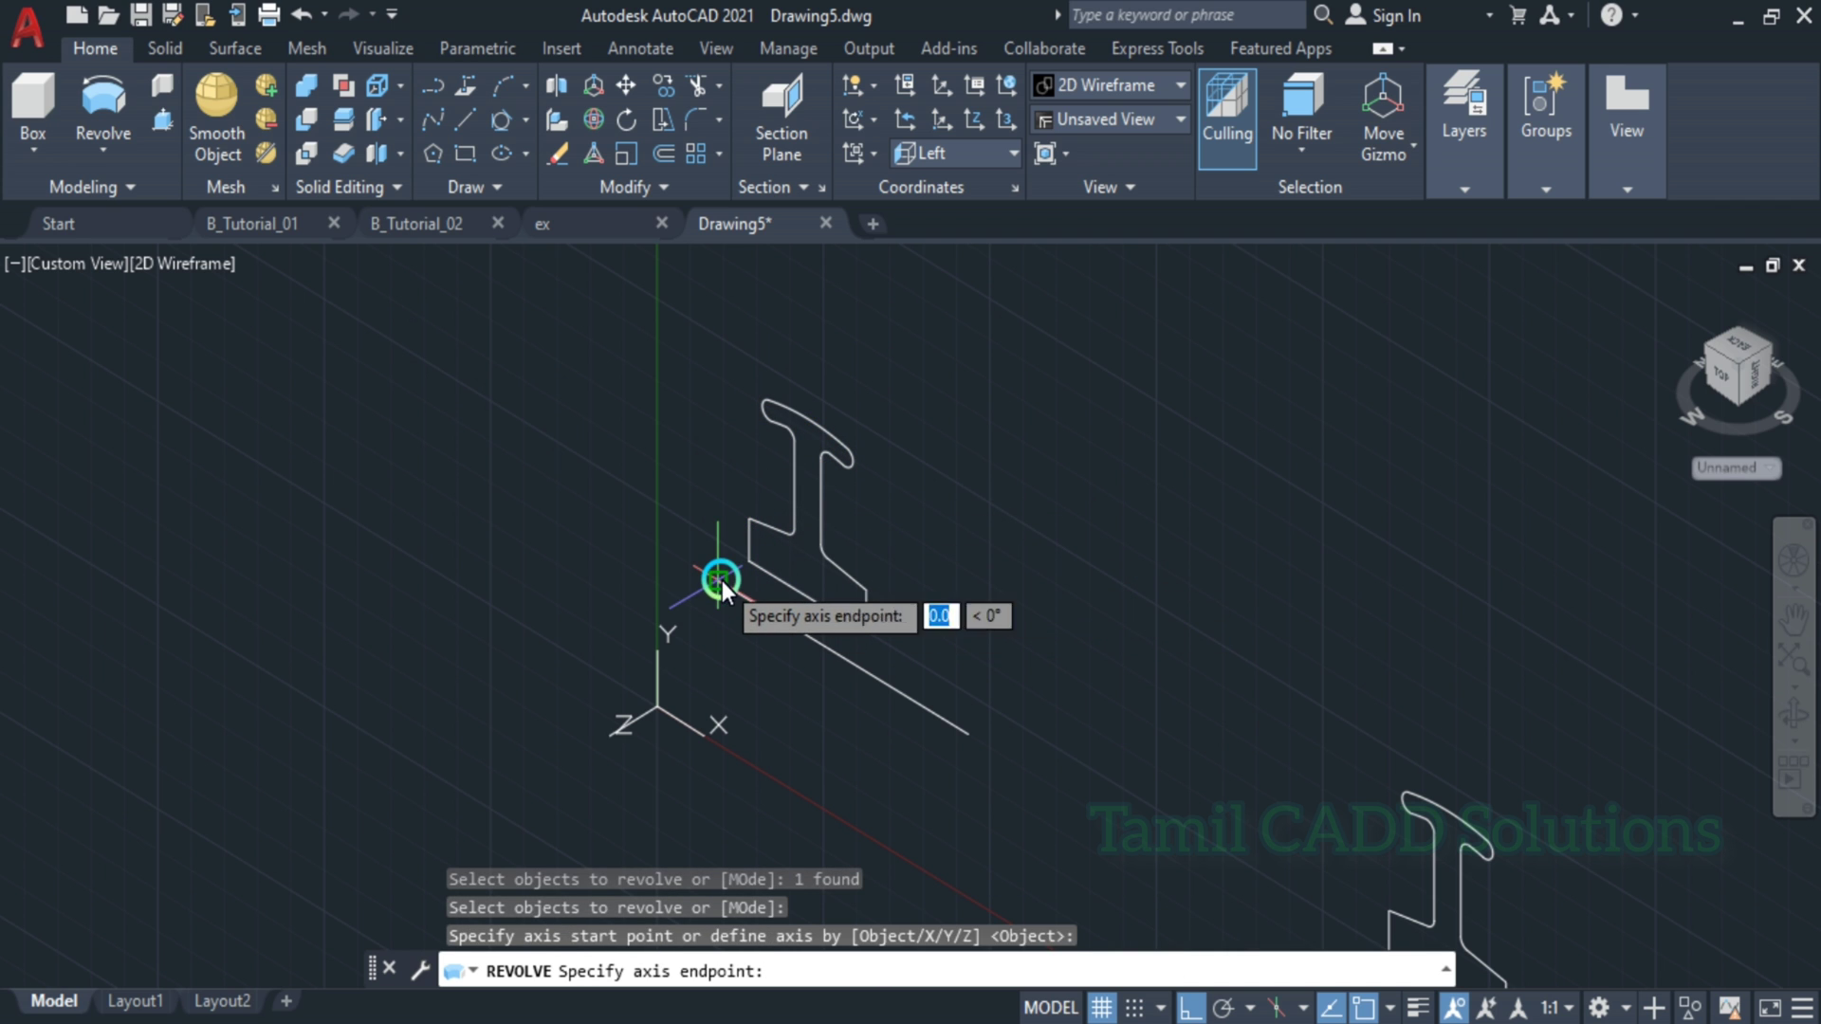
left_click(967, 743)
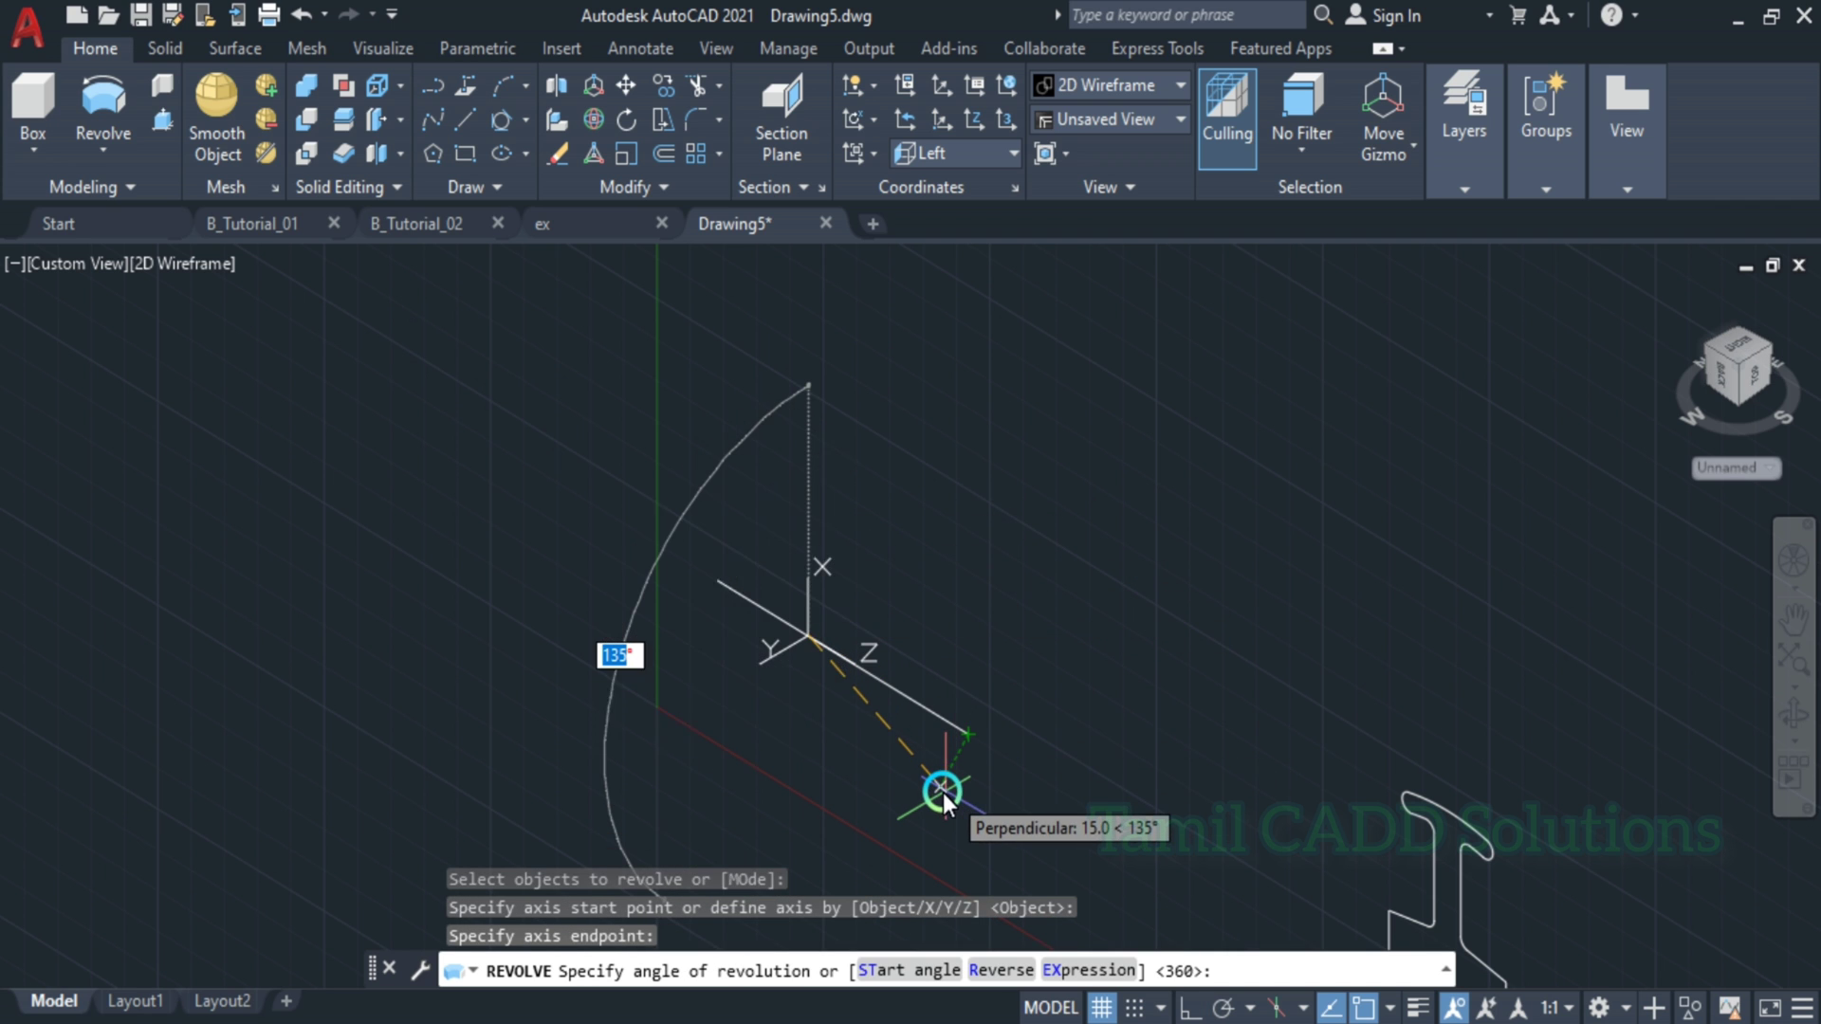
type("36")
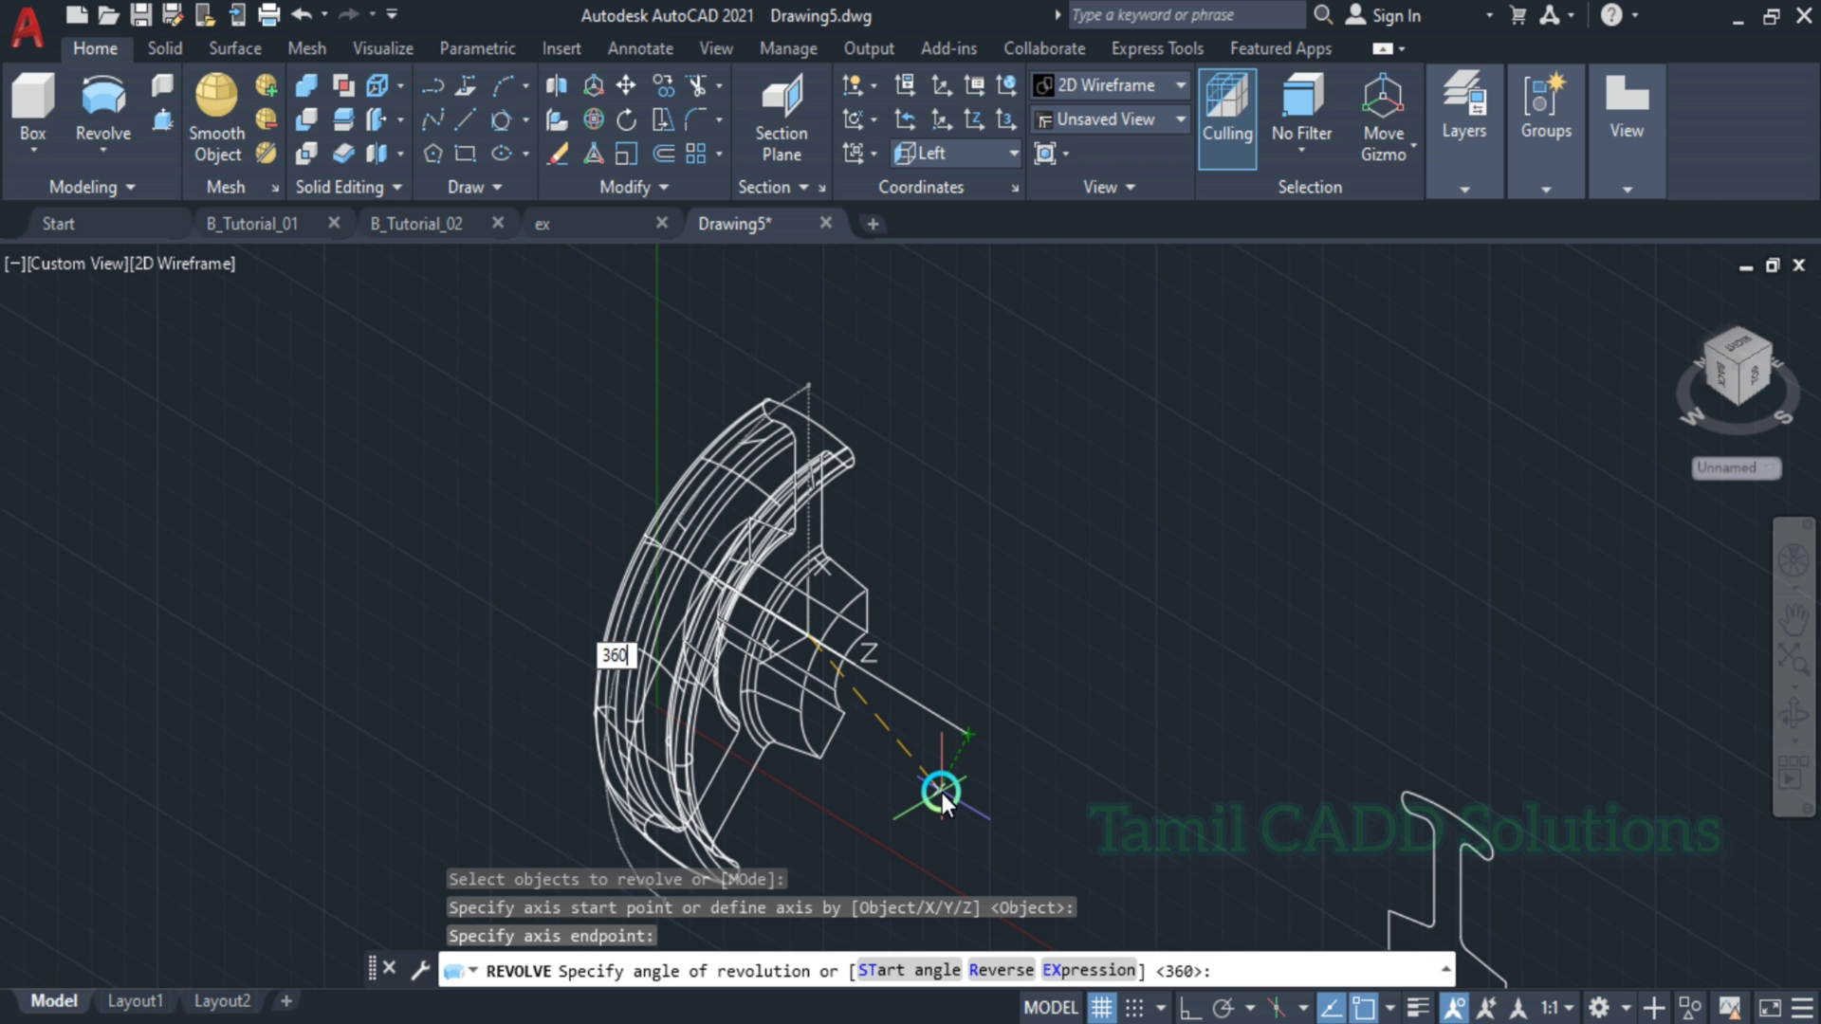
type("0")
key("Return")
- Display the revolved wheel in the Realistic visual style and turn off the grid
middle_click_drag(738, 617, 914, 500)
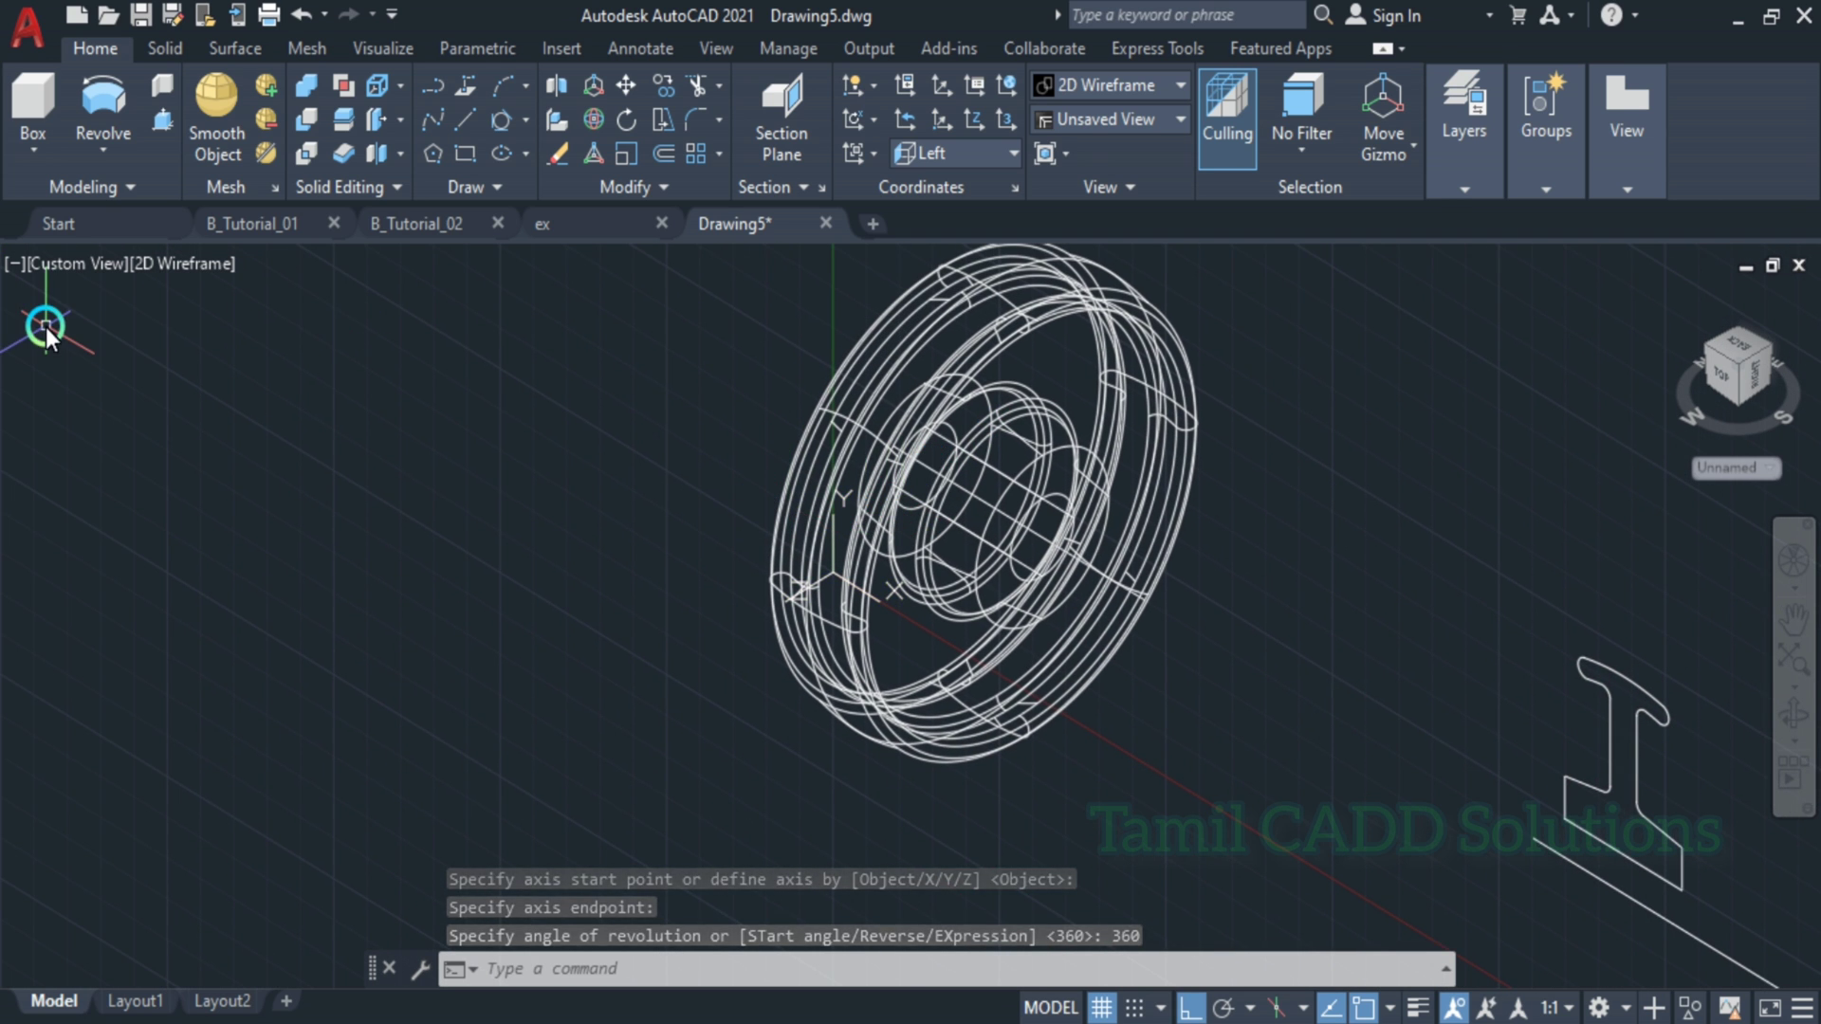
left_click(180, 265)
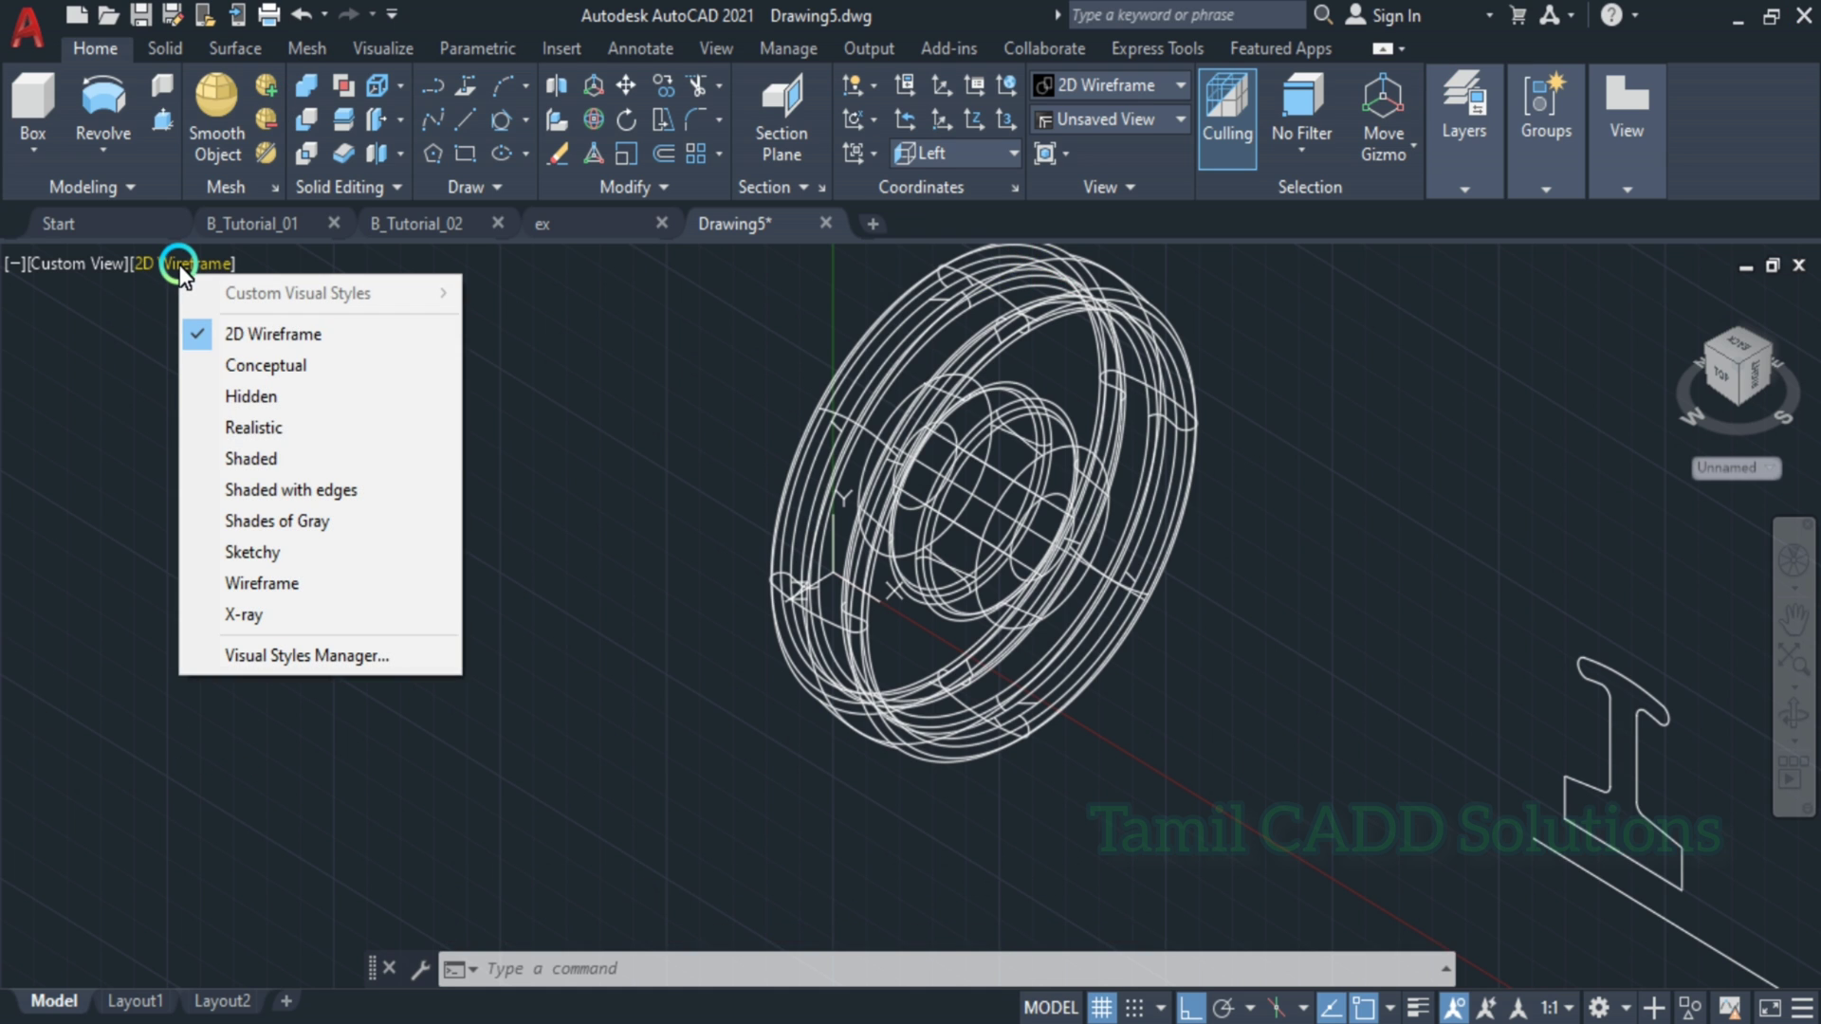
left_click(272, 429)
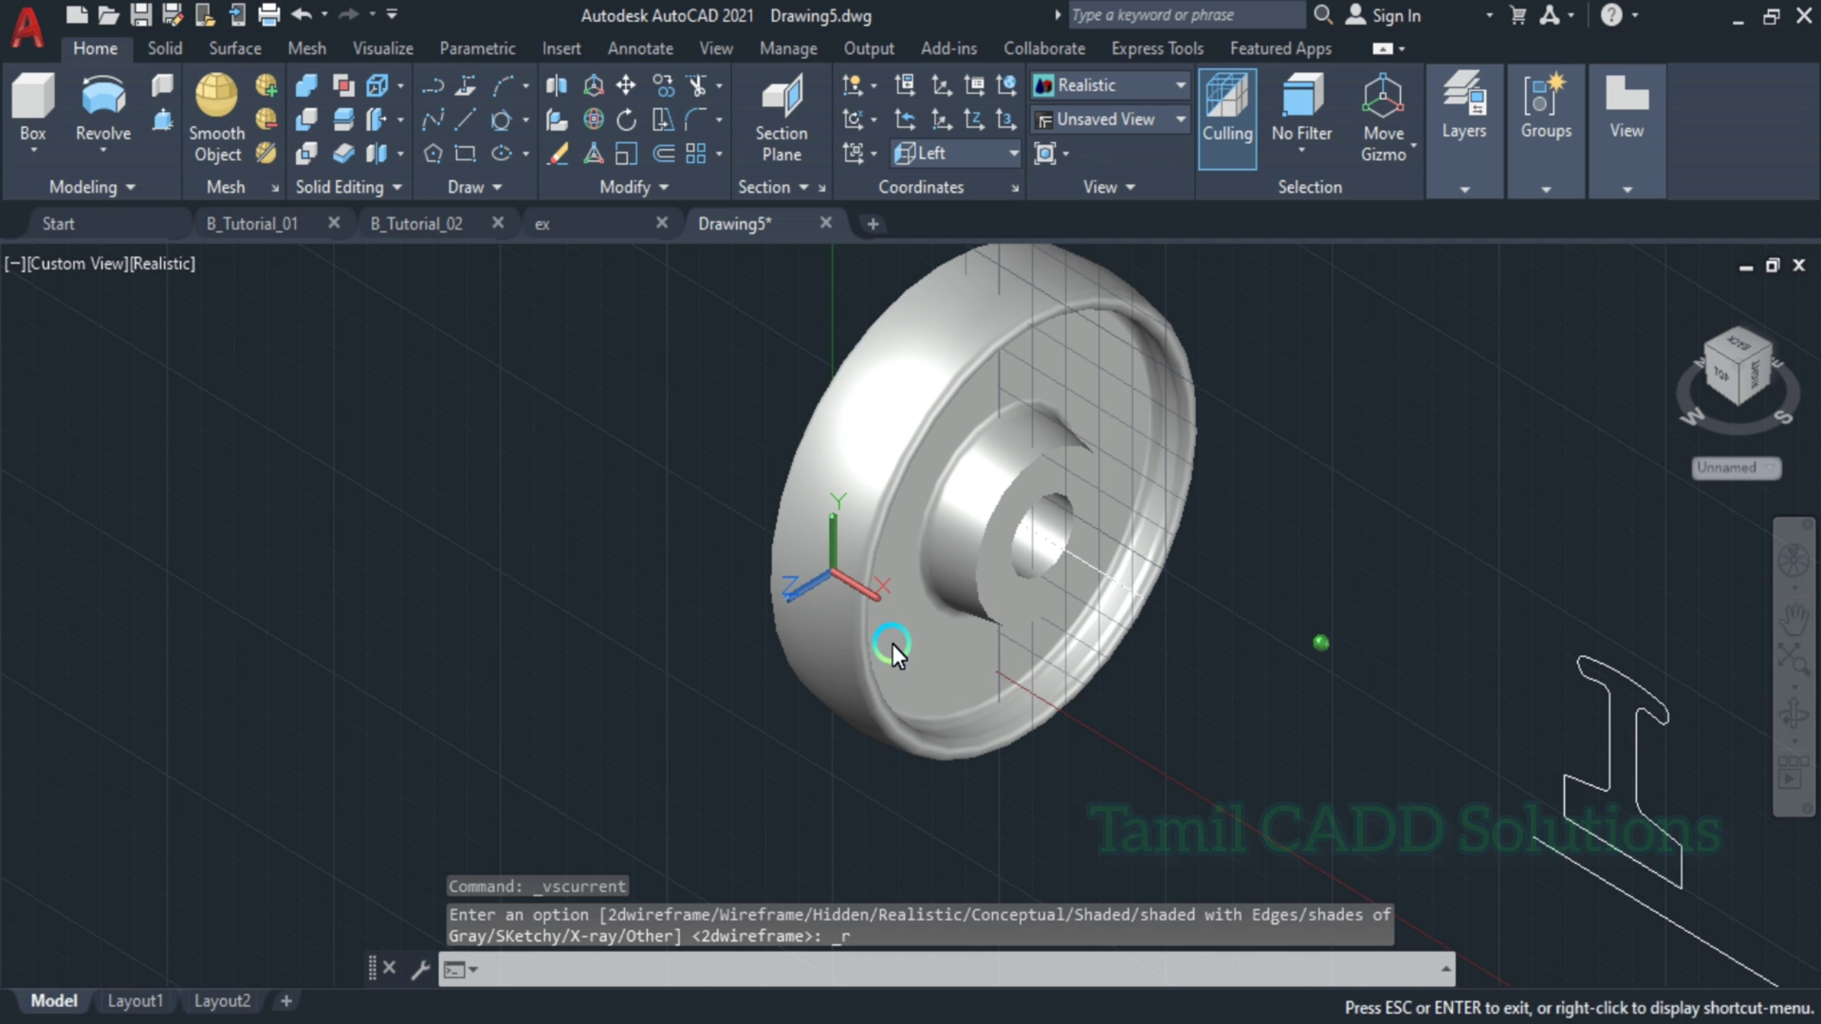
key("F7")
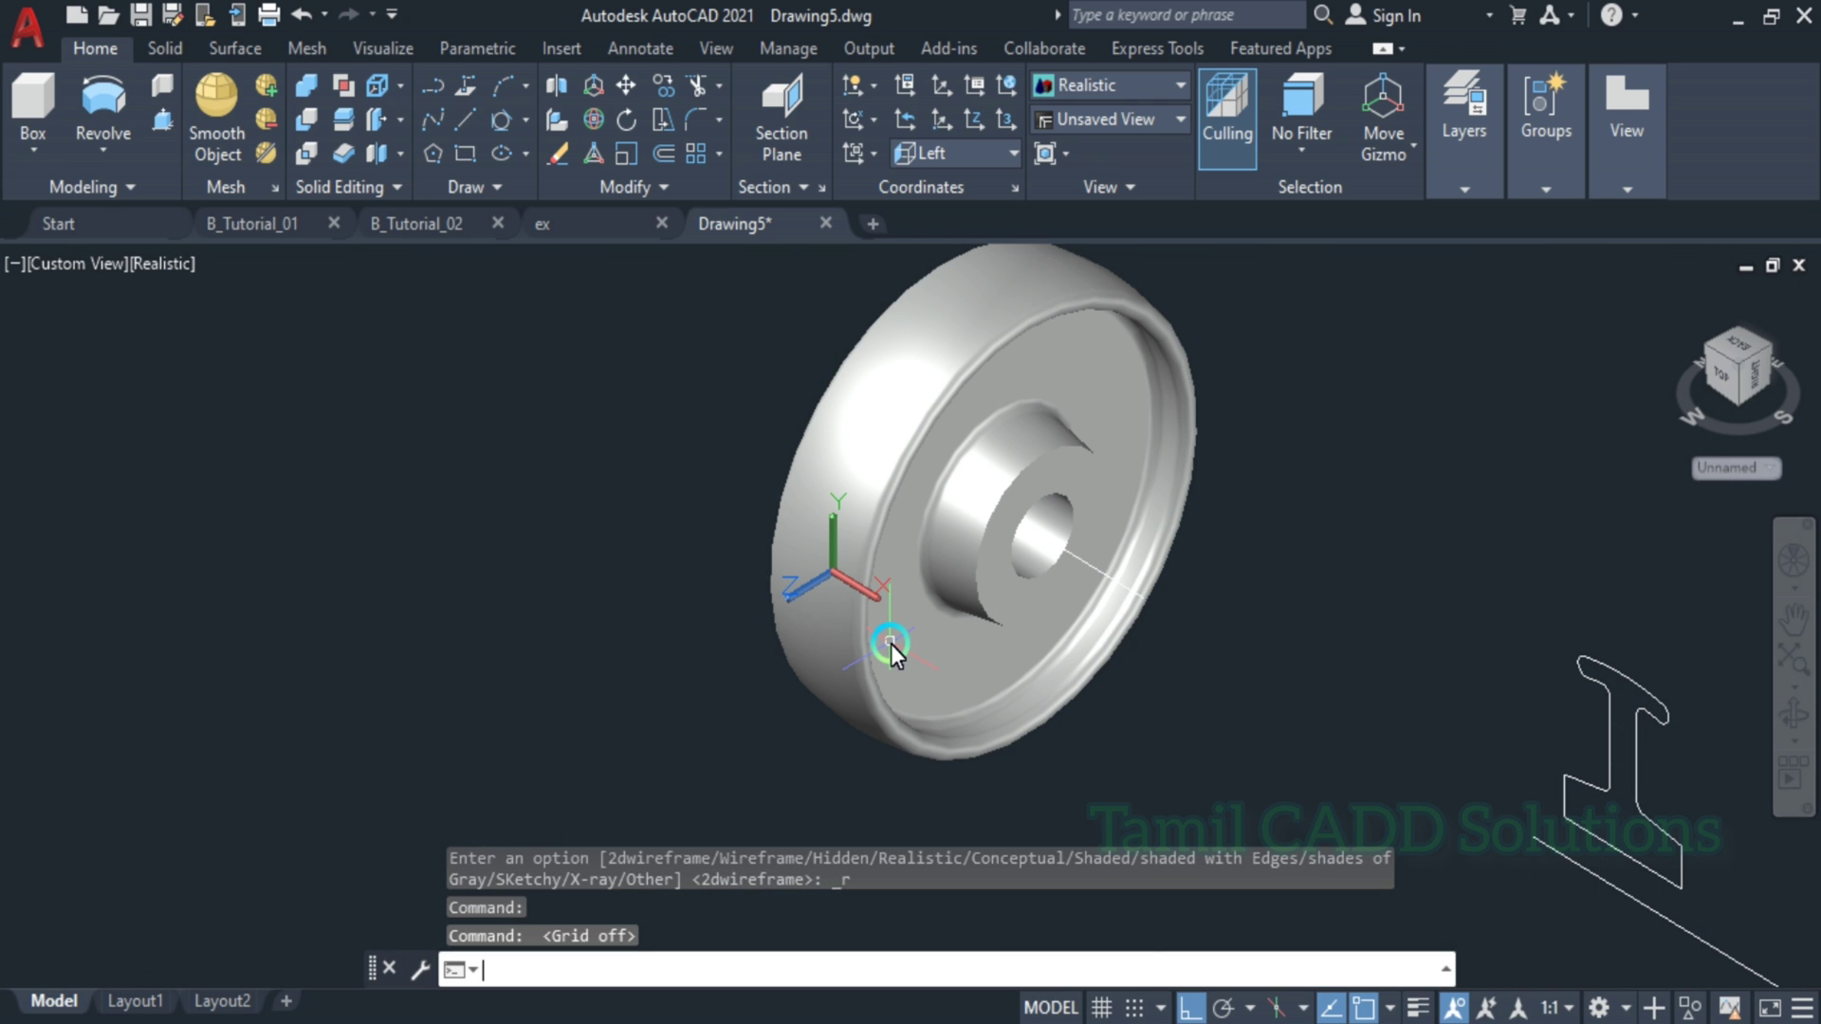
- Examine the revolved wheel from several angles and compare it with the Truck Wheel drawing in the exercise book PDF
mouse_move(895, 651)
middle_mouse_down("shift")
mouse_move(865, 612)
mouse_move(1077, 598)
mouse_move(1134, 622)
mouse_move(892, 656)
middle_mouse_up("shift")
scroll(893, 656, "down", 6)
mouse_move(939, 786)
middle_mouse_down("shift")
mouse_move(944, 800)
mouse_move(1054, 571)
mouse_move(972, 778)
middle_mouse_up("shift")
scroll(965, 789, "up", 5)
scroll(955, 793, "down", 5)
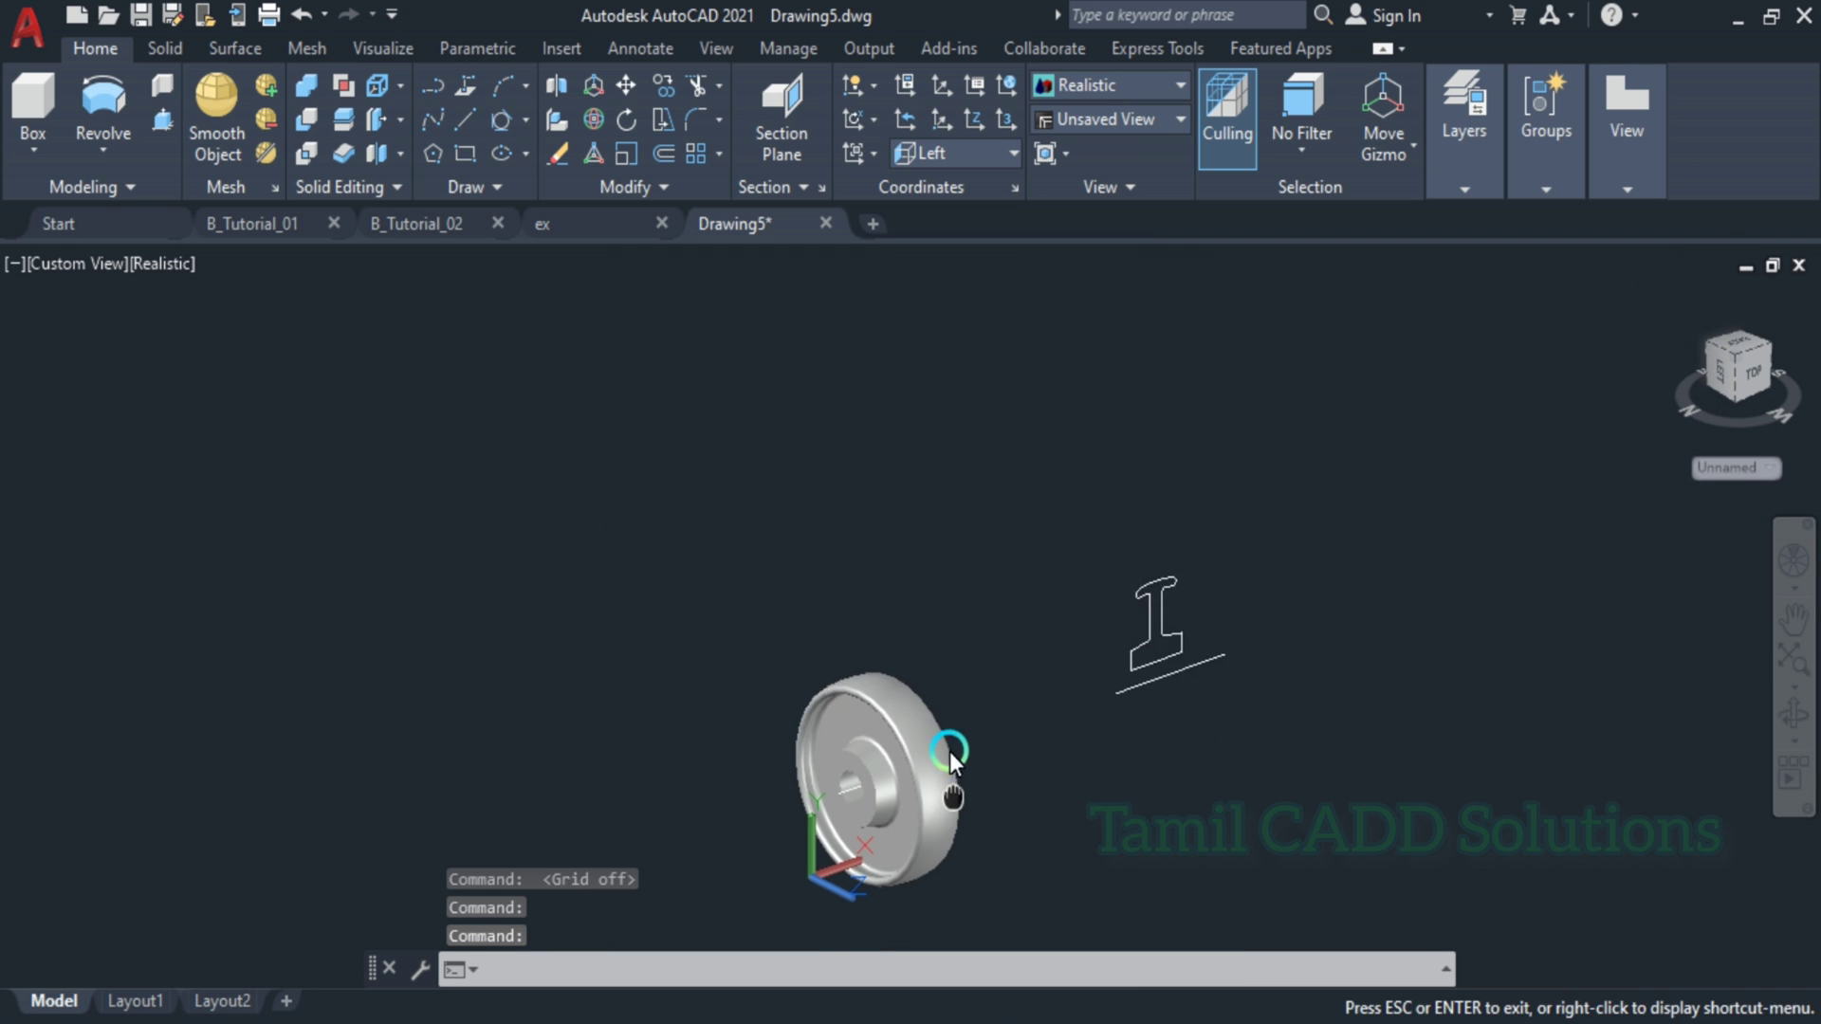
scroll(847, 666, "up", 6)
scroll(727, 640, "down", 3)
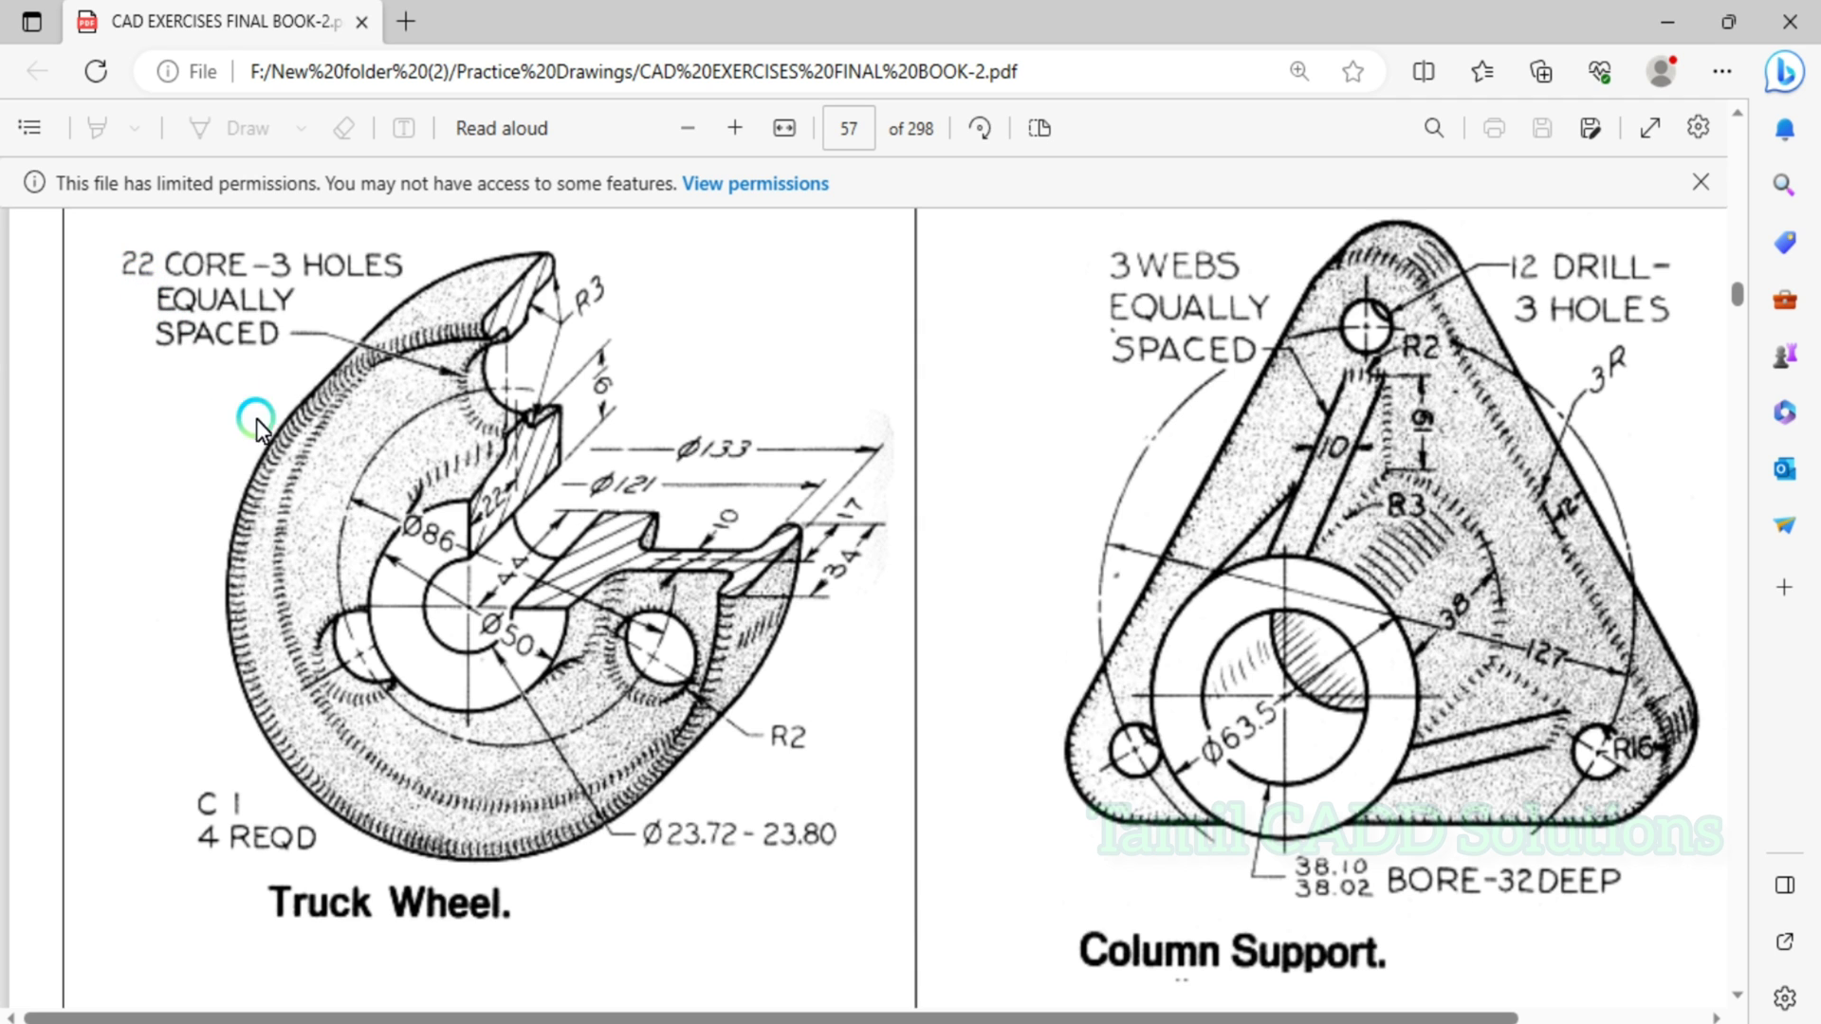
left_click(1651, 22)
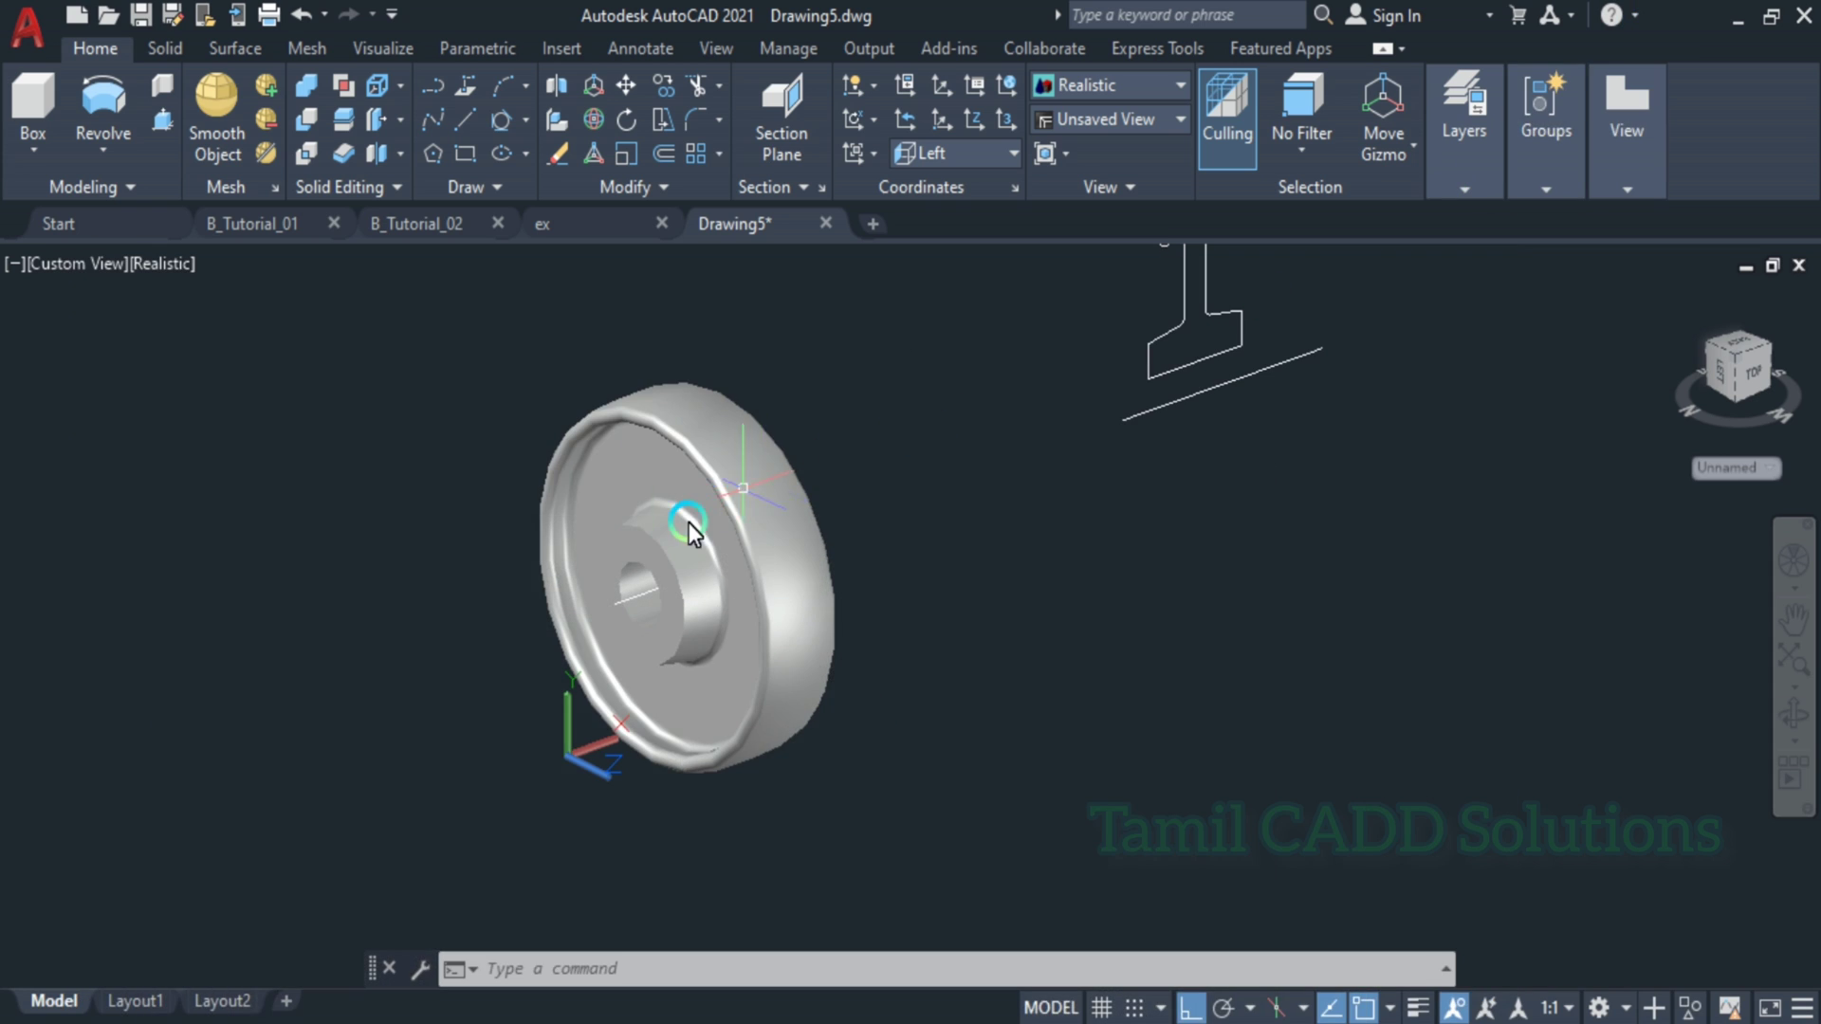
- Switch the model to the Left view and on to the Front view, looking straight at the wheel's face
left_click(76, 259)
left_click(102, 396)
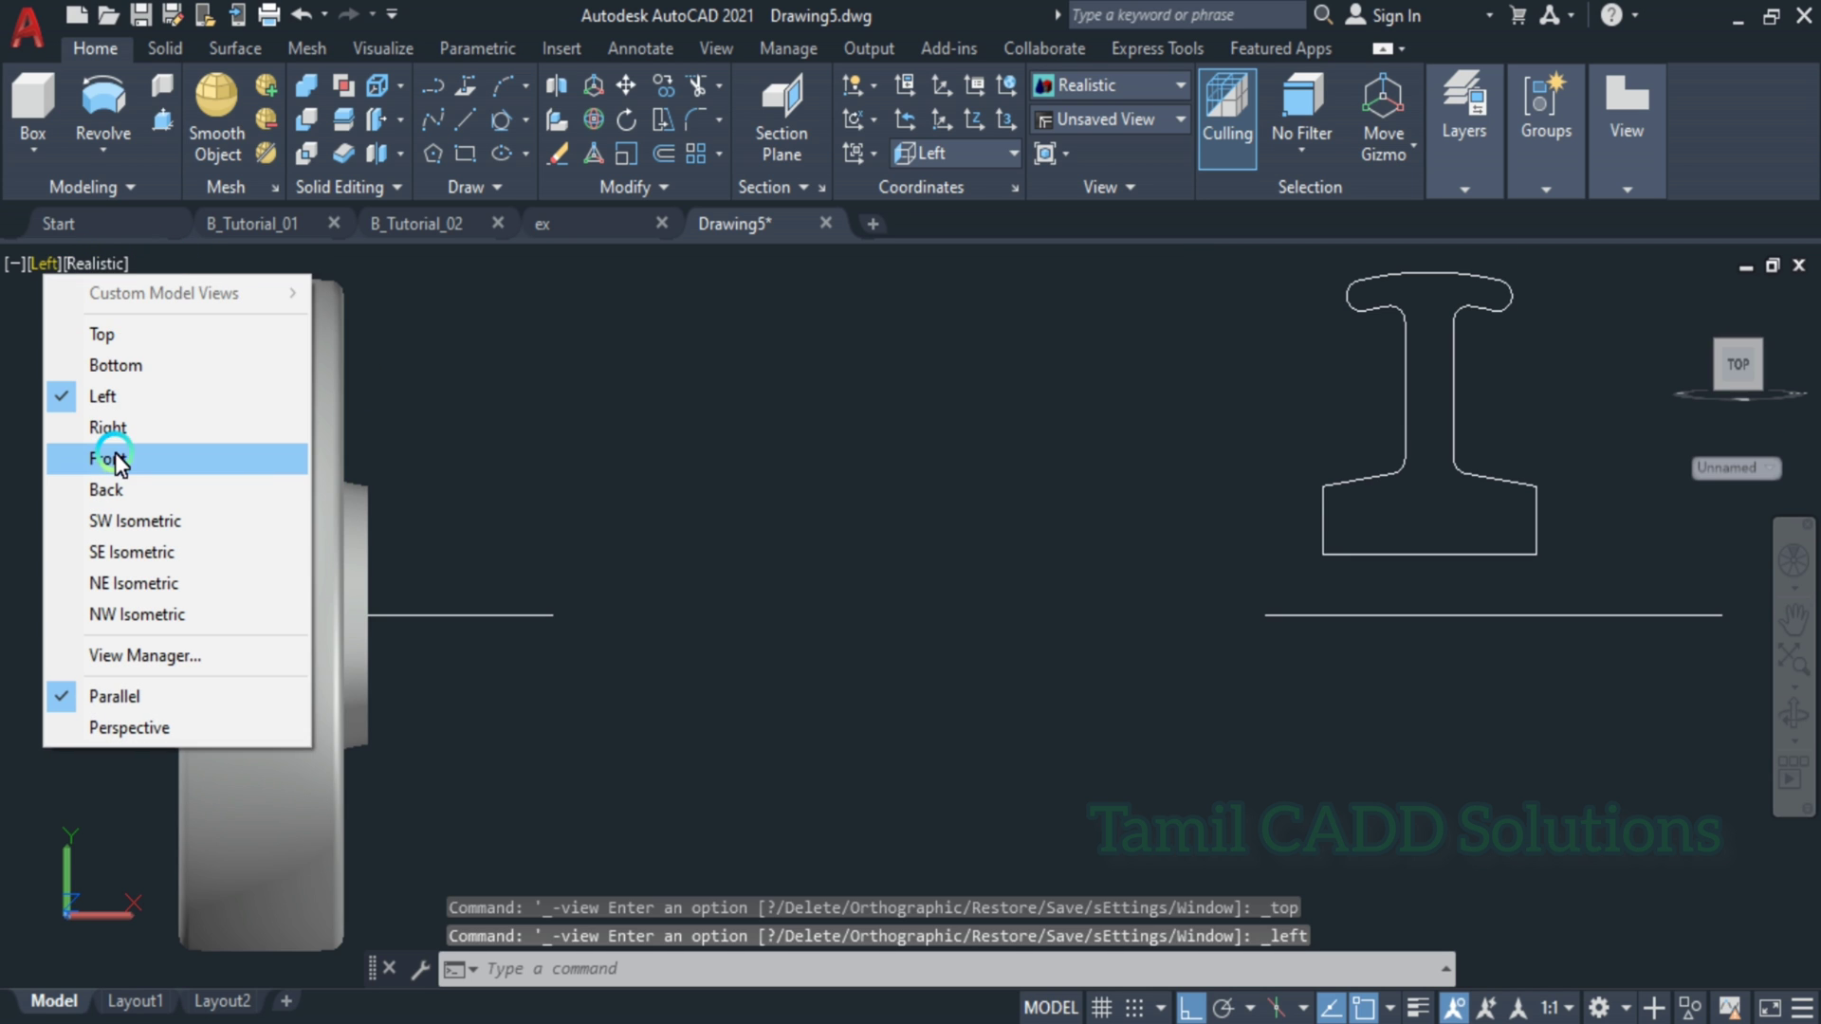
left_click(112, 460)
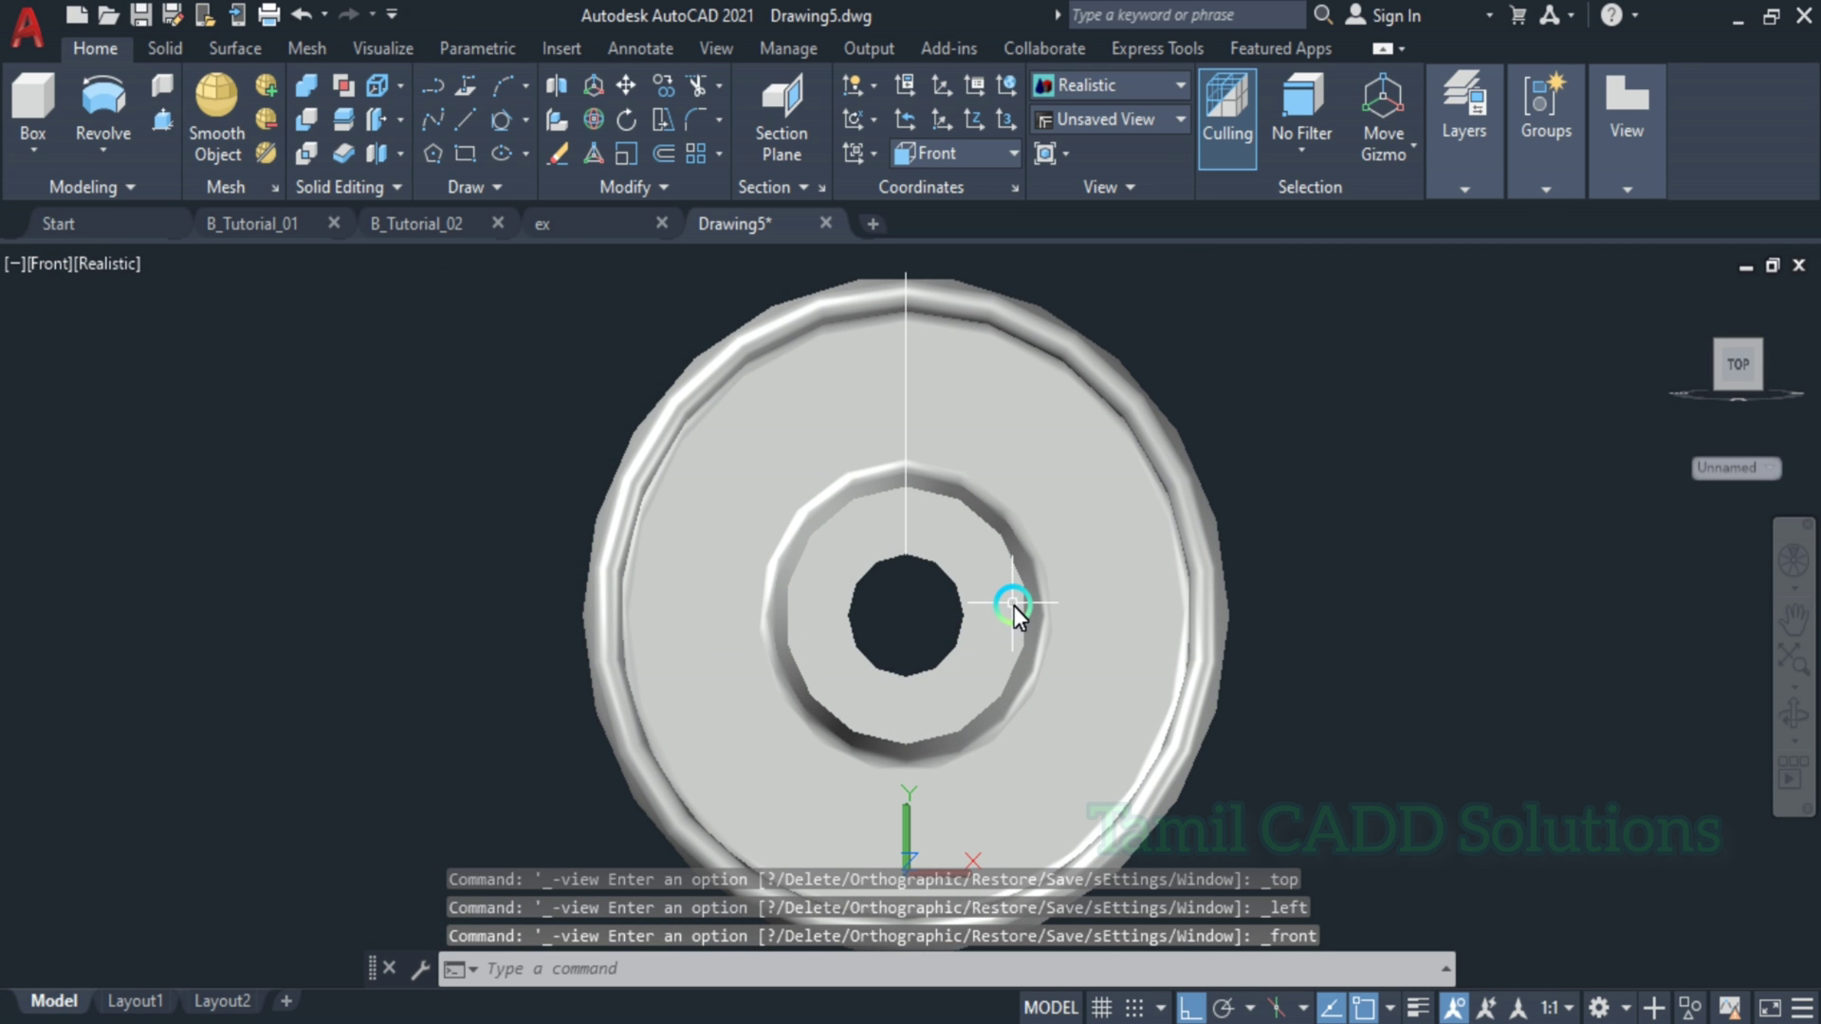
scroll(992, 470, "down", 4)
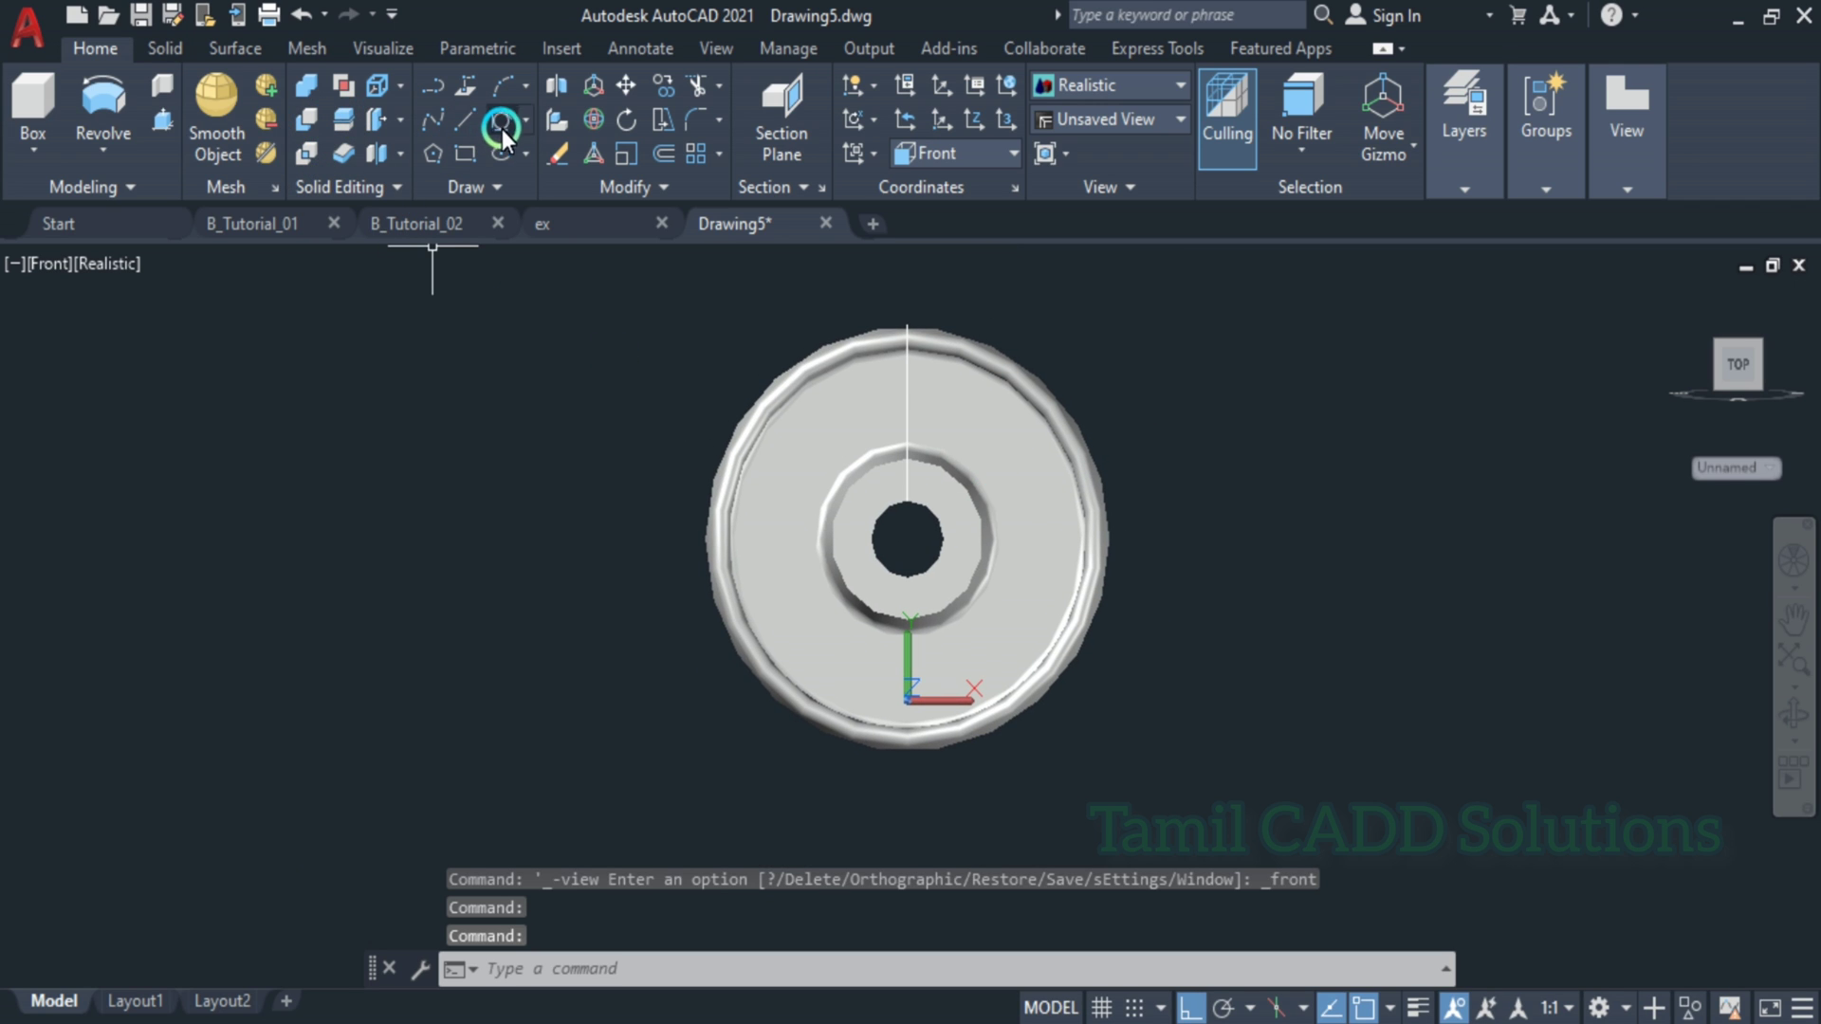
- Consult the Truck Wheel drawing in the exercise book PDF for the dimensions of the three equally spaced core holes
left_click(526, 118)
left_click(545, 166)
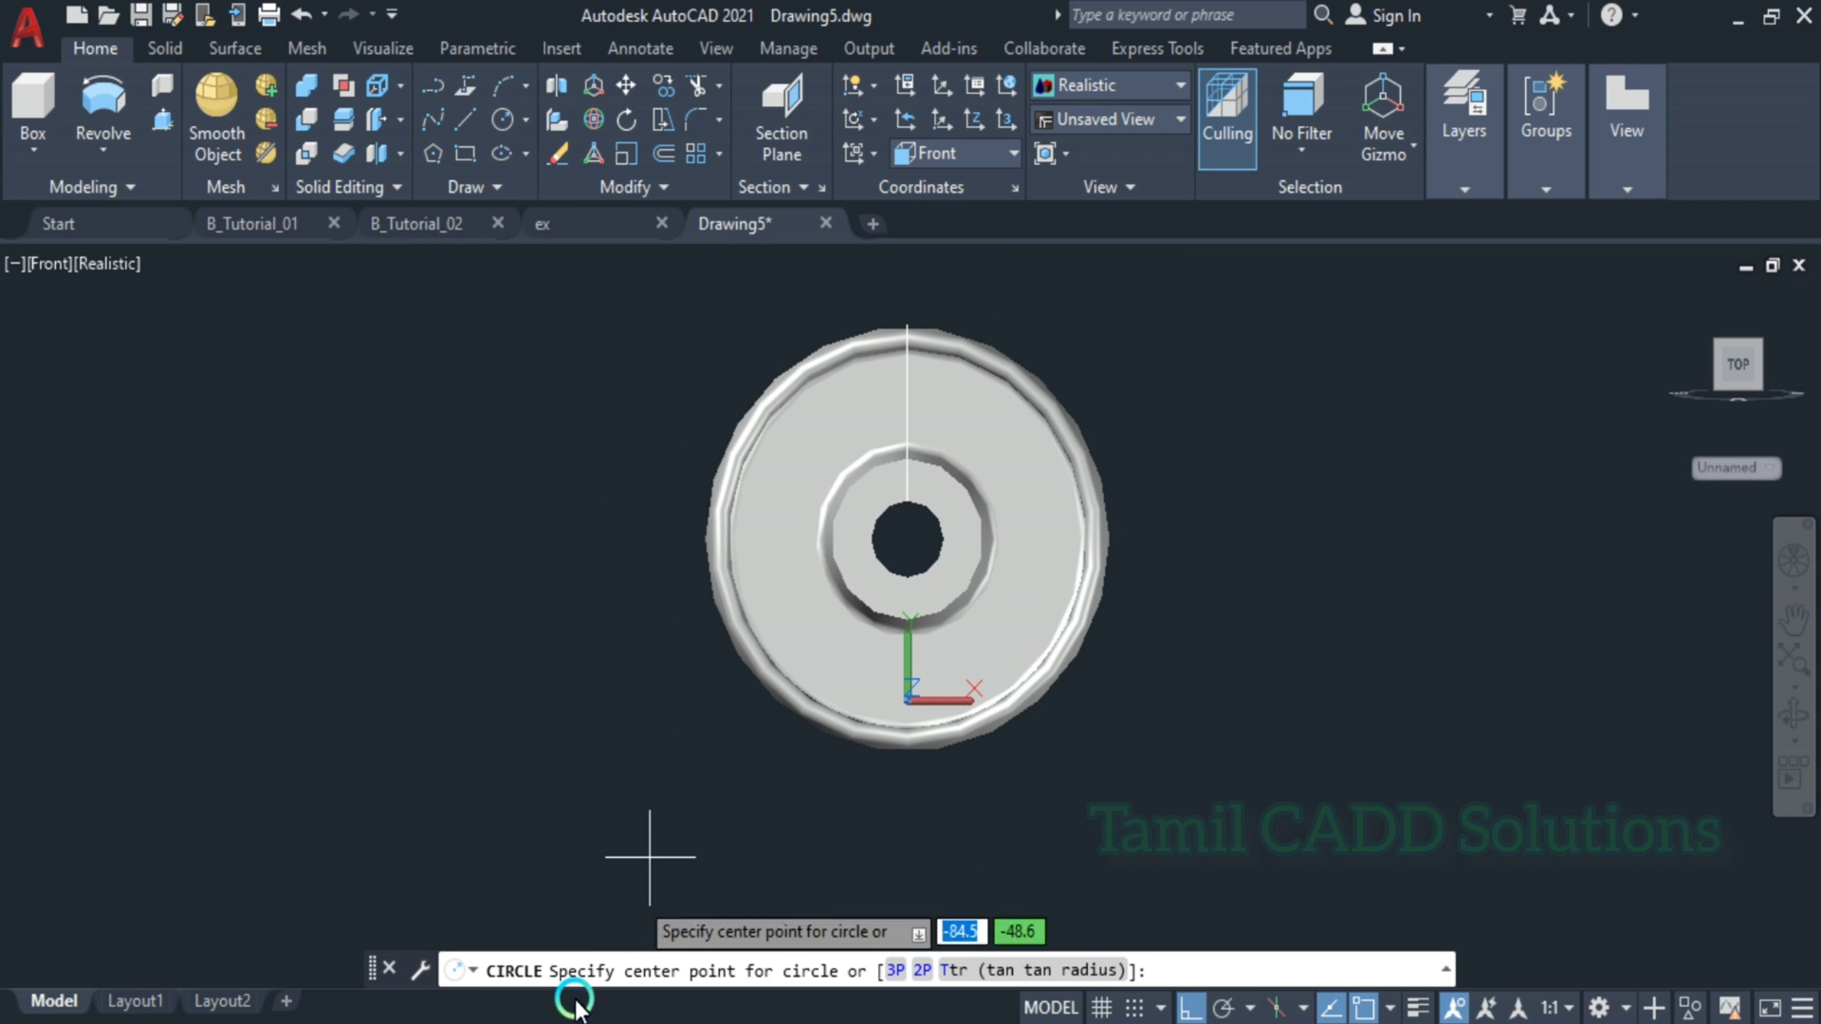
key("alt+Tab")
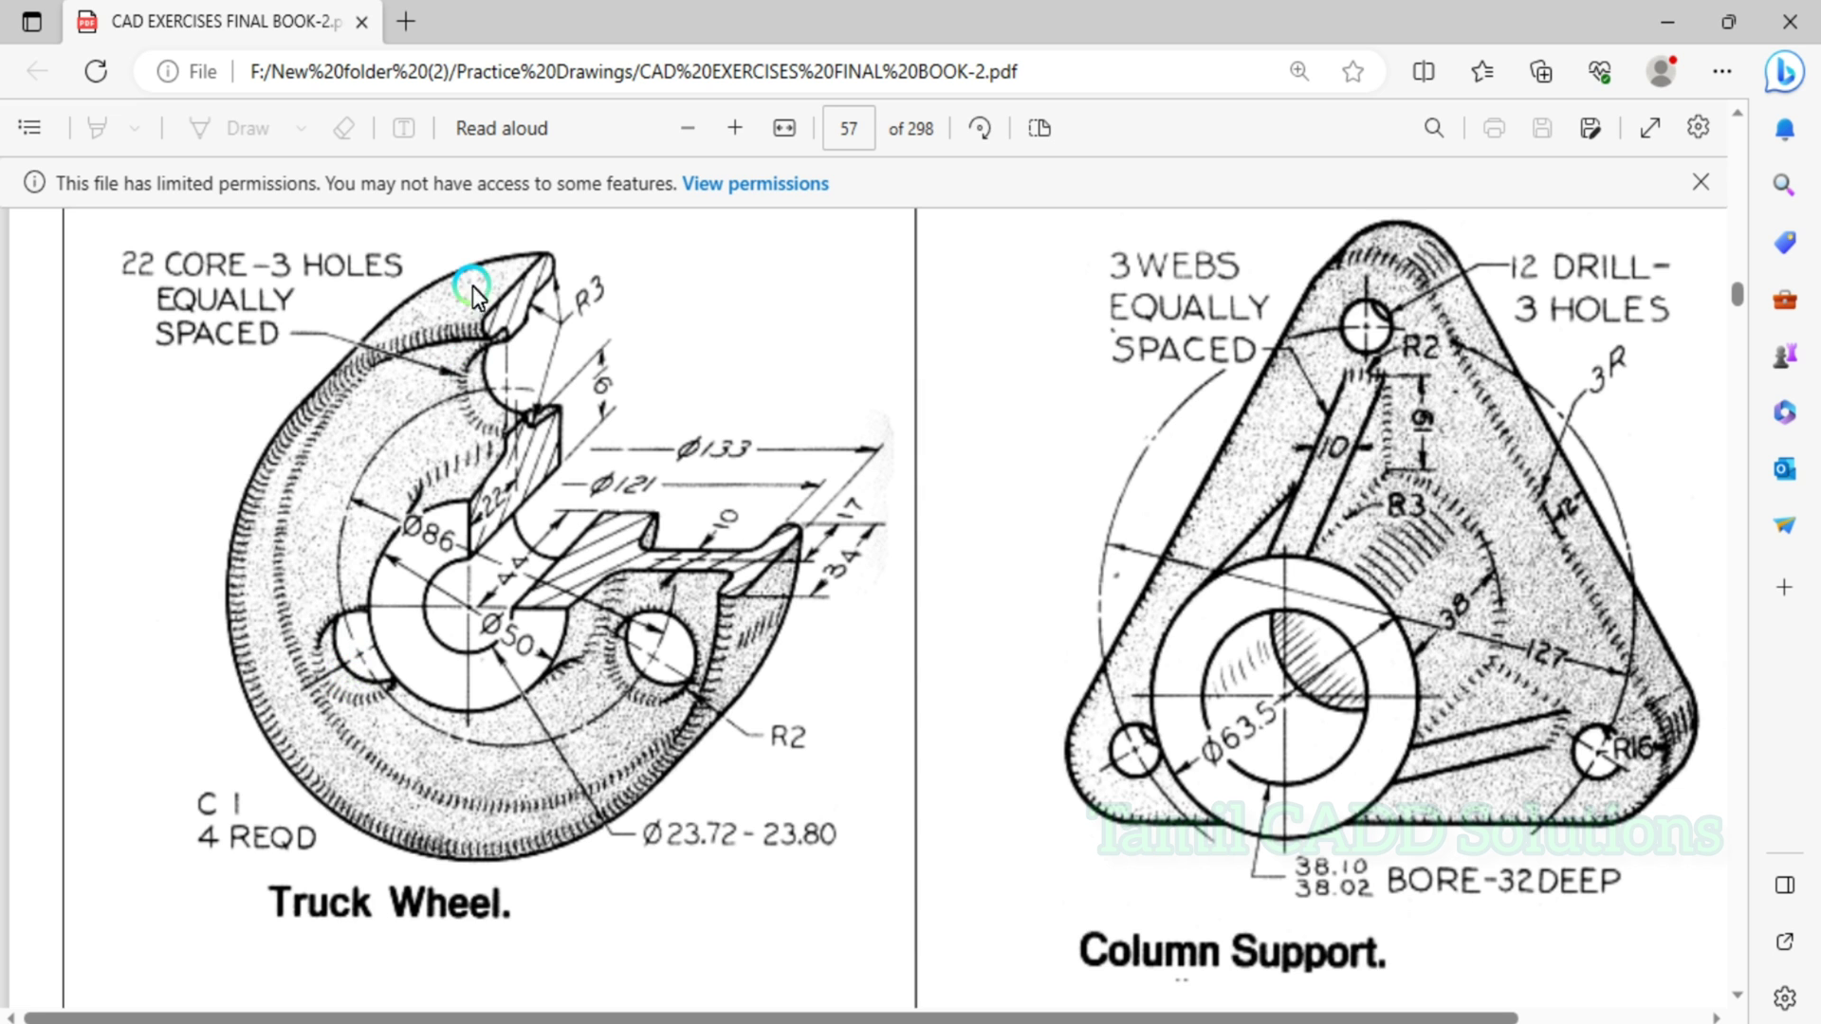
left_click(1668, 22)
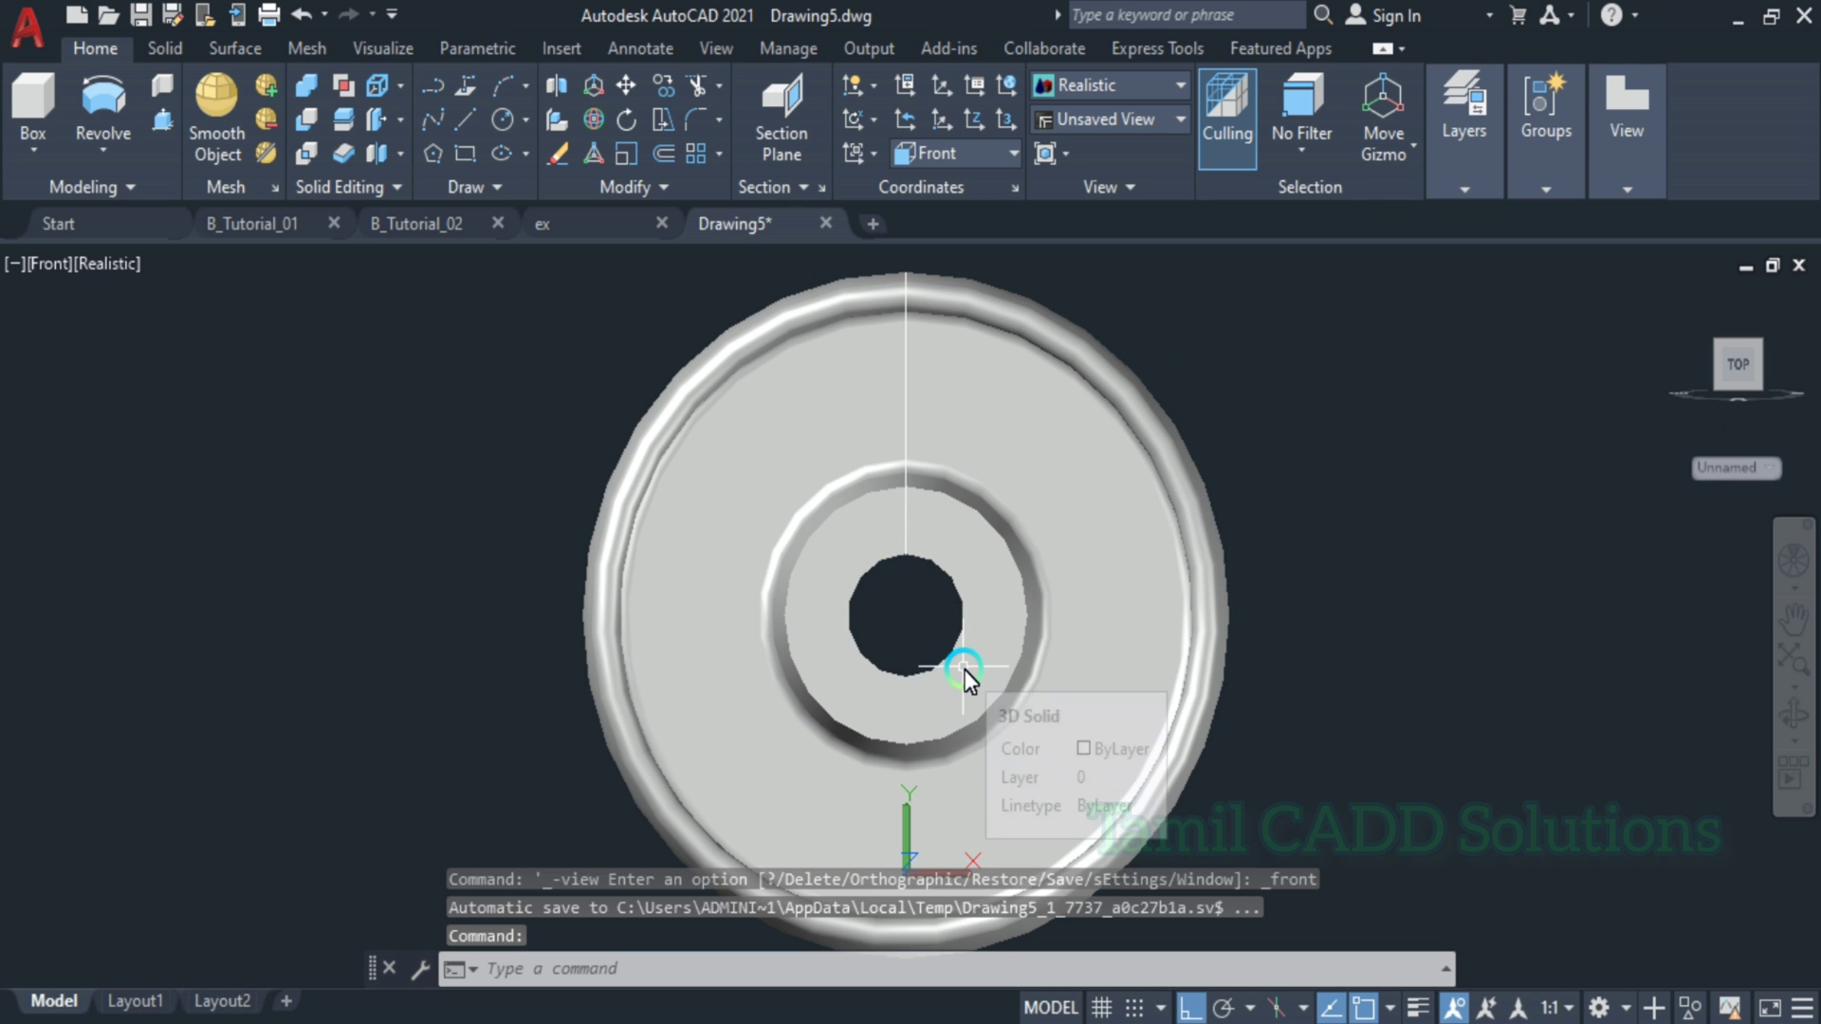
- Draw an 86 mm diameter pitch circle centred on the wheel's bore
type("c")
key("Return")
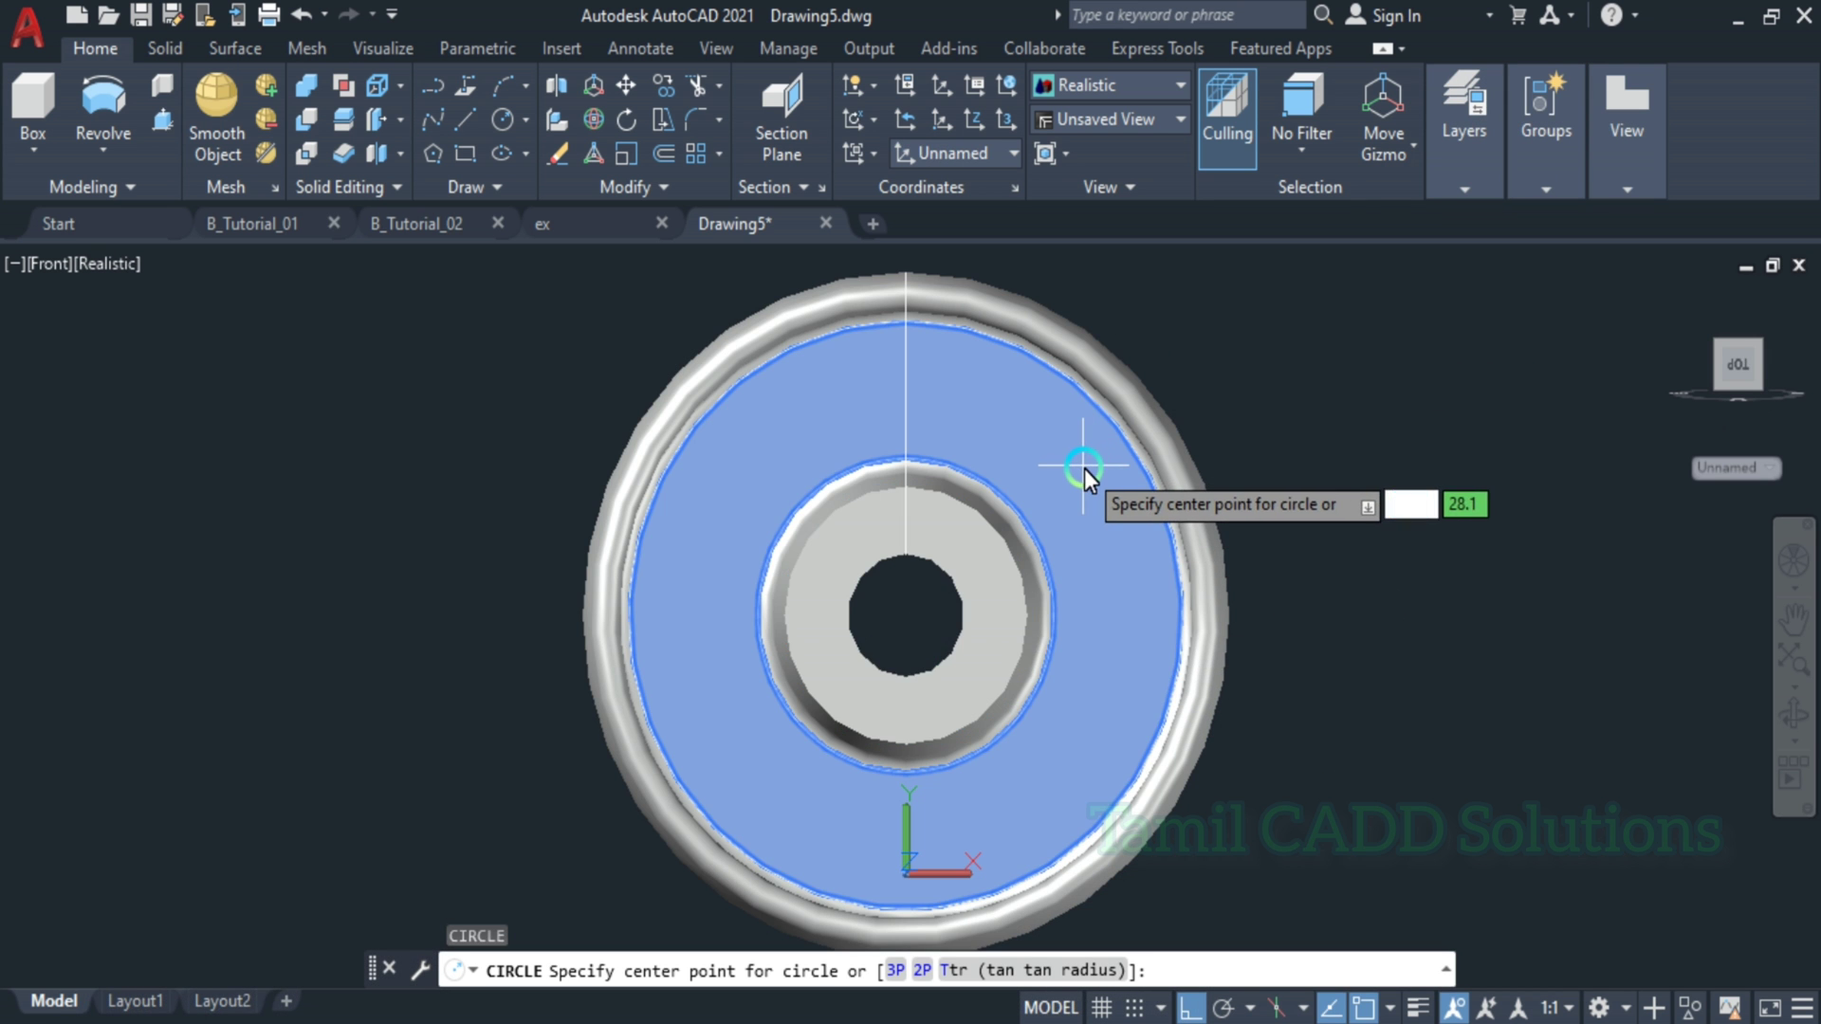
left_click(908, 615)
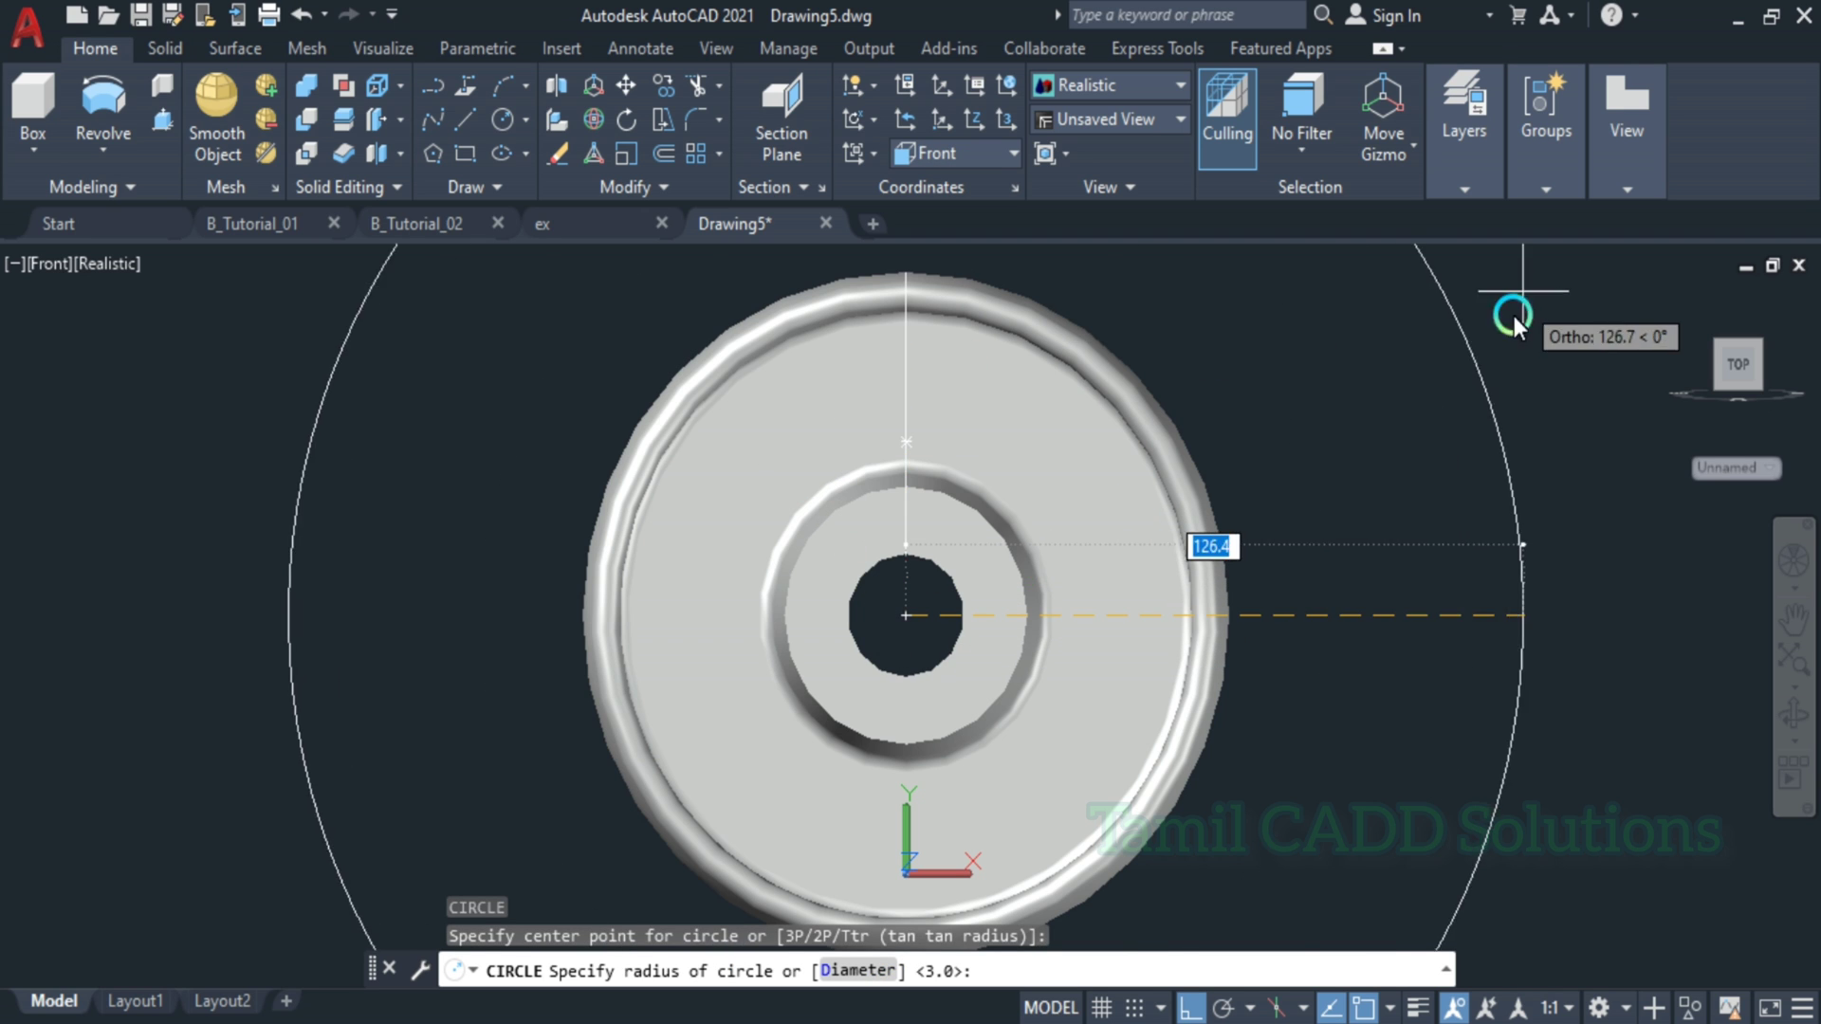
type("d")
key("Return")
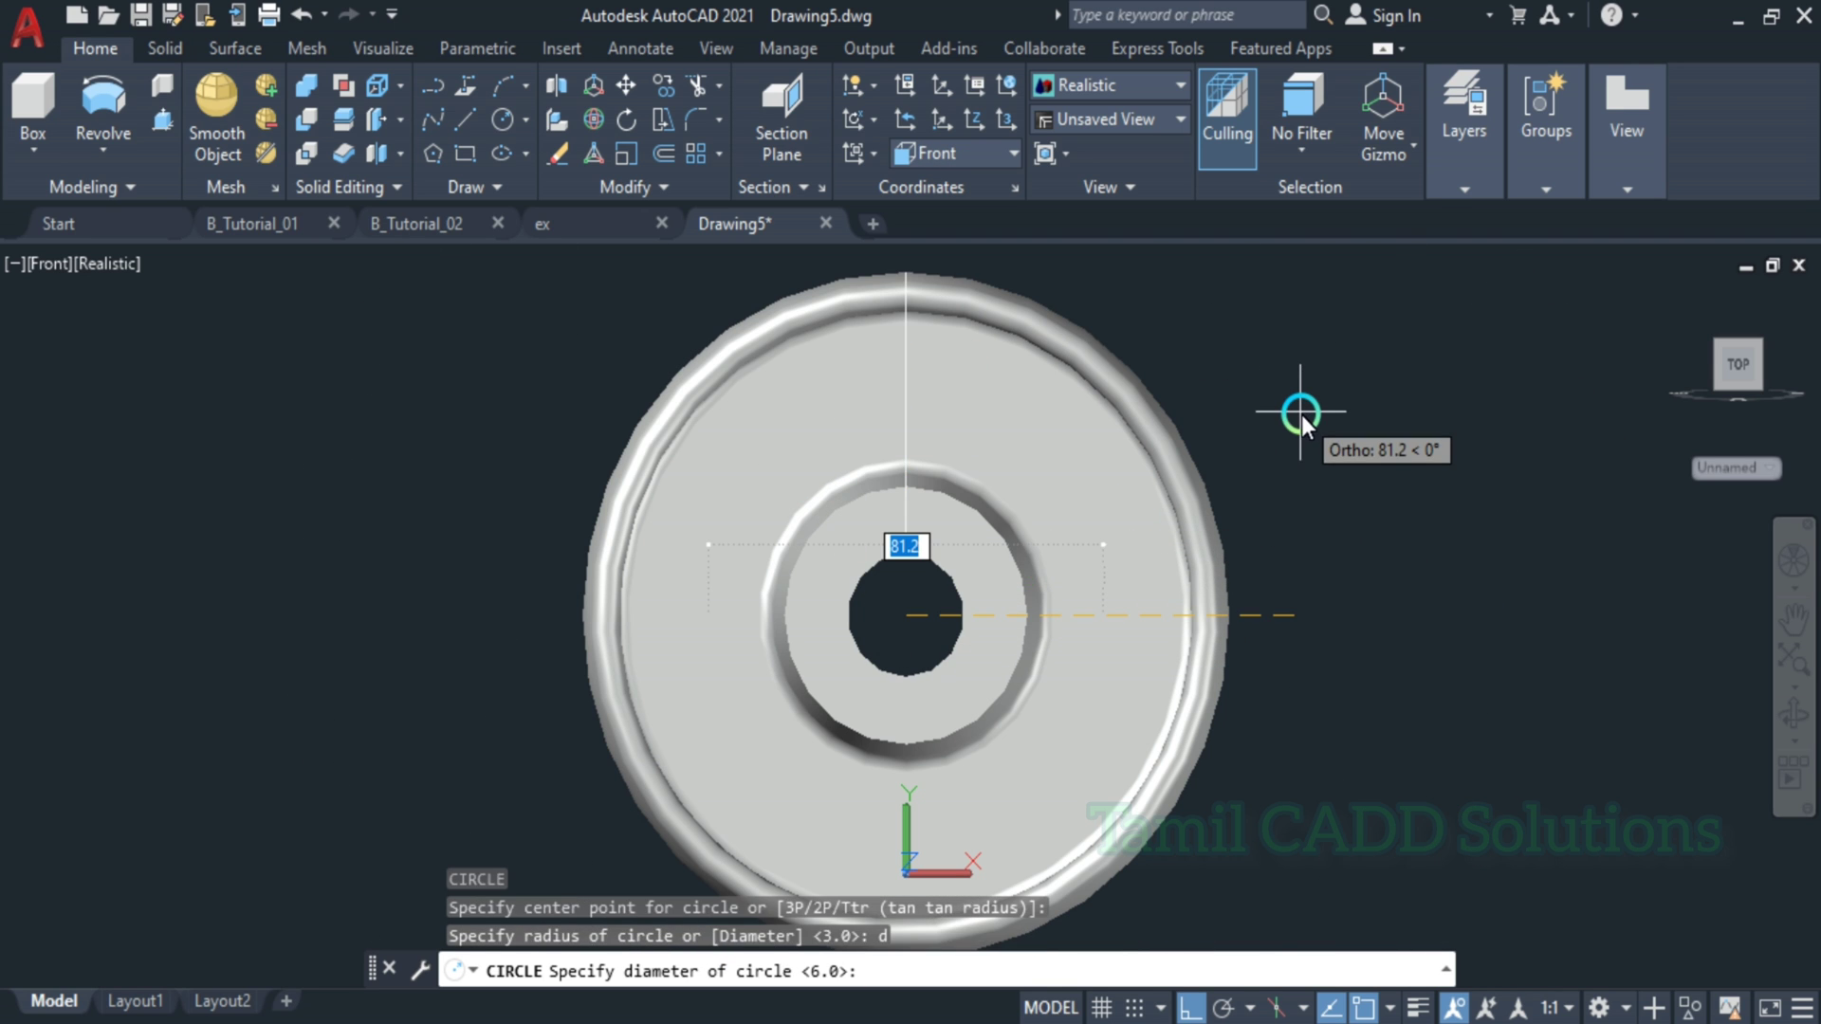
type("86")
key("Return")
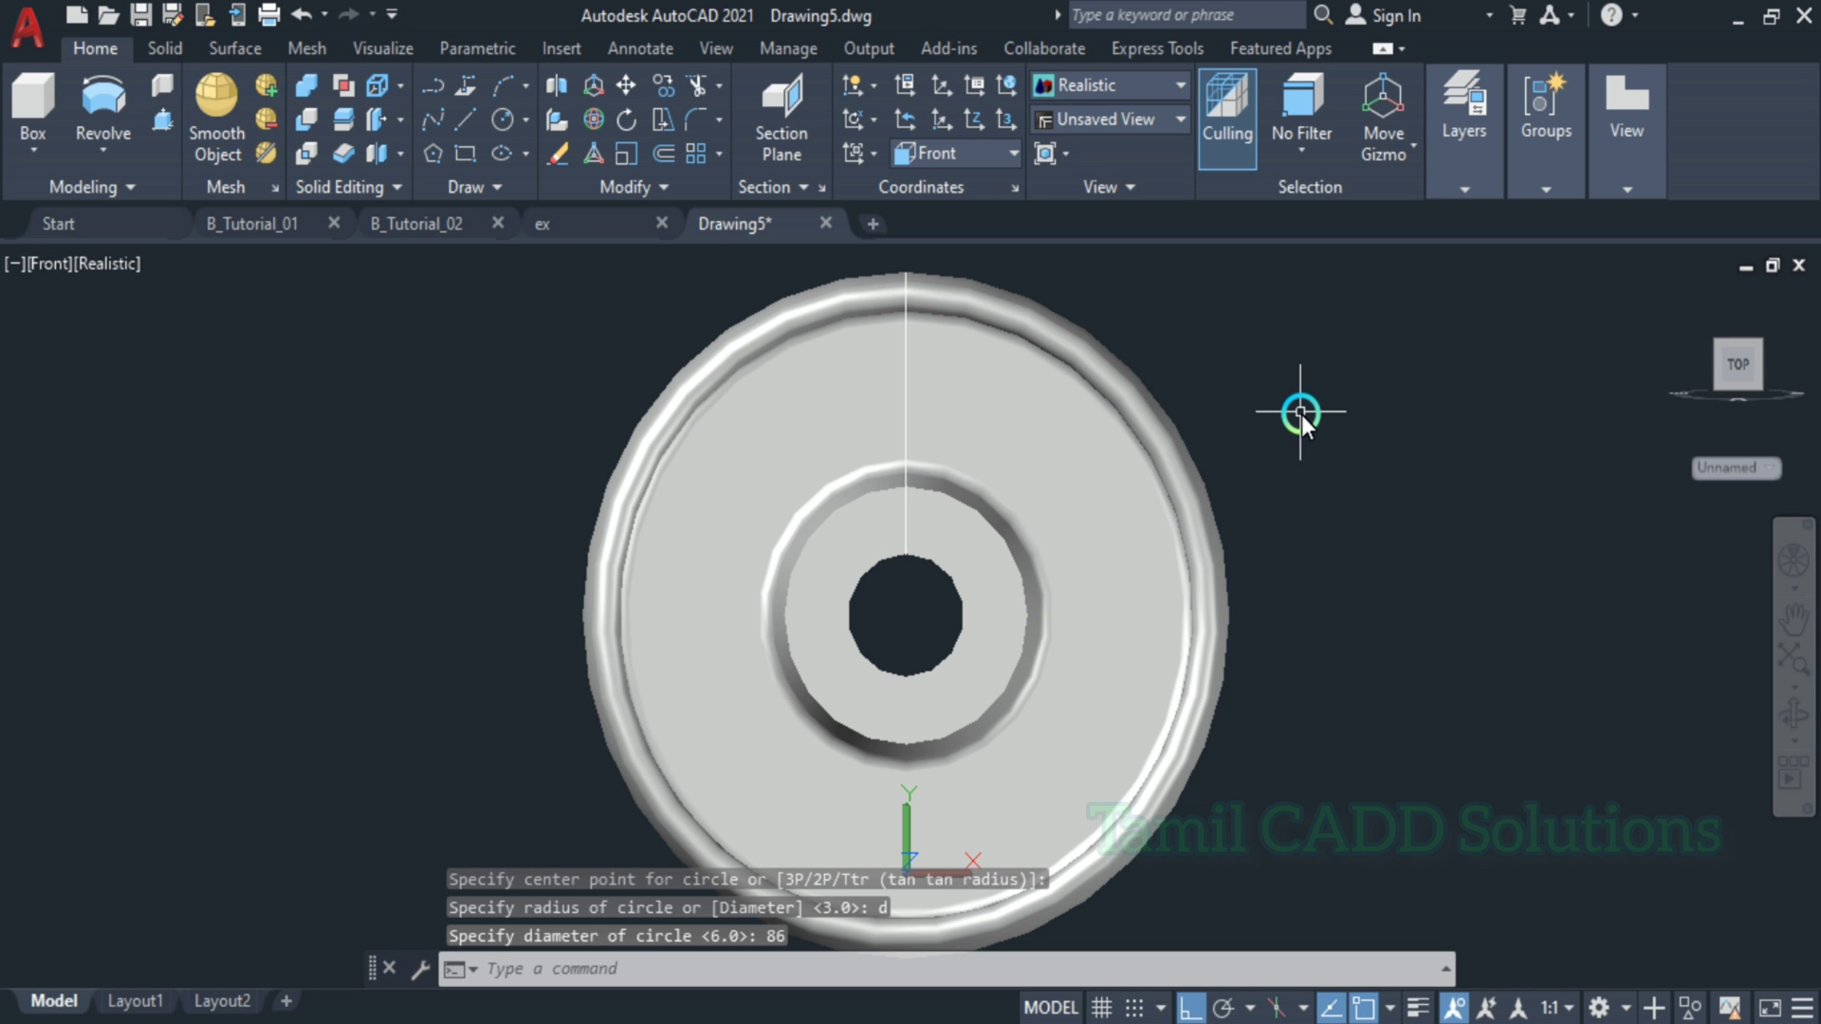
- Return to the Front view and switch the visual style to 2D Wireframe, checking the pitch circle on the wheel
middle_click_drag(1054, 508, 768, 679, "shift")
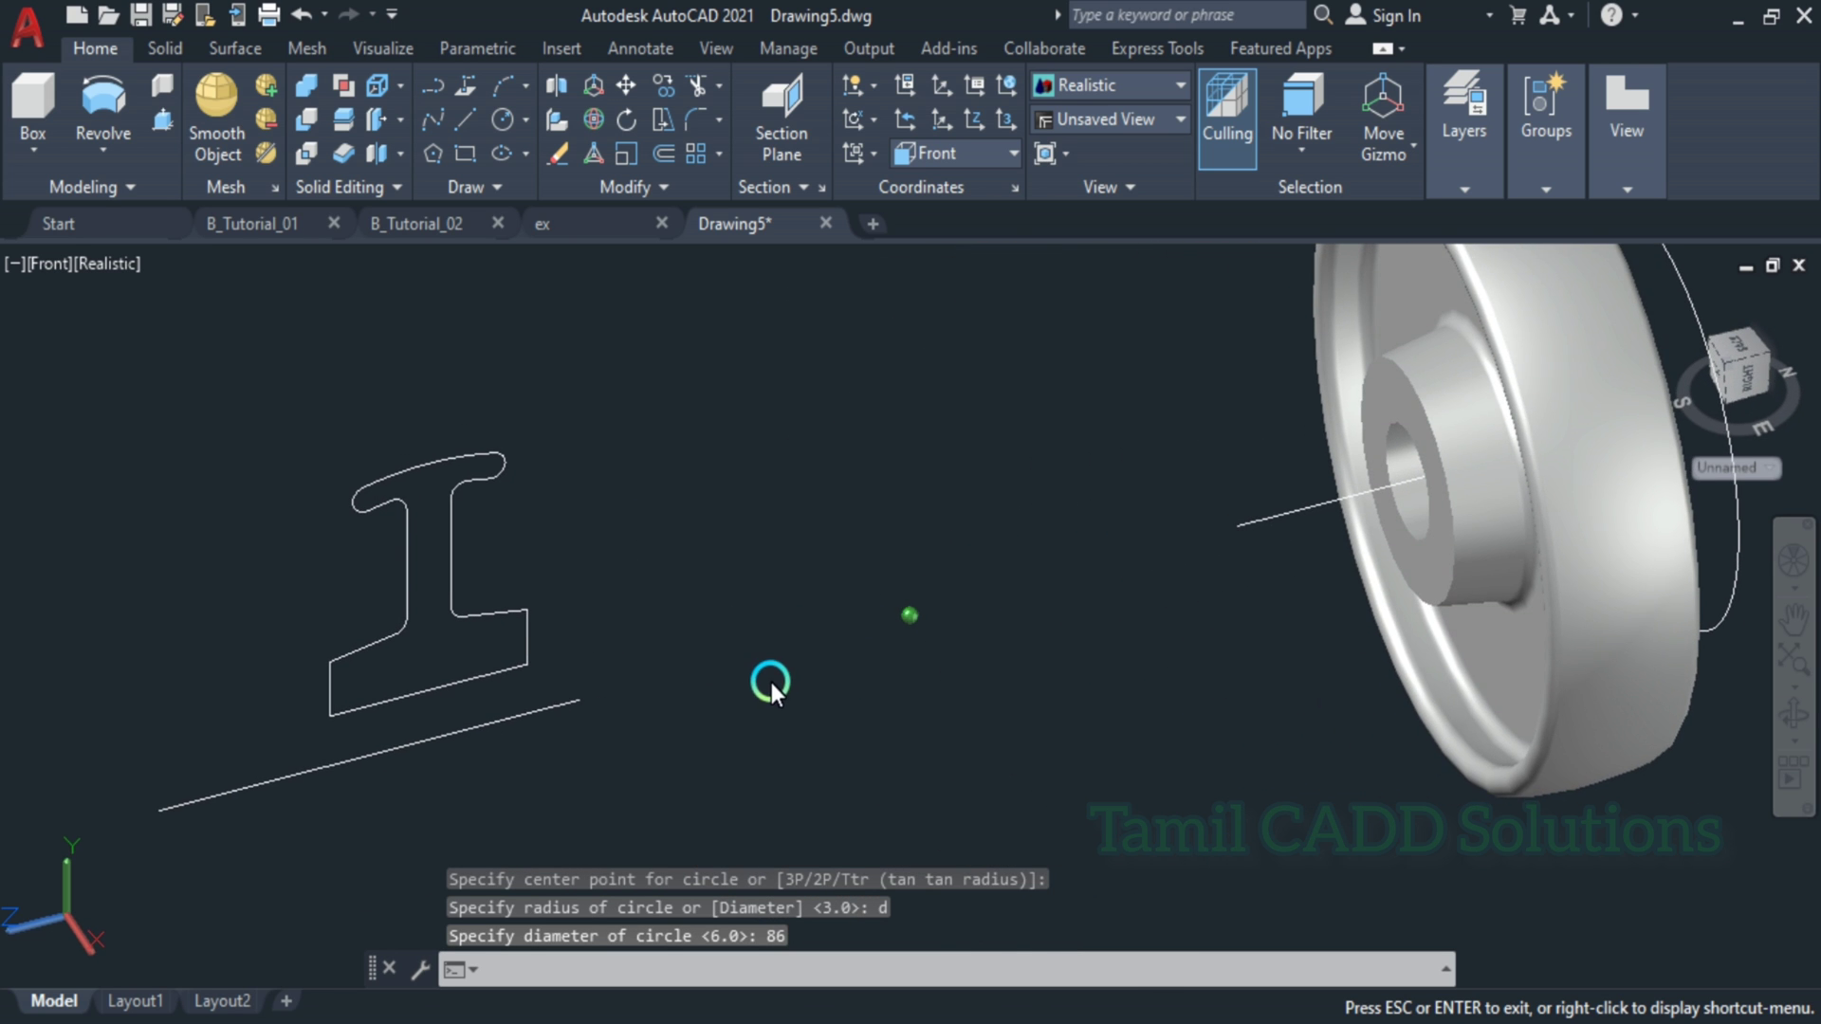
middle_click_drag(1384, 572, 795, 662, "shift")
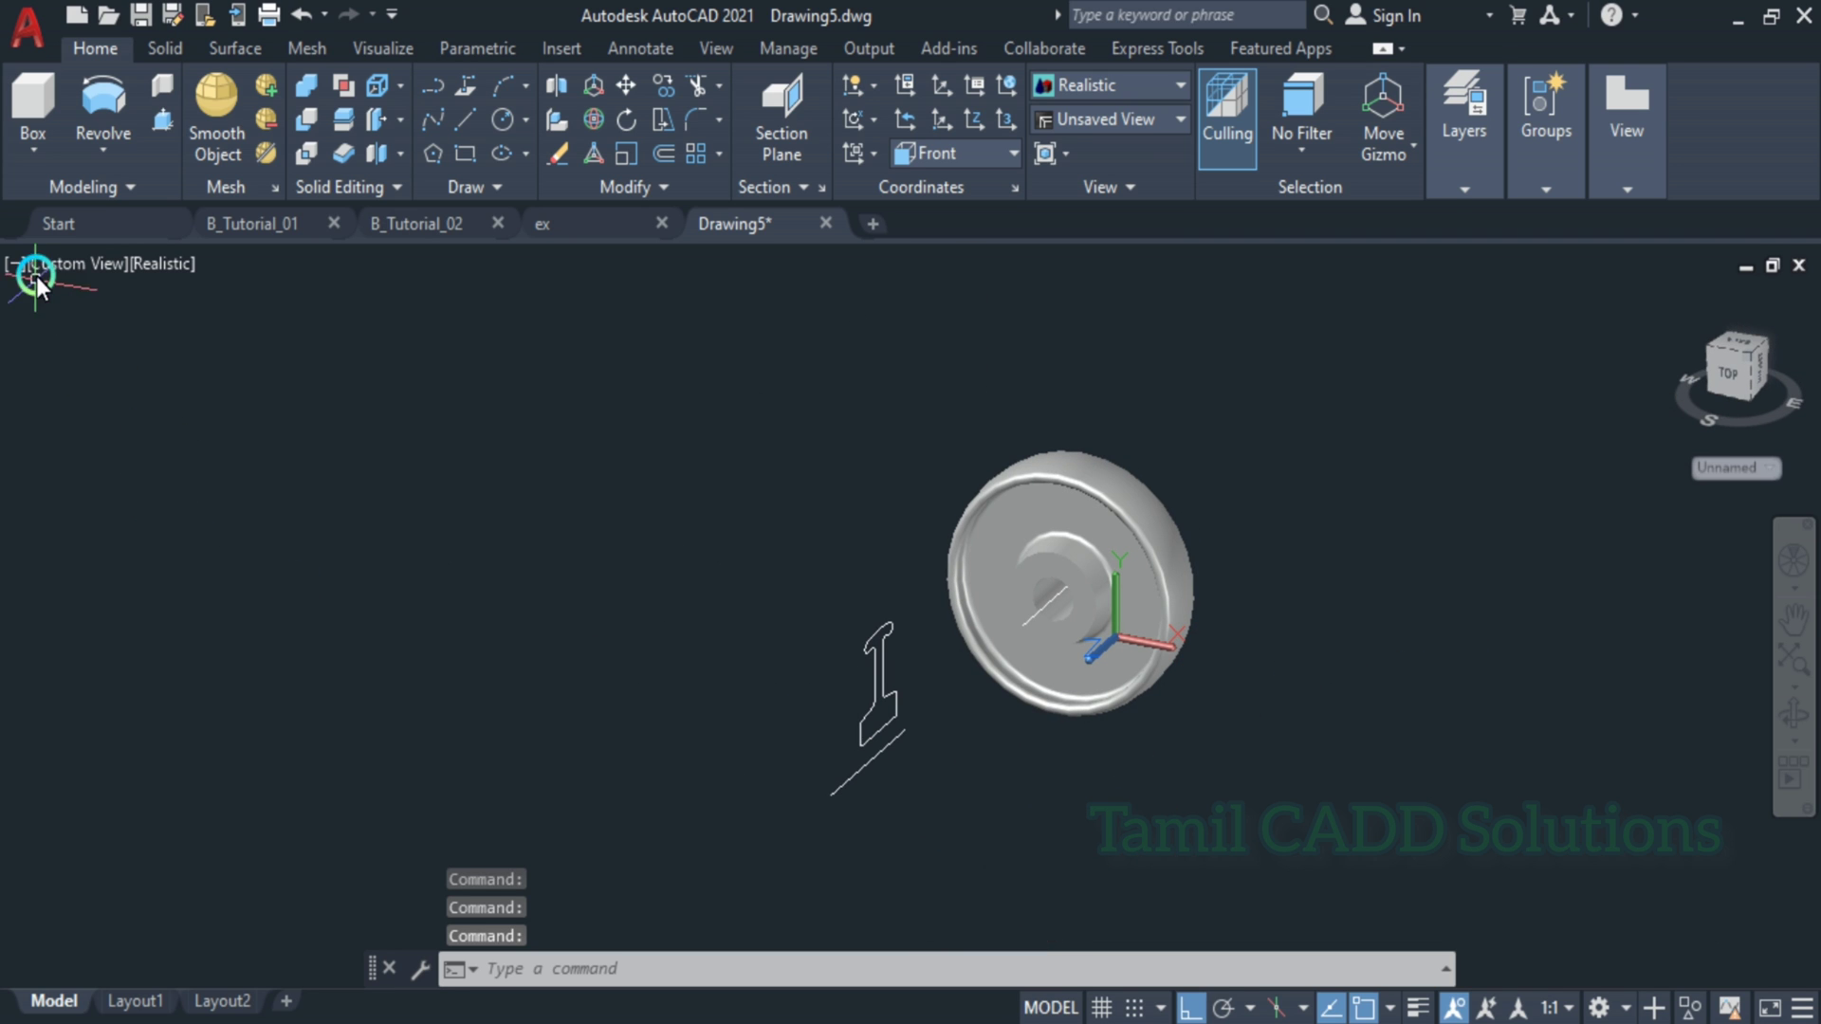
left_click(48, 264)
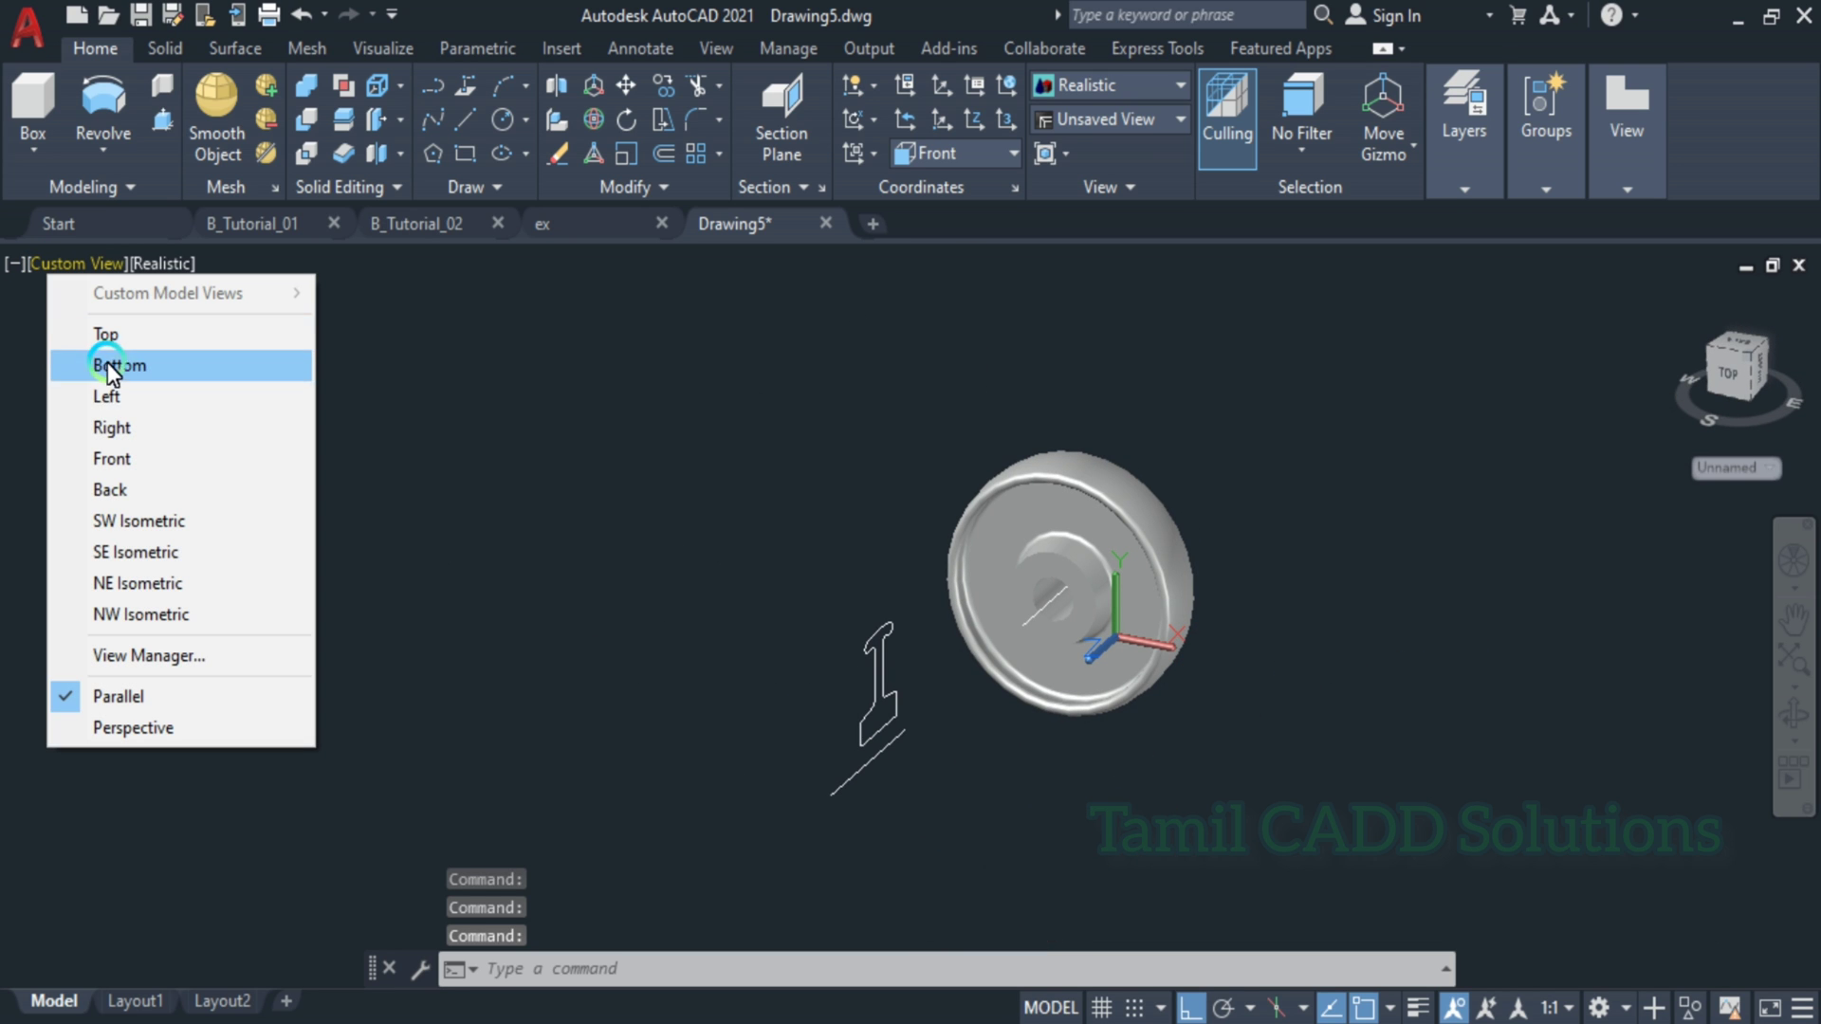
left_click(118, 460)
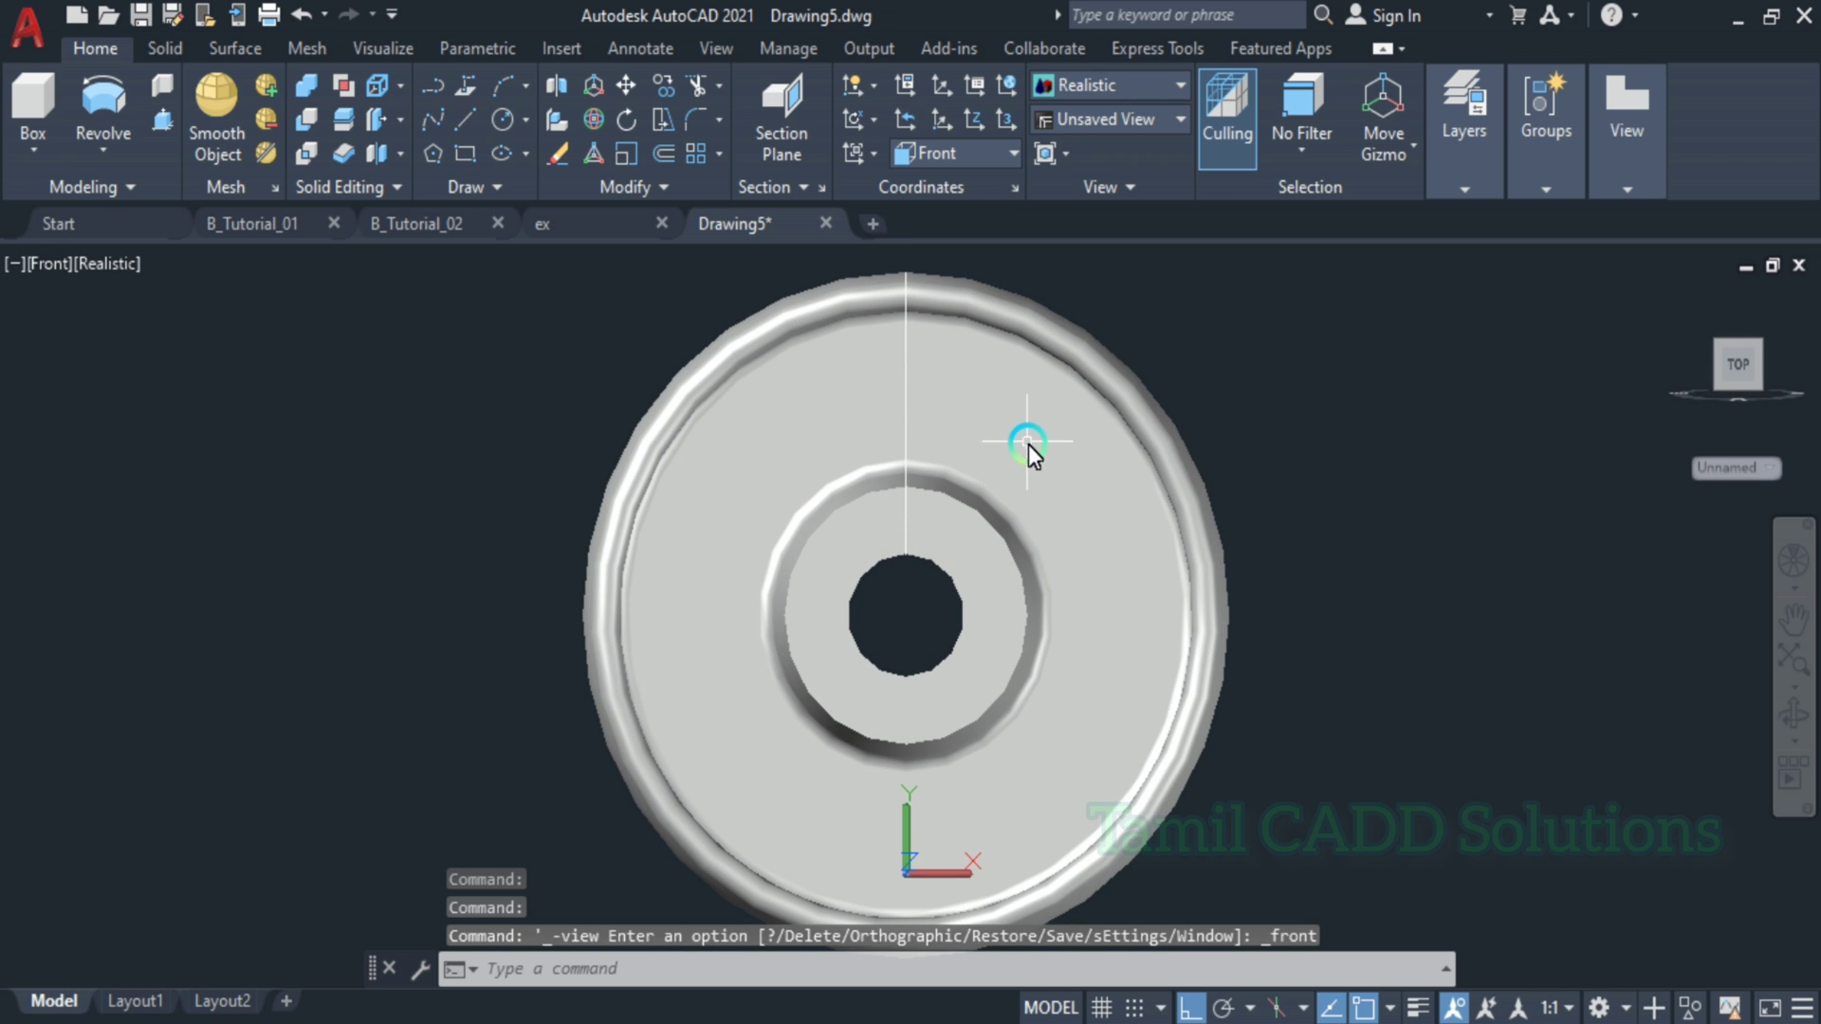
left_click(114, 270)
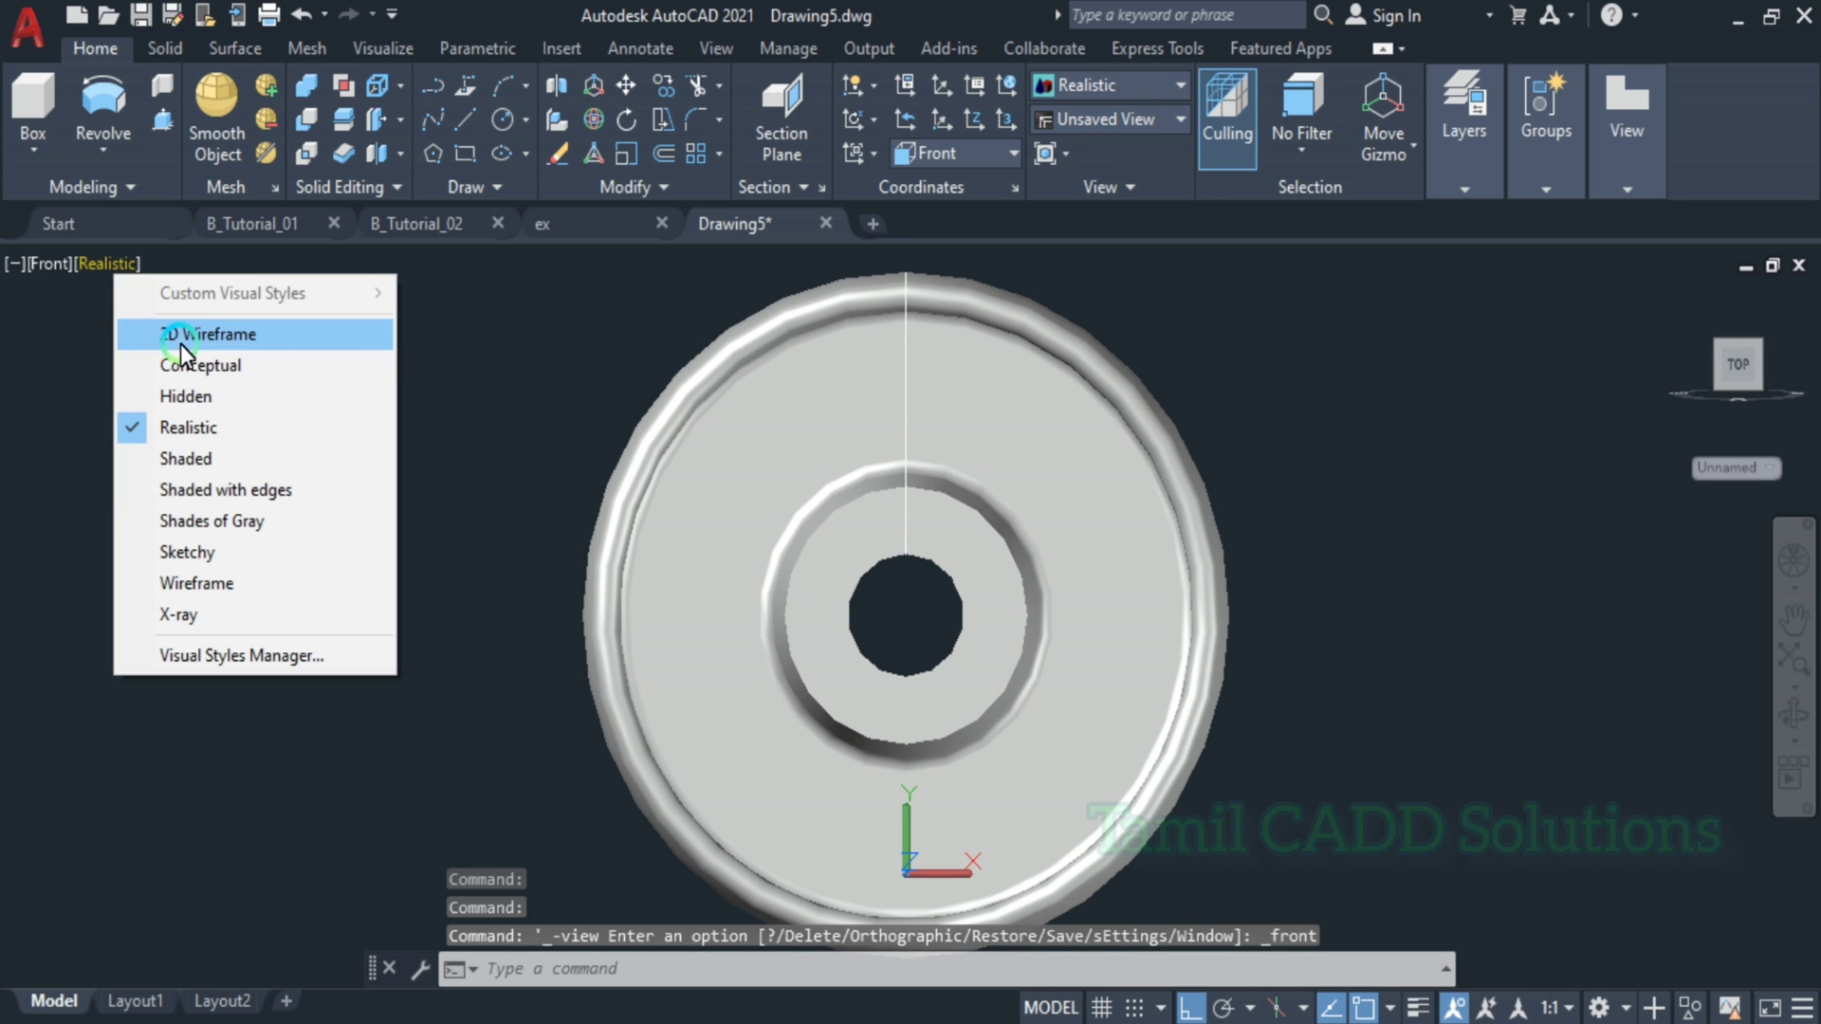
left_click(179, 340)
left_click(949, 400)
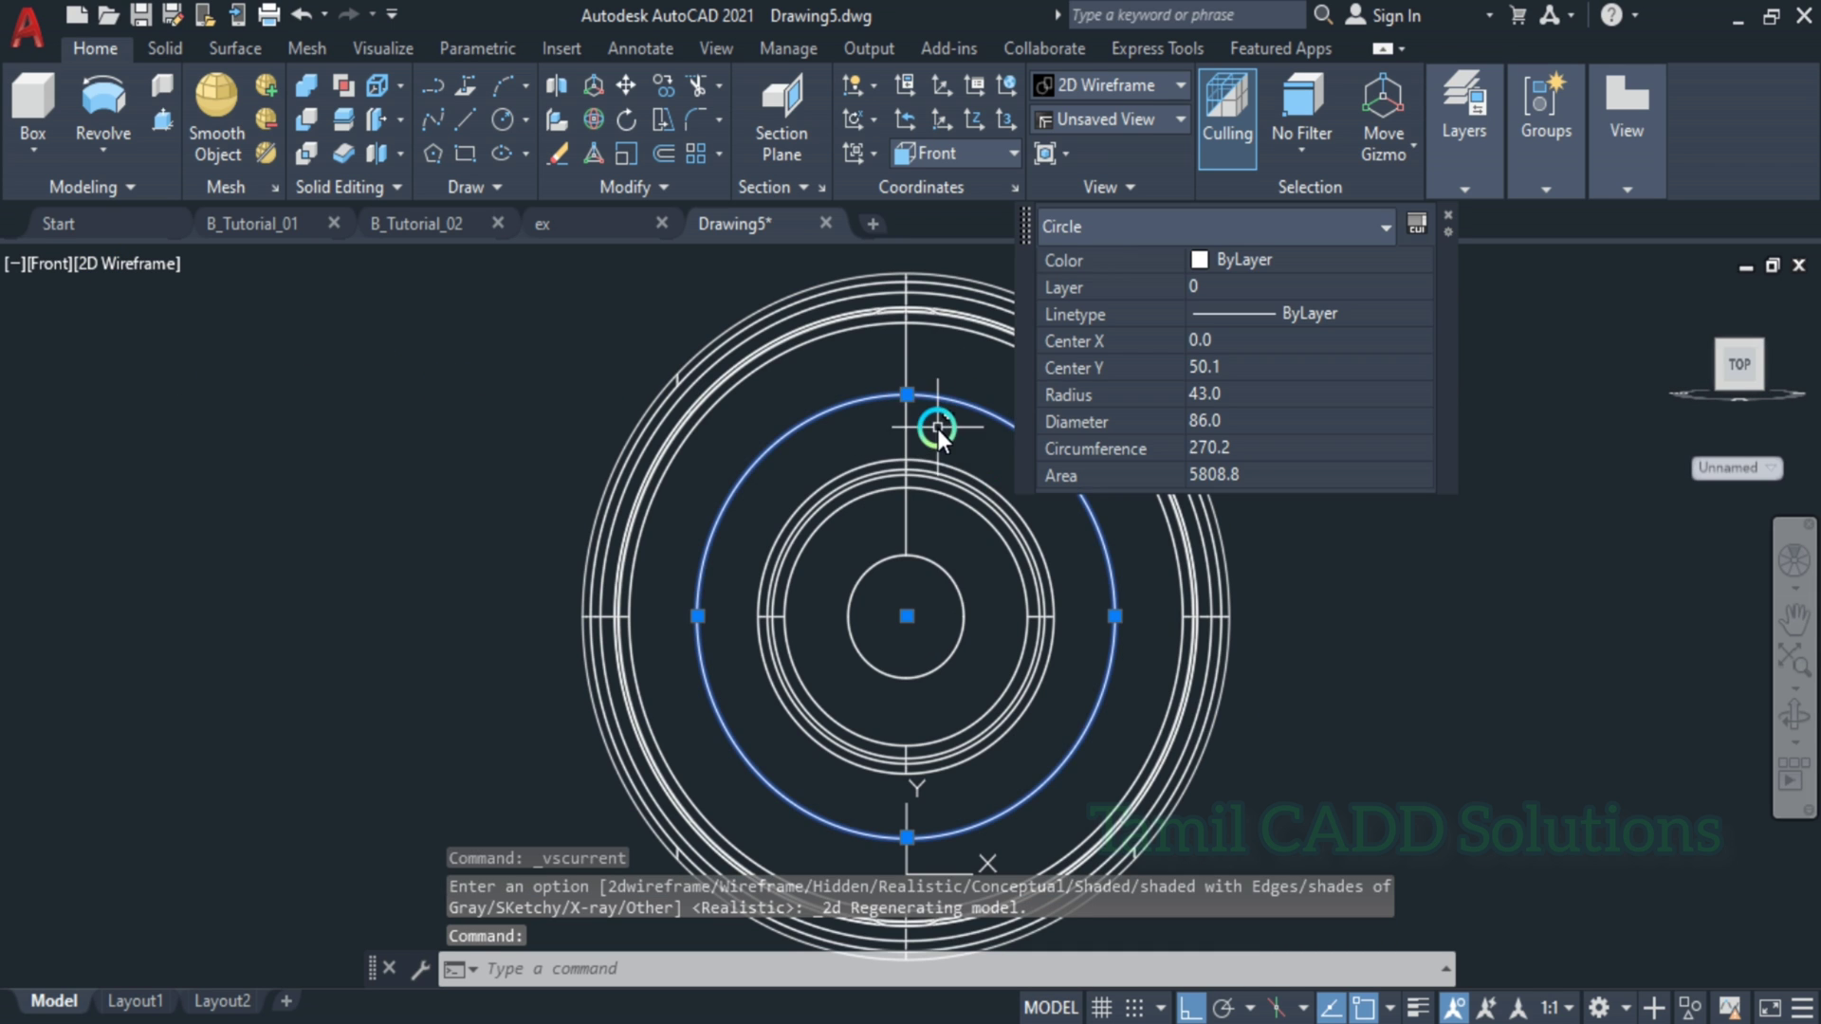
key("Escape")
- Draw a 22 mm diameter circle centred on the top quadrant of the 86 mm pitch circle
type("c")
key("Return")
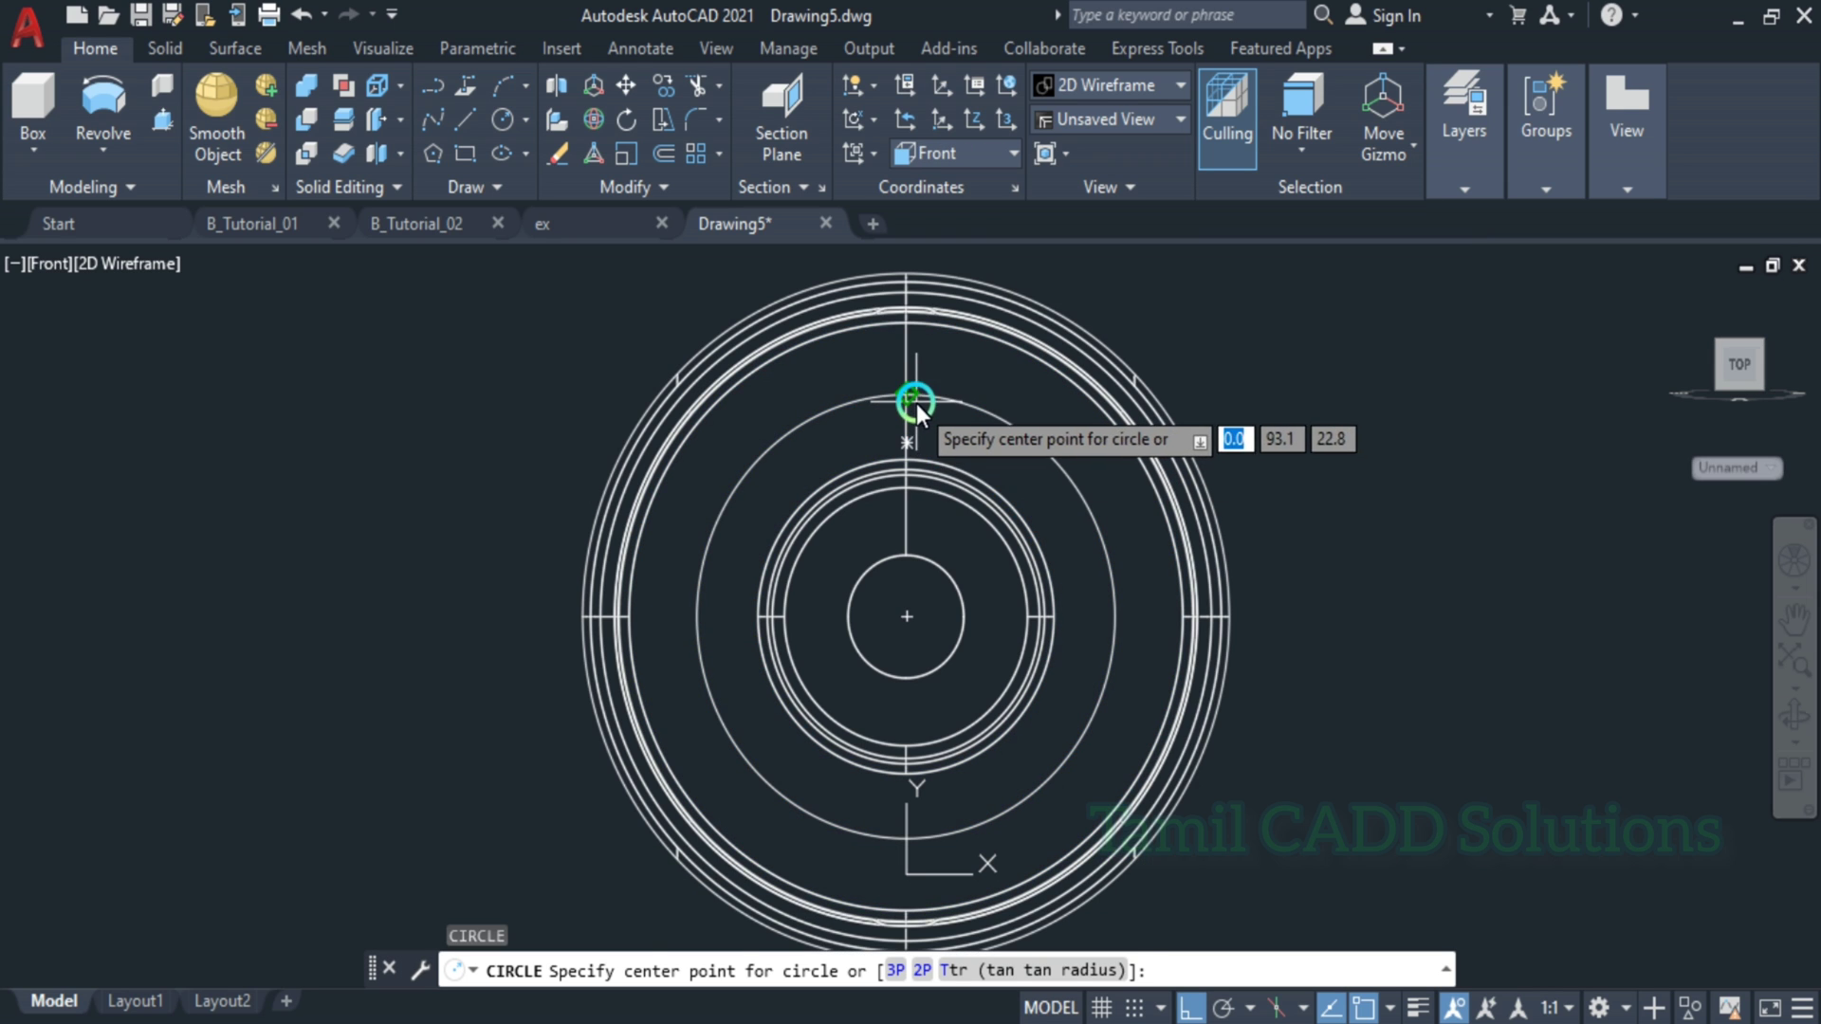
left_click(906, 394)
type("d")
key("Return")
type("22")
key("Return")
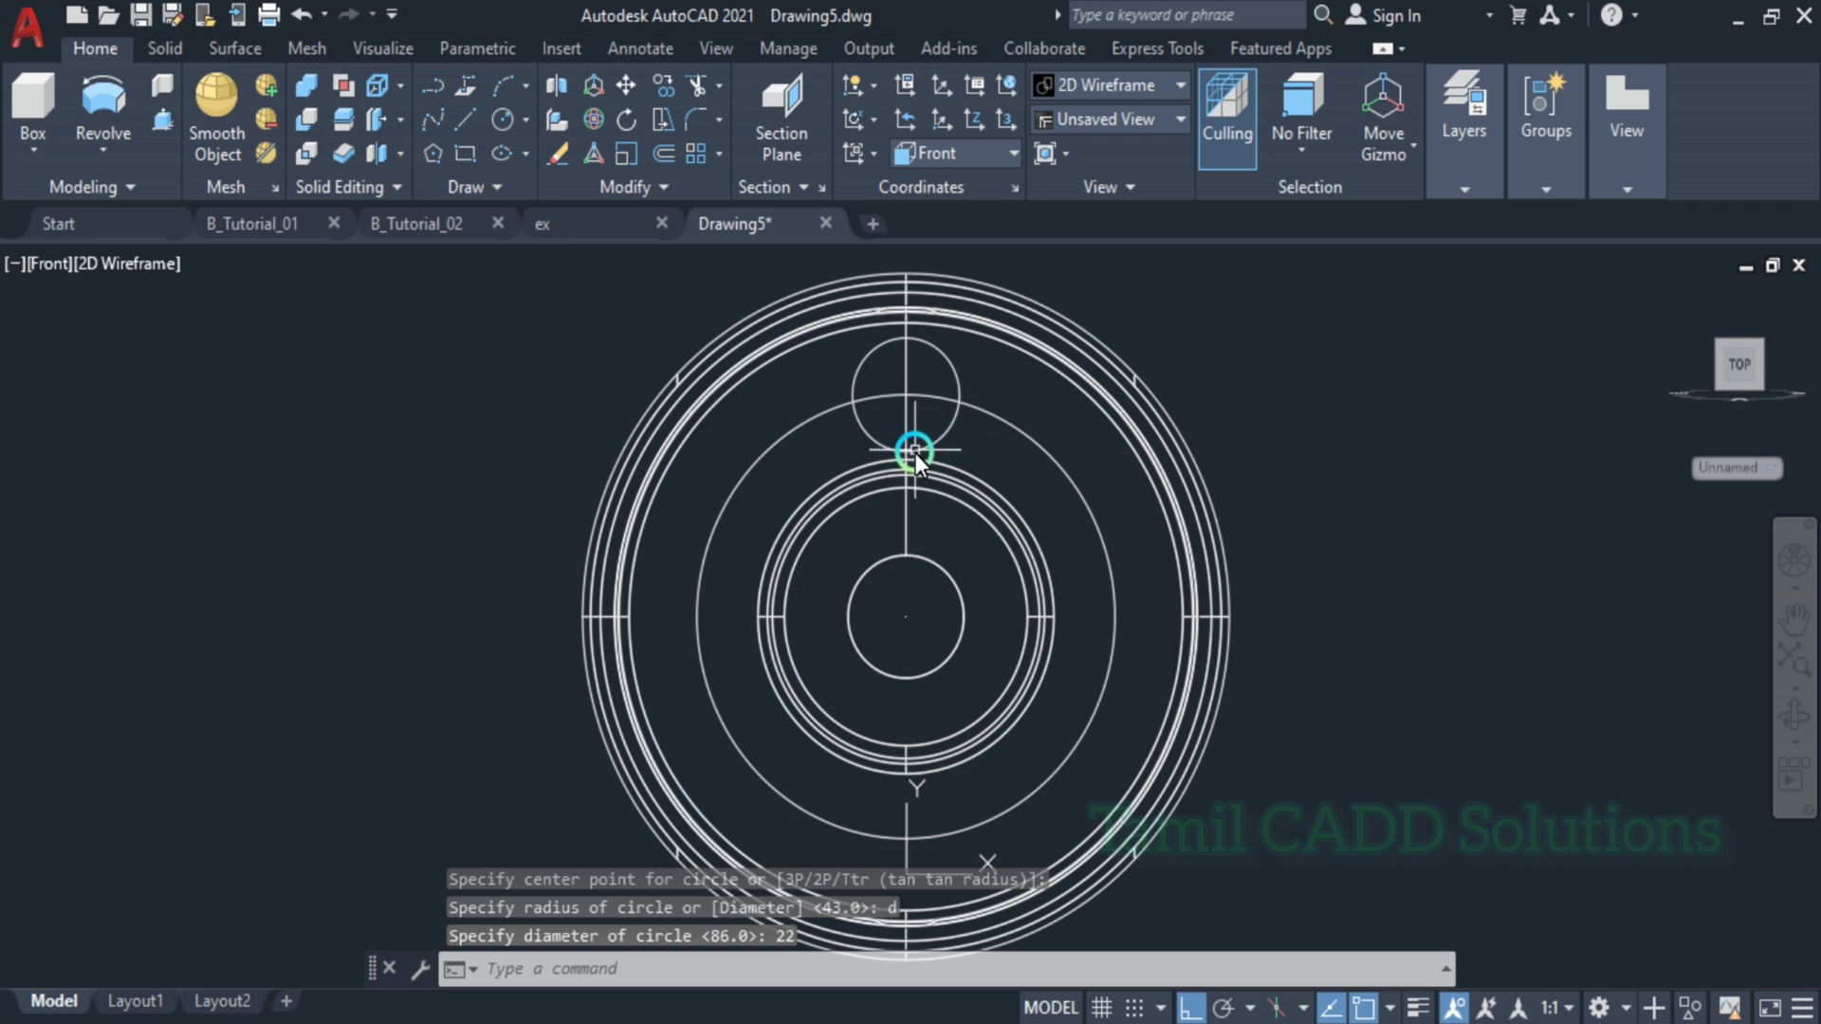
- Create a polar array of the 22 mm circle about the wheel's centre with 3 items over 360 degrees
type("ar")
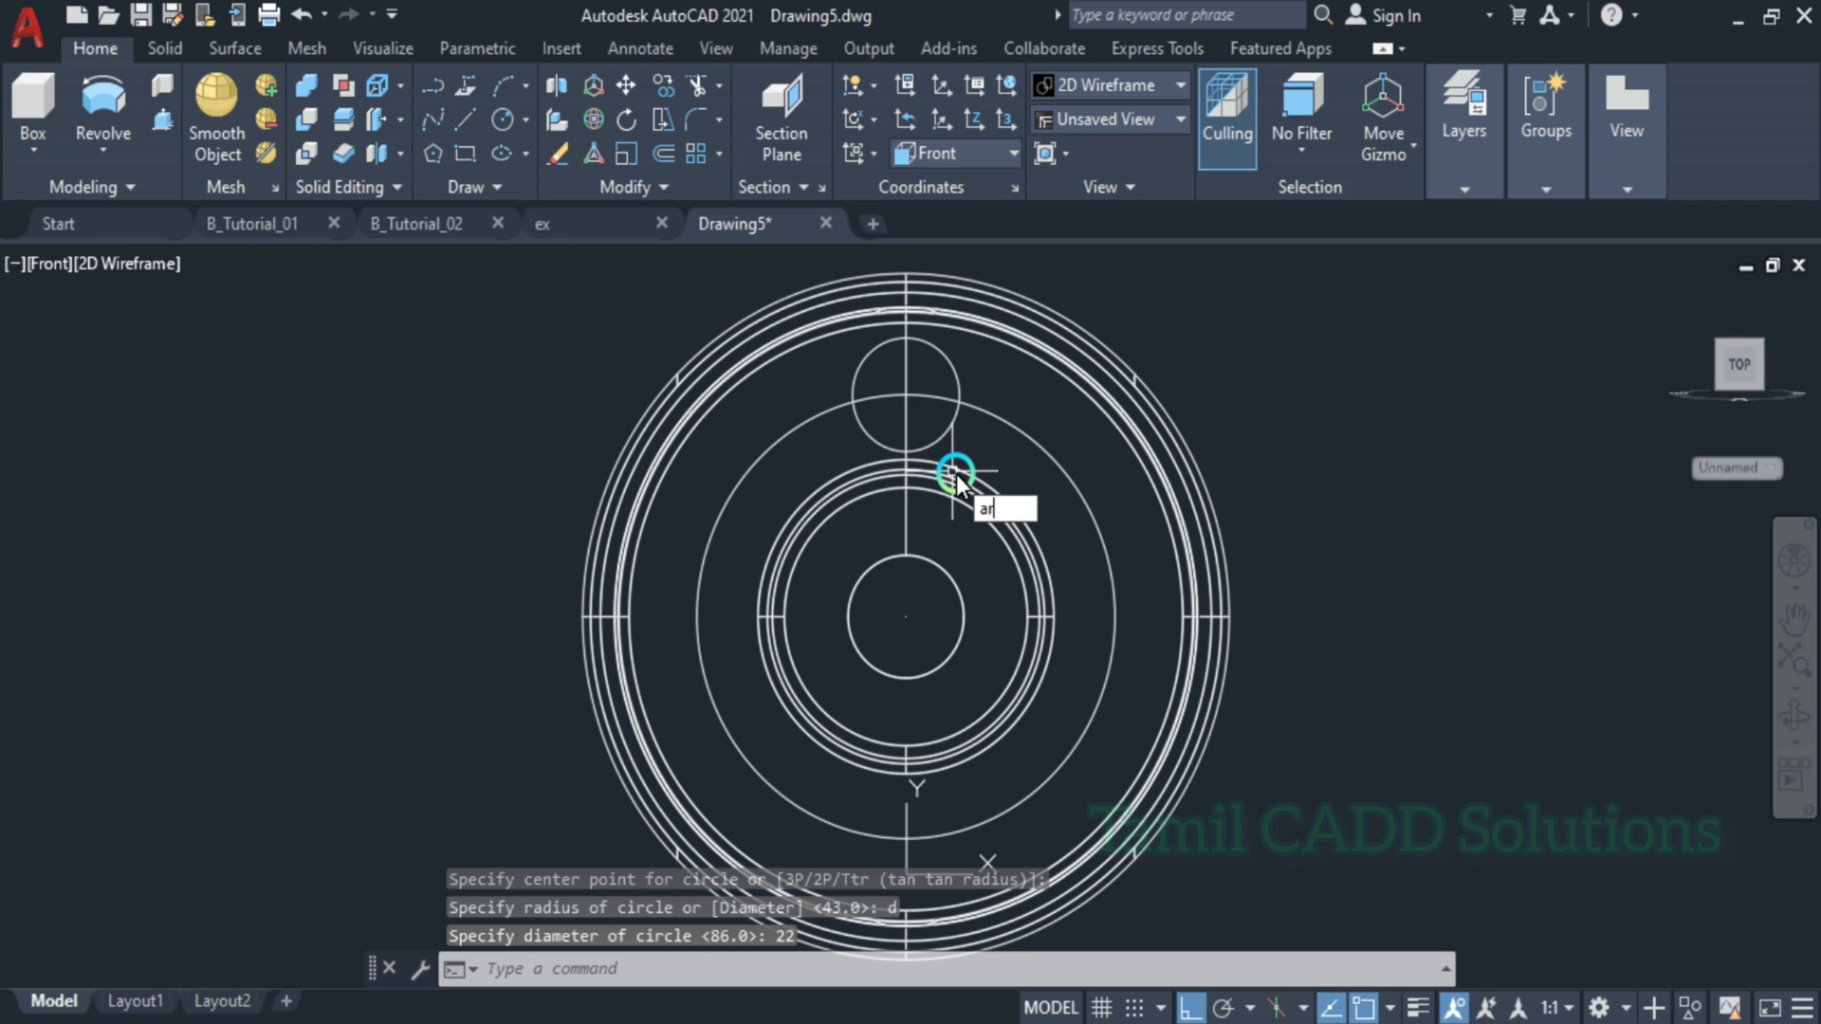
key("Return")
left_click(944, 437)
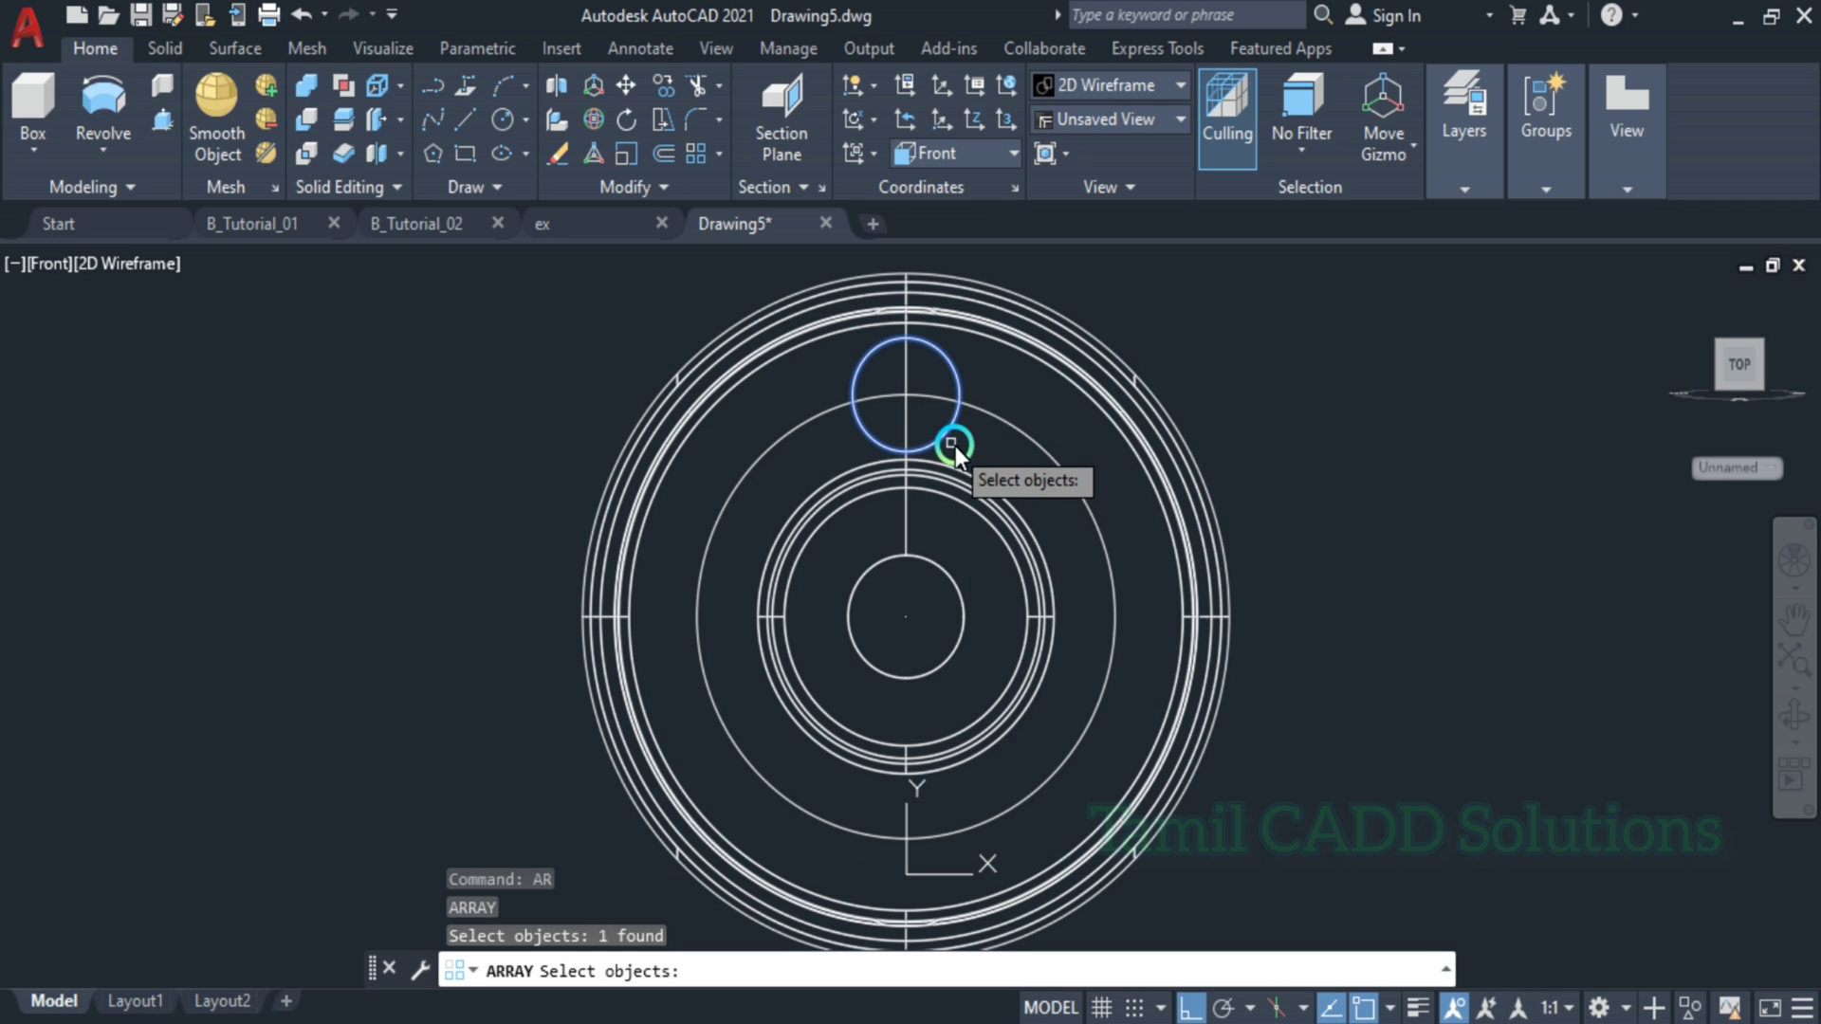
key("Return")
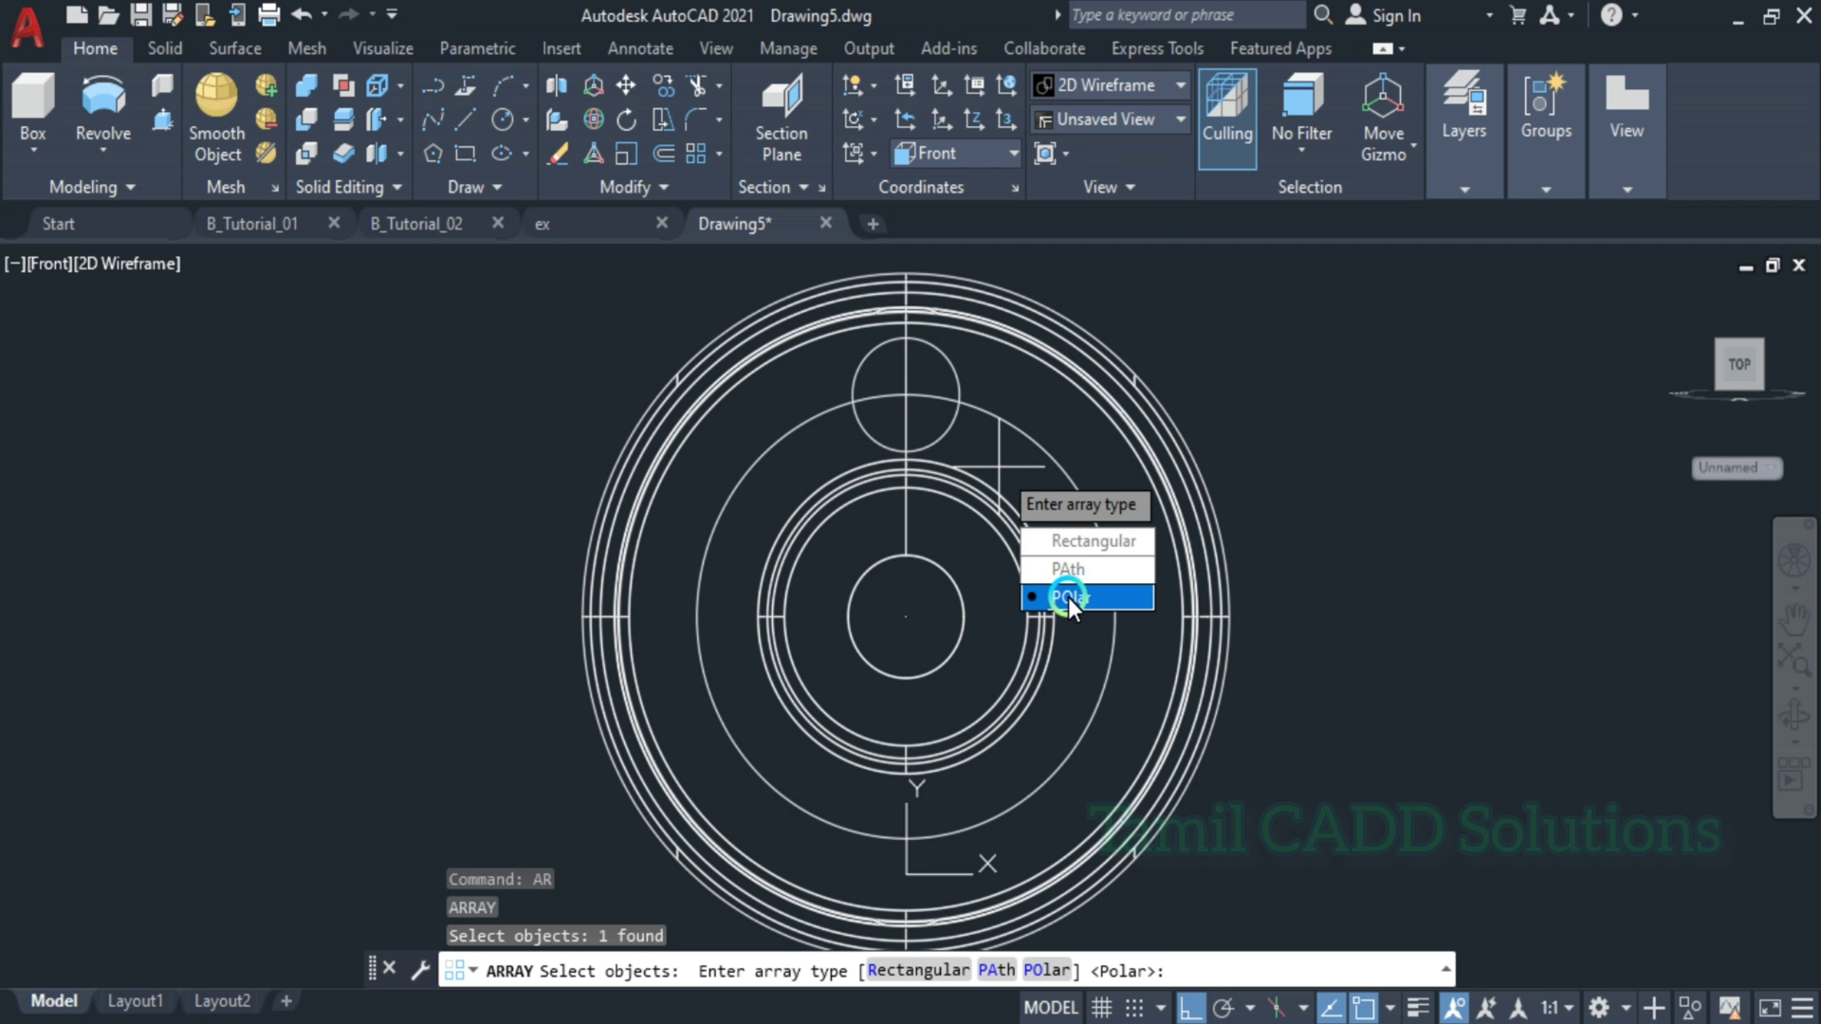
left_click(1069, 598)
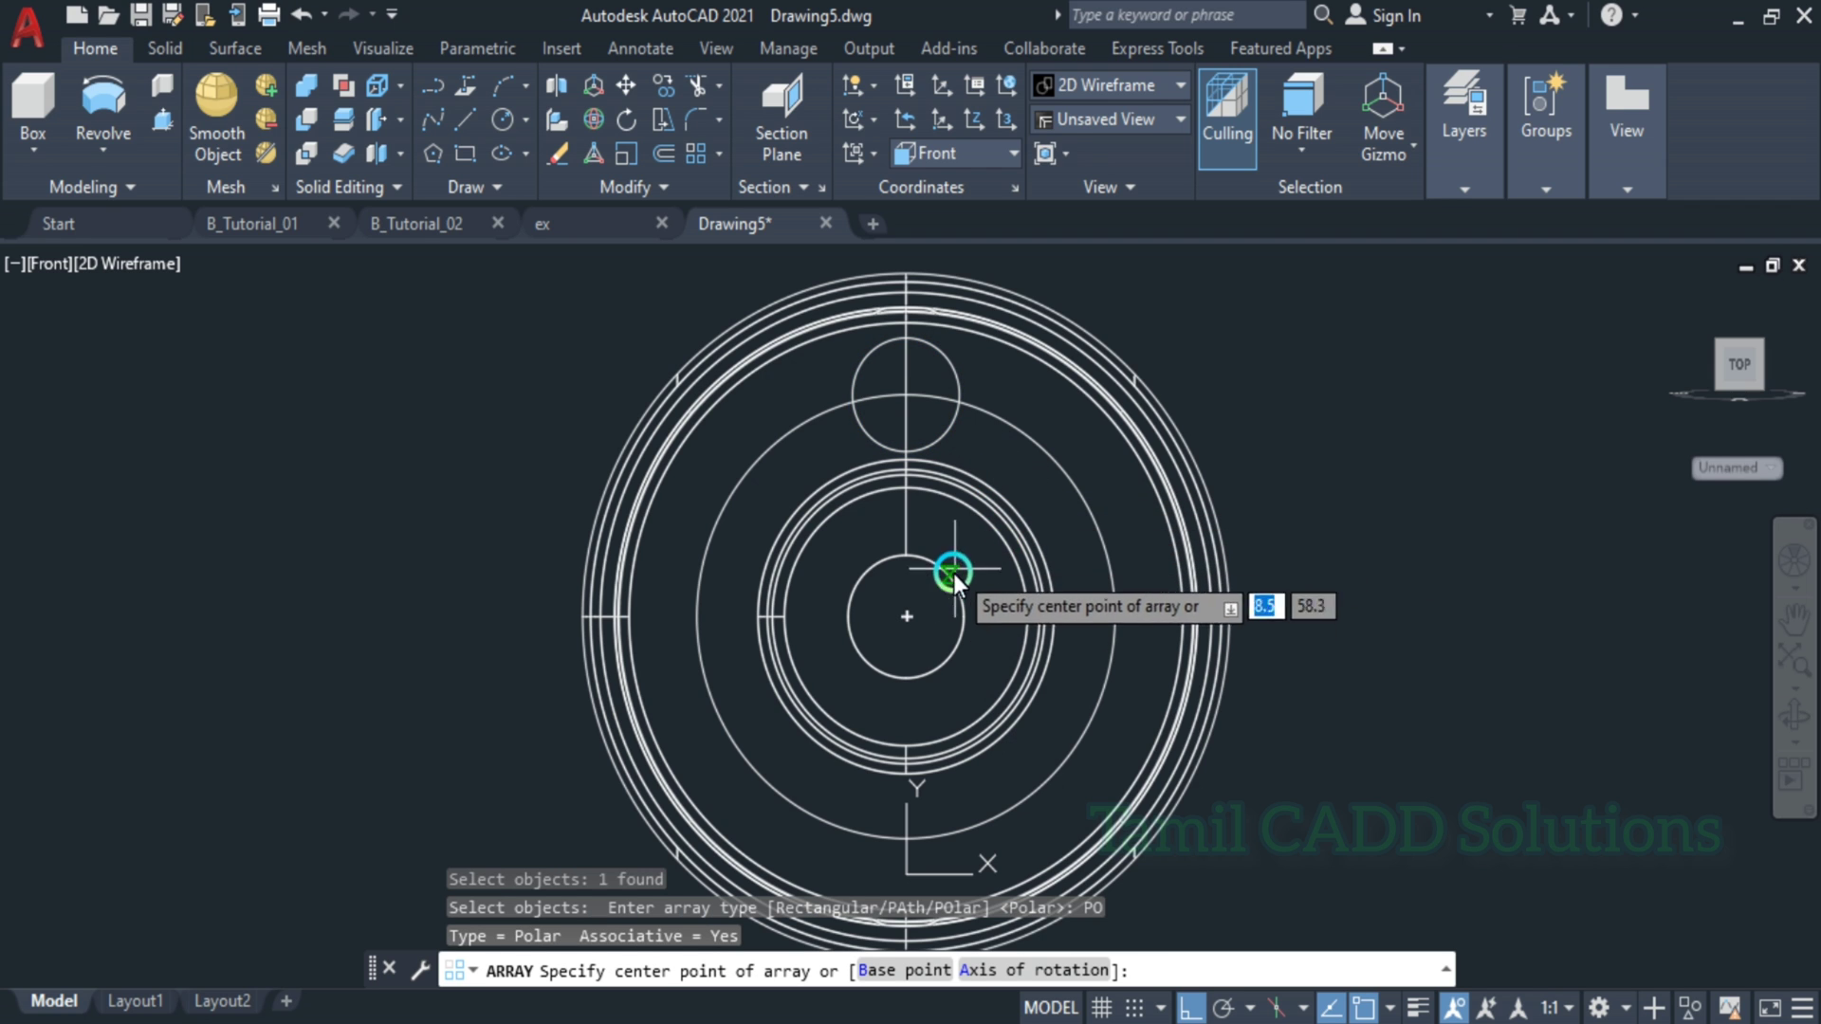
scroll(917, 623, "up", 5)
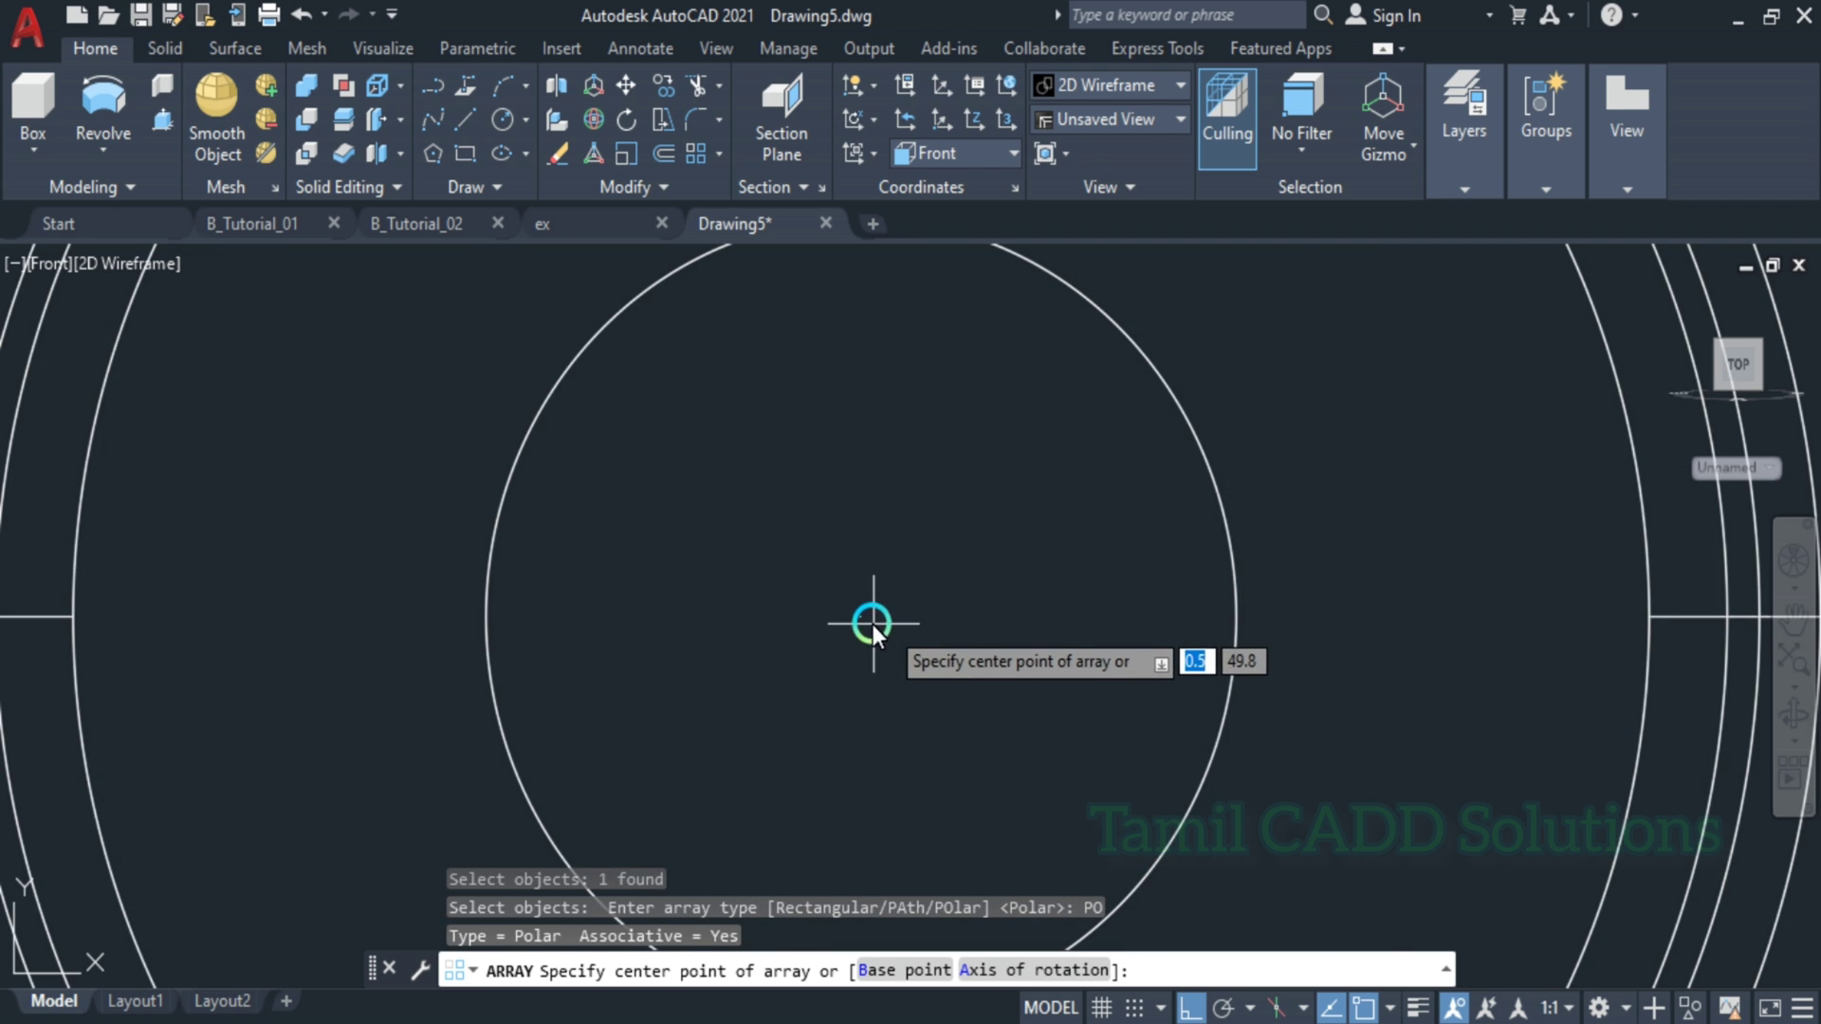
left_click(872, 633)
scroll(871, 636, "down", 5)
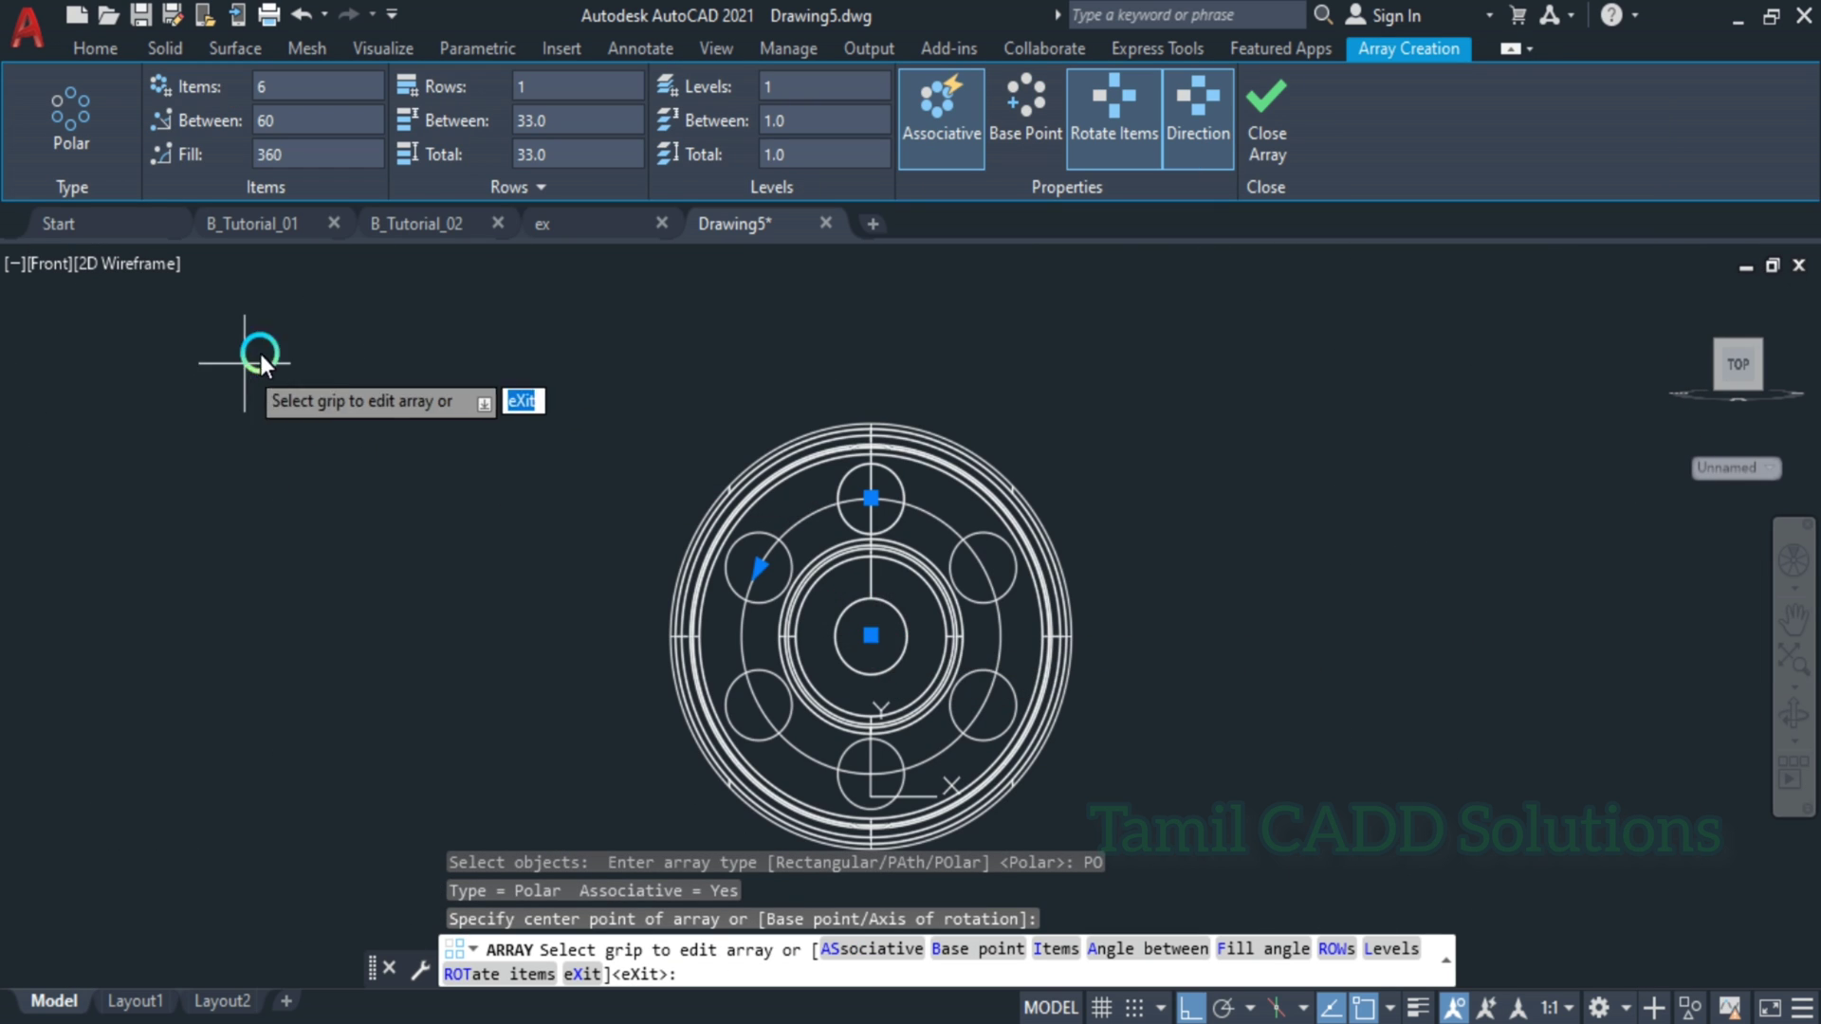
type("3")
key("Return")
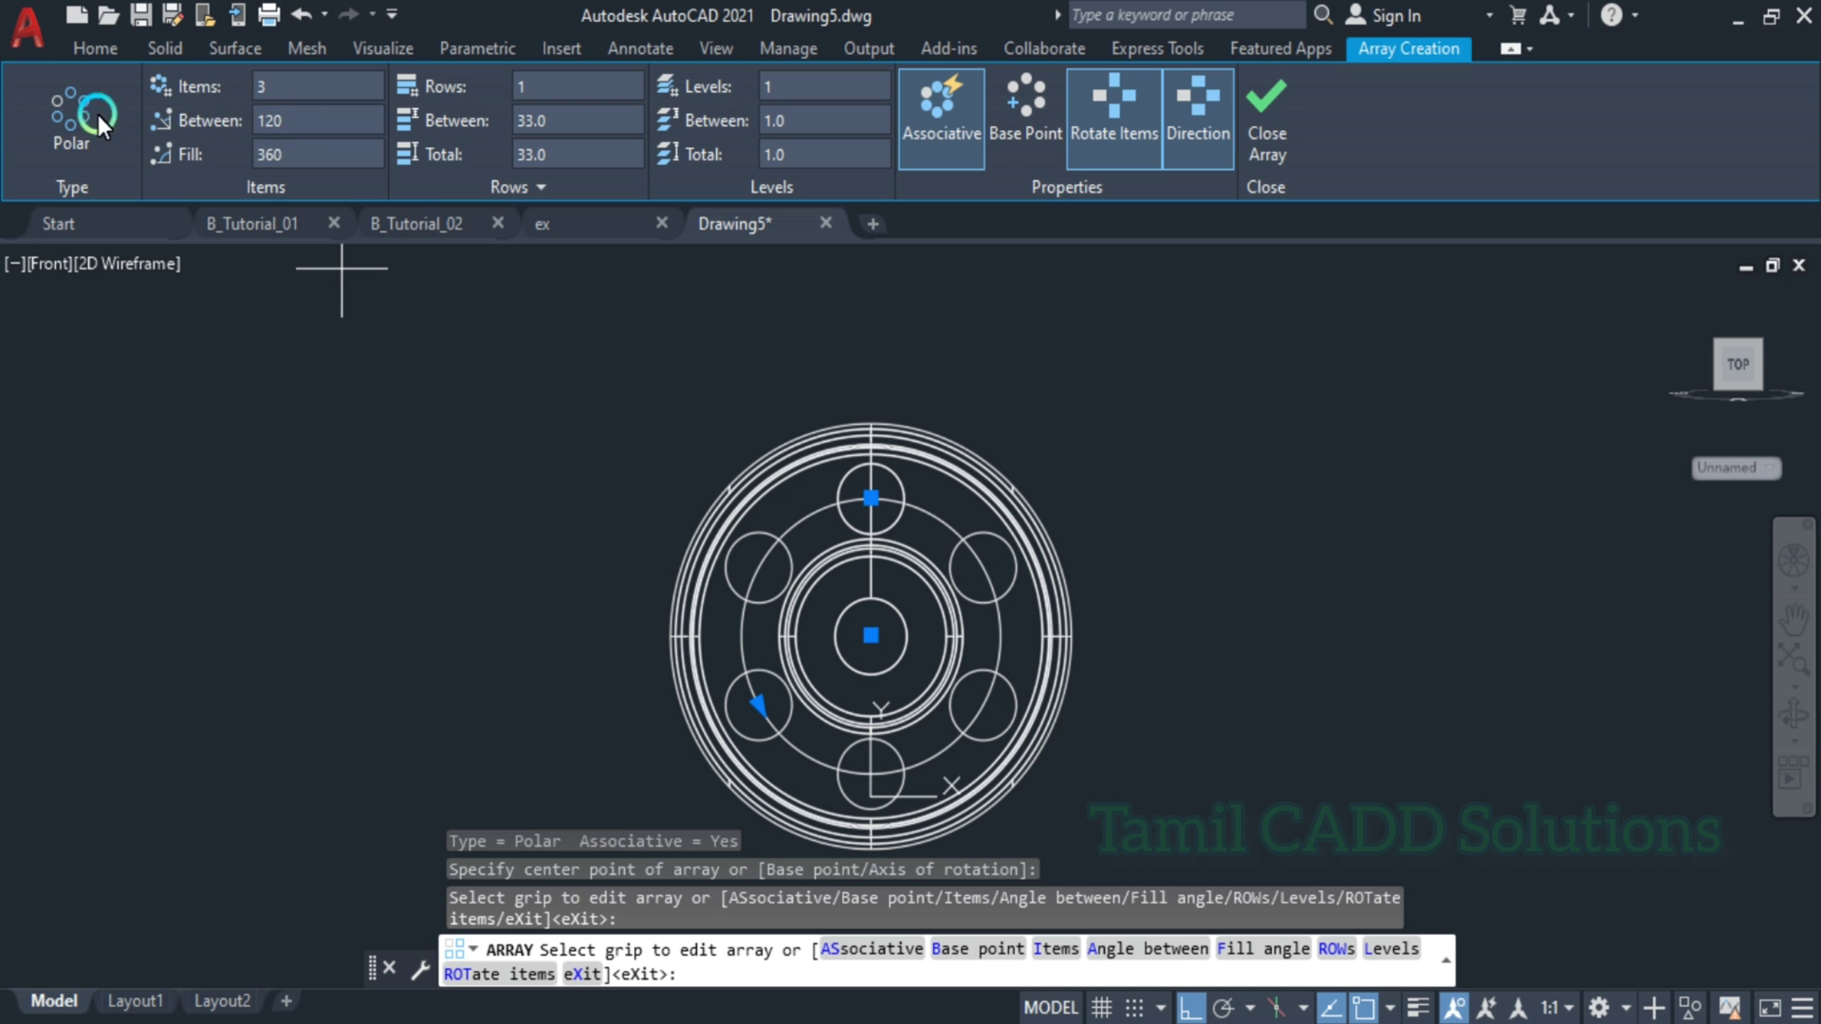
left_click(1270, 108)
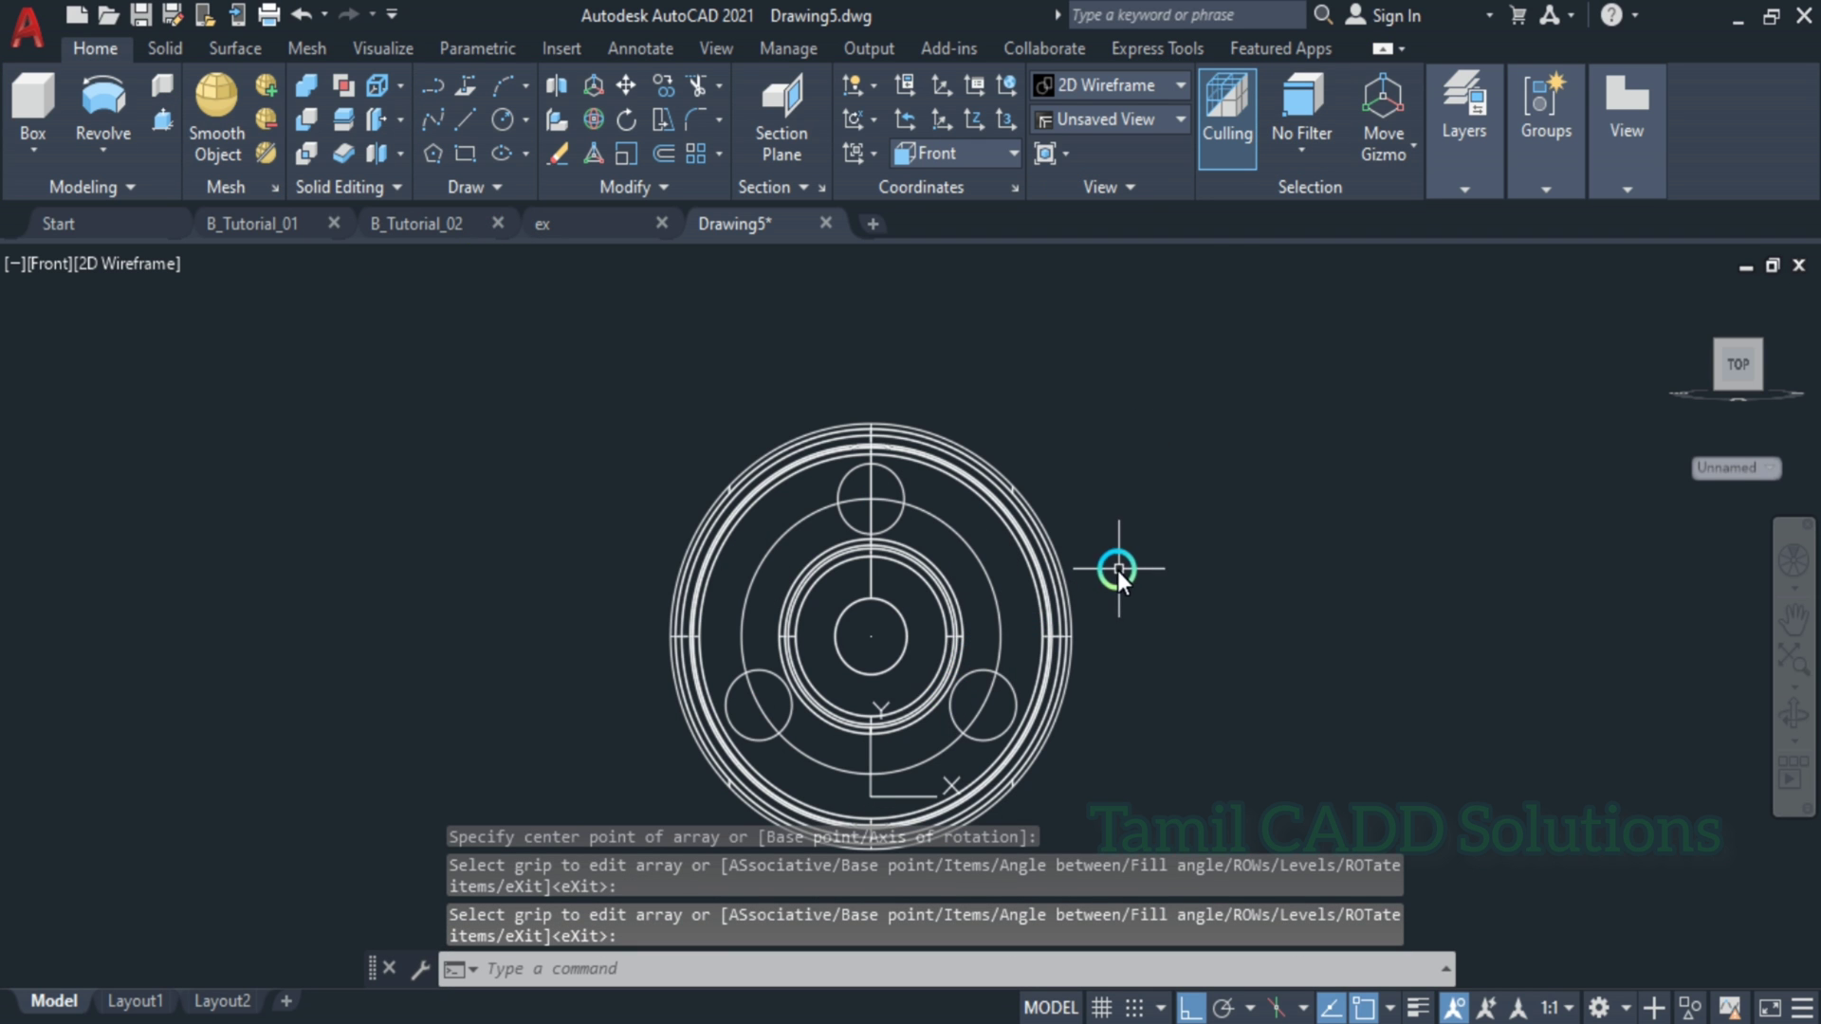
- Erase the 86 mm pitch circle and explode the polar array into separate circles
middle_click_drag(1085, 568, 1362, 476, "shift")
key("Delete")
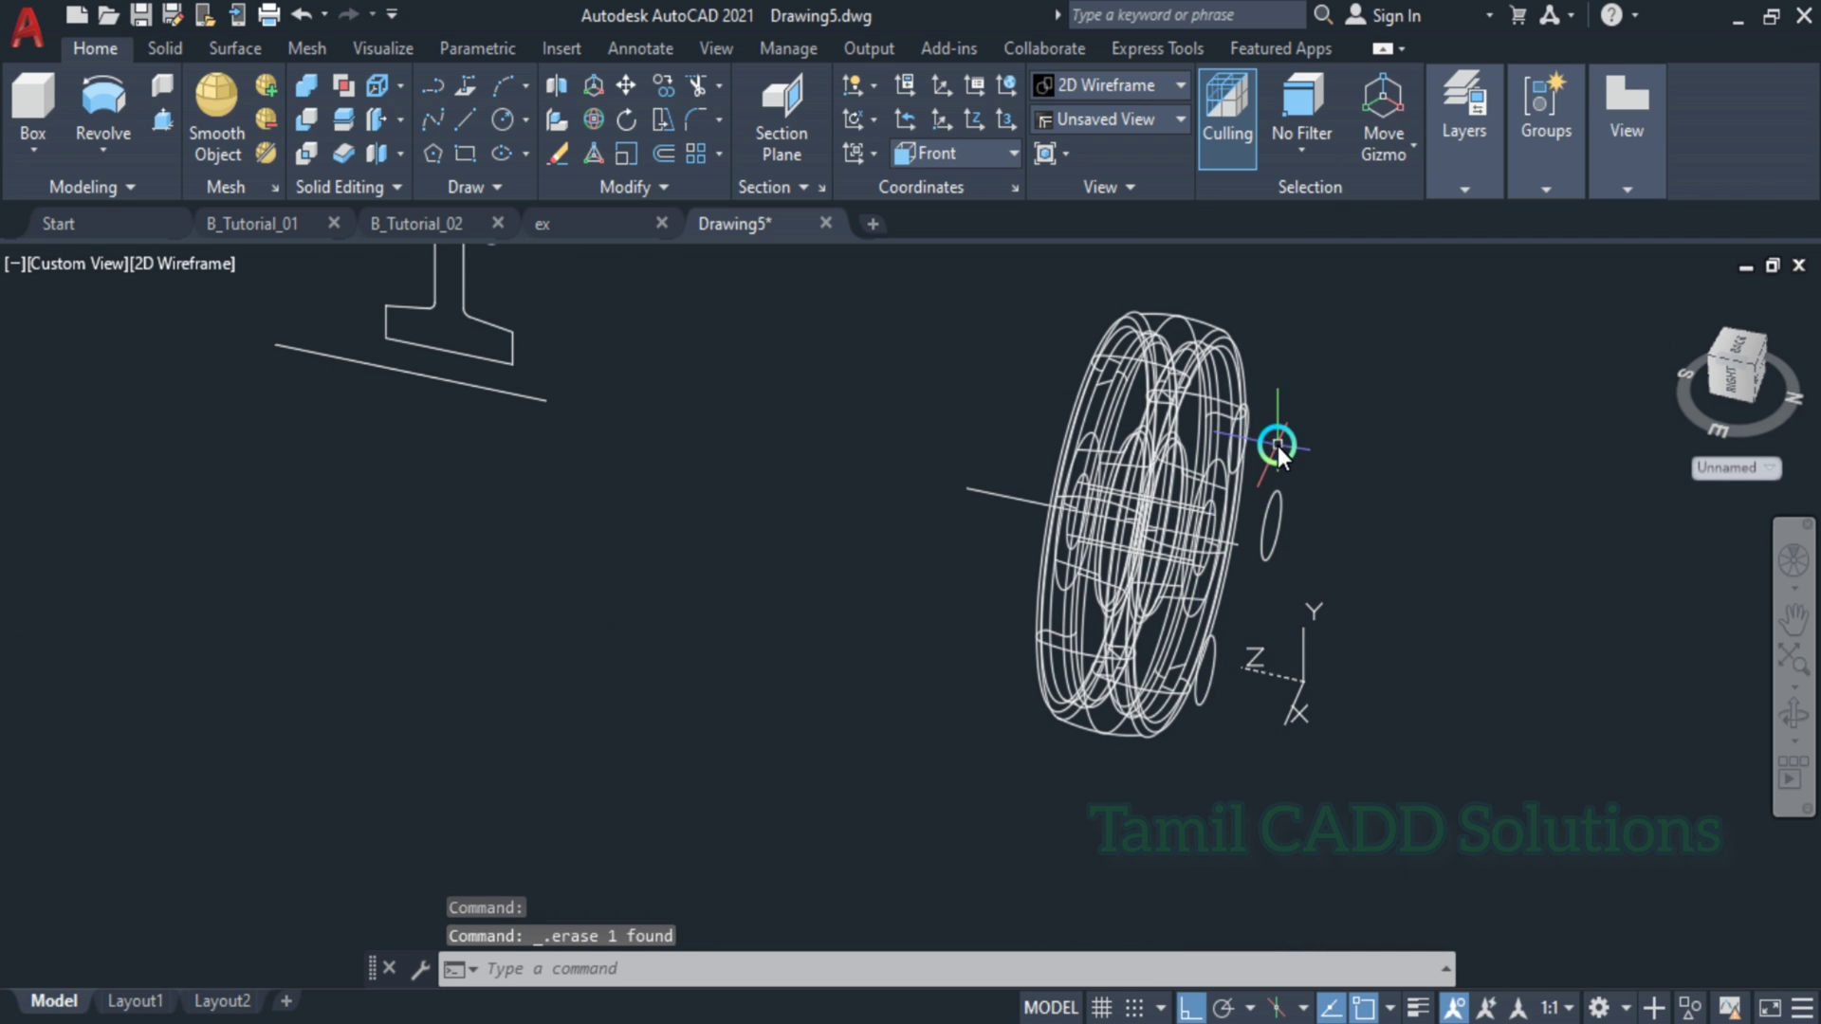
left_click(1271, 507)
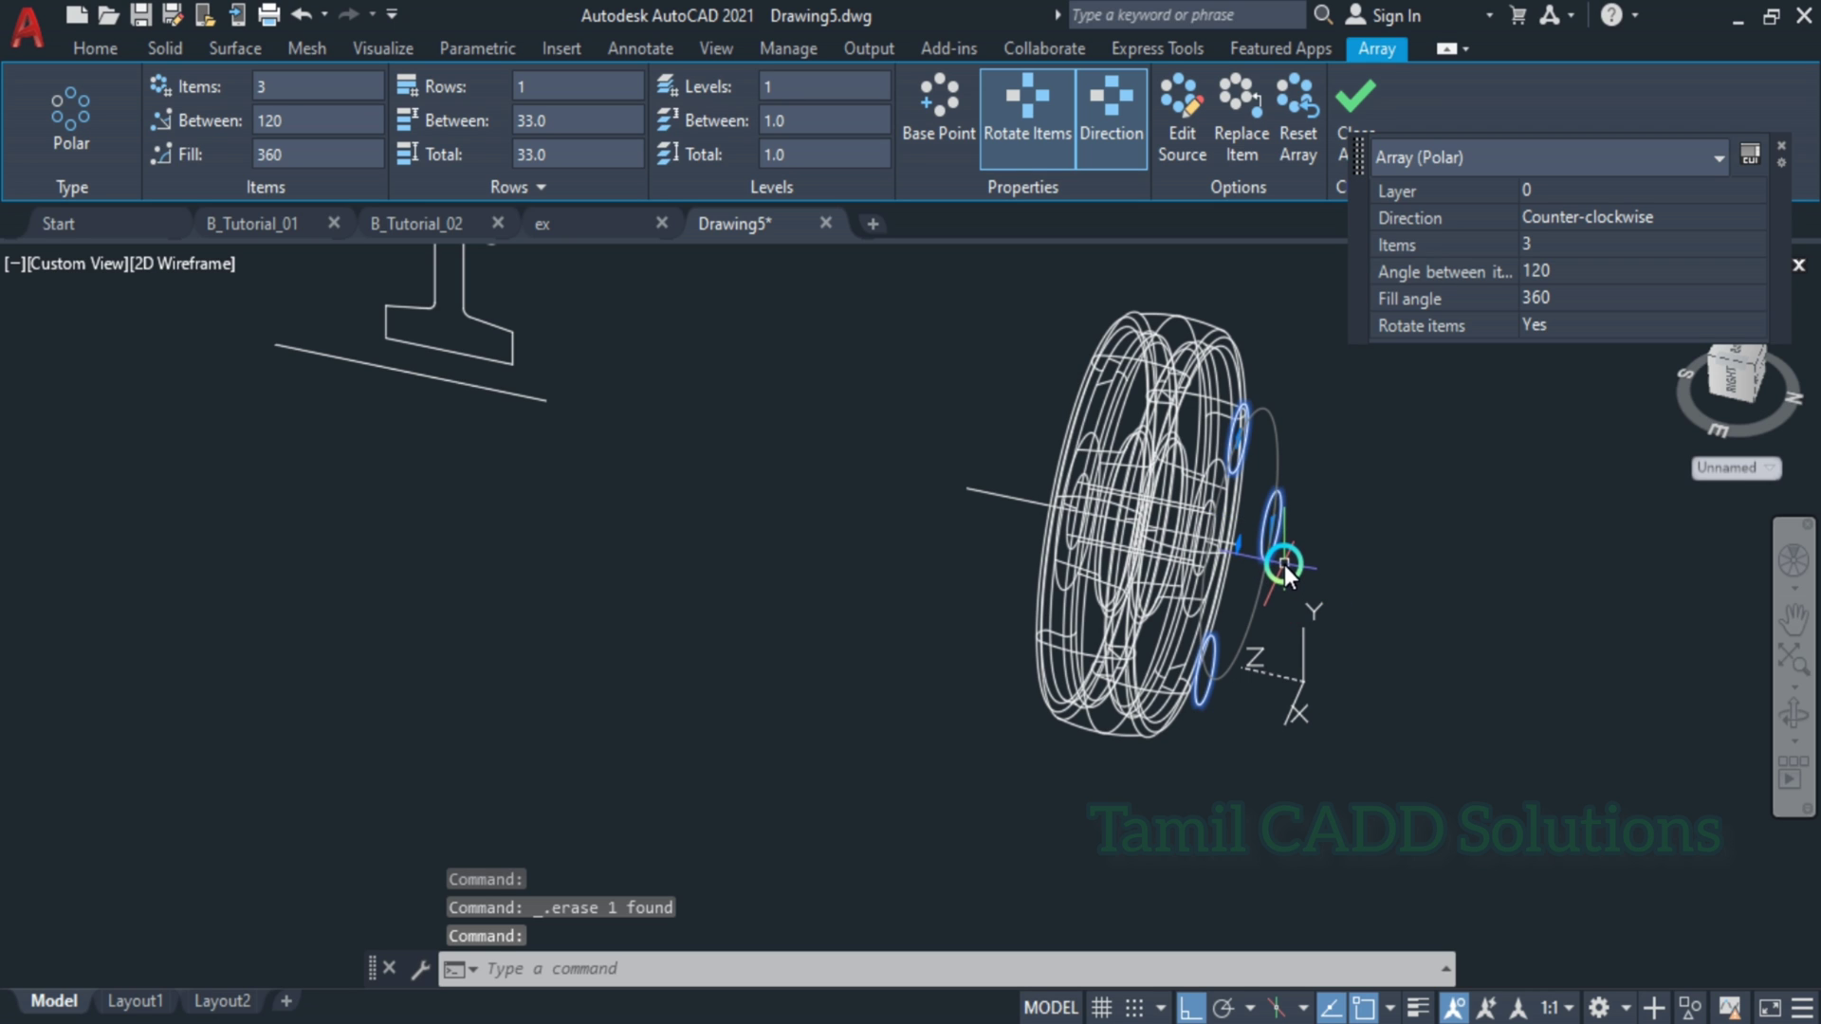
type("x")
key("Return")
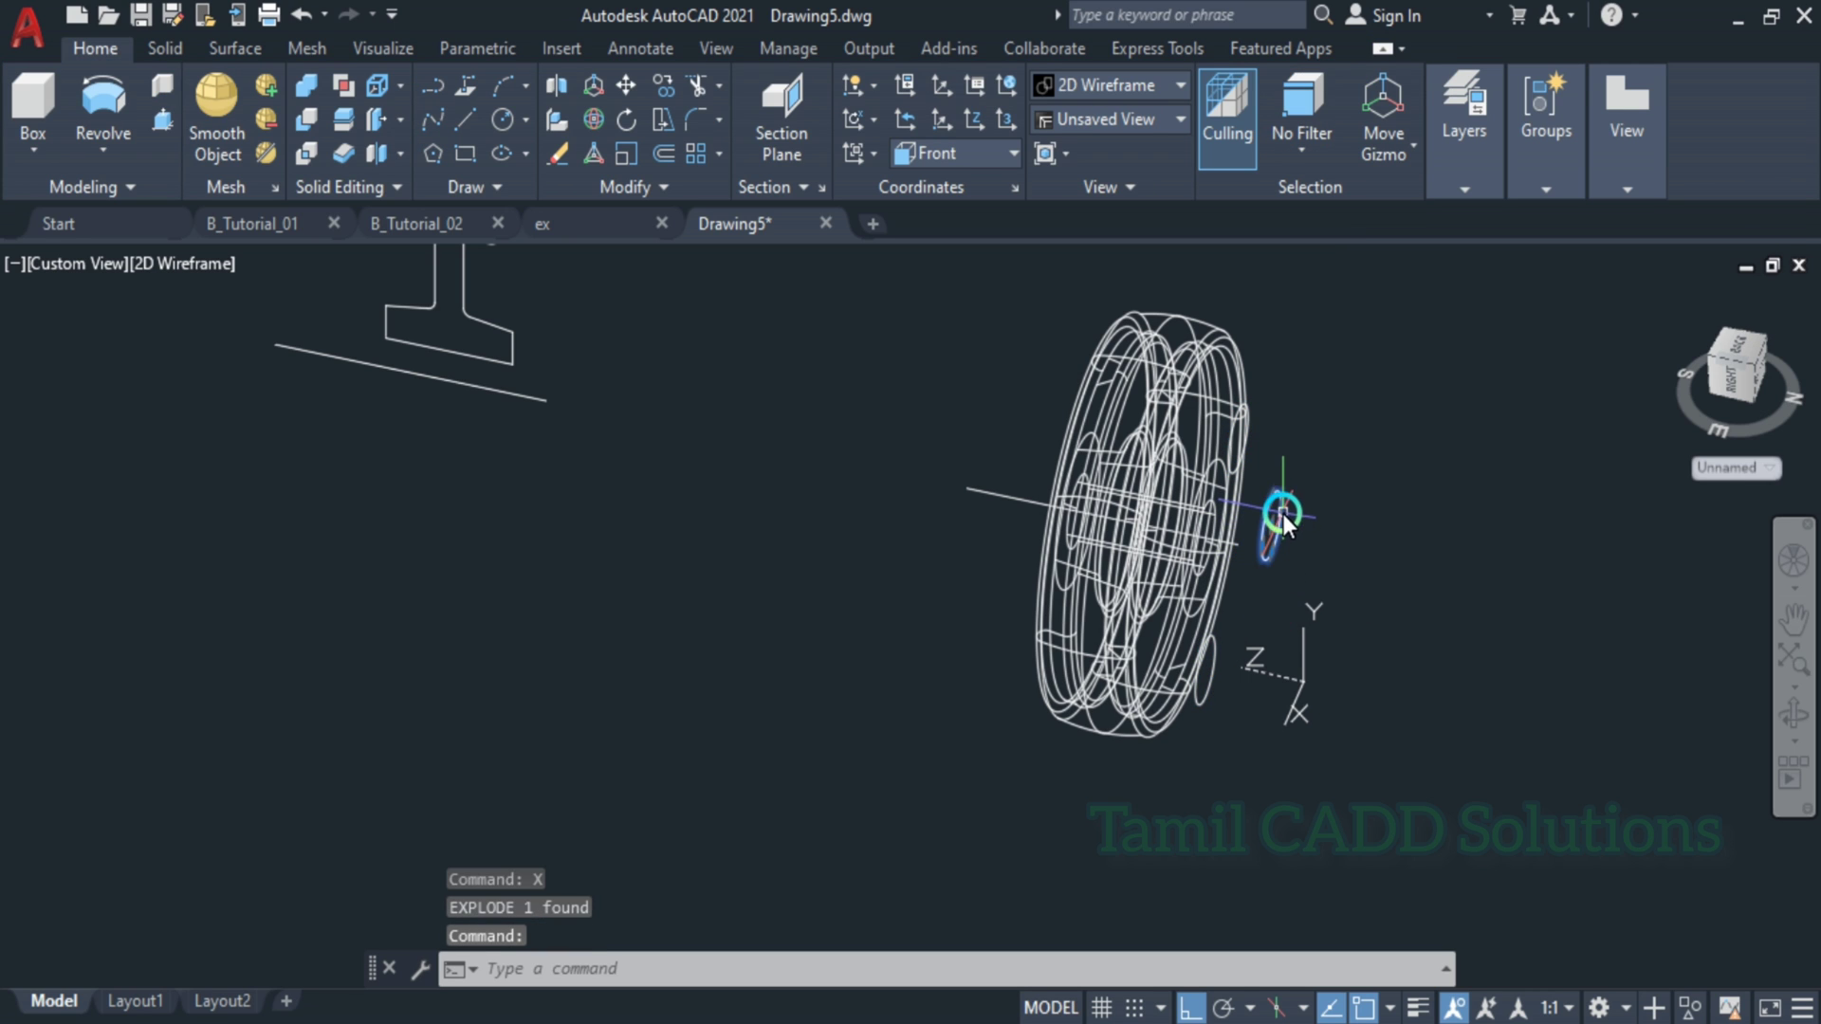
left_click(1276, 519)
left_click(1252, 420)
left_click(1234, 713)
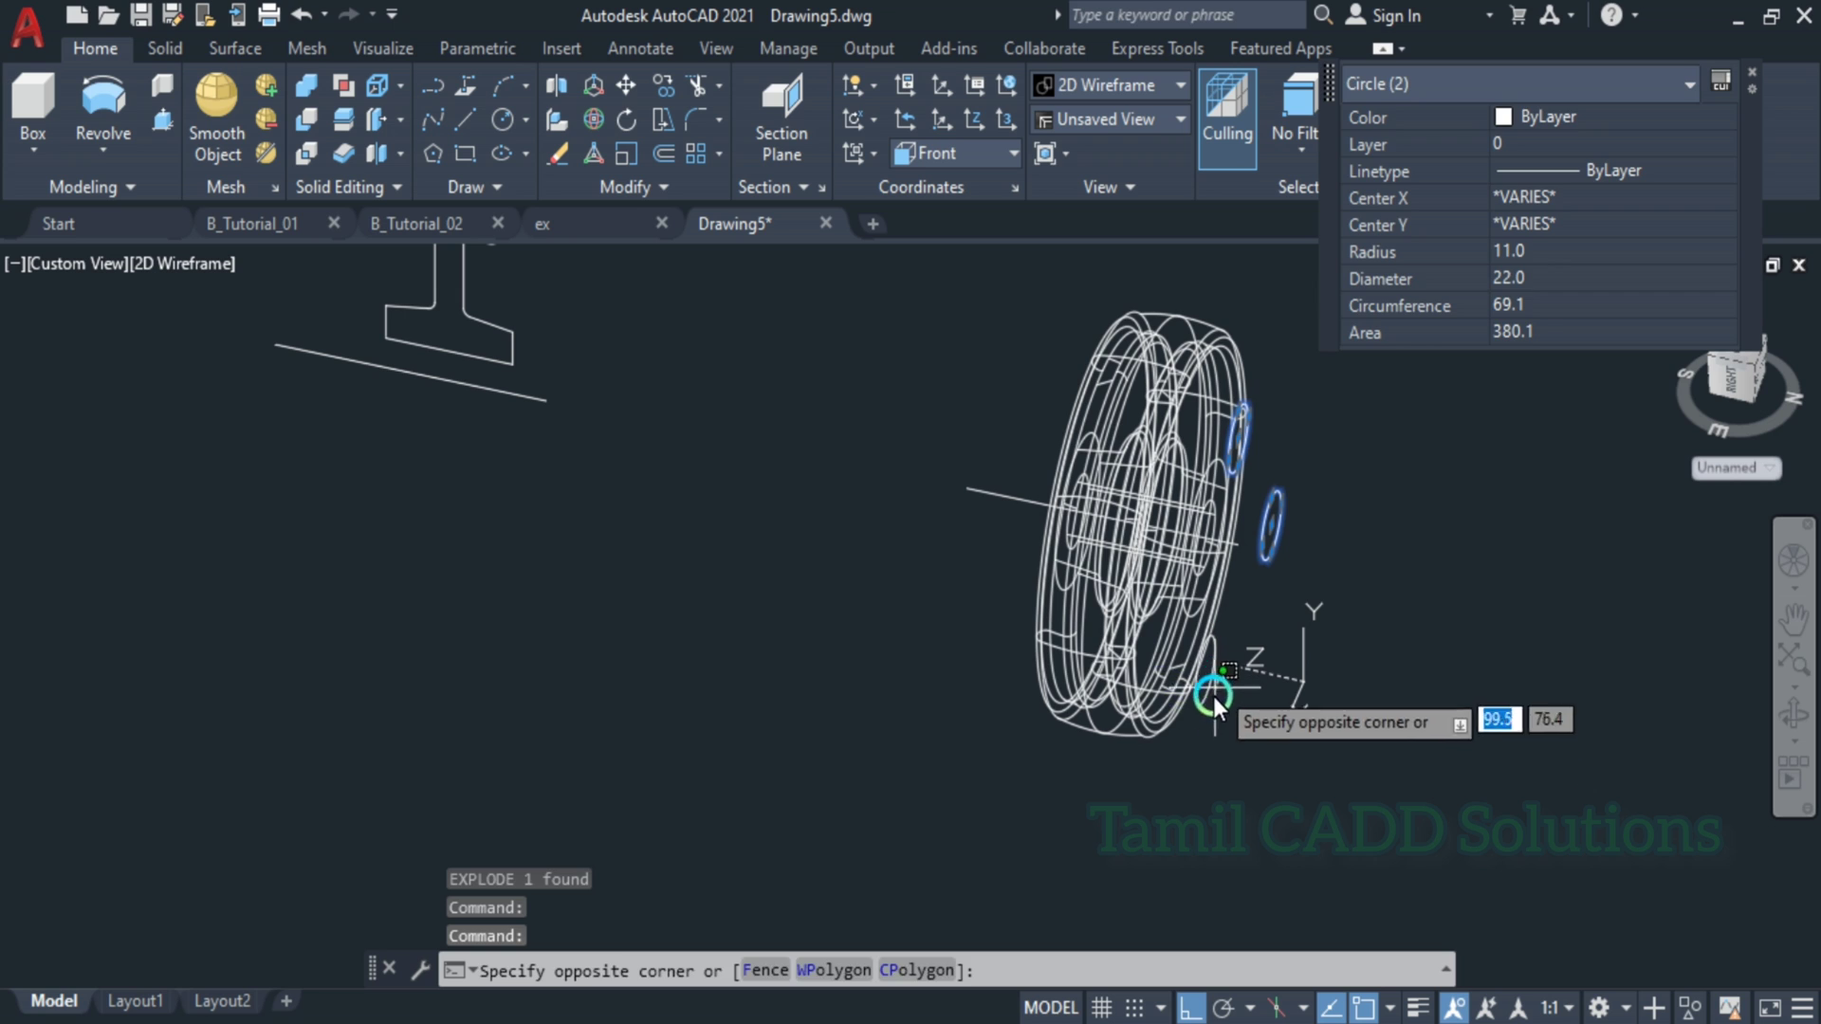
left_click(1192, 728)
key("Escape")
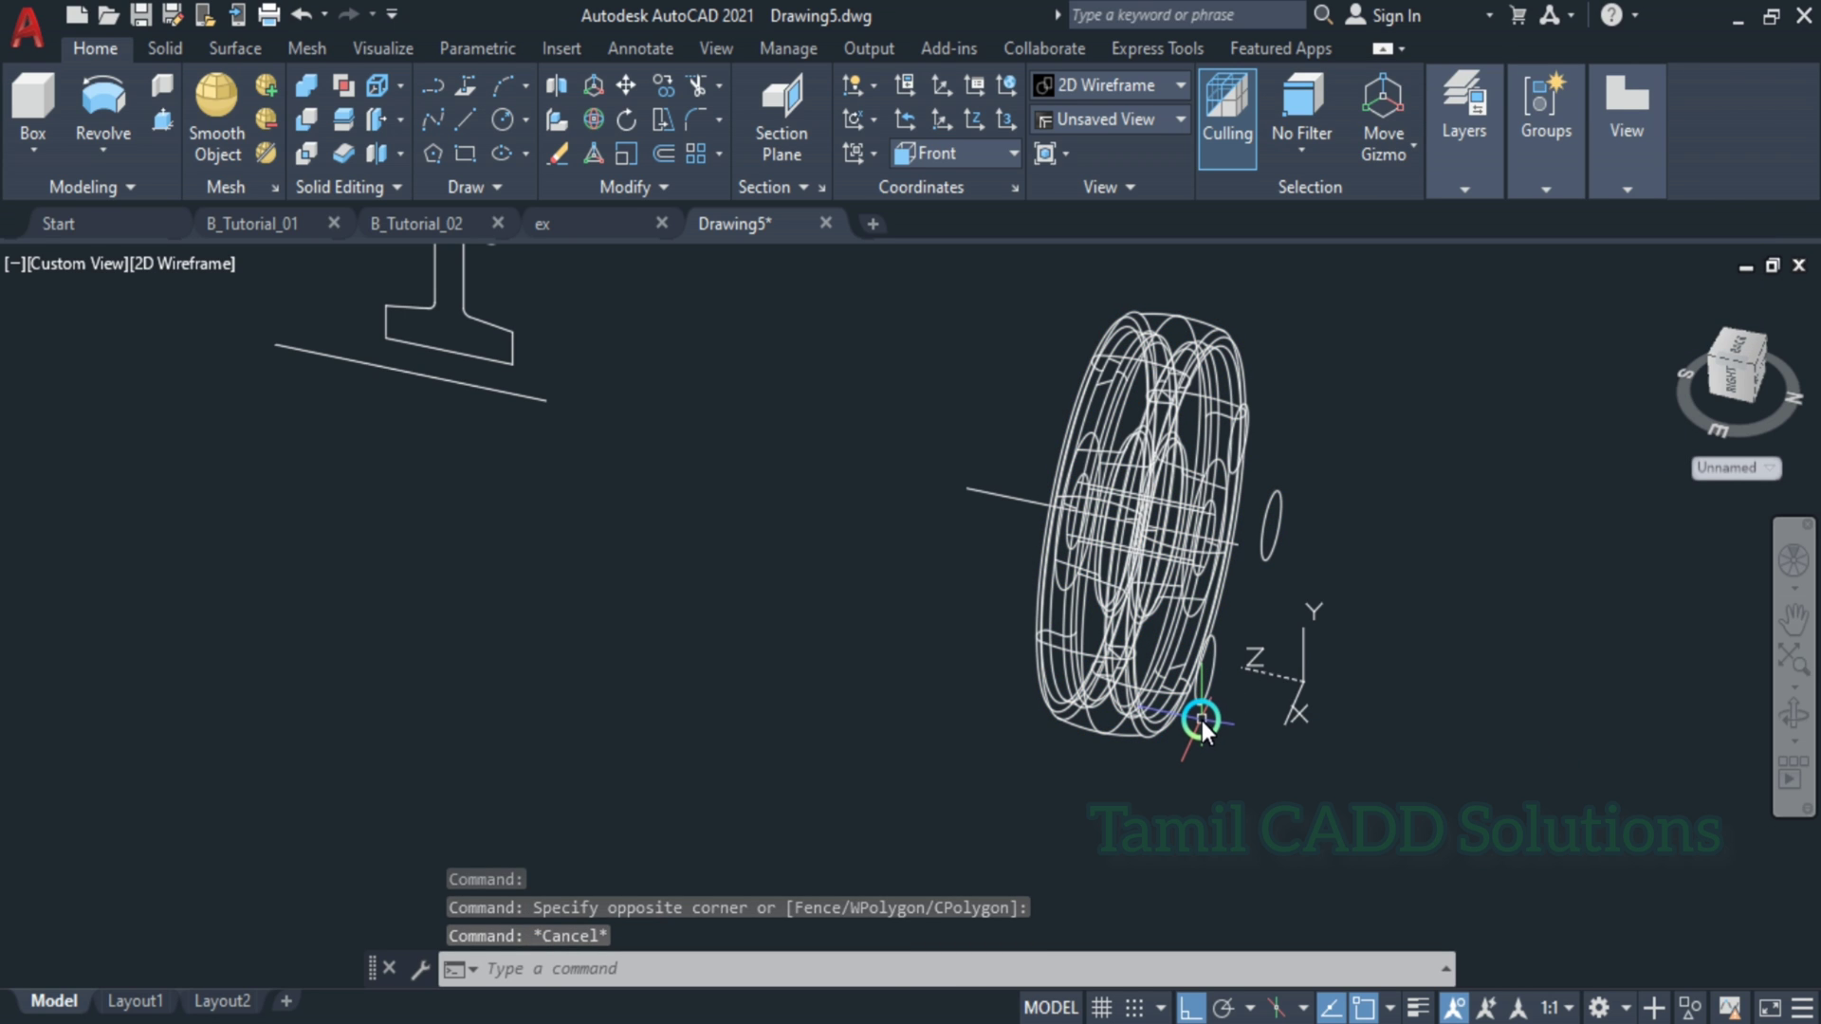
- Switch the visual style to Realistic and orbit the model to face the side carrying the three hole circles
middle_click_drag(1202, 722, 1186, 608, "shift")
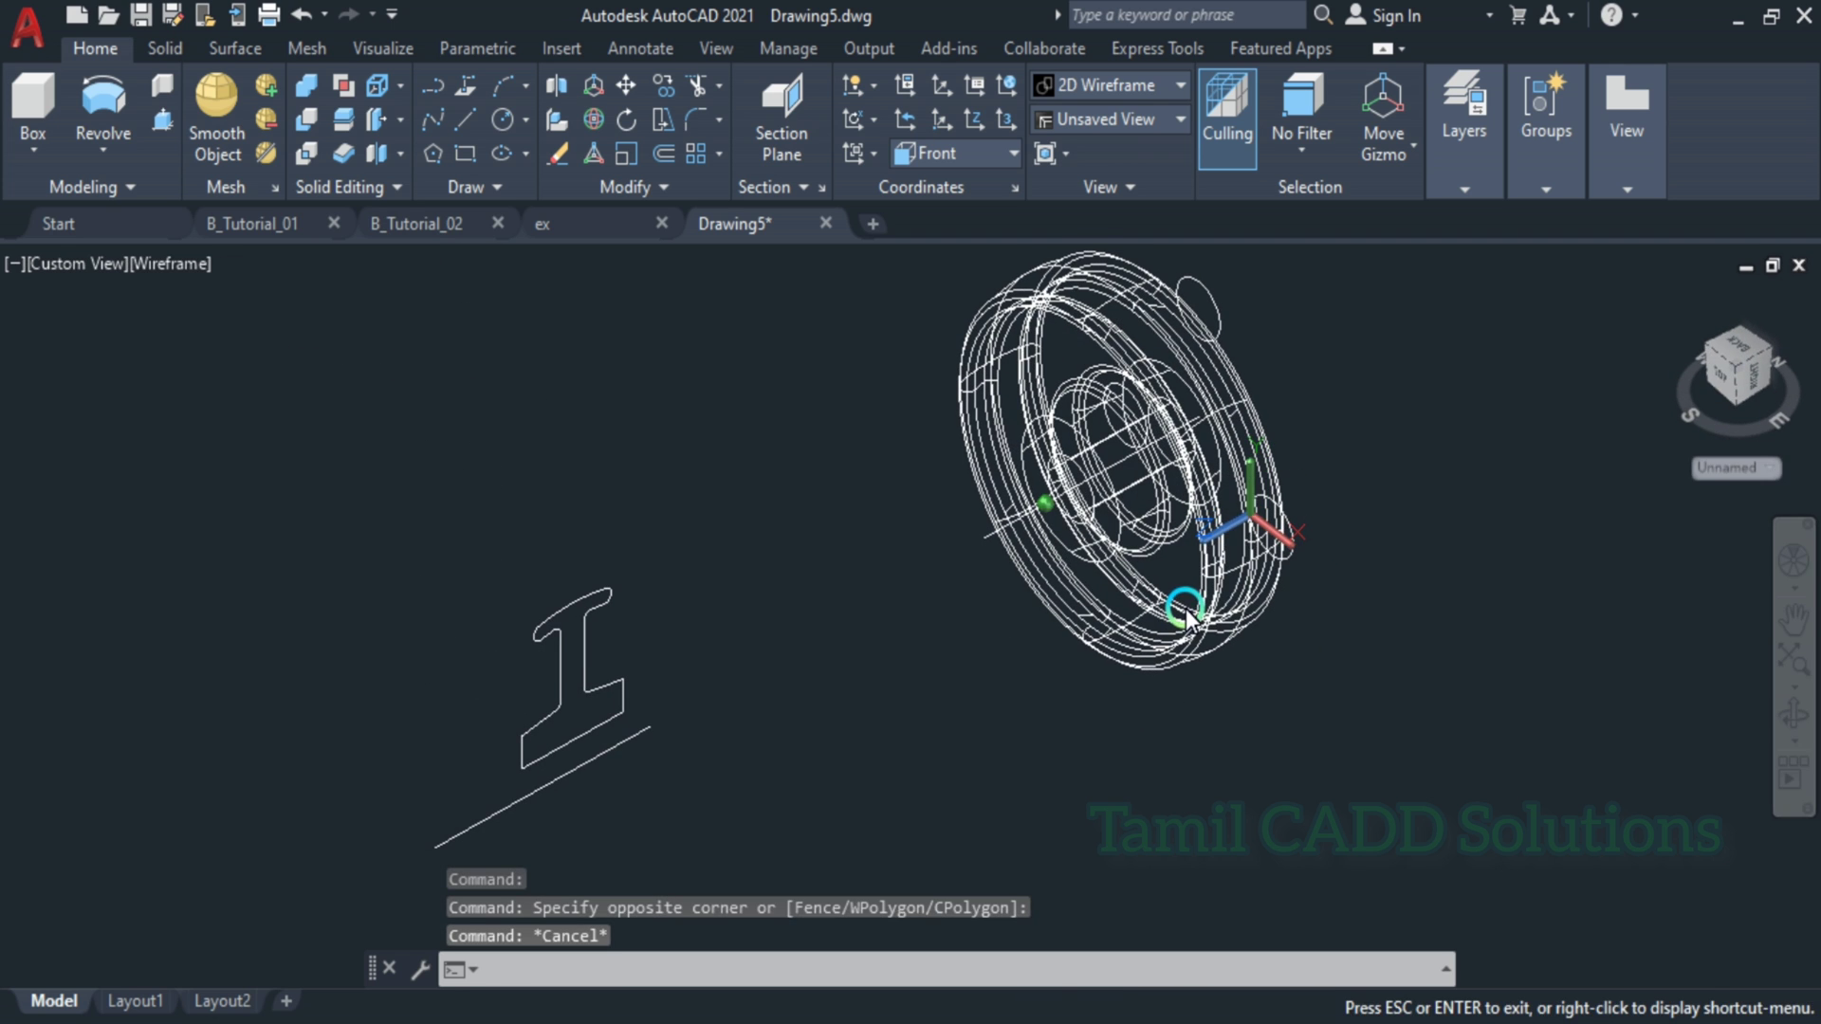
left_click(65, 265)
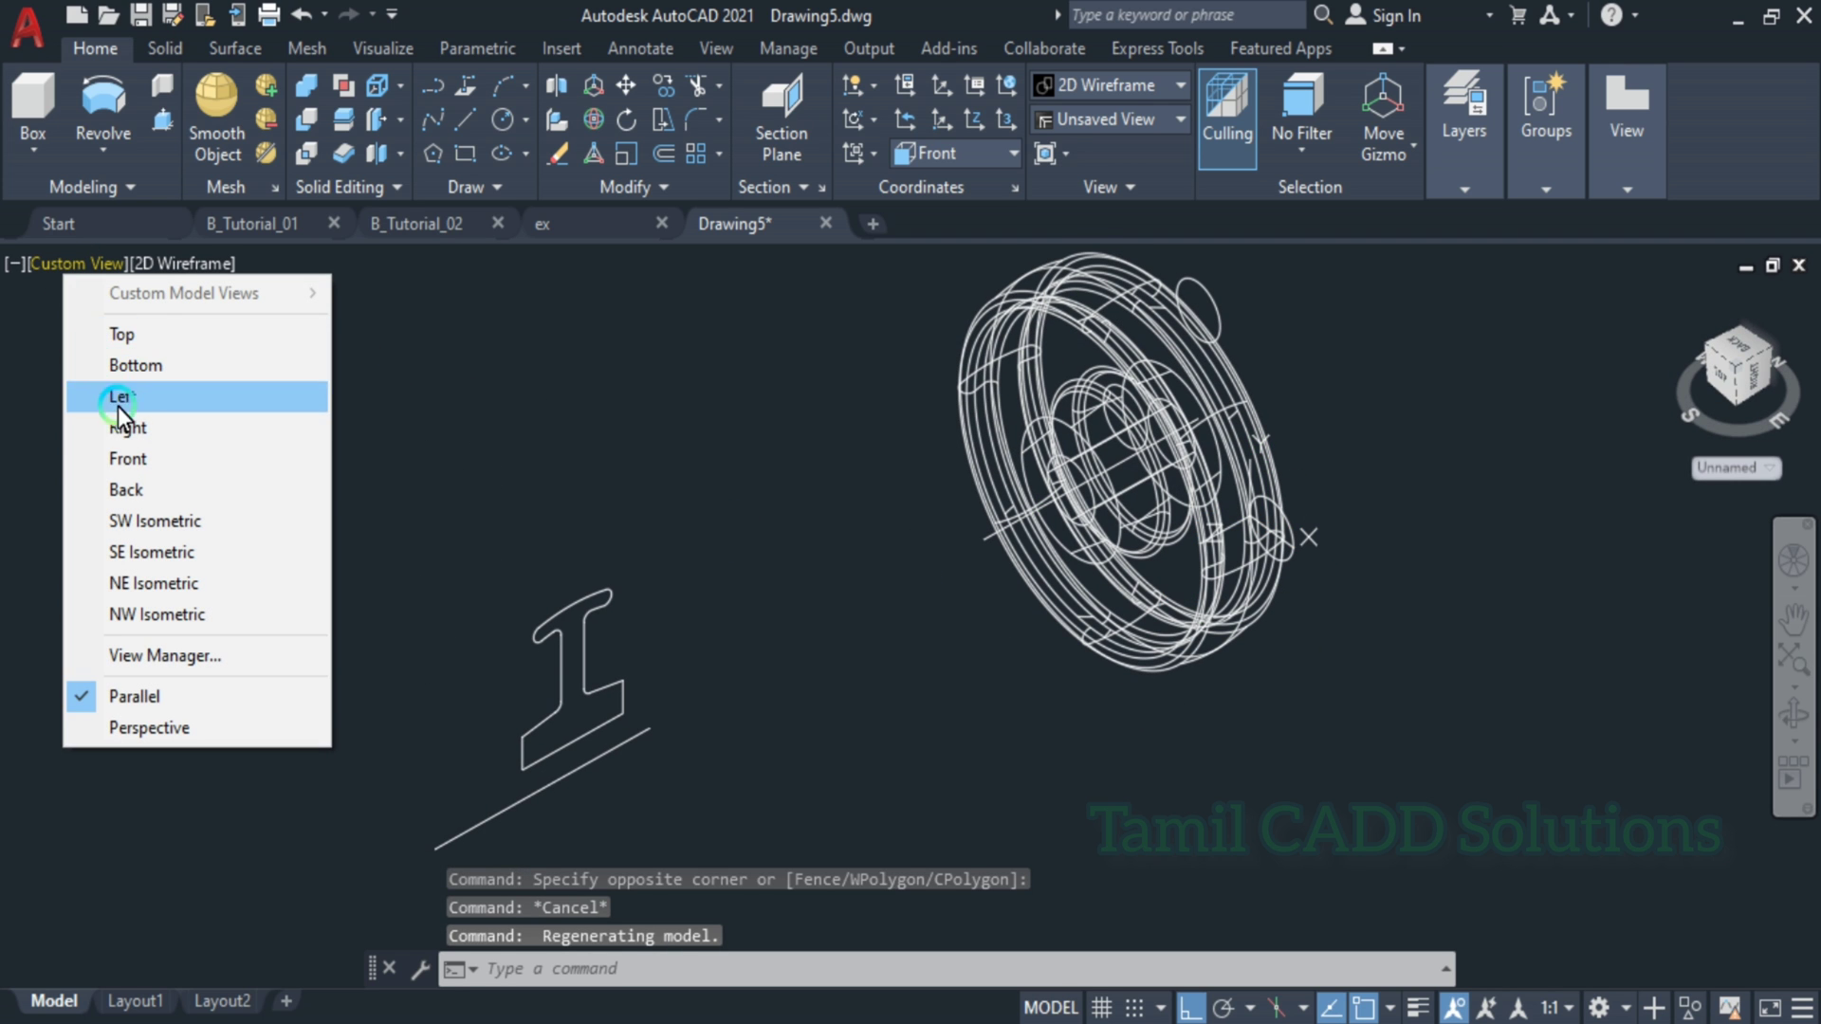
left_click(172, 242)
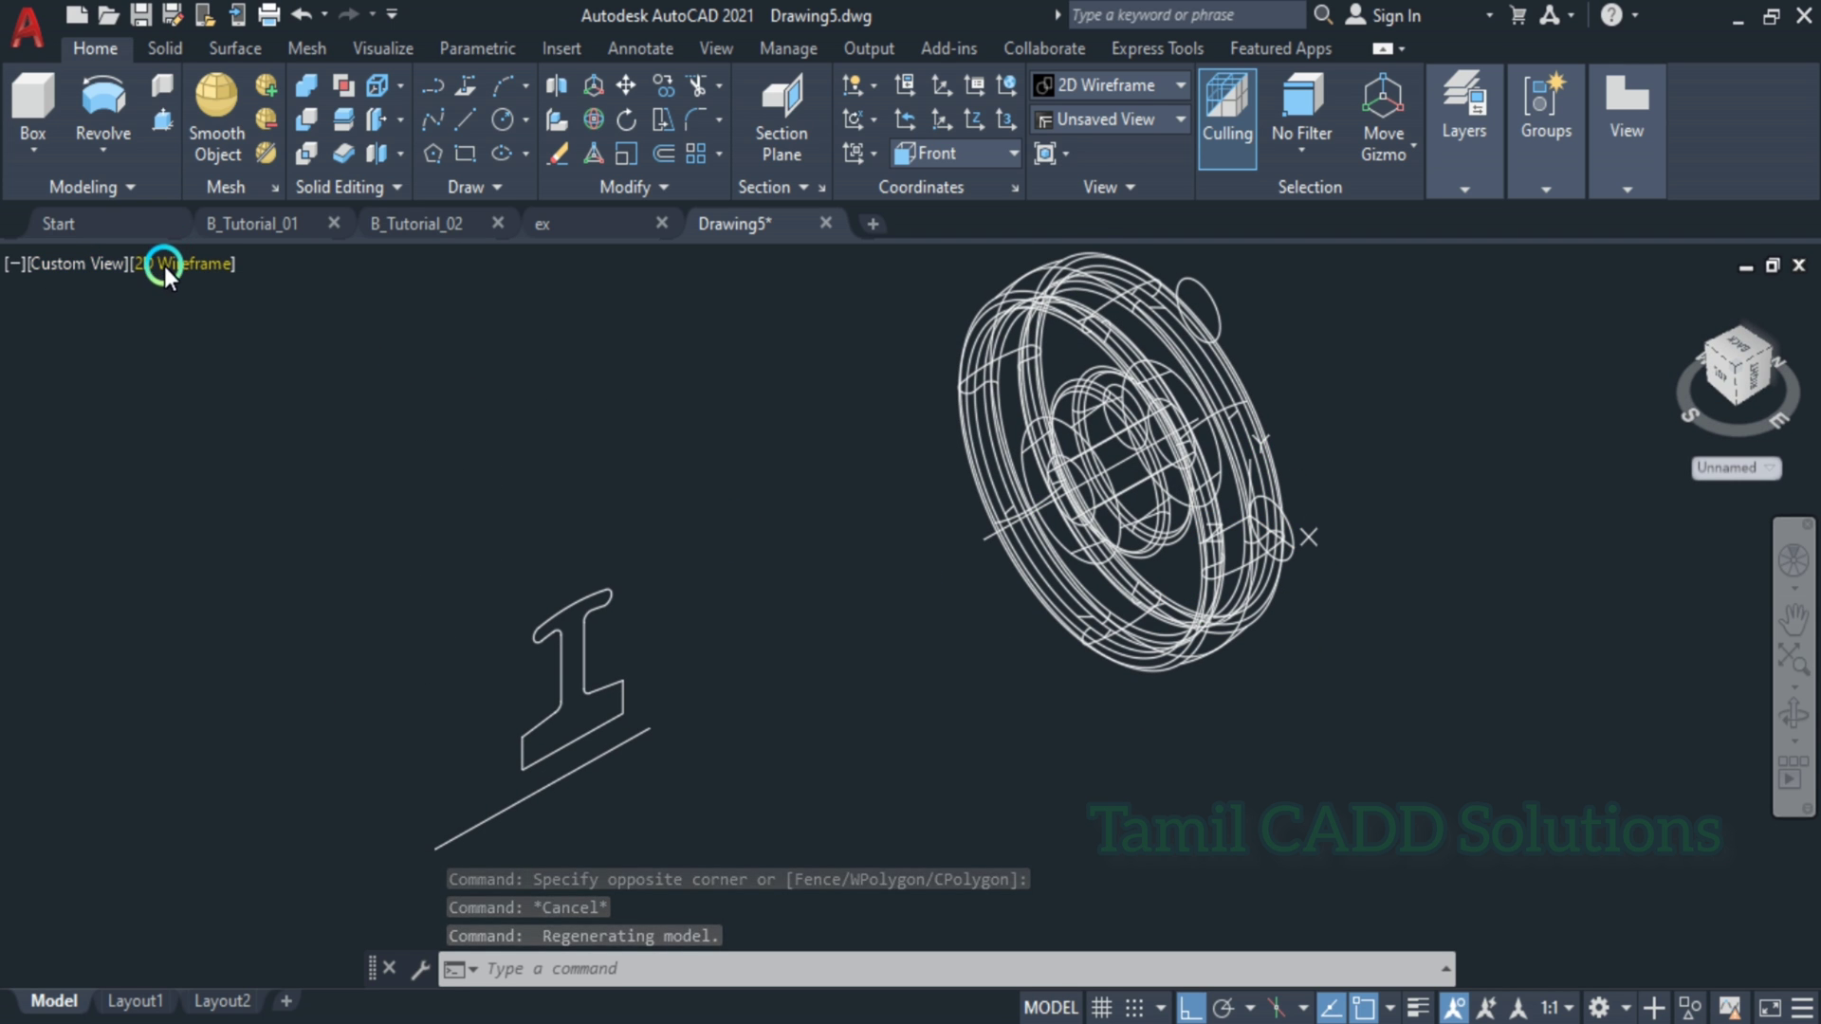
left_click(163, 264)
left_click(232, 425)
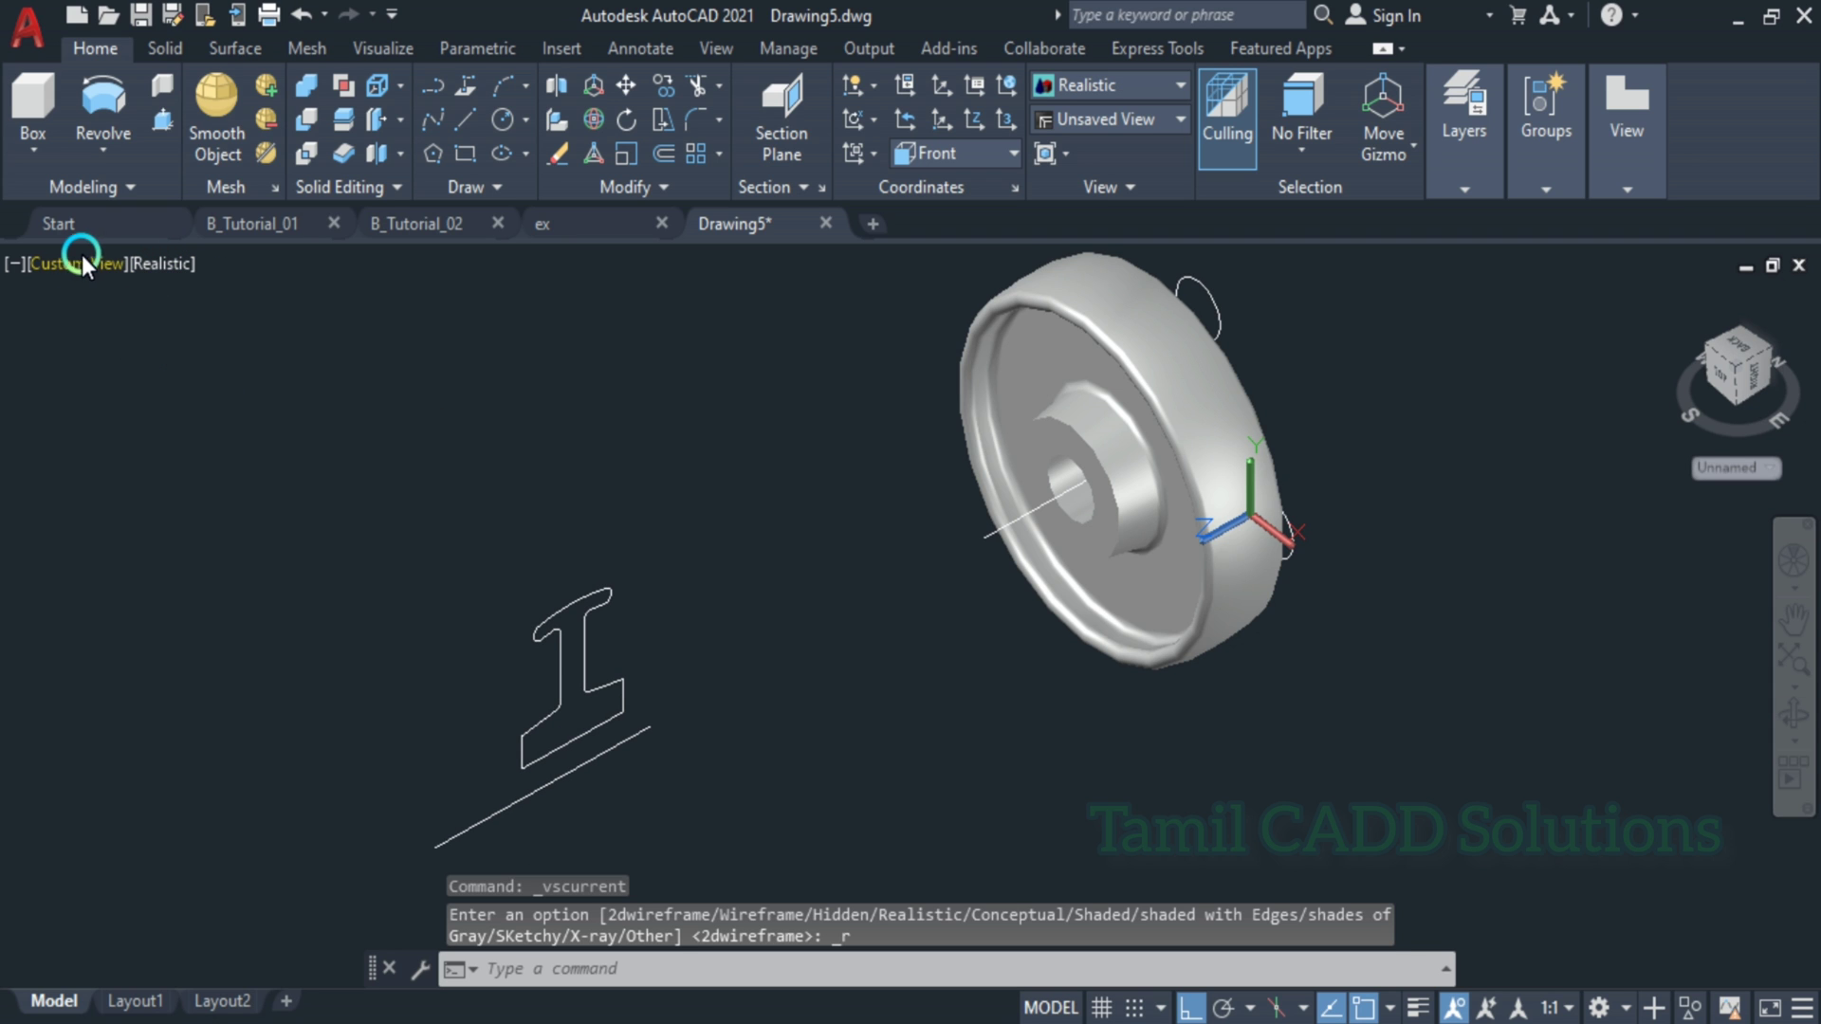
middle_click_drag(964, 539, 761, 573, "shift")
middle_click_drag(1094, 494, 500, 292, "shift")
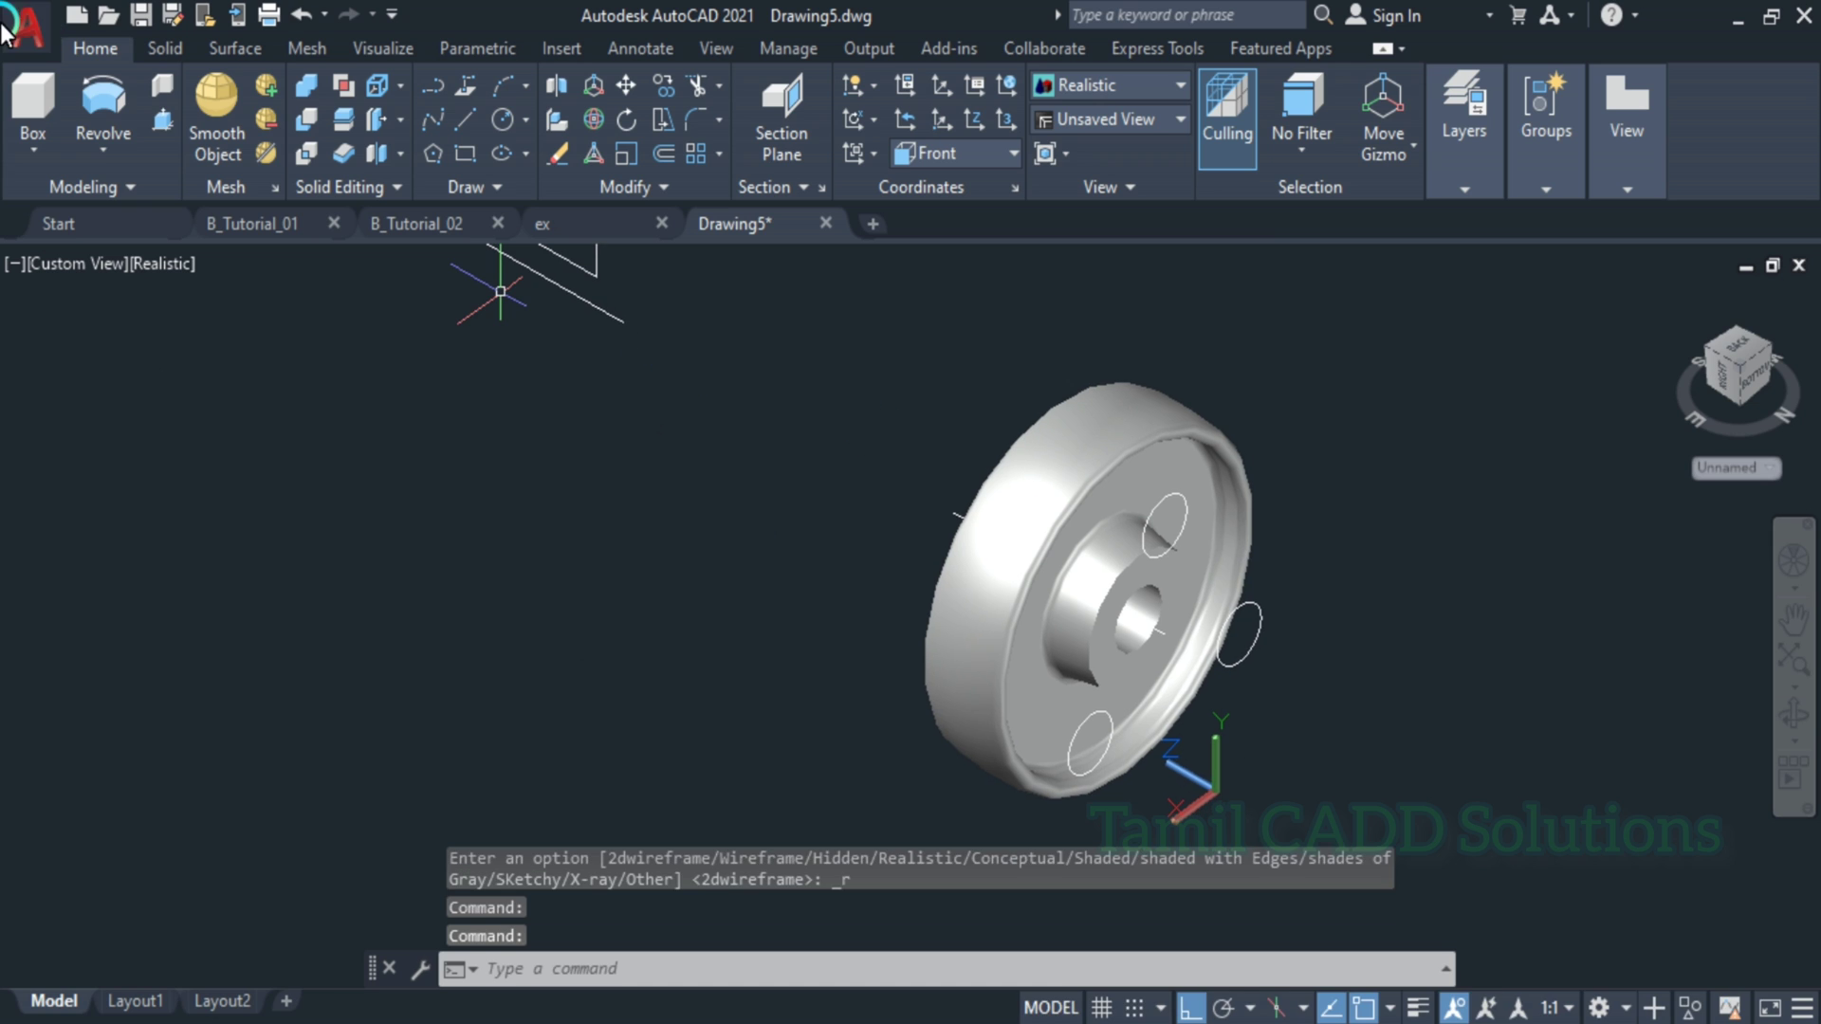
- Extrude the three 22 mm circles into solid cylinders passing through the wheel's web
left_click(81, 143)
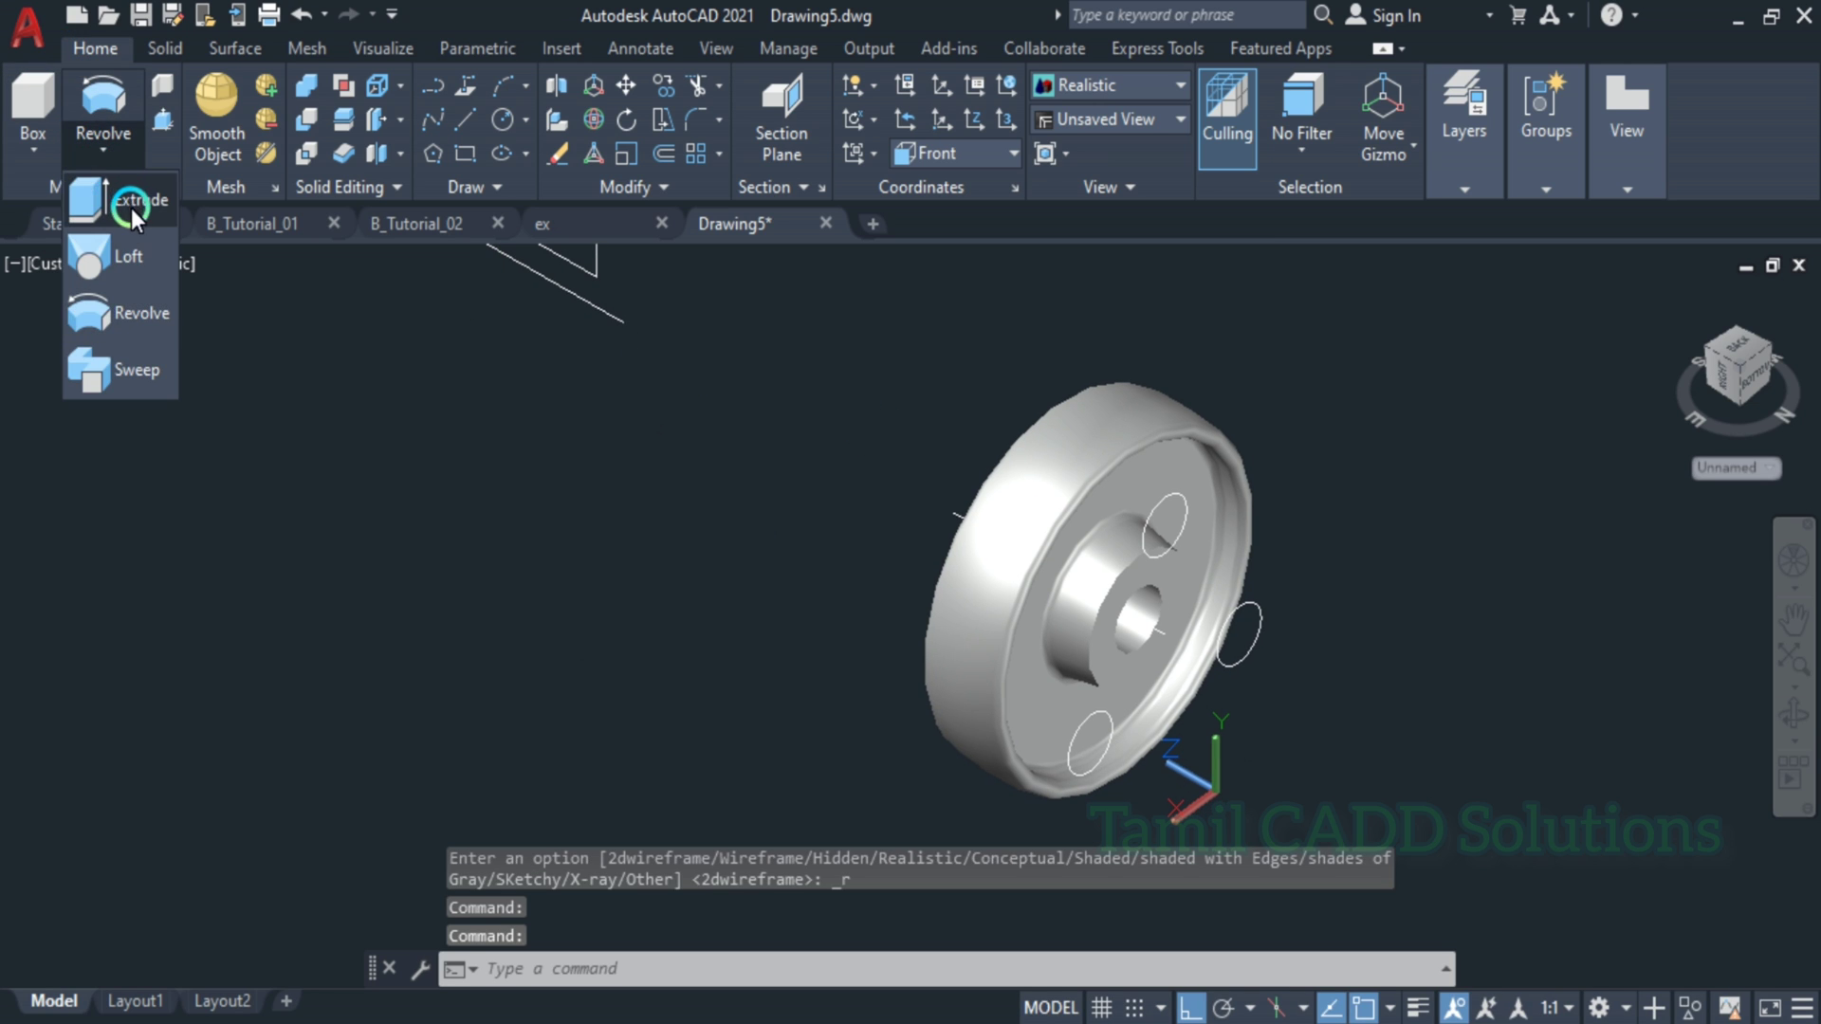
left_click(124, 203)
left_click(1262, 617)
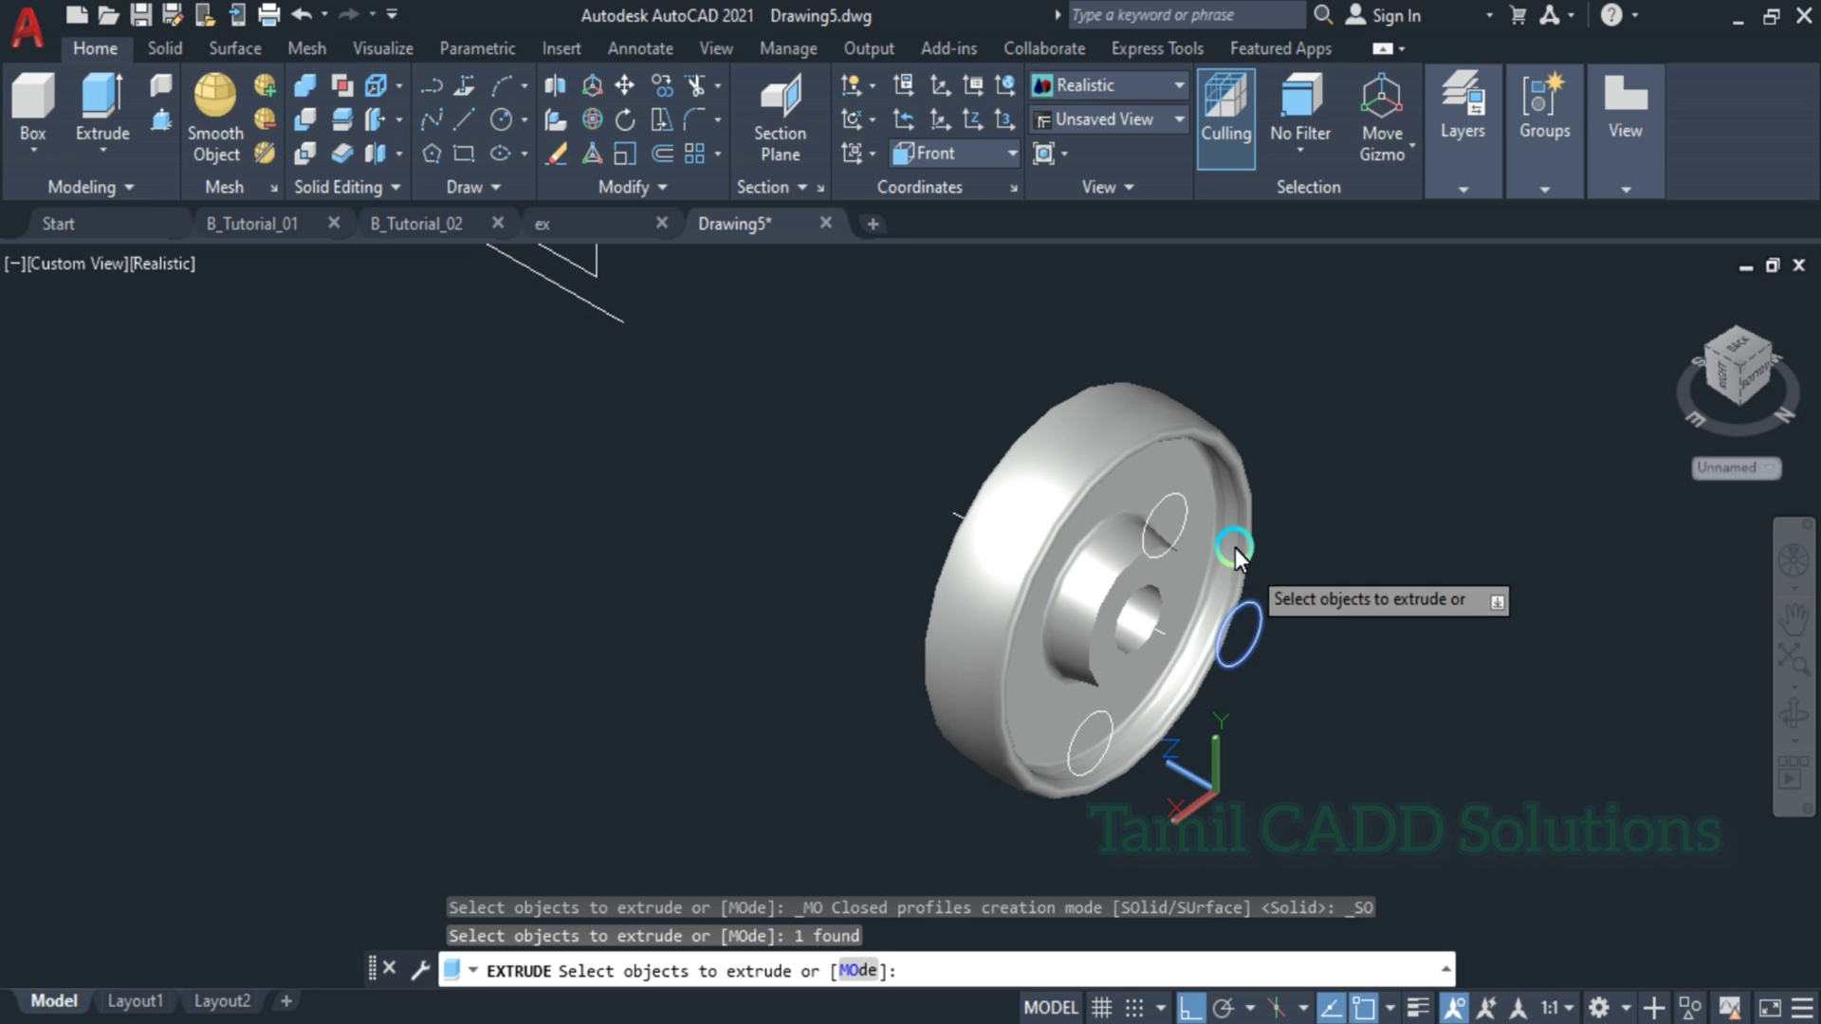
left_click(1183, 501)
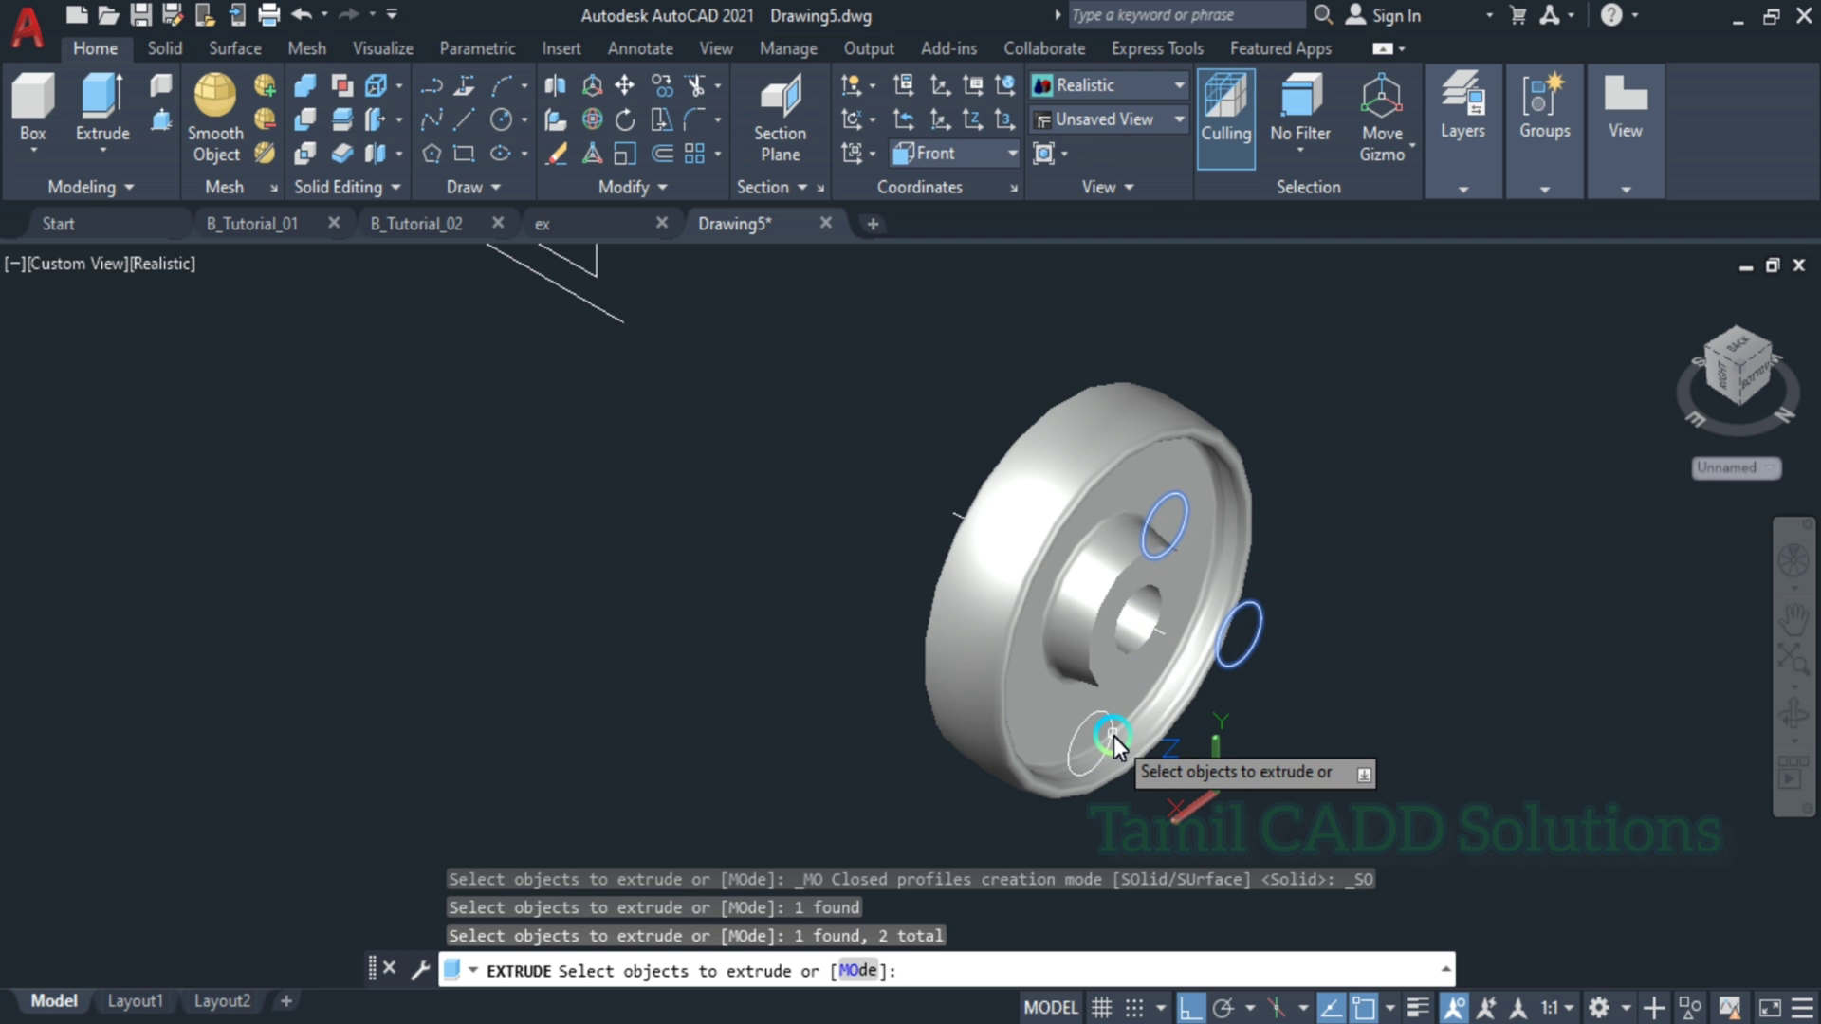
left_click(1114, 735)
key("Return")
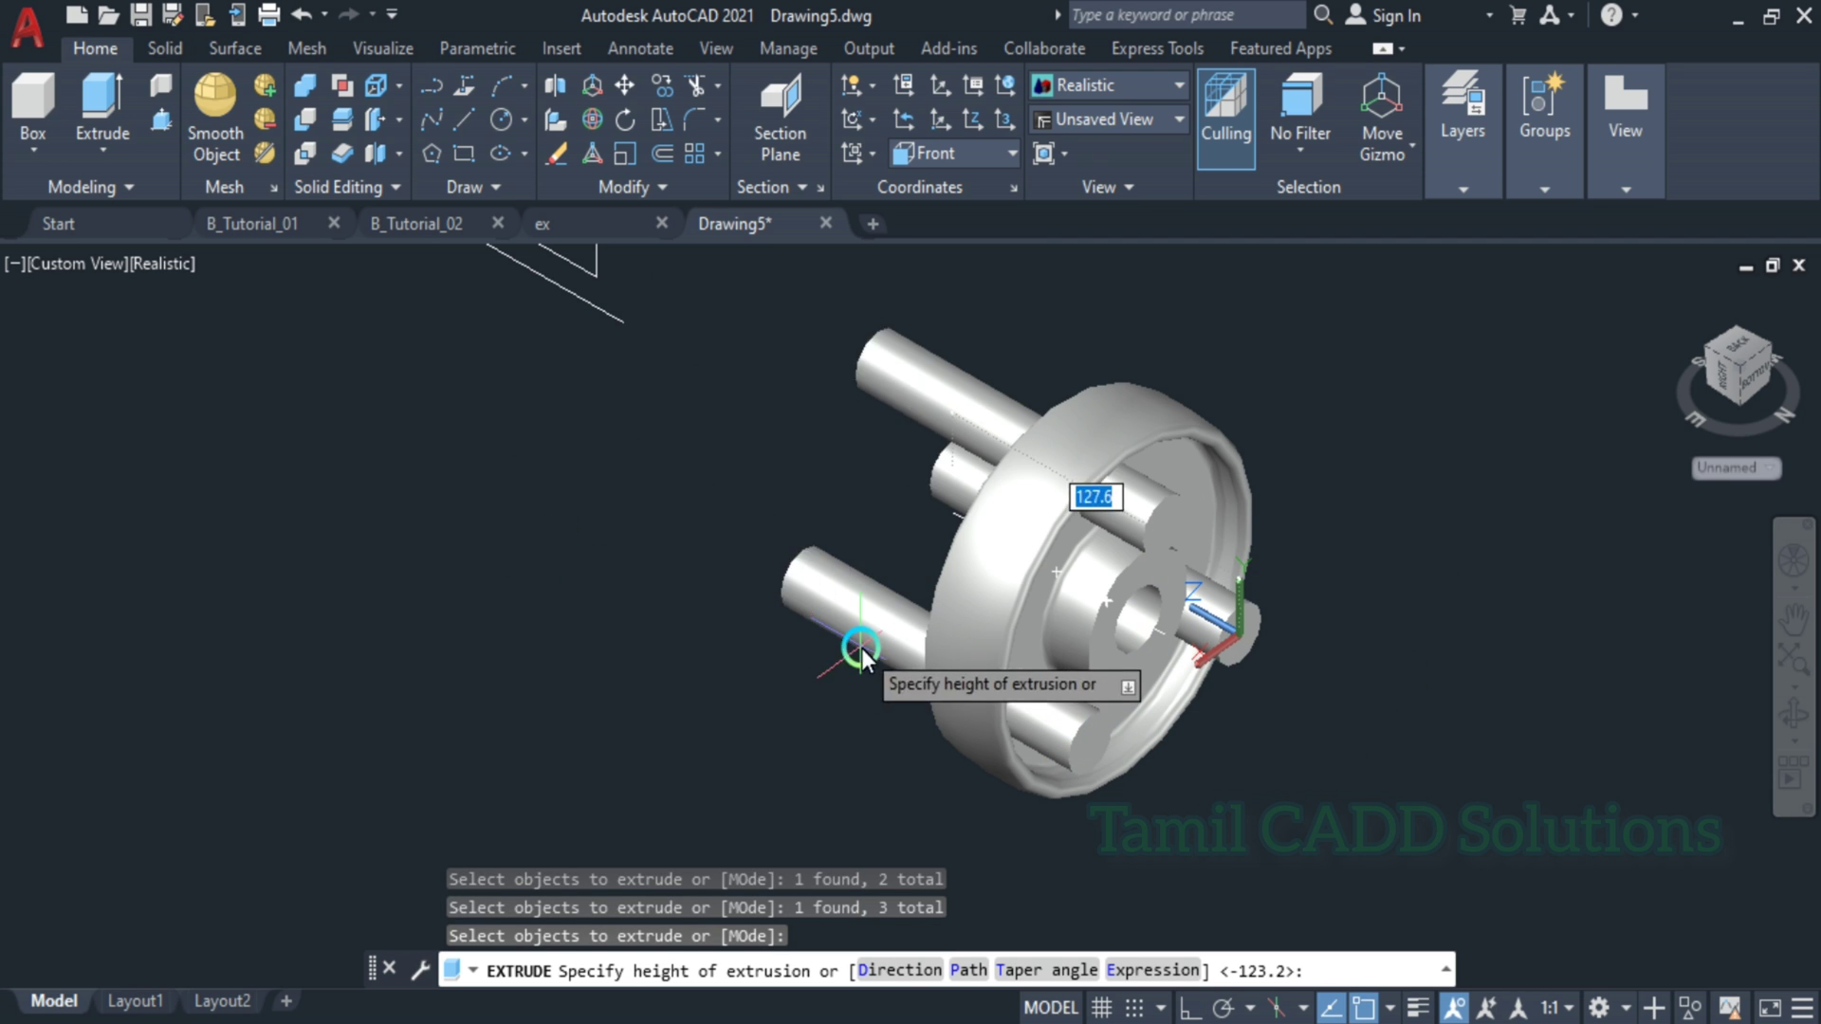
left_click(917, 656)
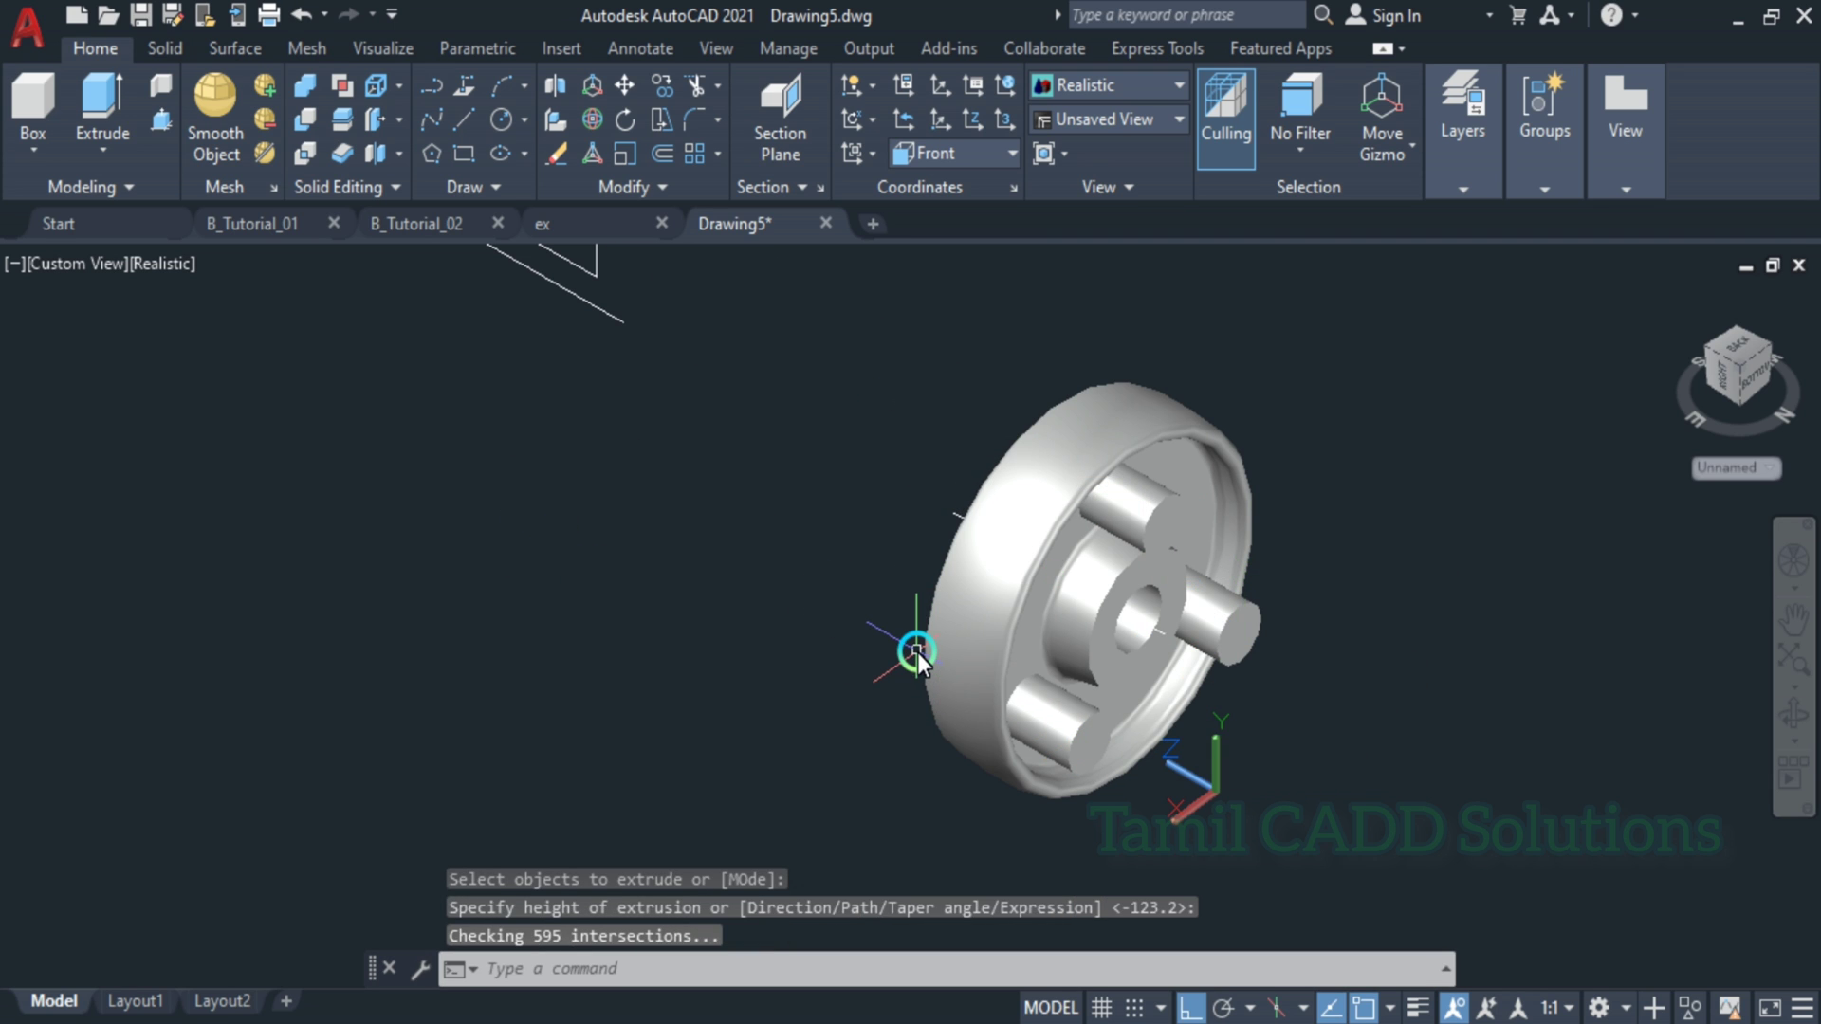
key("Escape")
middle_click_drag(984, 684, 1185, 685, "shift")
left_click(266, 147)
left_click(891, 506)
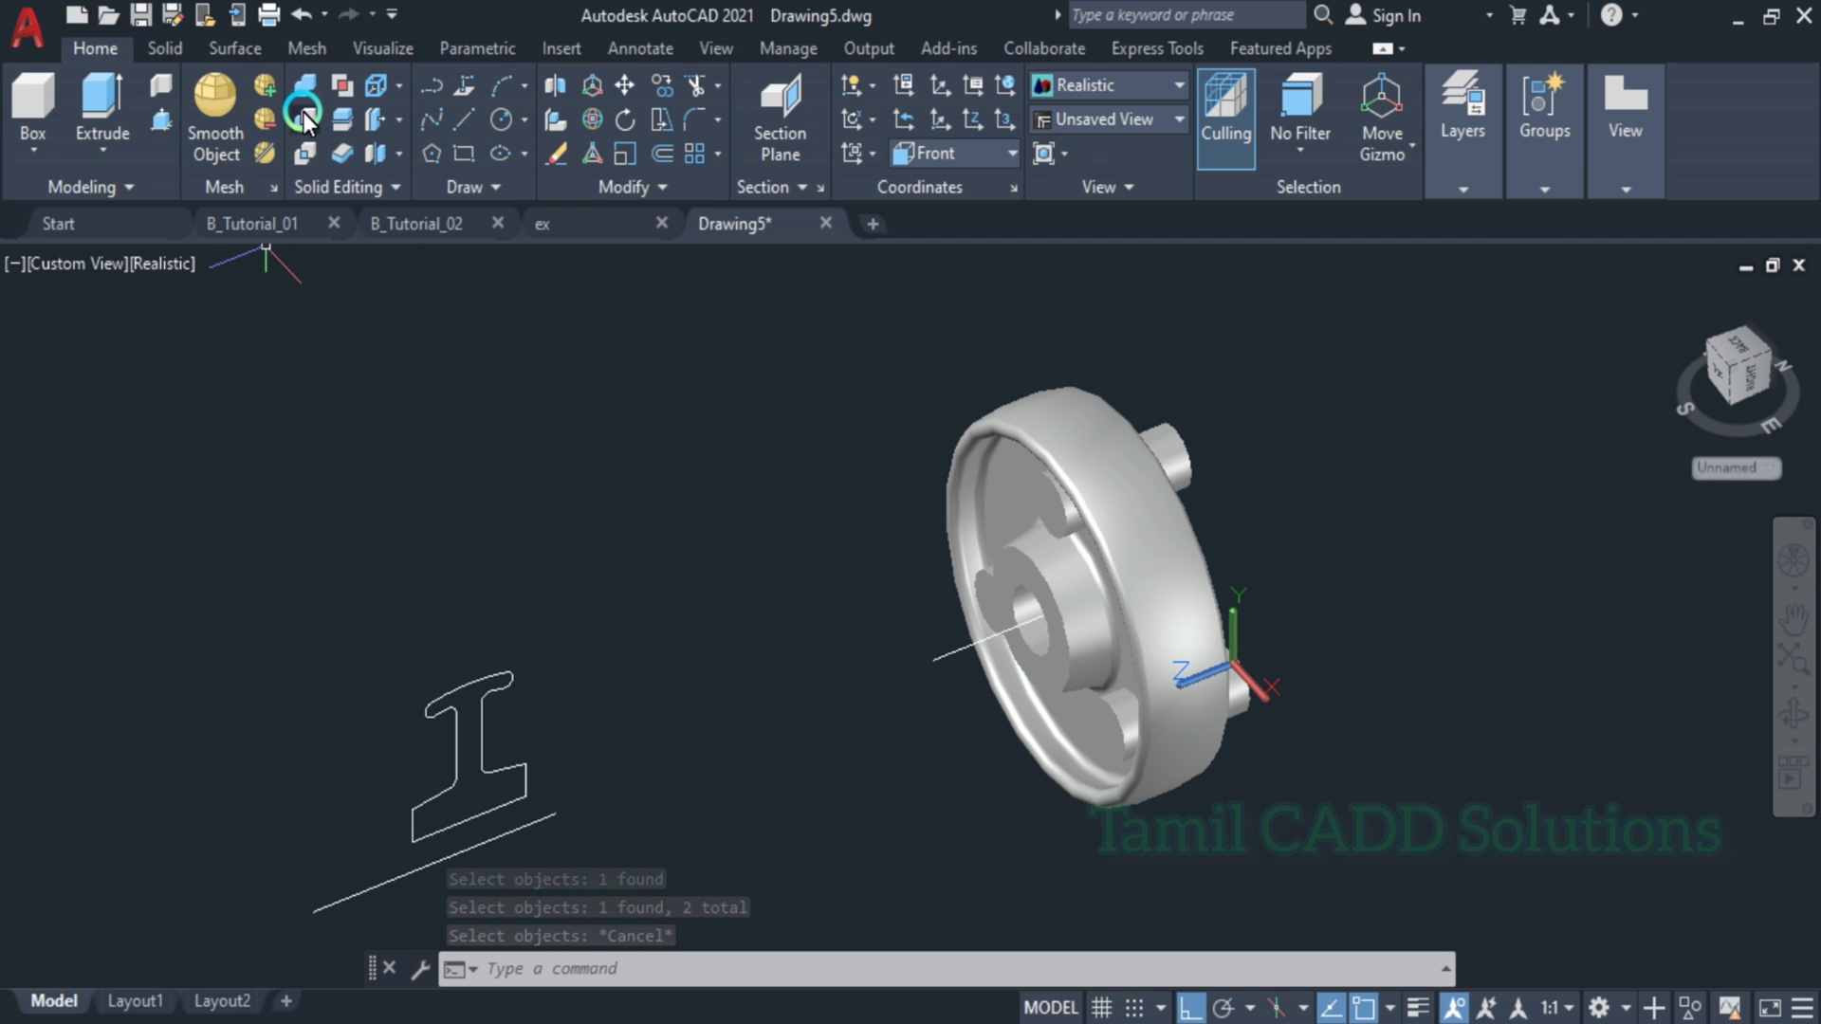
- Subtract the three extruded cylinders from the wheel body to cut the core holes through the web
left_click(304, 118)
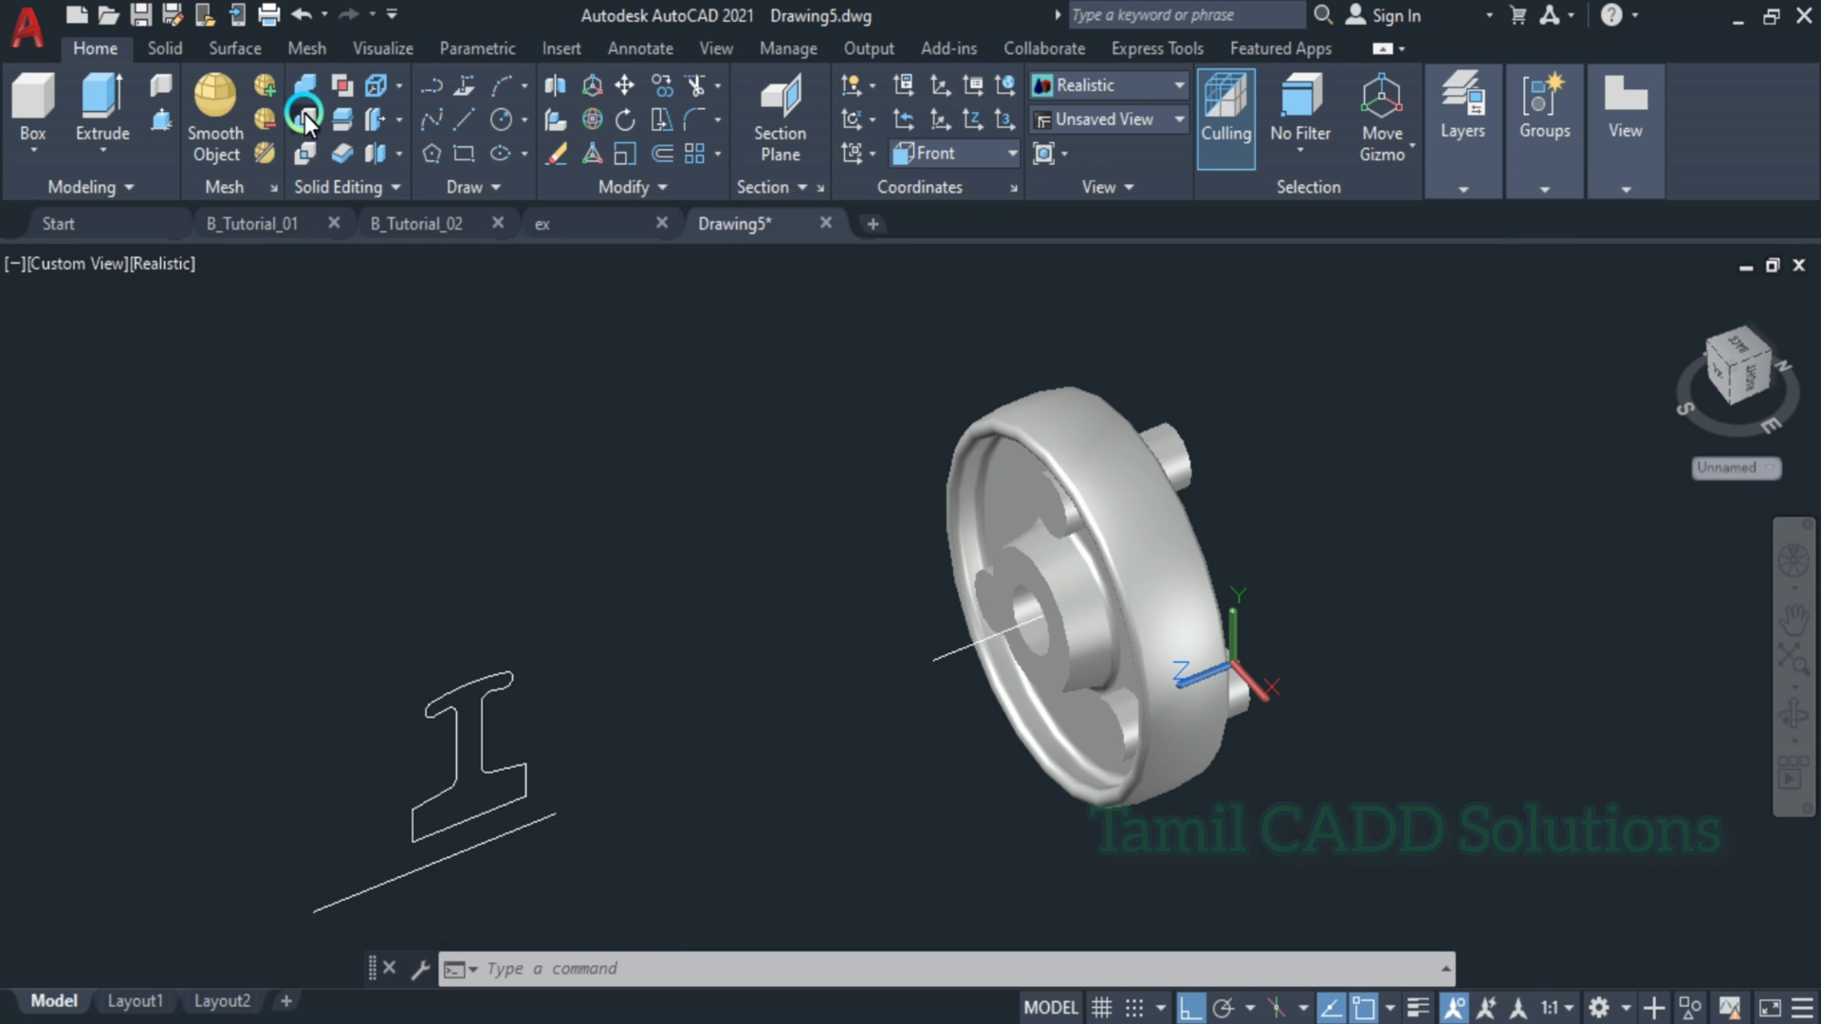
left_click(1123, 442)
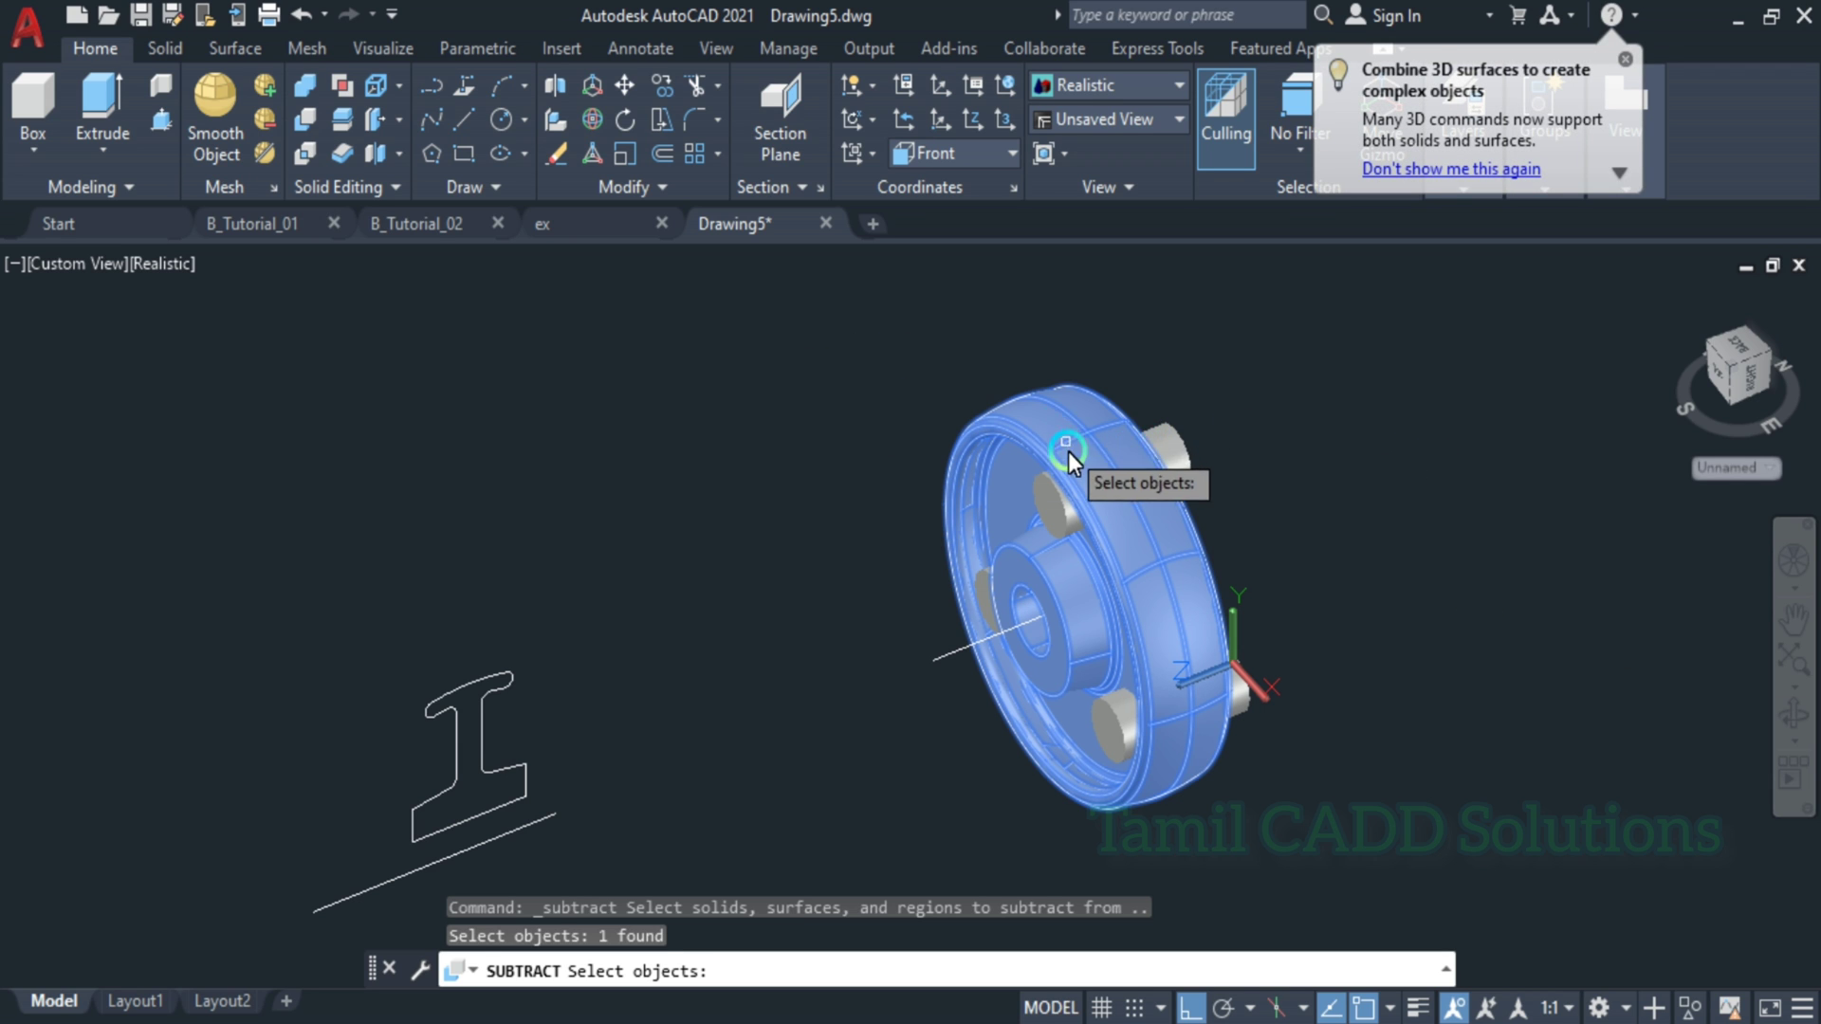
key("Return")
left_click(1196, 468)
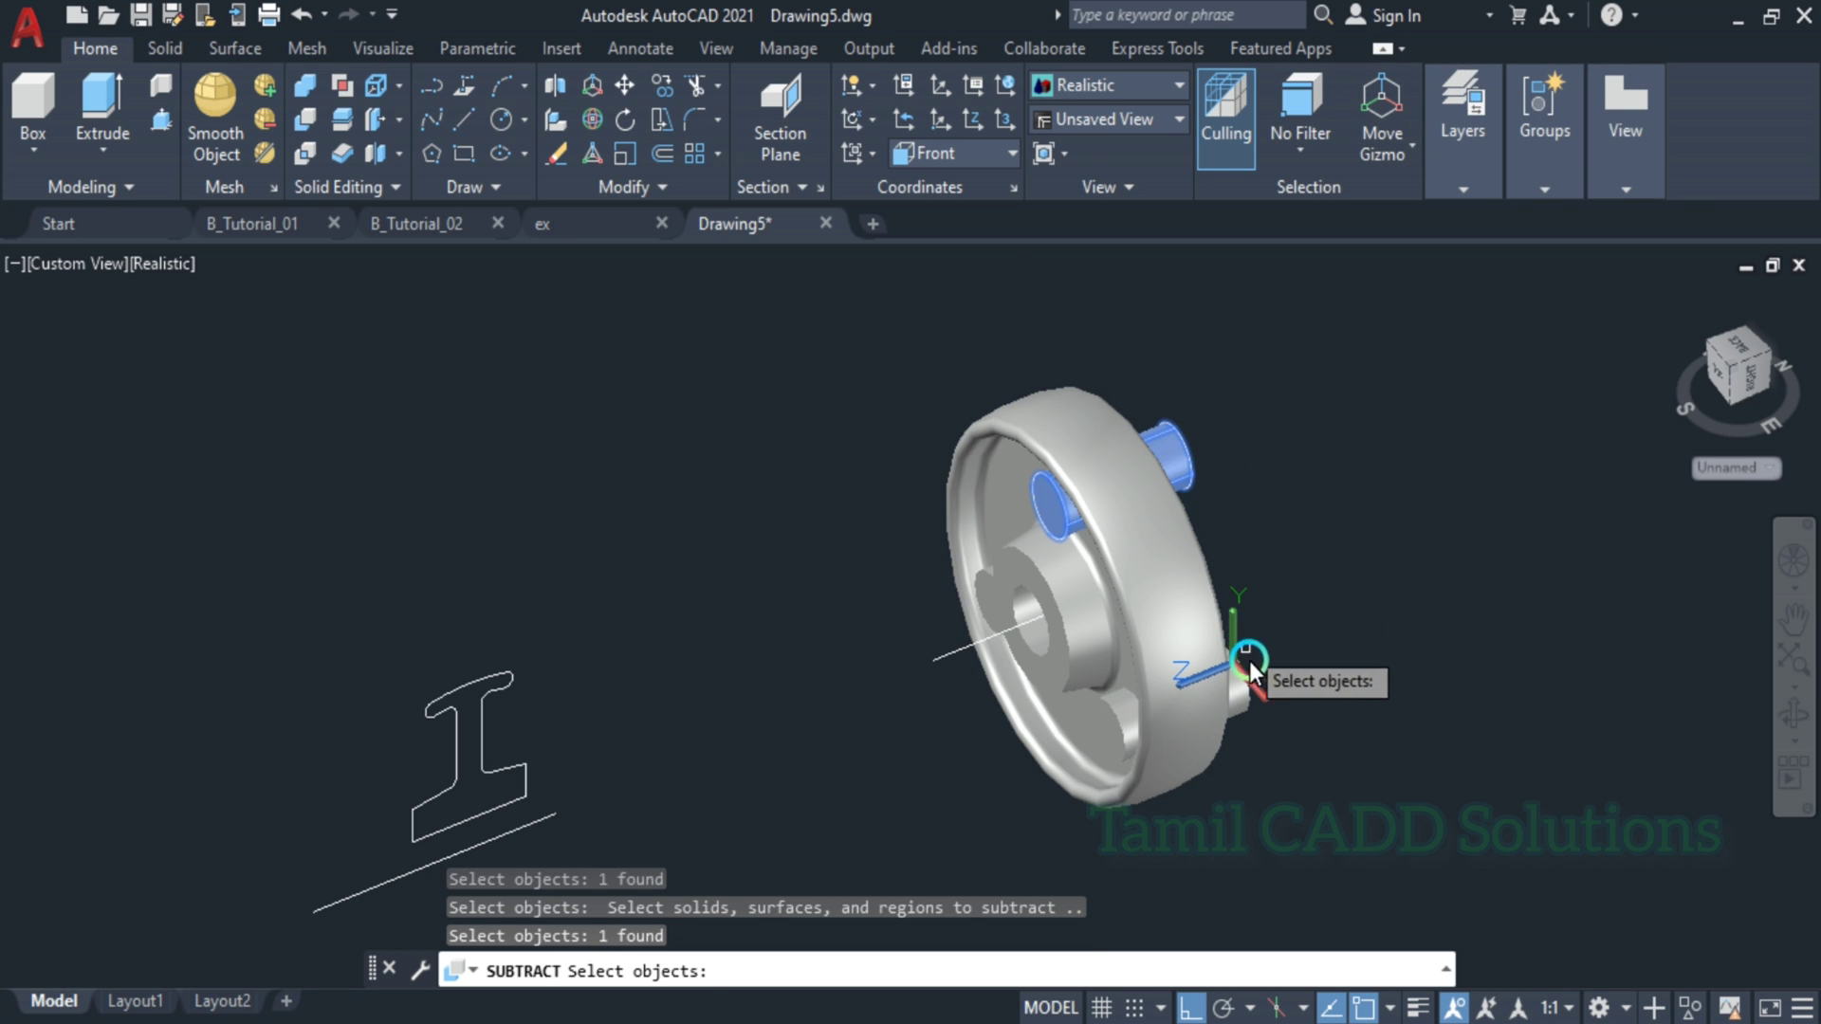
scroll(1245, 701, "up", 4)
left_click(1244, 701)
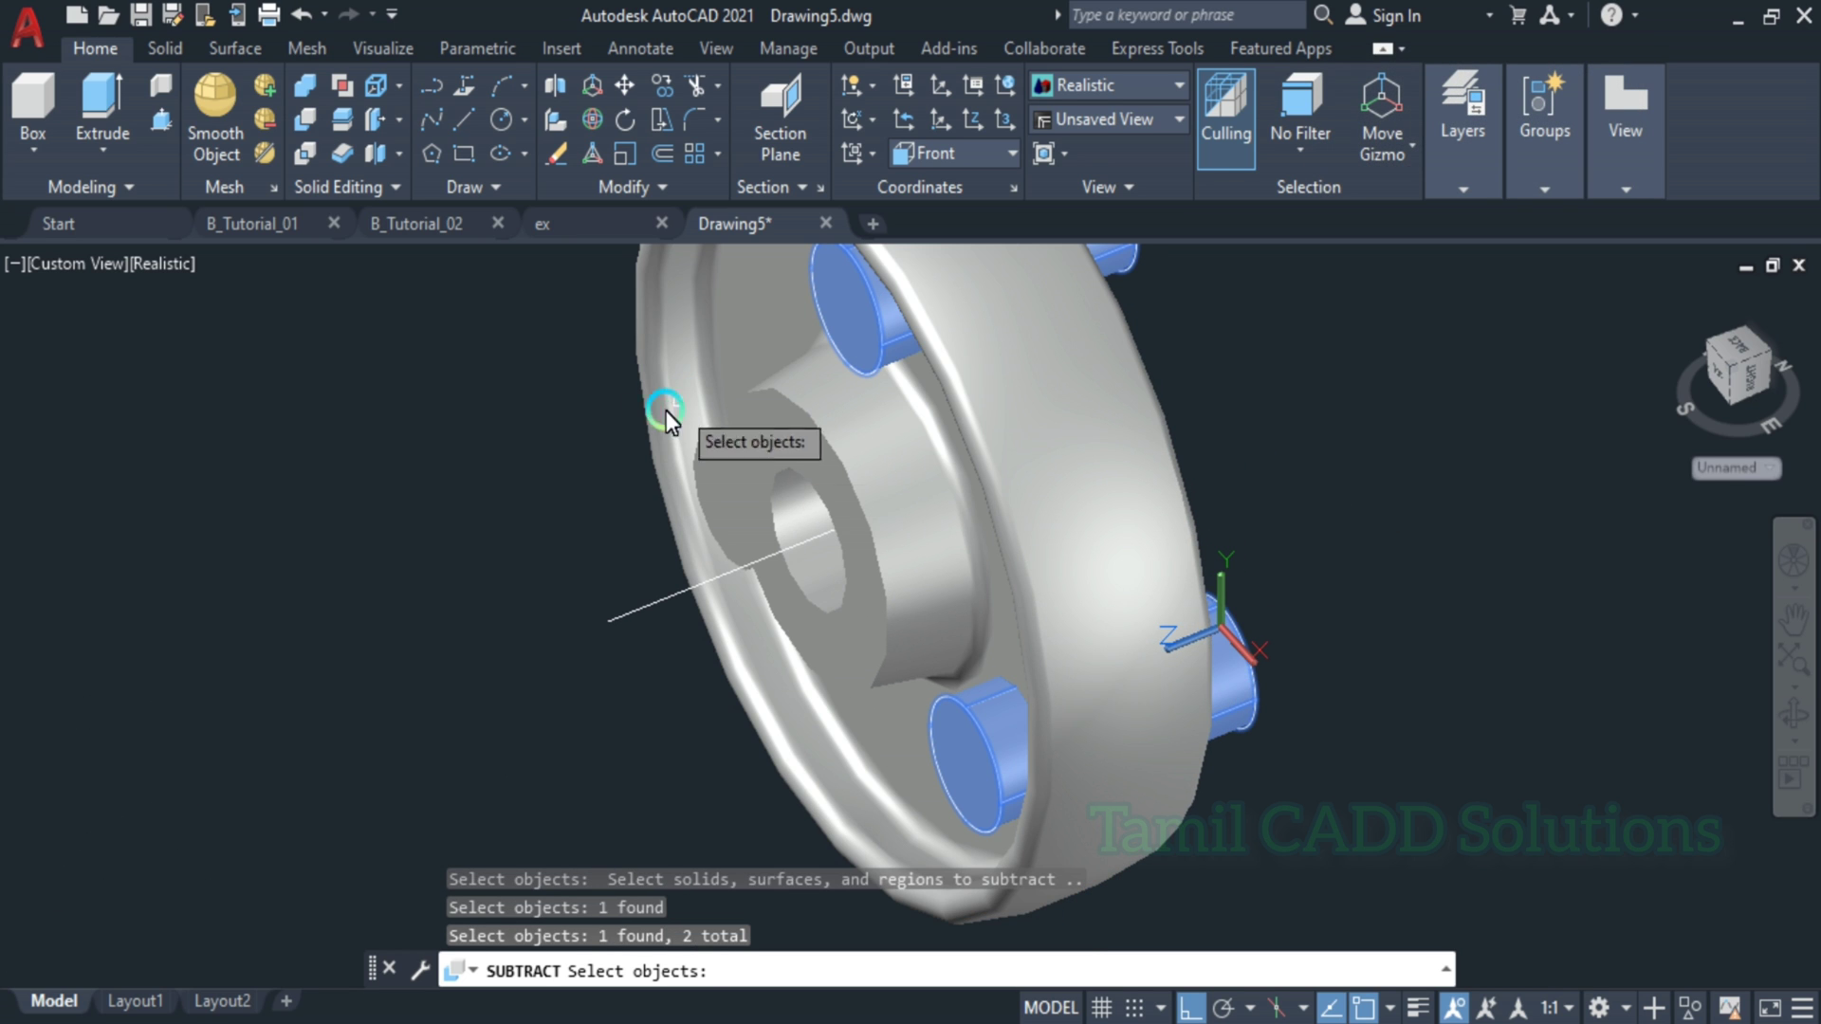
scroll(739, 487, "up", 5)
left_click(680, 466)
scroll(693, 487, "down", 5)
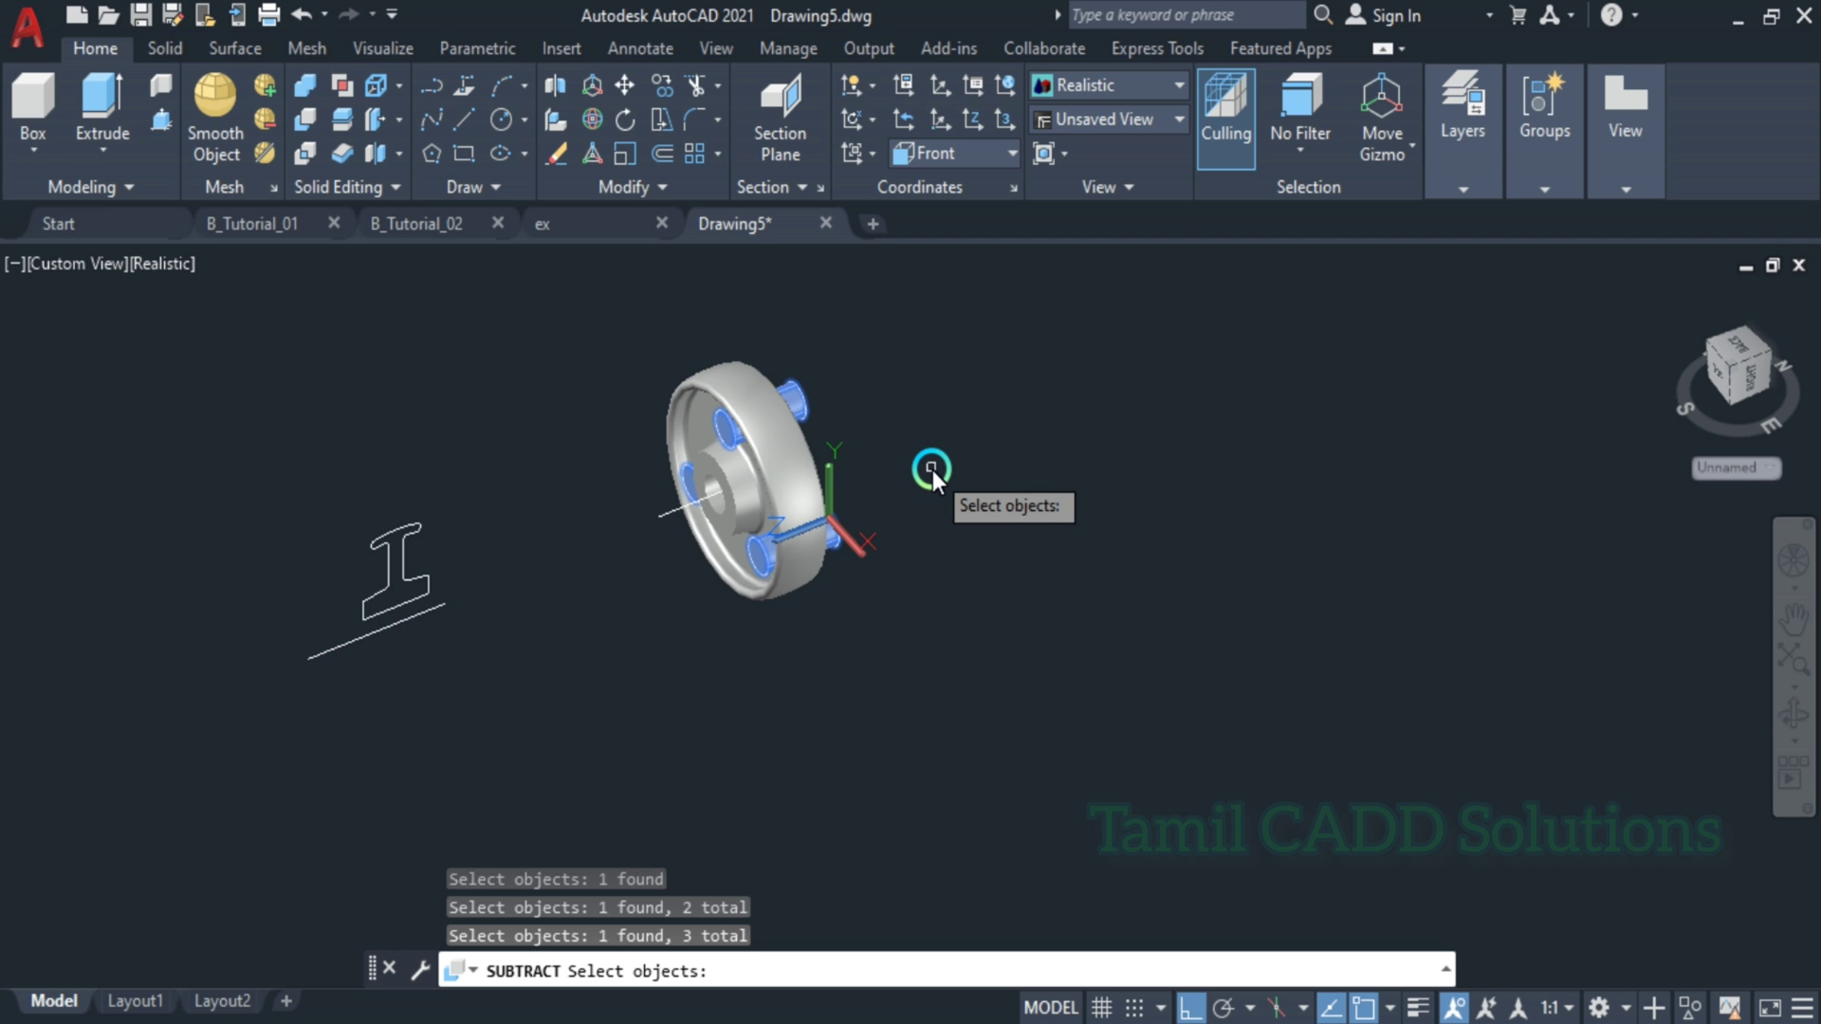
key("Return")
- Inspect the cut core holes from the other side and compare them with the Truck Wheel drawing in the PDF exercise book
middle_click_drag(777, 556, 567, 628, "shift")
key("Return")
scroll(670, 732, "up", 5)
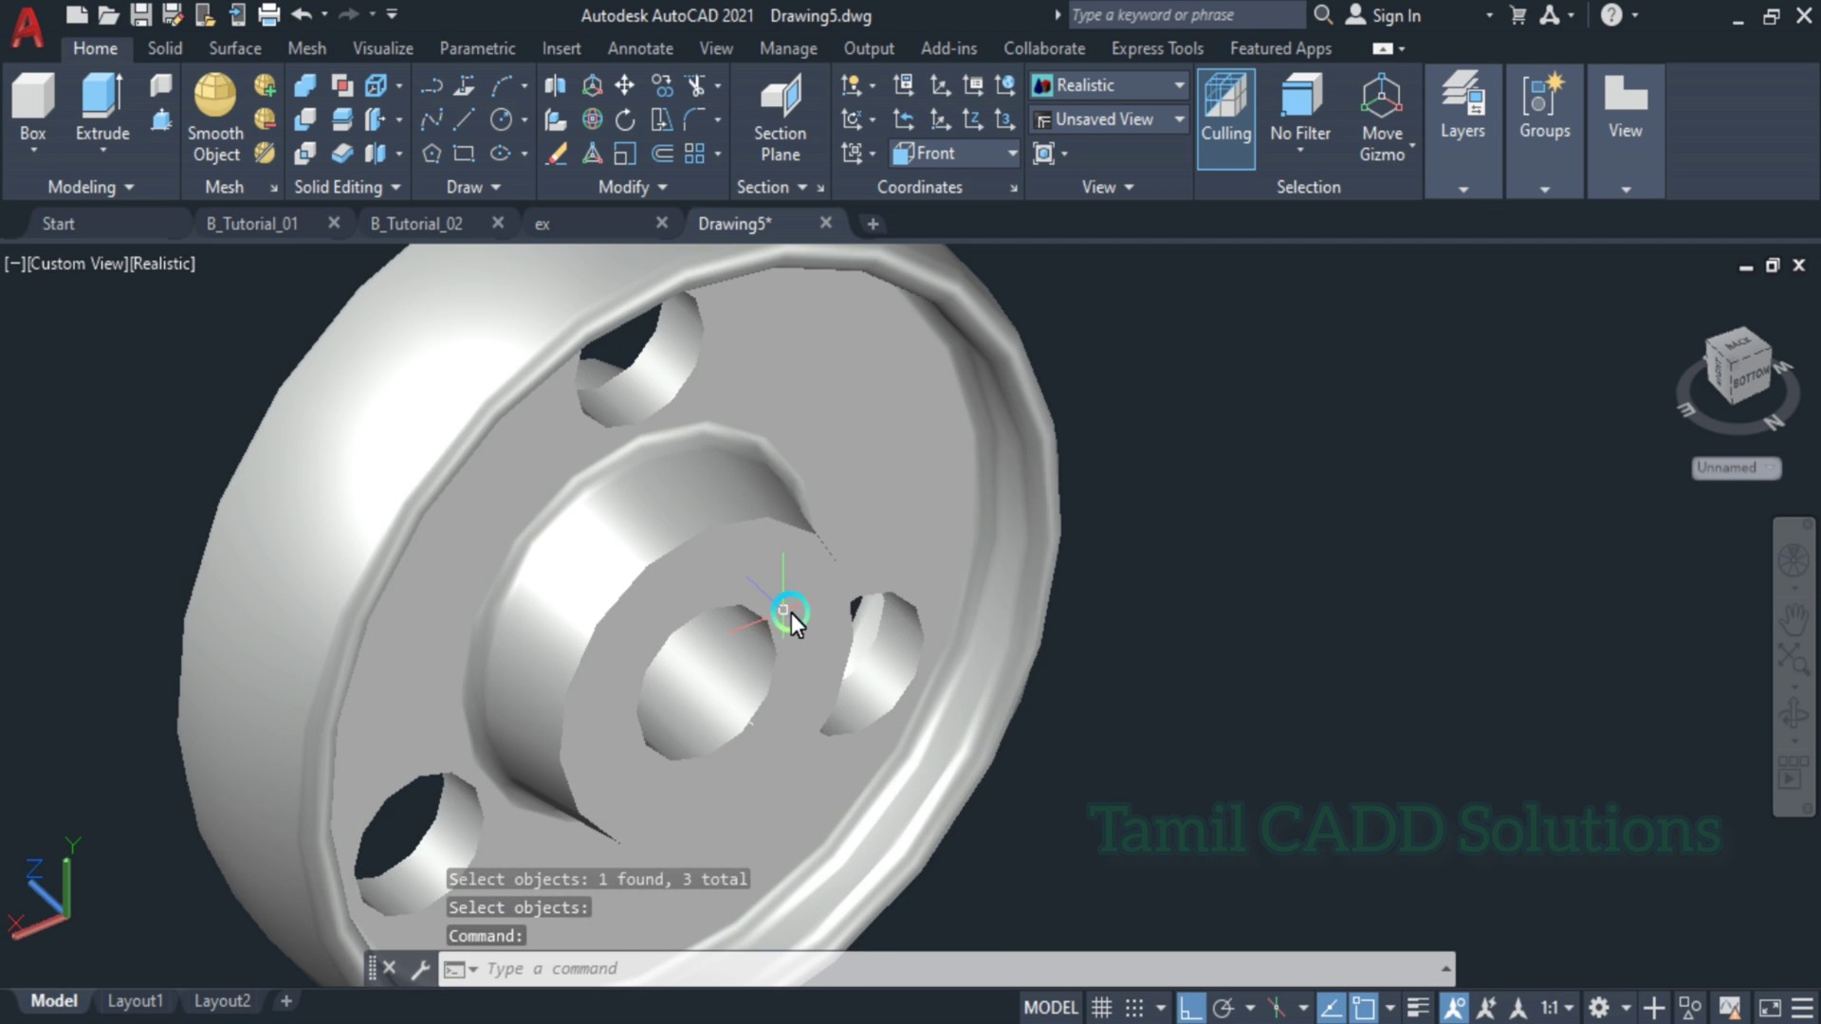
scroll(783, 614, "down", 4)
middle_click_drag(775, 647, 801, 466, "shift")
scroll(766, 570, "up", 5)
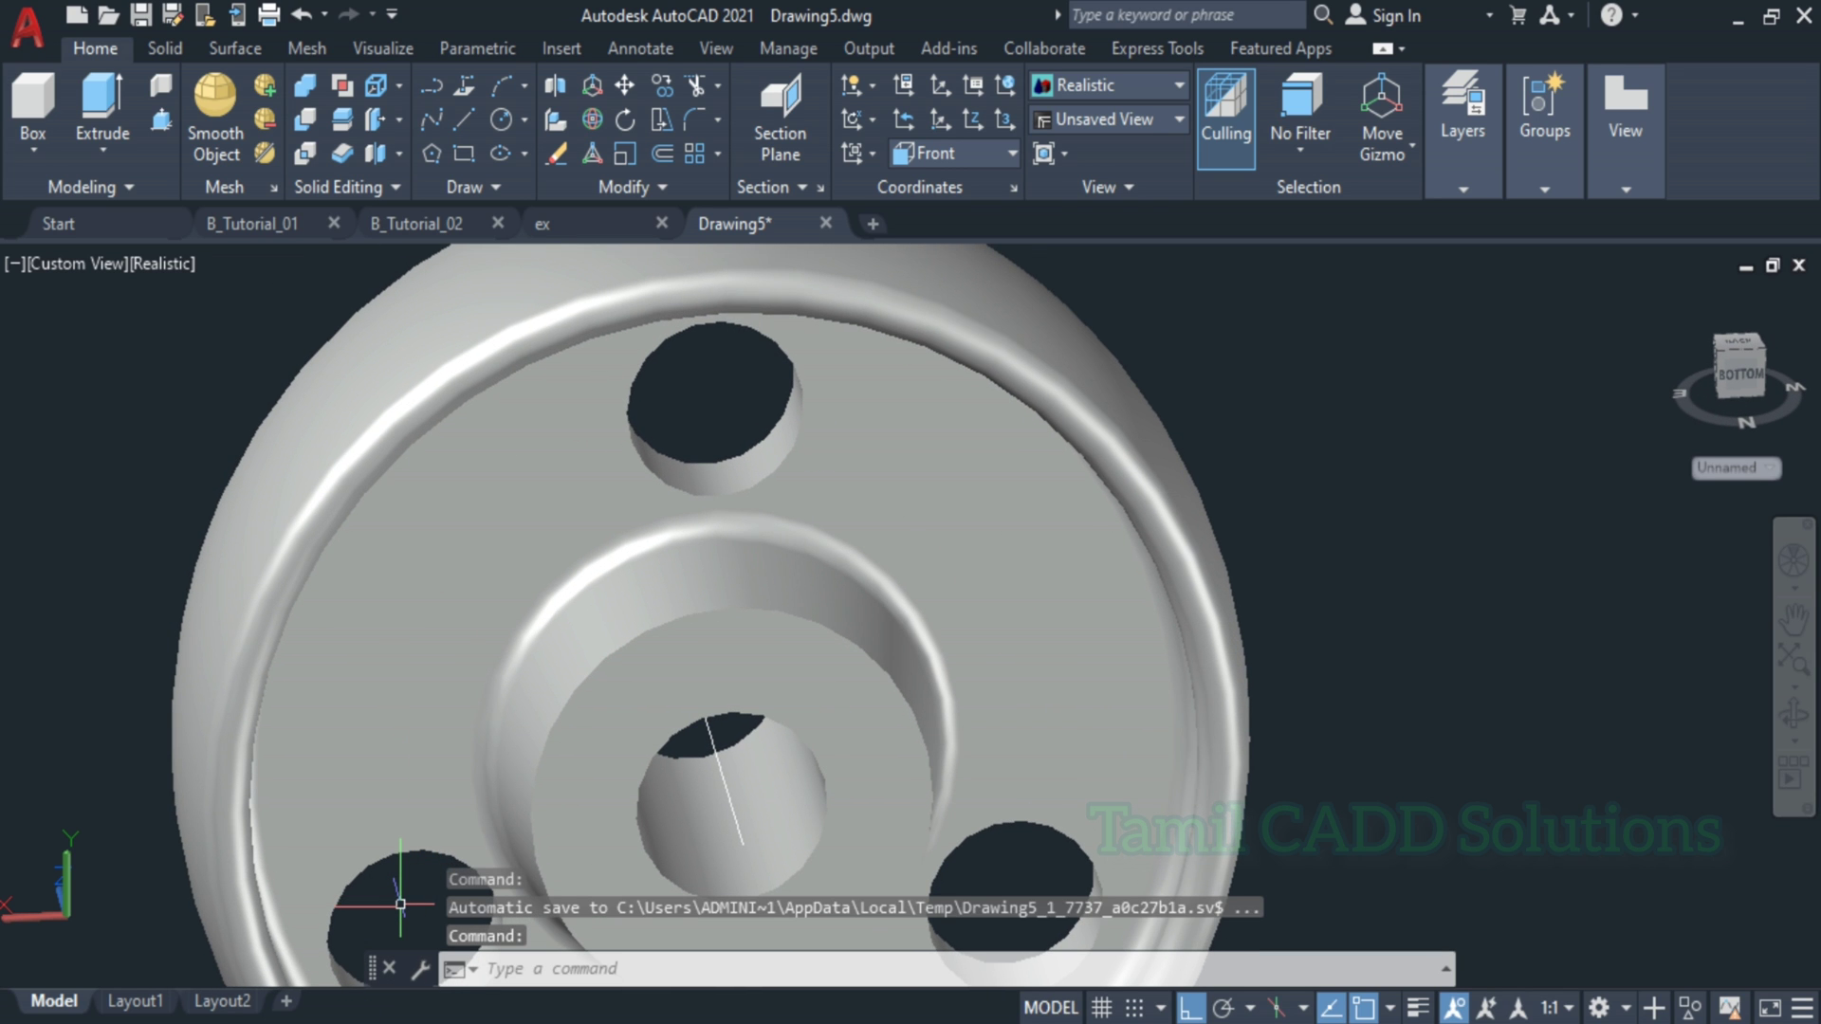
mouse_move(304, 1007)
left_click(284, 939)
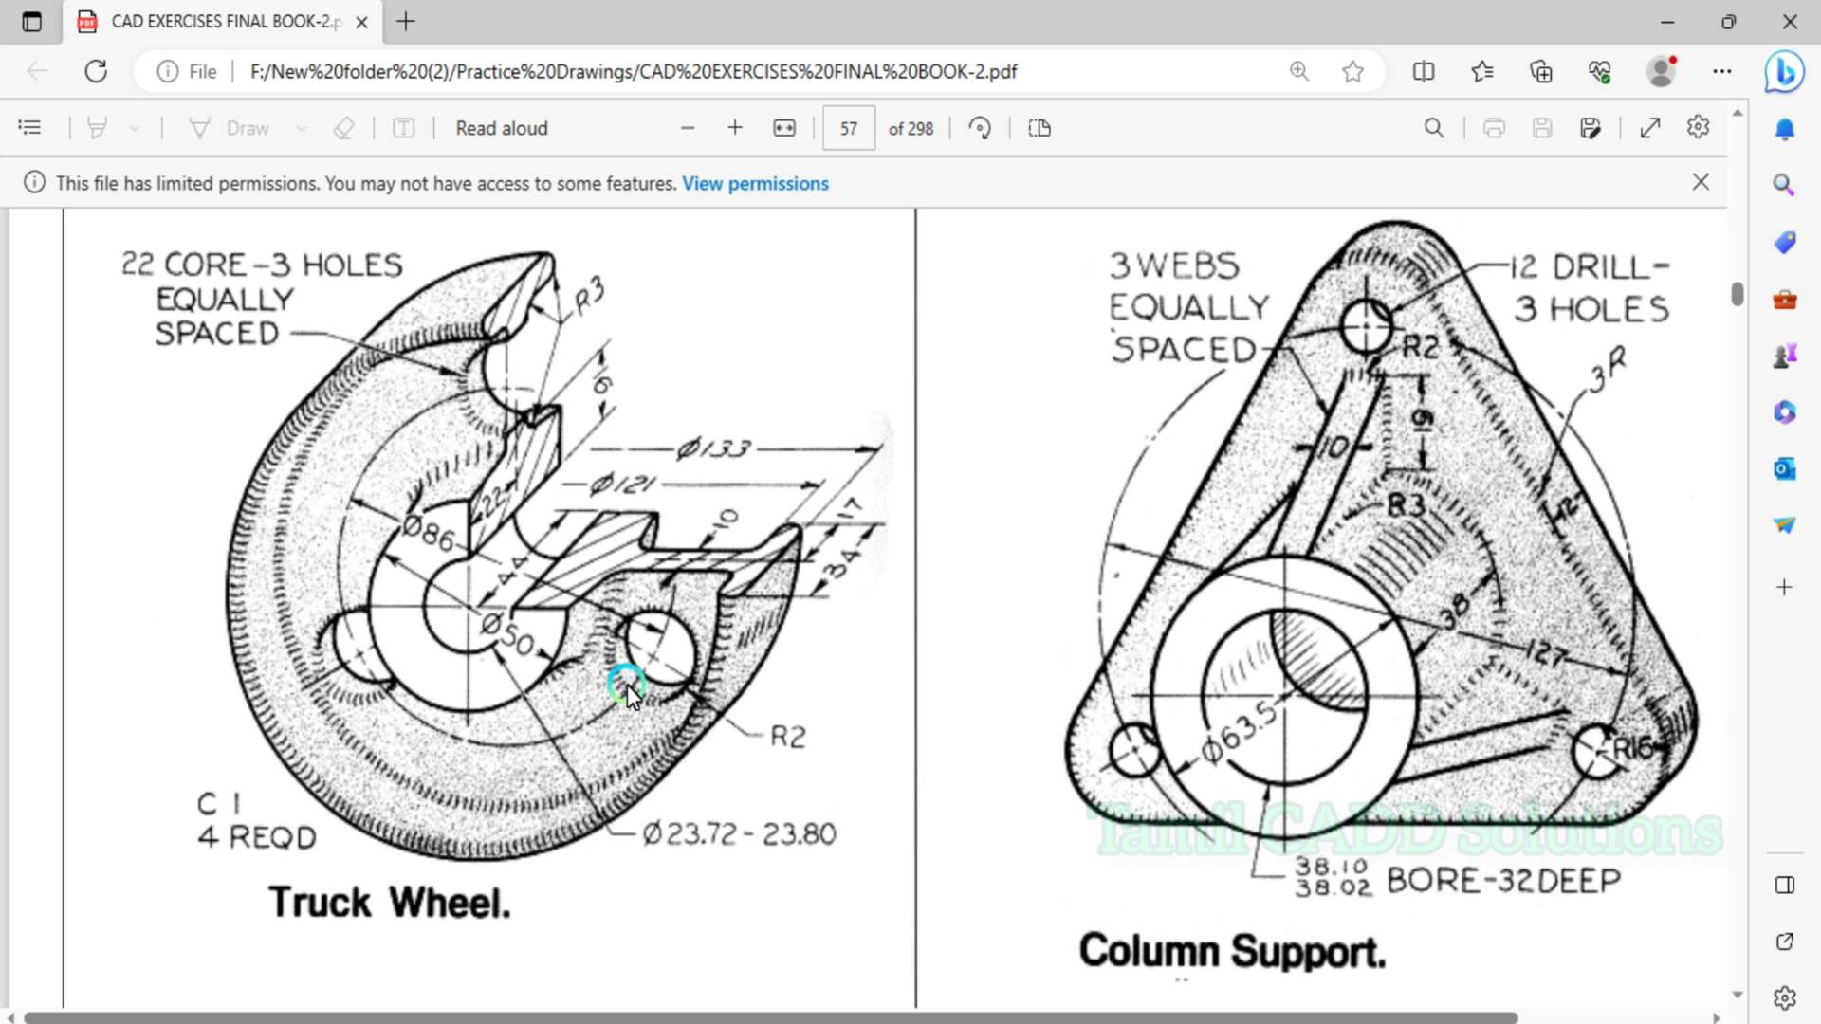
left_click(1673, 22)
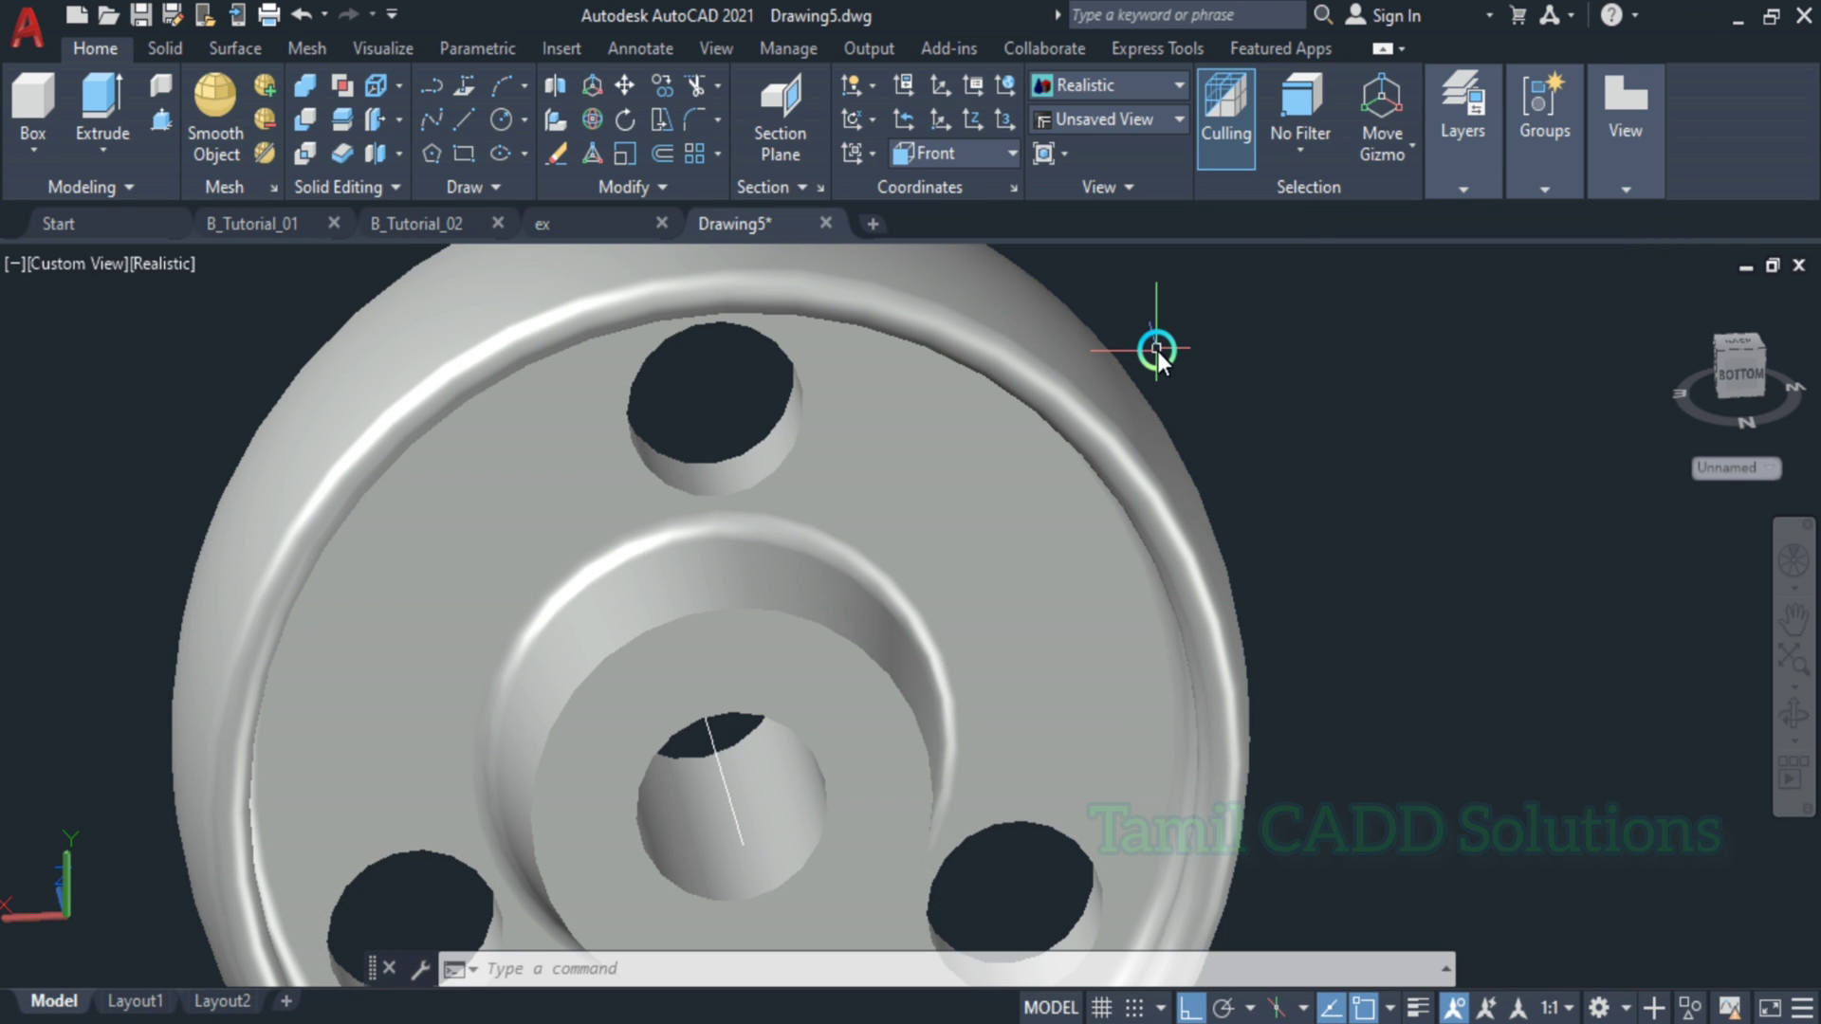
- Start an edge fillet of radius 3 and select the rim edges of the three core holes on the visible face
scroll(865, 527, "down", 5)
scroll(838, 549, "up", 4)
middle_click_drag(845, 525, 856, 509, "shift")
type("FI")
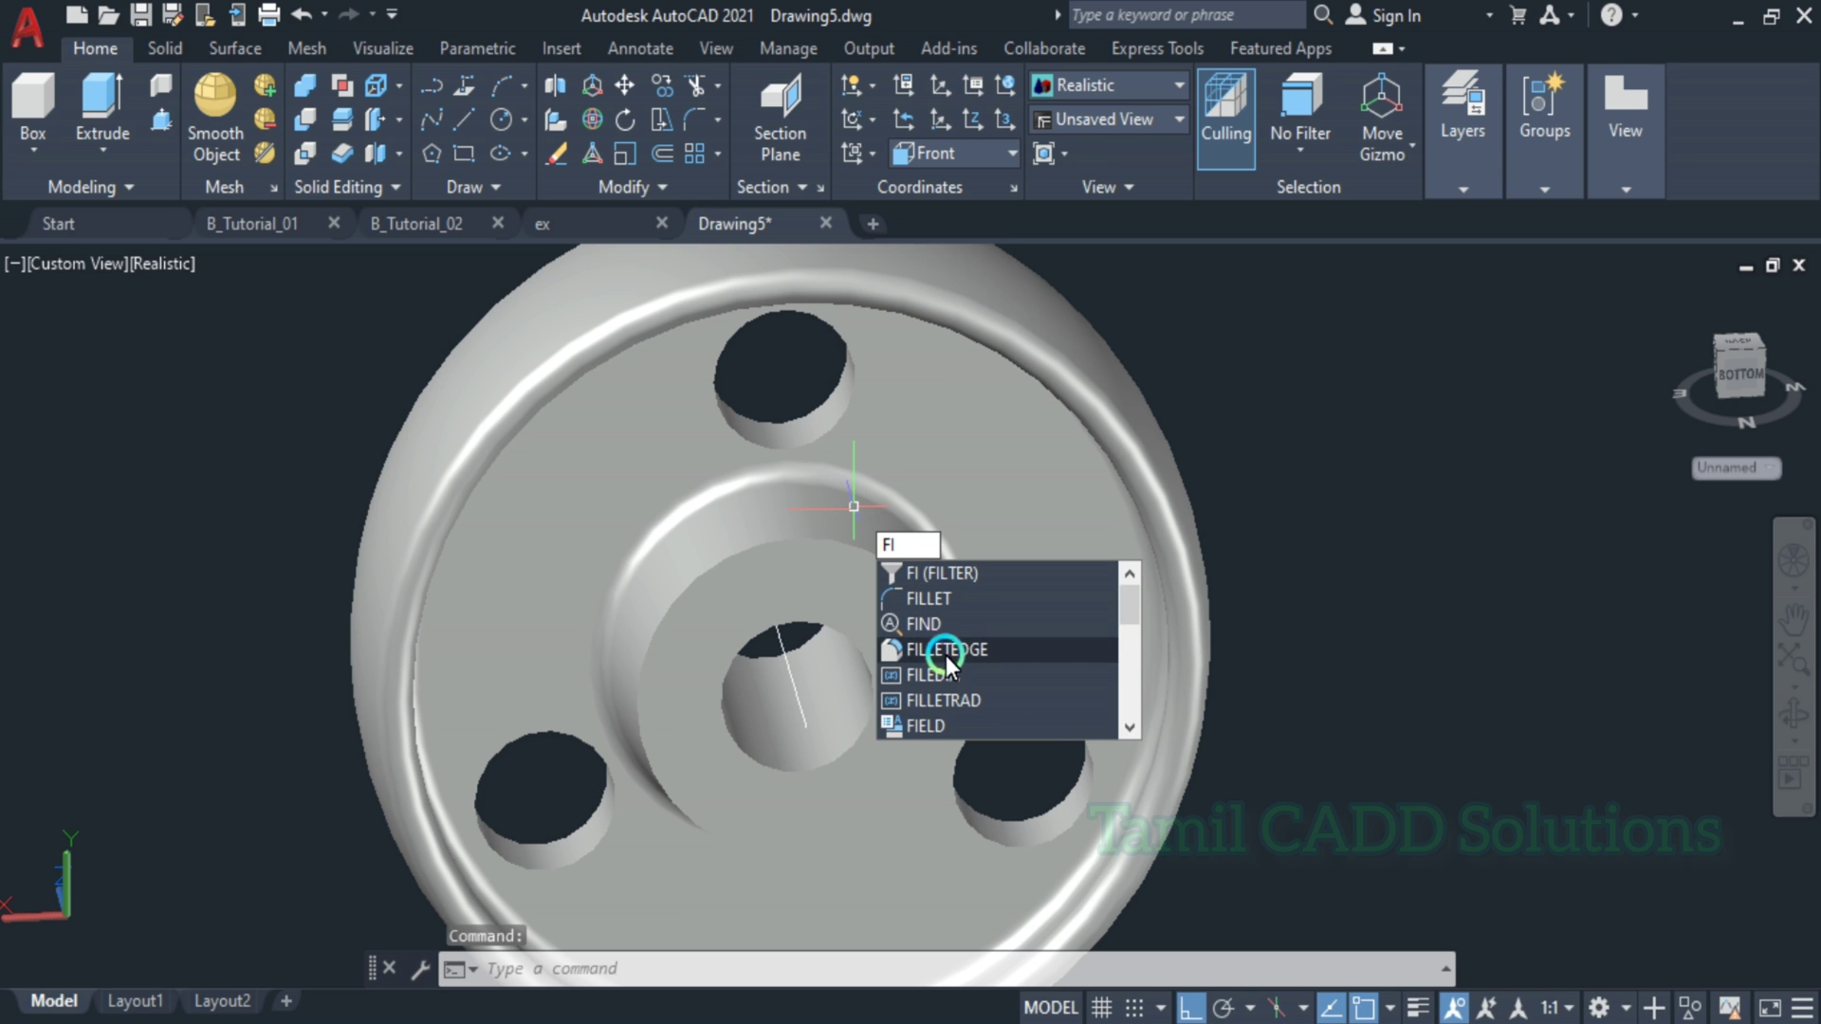
left_click(953, 650)
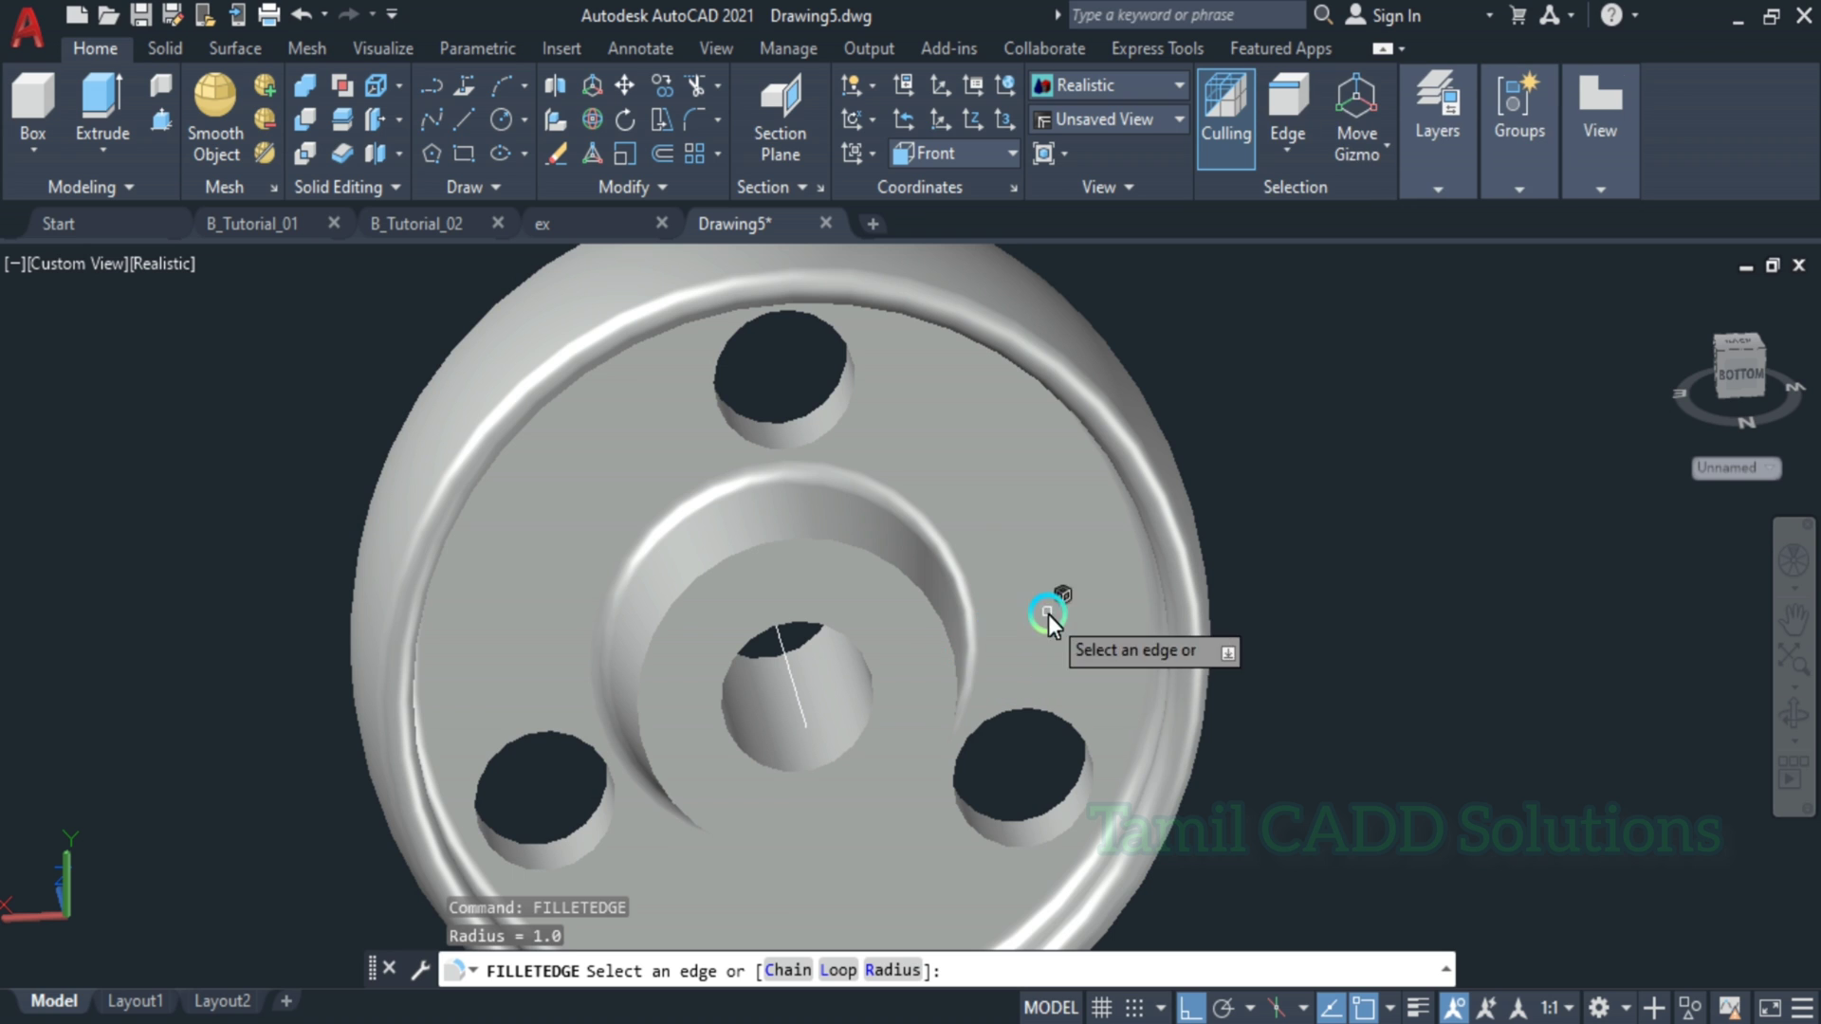
left_click(886, 970)
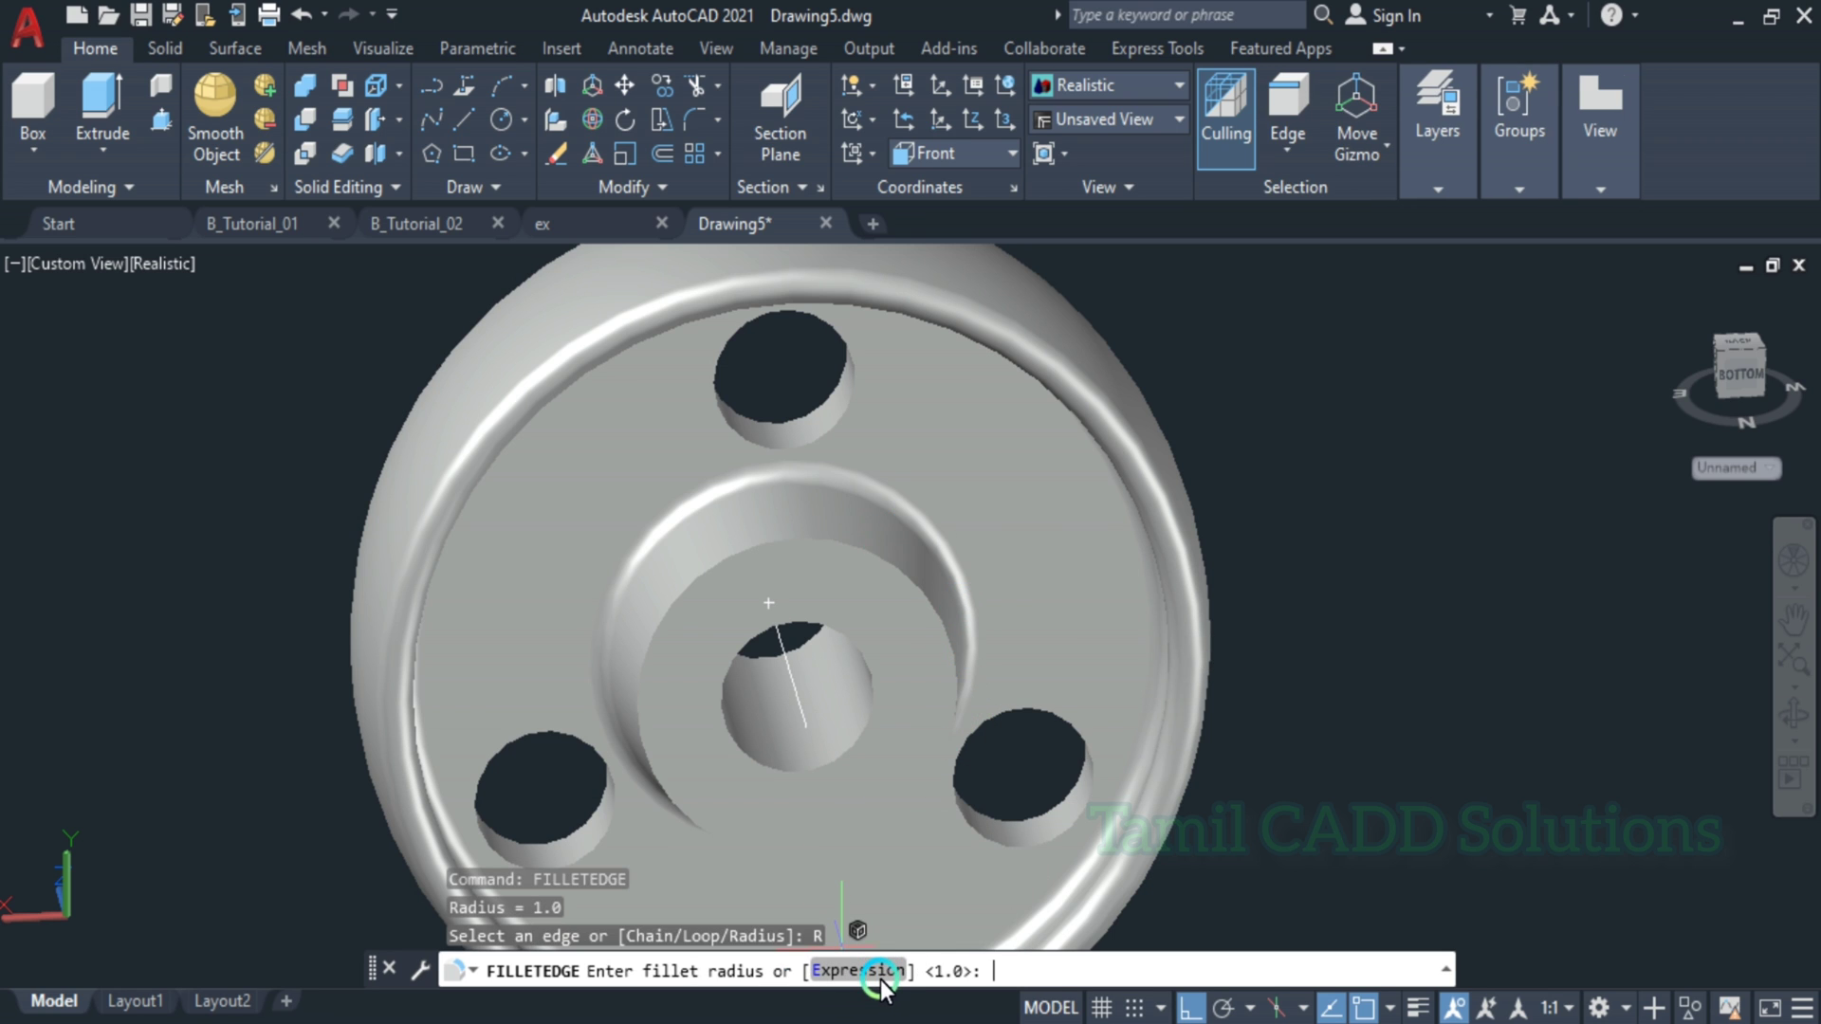
type("3")
key("Return")
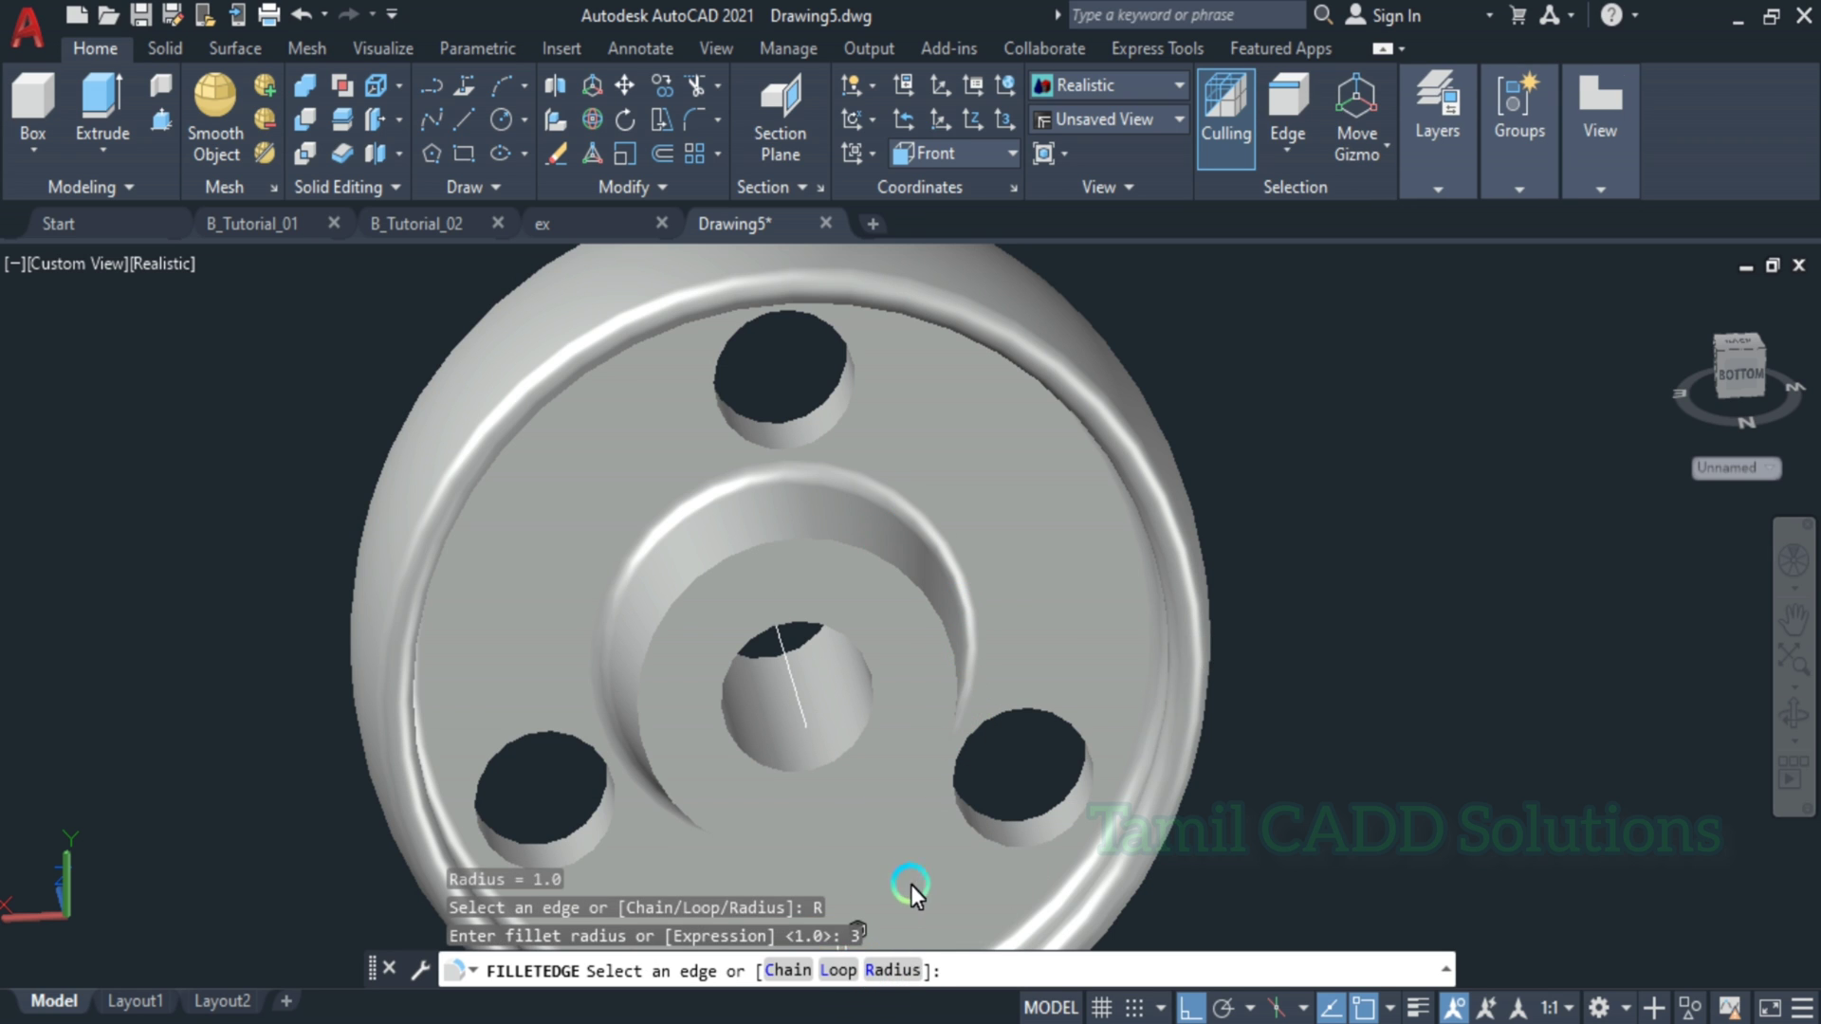
left_click(808, 445)
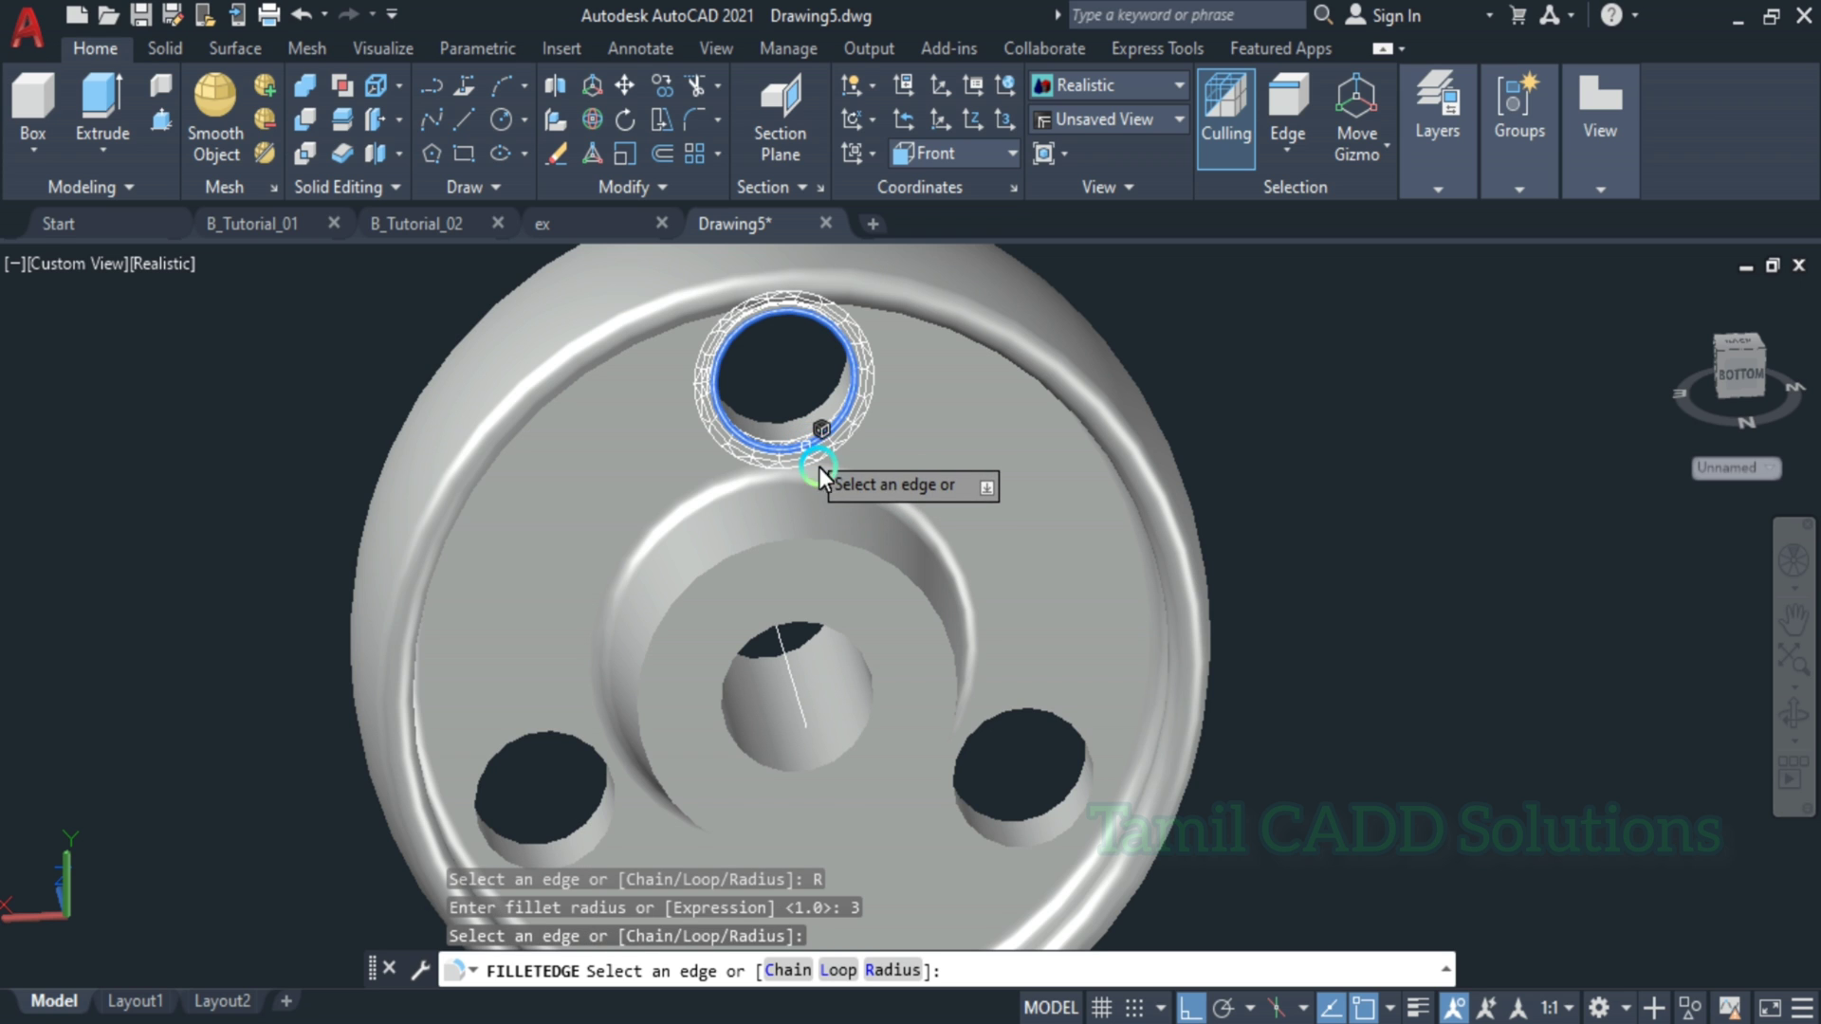
left_click(984, 838)
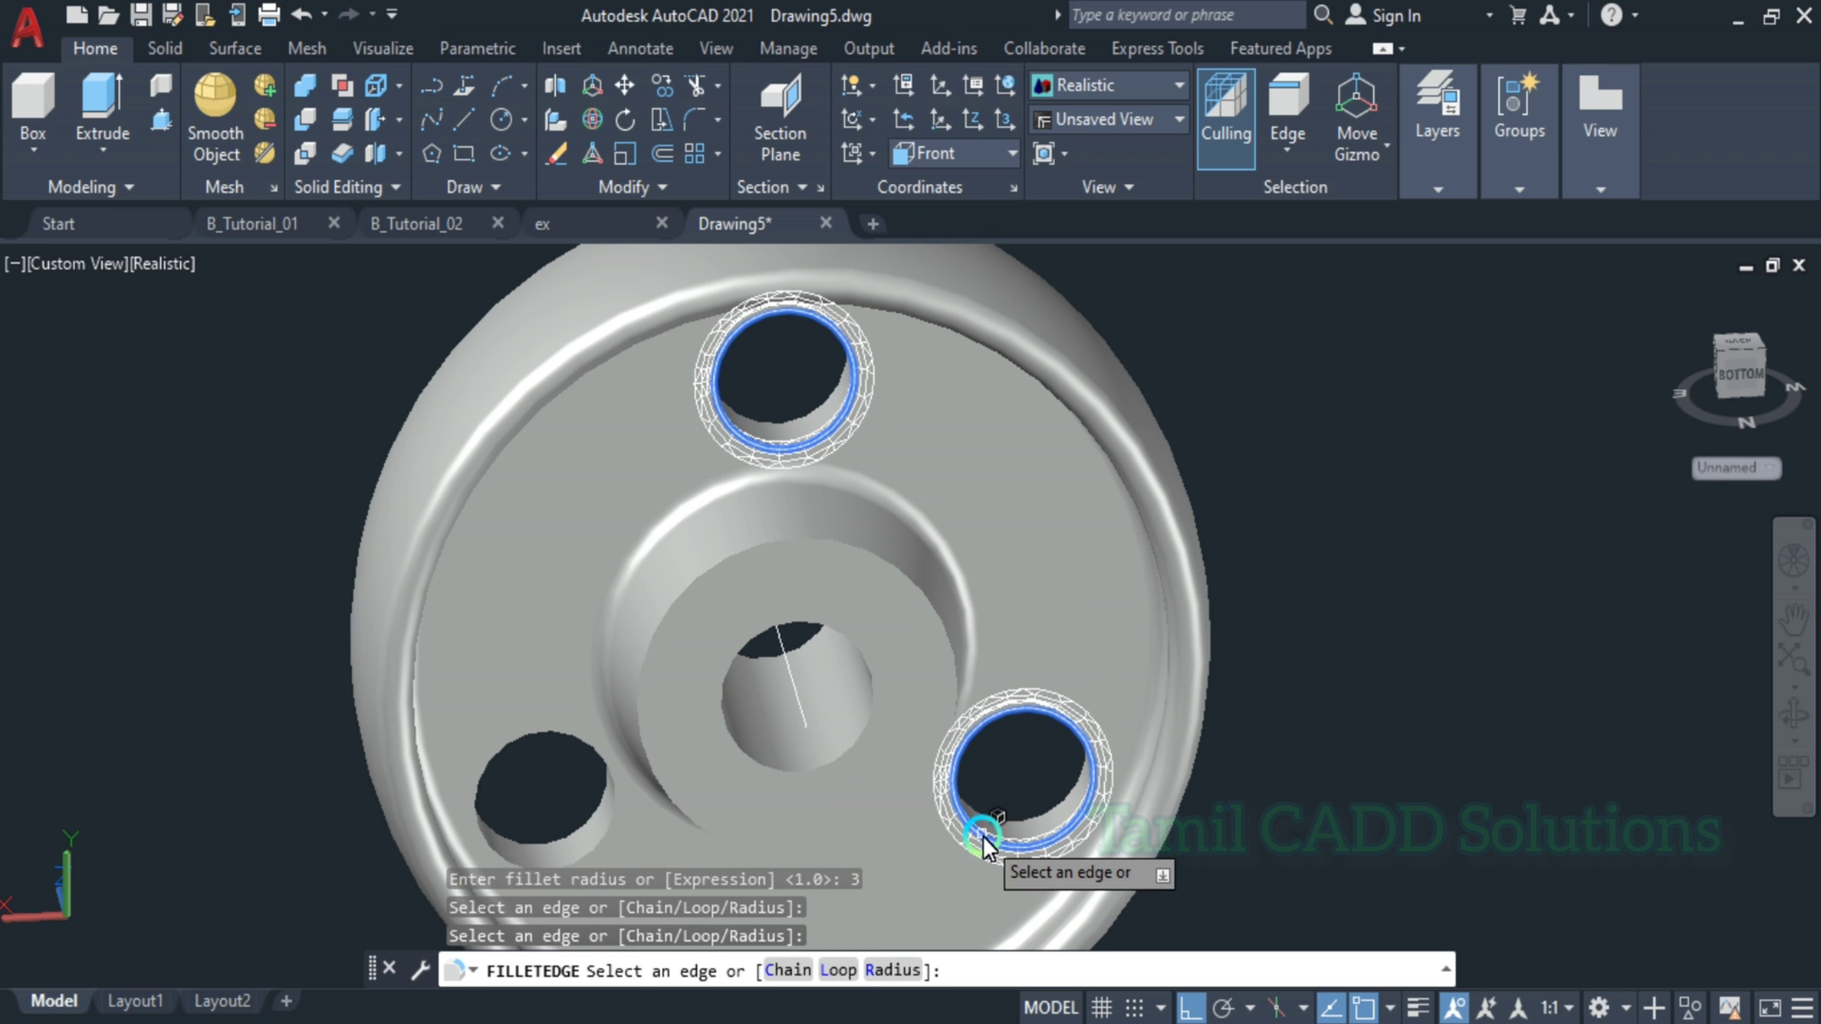
left_click(600, 847)
- Add the three core holes' edges on the opposite face of the web and apply the fillet to all selected edges
scroll(1056, 622, "down", 5)
middle_click_drag(1056, 622, 741, 531, "shift")
scroll(1042, 503, "up", 6)
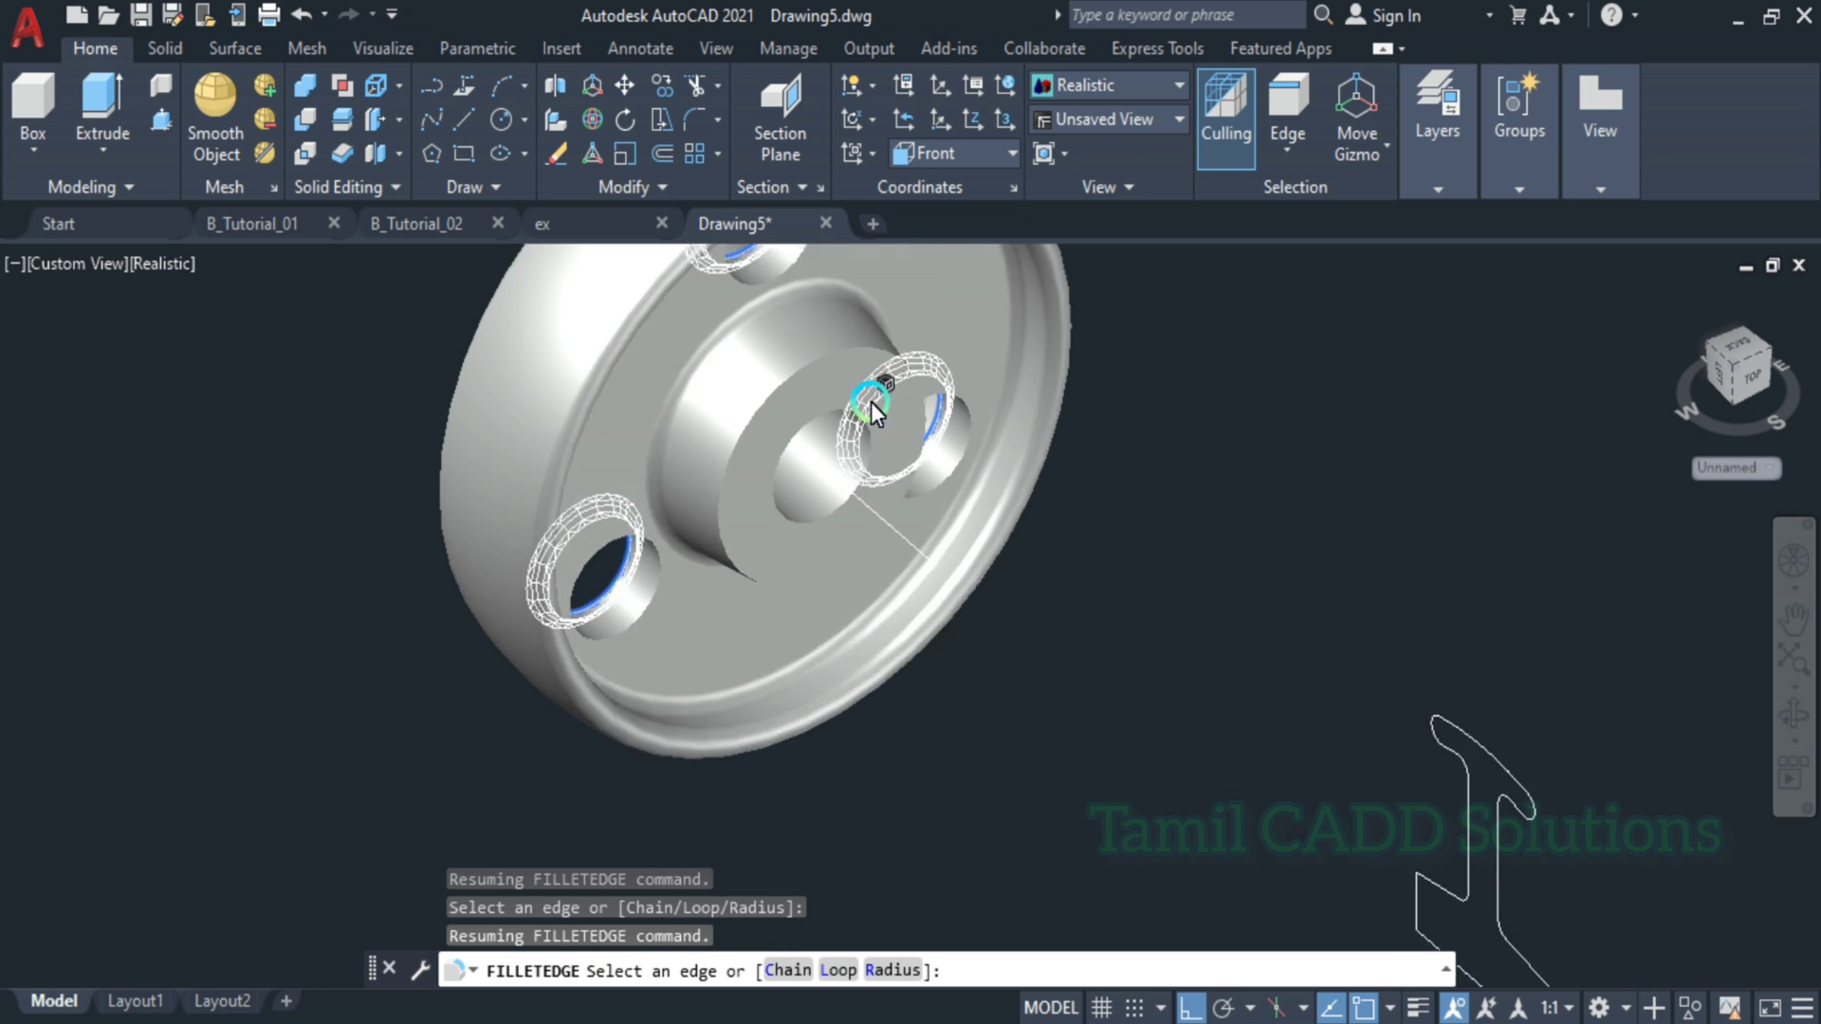
left_click(992, 516)
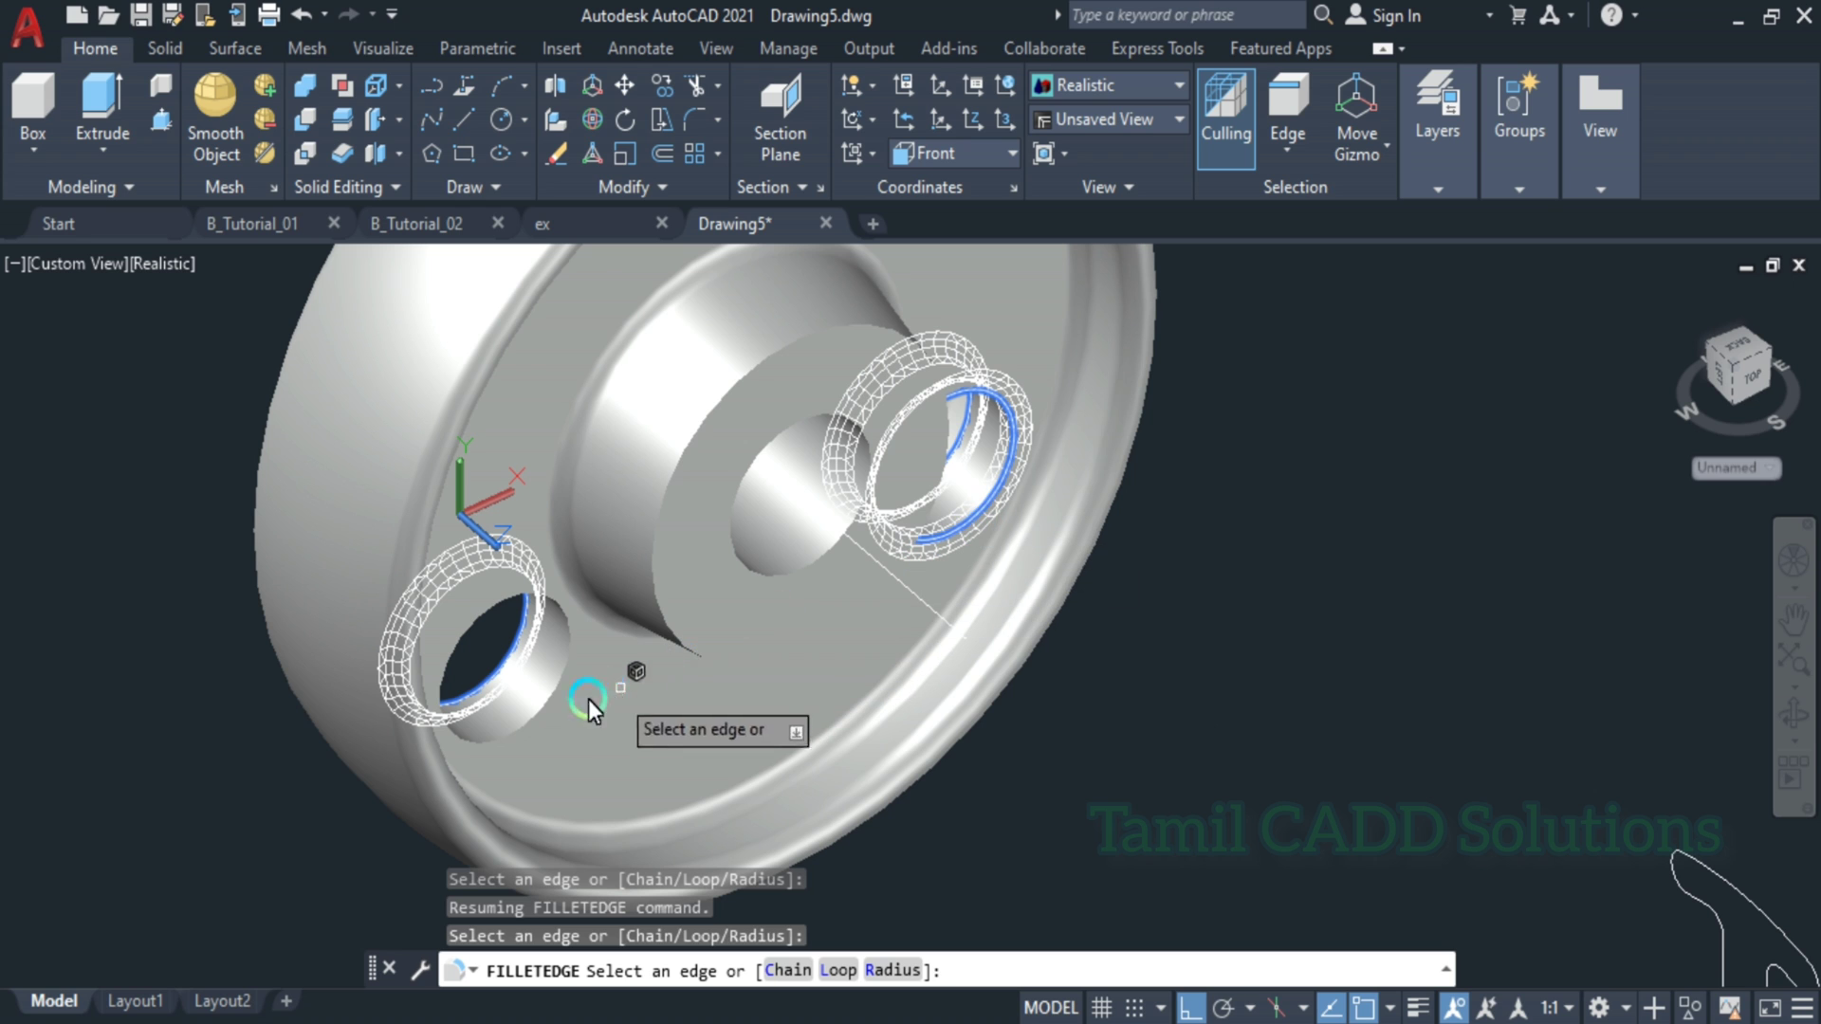
left_click(519, 731)
scroll(570, 722, "down", 5)
scroll(607, 645, "up", 4)
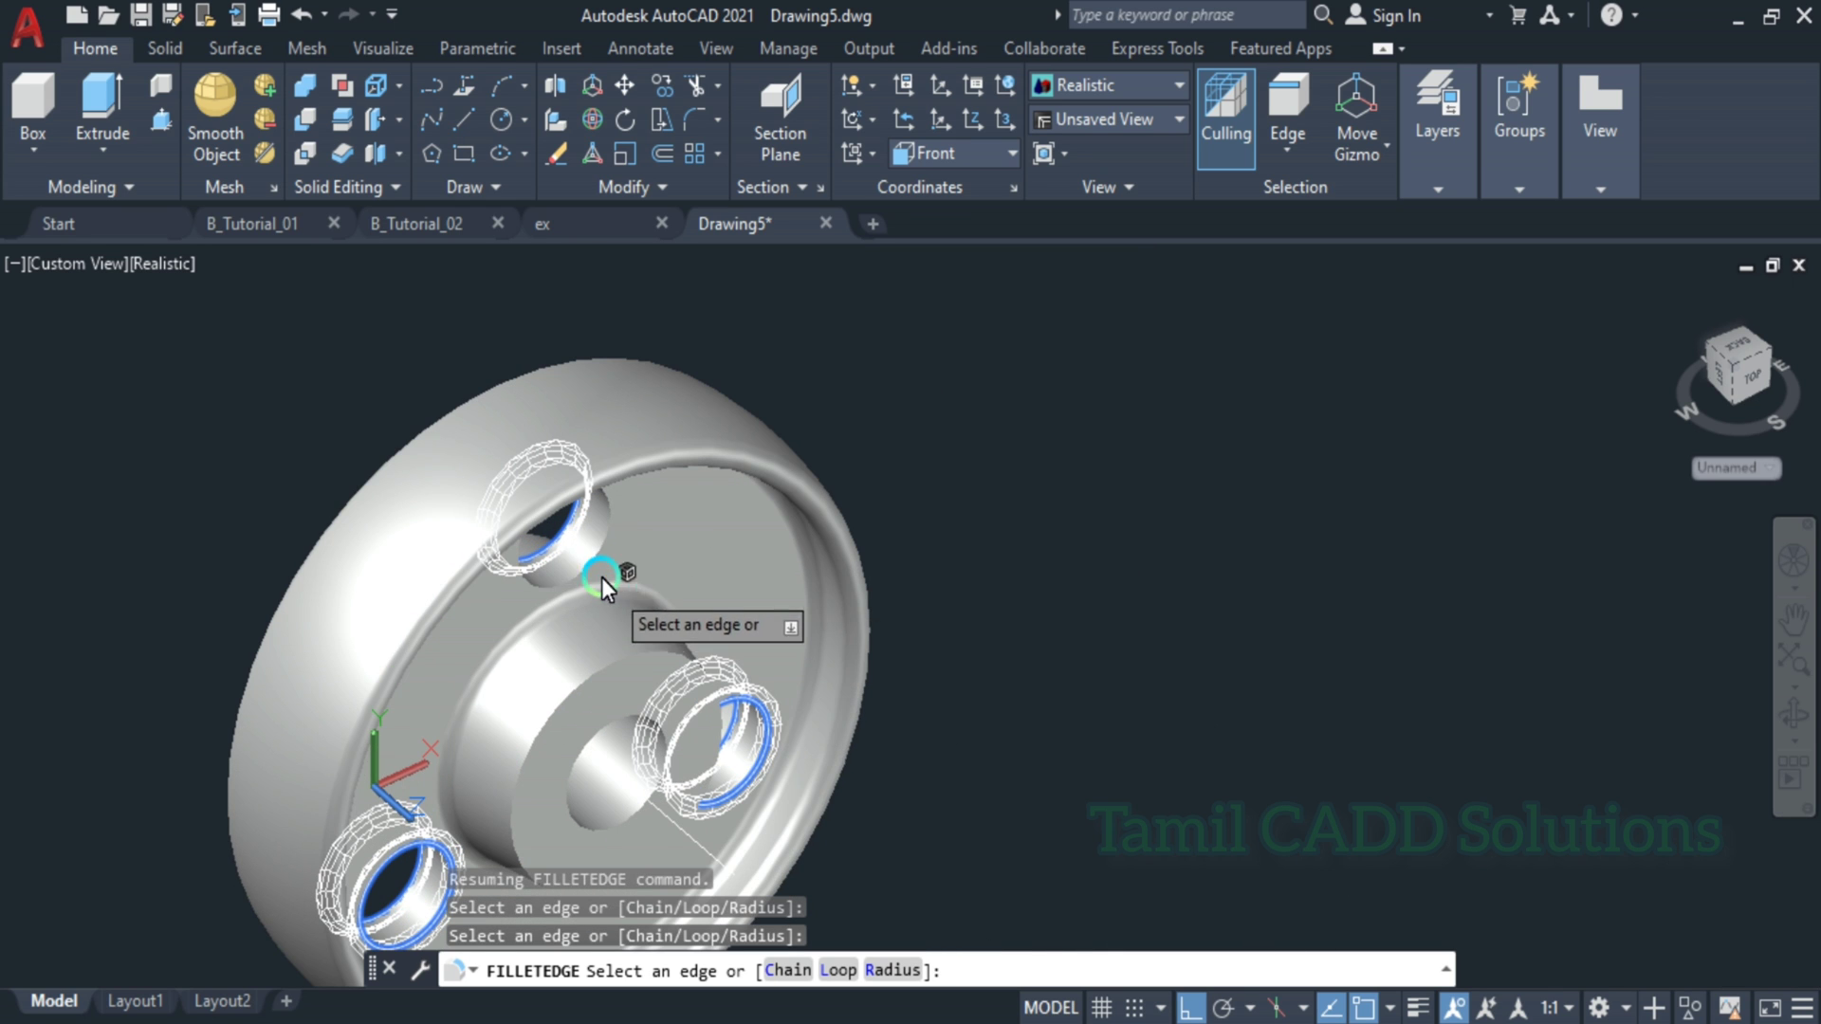
key("Return")
key("Return")
- Examine the filleted wheel from the opposite side and in the Front view
mouse_move(560, 625)
middle_mouse_down("shift")
mouse_move(881, 484)
mouse_move(984, 606)
middle_mouse_up("shift")
scroll(683, 608, "down", 5)
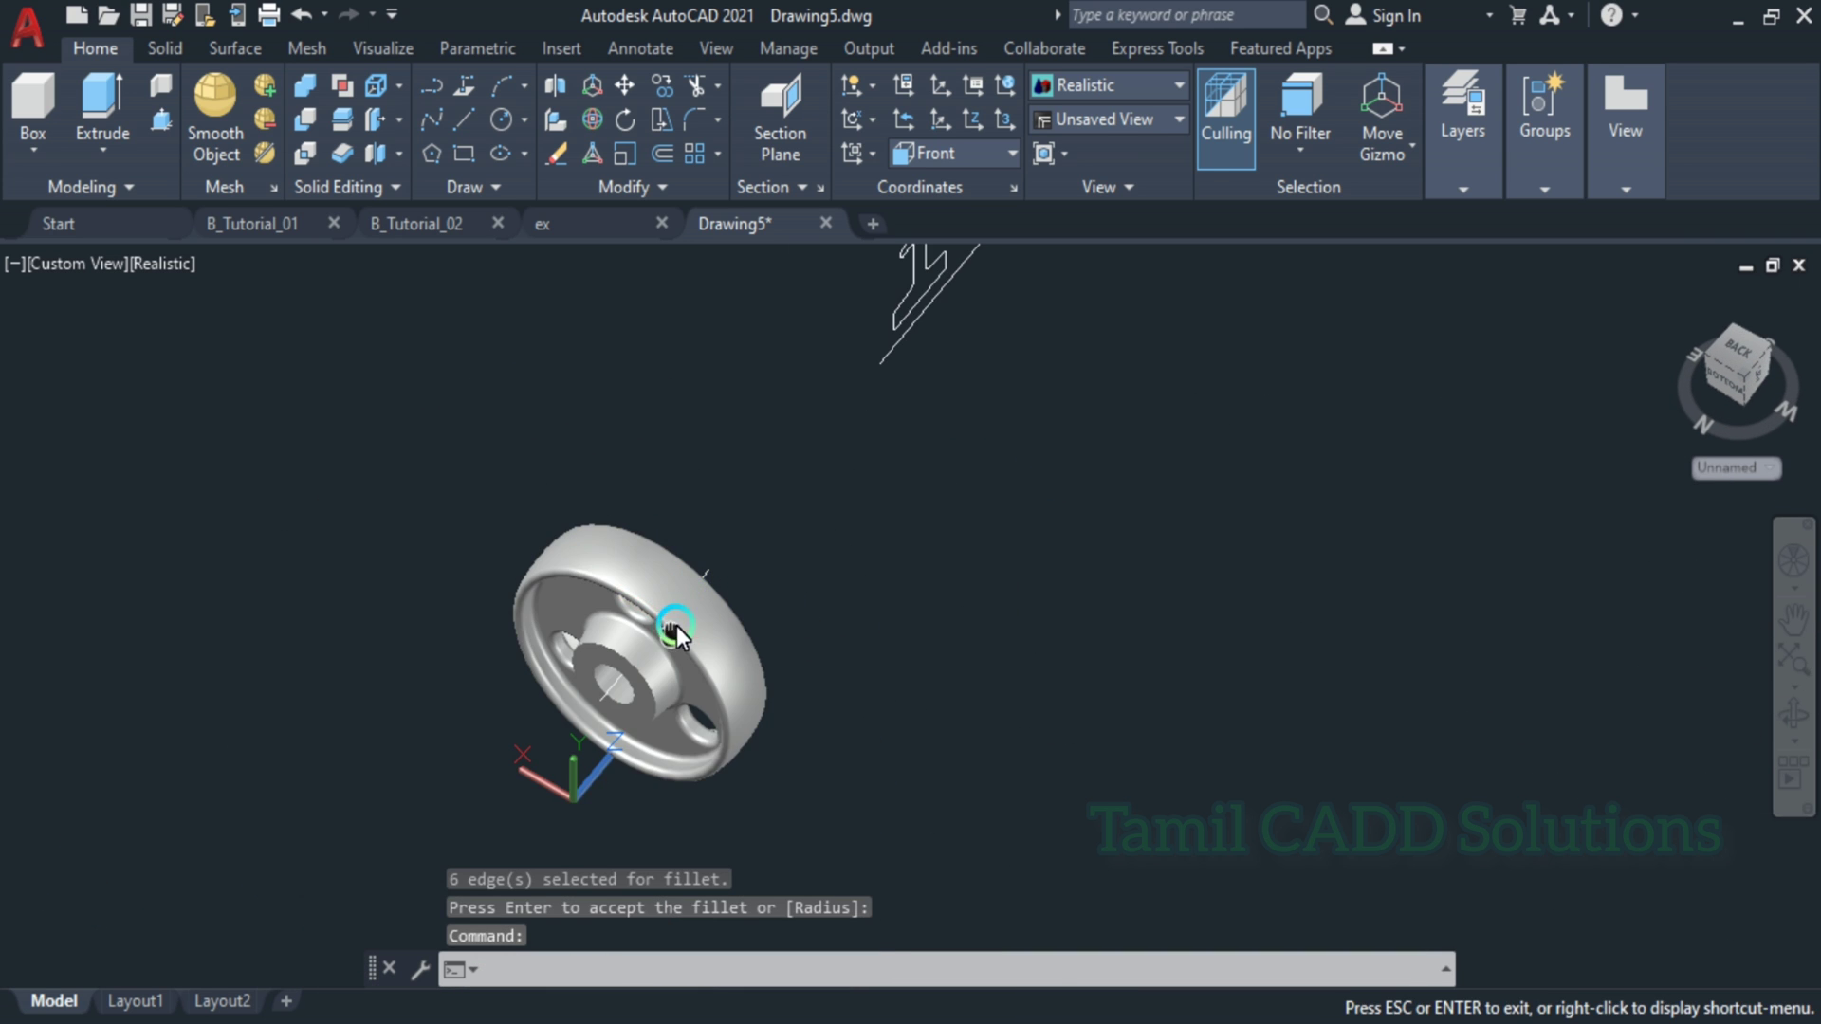
left_click(82, 266)
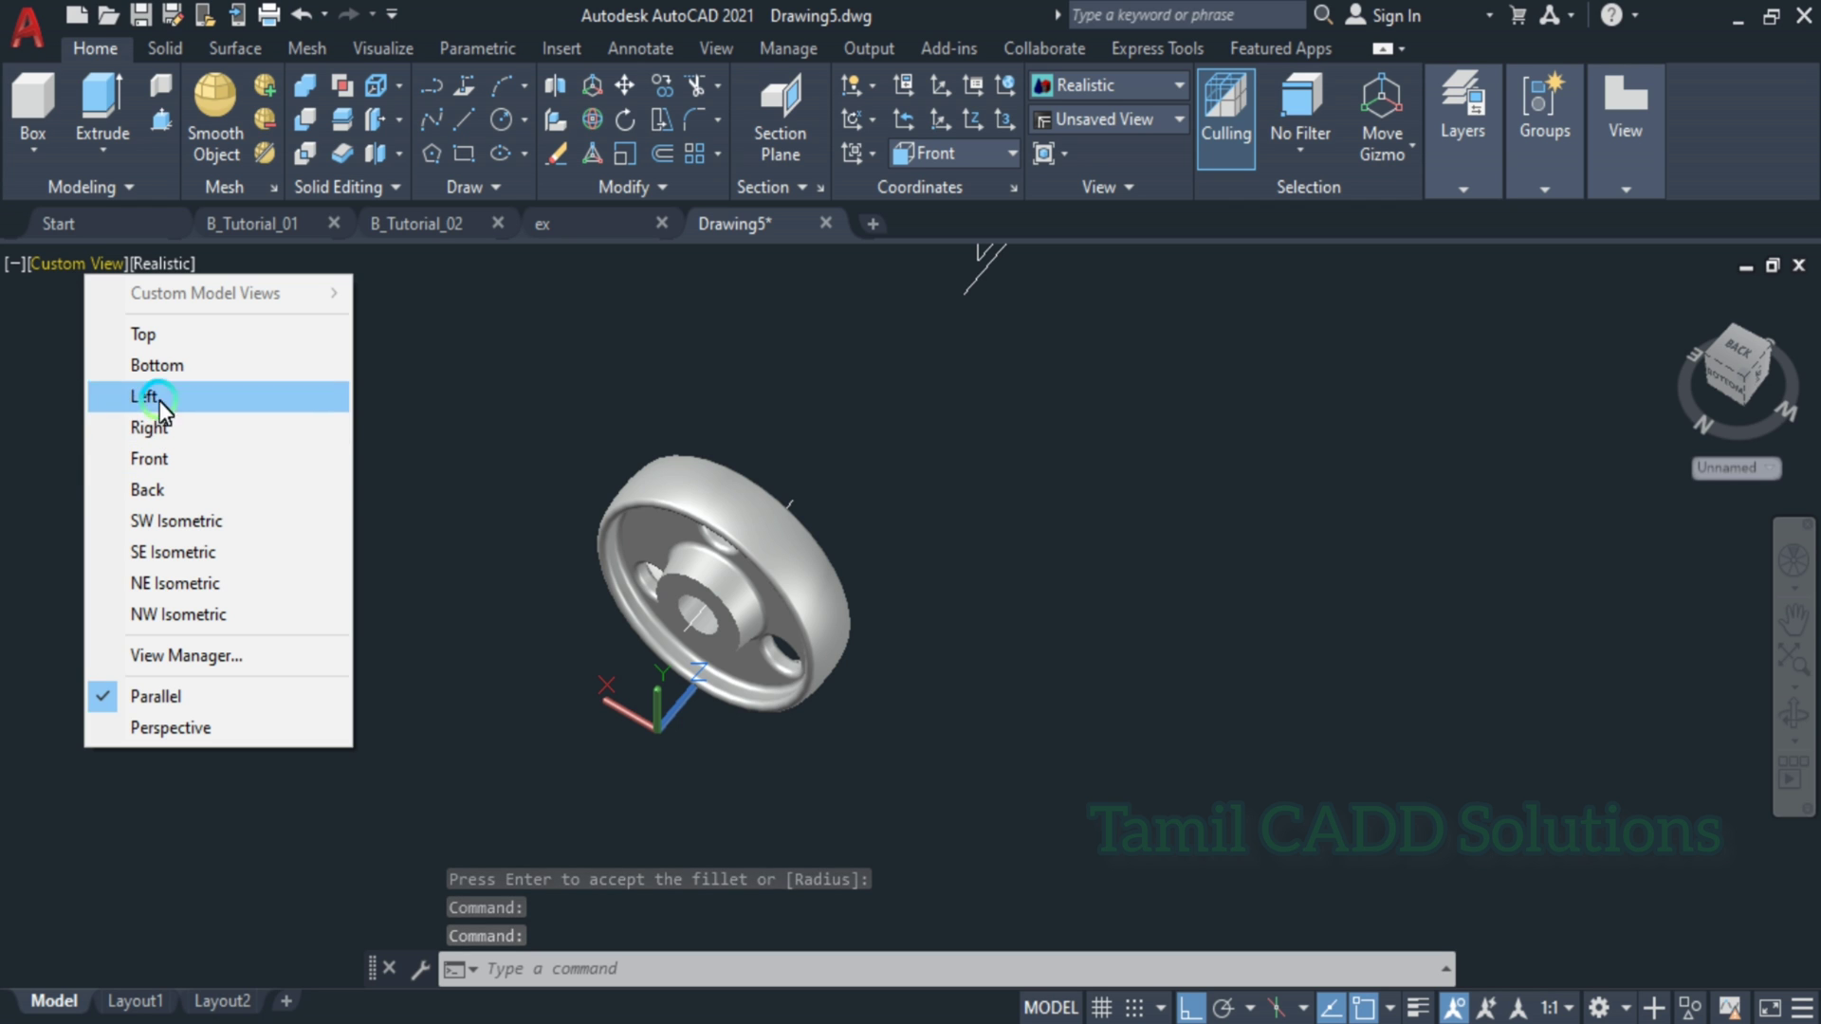
left_click(155, 454)
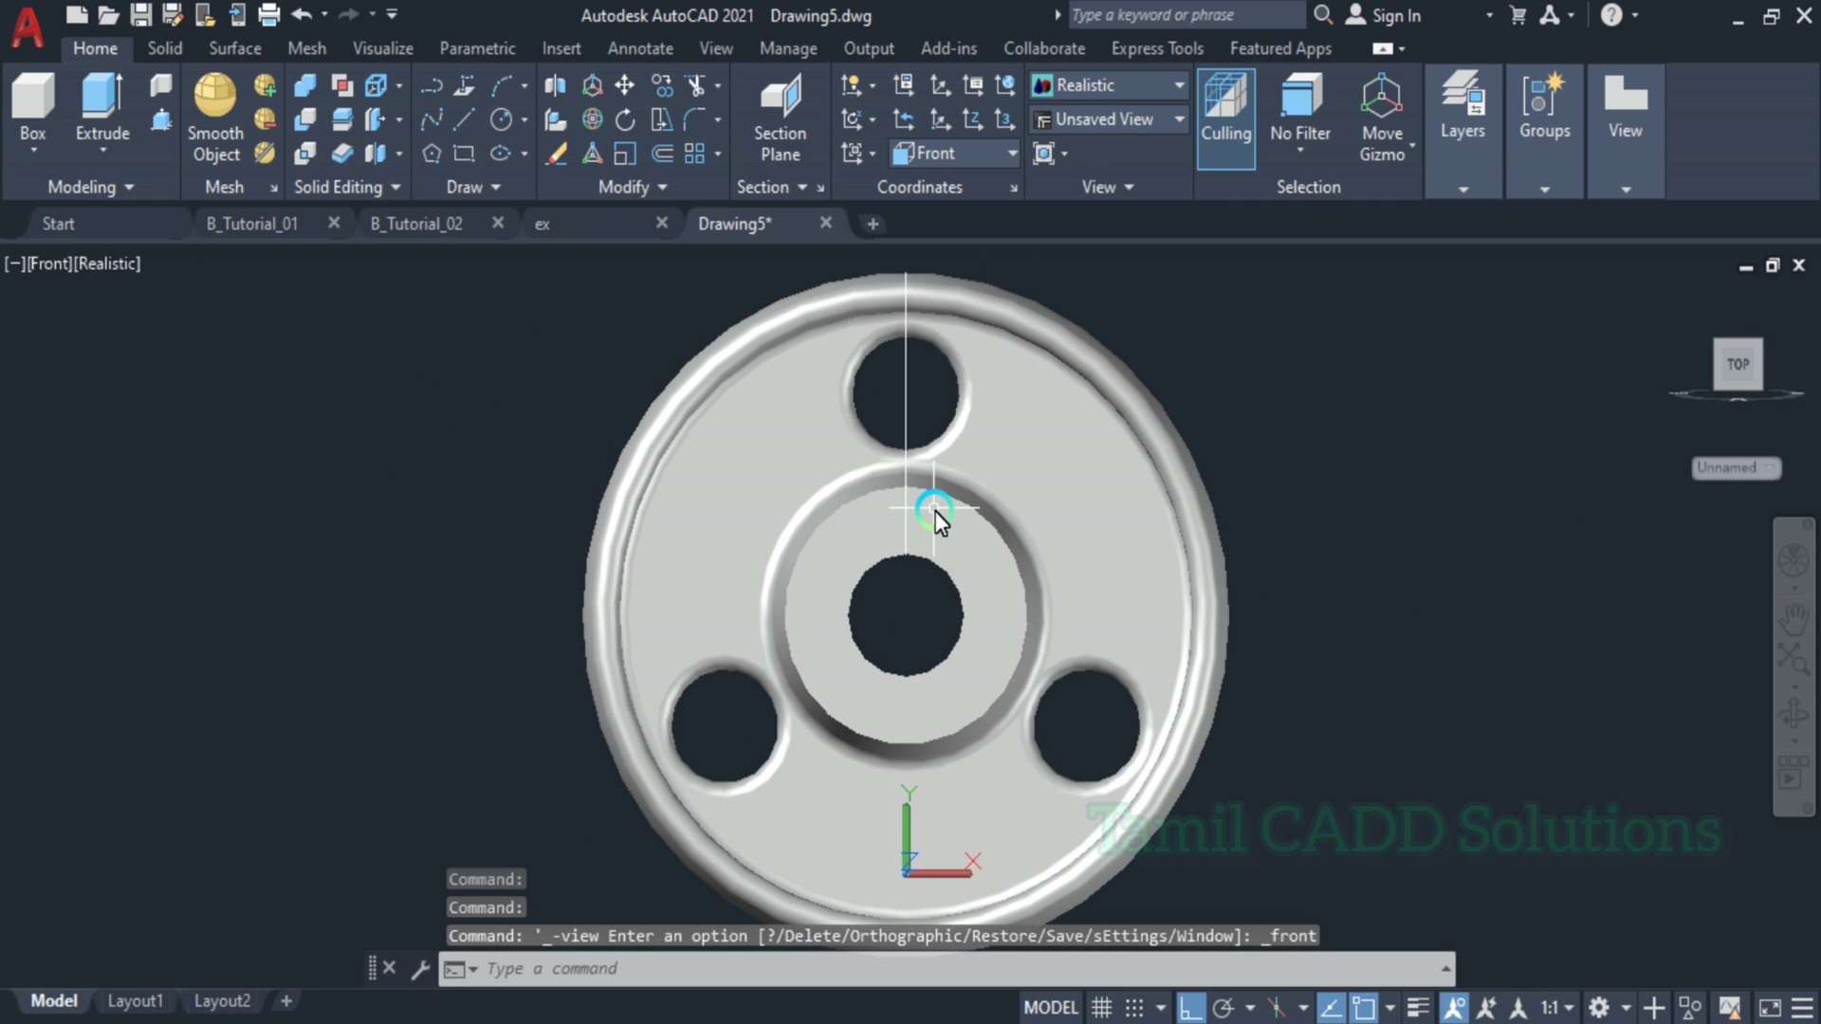
scroll(1146, 482, "down", 4)
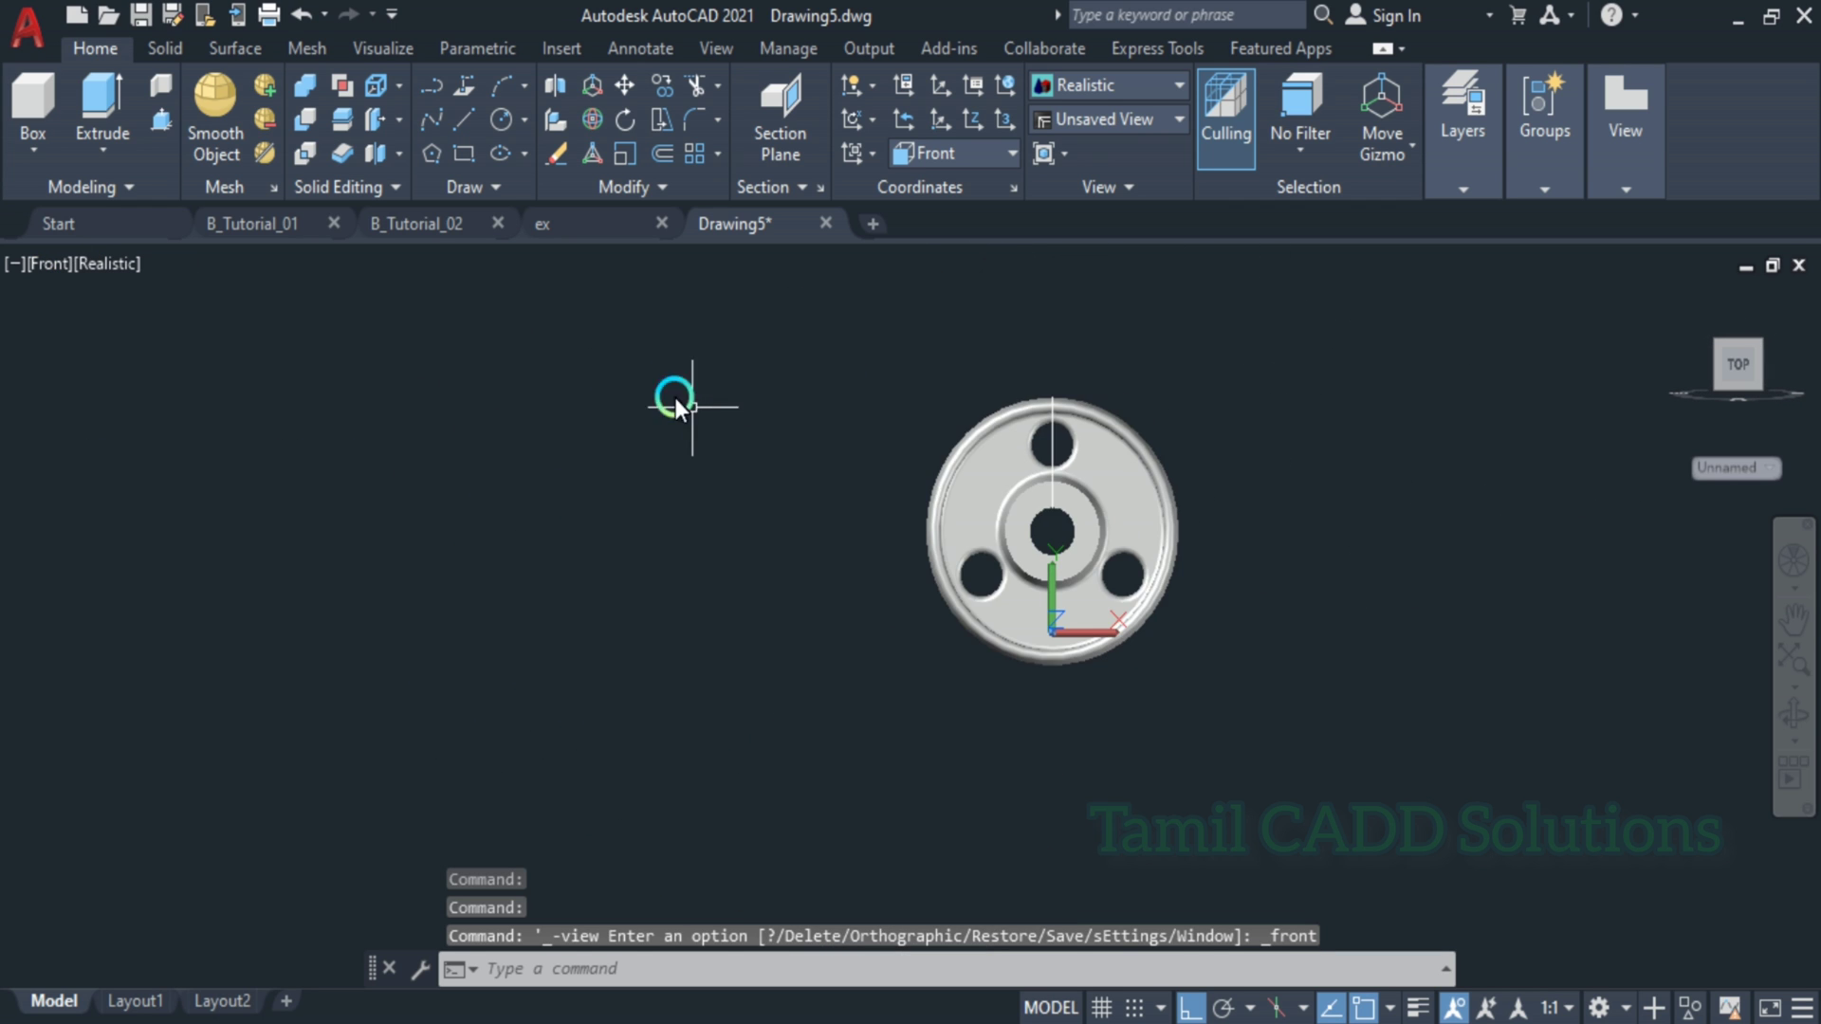
- Review the wheel in the 2D Wireframe style from an angled view and restore the Realistic style
left_click(97, 271)
left_click(158, 331)
scroll(1168, 517, "up", 3)
scroll(1070, 547, "up", 2)
scroll(1067, 550, "down", 5)
middle_click_drag(1036, 571, 1086, 627, "shift")
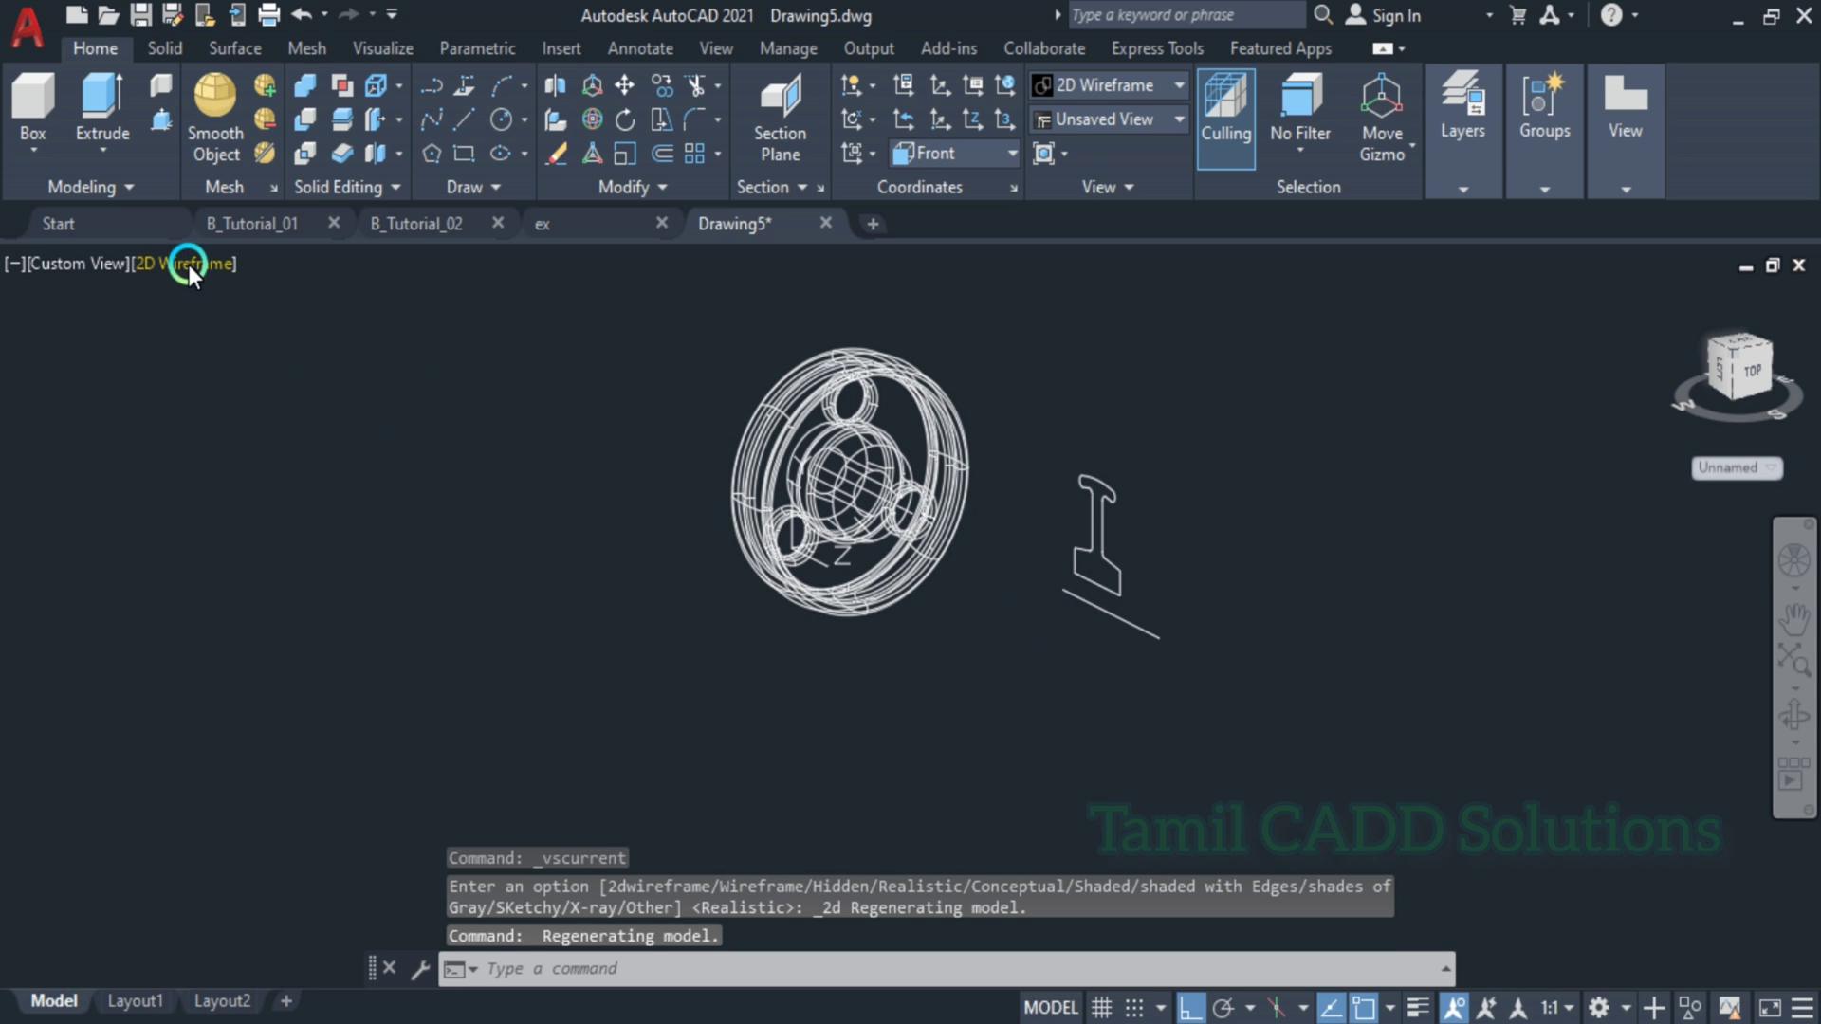
left_click(189, 263)
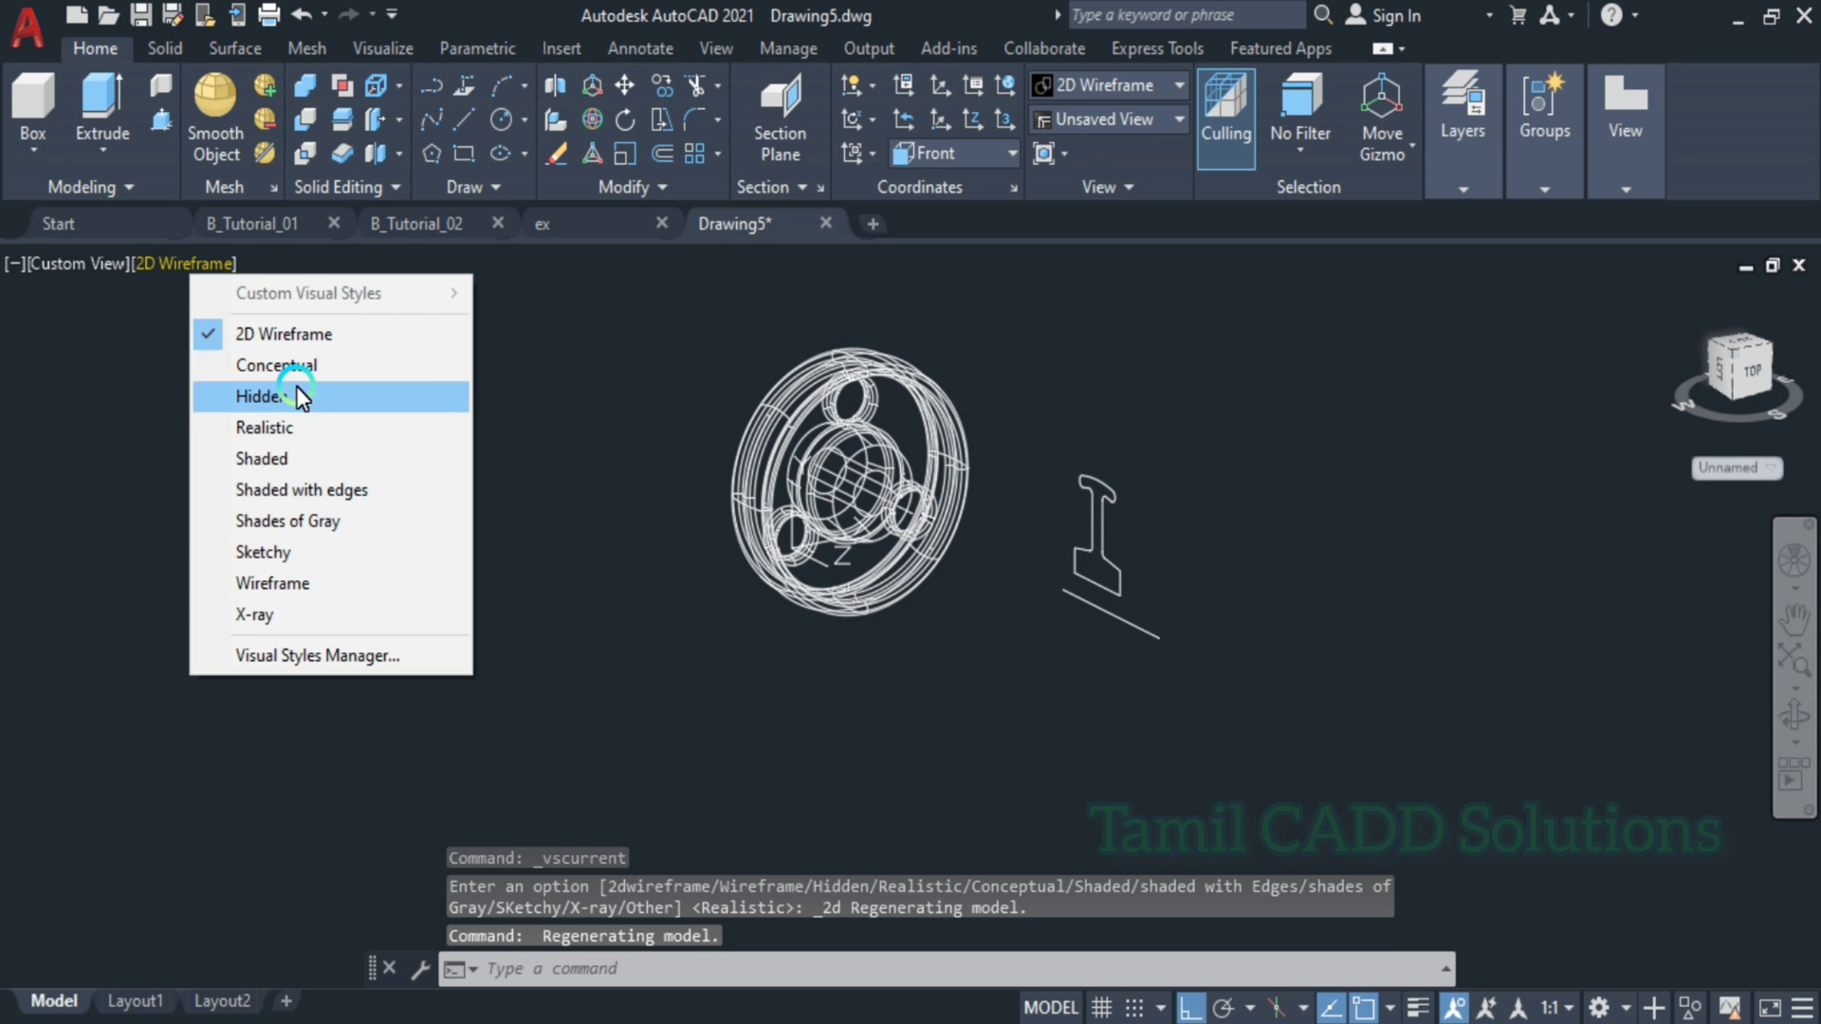
left_click(275, 426)
scroll(1020, 445, "up", 3)
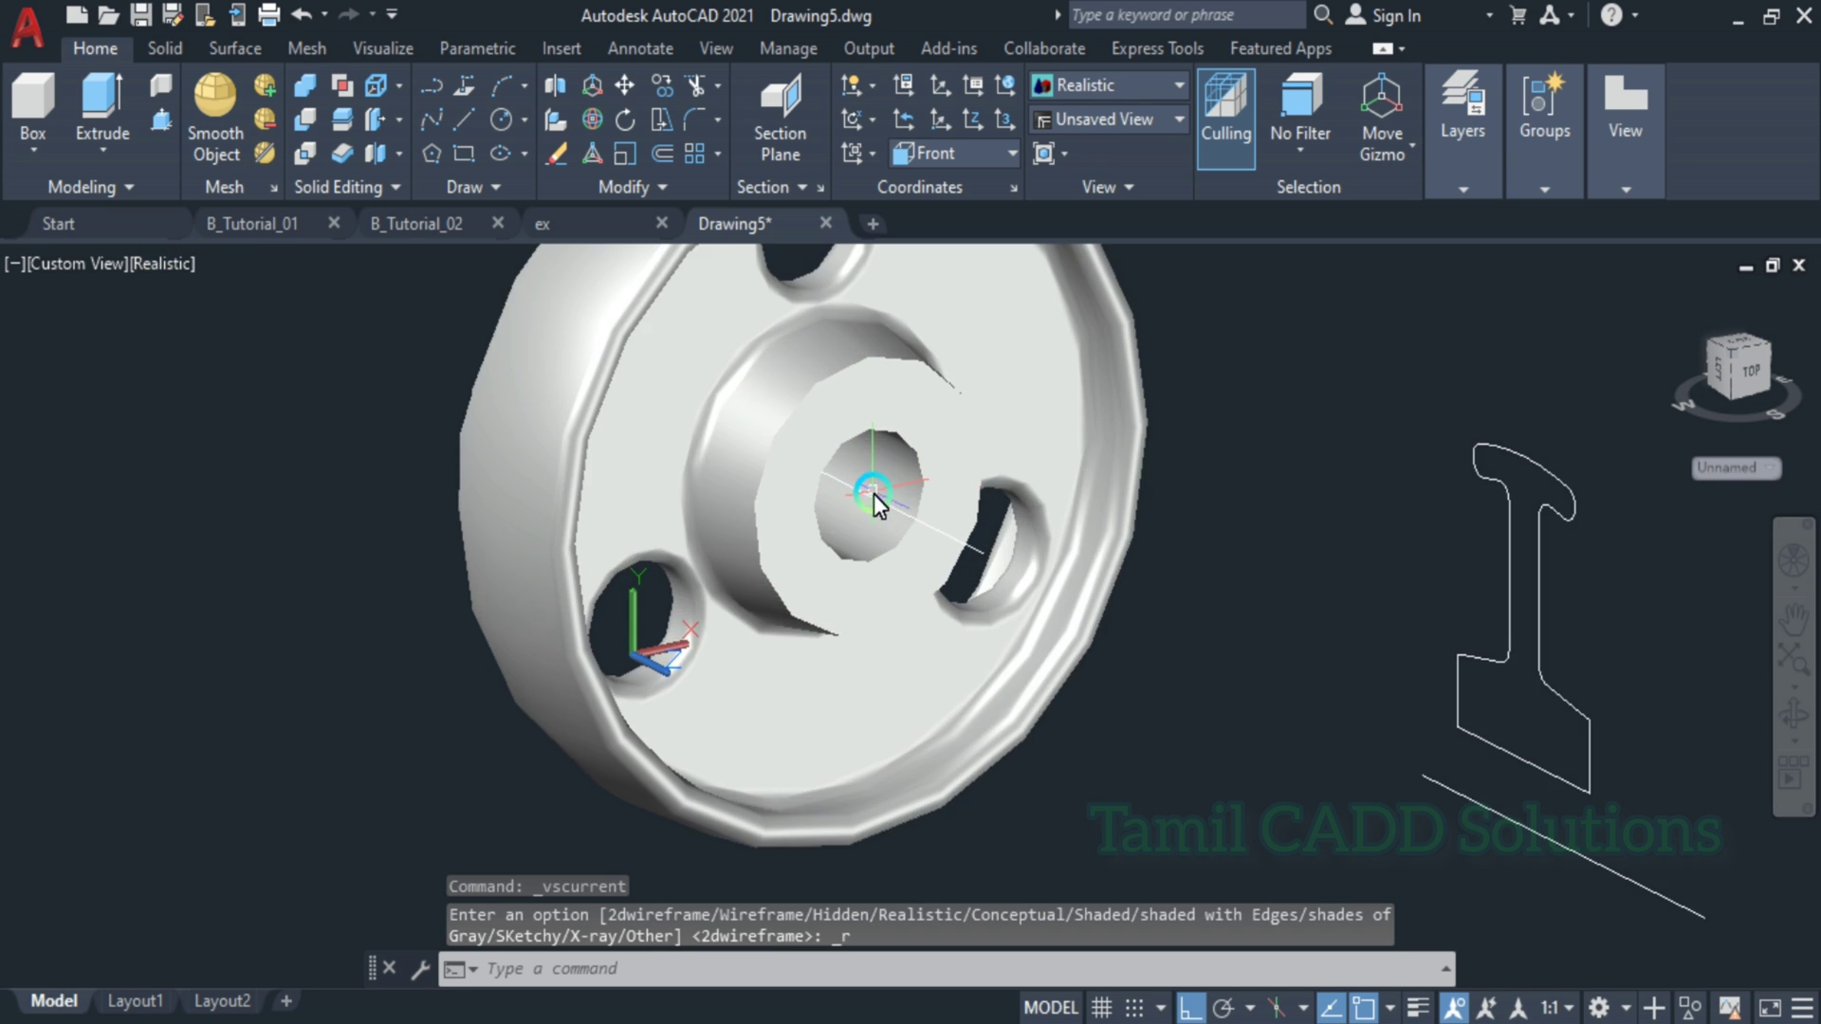
- Examine the cut-away section of the Truck Wheel drawing in the PDF exercise book and return to AutoCAD
left_click(57, 773)
scroll(558, 654, "down", 7)
scroll(636, 642, "up", 4)
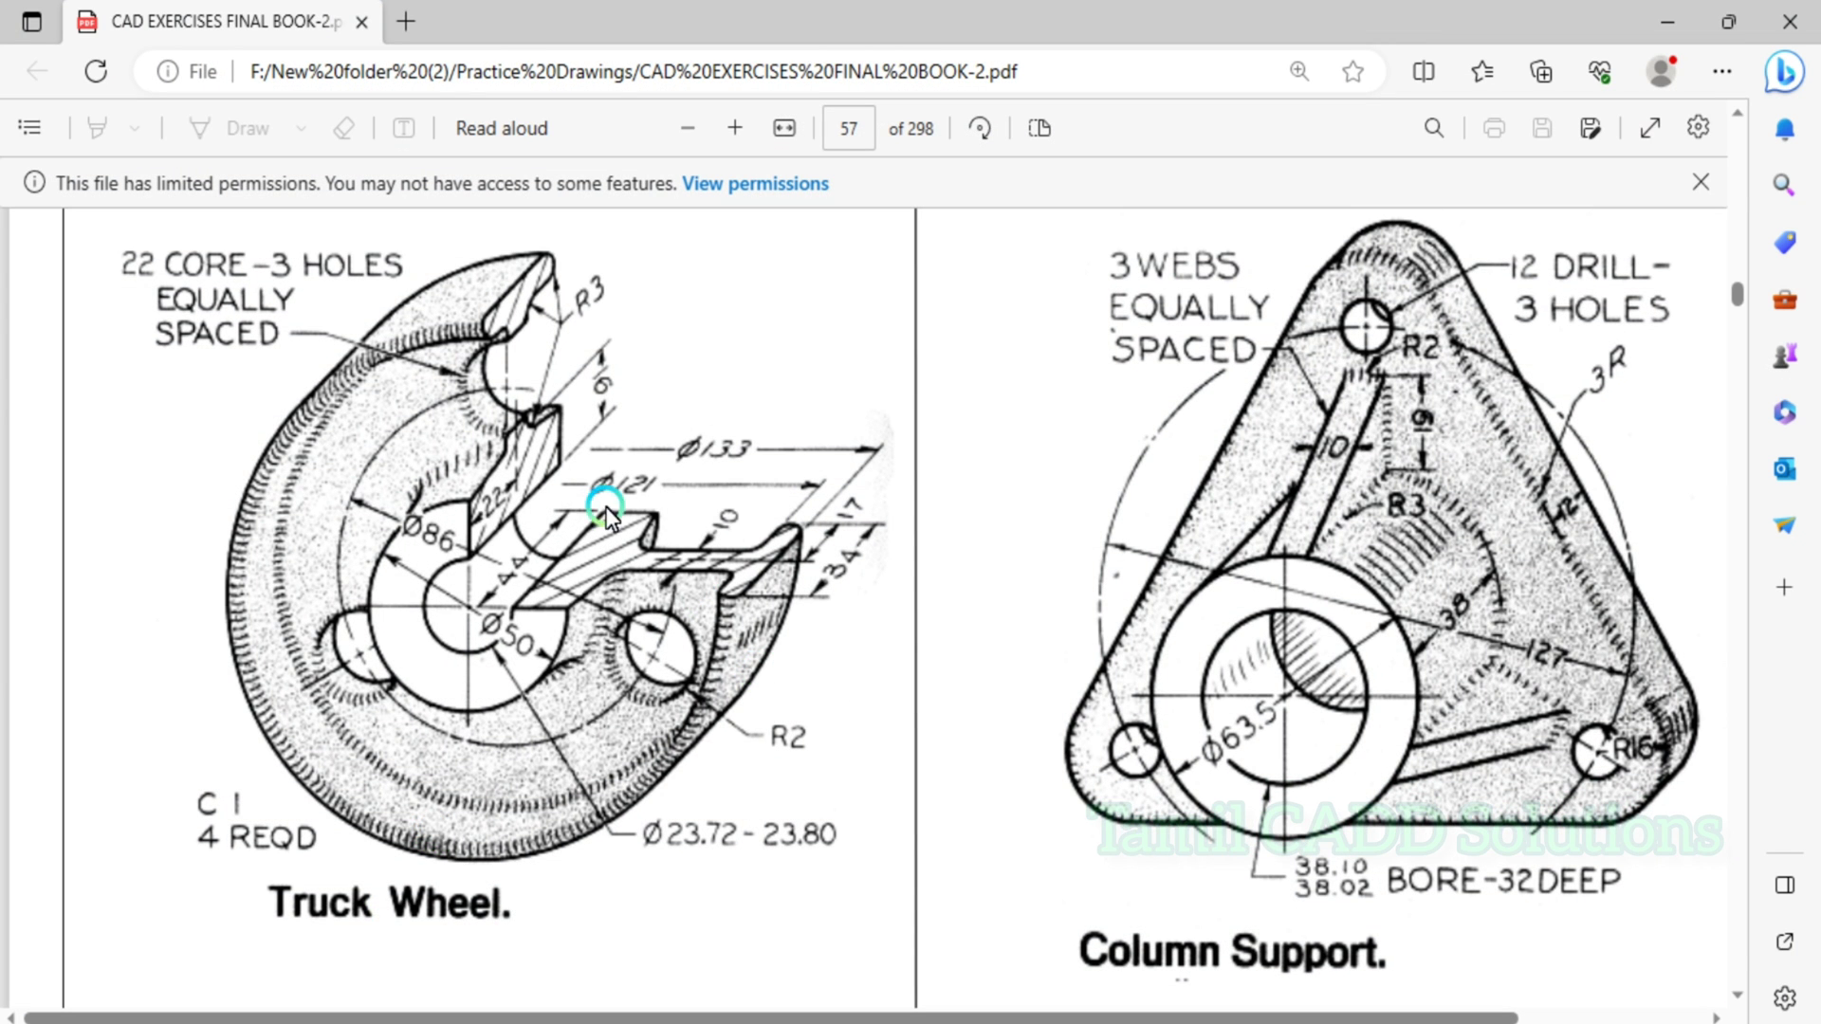
scroll(564, 568, "down", 3)
scroll(599, 601, "up", 8)
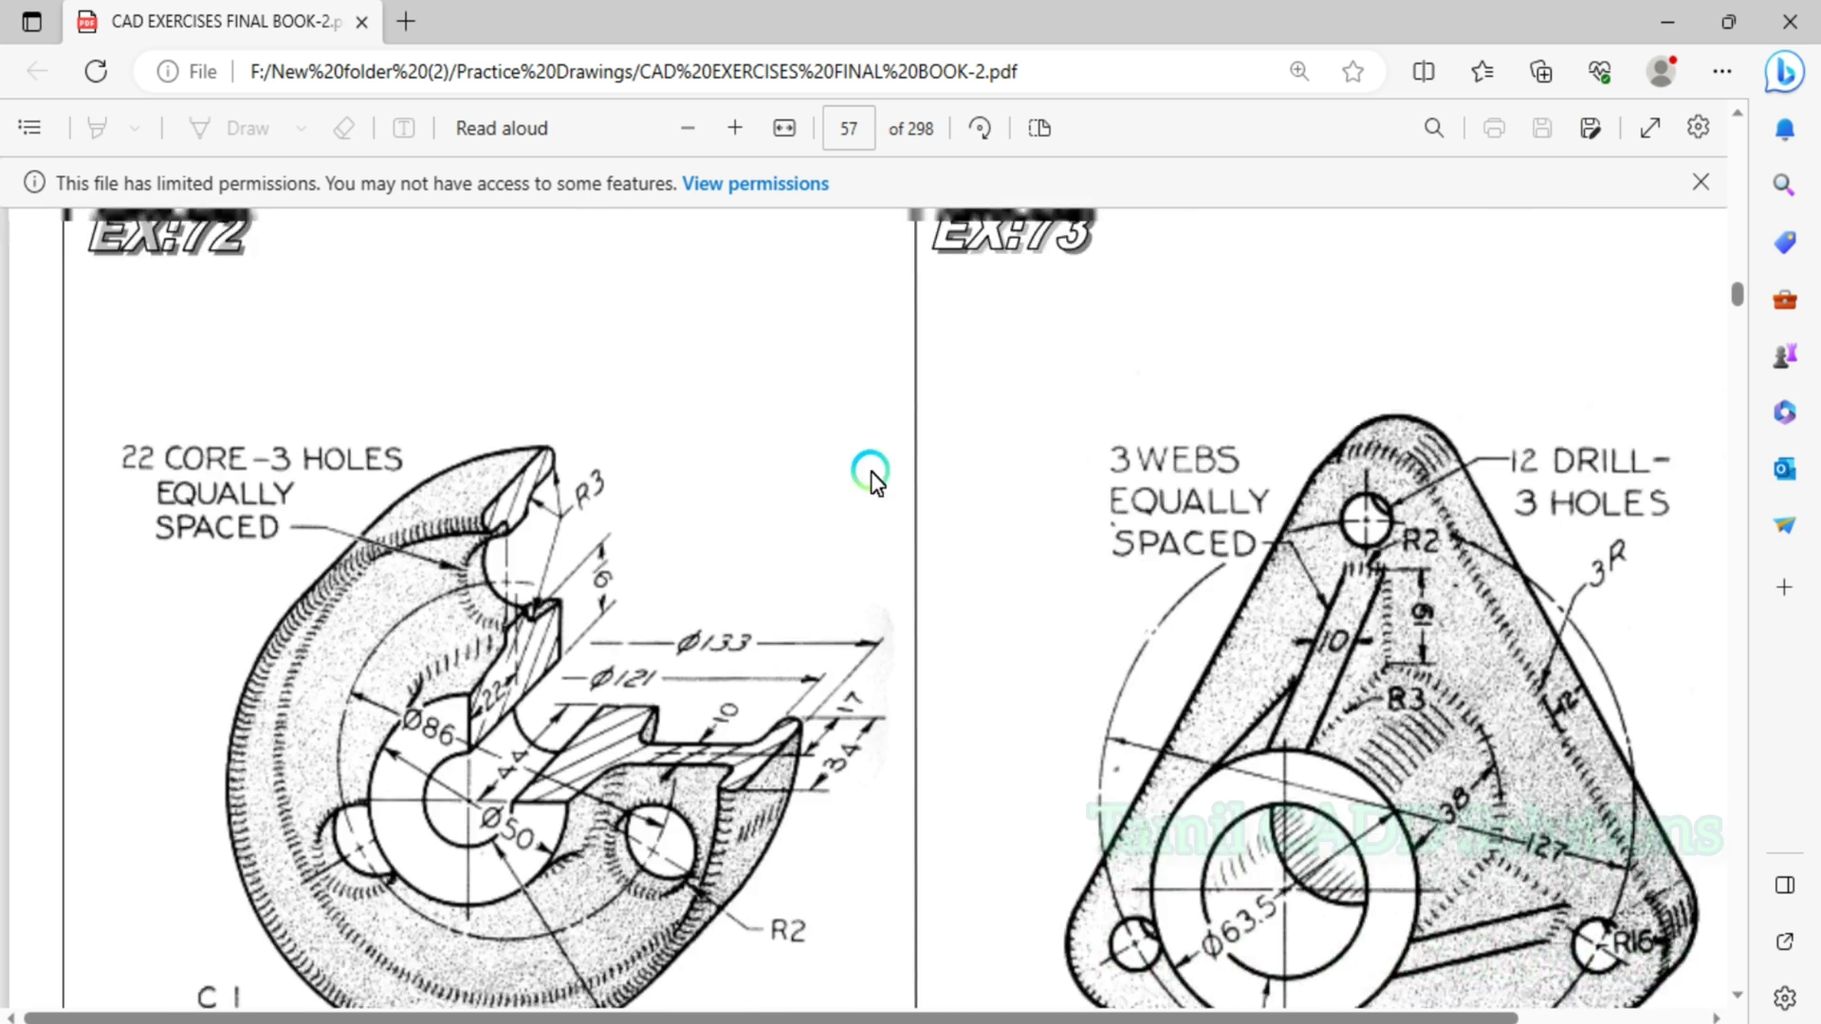
left_click(1686, 5)
- Revolve the spare section profile 270 degrees about the line below it to create a cut-away wheel
scroll(943, 785, "up", 5)
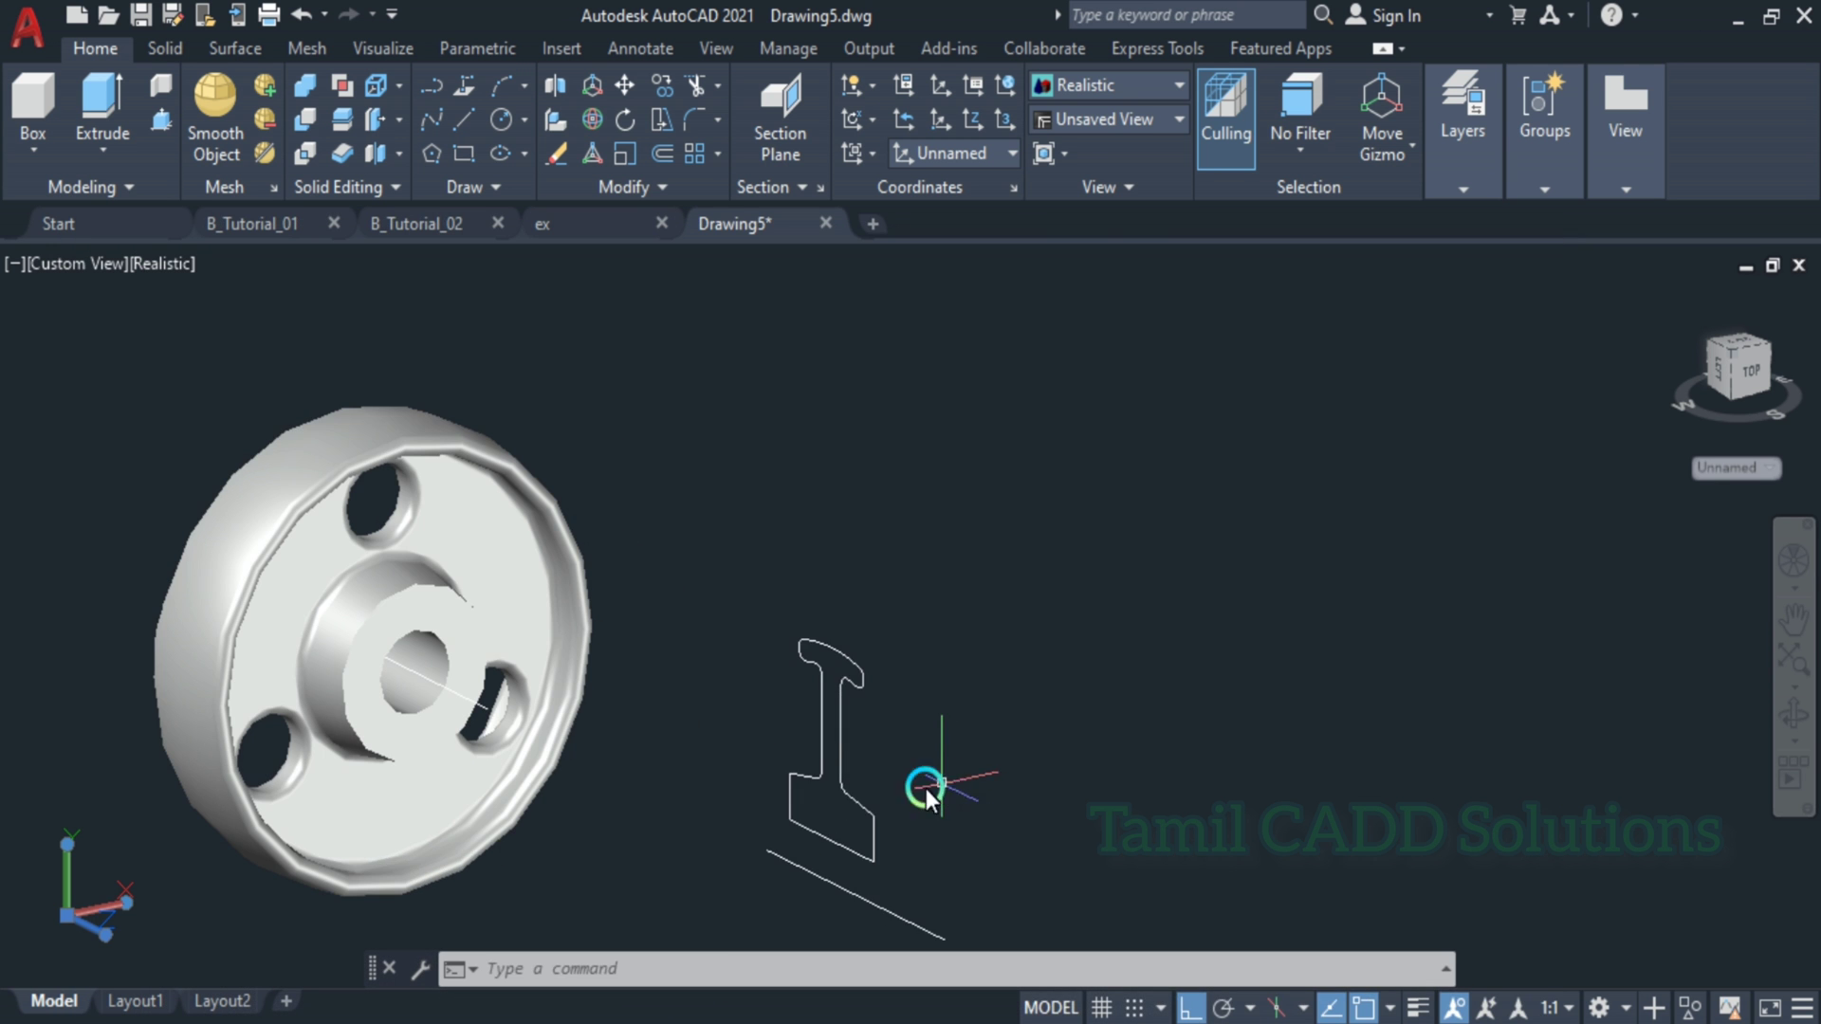
left_click(119, 162)
left_click(134, 324)
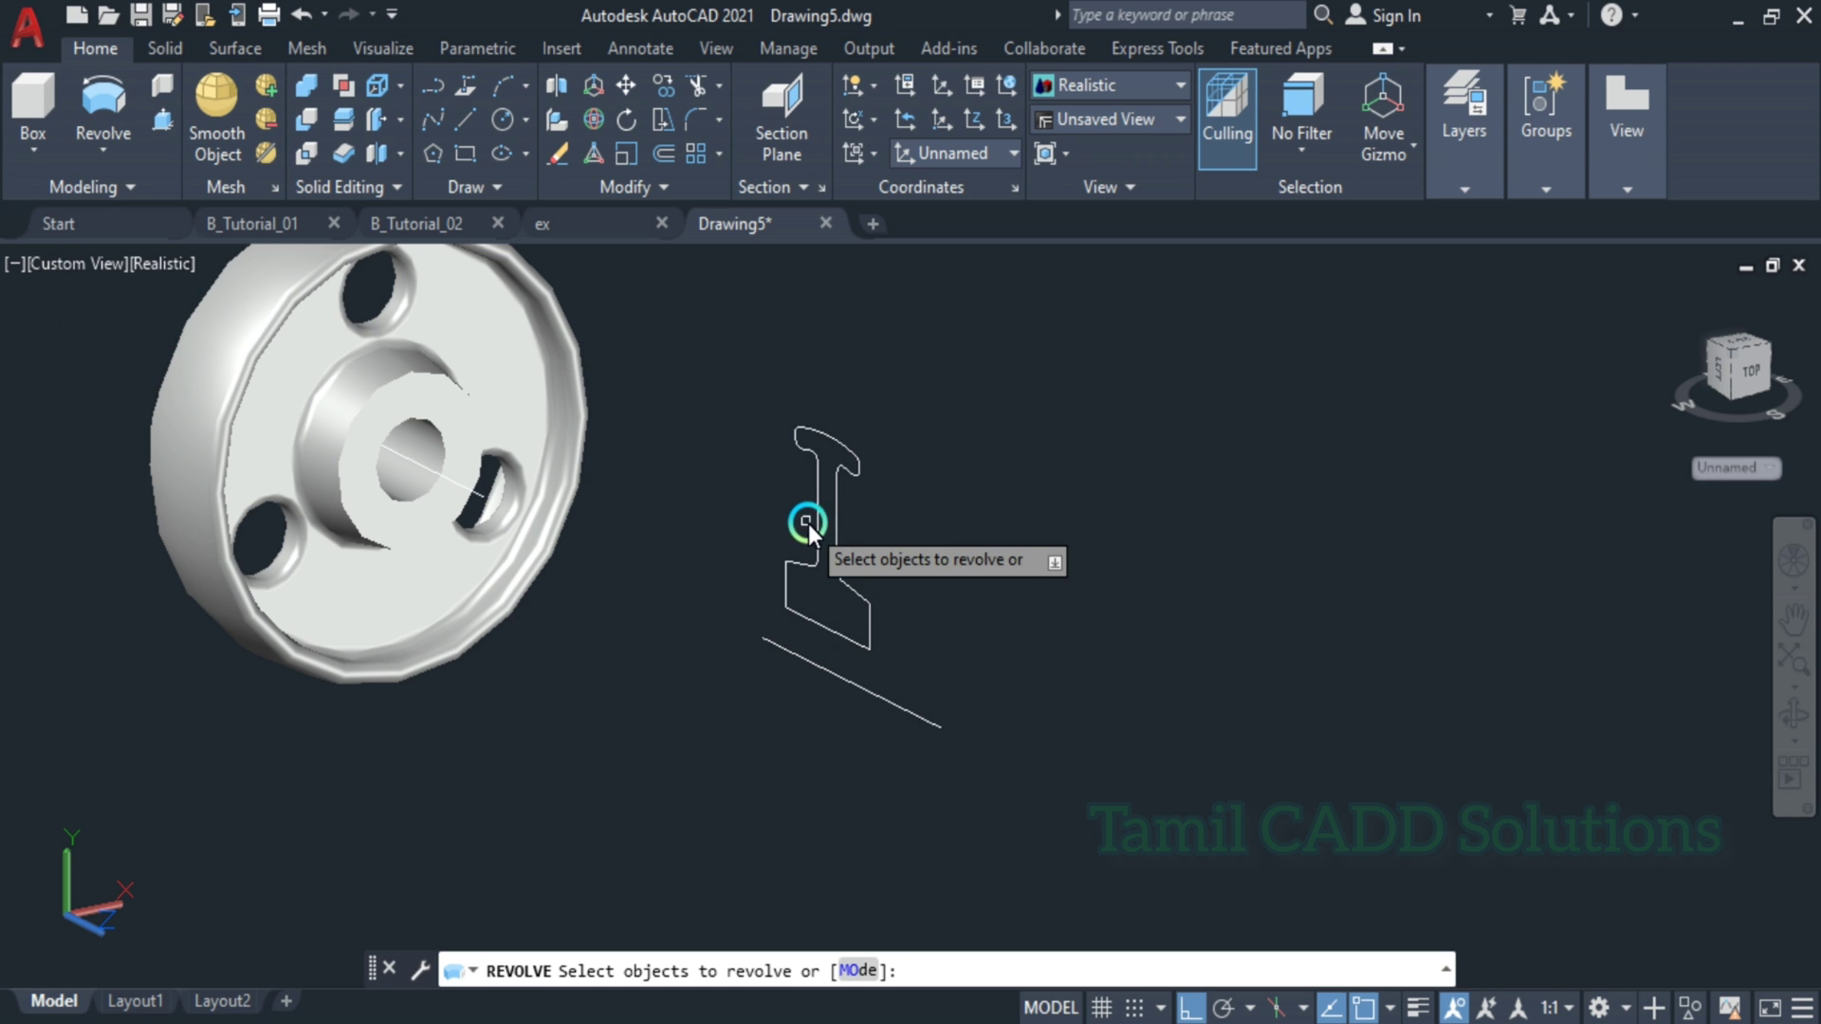
left_click(838, 548)
key("Return")
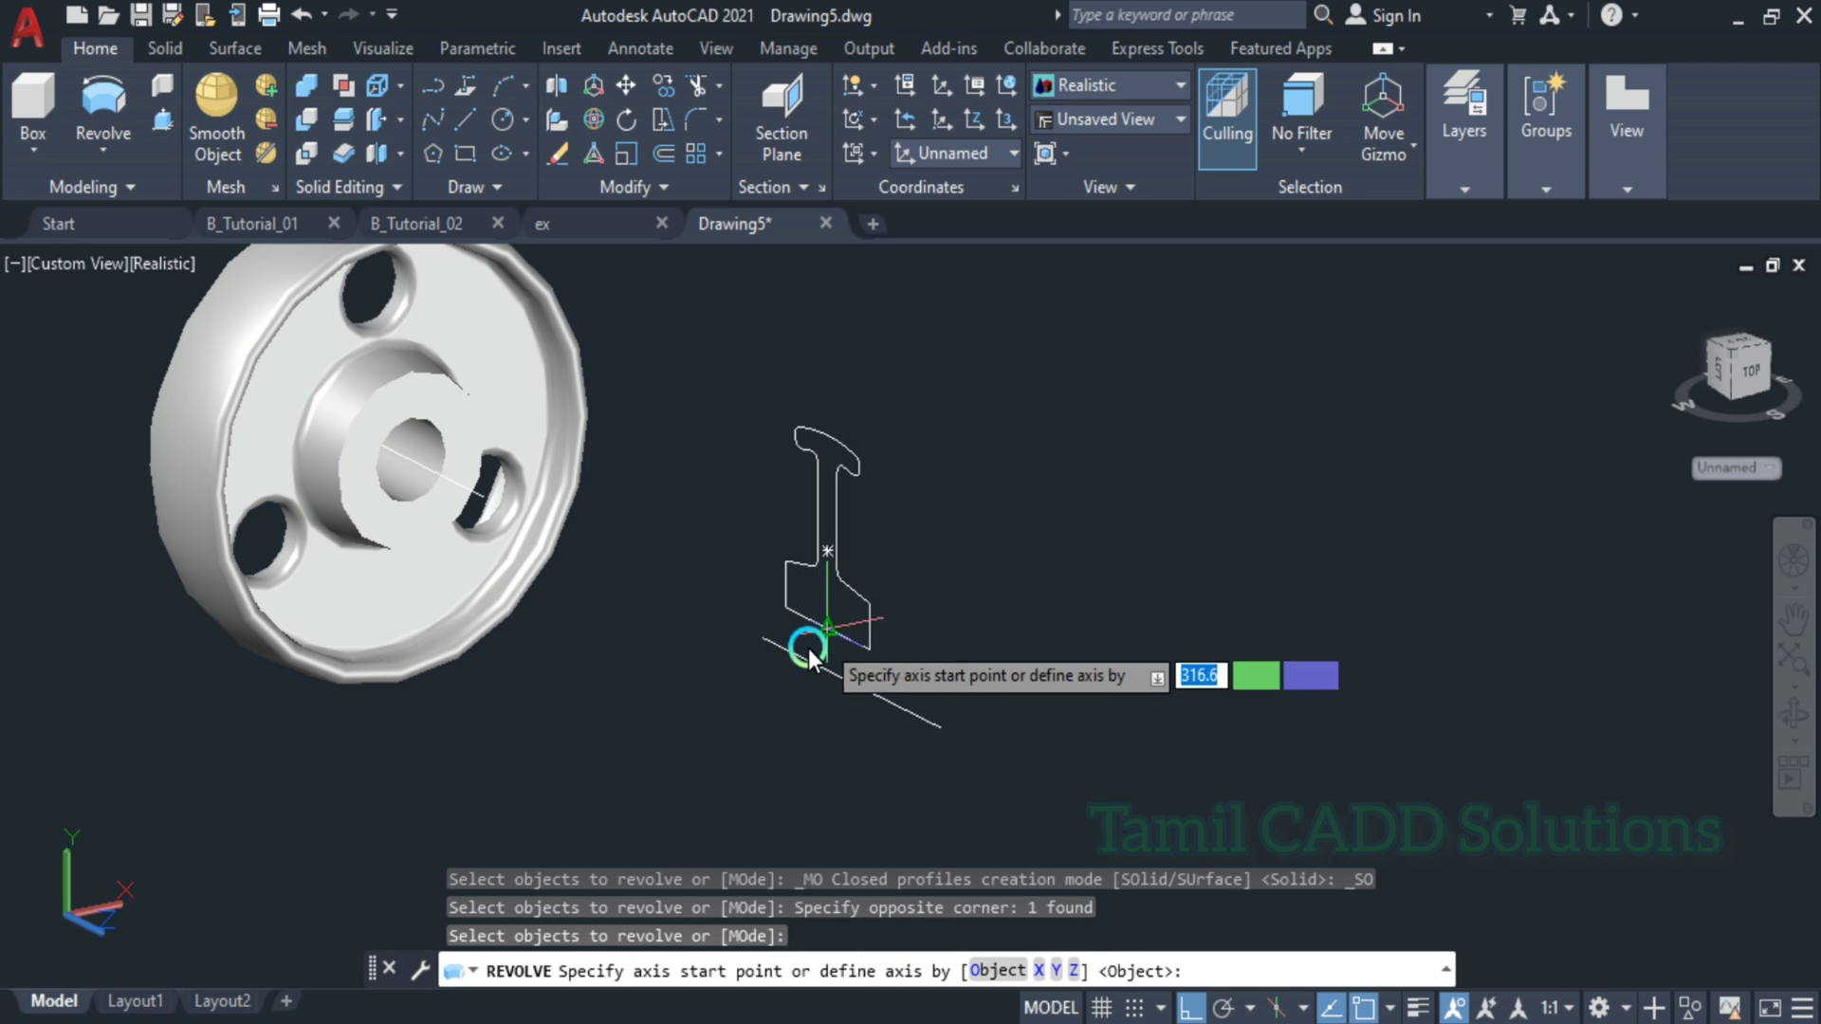
left_click(764, 641)
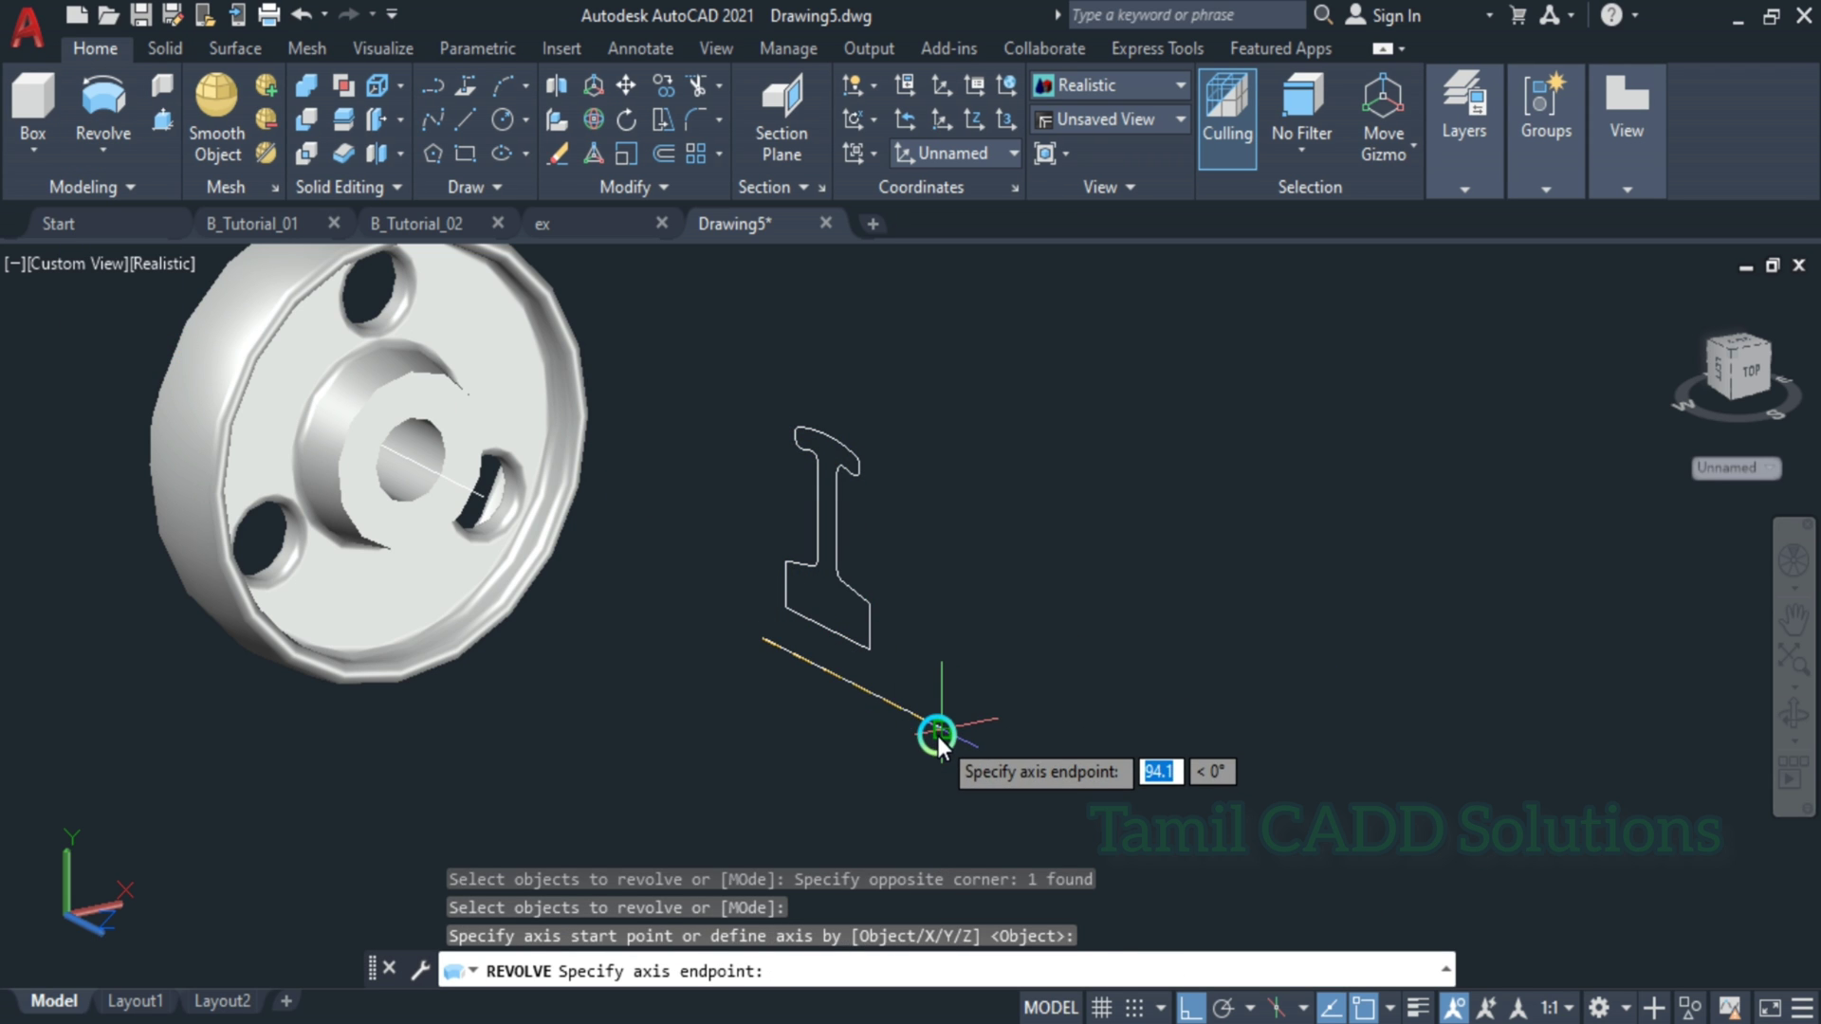
left_click(938, 735)
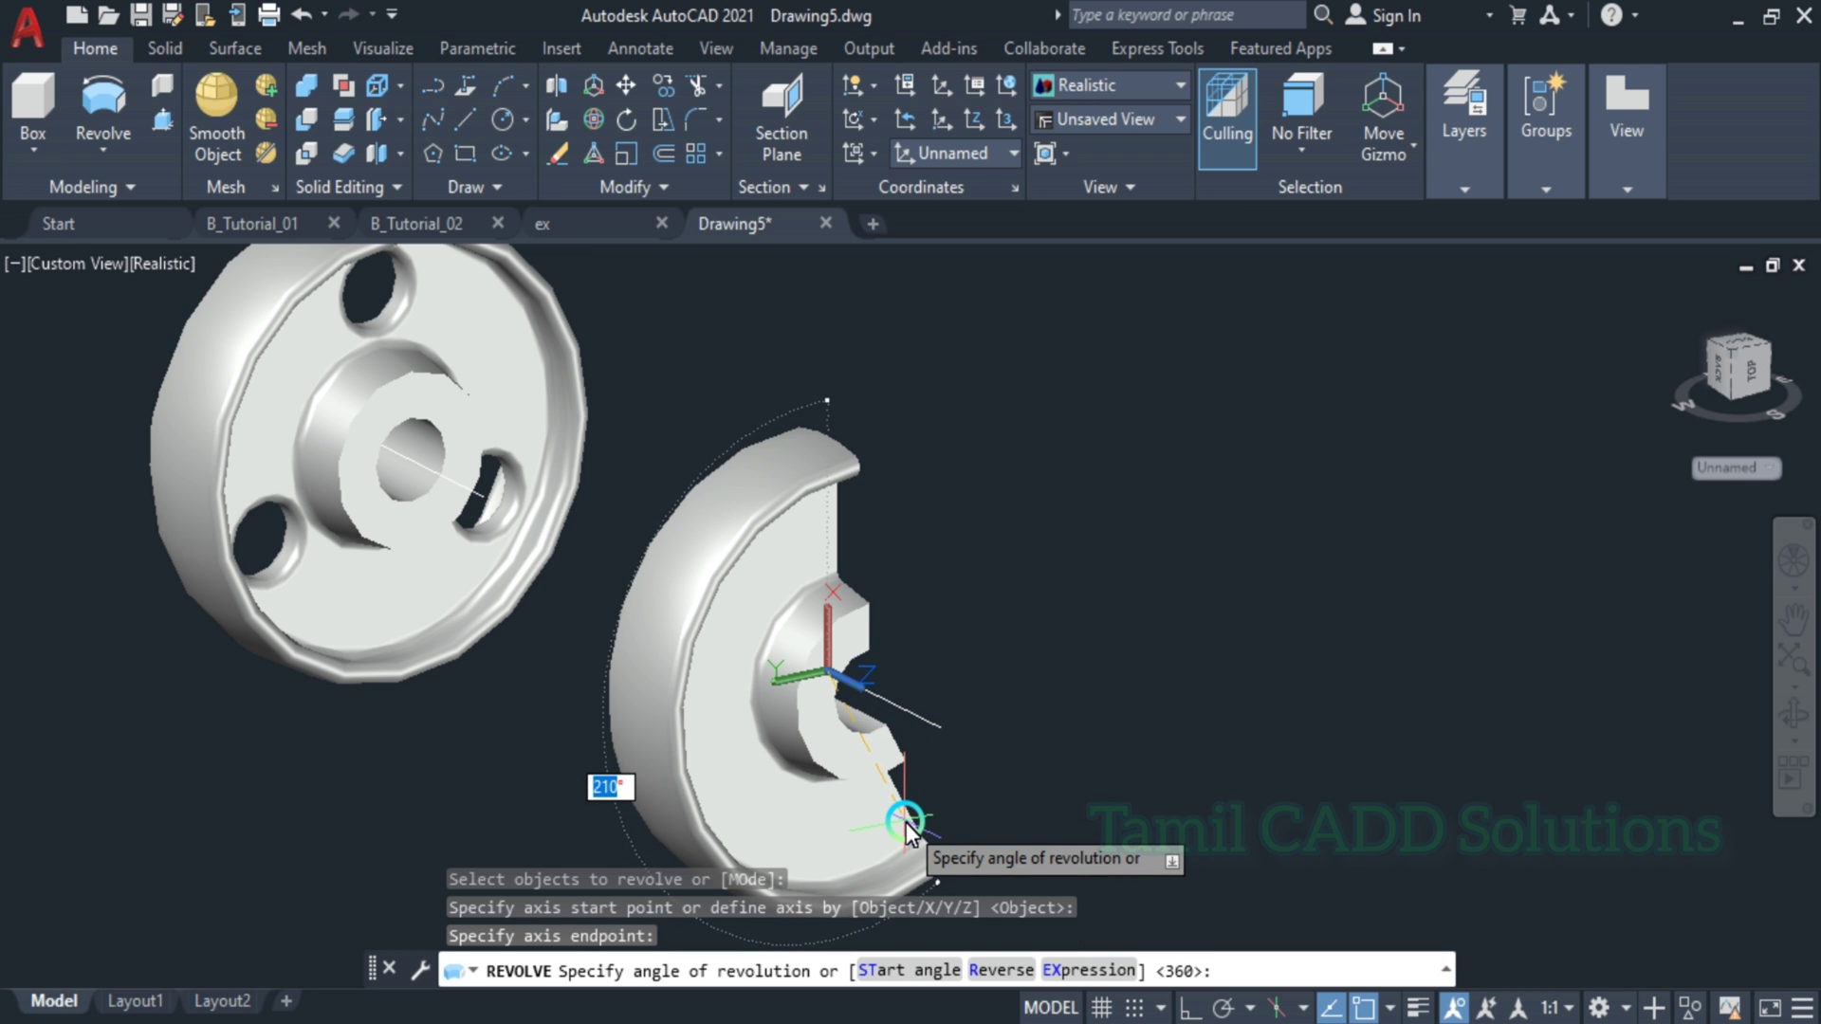
type("270")
key("Return")
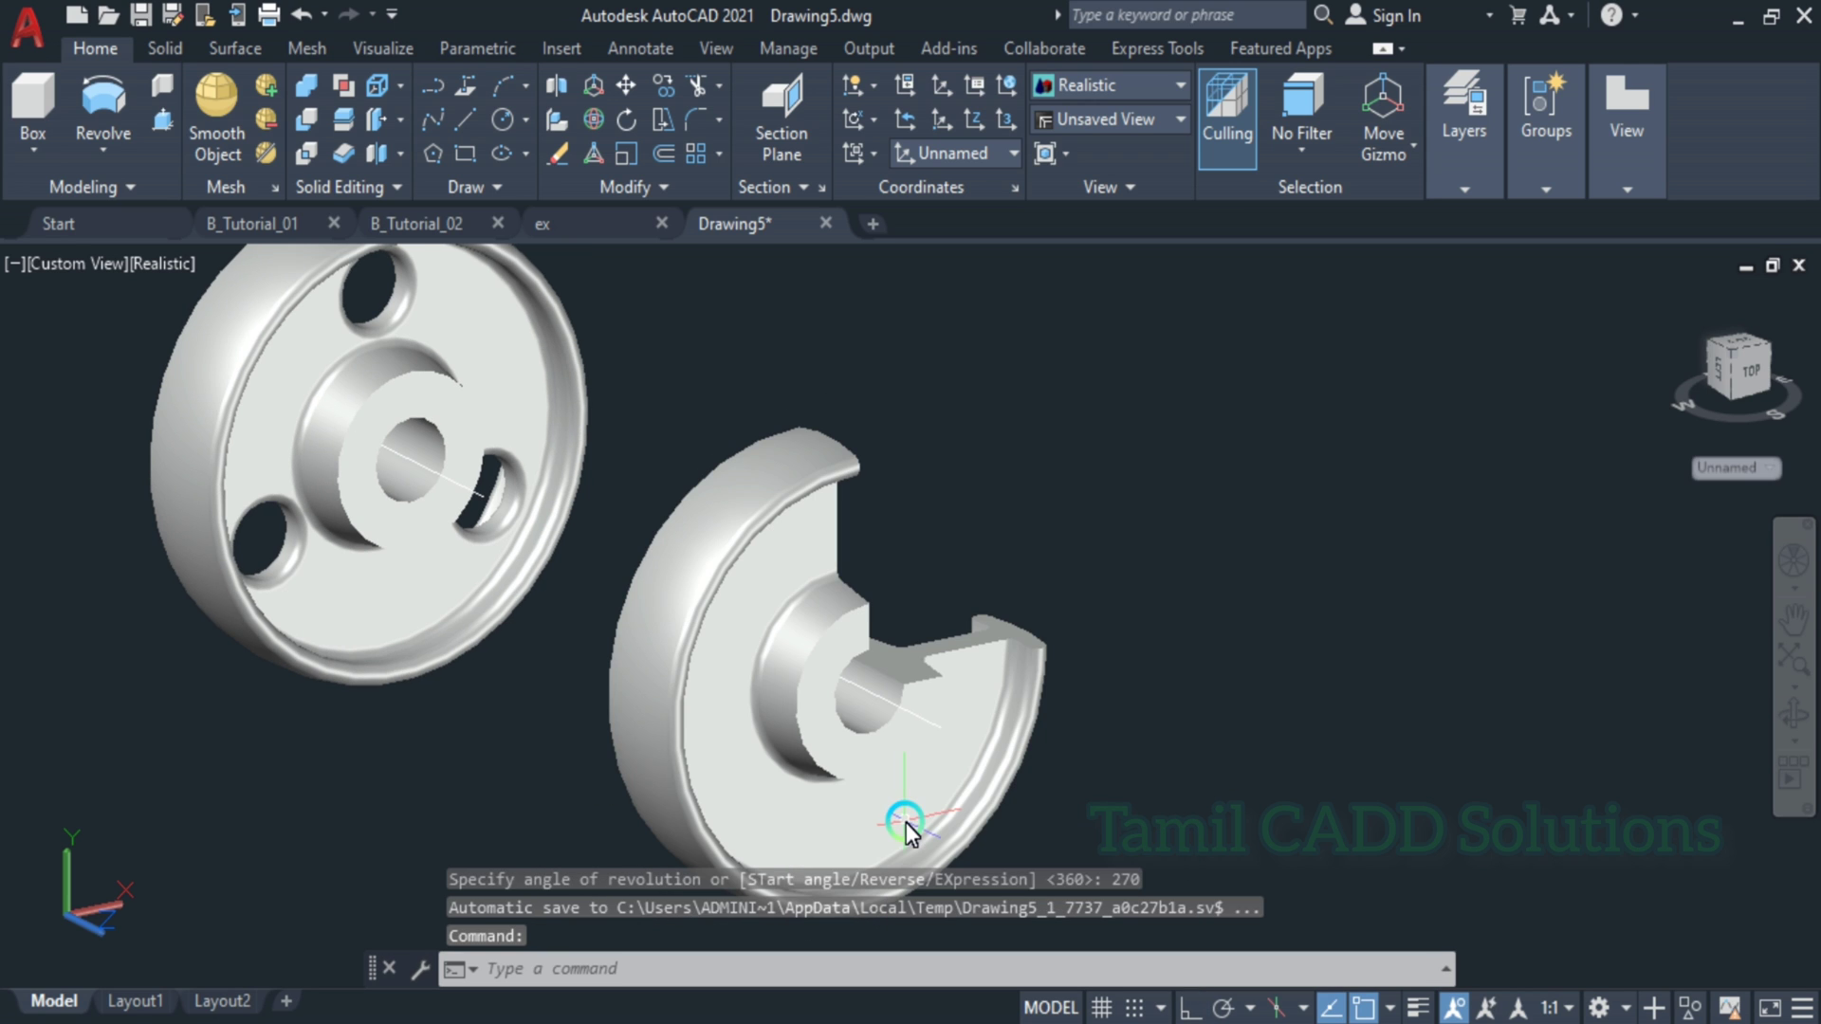
scroll(969, 675, "up", 3)
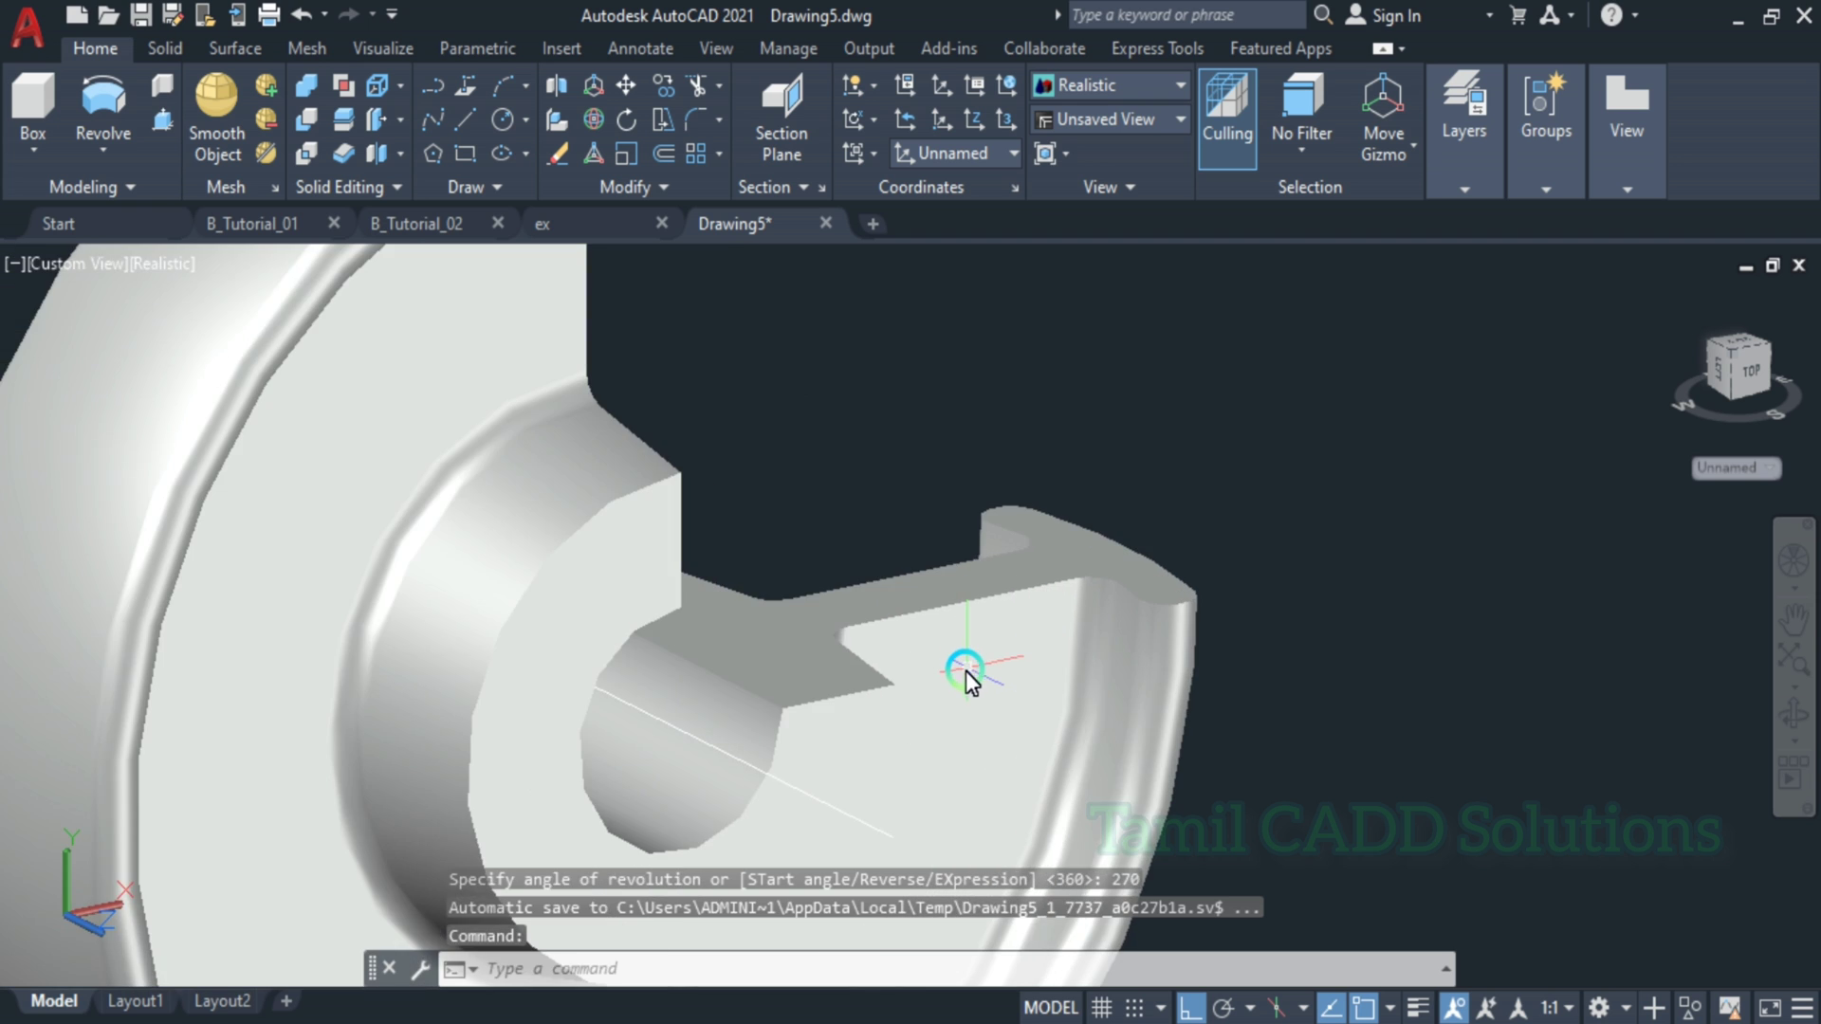
- View the cut-away wheel in the 2D Wireframe visual style and change the view to the Hidden style
scroll(969, 669, "down", 2)
left_click(157, 264)
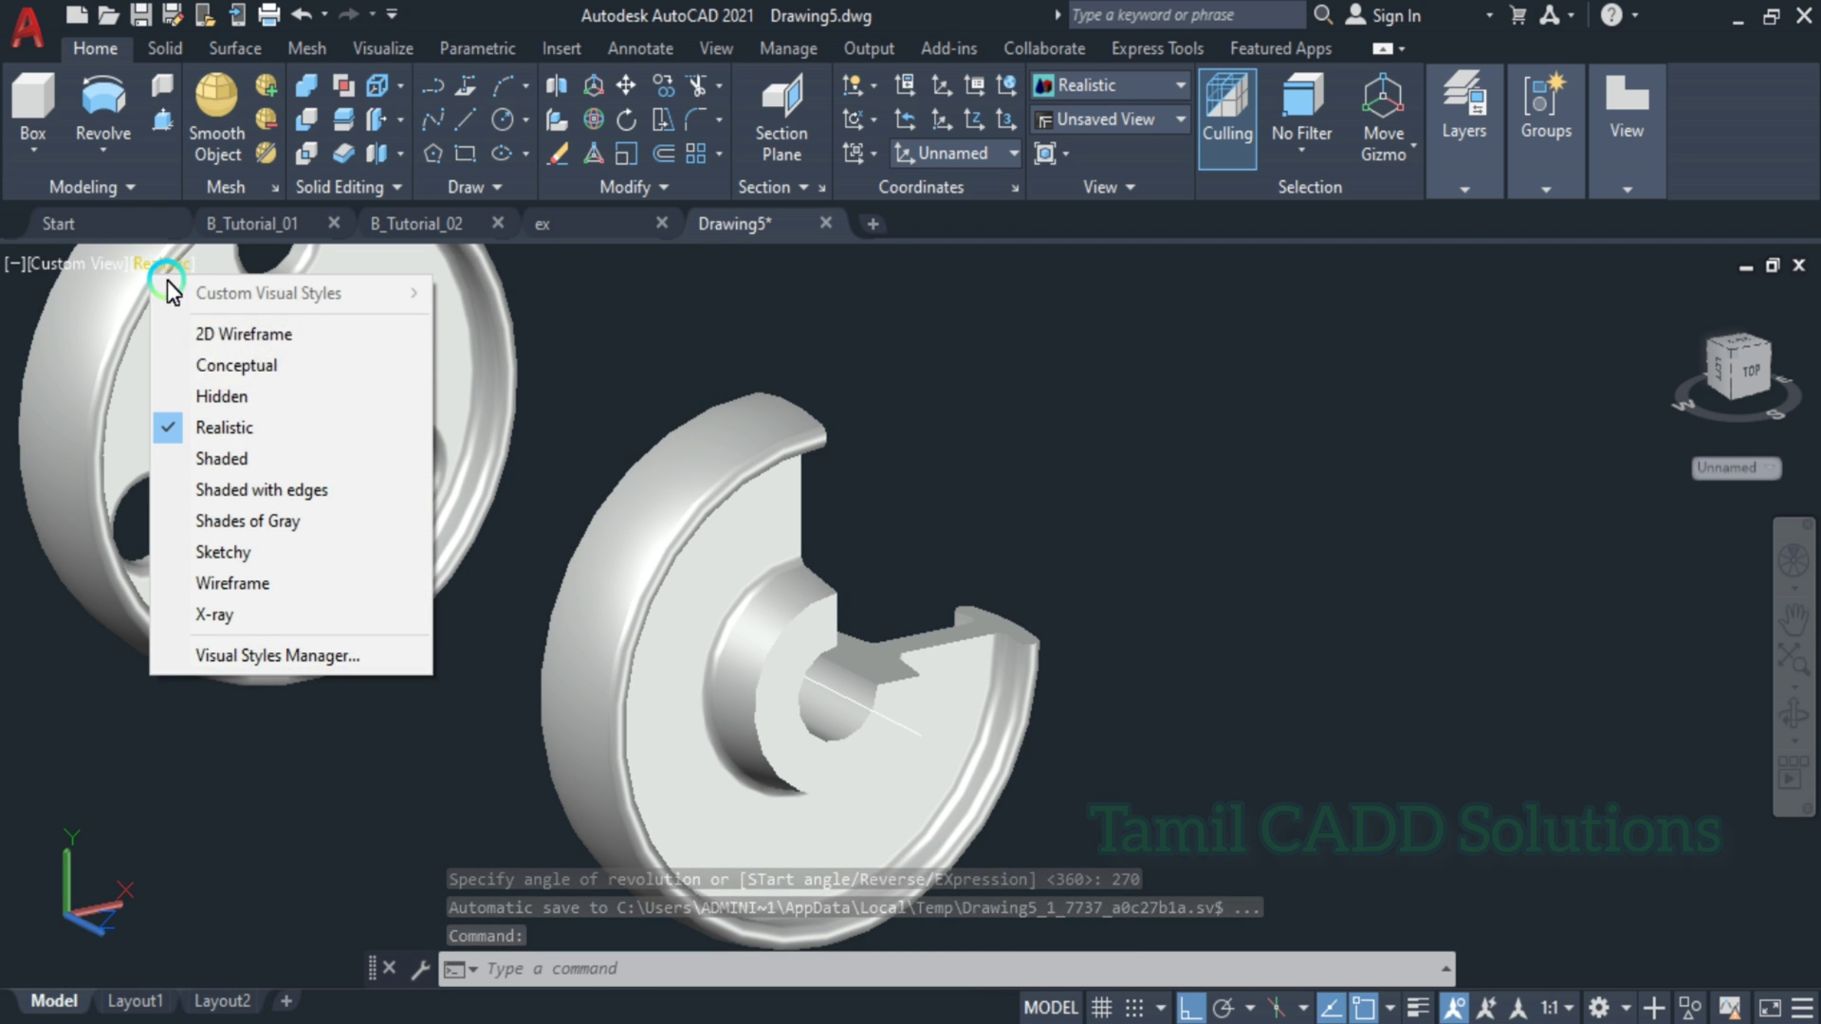
left_click(233, 336)
middle_click_drag(966, 719, 875, 707, "shift")
left_click(203, 261)
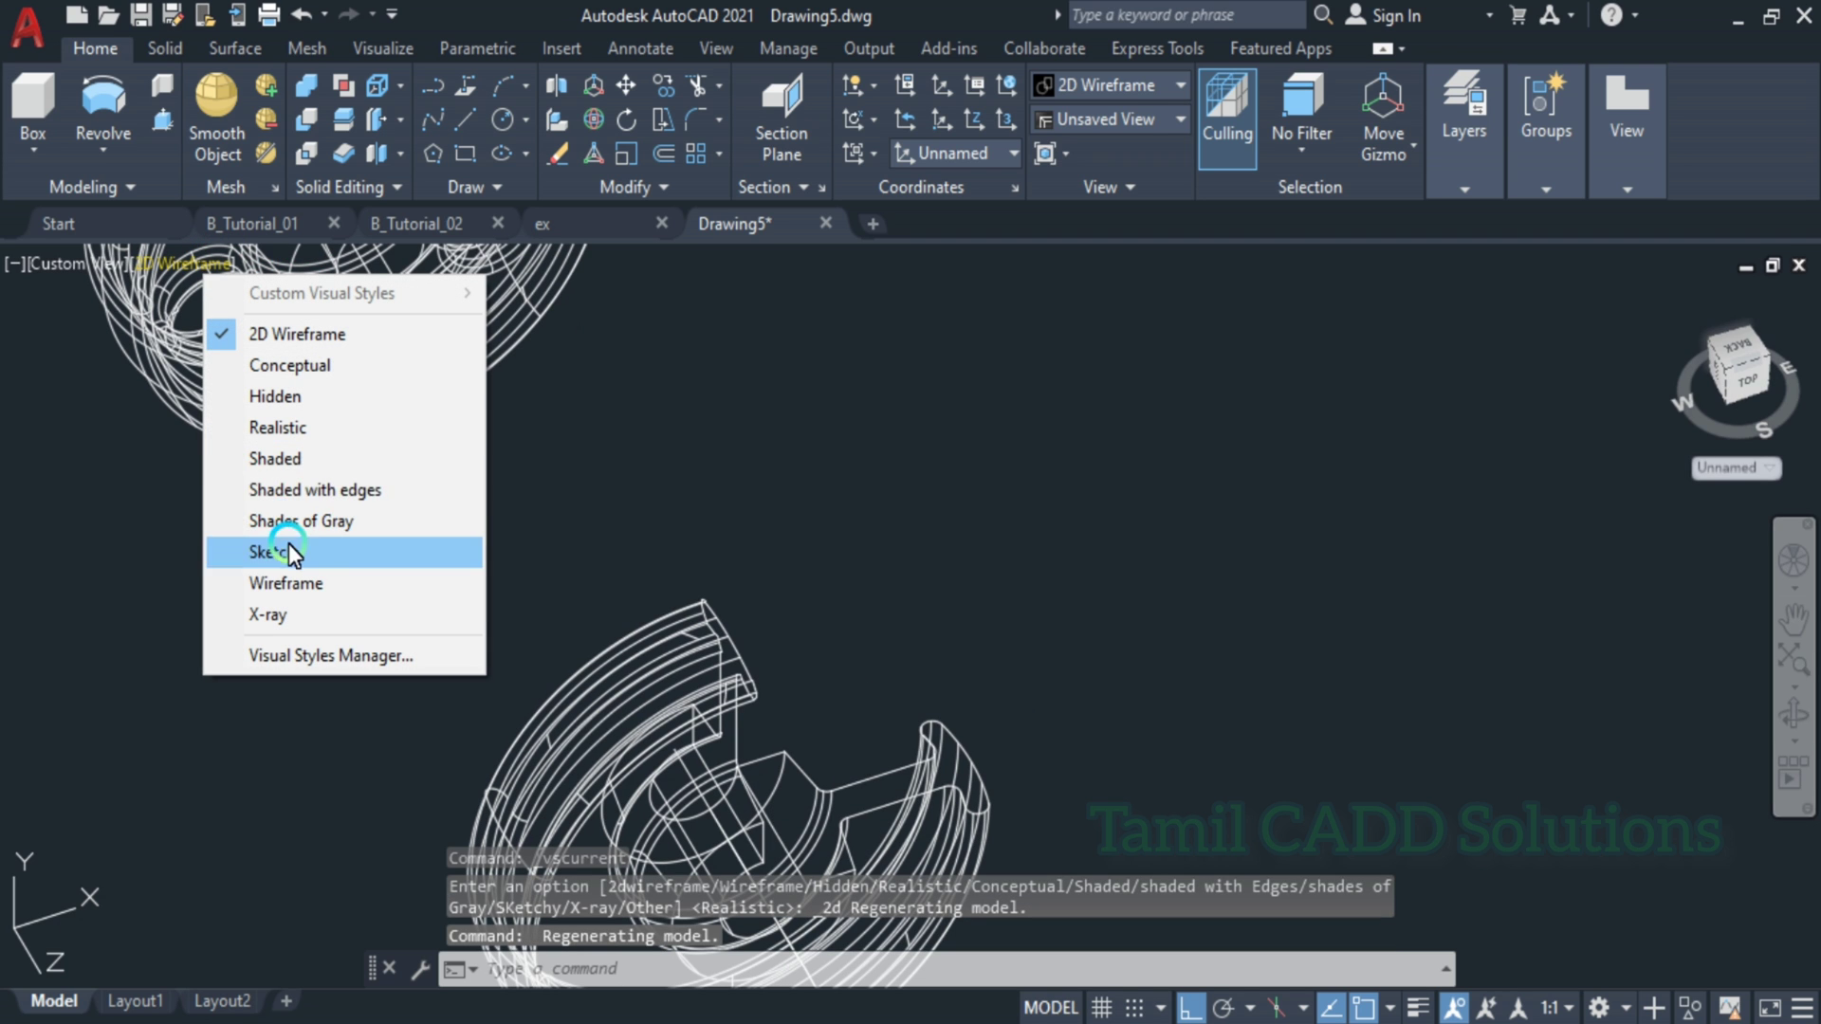
left_click(280, 387)
- Examine the cut faces, hub and rim of the cut-away wheel from several angles, including beside the full wheel
scroll(1057, 610, "up", 6)
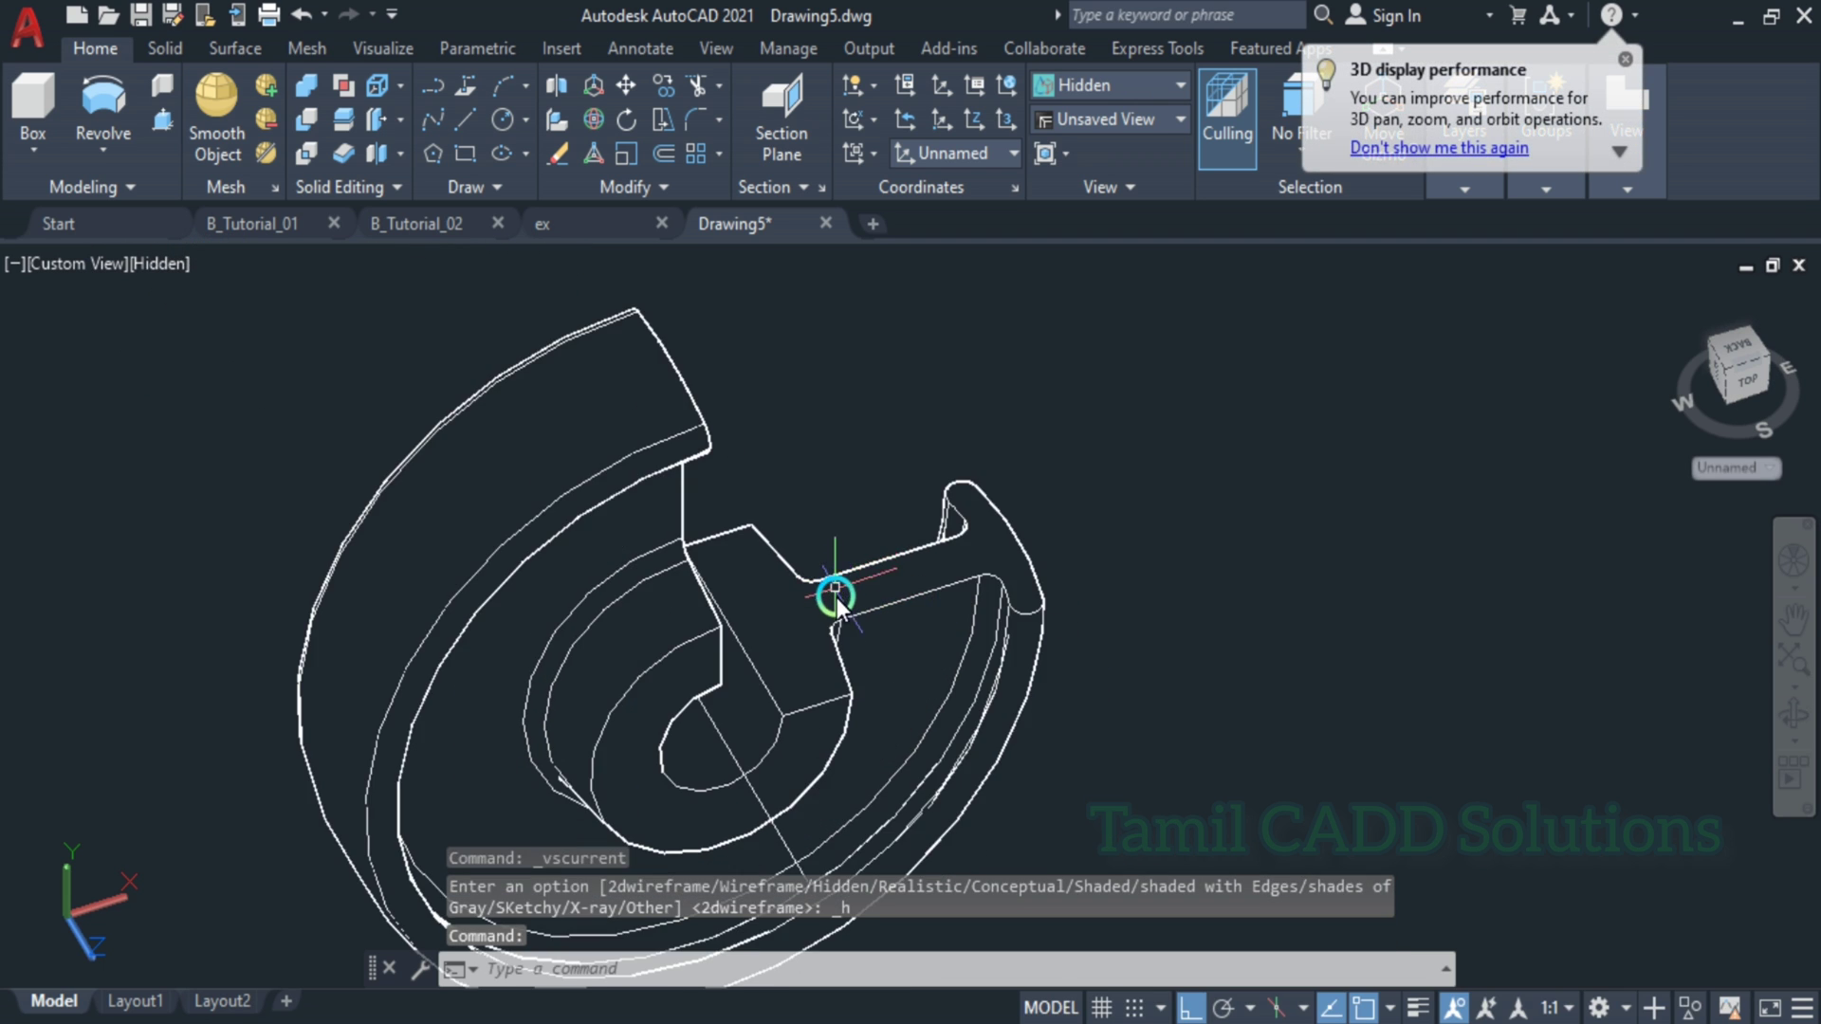
middle_click_drag(828, 662, 722, 471, "shift")
scroll(712, 566, "down", 3)
scroll(701, 589, "up", 3)
middle_click_drag(700, 590, 701, 602, "shift")
scroll(711, 616, "down", 3)
scroll(650, 479, "up", 3)
middle_click_drag(651, 480, 751, 690)
middle_click_drag(855, 639, 860, 583)
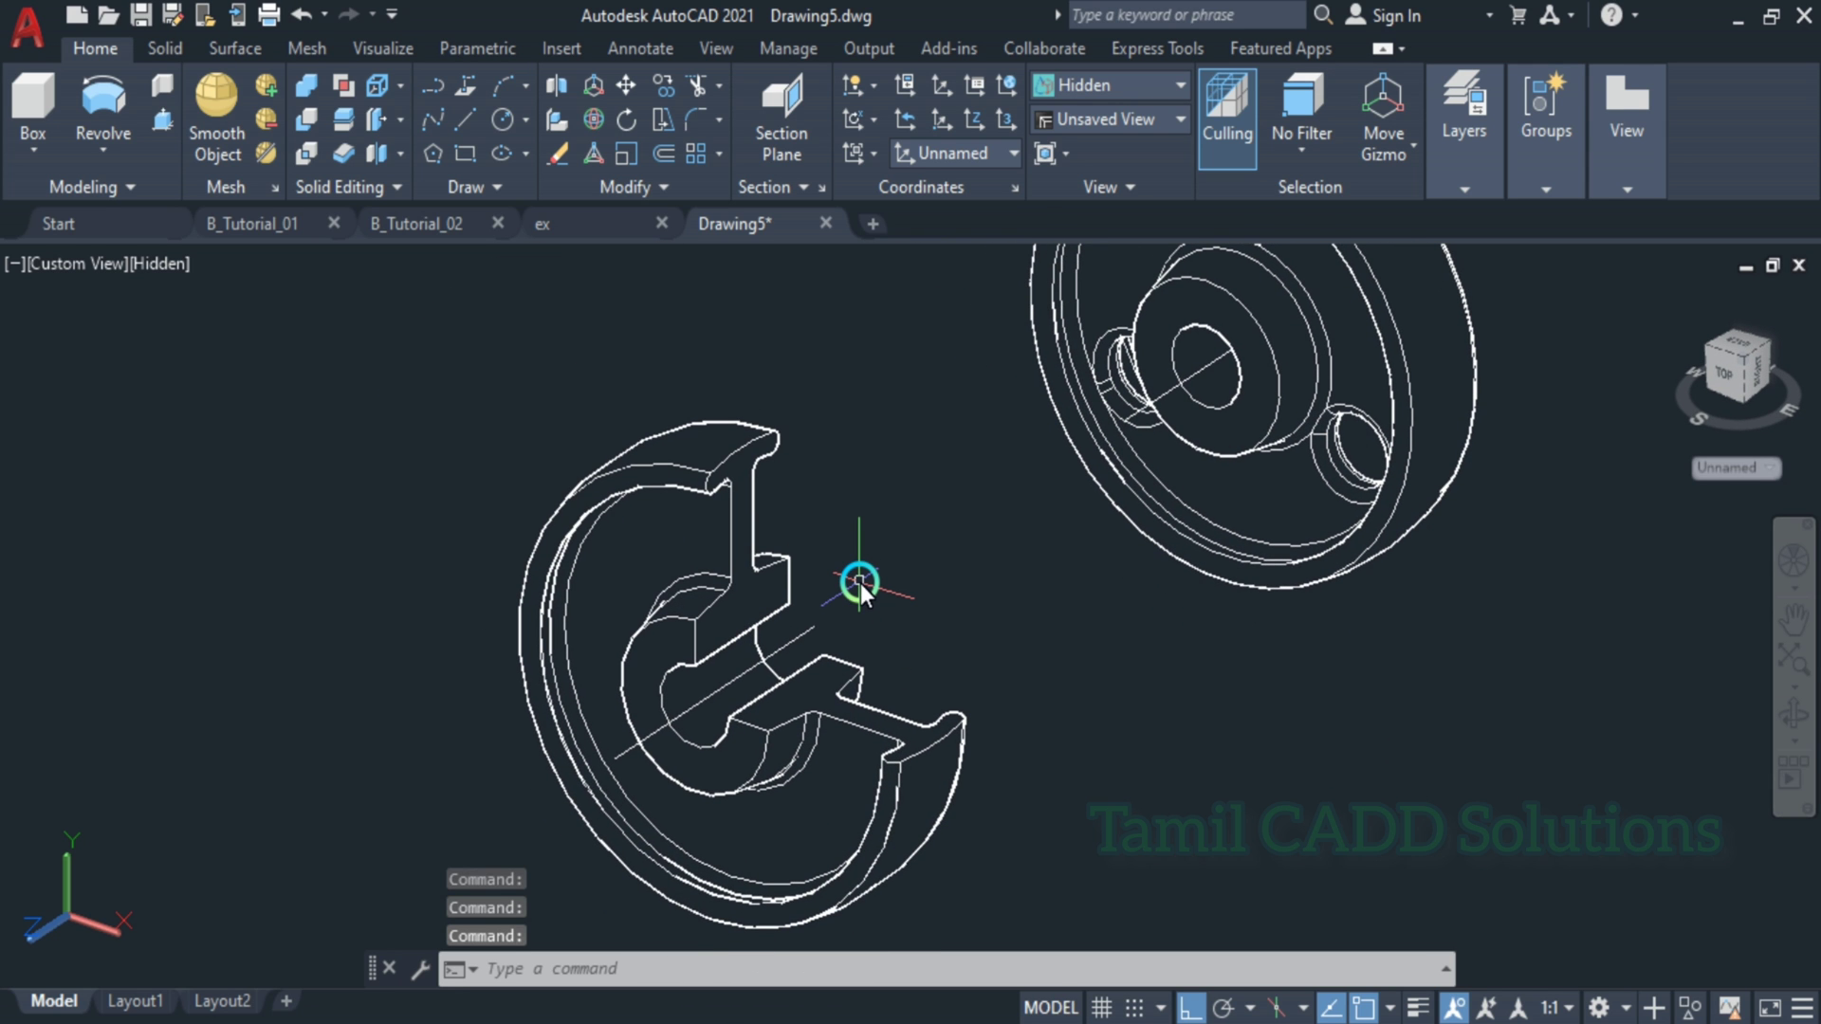
middle_click_drag(944, 512, 930, 619)
scroll(913, 664, "down", 2)
scroll(896, 701, "up", 2)
middle_click_drag(895, 685, 884, 667)
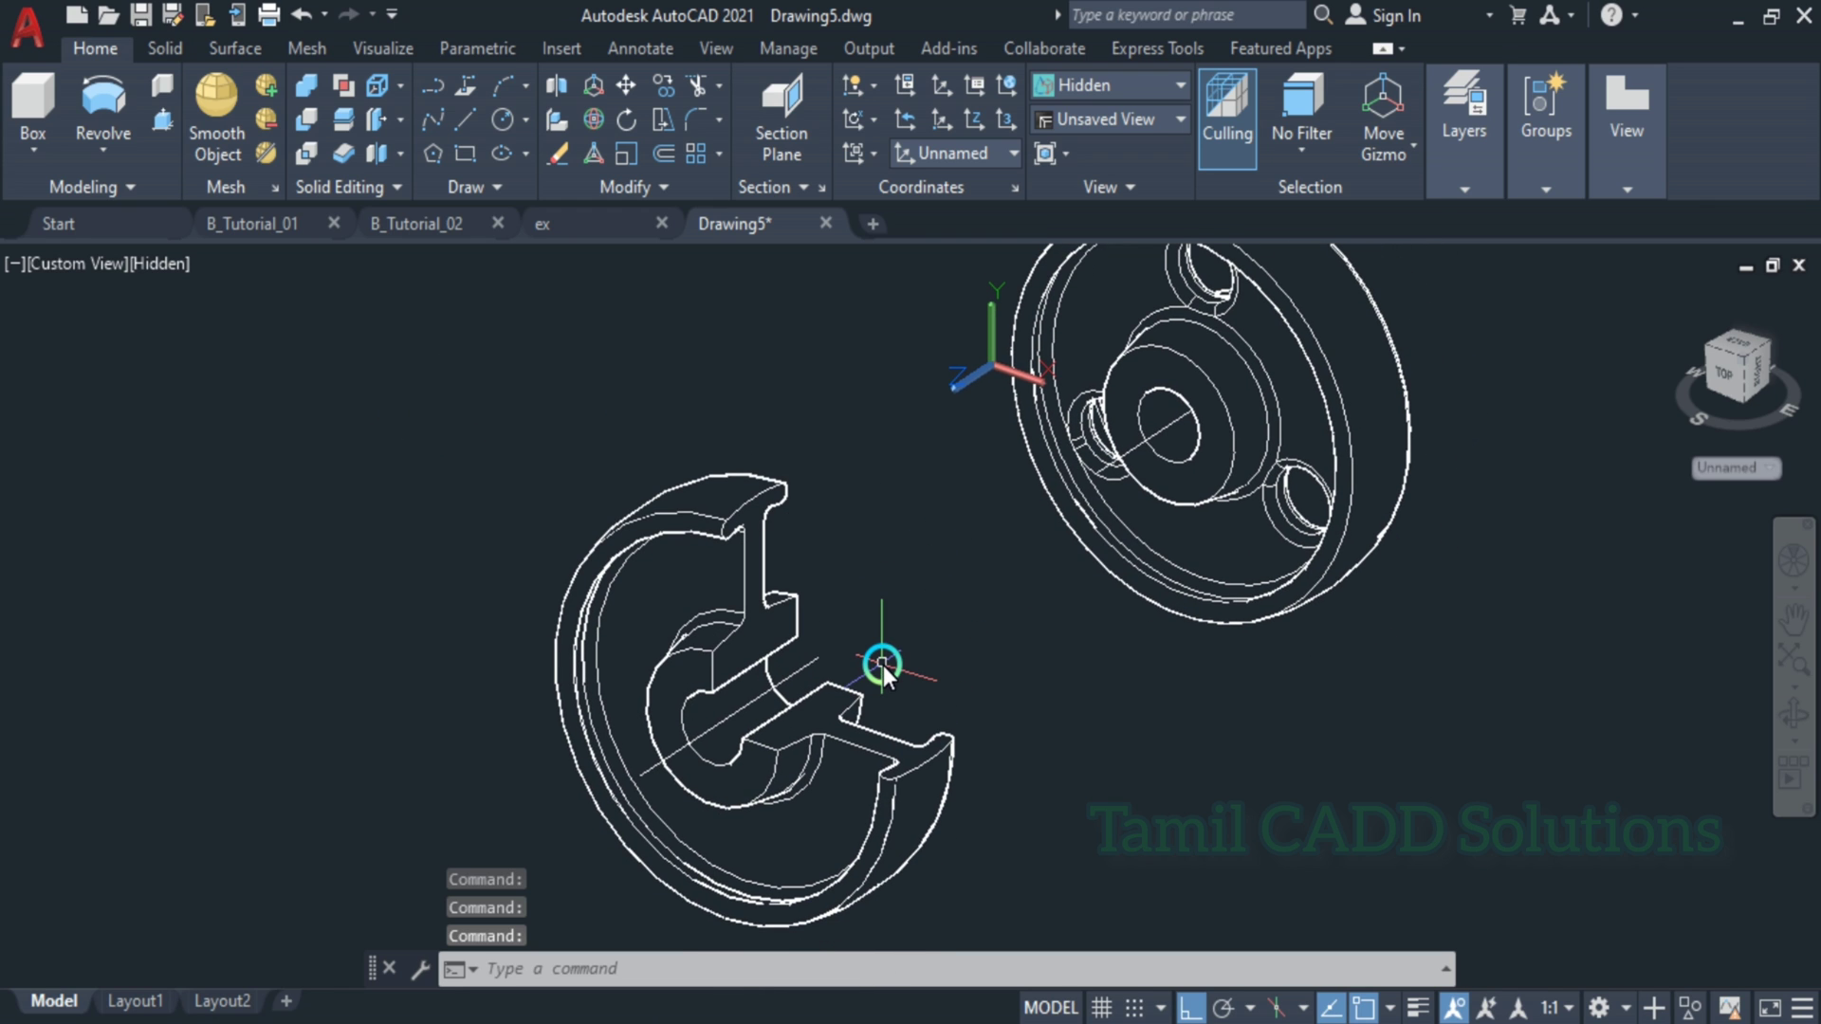
mouse_move(824, 714)
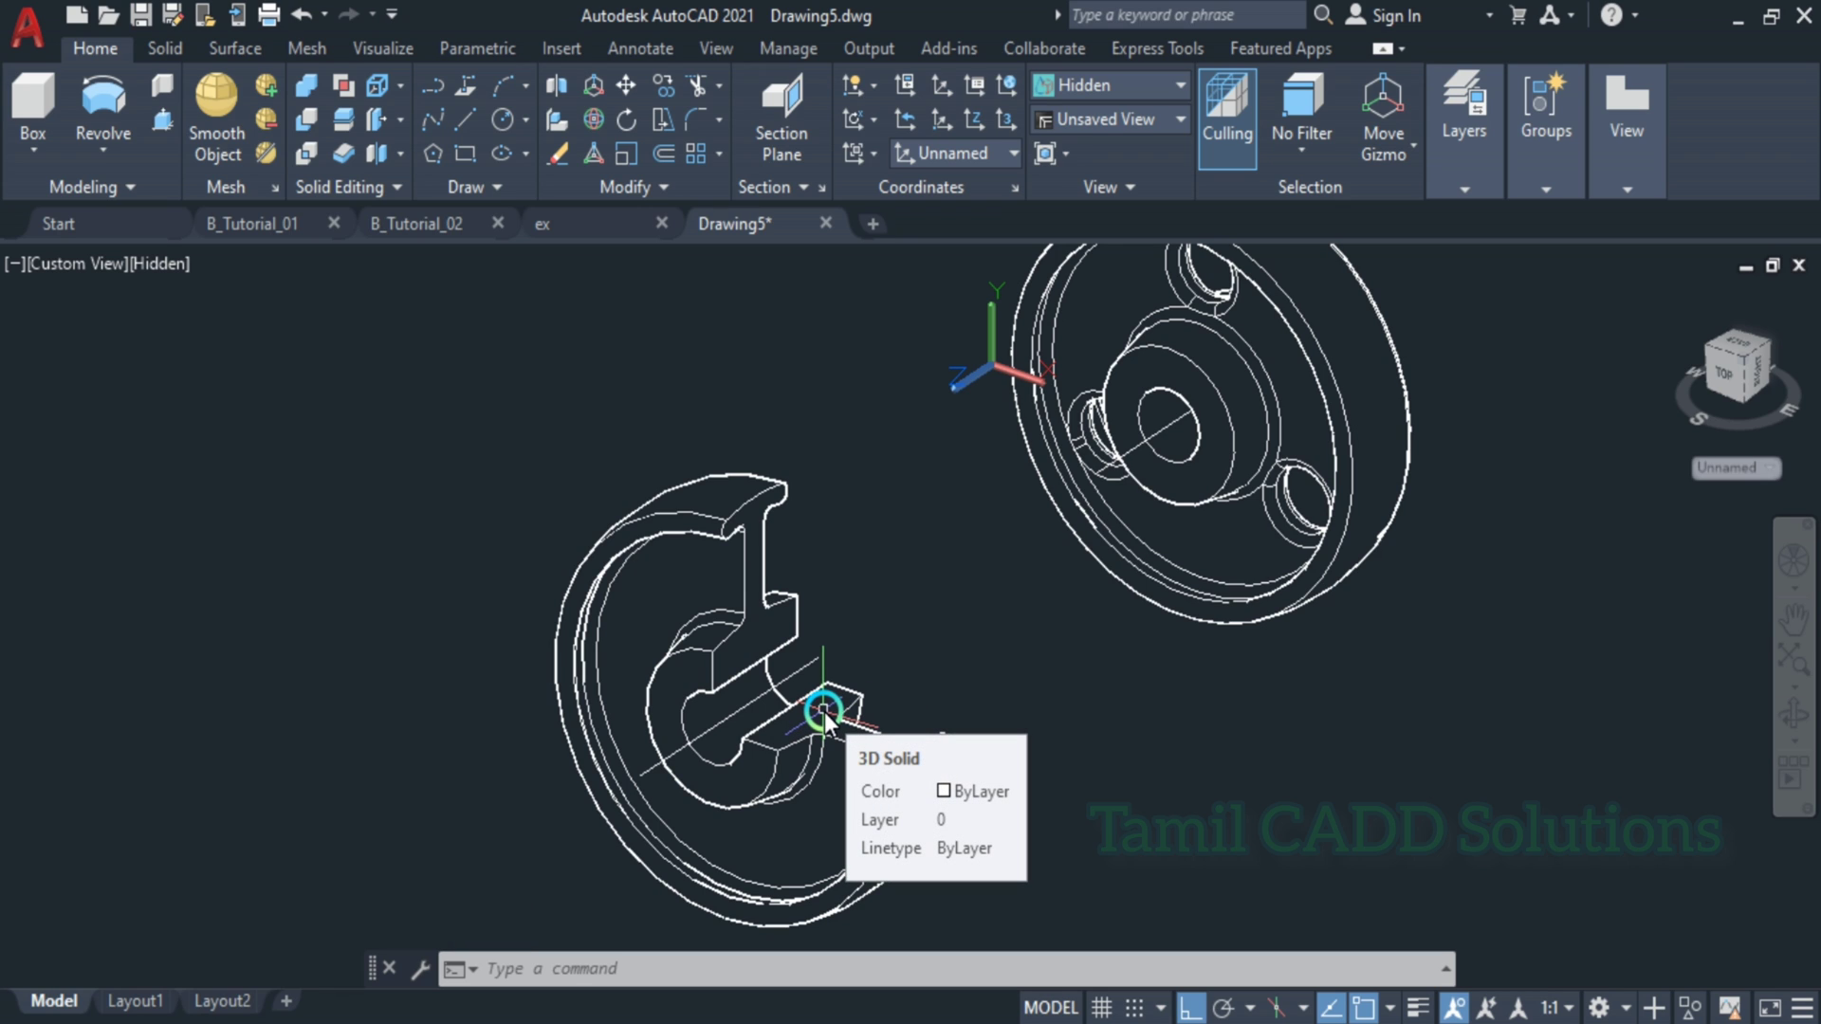